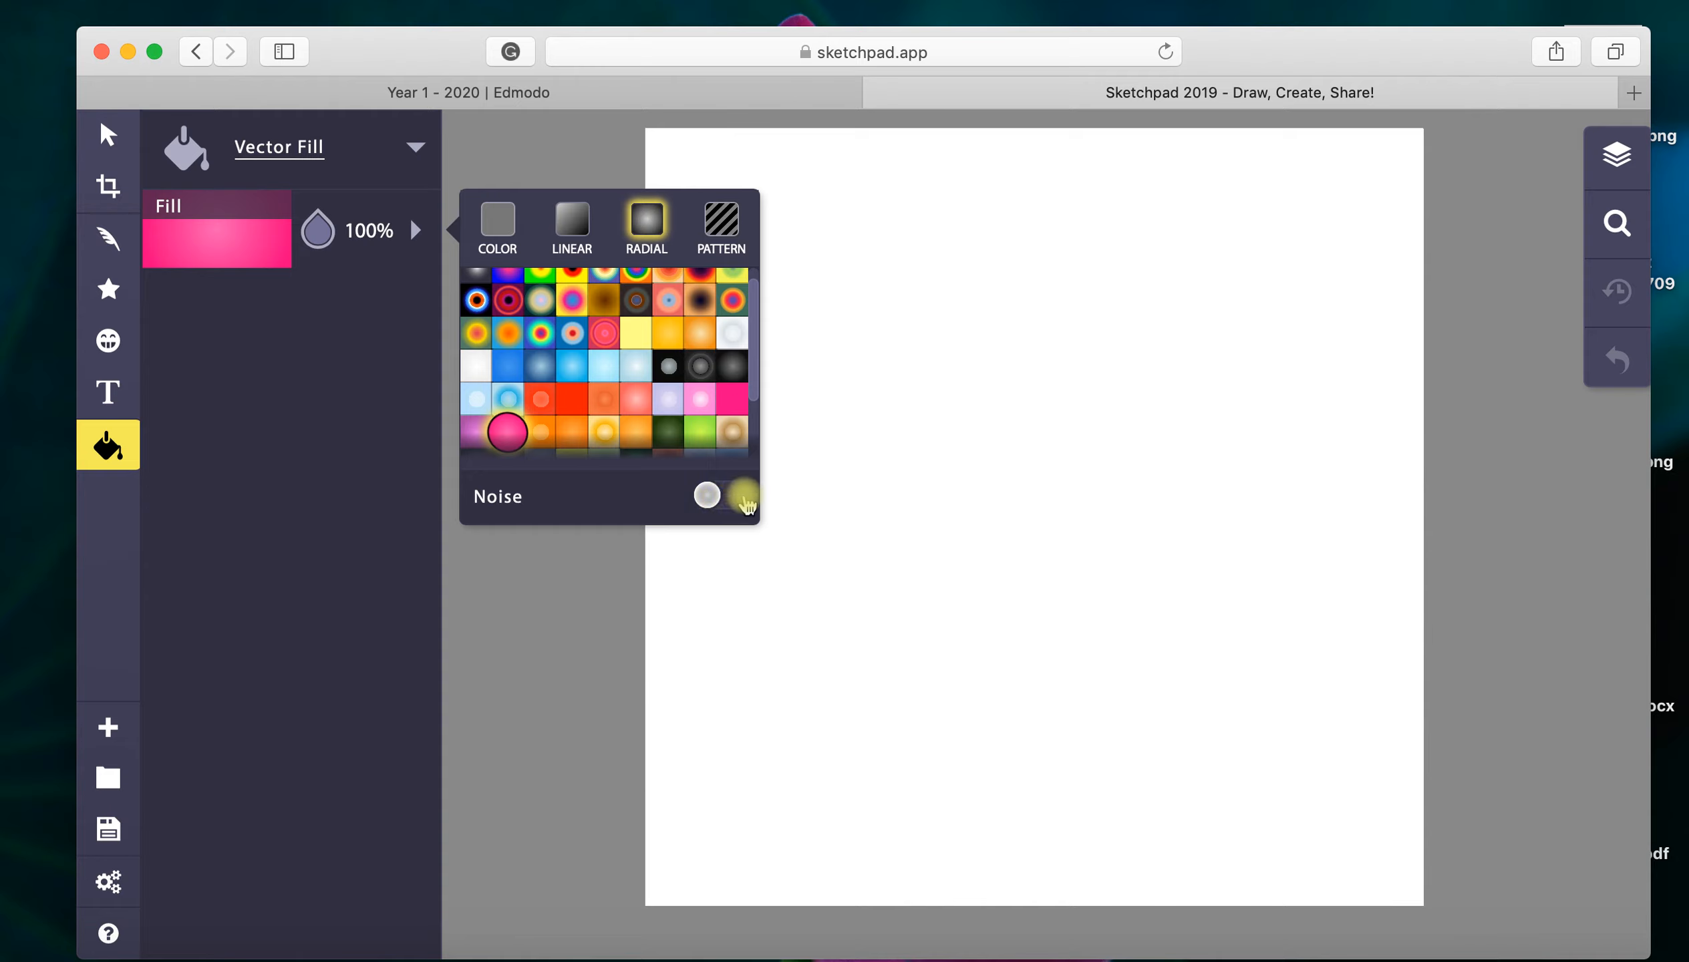
# Step: Set the vector fill to the magenta radial gradient with the darker ring and turn its Noise option on
pyautogui.click(746, 498)
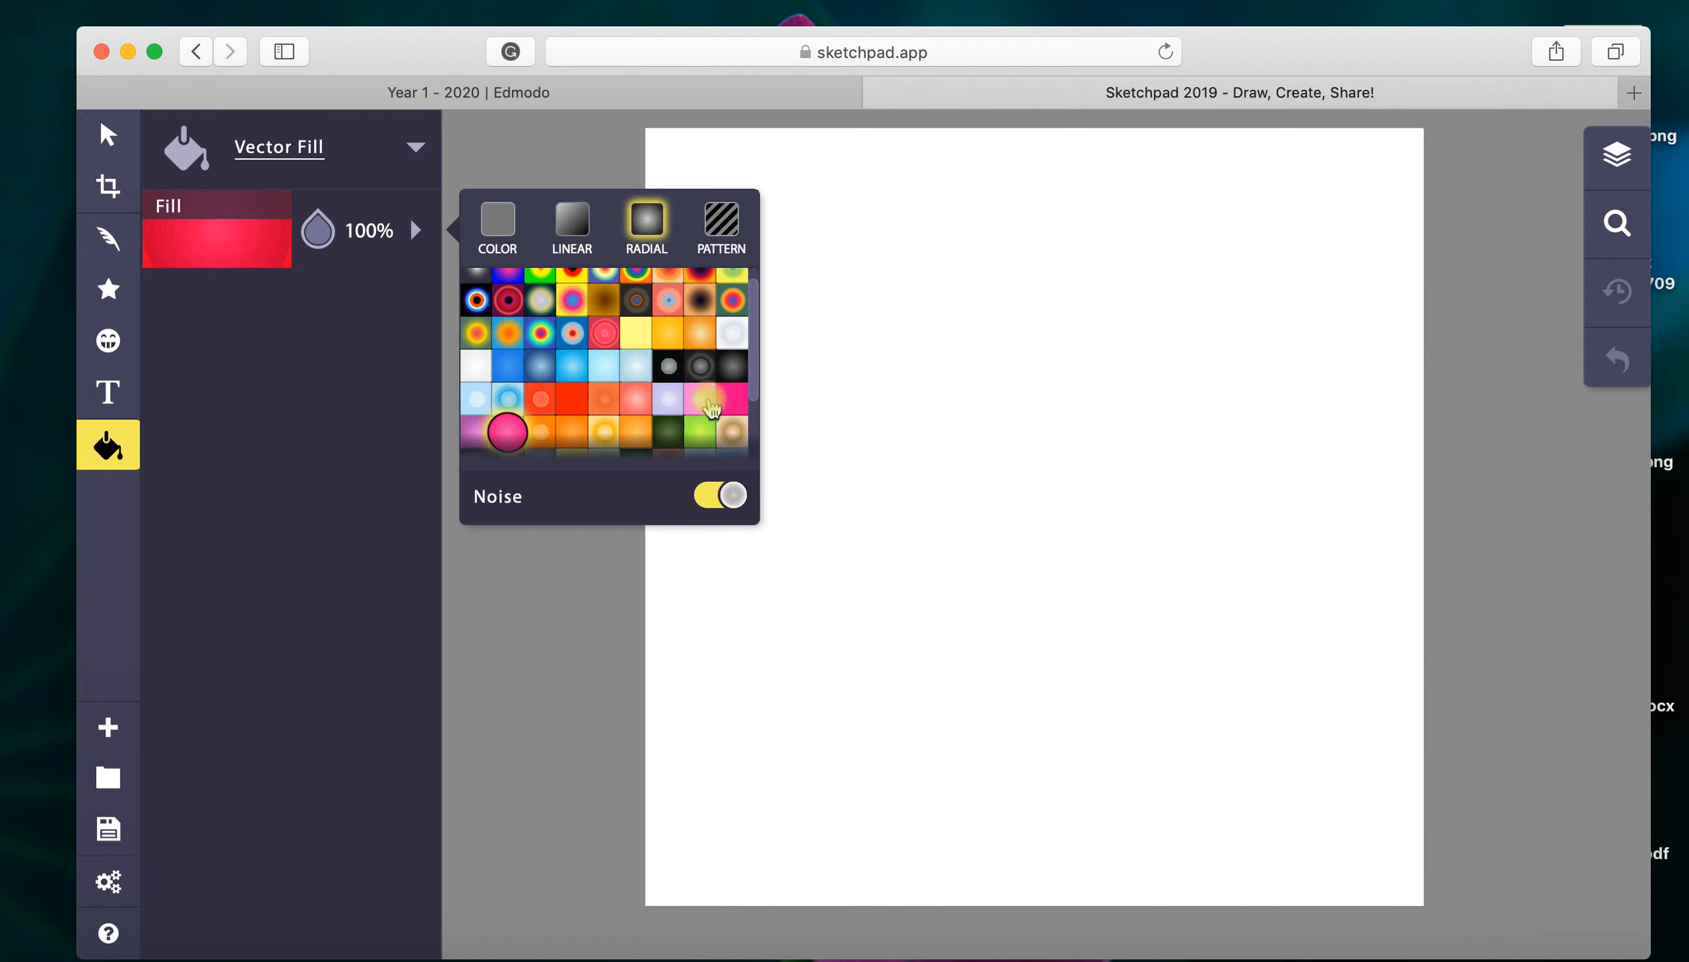
pyautogui.click(703, 403)
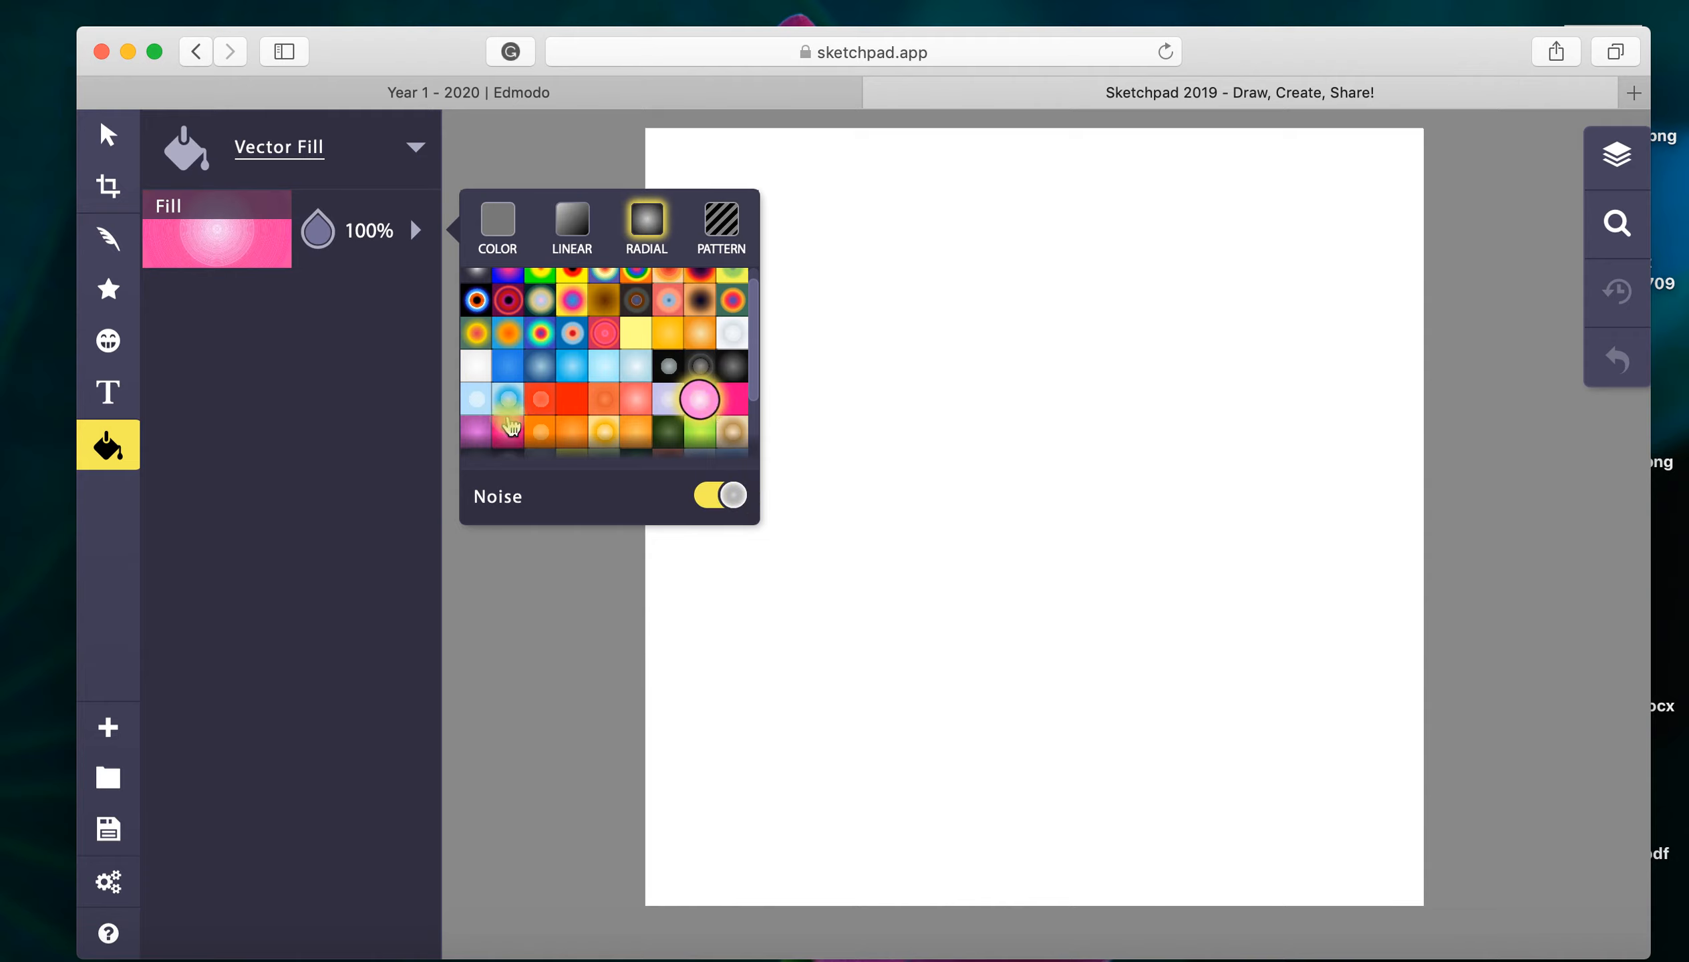
pyautogui.scroll(-3, 535, 410)
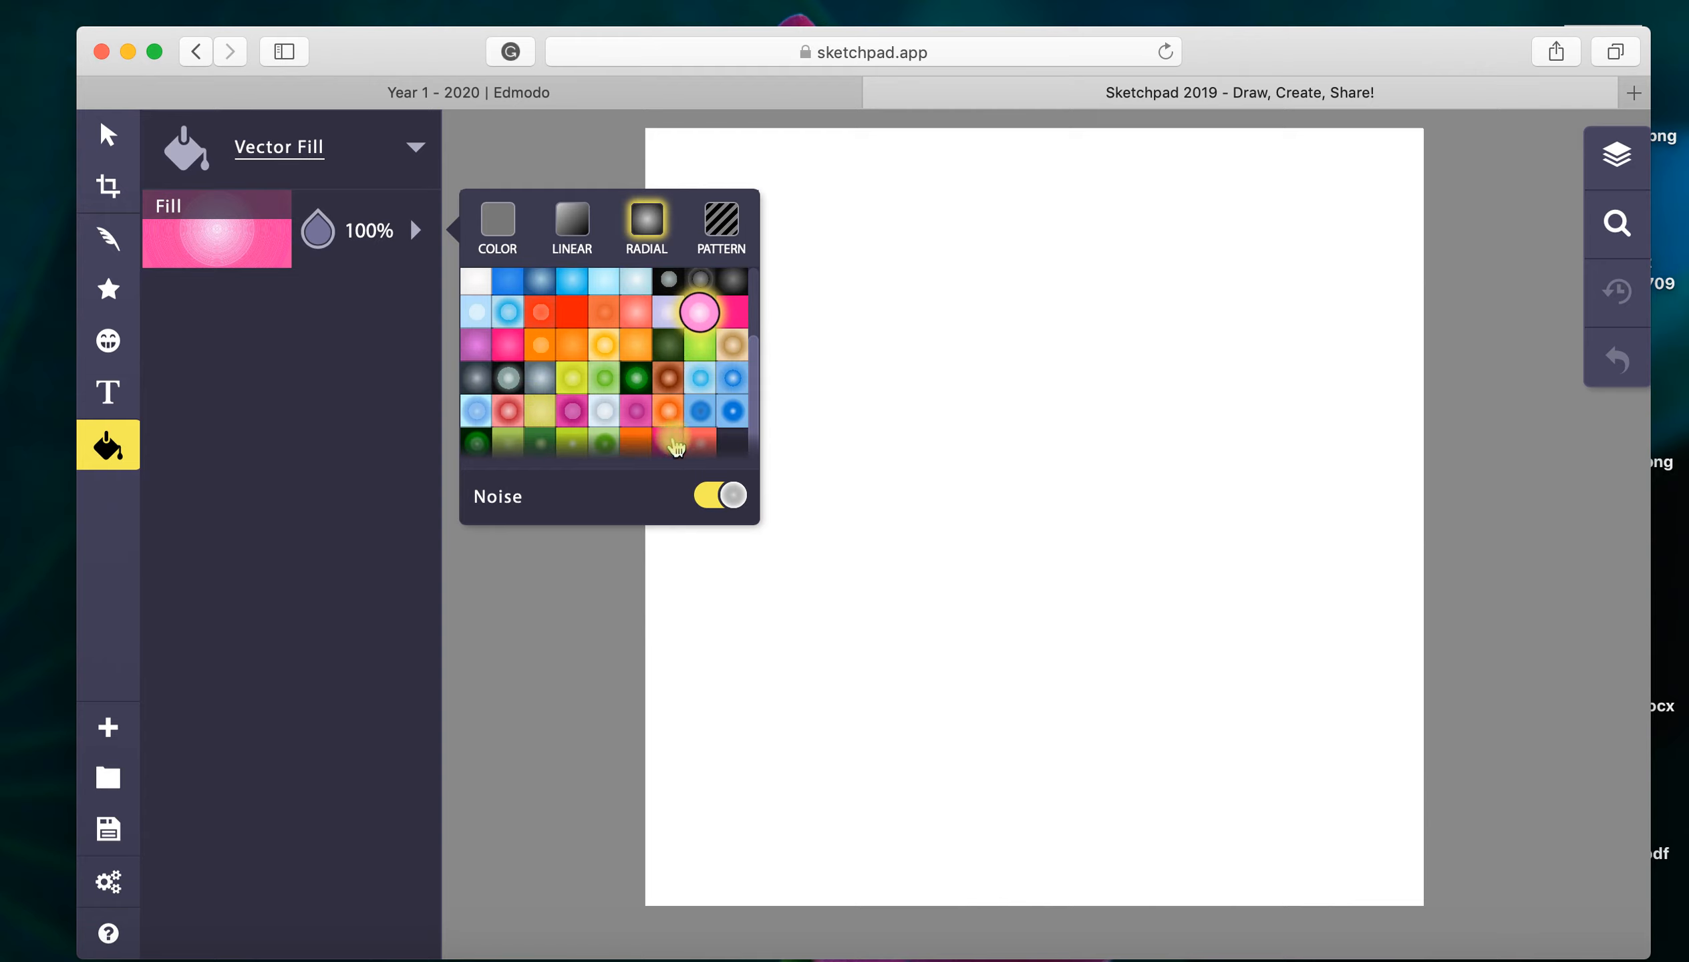
pyautogui.click(668, 439)
pyautogui.click(637, 412)
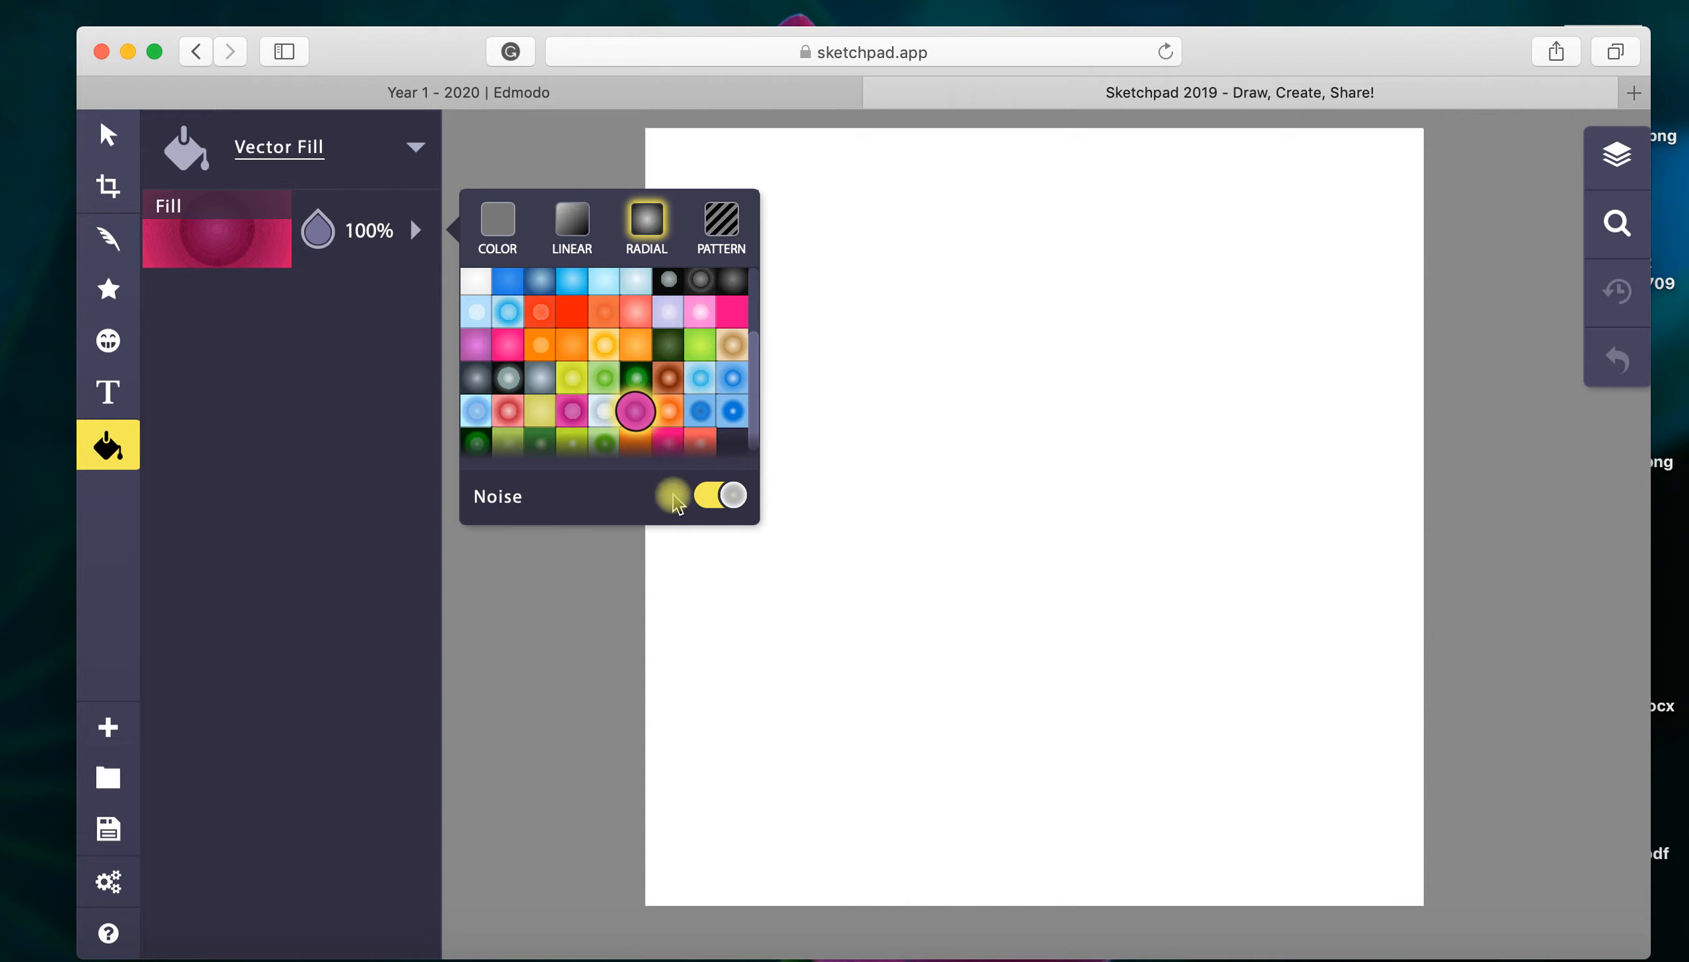
pyautogui.click(704, 498)
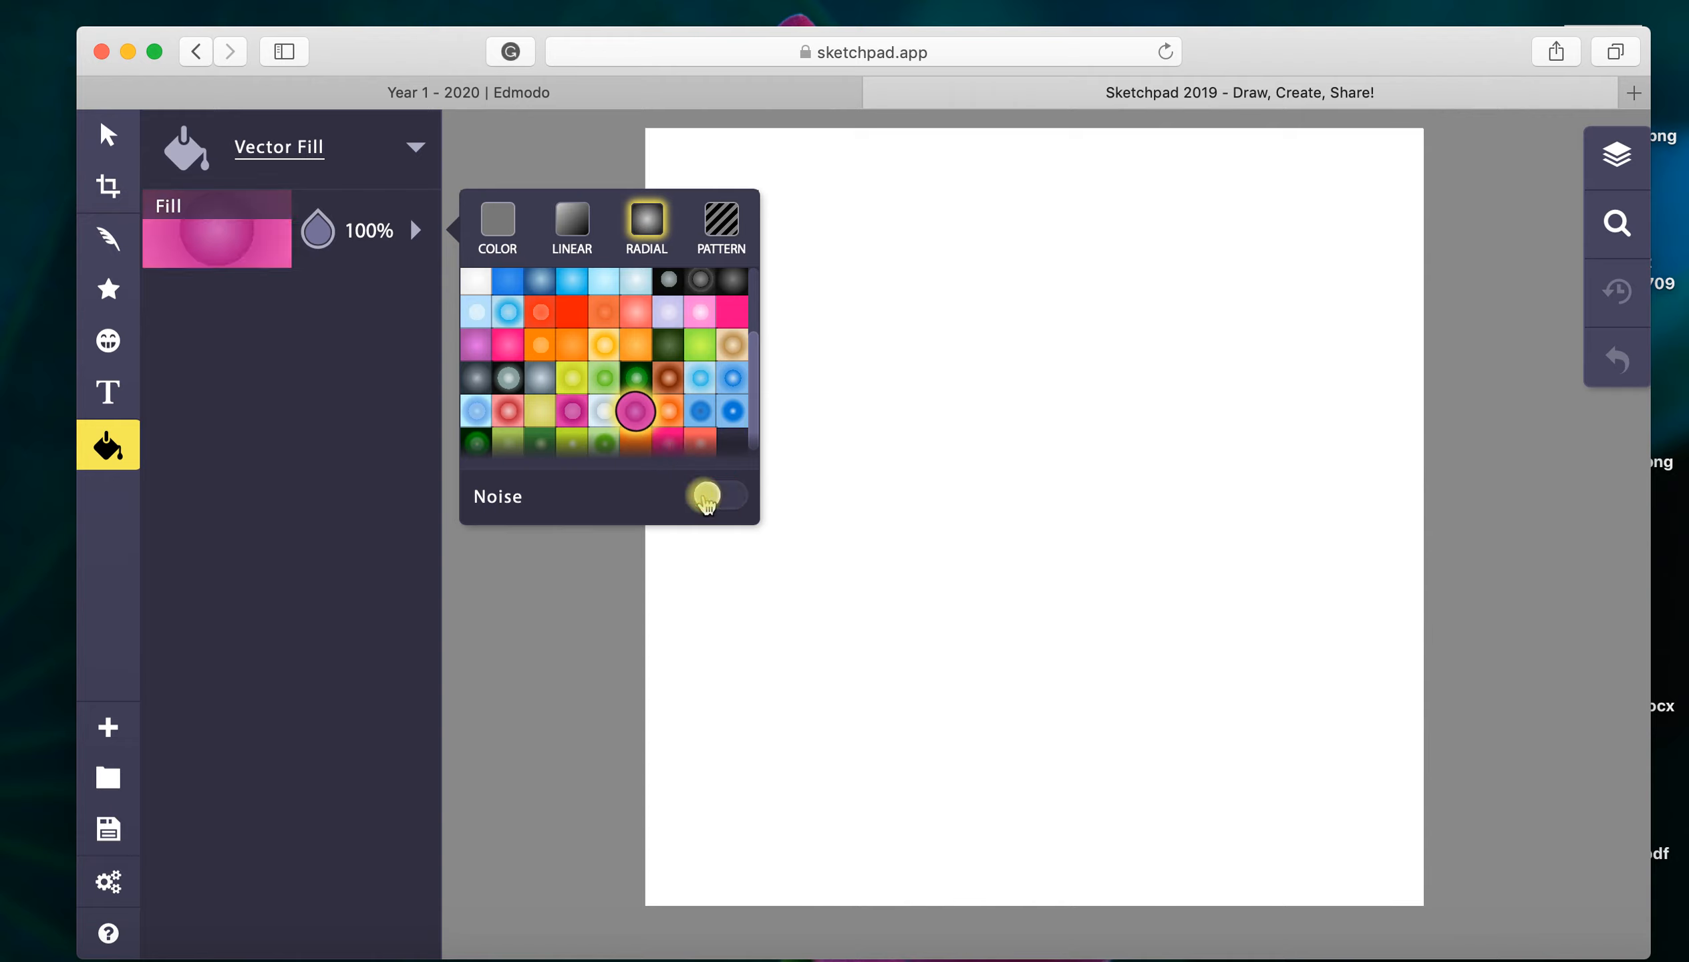
pyautogui.click(746, 509)
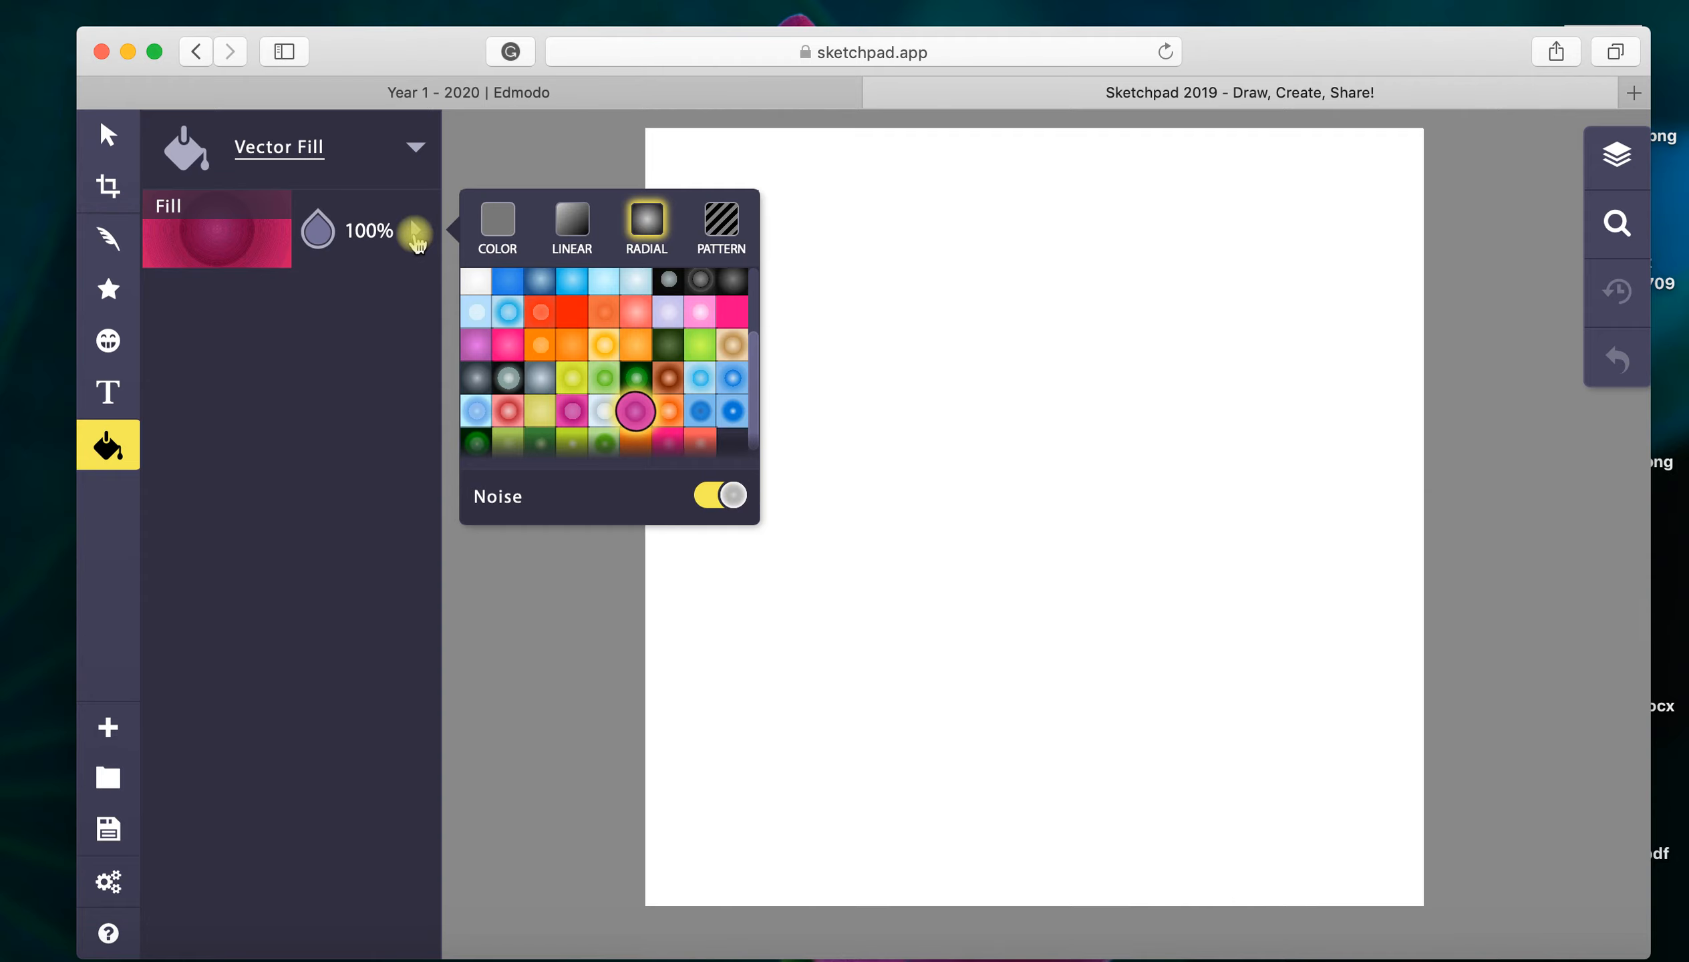
pyautogui.click(416, 234)
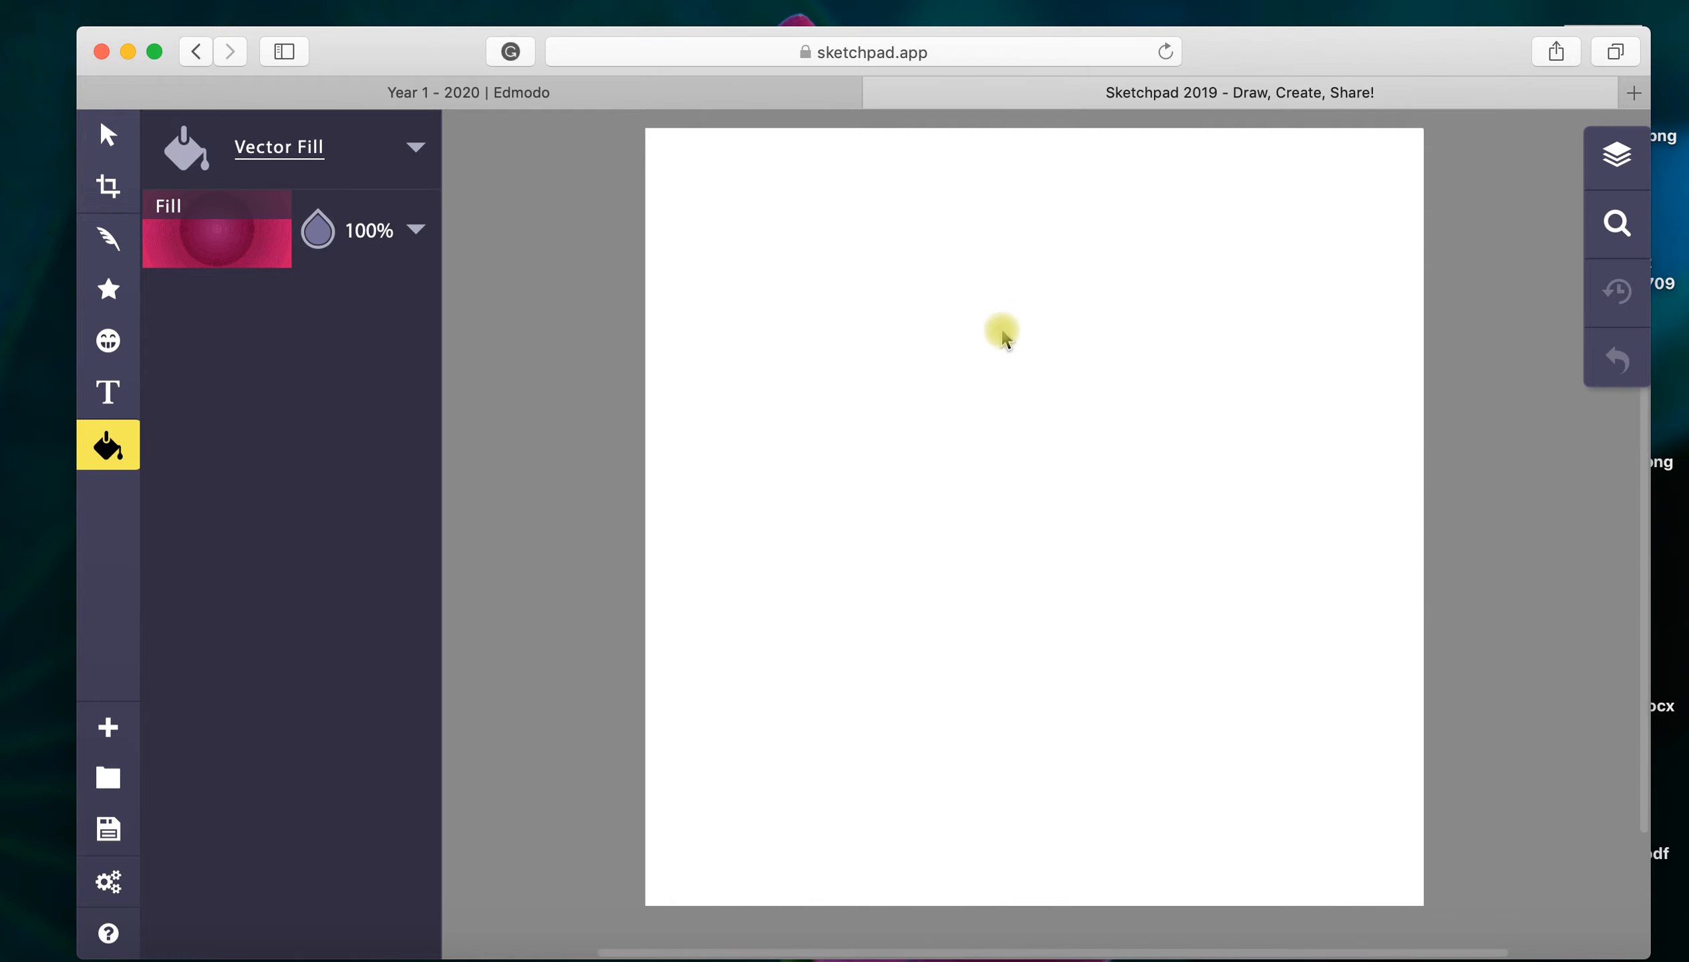
# Step: Fill the blank canvas with the radial gradient, adjust its intermediate colour stops to widen the dark ring, and finish editing
pyautogui.click(970, 401)
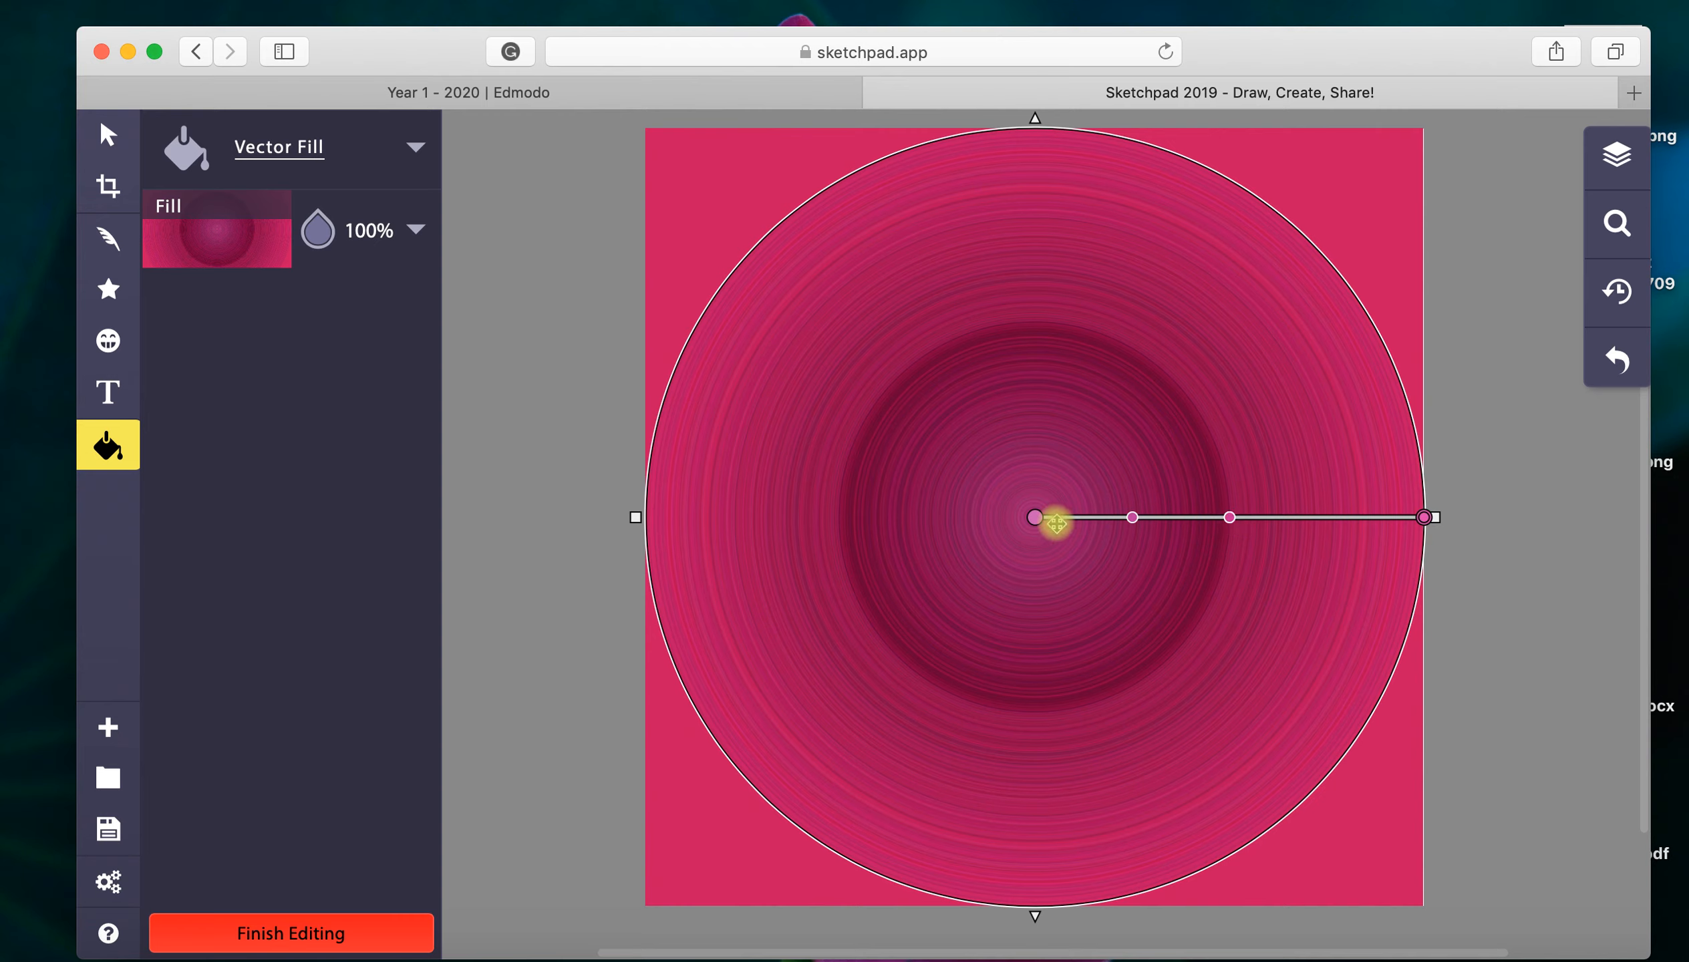
pyautogui.click(1134, 520)
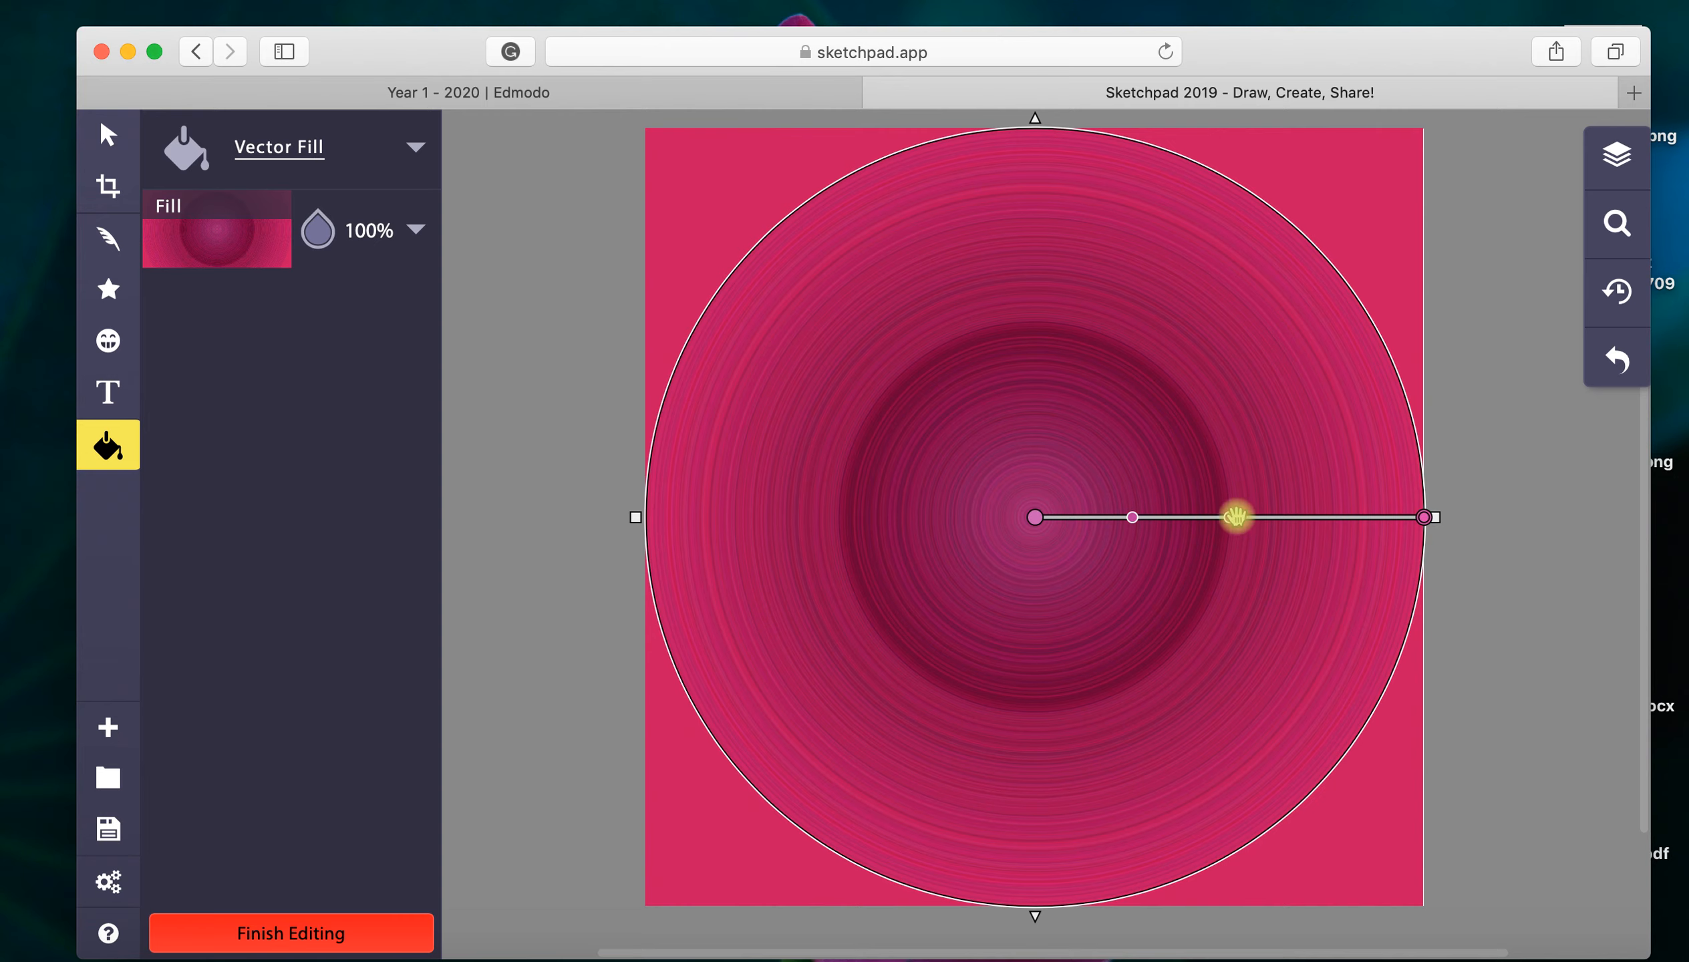
pyautogui.click(1231, 520)
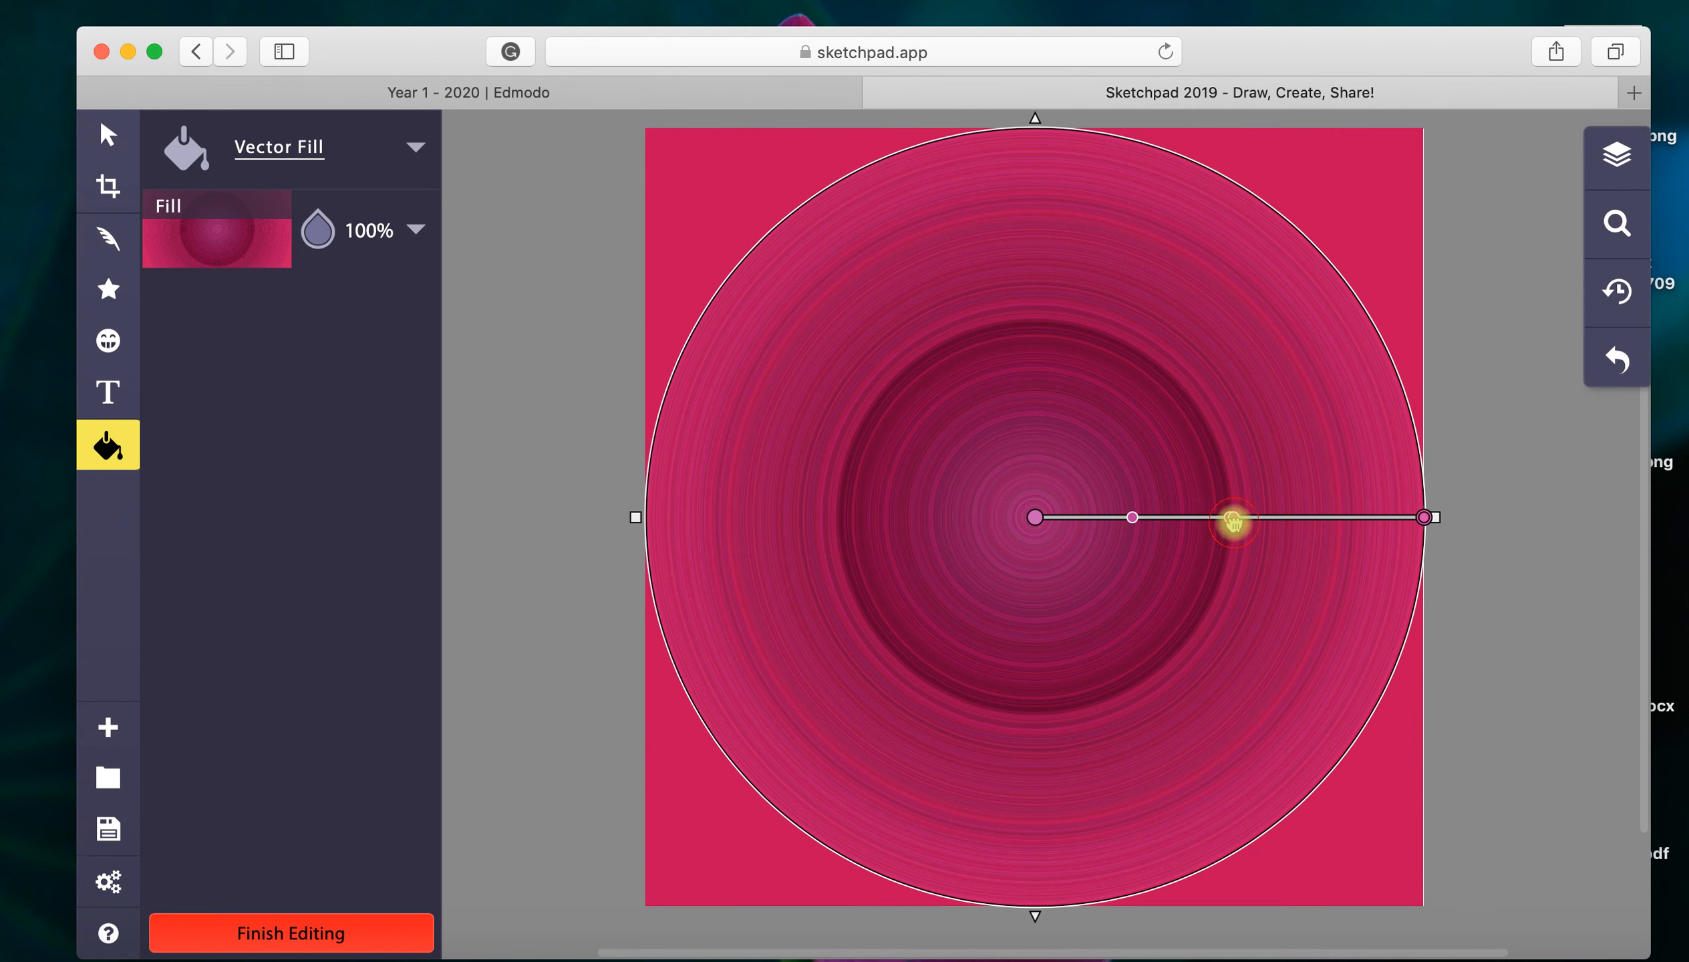
pyautogui.moveTo(1245, 522); pyautogui.dragTo(1272, 524)
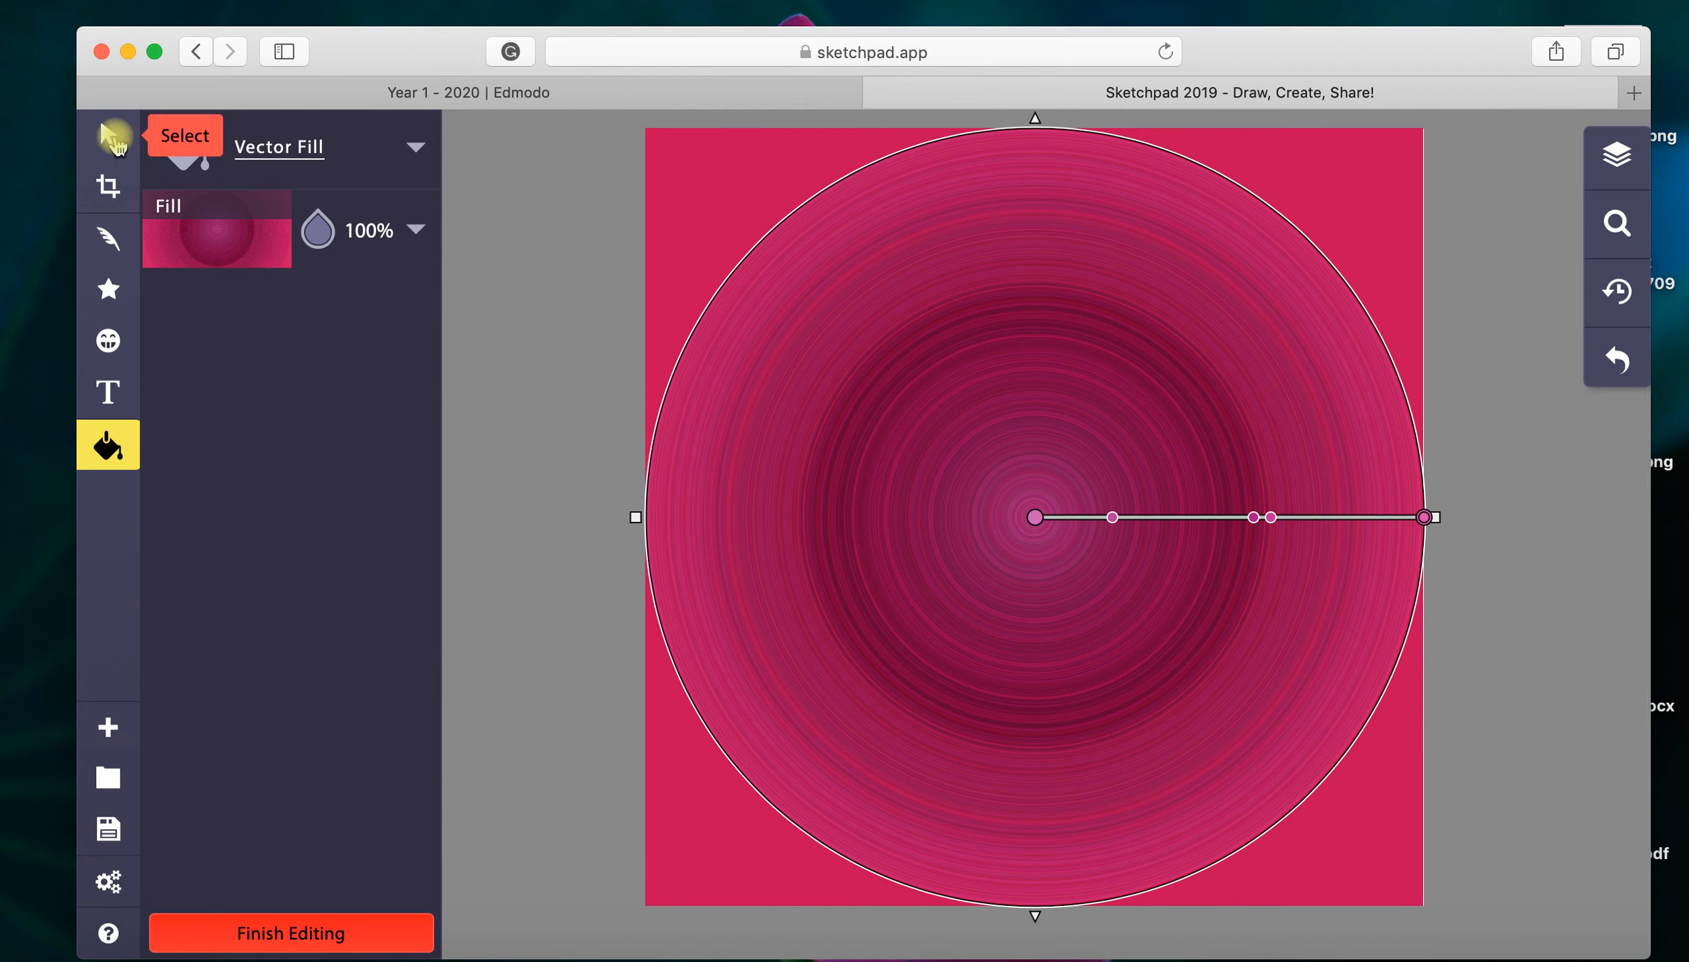
pyautogui.click(109, 136)
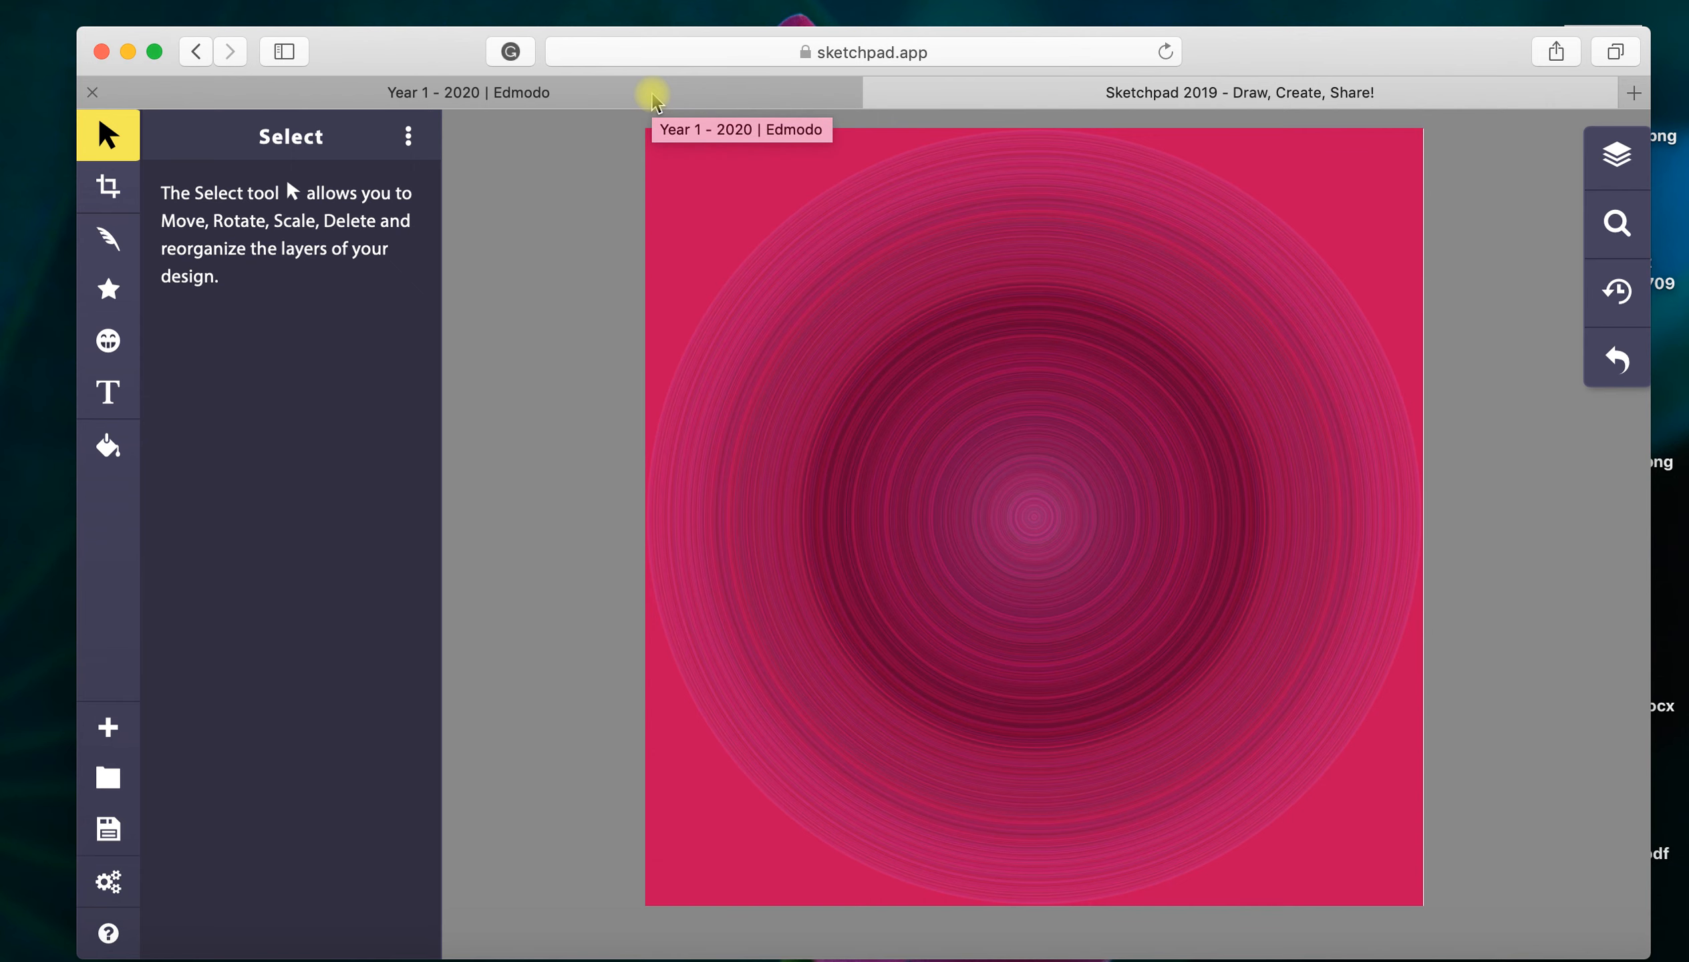
# Step: Check the sample Happy Mother's Day card on the Edmodo page and return to the Sketchpad drawing
pyautogui.click(654, 97)
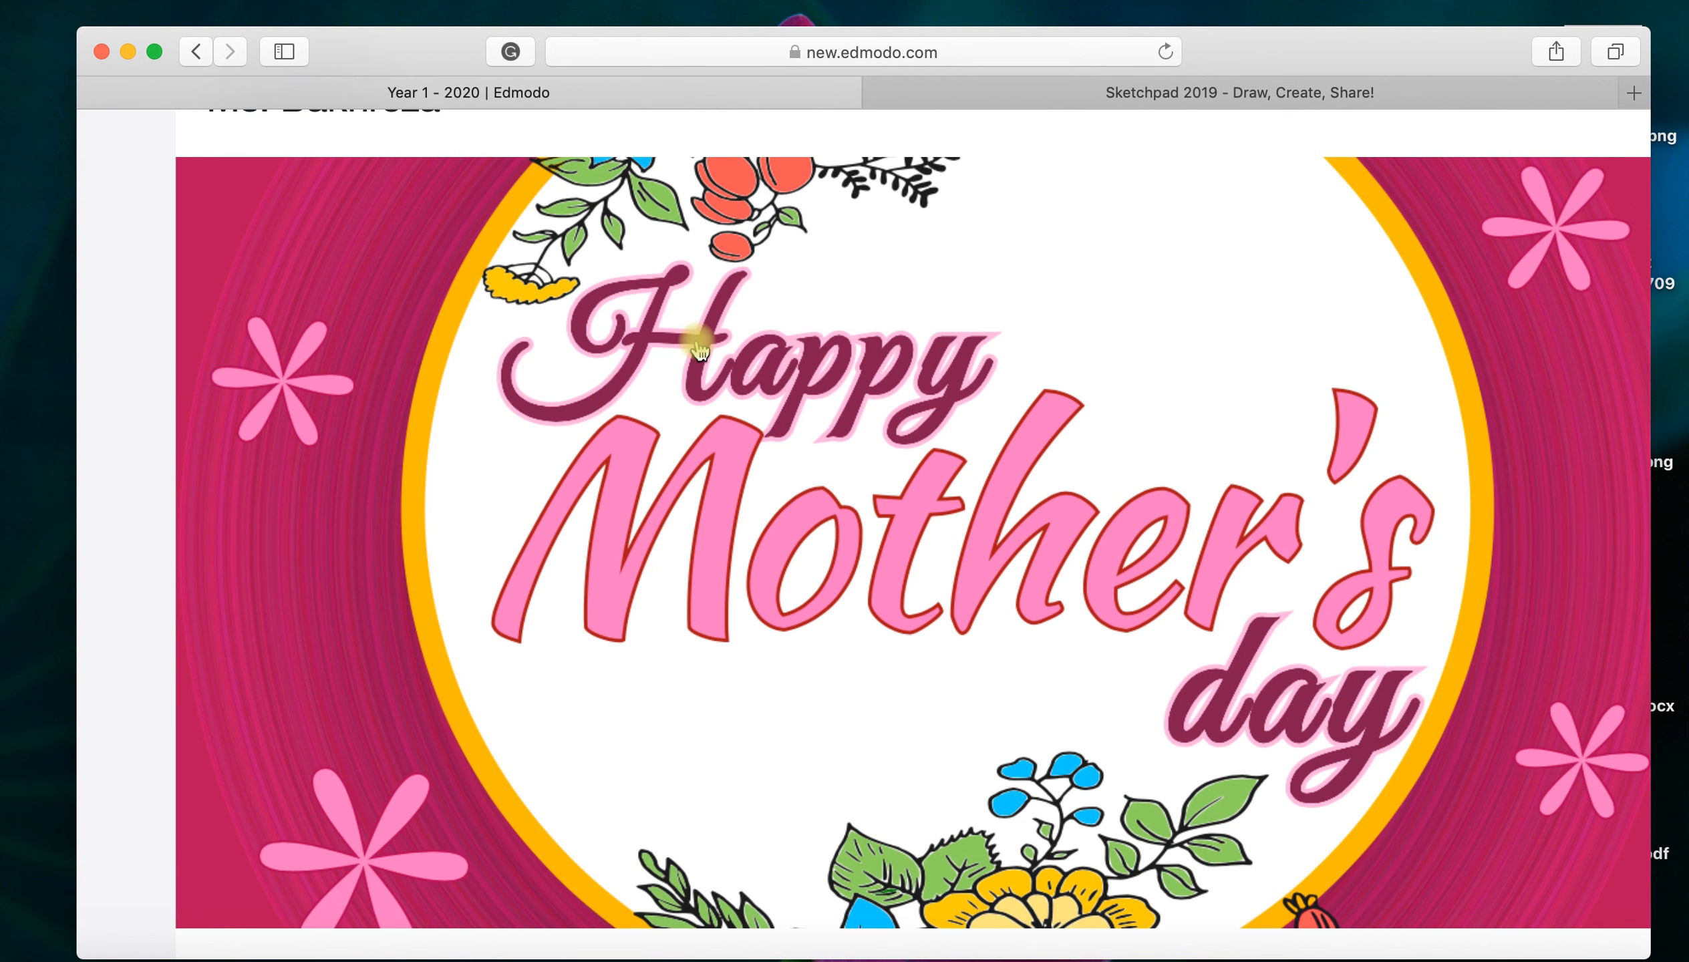
pyautogui.click(1038, 92)
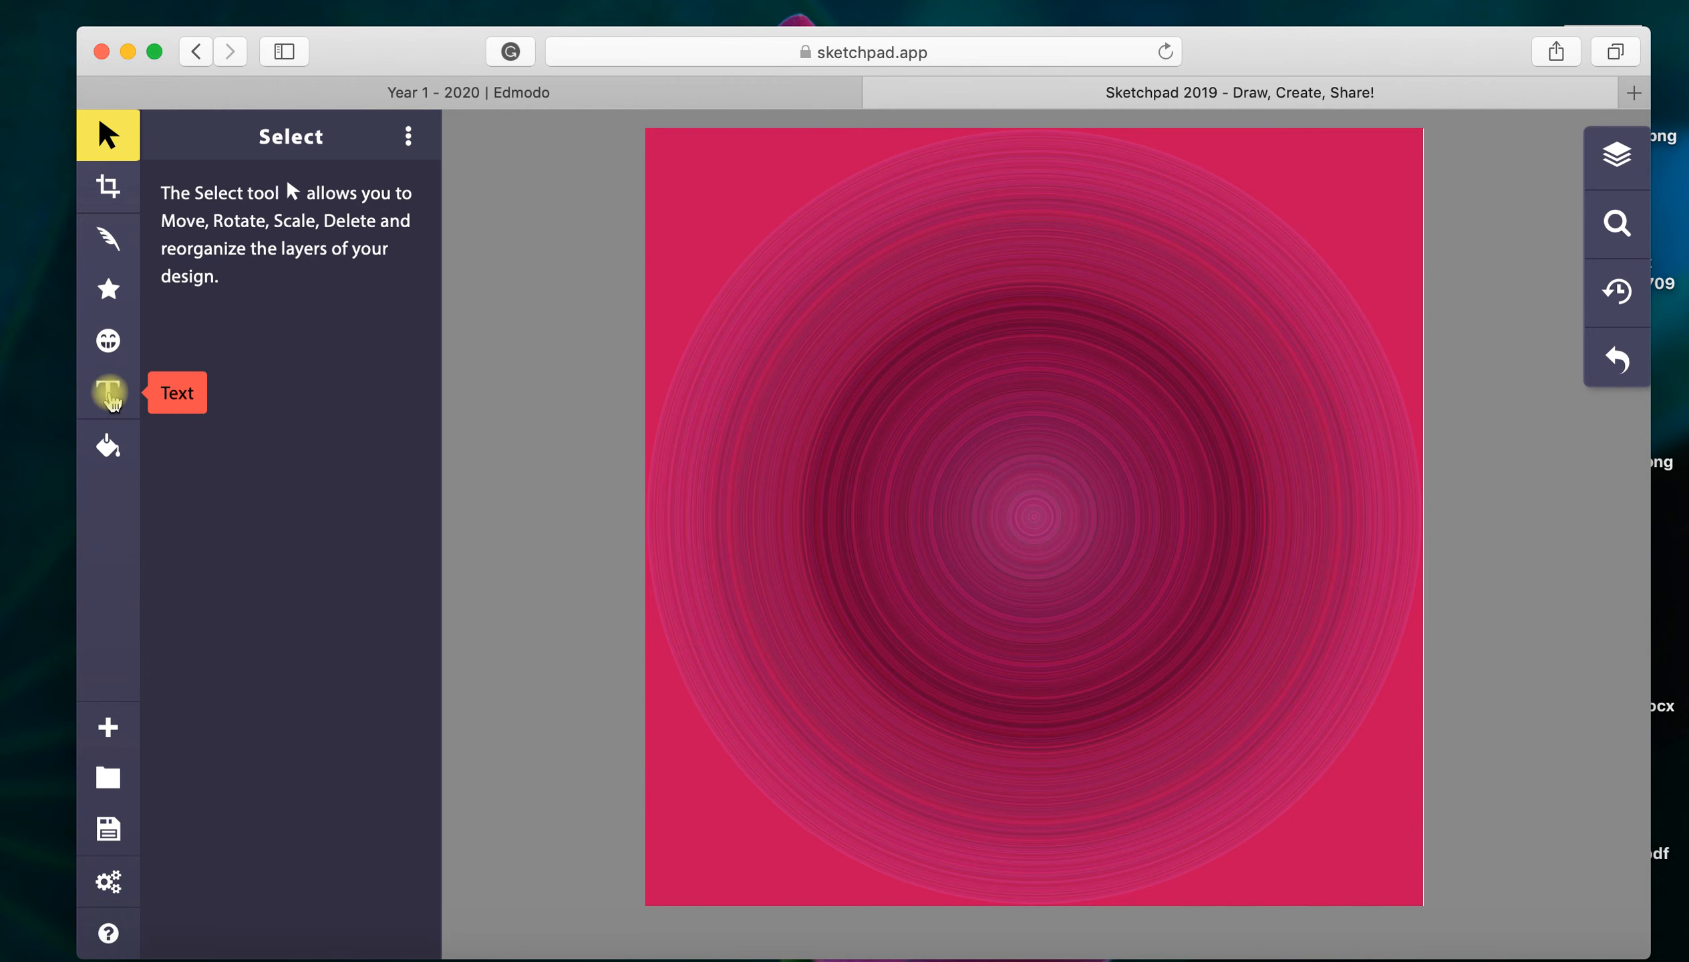
# Step: Browse the Text tool's font list for a decorative script font for the card's lettering
pyautogui.click(111, 401)
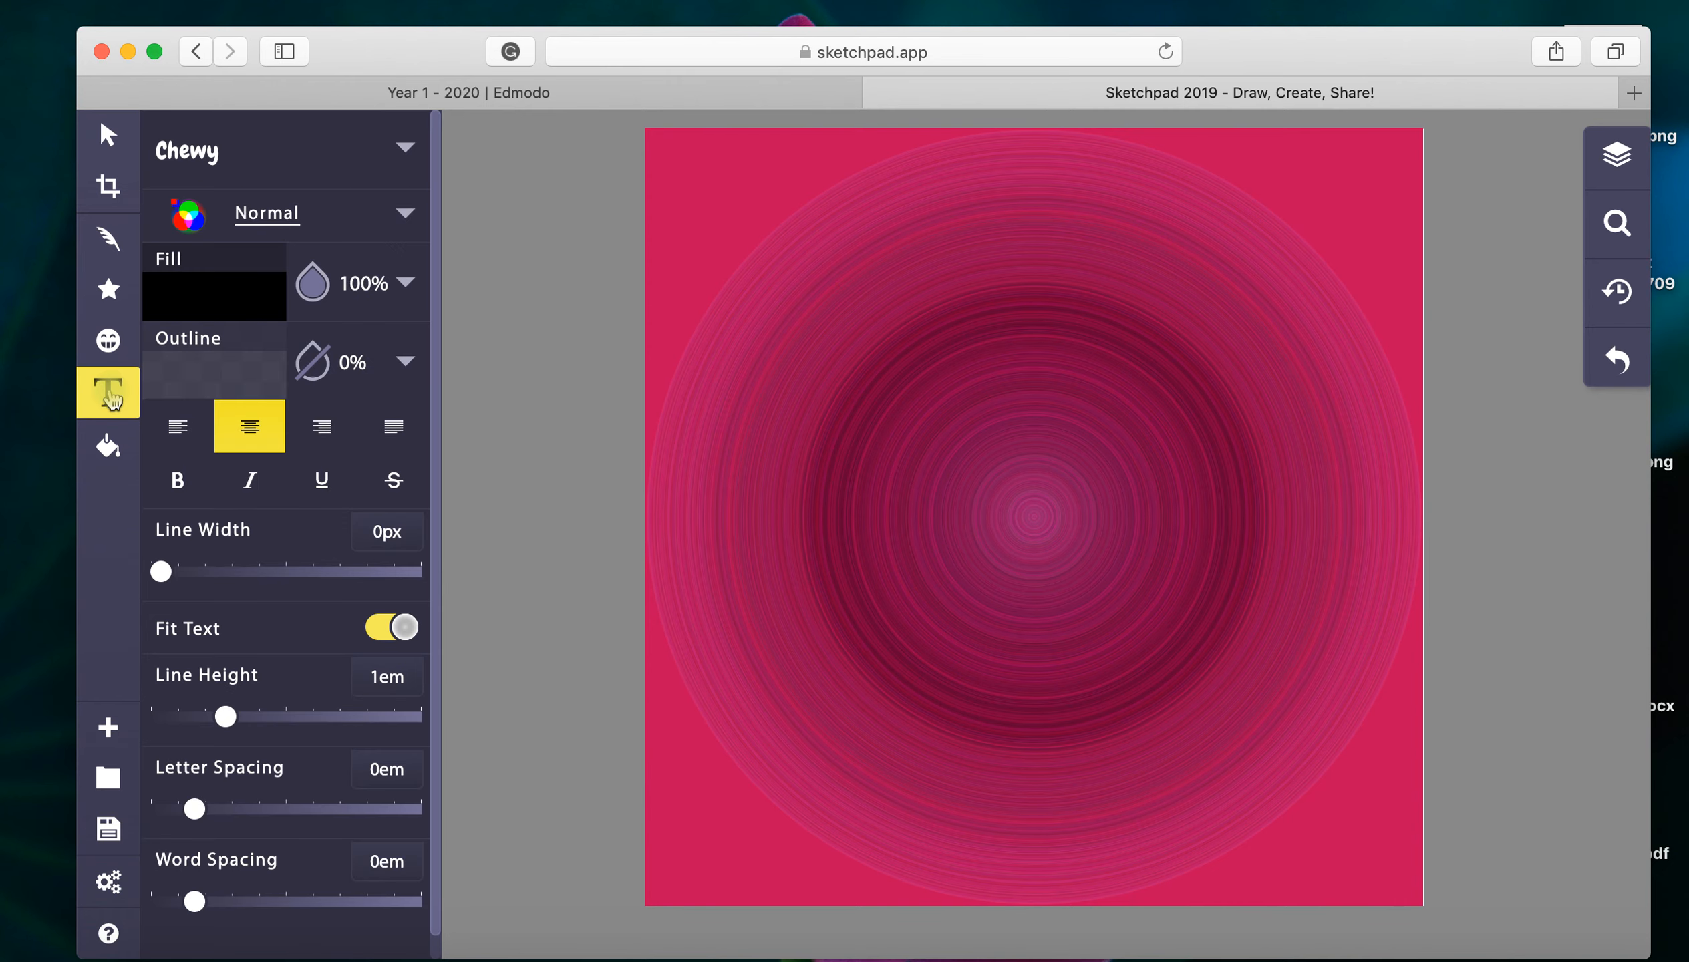
pyautogui.click(409, 160)
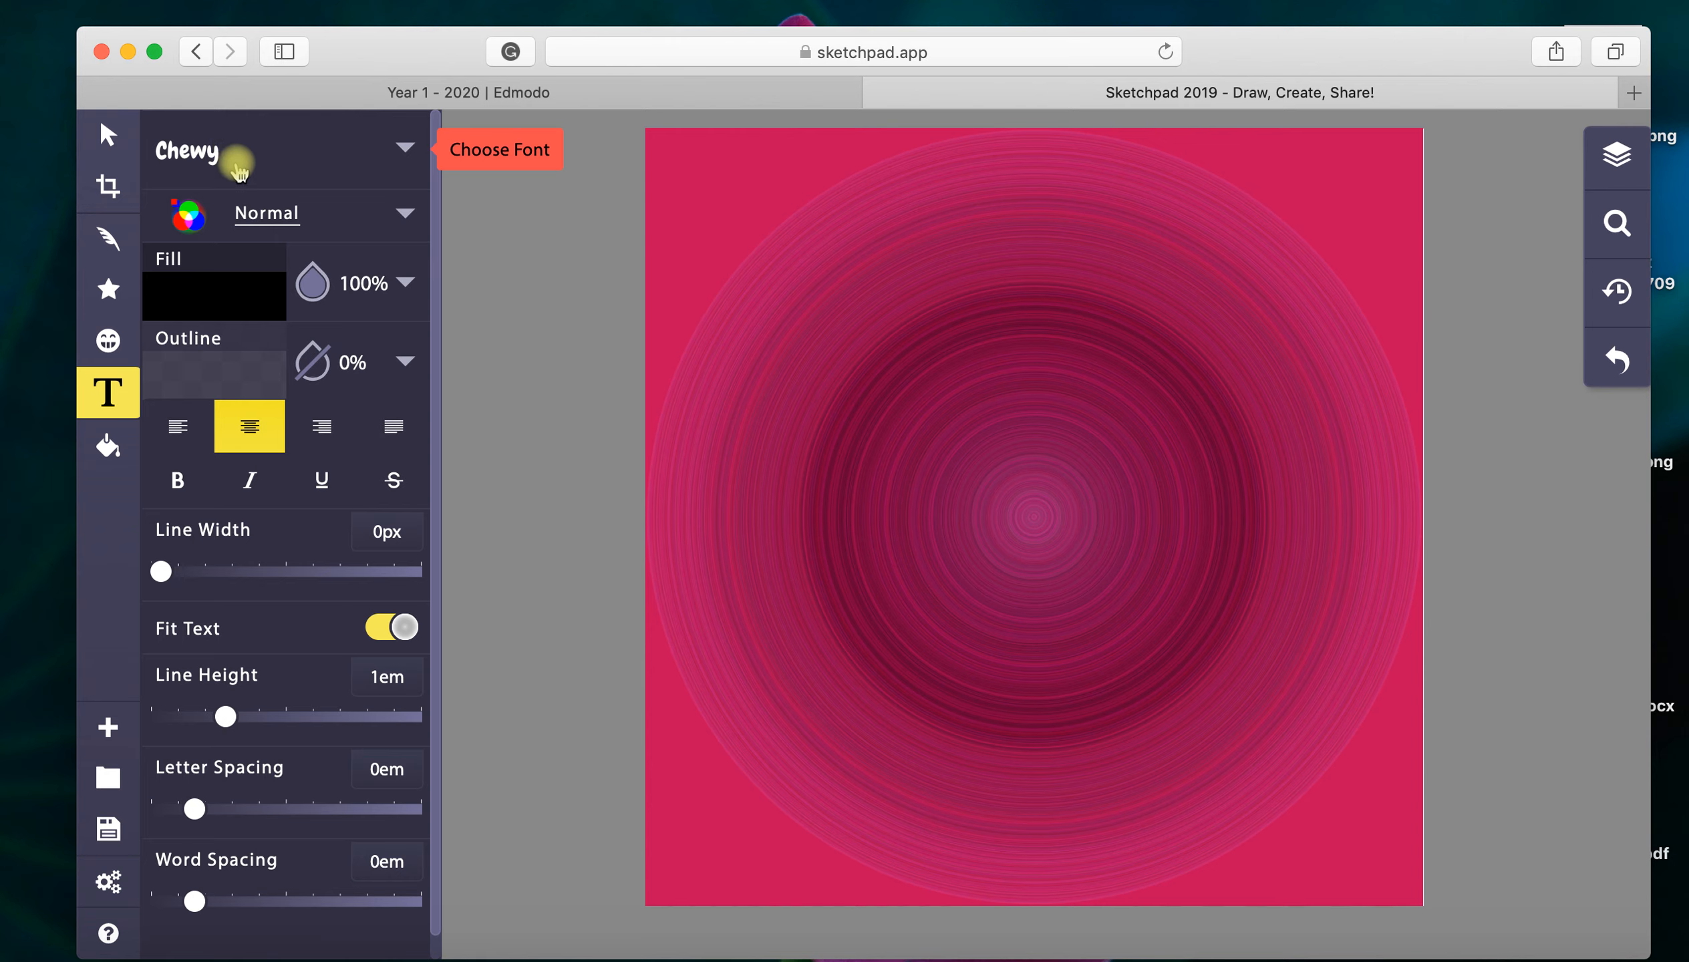
pyautogui.click(406, 151)
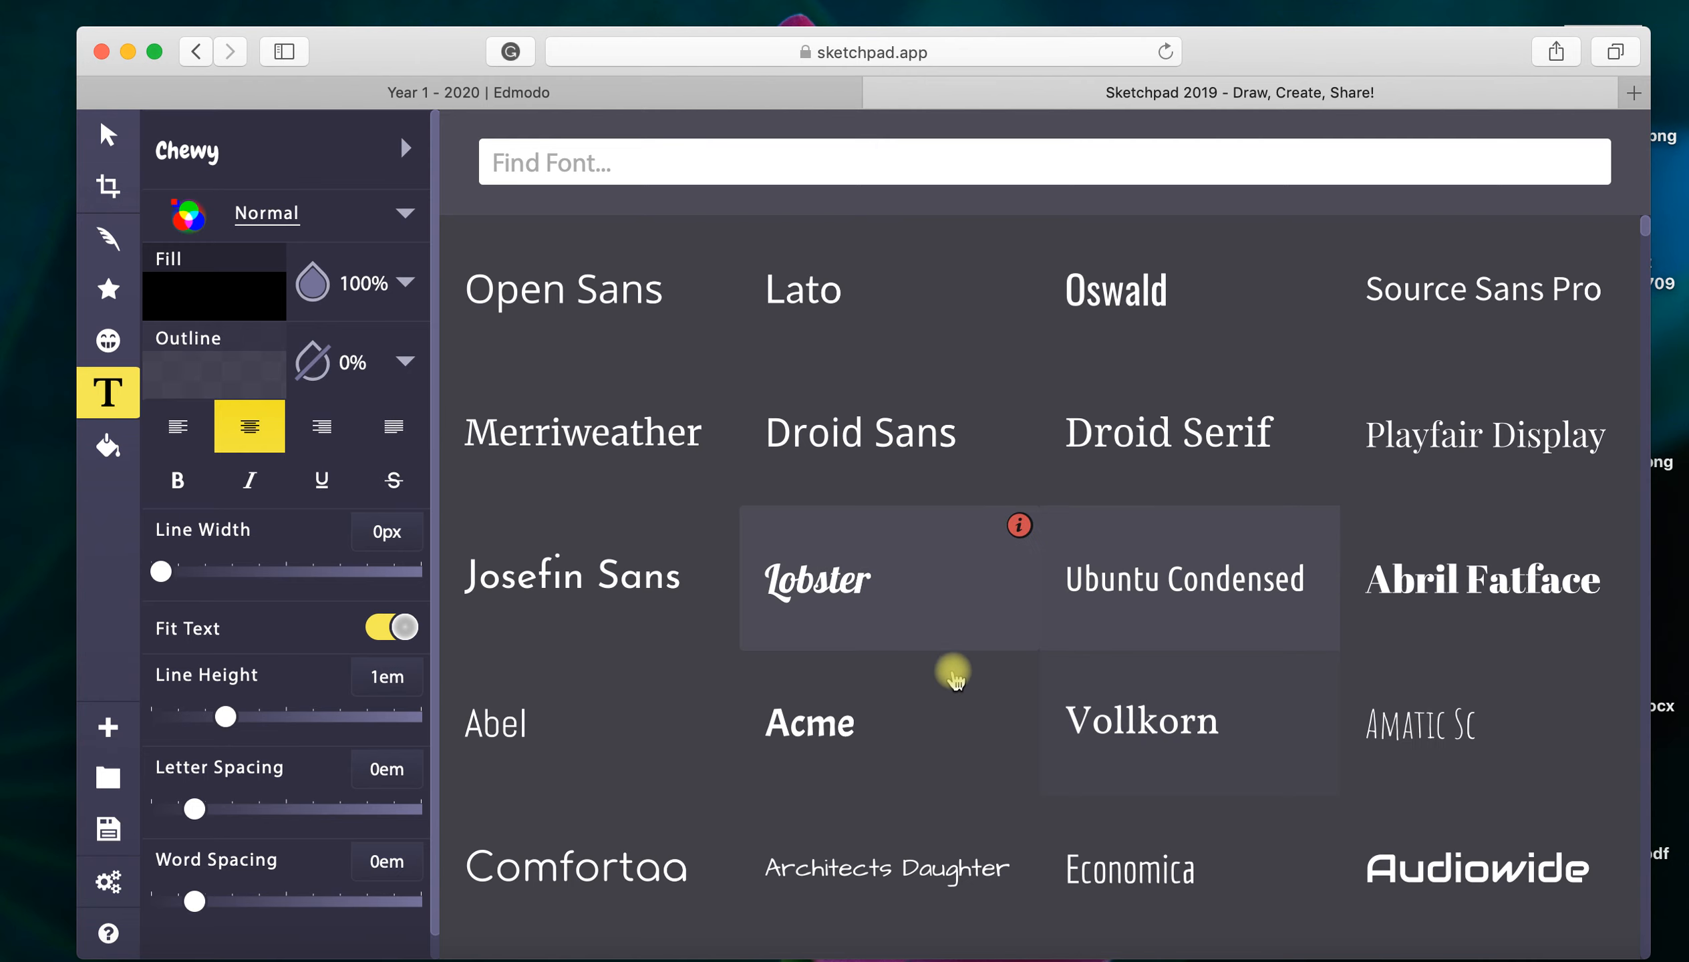
pyautogui.scroll(-1, 1075, 793)
pyautogui.scroll(-5, 1074, 793)
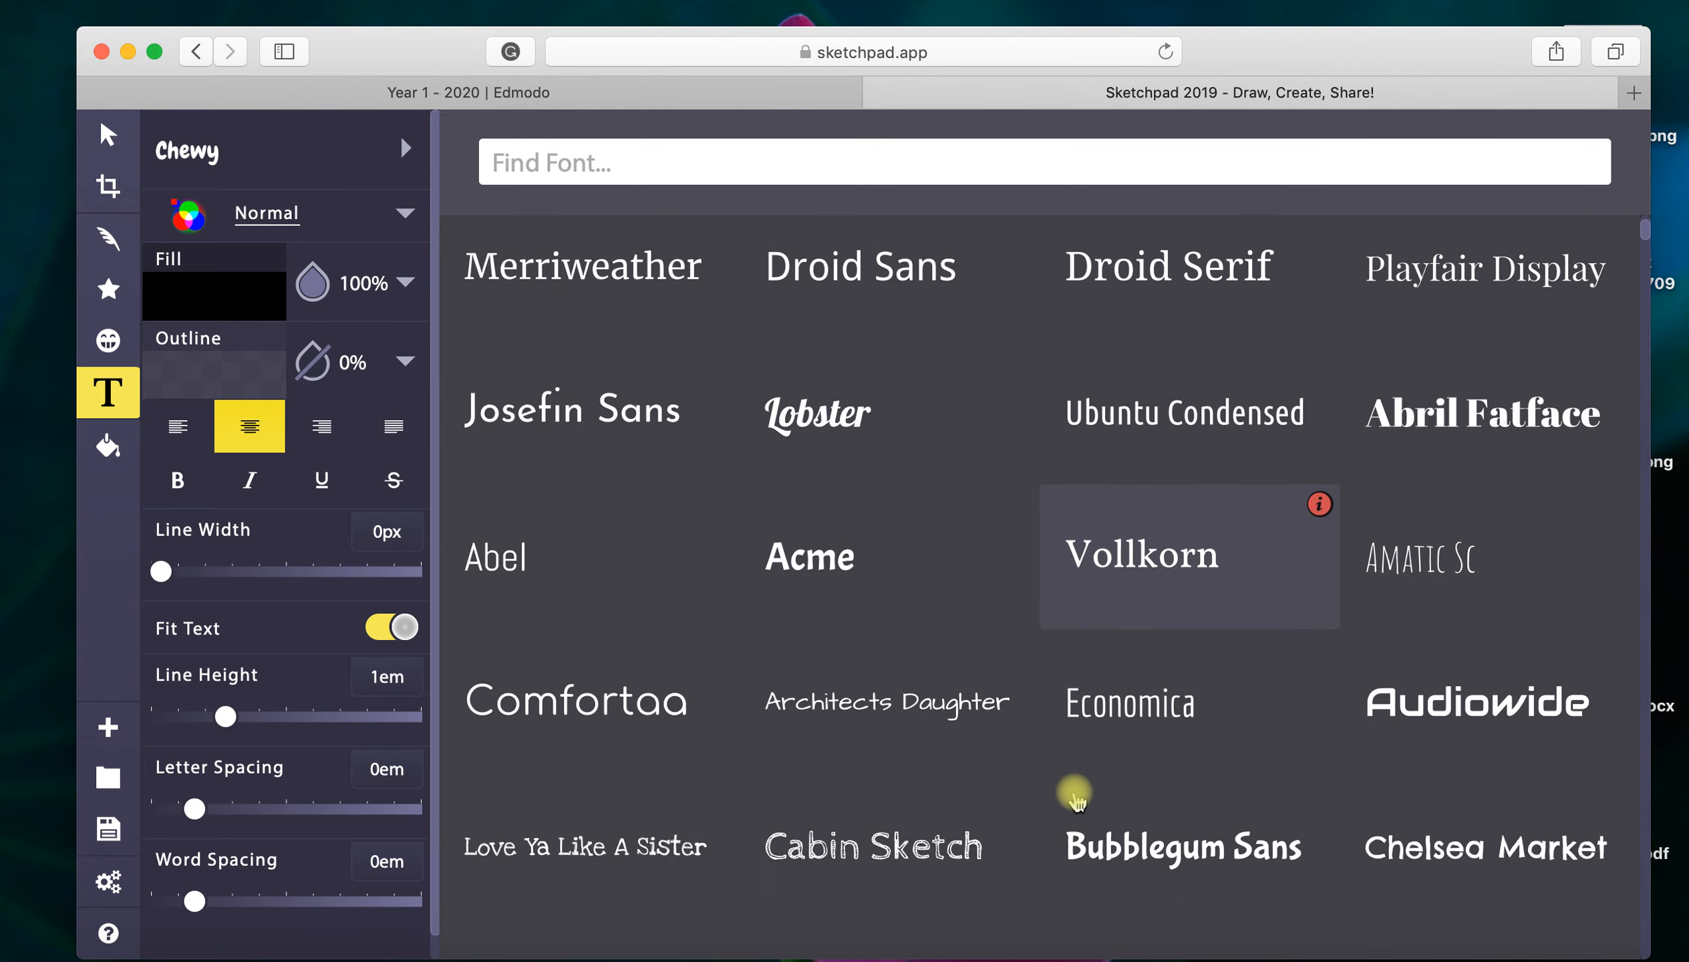
pyautogui.scroll(-5, 1075, 797)
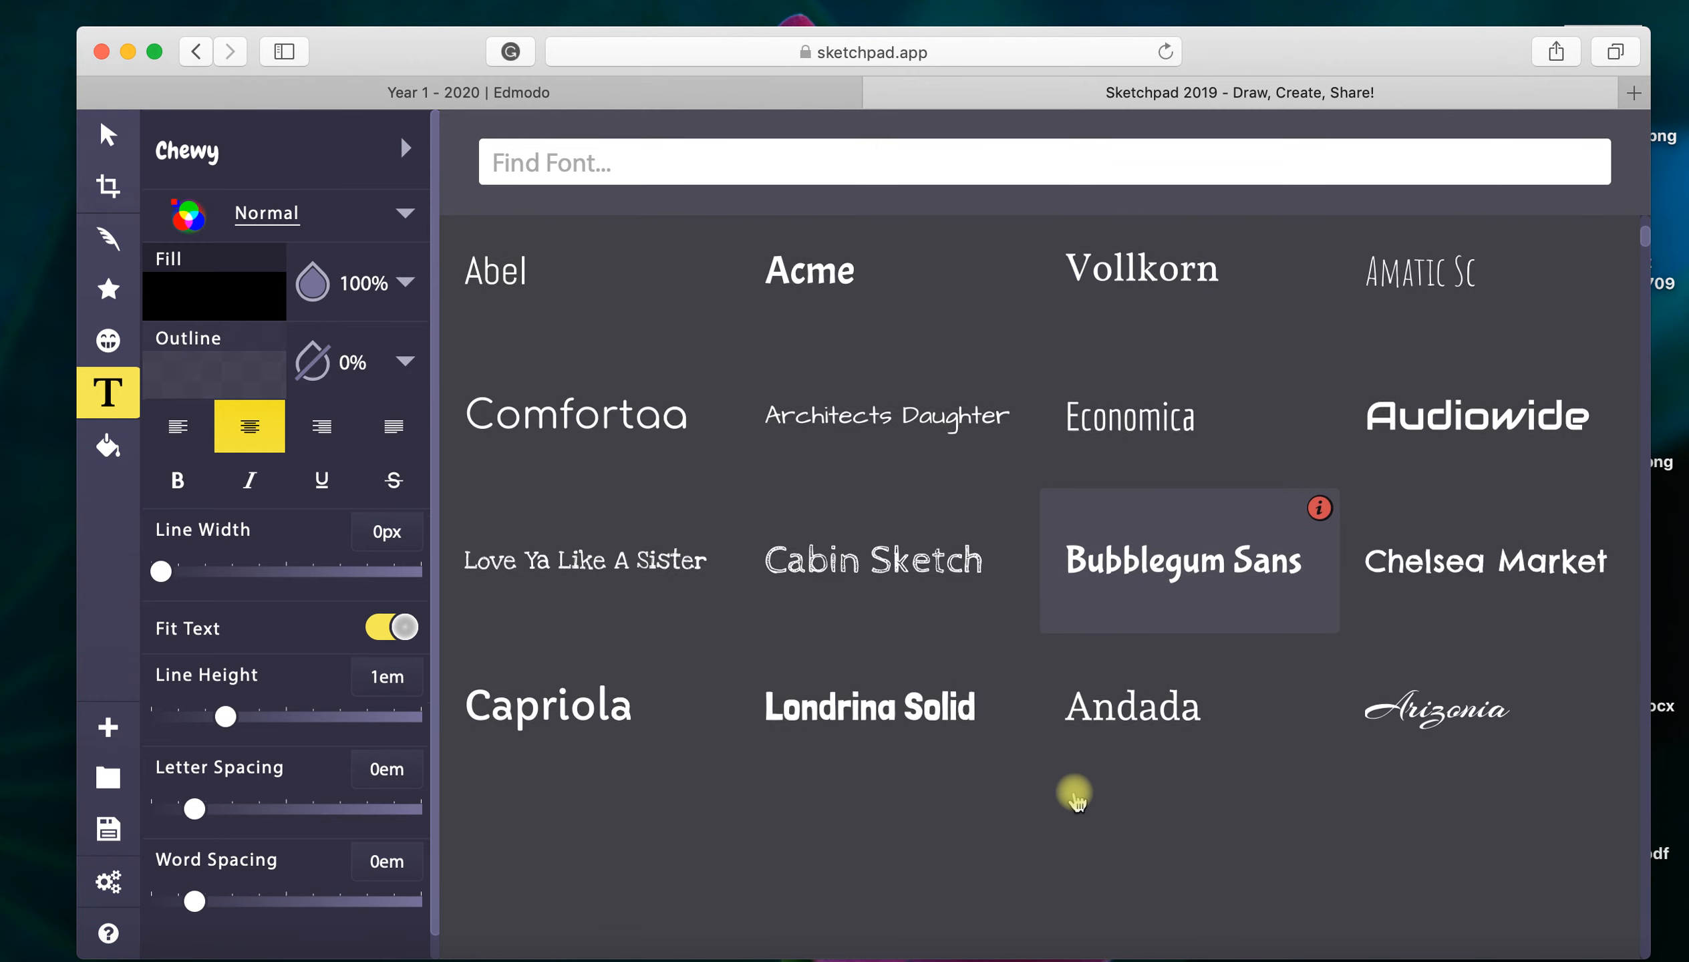
pyautogui.scroll(-4, 1075, 797)
pyautogui.scroll(-1, 1076, 799)
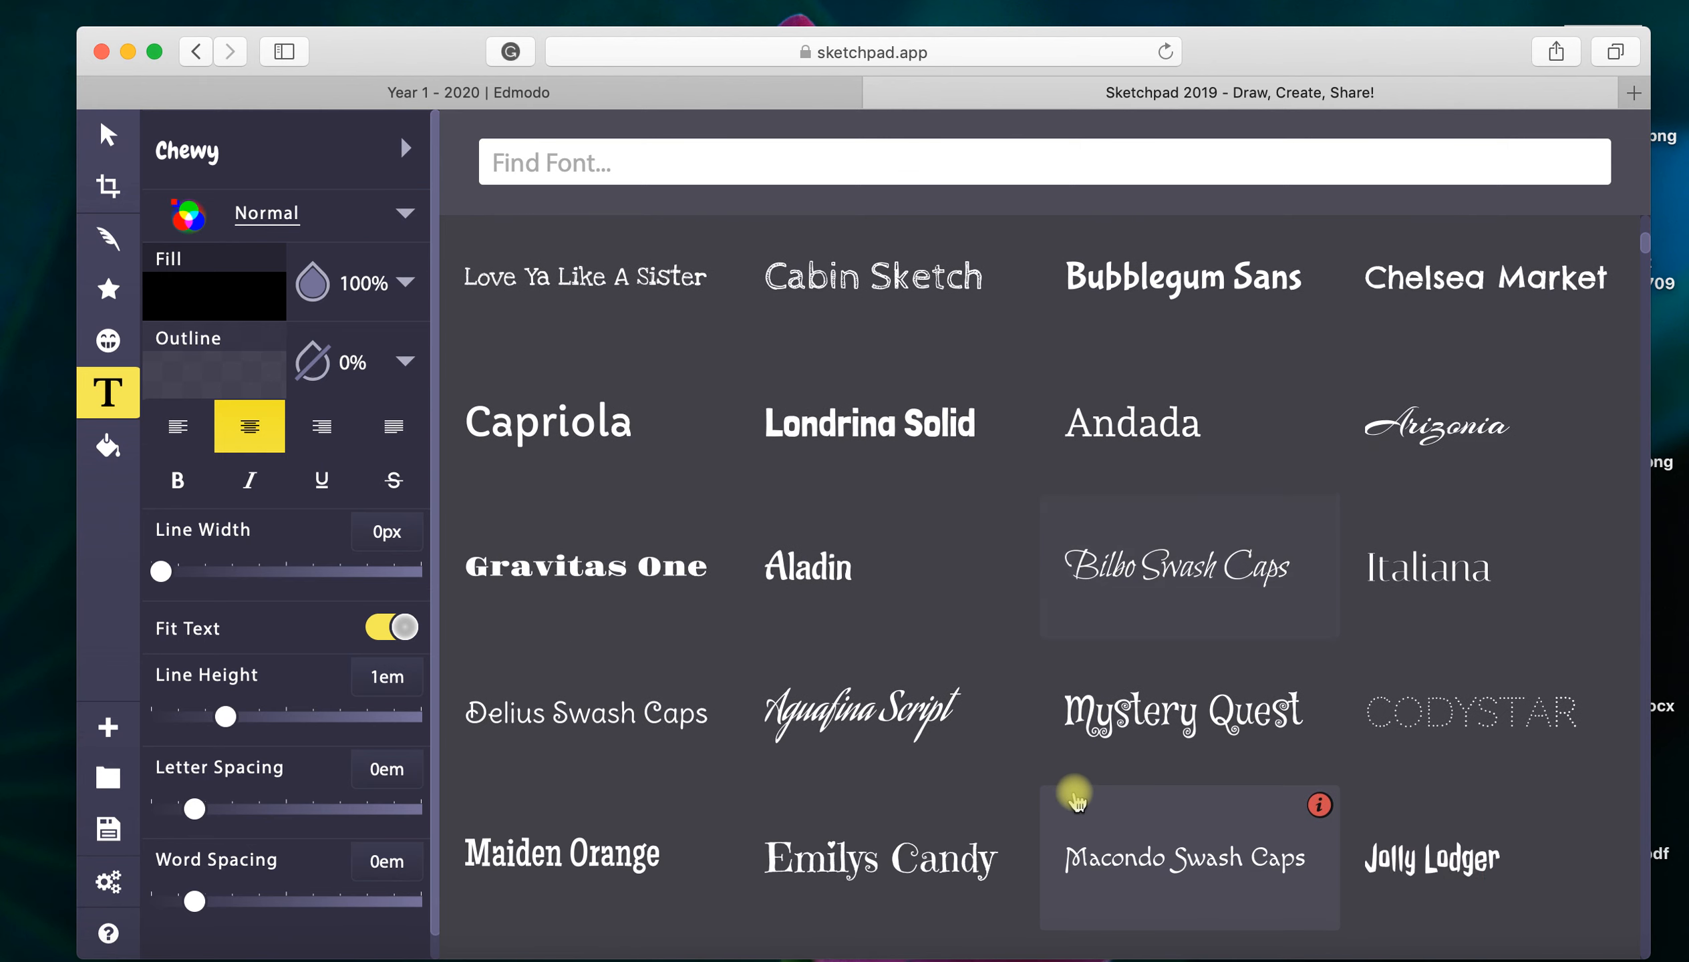
pyautogui.scroll(-6, 1076, 799)
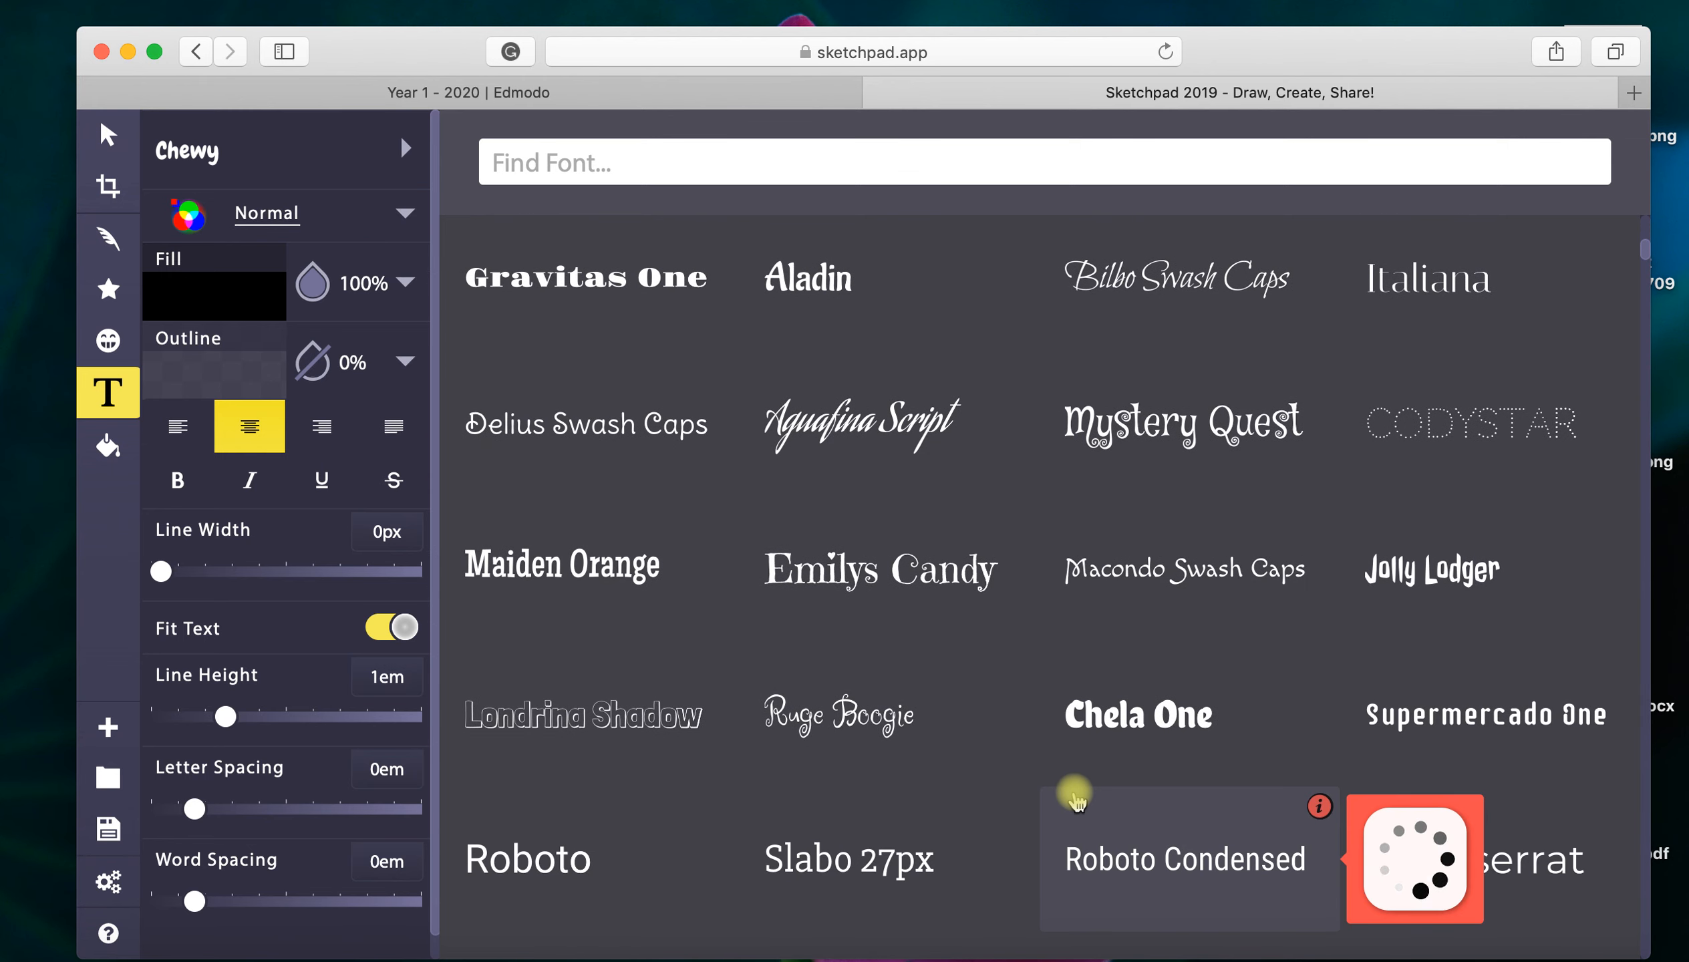
pyautogui.scroll(-5, 1076, 799)
pyautogui.scroll(-15, 1074, 797)
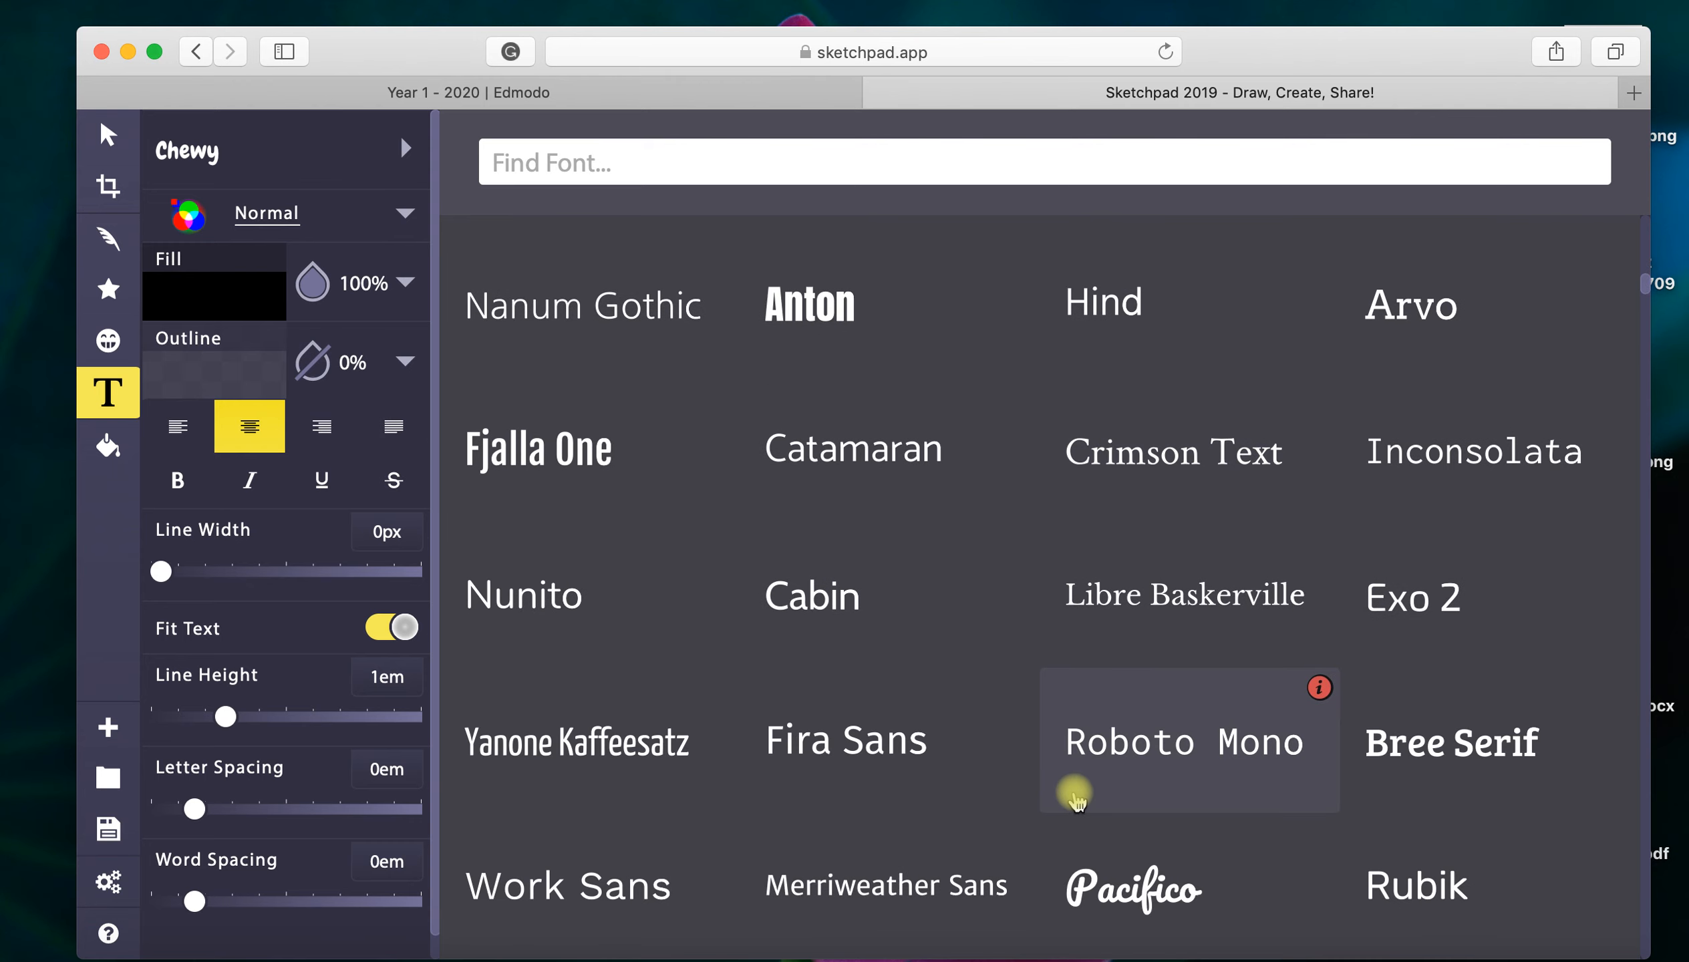
pyautogui.scroll(-4, 1074, 797)
pyautogui.scroll(-1, 1076, 797)
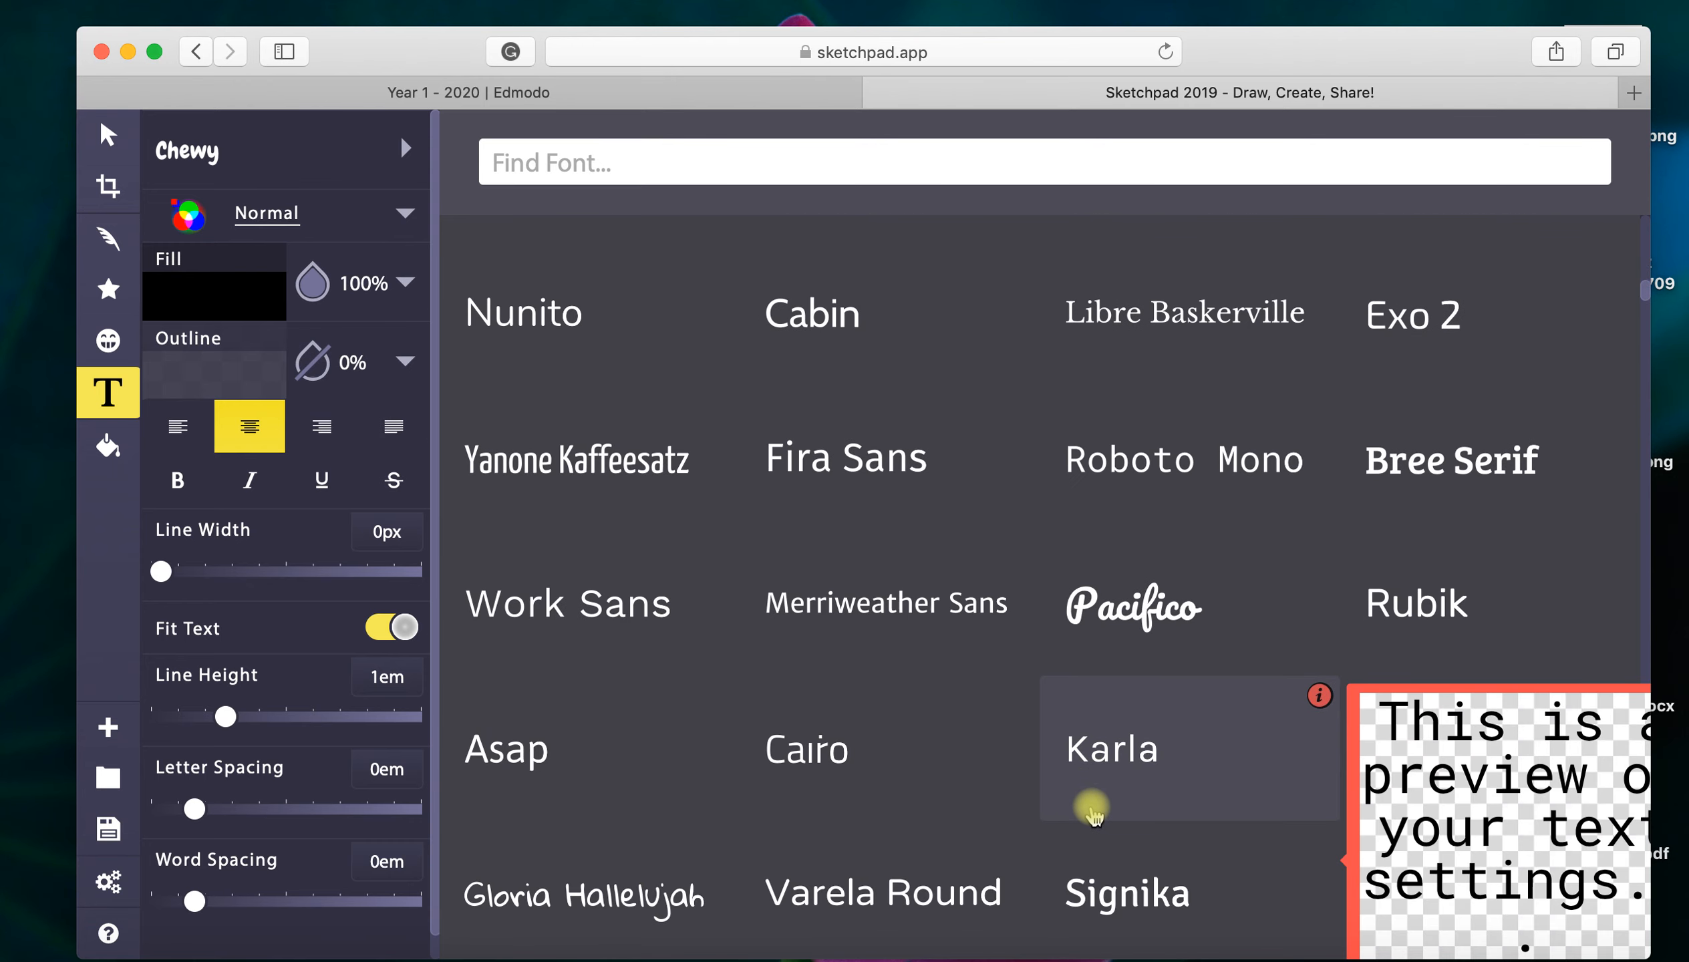
pyautogui.scroll(-7, 1087, 800)
pyautogui.scroll(-5, 1011, 671)
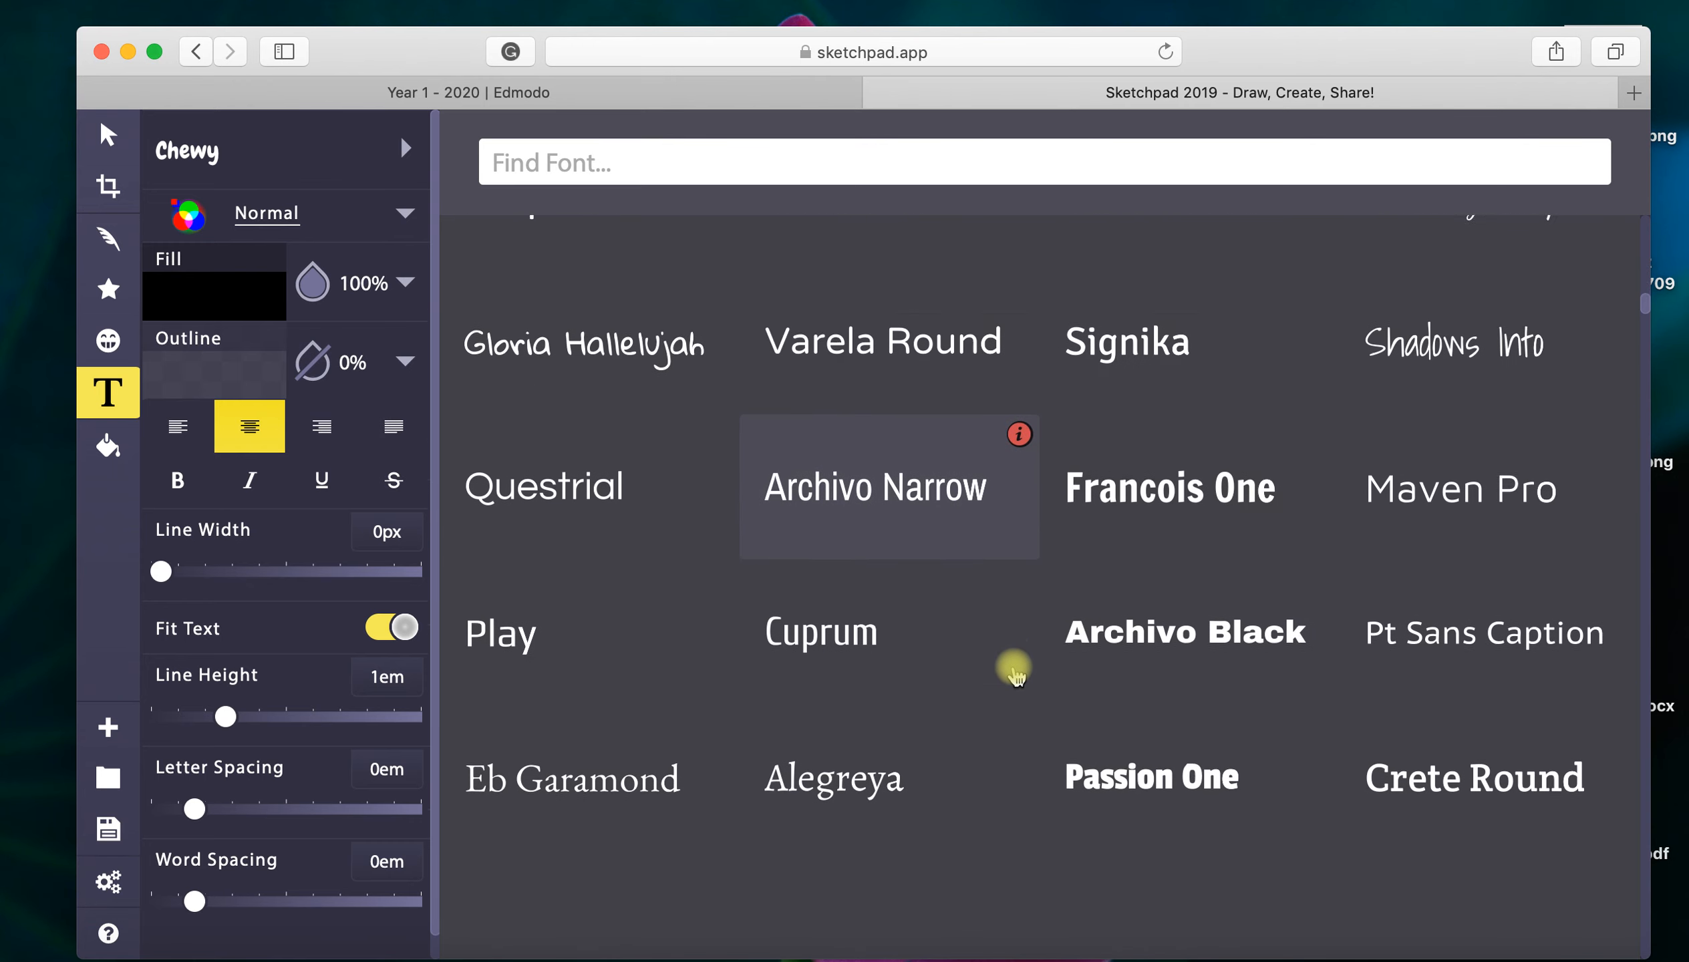
pyautogui.scroll(-7, 1016, 674)
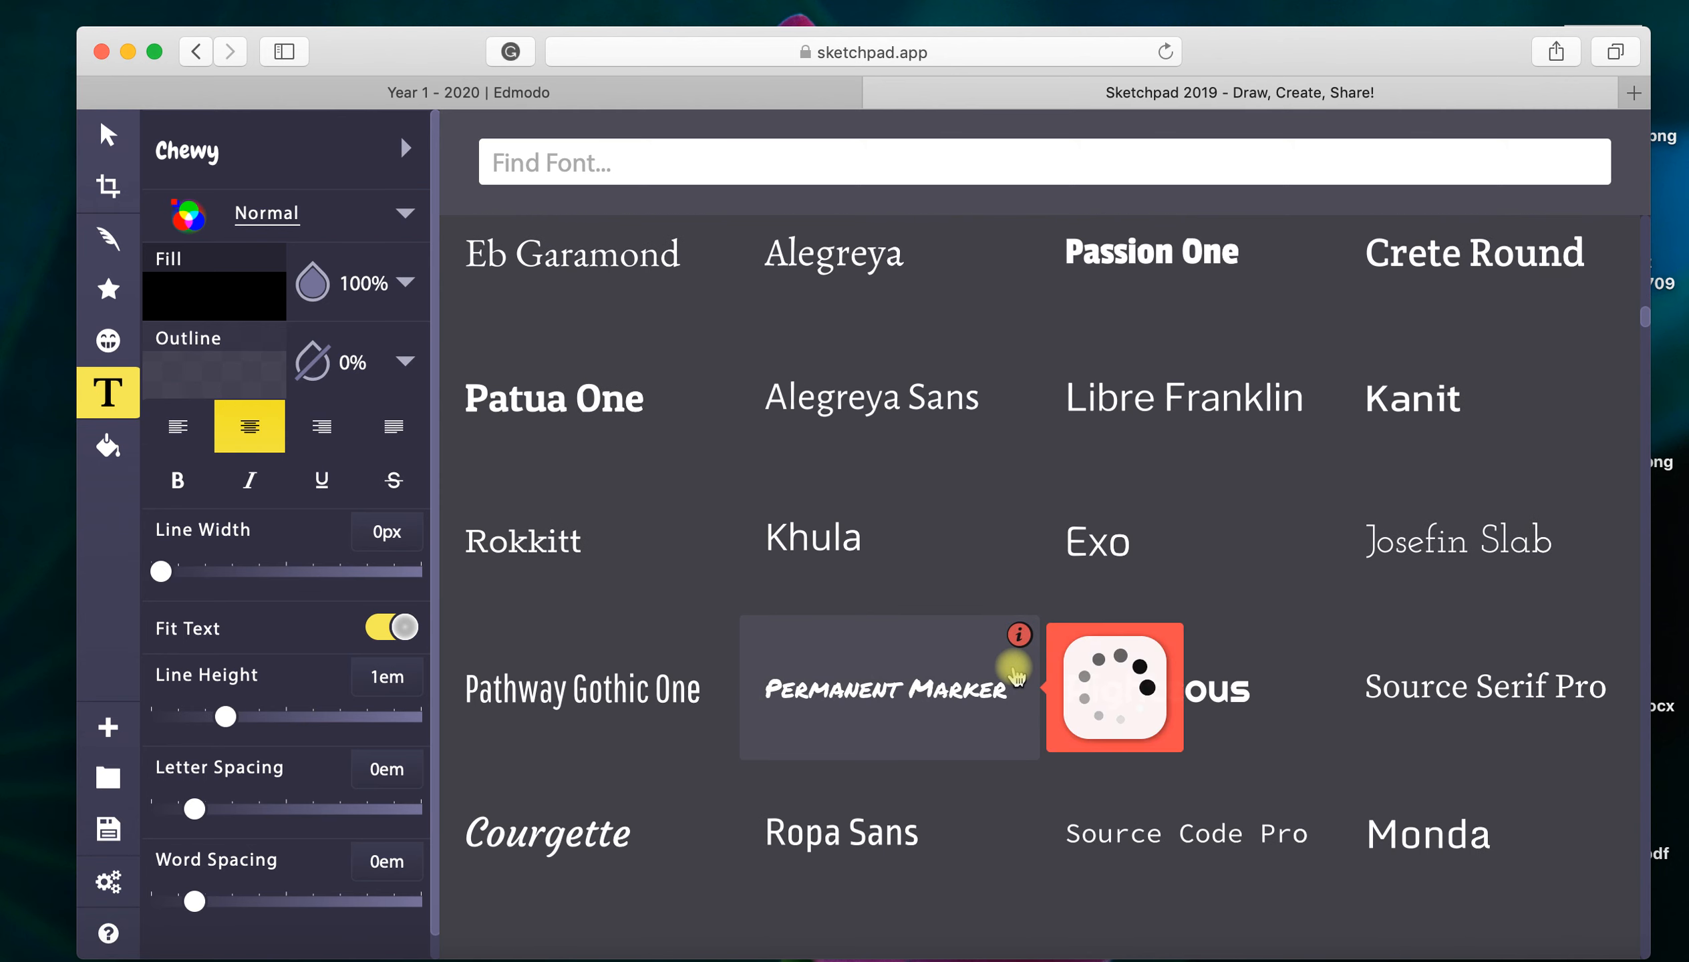
pyautogui.scroll(-1, 1016, 674)
pyautogui.scroll(-5, 1013, 666)
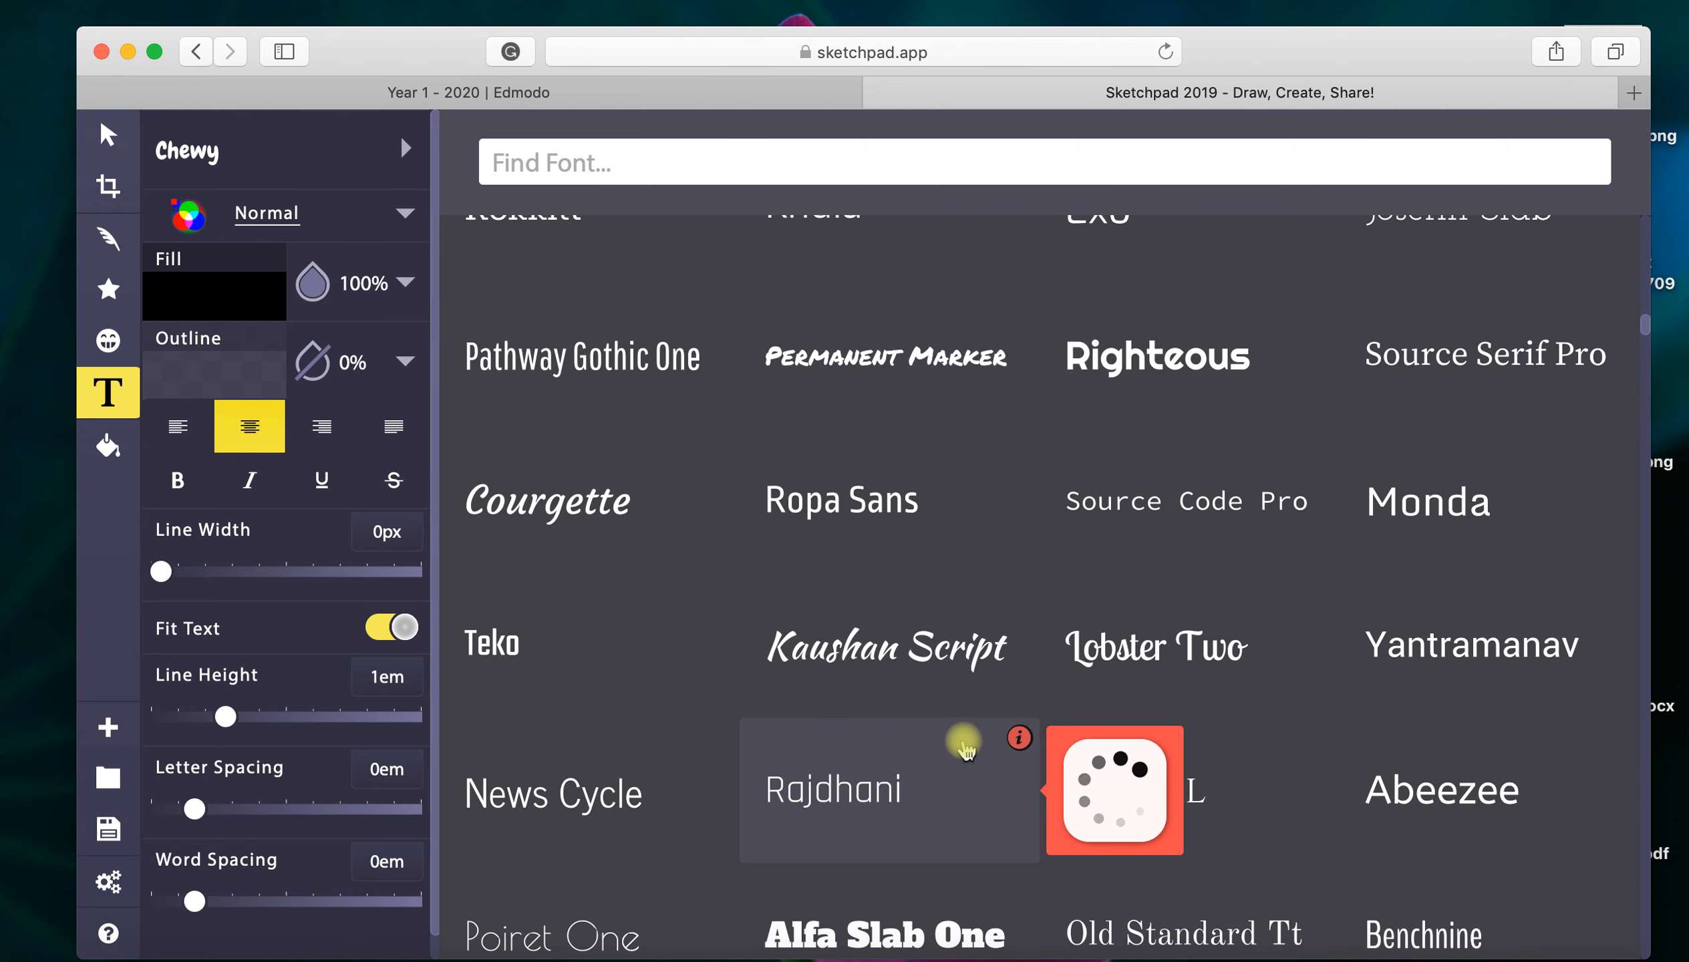
pyautogui.moveTo(960, 712)
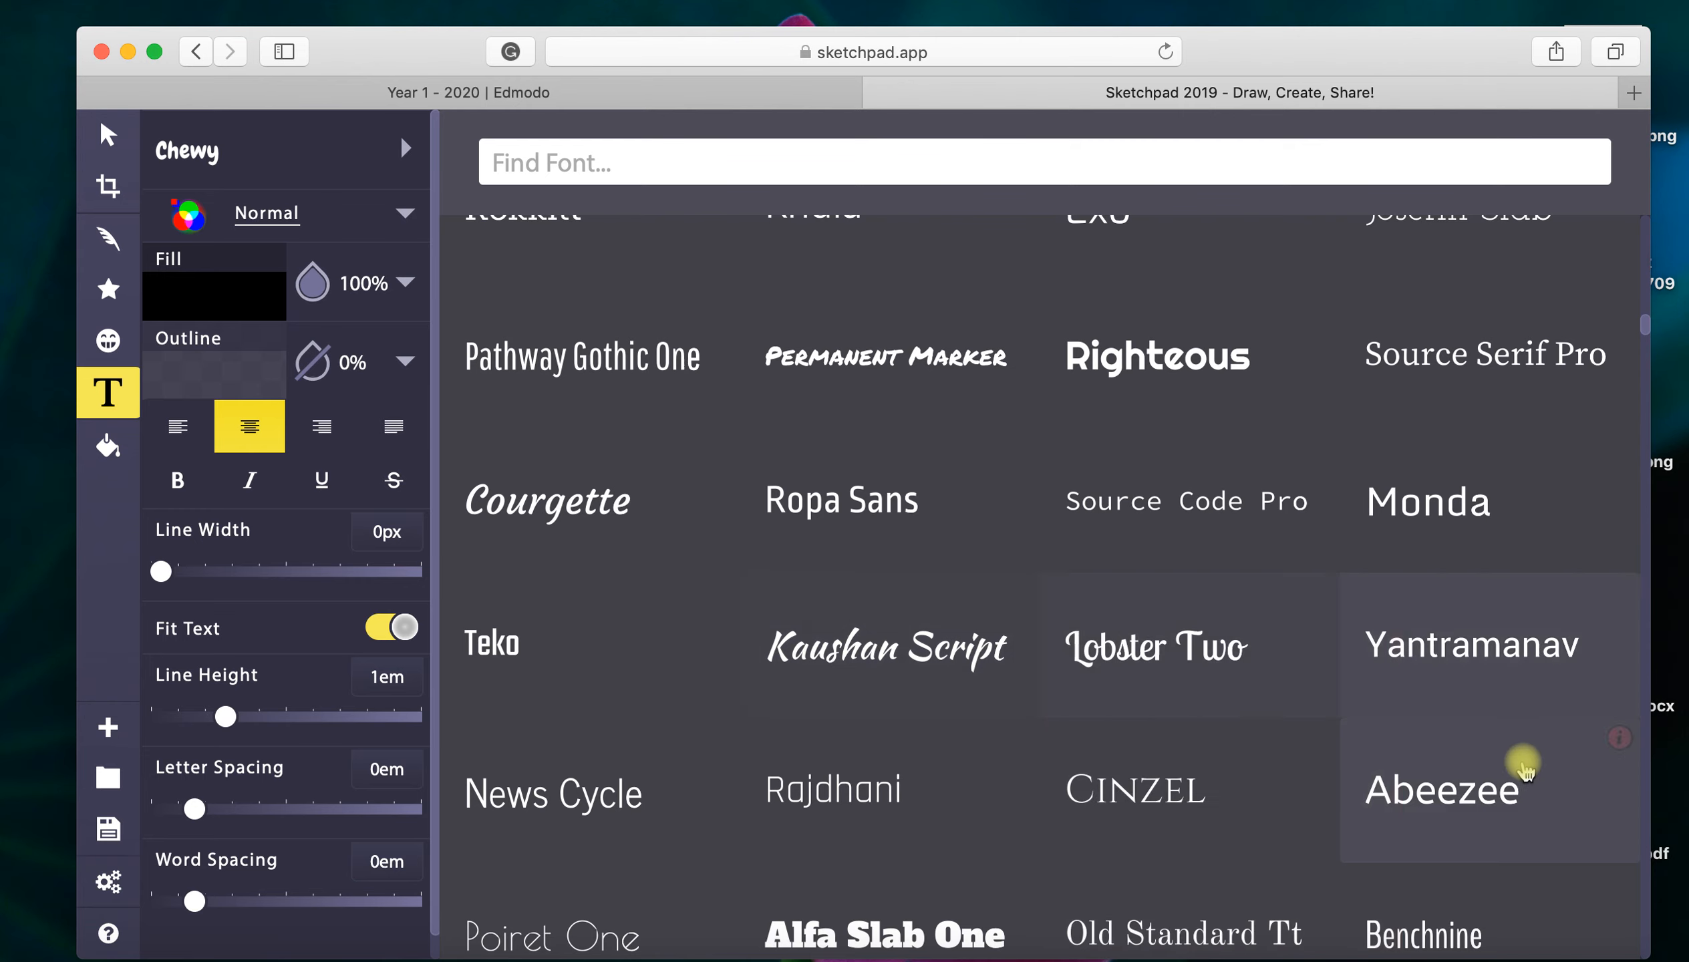
pyautogui.scroll(-3, 1527, 773)
pyautogui.scroll(-5, 1532, 779)
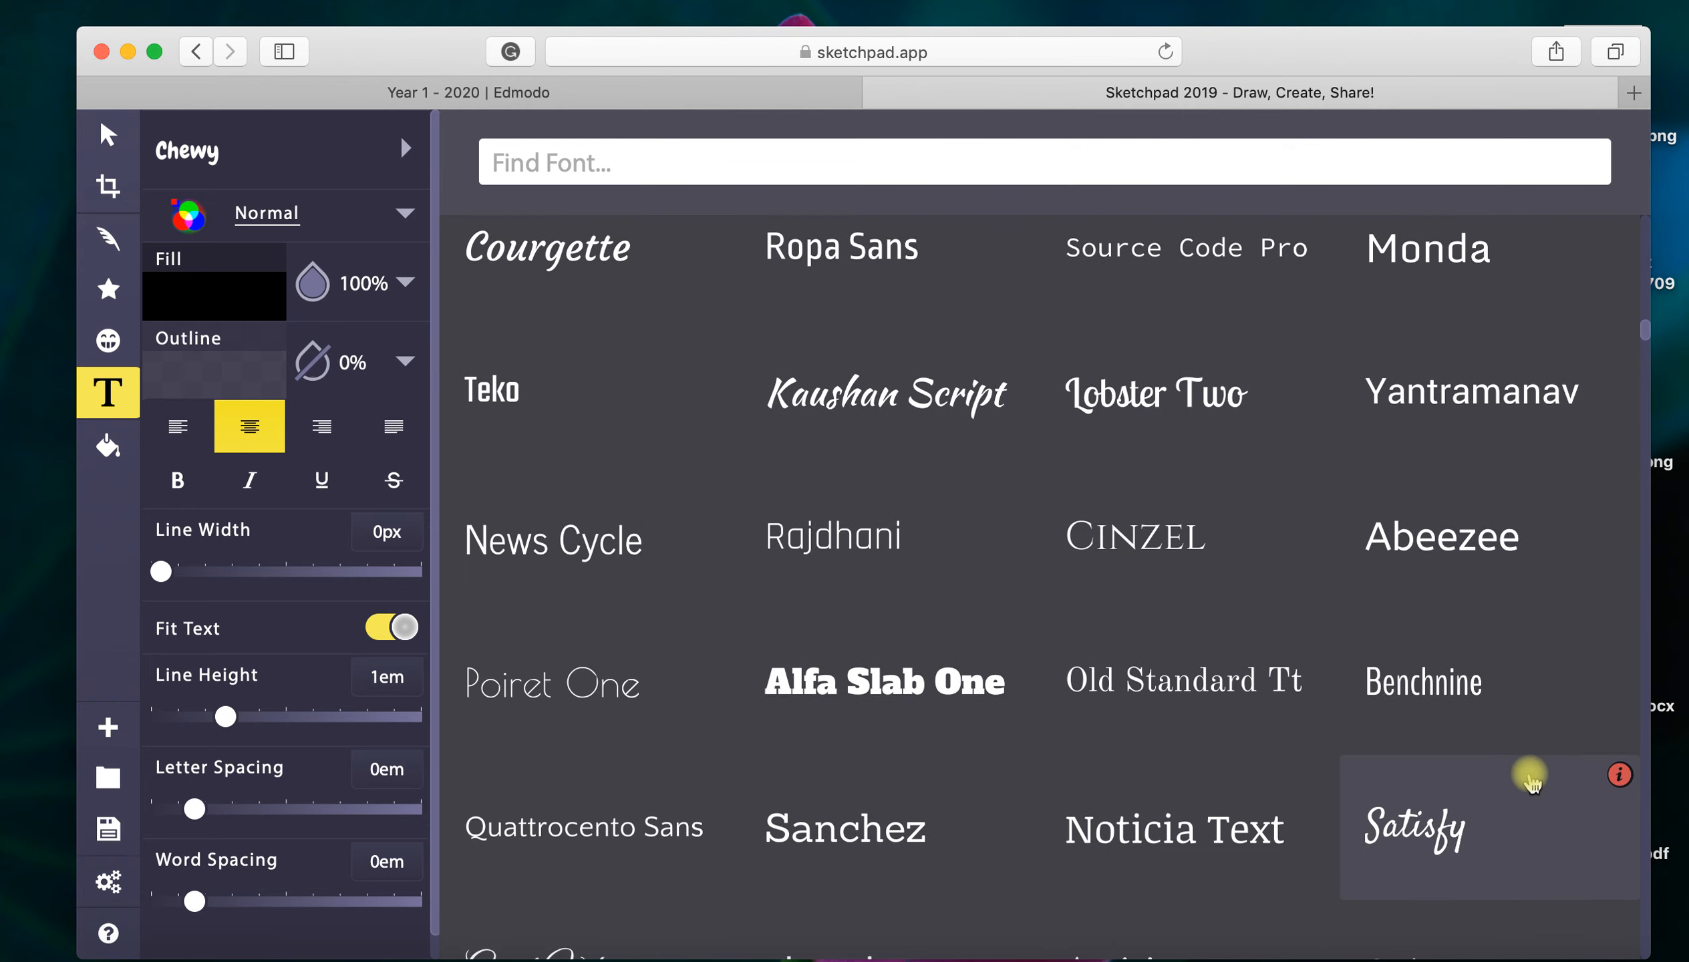
pyautogui.scroll(-3, 1531, 779)
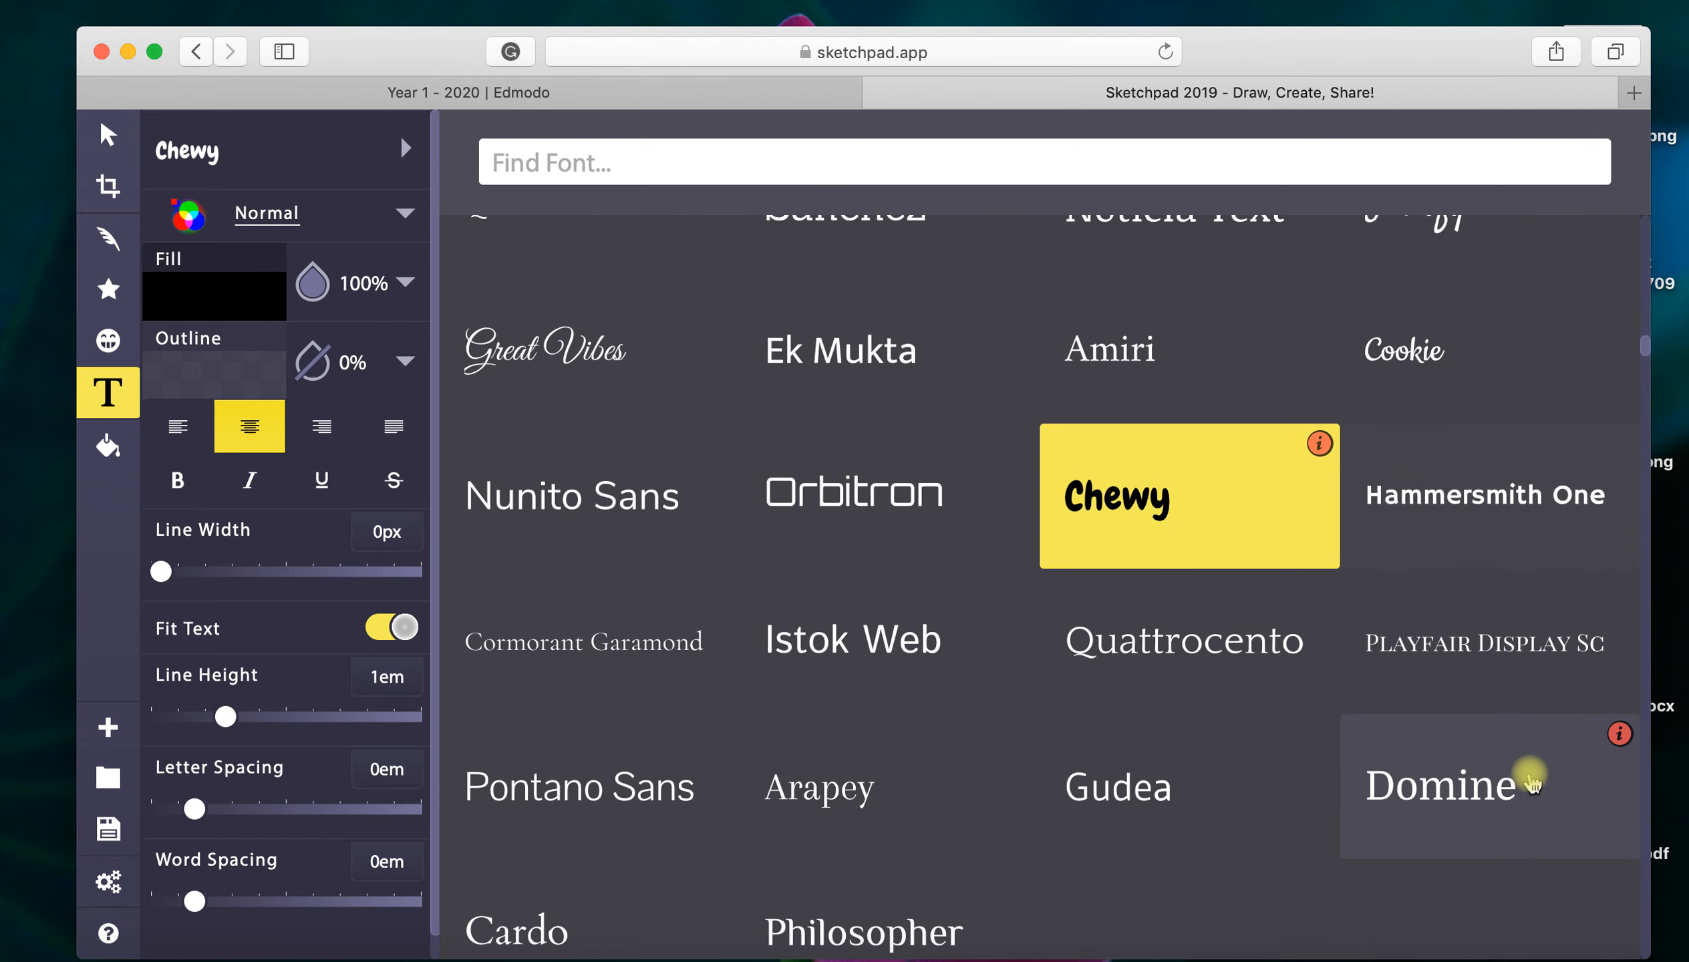
pyautogui.scroll(-4, 1532, 779)
pyautogui.scroll(-5, 1532, 780)
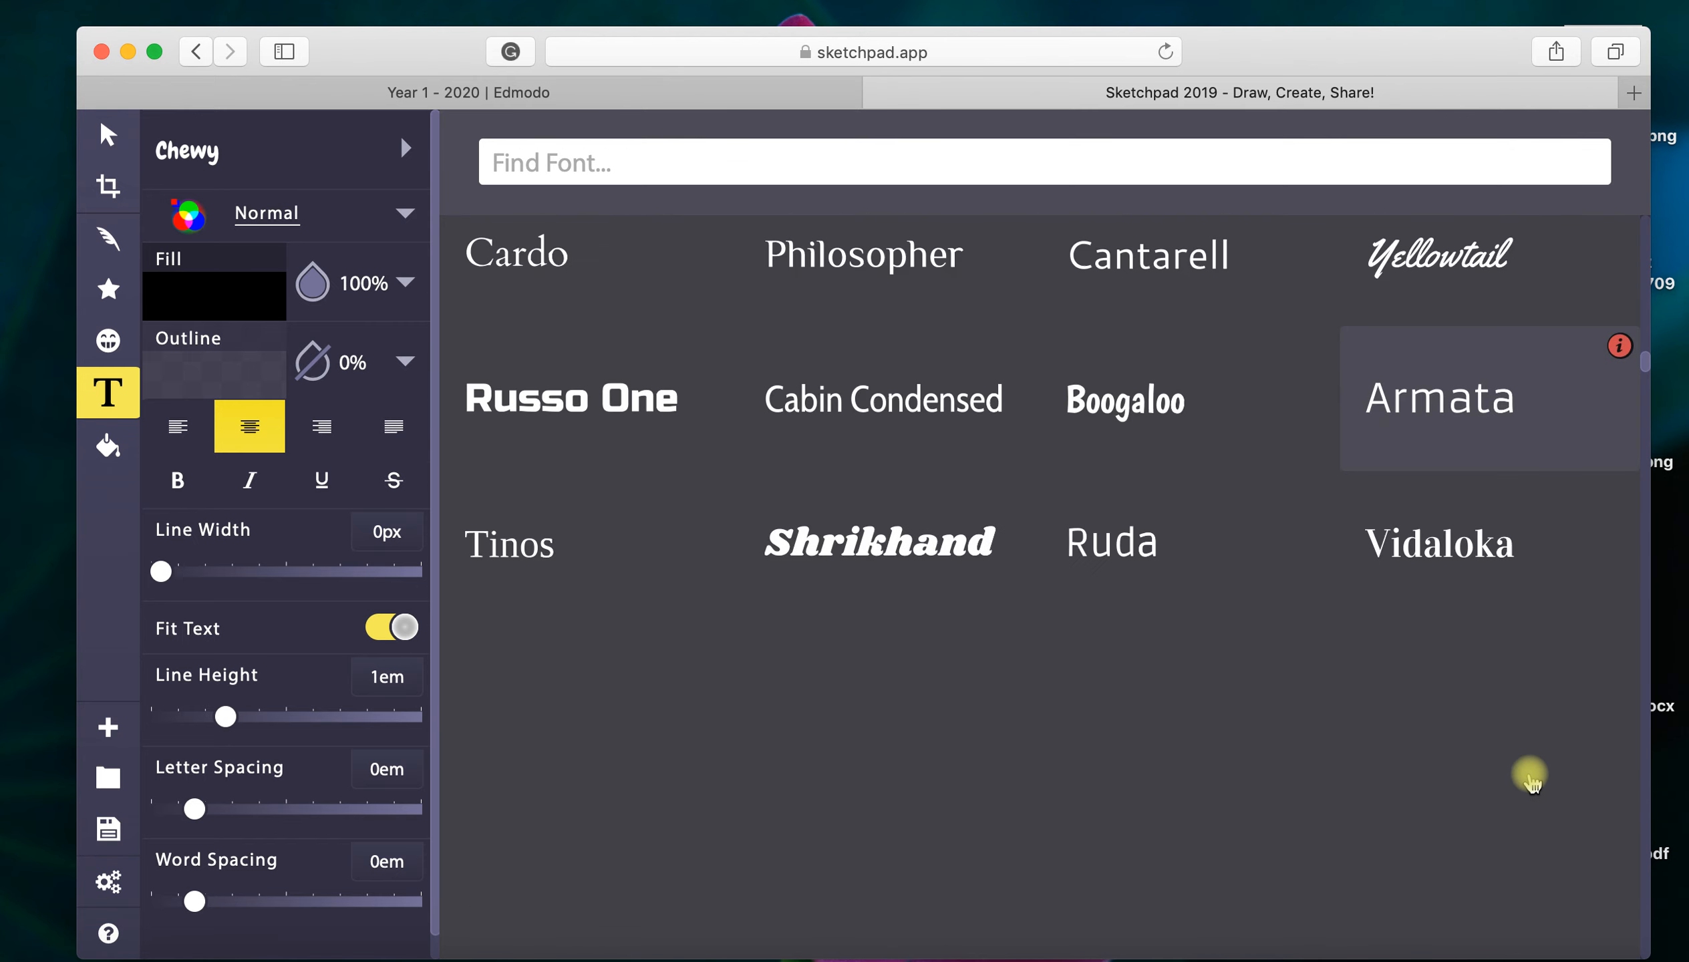
pyautogui.scroll(-2, 1532, 781)
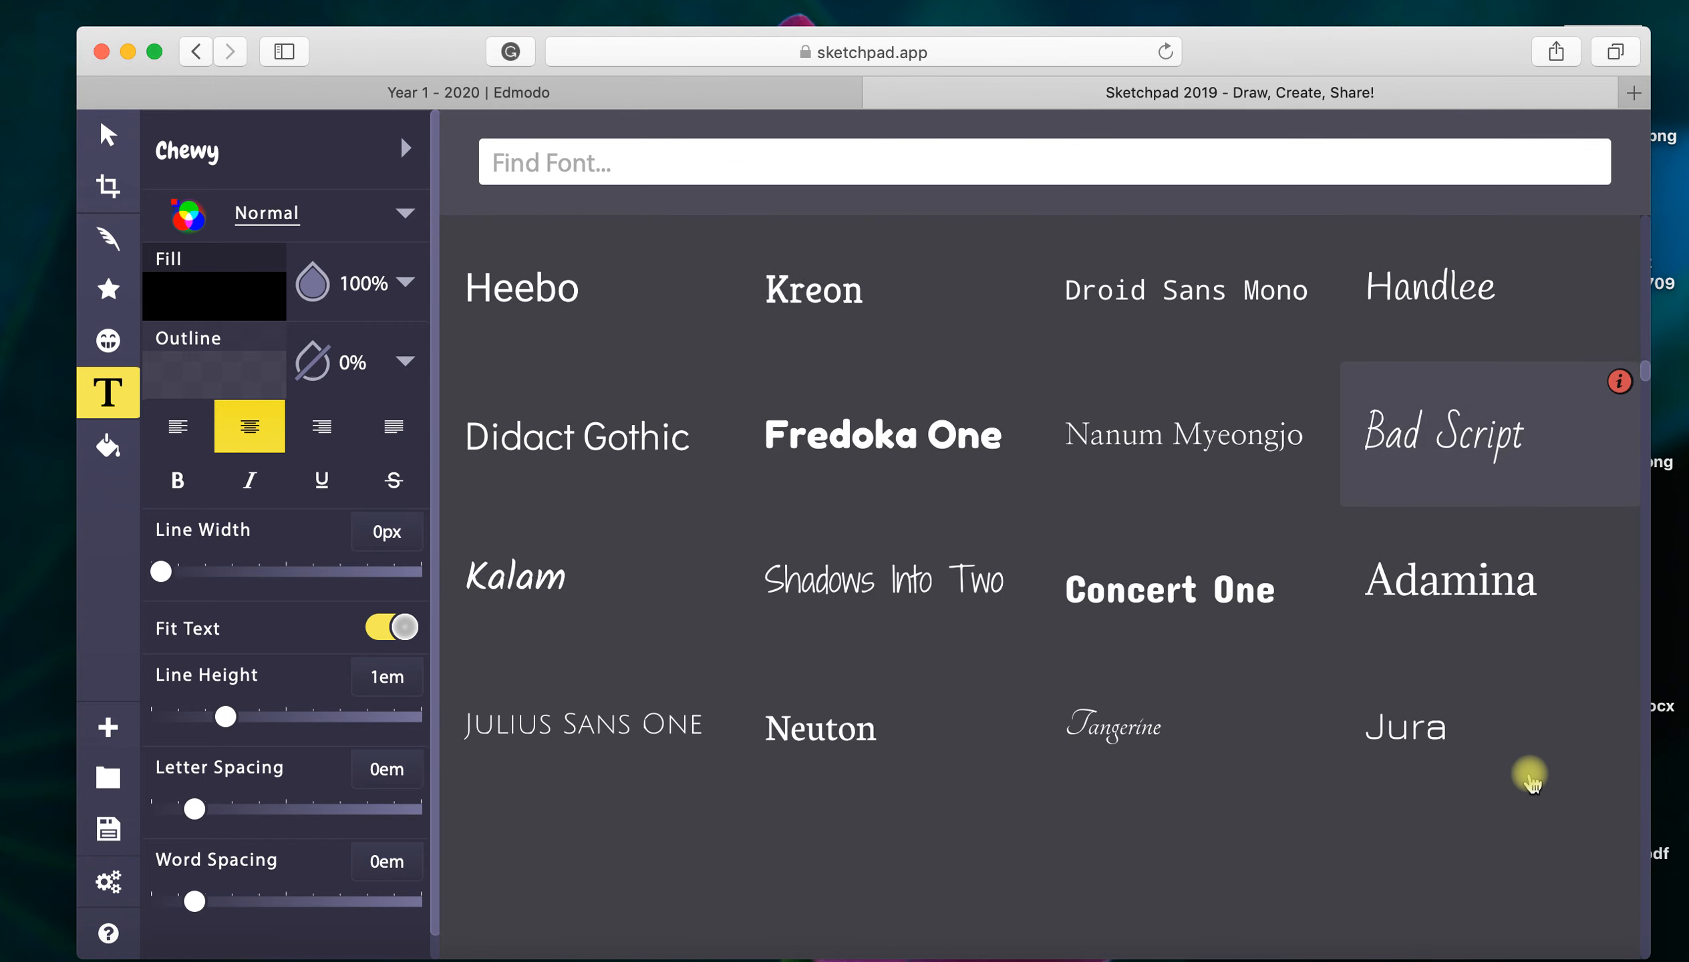
pyautogui.scroll(-2, 1532, 781)
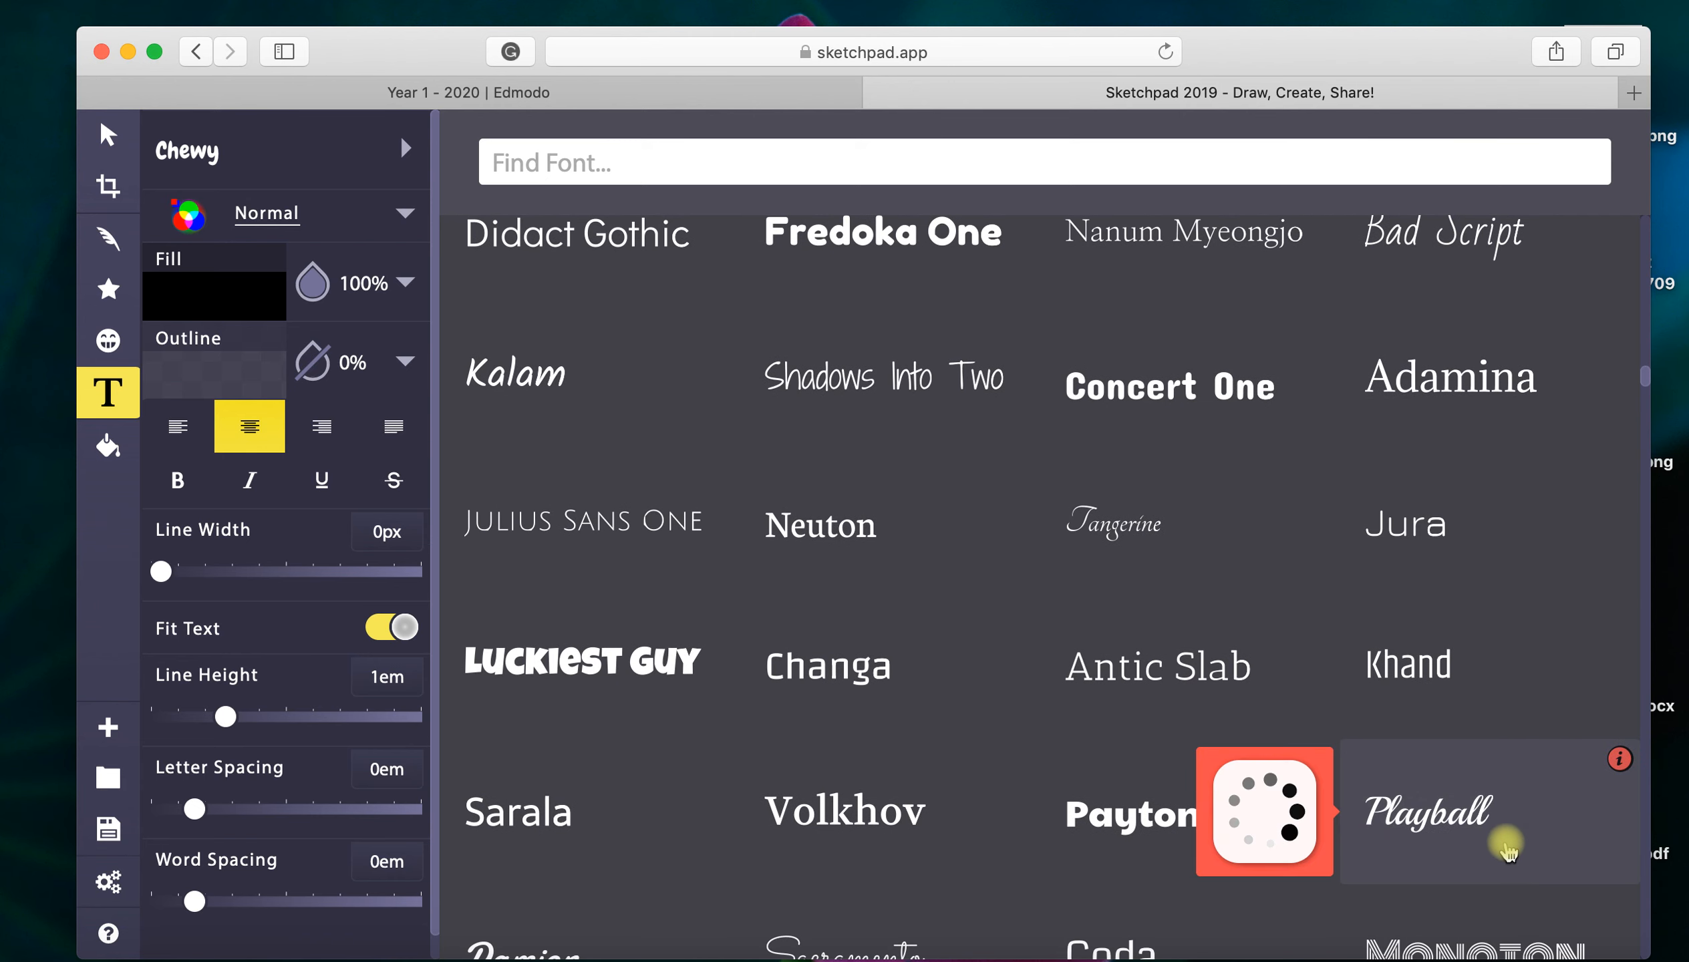
pyautogui.scroll(-3, 1502, 740)
pyautogui.moveTo(1432, 584)
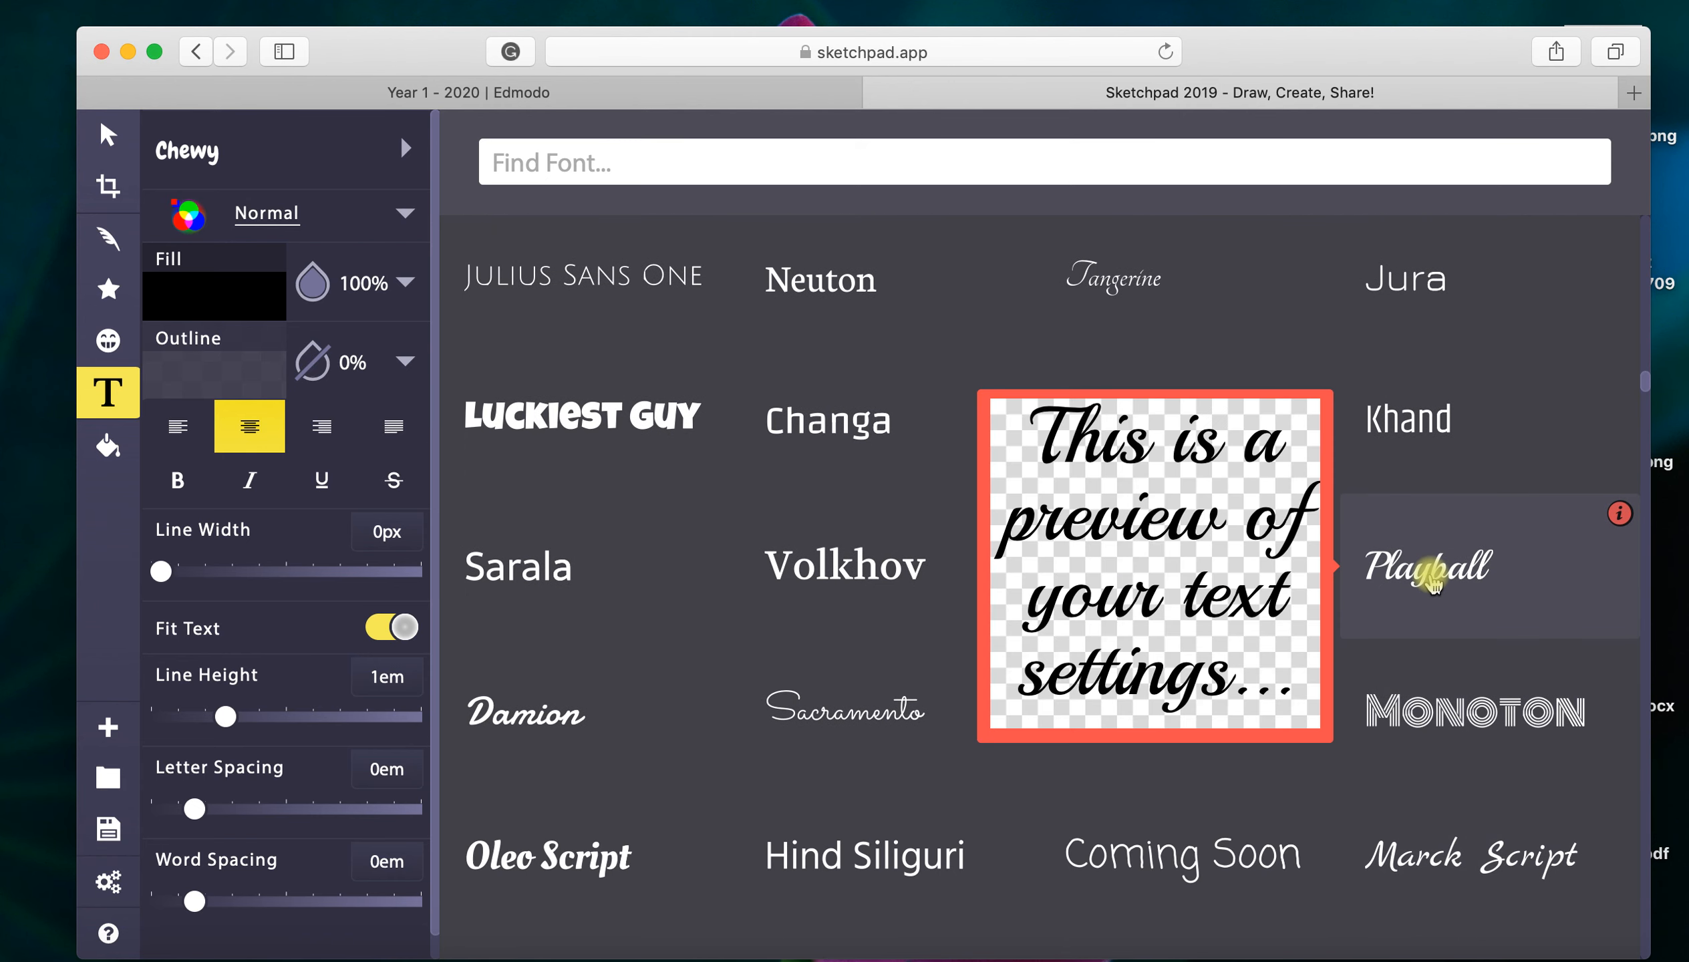
pyautogui.scroll(-3, 1437, 730)
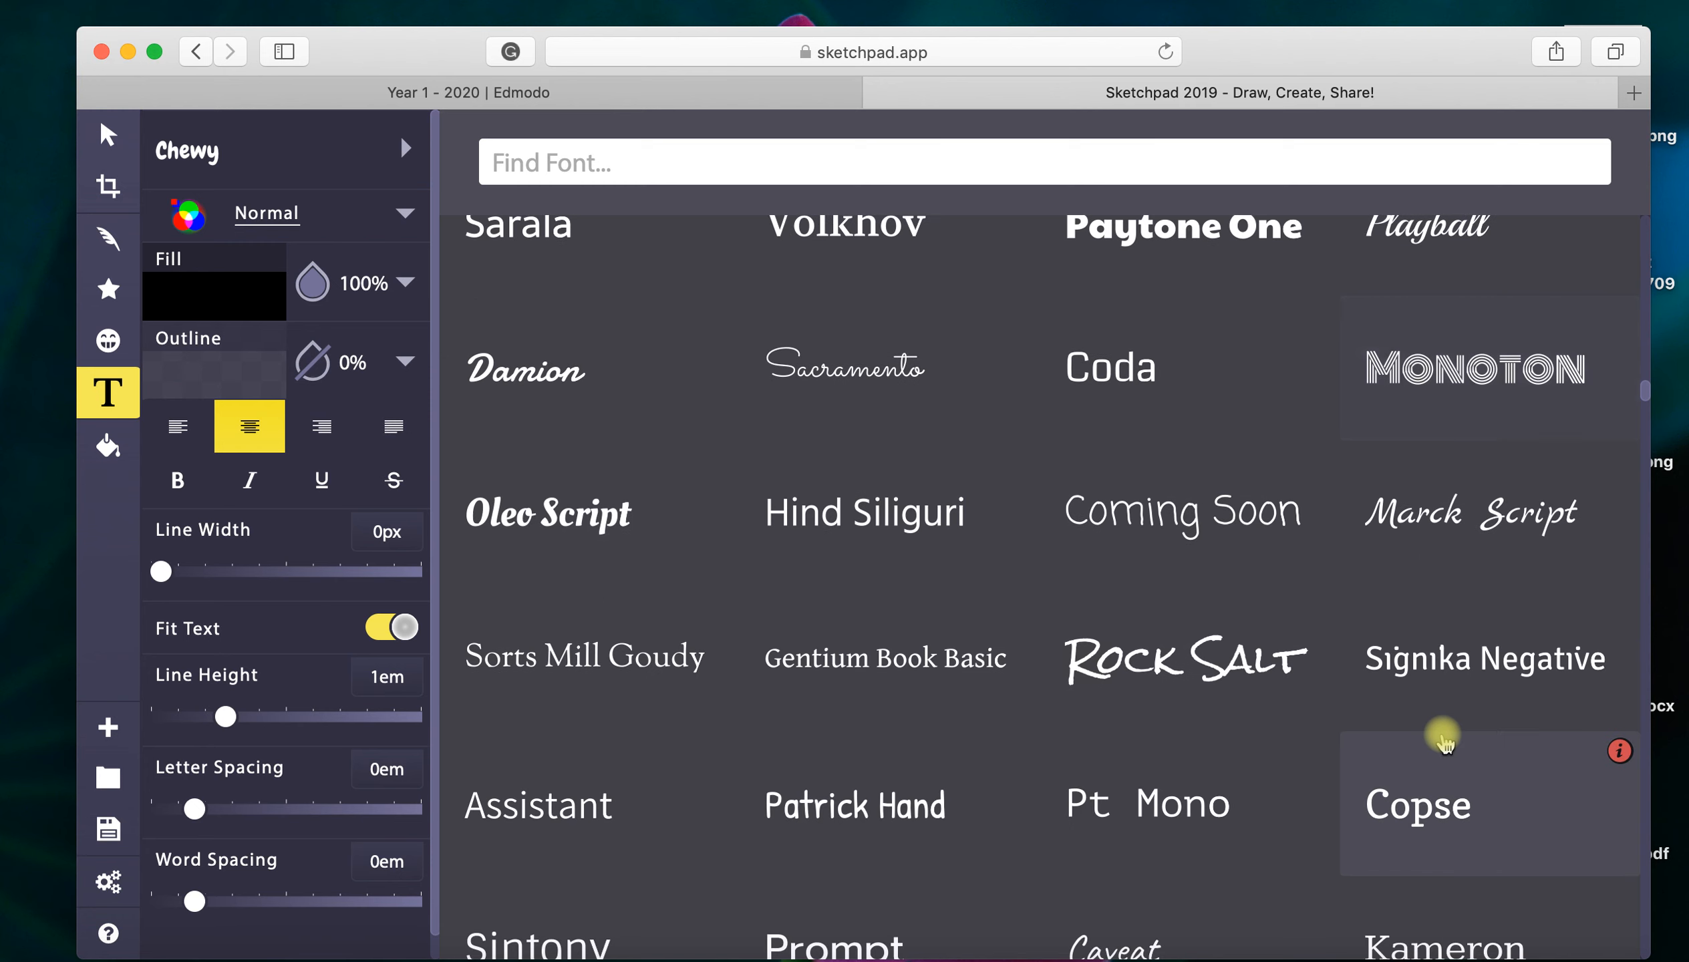
pyautogui.scroll(-3, 1444, 743)
pyautogui.scroll(-2, 1445, 742)
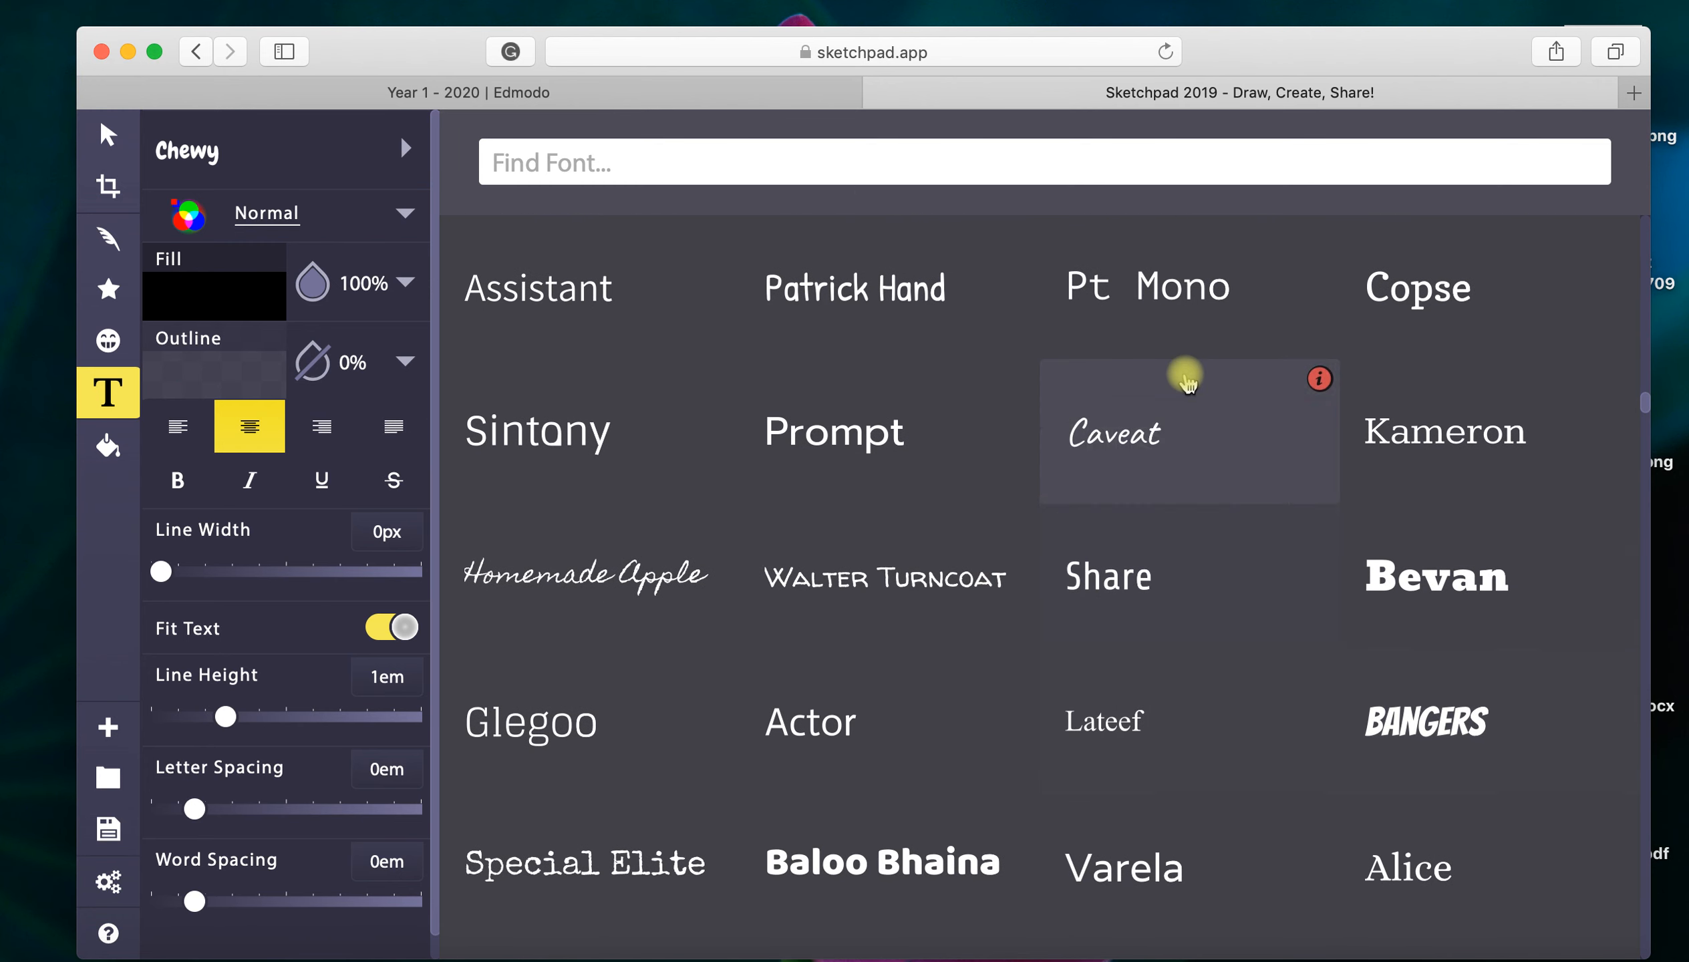
# Step: Look through the font list for a script font and set the text font to Great Vibes
pyautogui.scroll(-4, 1260, 697)
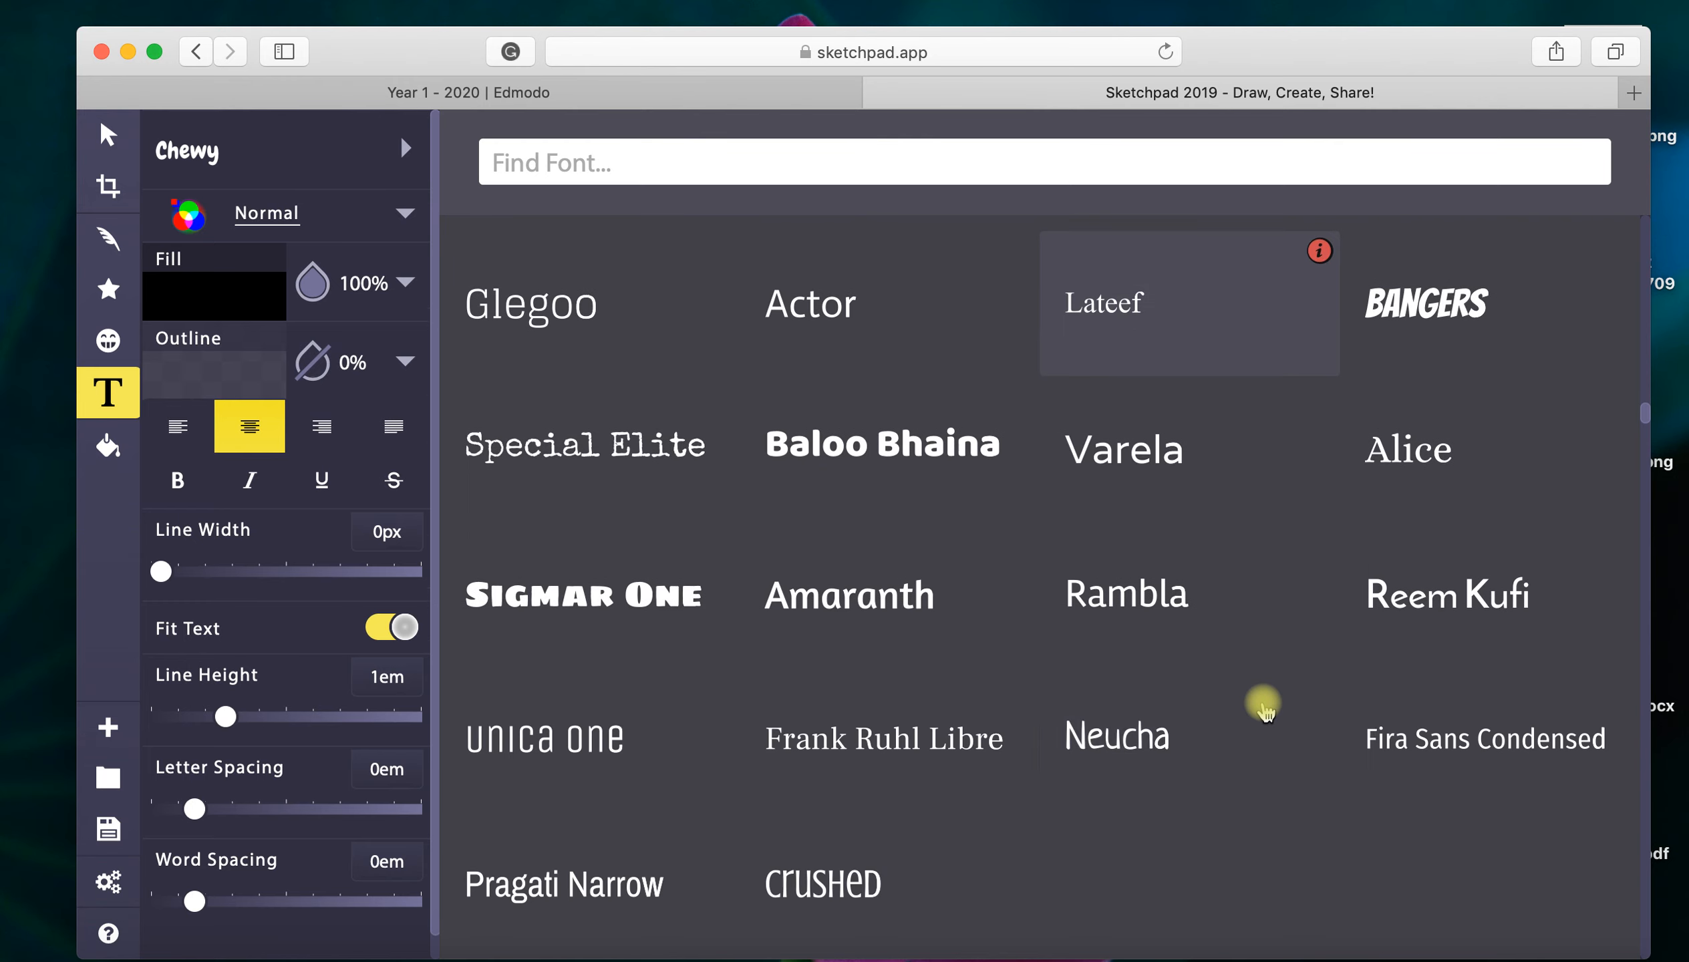
pyautogui.scroll(-5, 1317, 780)
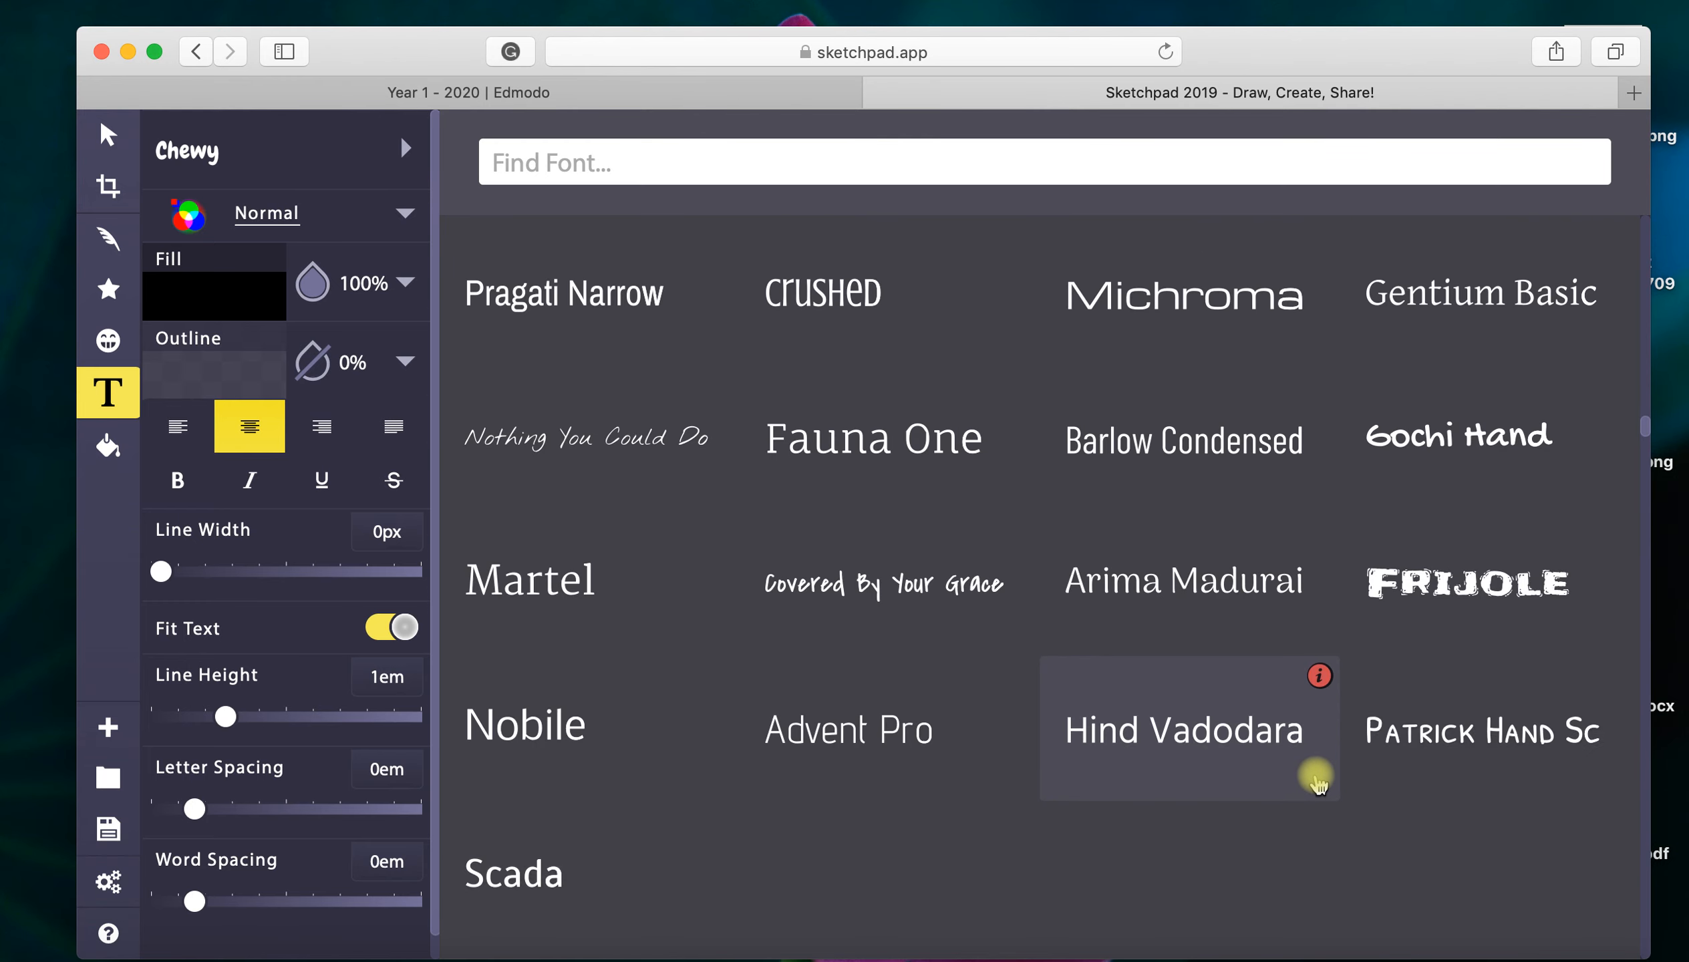
pyautogui.scroll(6, 1317, 781)
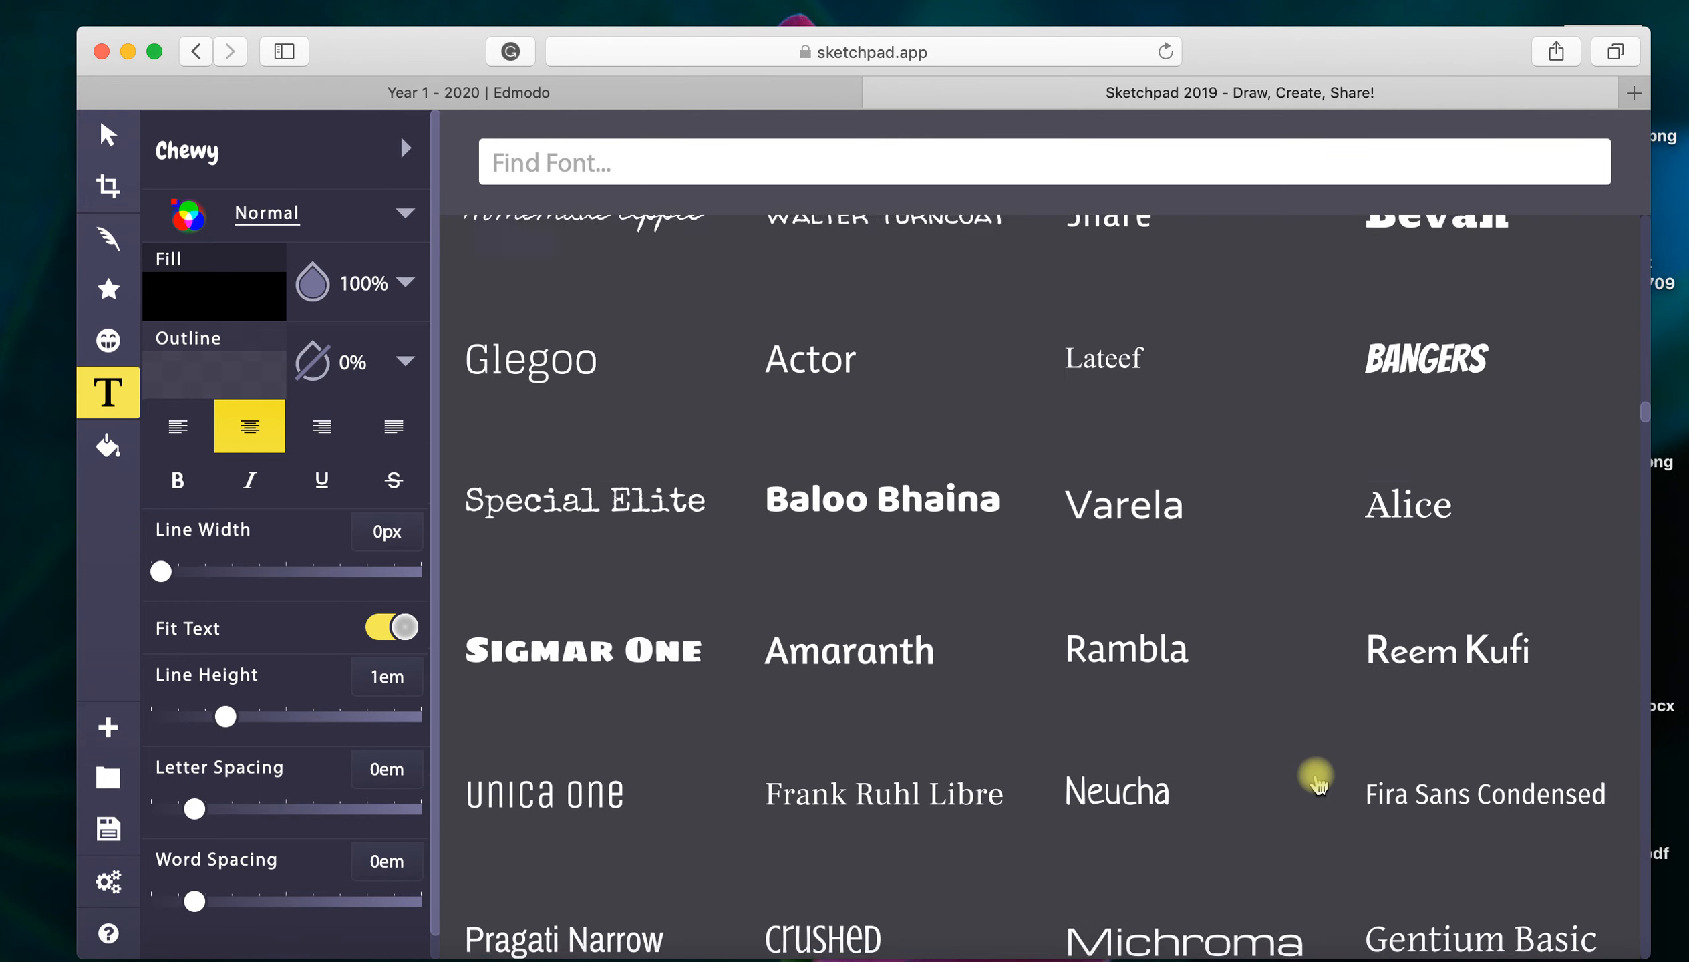
pyautogui.scroll(6, 1317, 780)
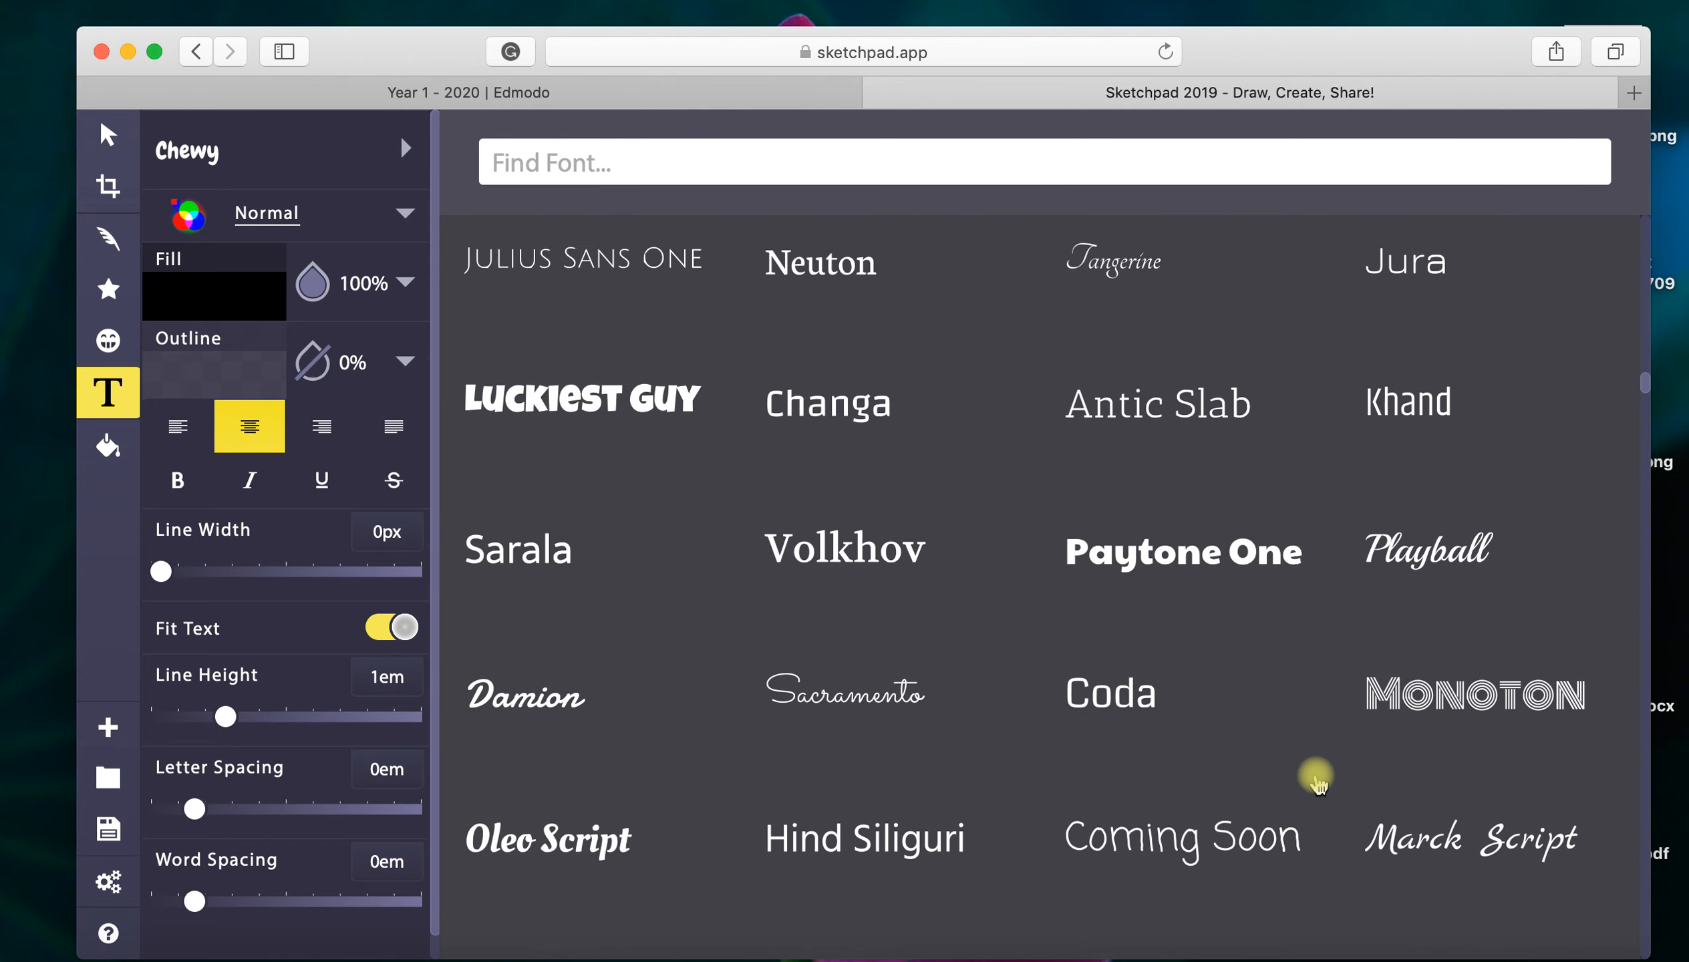
pyautogui.scroll(2, 1317, 780)
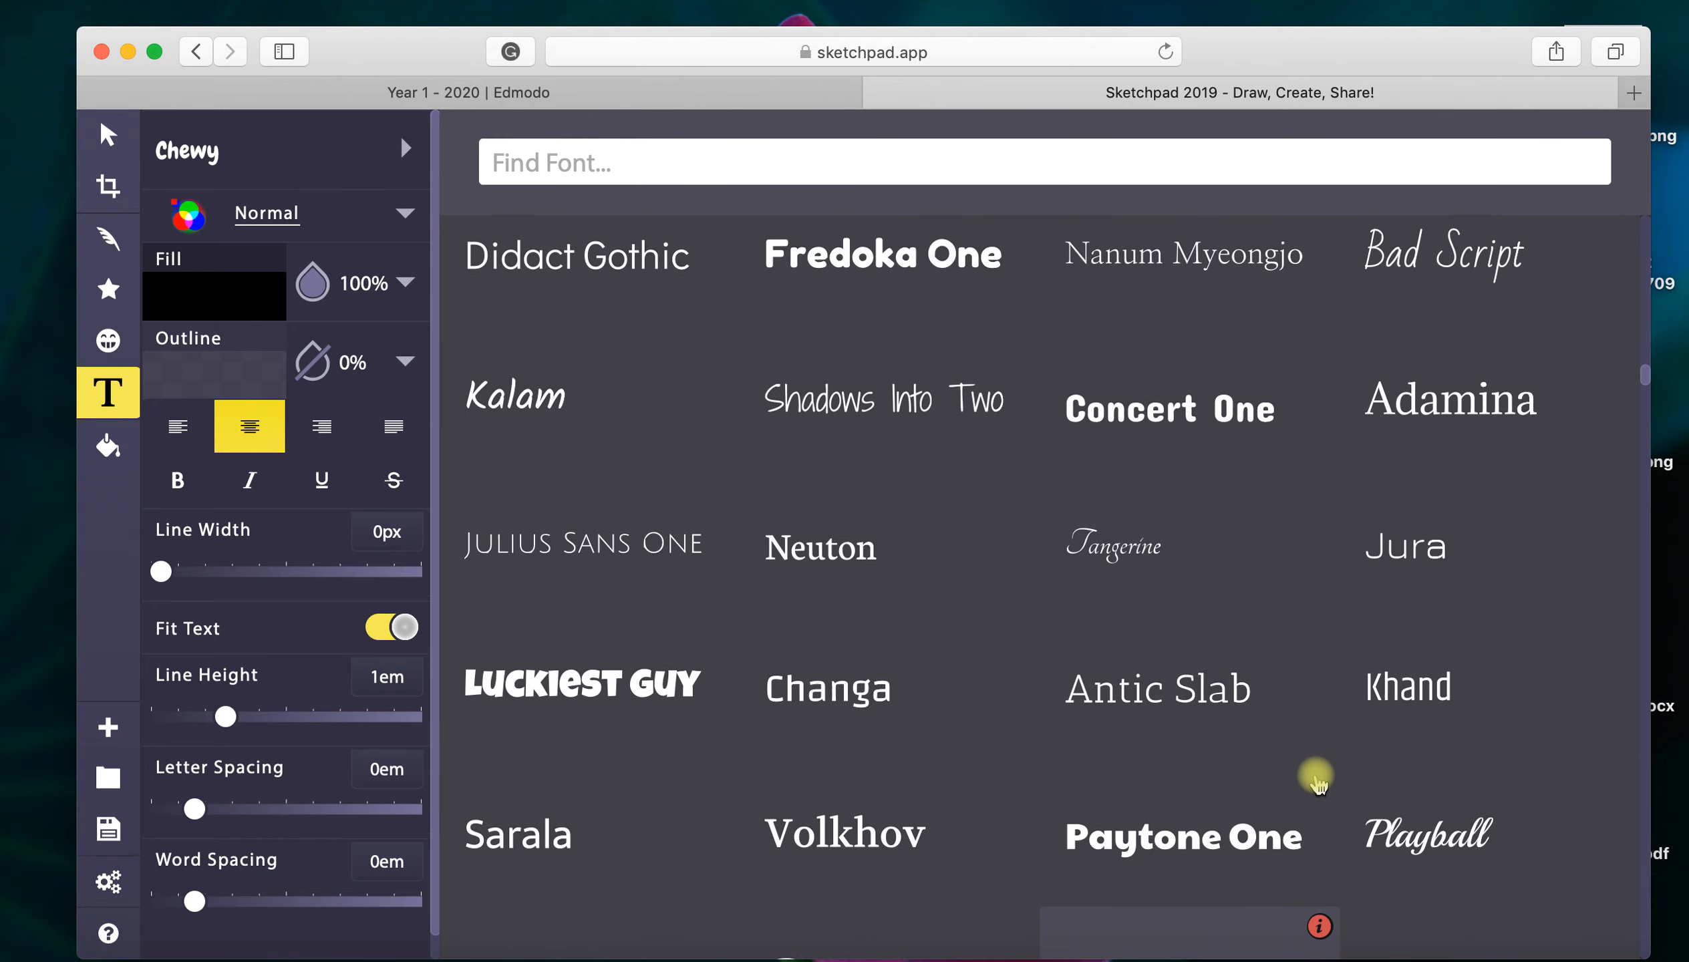
pyautogui.scroll(1, 1317, 780)
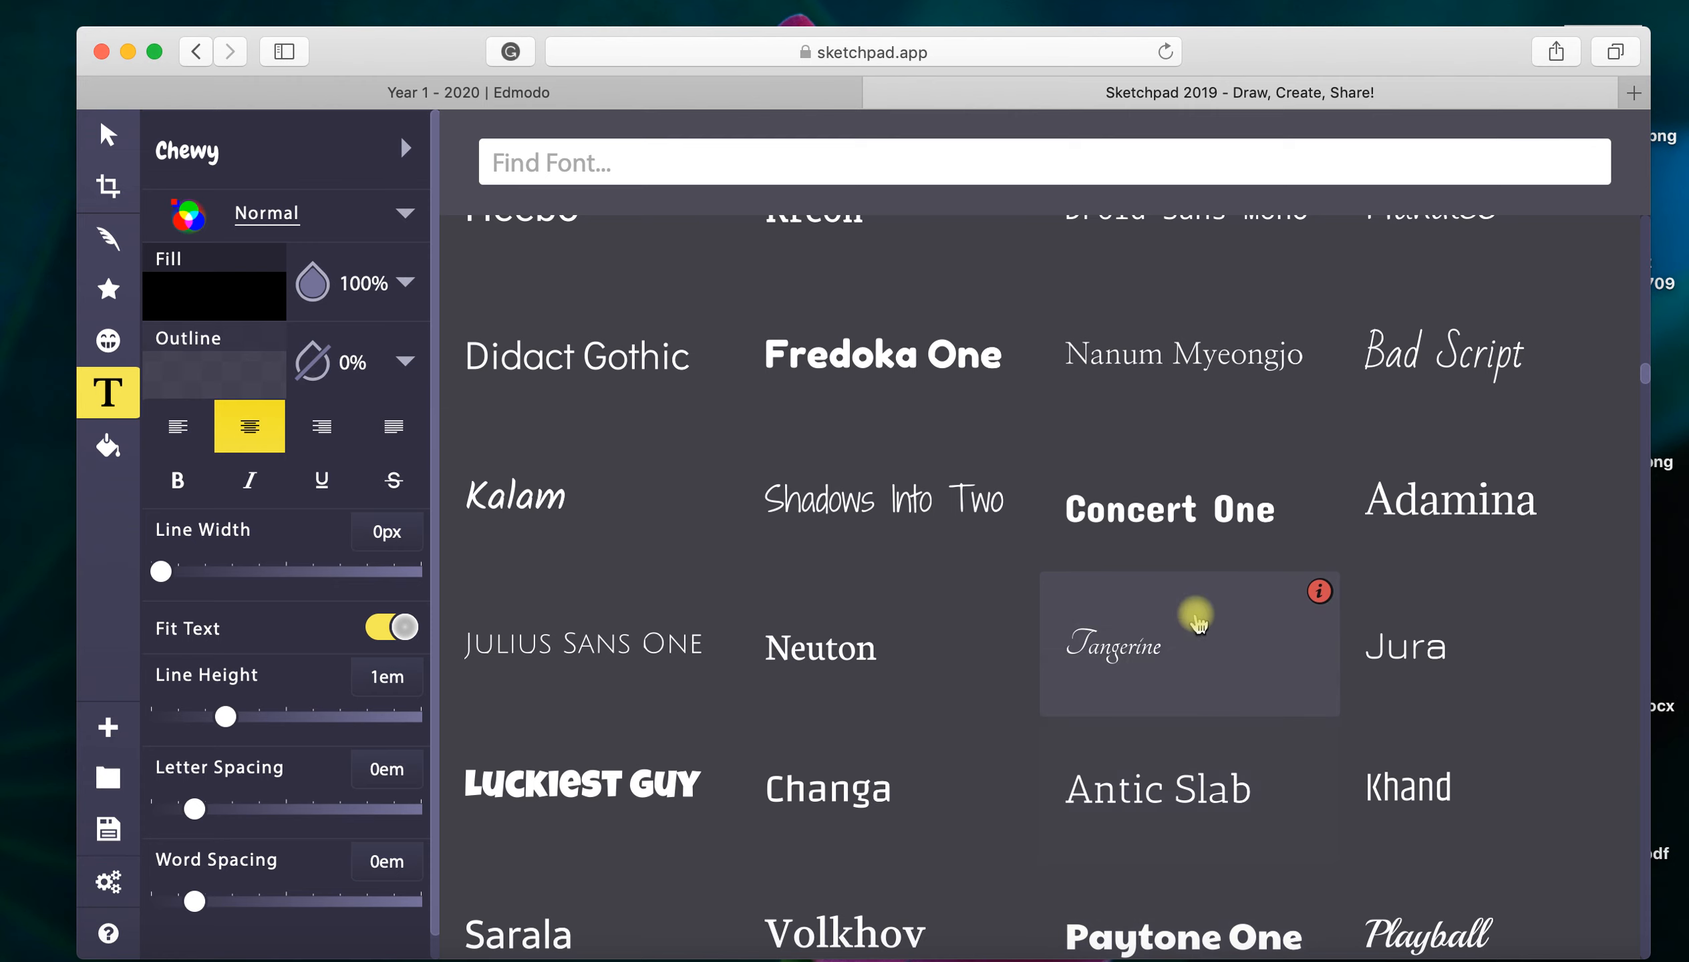
pyautogui.moveTo(1158, 653)
pyautogui.scroll(2, 1157, 653)
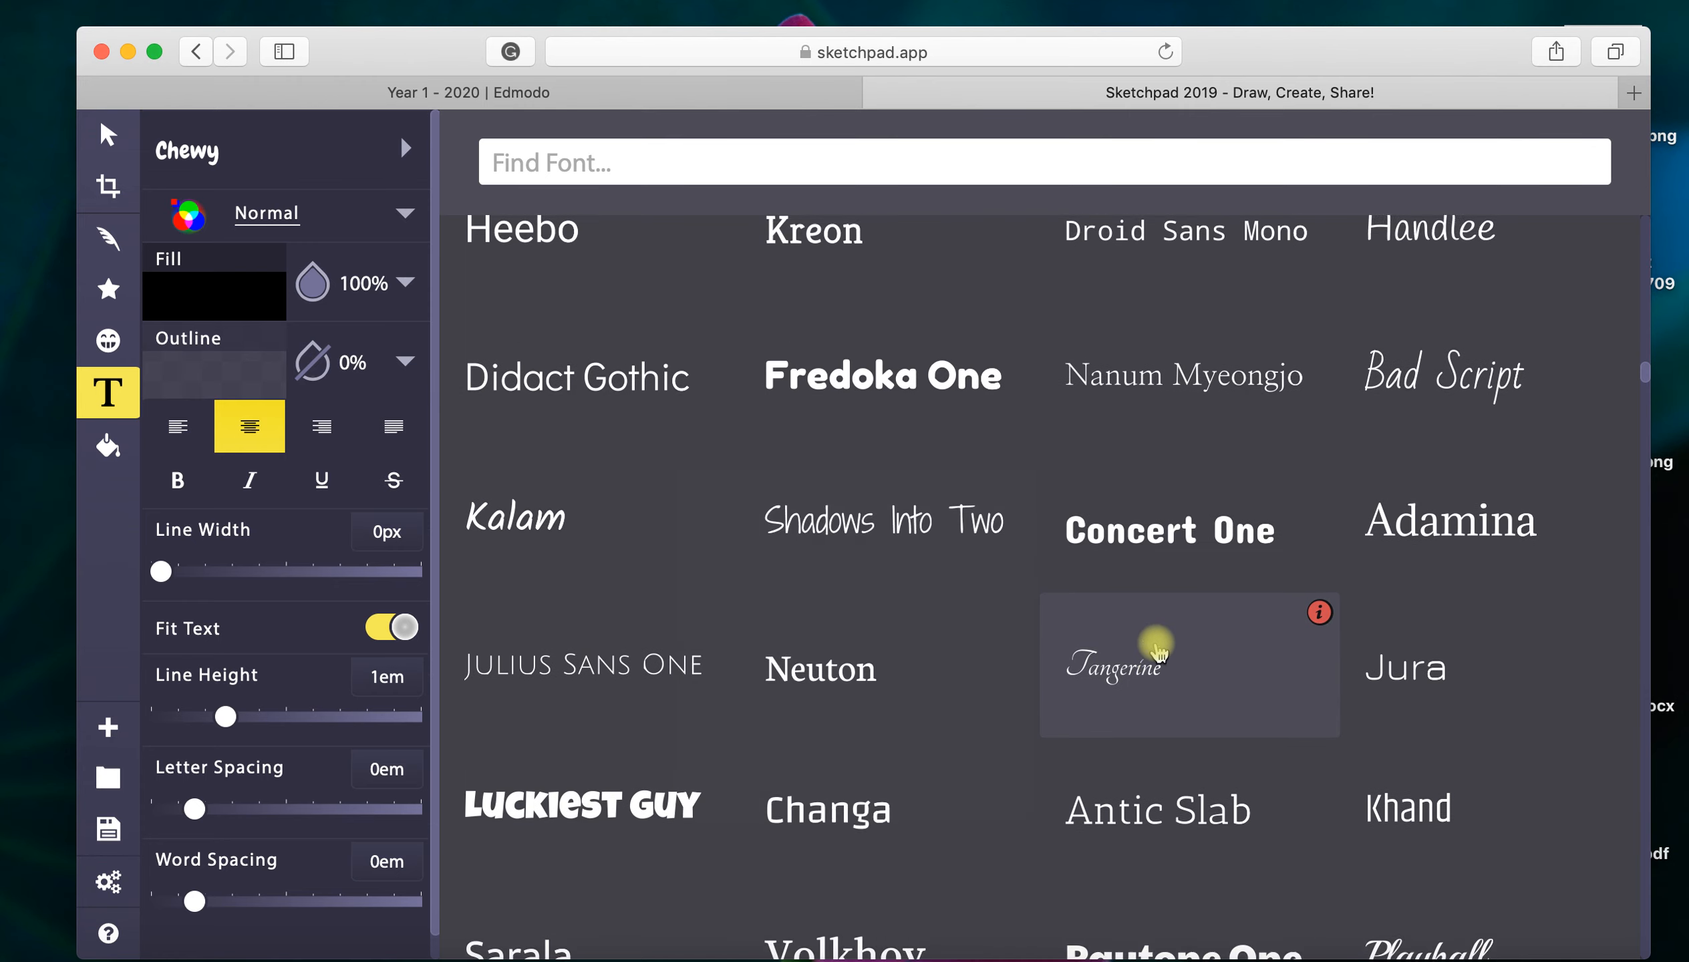
pyautogui.scroll(3, 1158, 654)
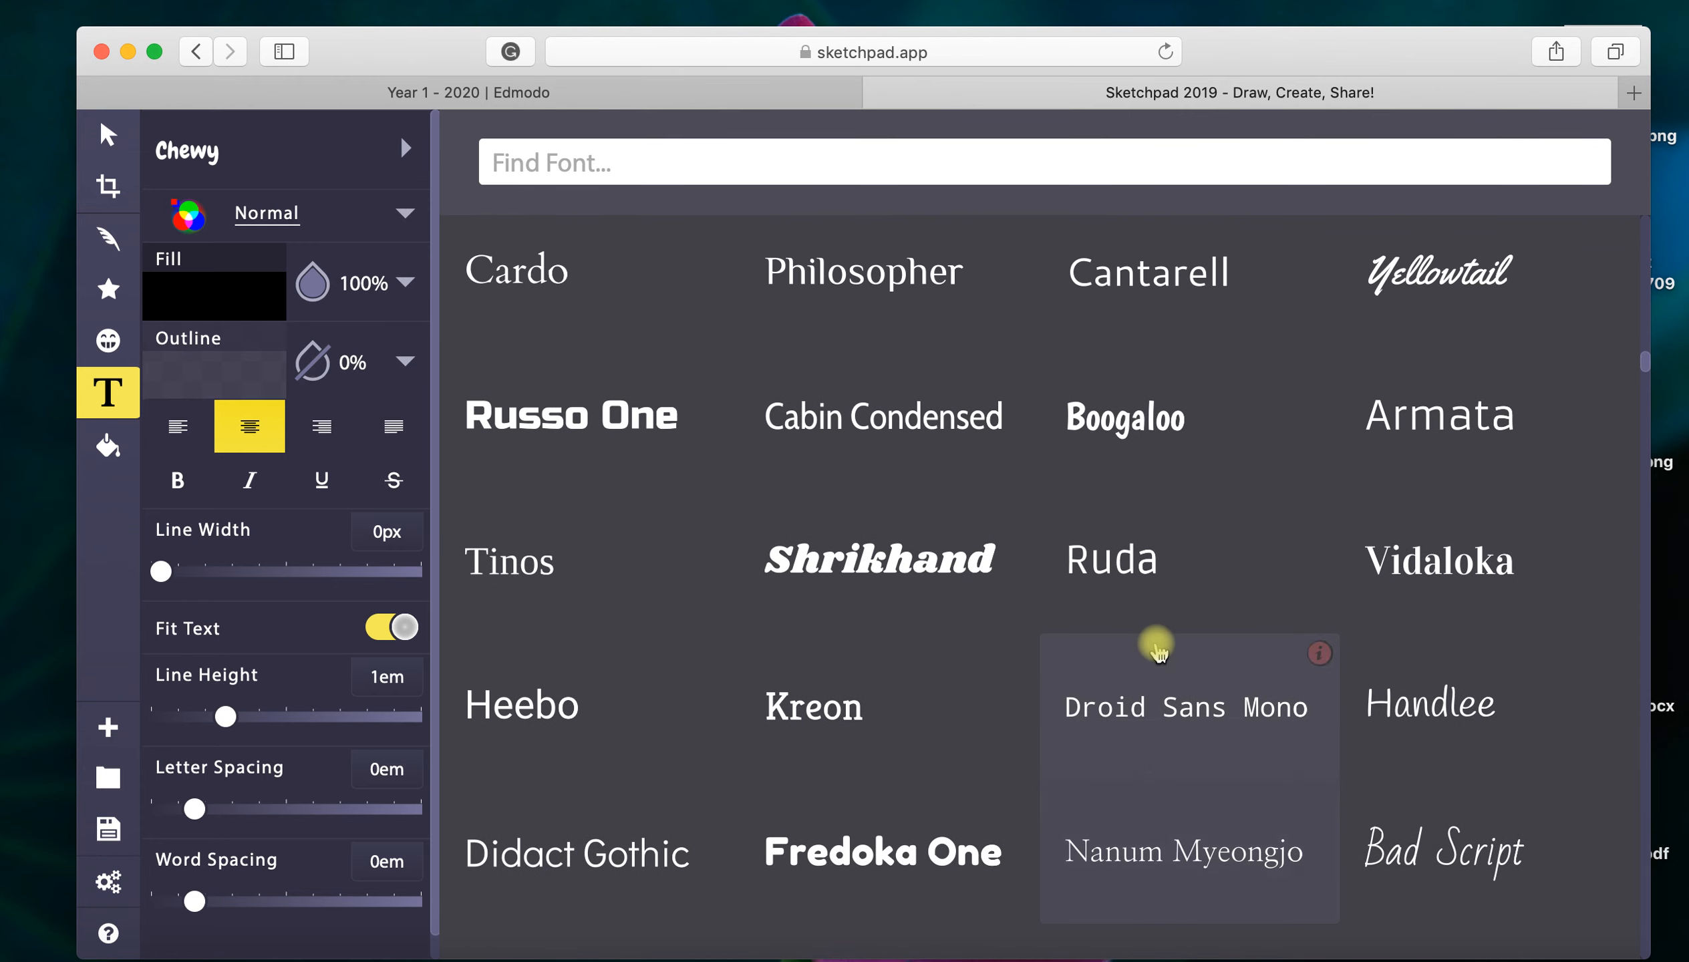
pyautogui.scroll(4, 1158, 654)
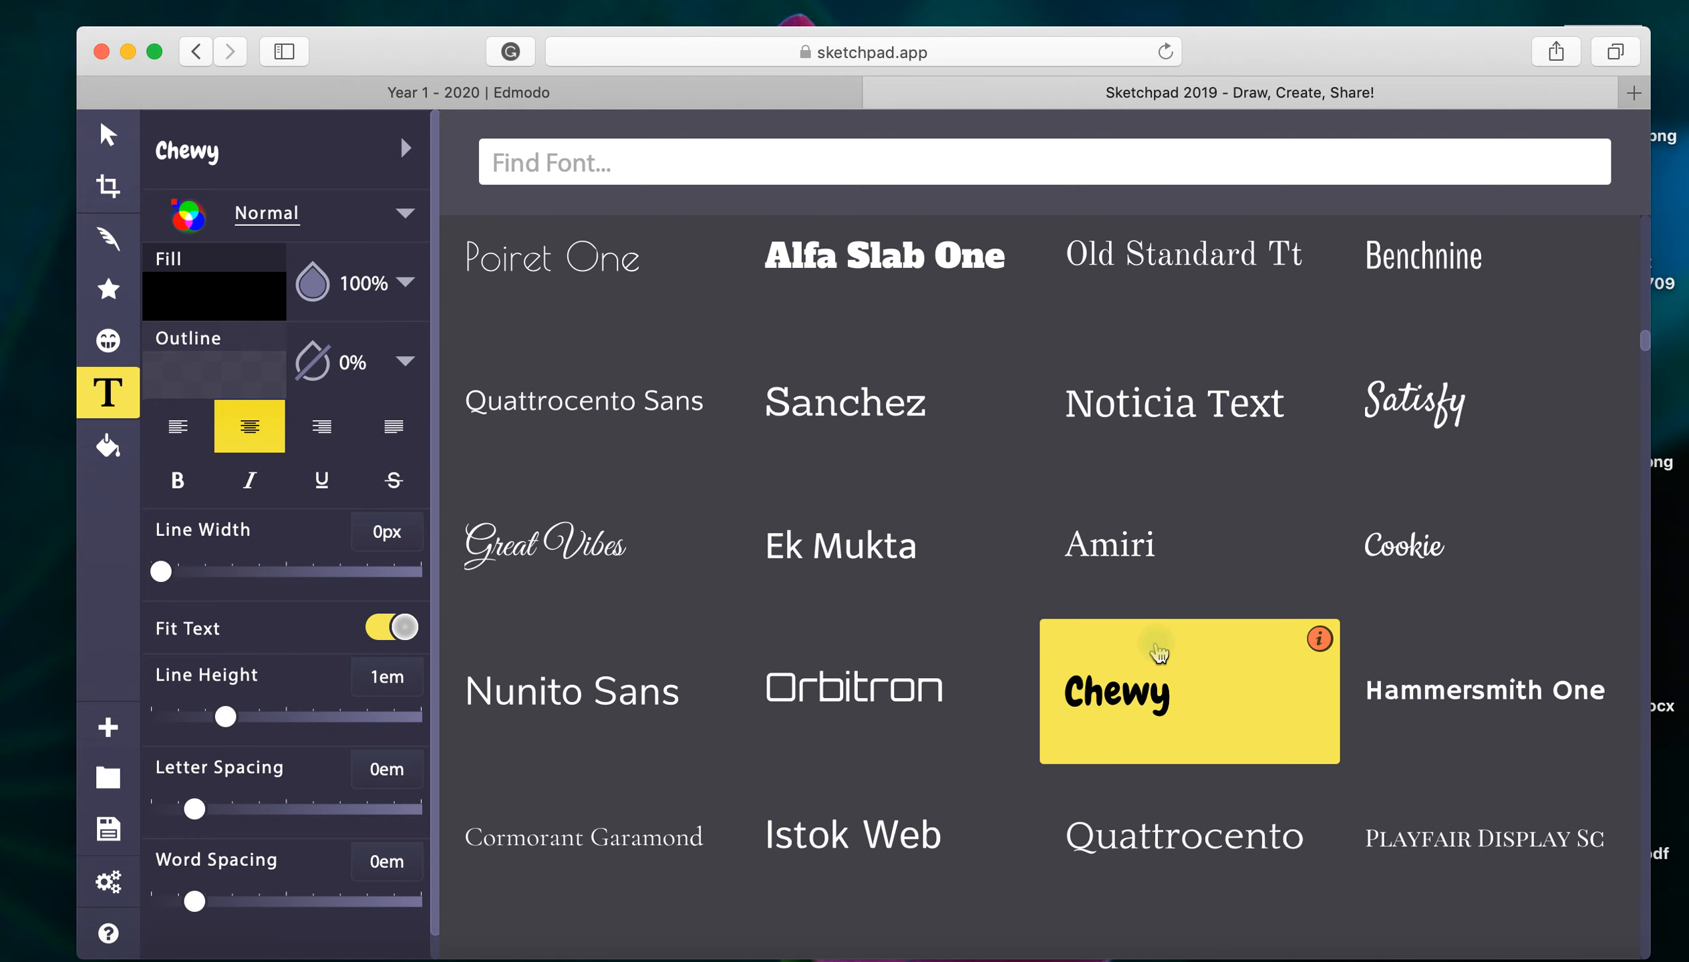
pyautogui.scroll(2, 1158, 654)
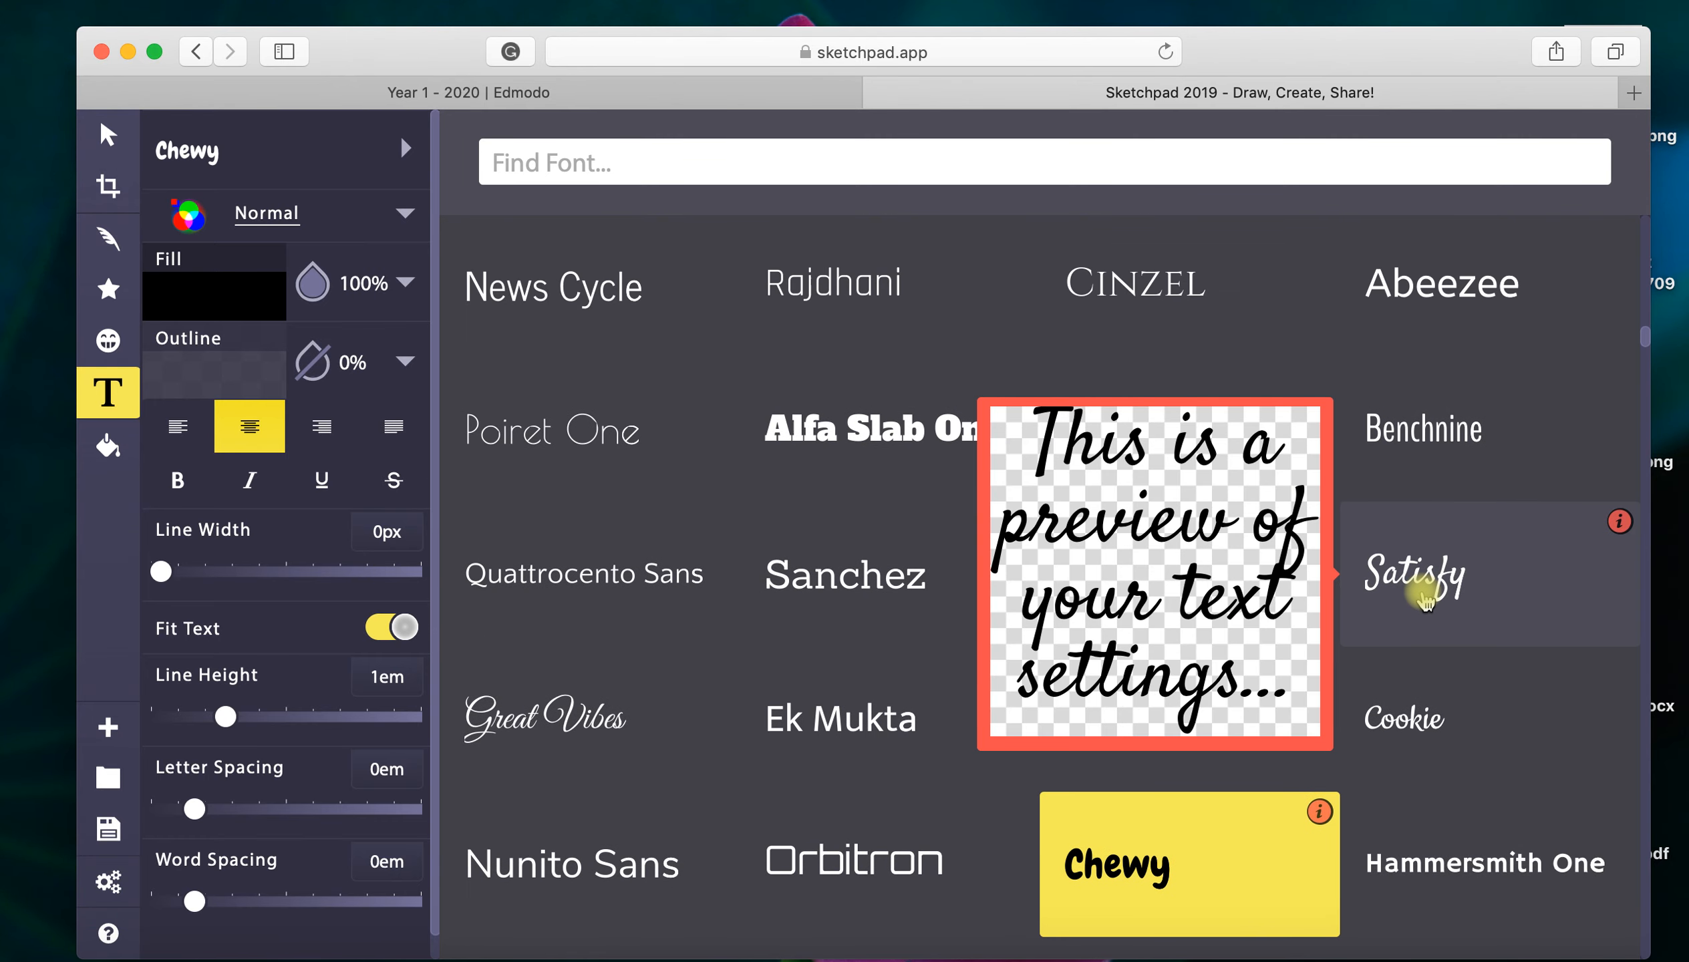
pyautogui.click(529, 755)
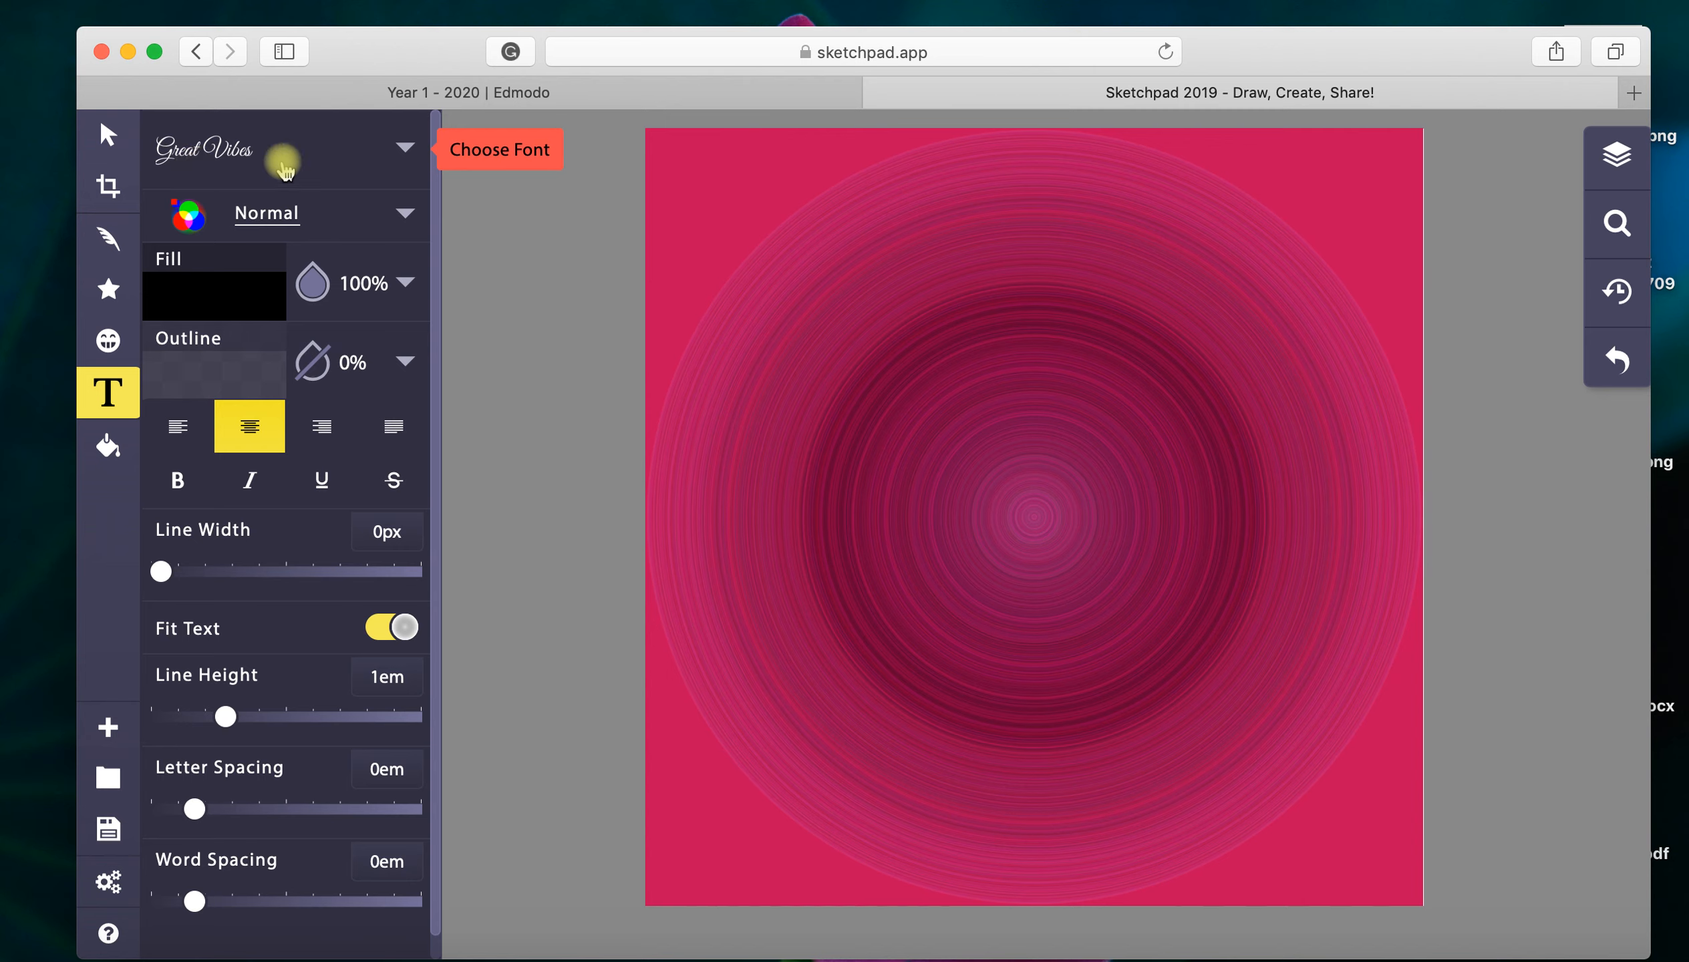
# Step: Place a text box inside the dark ring of the background, slightly above its centre, and enter "Happy"
pyautogui.click(889, 409)
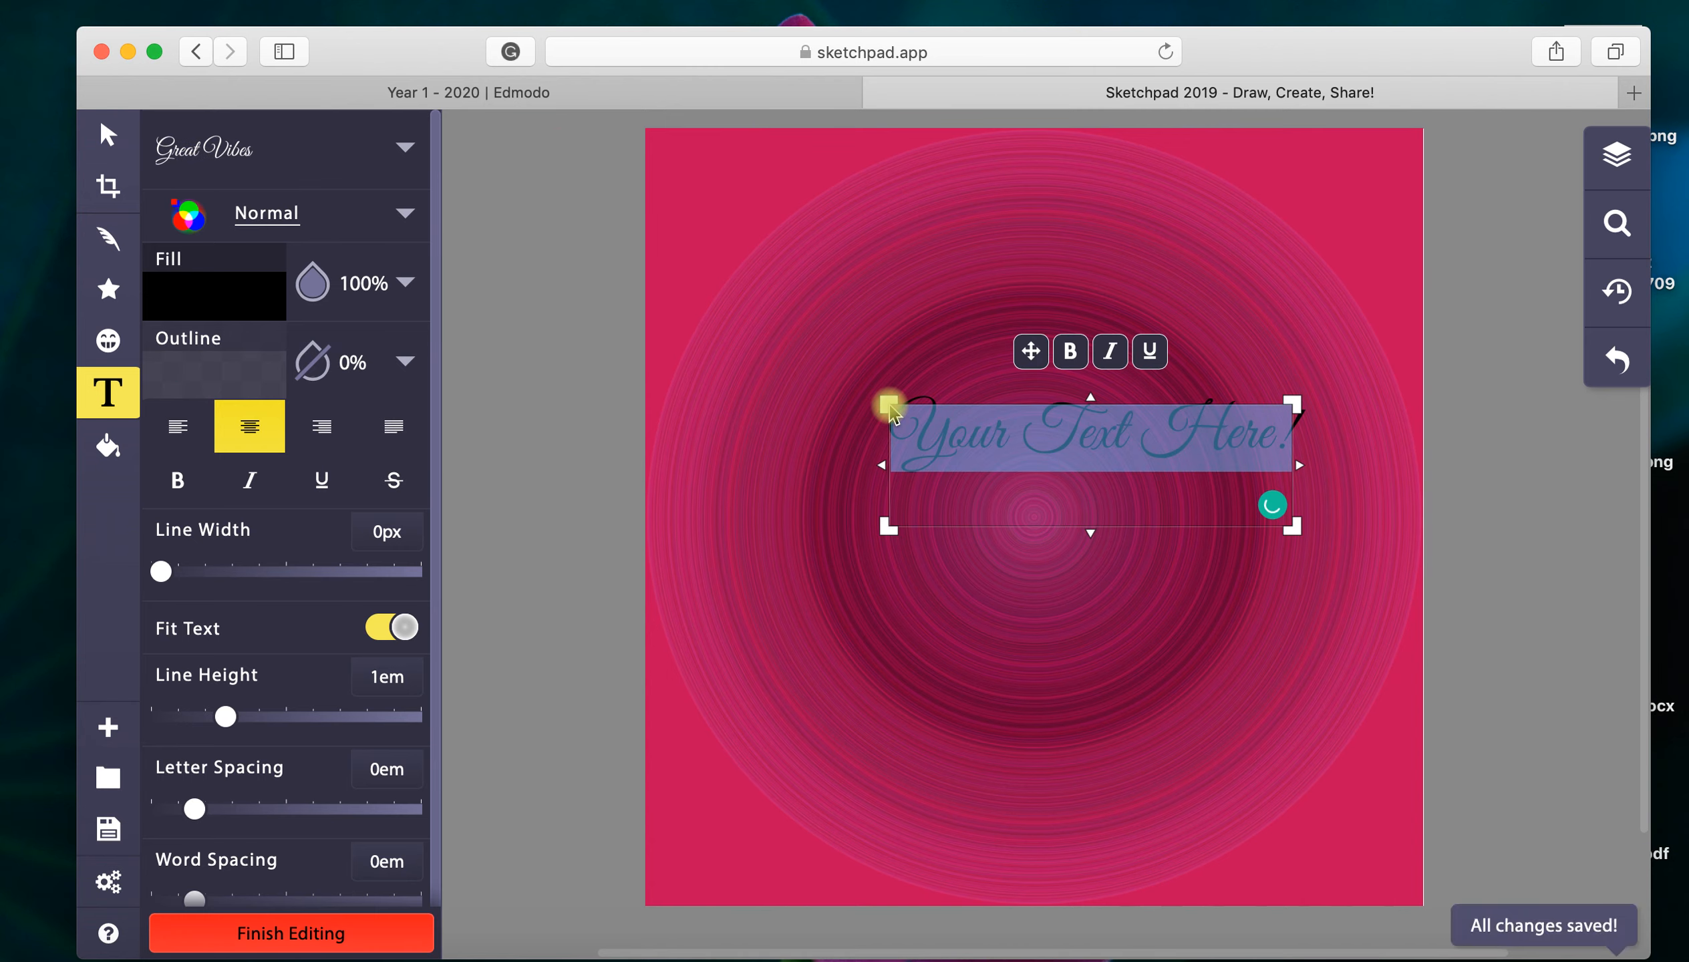
pyautogui.write('Ha')
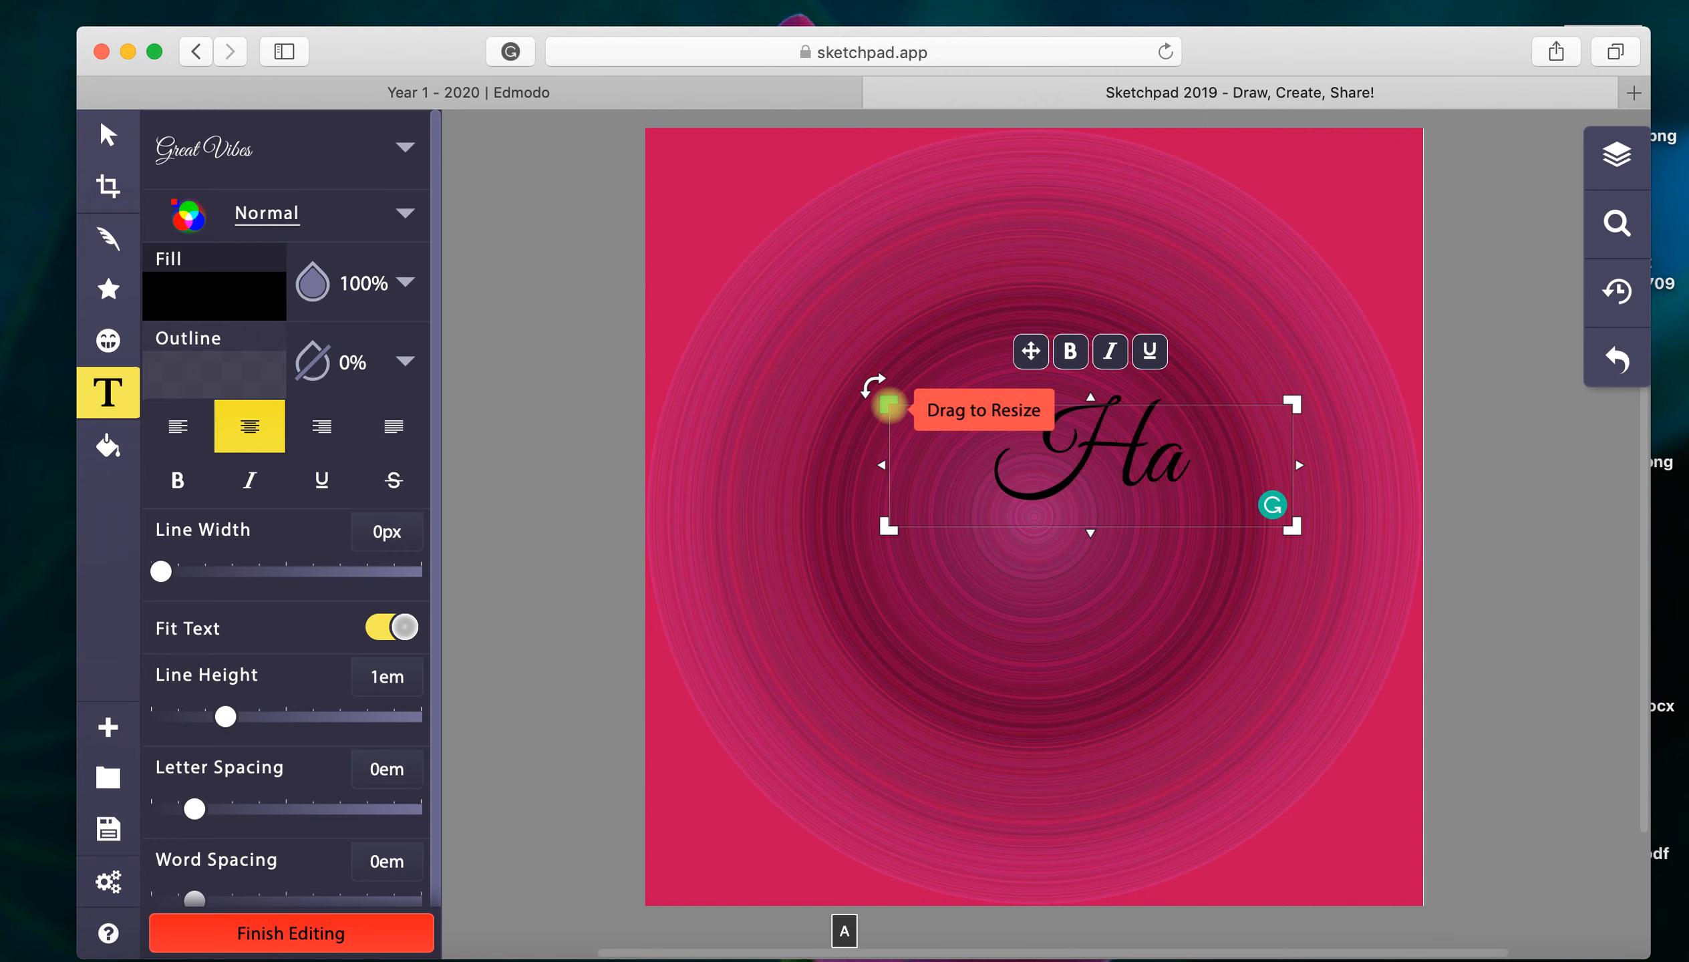
pyautogui.write('ppy')
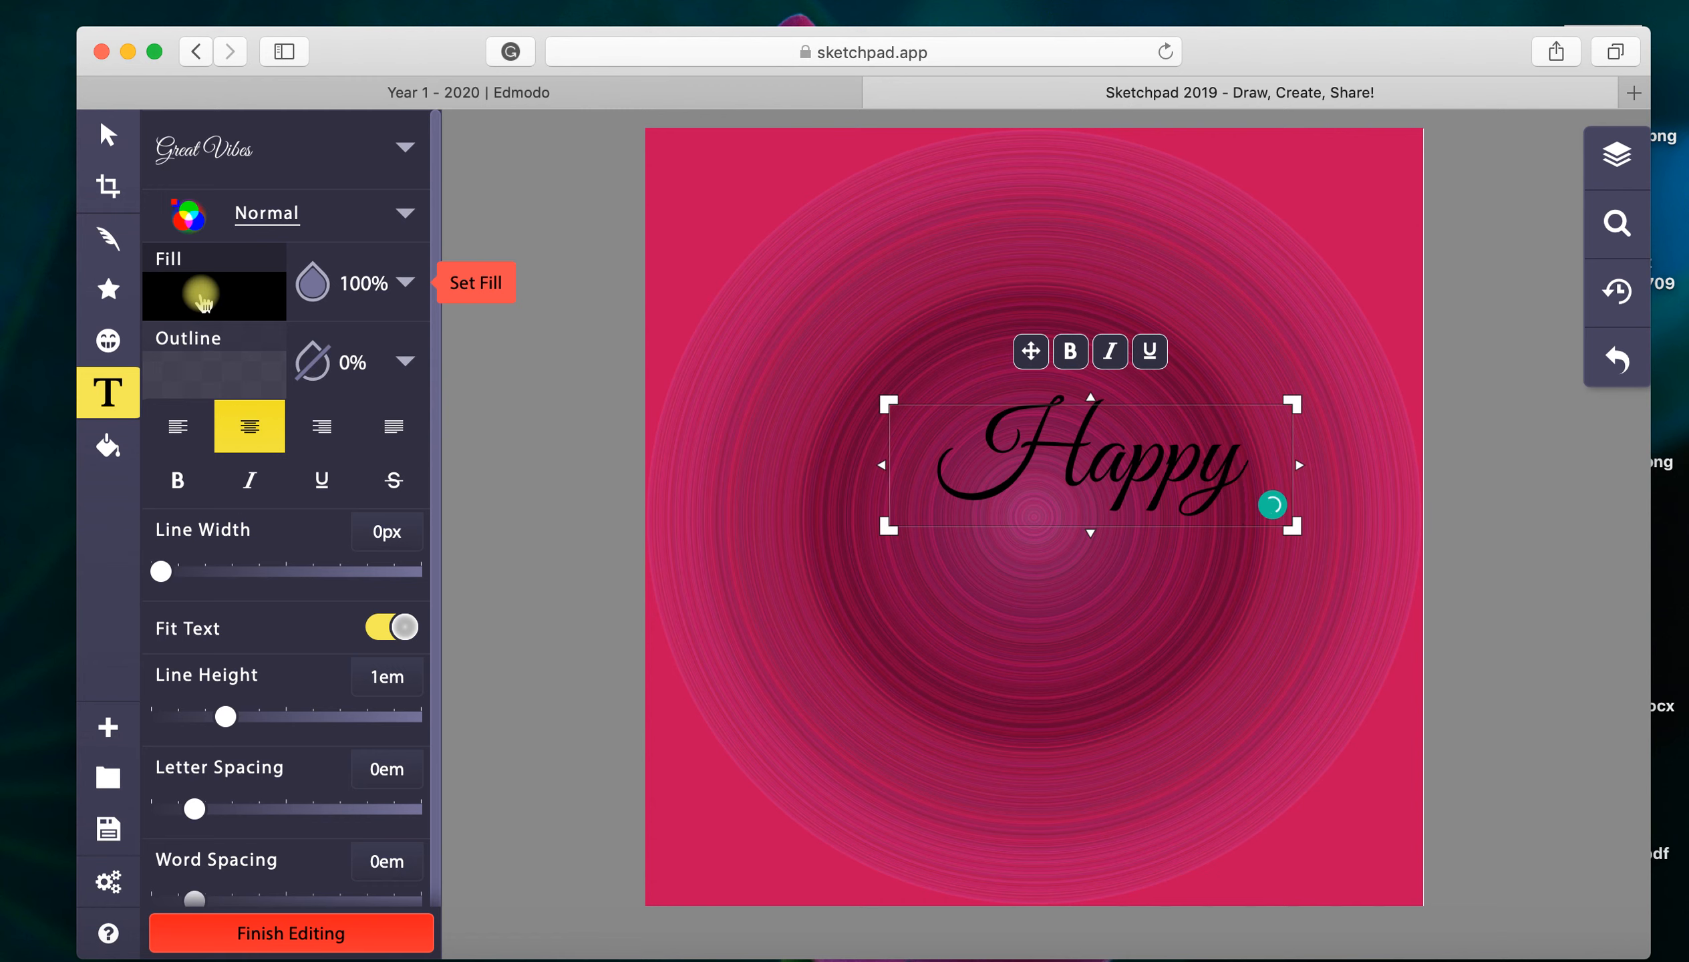
# Step: Try yellow ffff49, pink ff48a6, dark magenta 800037 and magenta b10053 as fill colours for the word Happy
pyautogui.click(202, 302)
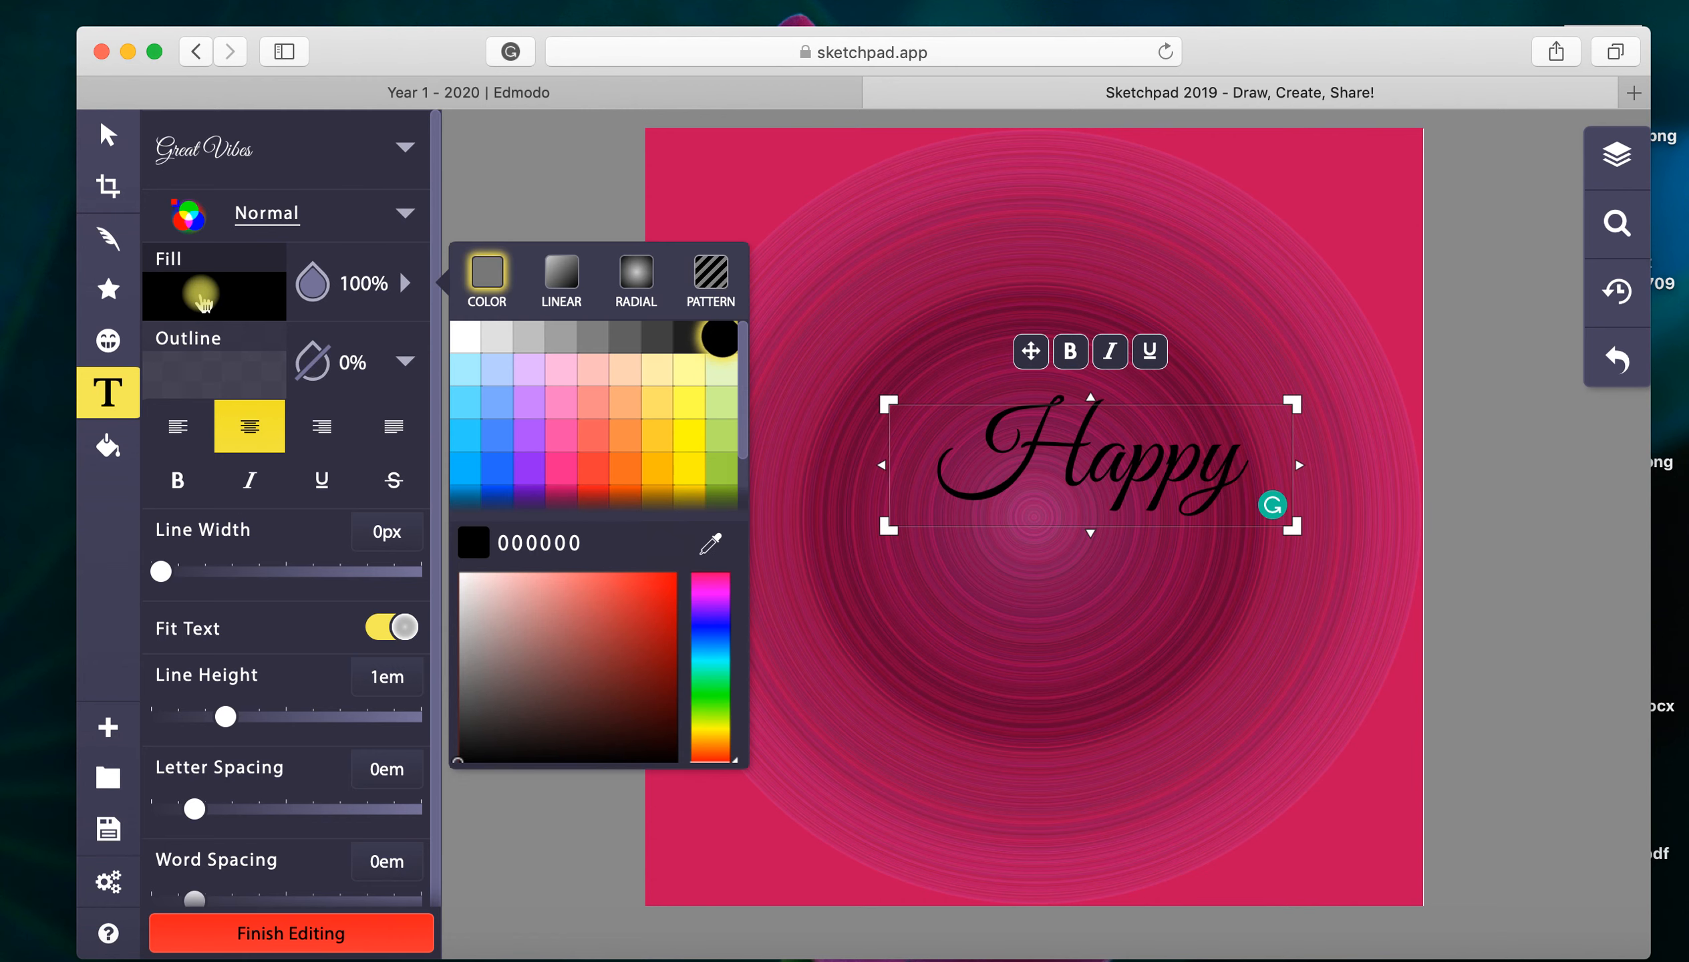
pyautogui.click(690, 401)
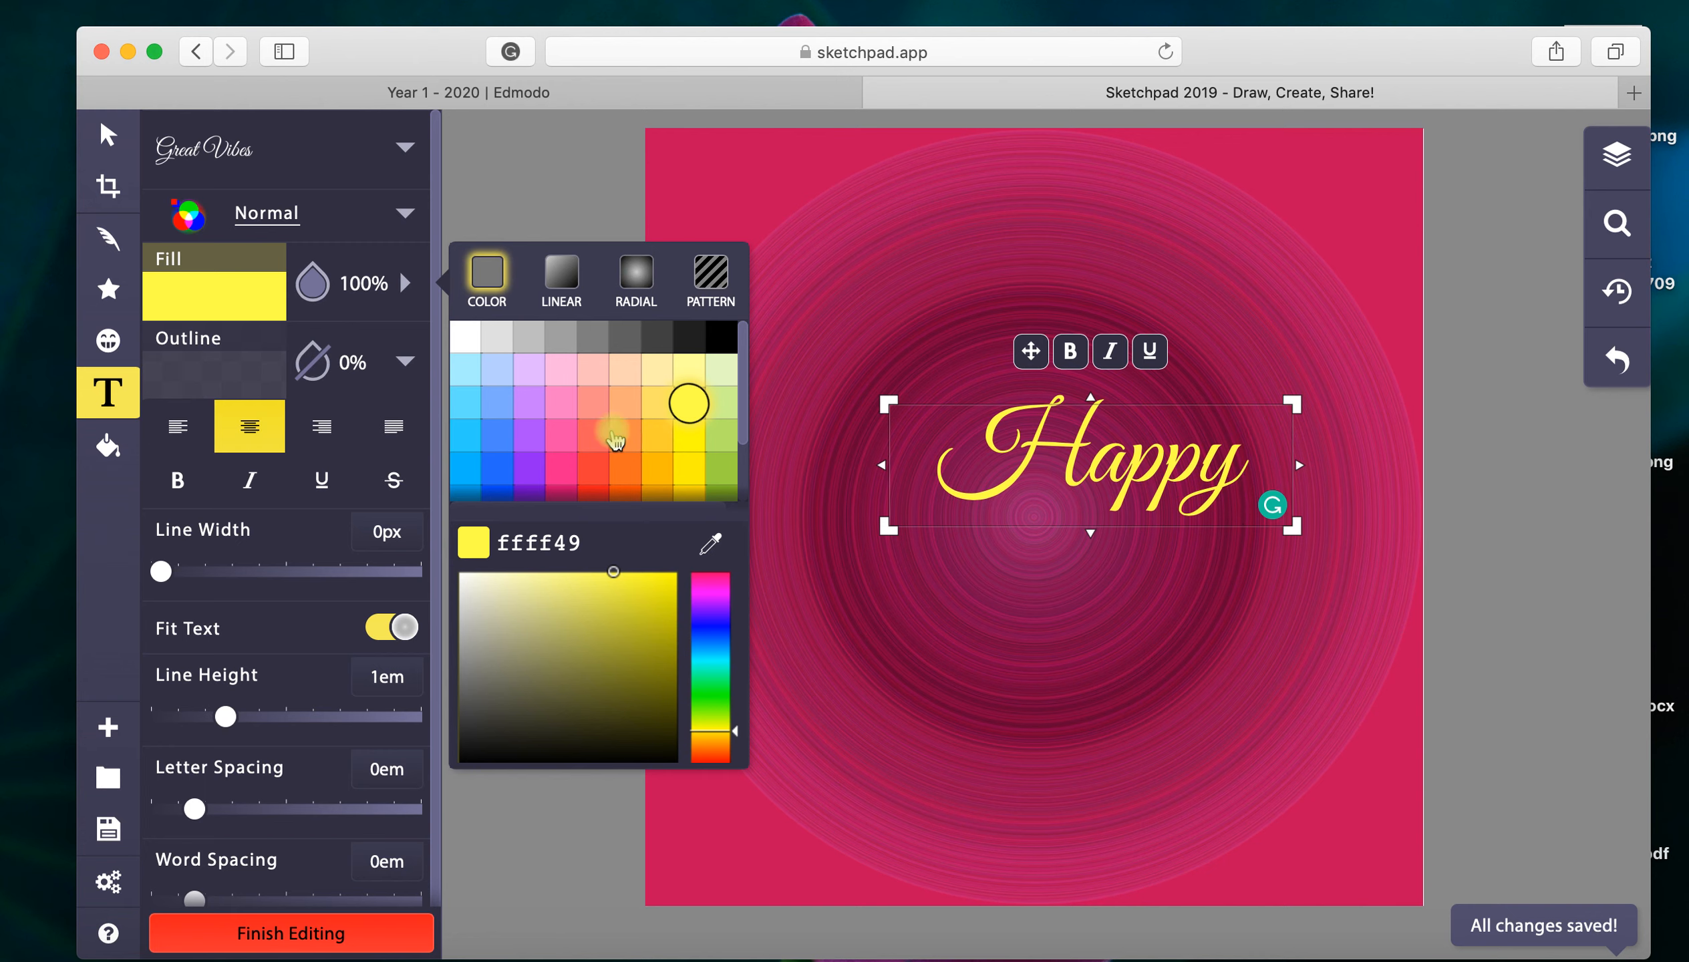
pyautogui.click(568, 439)
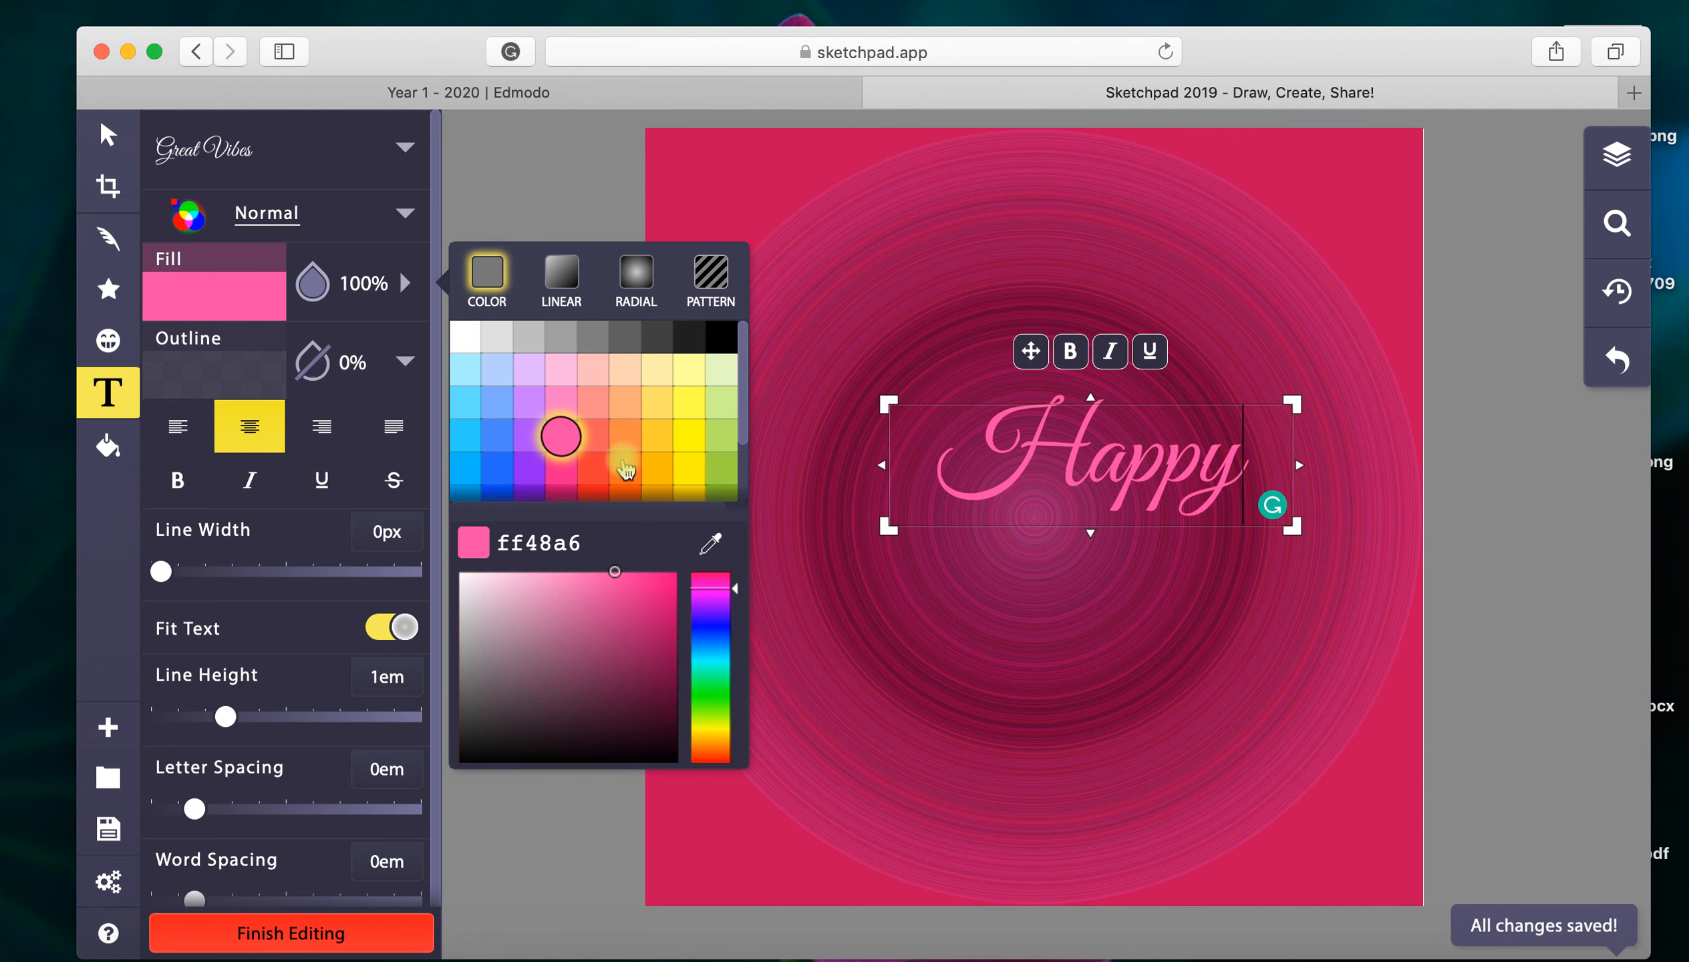
pyautogui.scroll(-2, 626, 470)
pyautogui.click(569, 487)
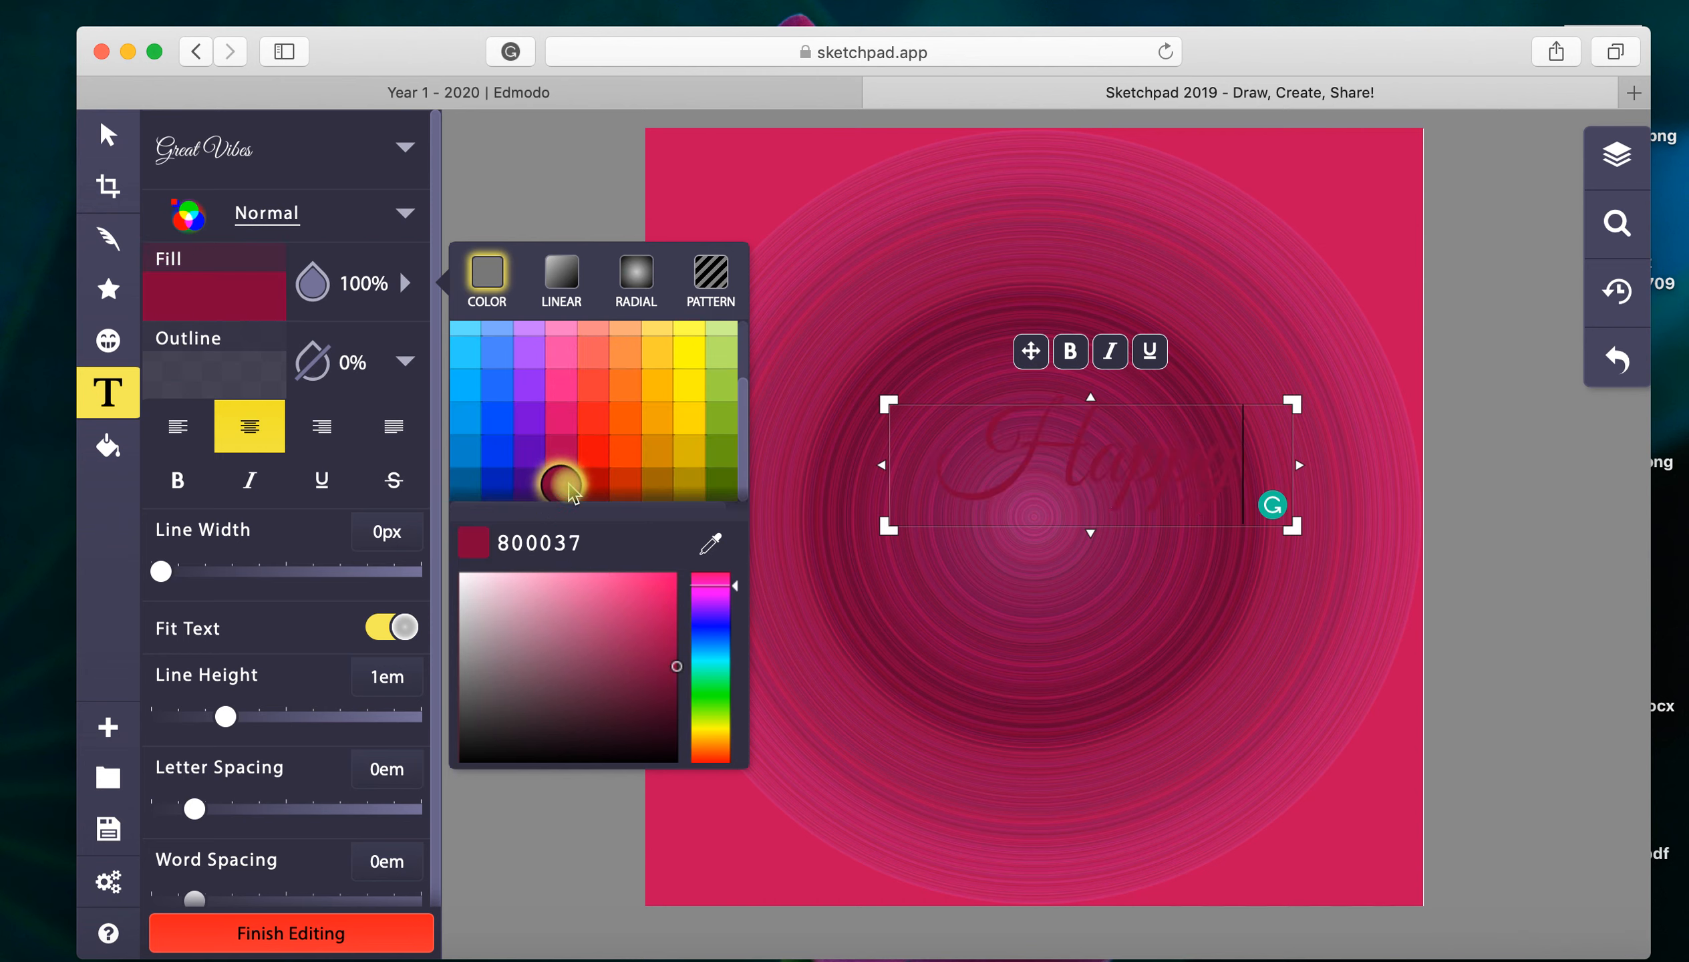
pyautogui.click(562, 452)
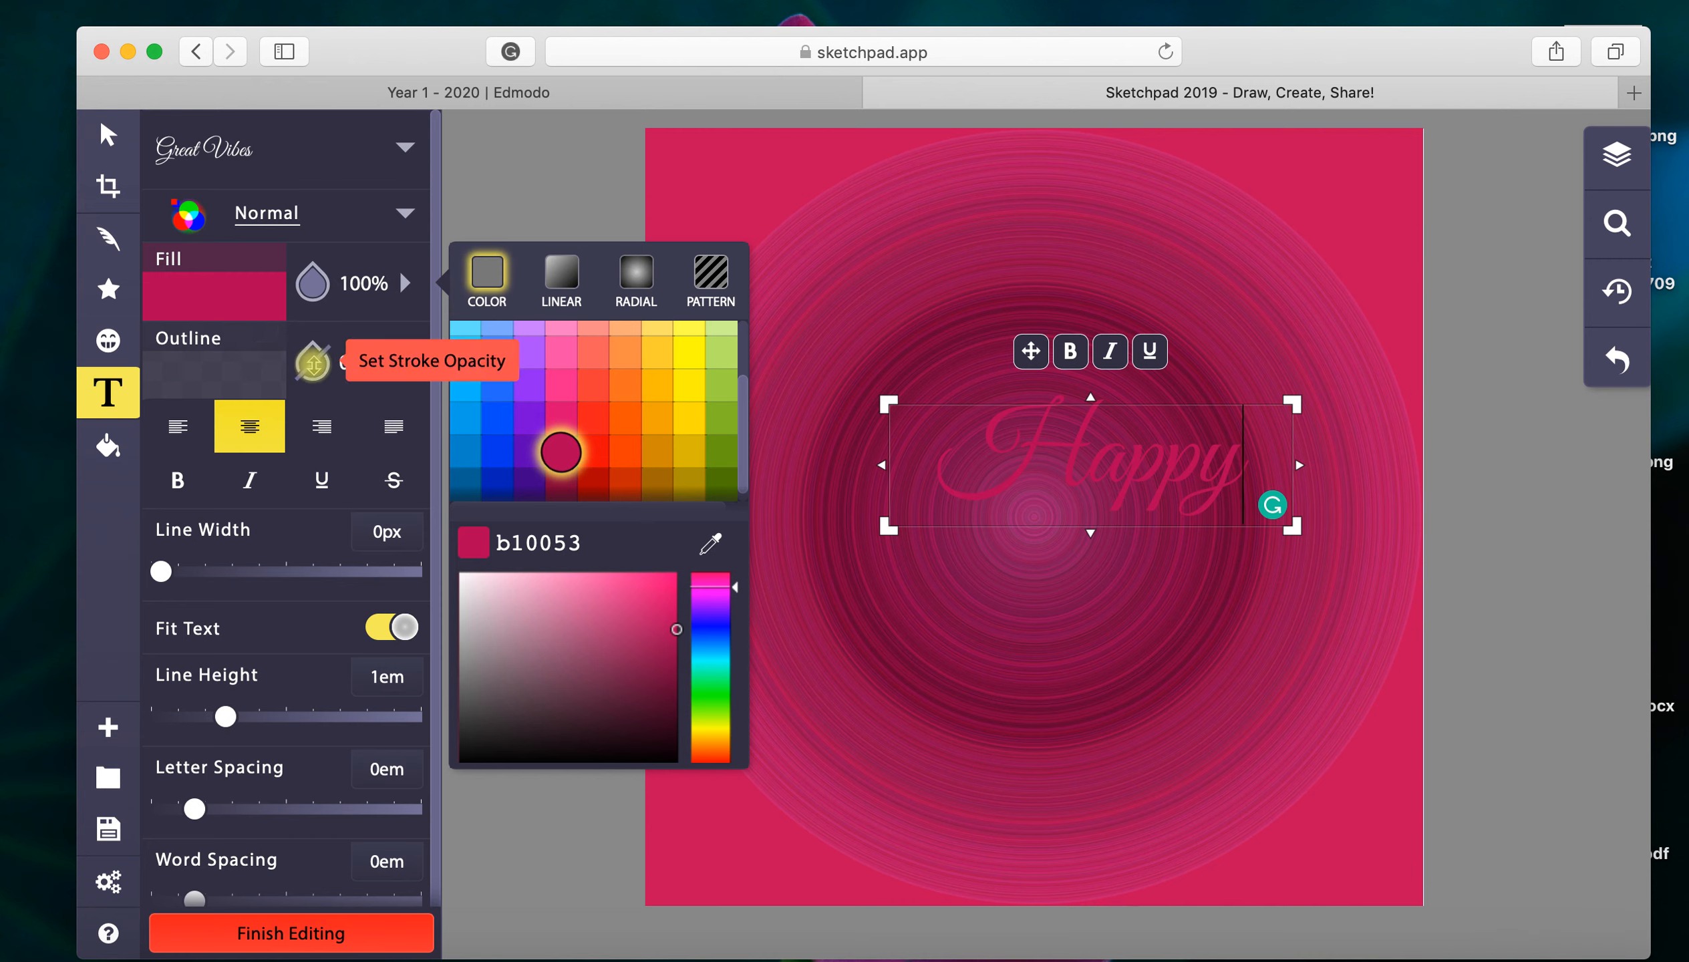
# Step: Turn on the text outline at 100% opacity and give it the solid yellow colour ffff49
pyautogui.click(313, 363)
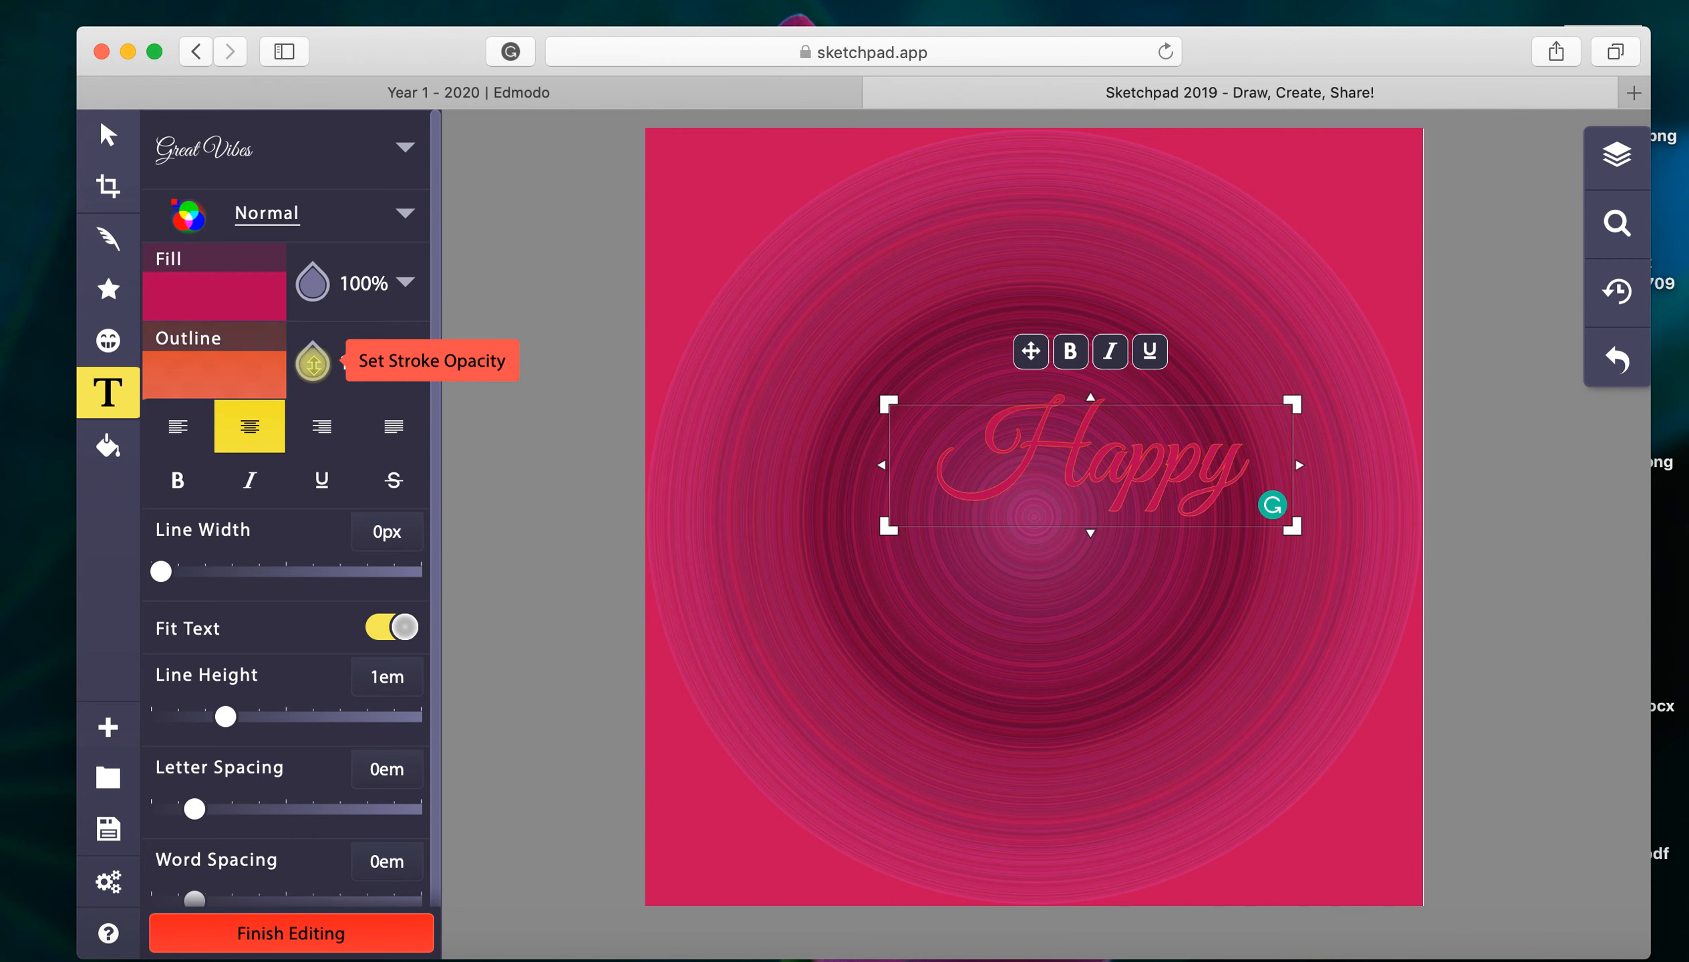
pyautogui.click(212, 382)
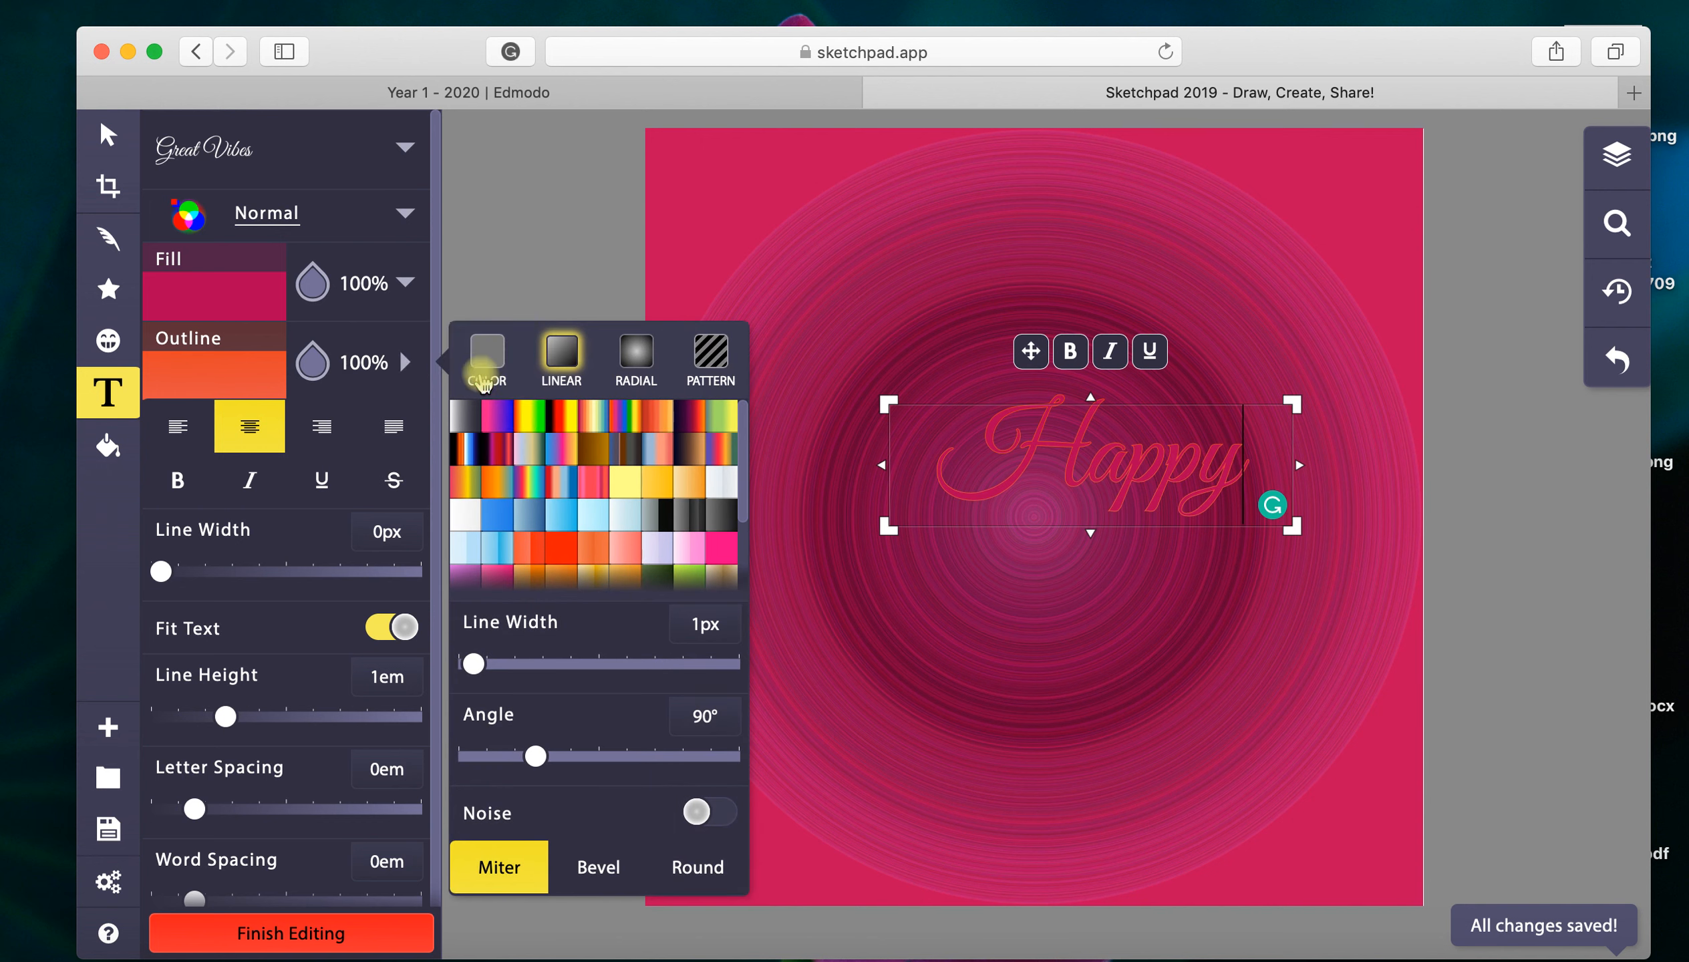
pyautogui.click(481, 368)
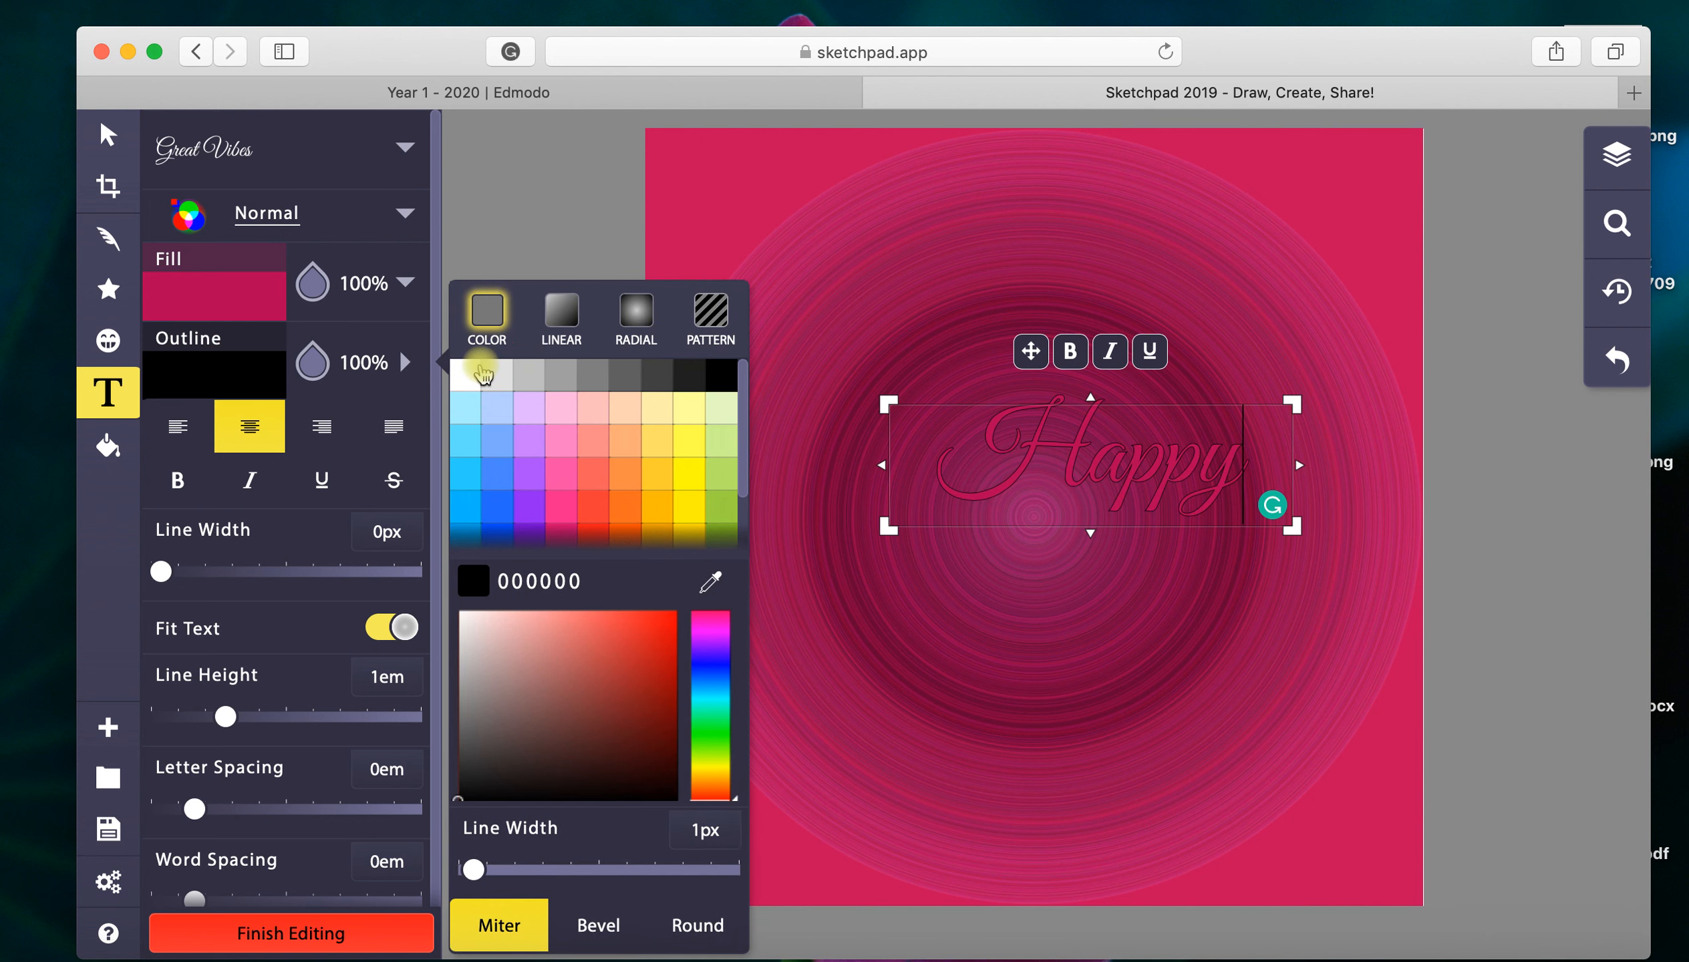
pyautogui.click(693, 439)
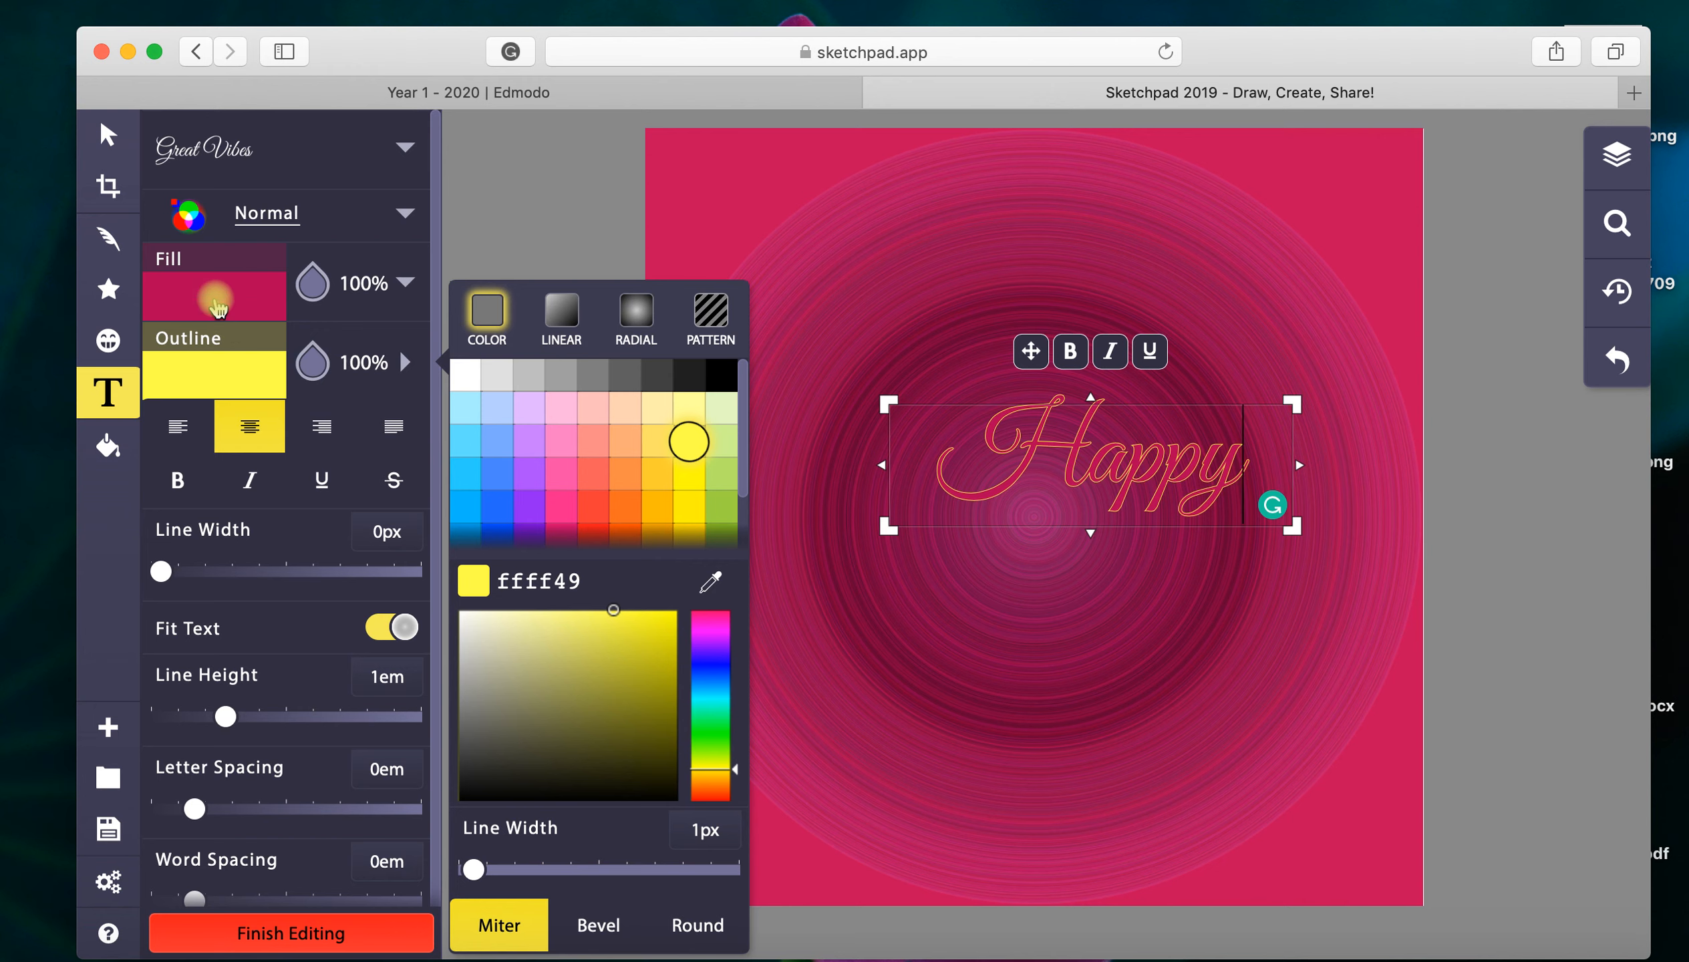
# Step: Set the fill of the word Happy to yellow ffff49 and its outline colour to magenta b10053
pyautogui.click(253, 300)
pyautogui.click(690, 406)
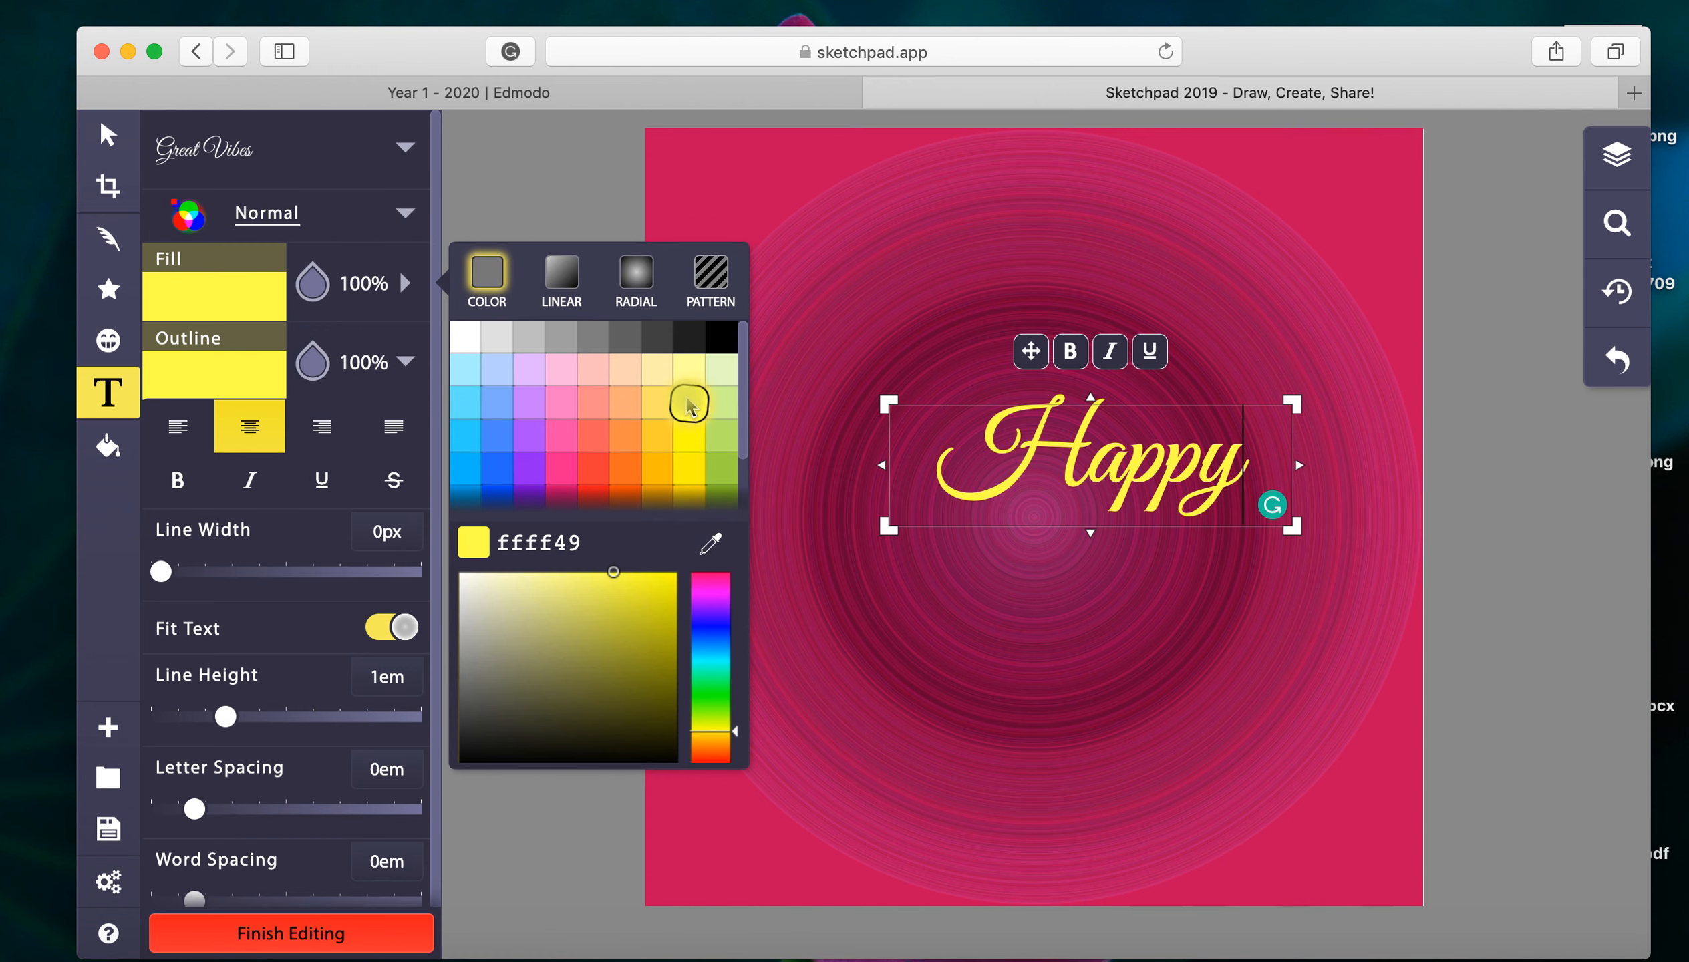
pyautogui.click(237, 373)
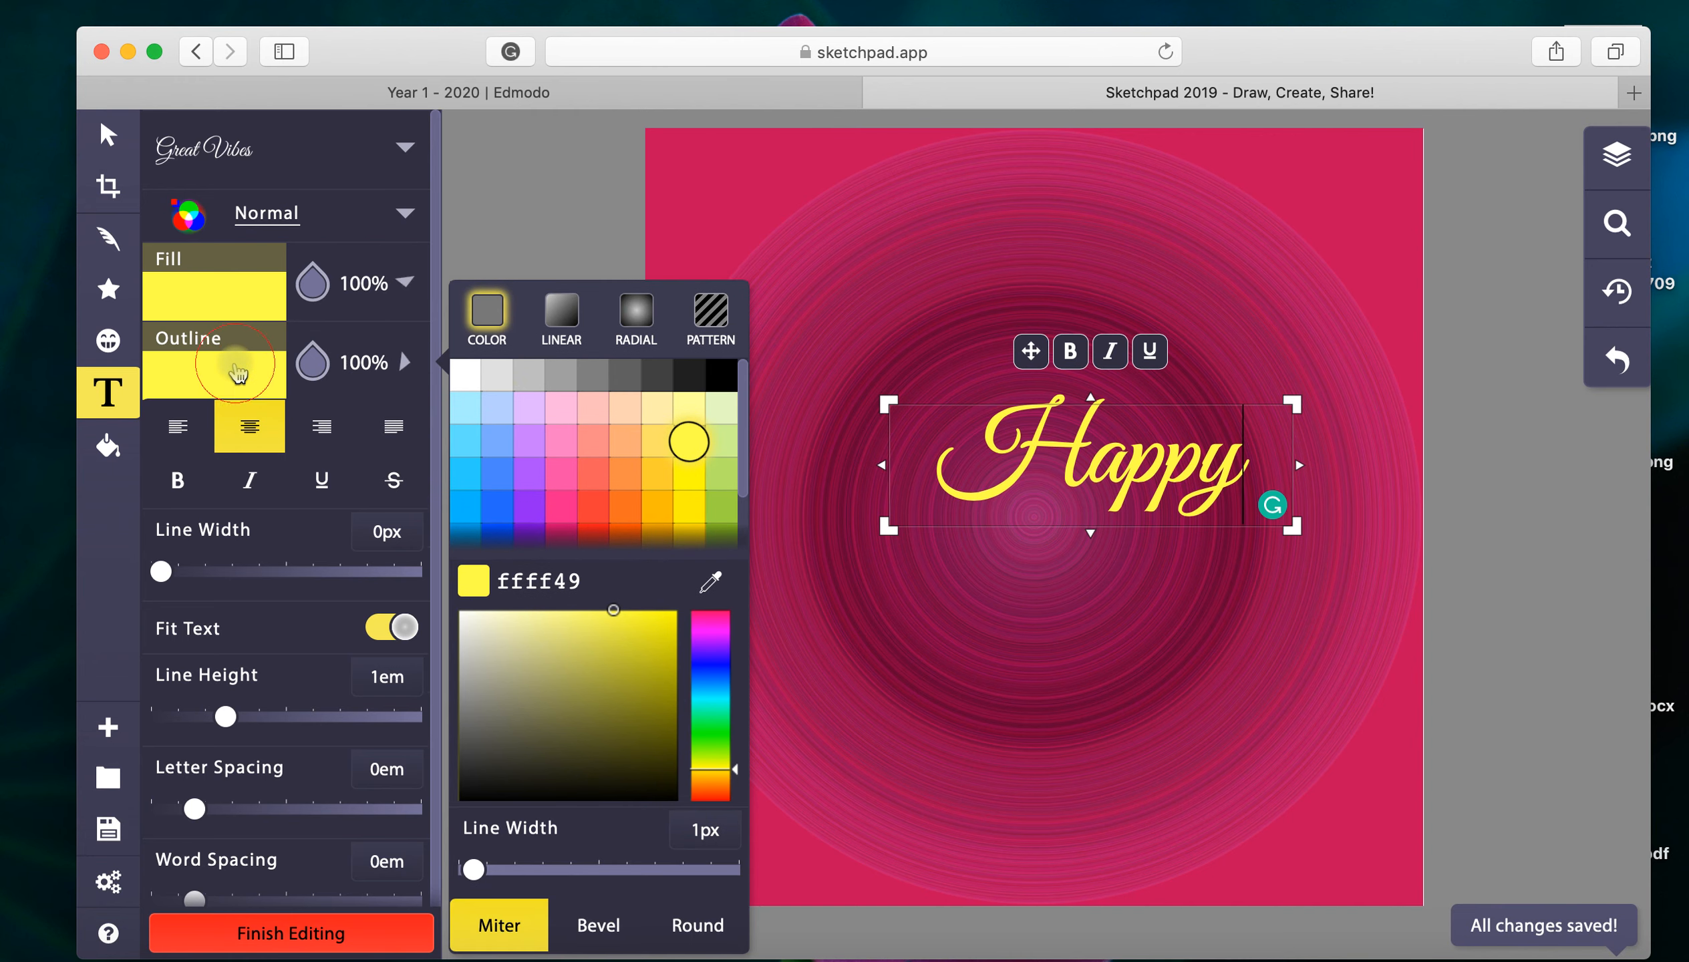
pyautogui.click(565, 484)
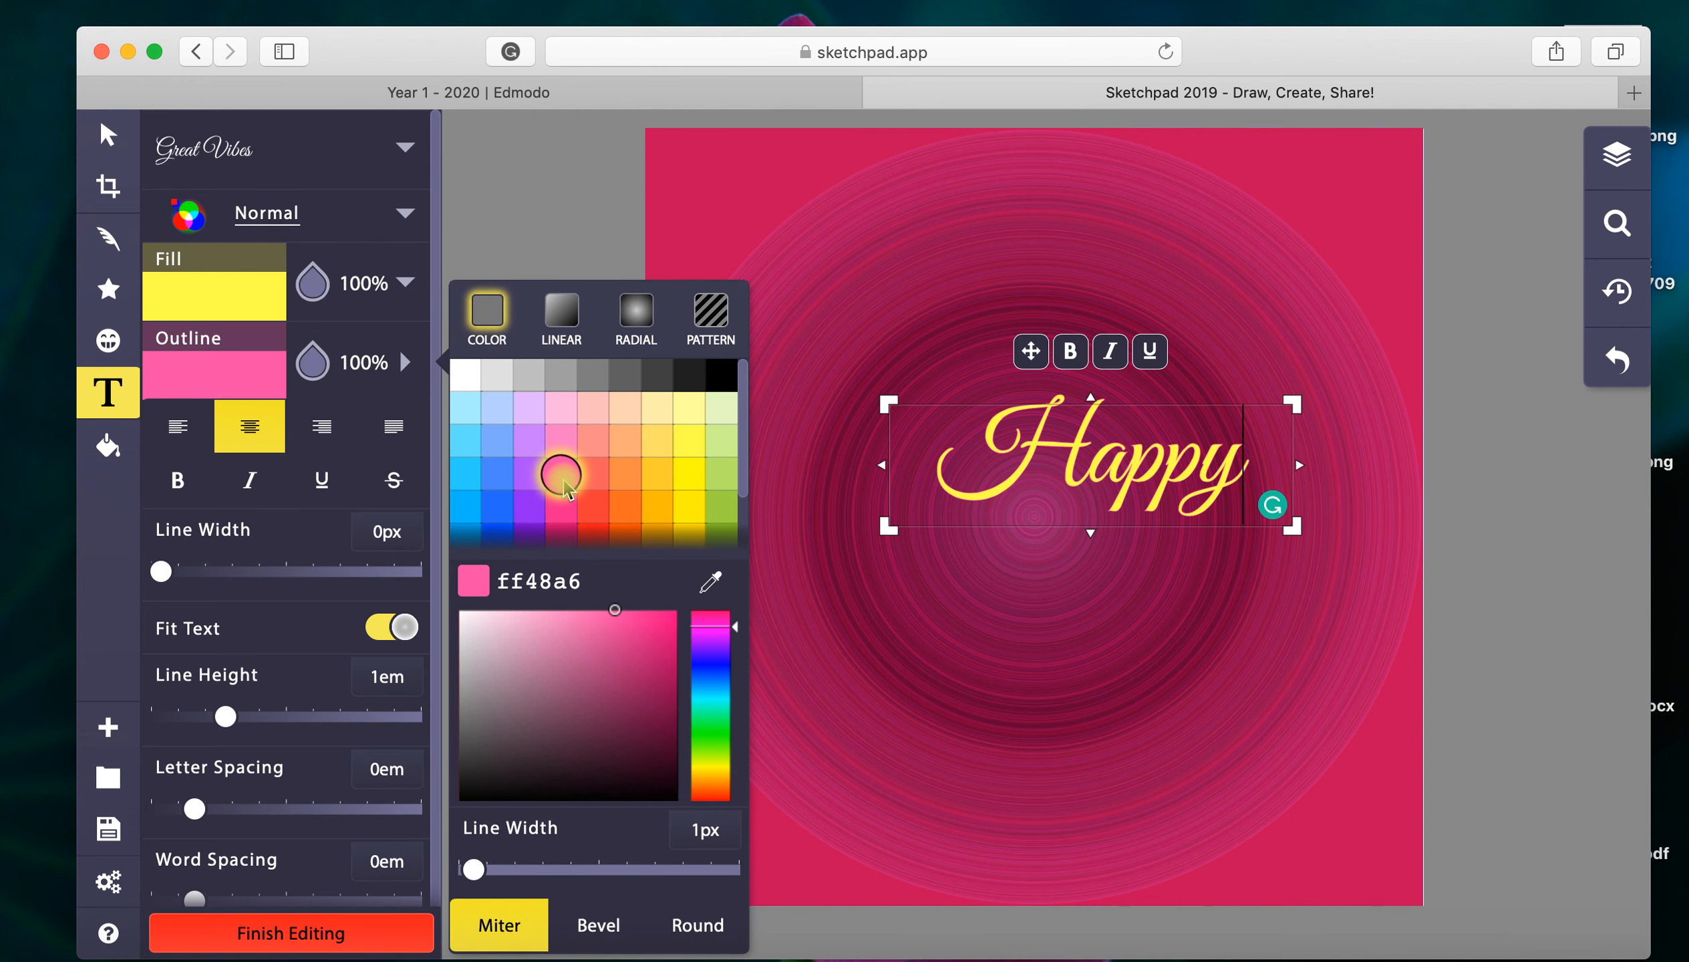
pyautogui.scroll(-1, 565, 493)
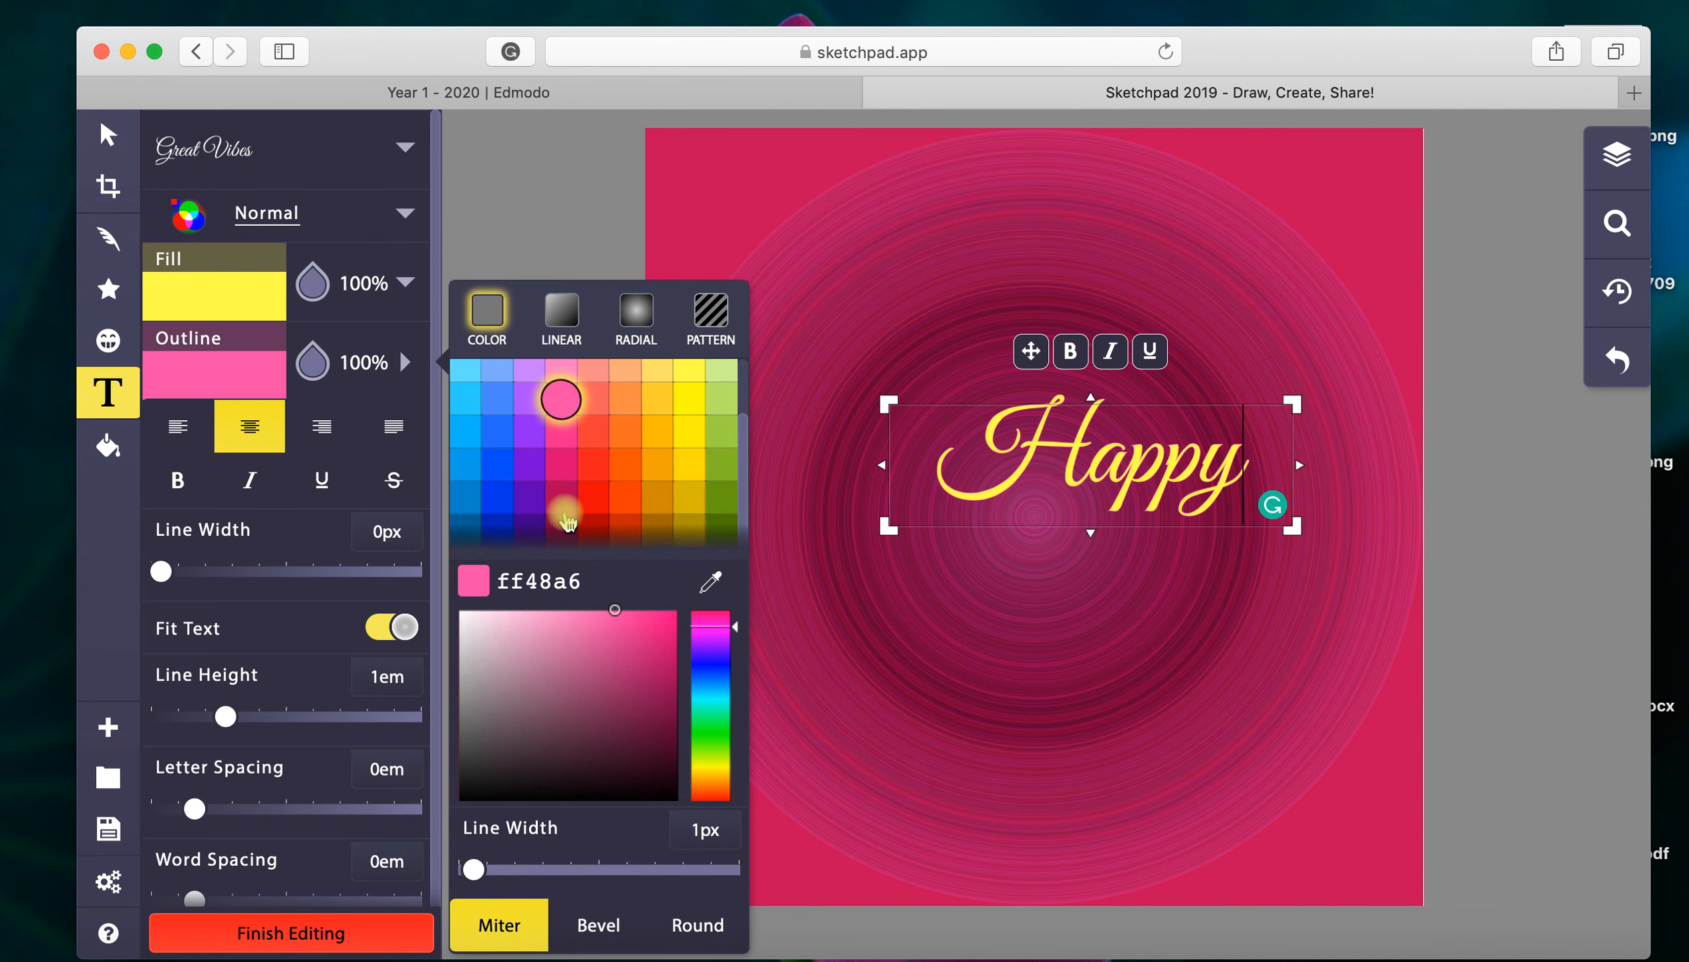
pyautogui.click(562, 503)
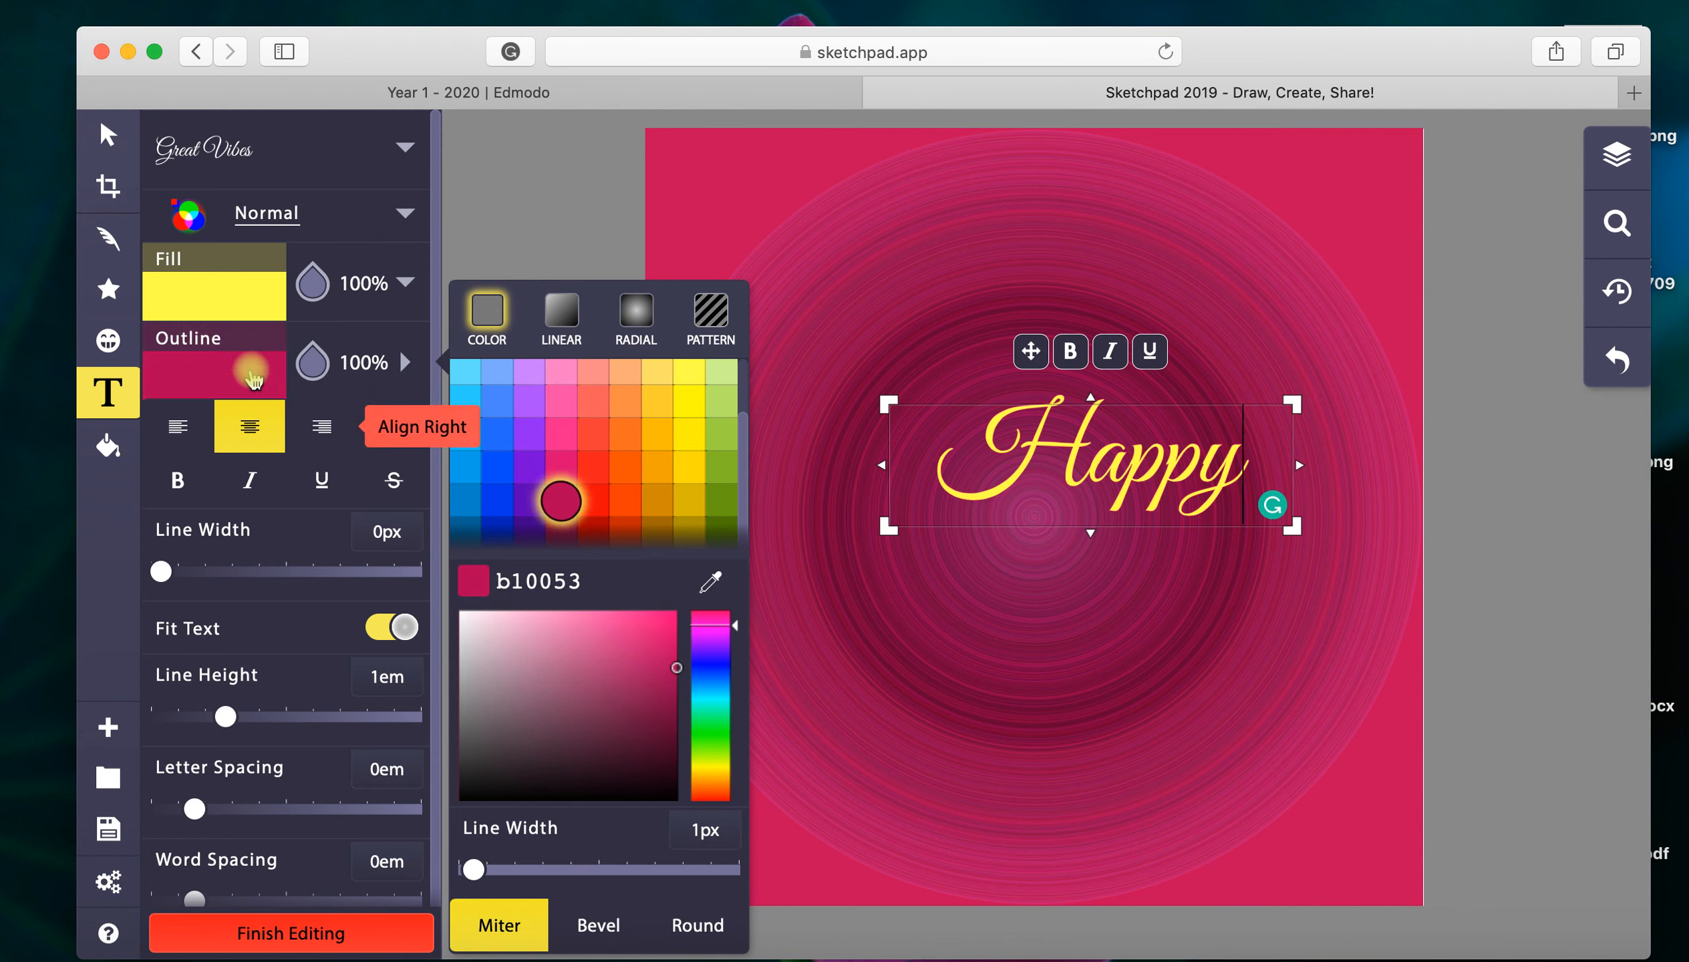
# Step: Make the word Happy bold and thicken its outline to a line width of 9.22px
pyautogui.click(180, 488)
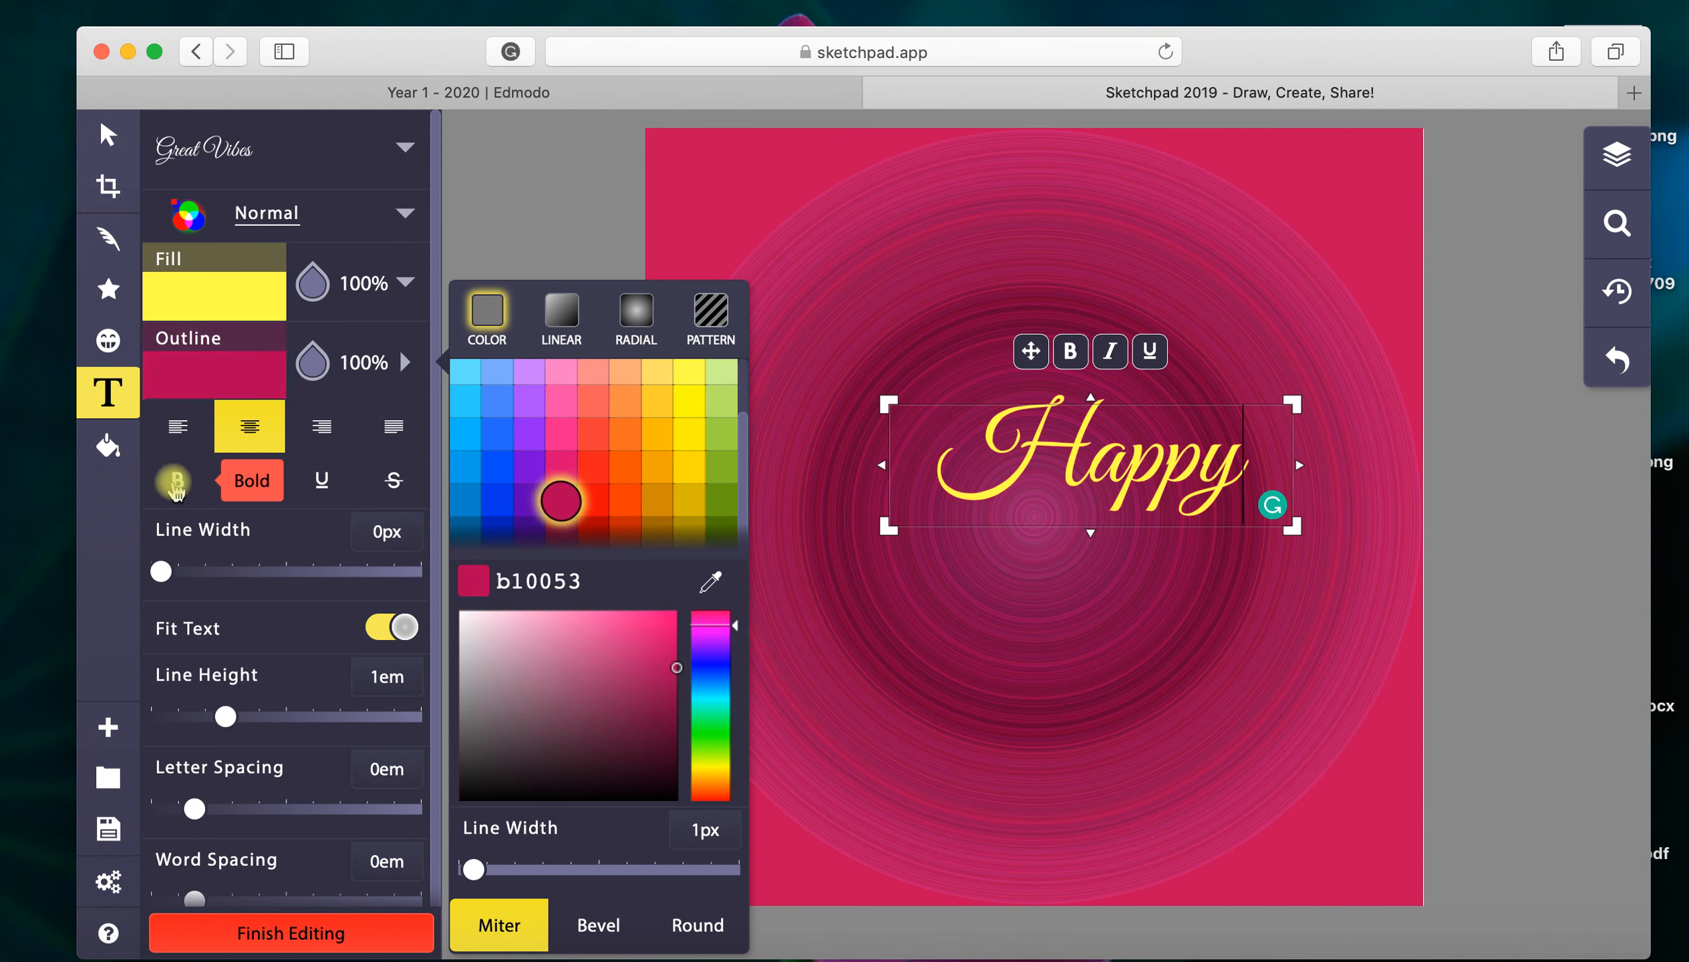
pyautogui.click(174, 487)
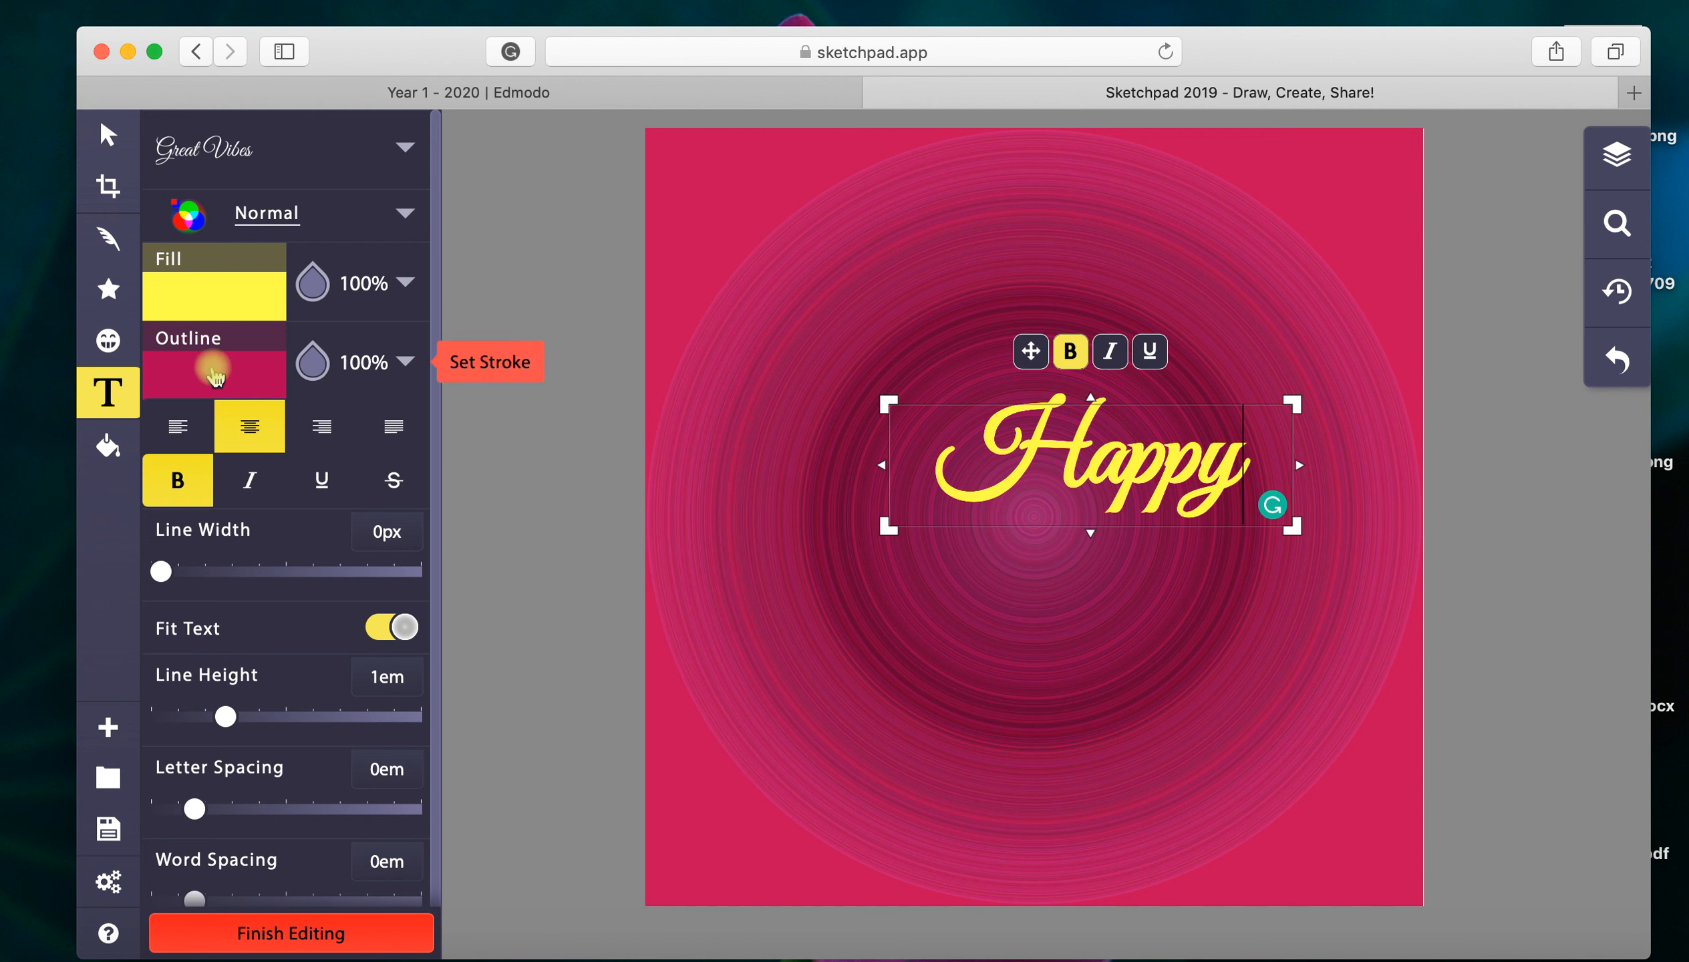
pyautogui.moveTo(162, 571); pyautogui.dragTo(206, 571)
# Step: Set the fill of the word Happy to light pink ffb4de and finish editing the text
pyautogui.click(189, 288)
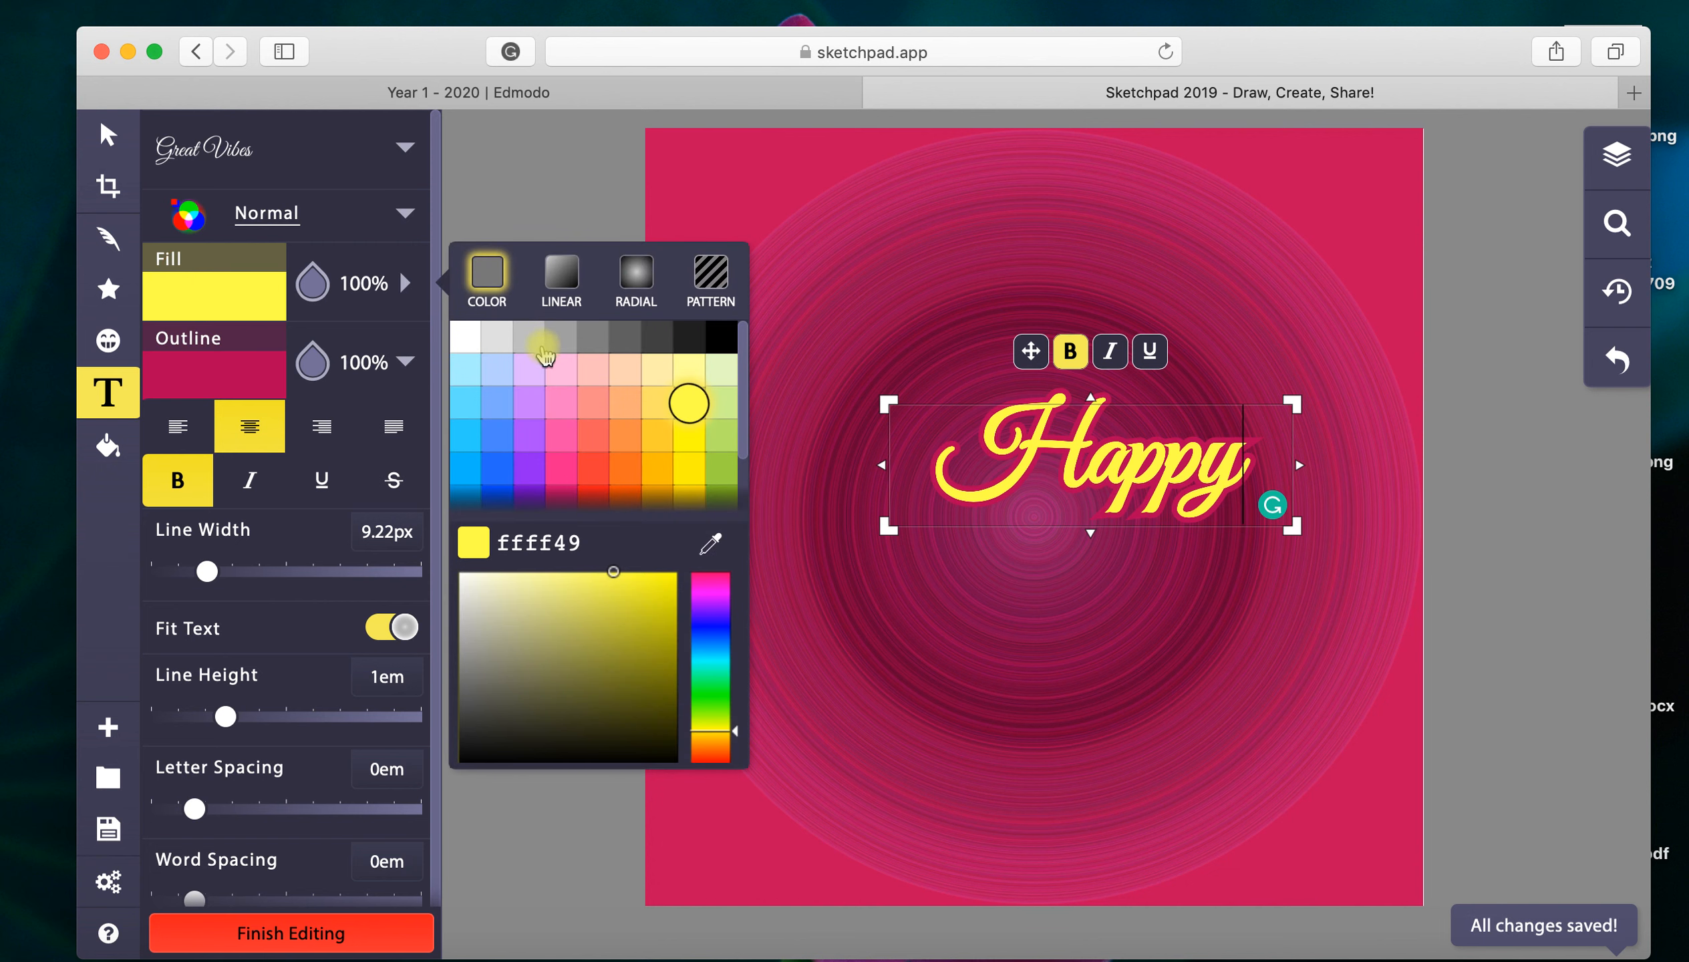
pyautogui.click(557, 370)
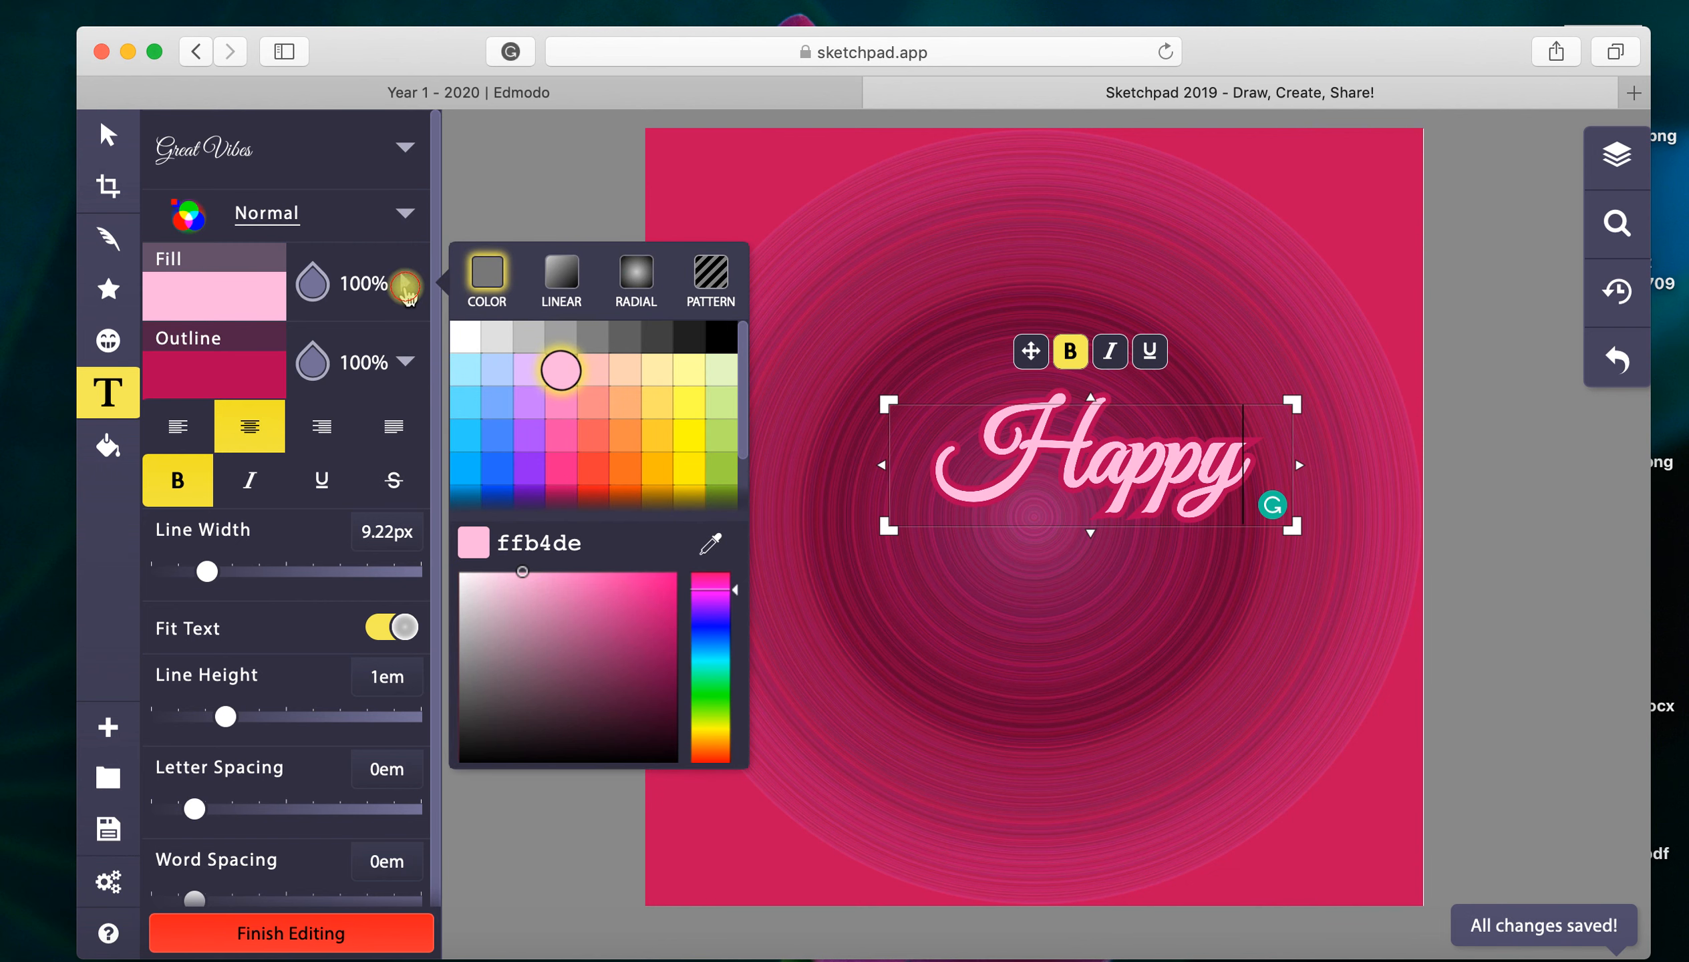
pyautogui.click(405, 288)
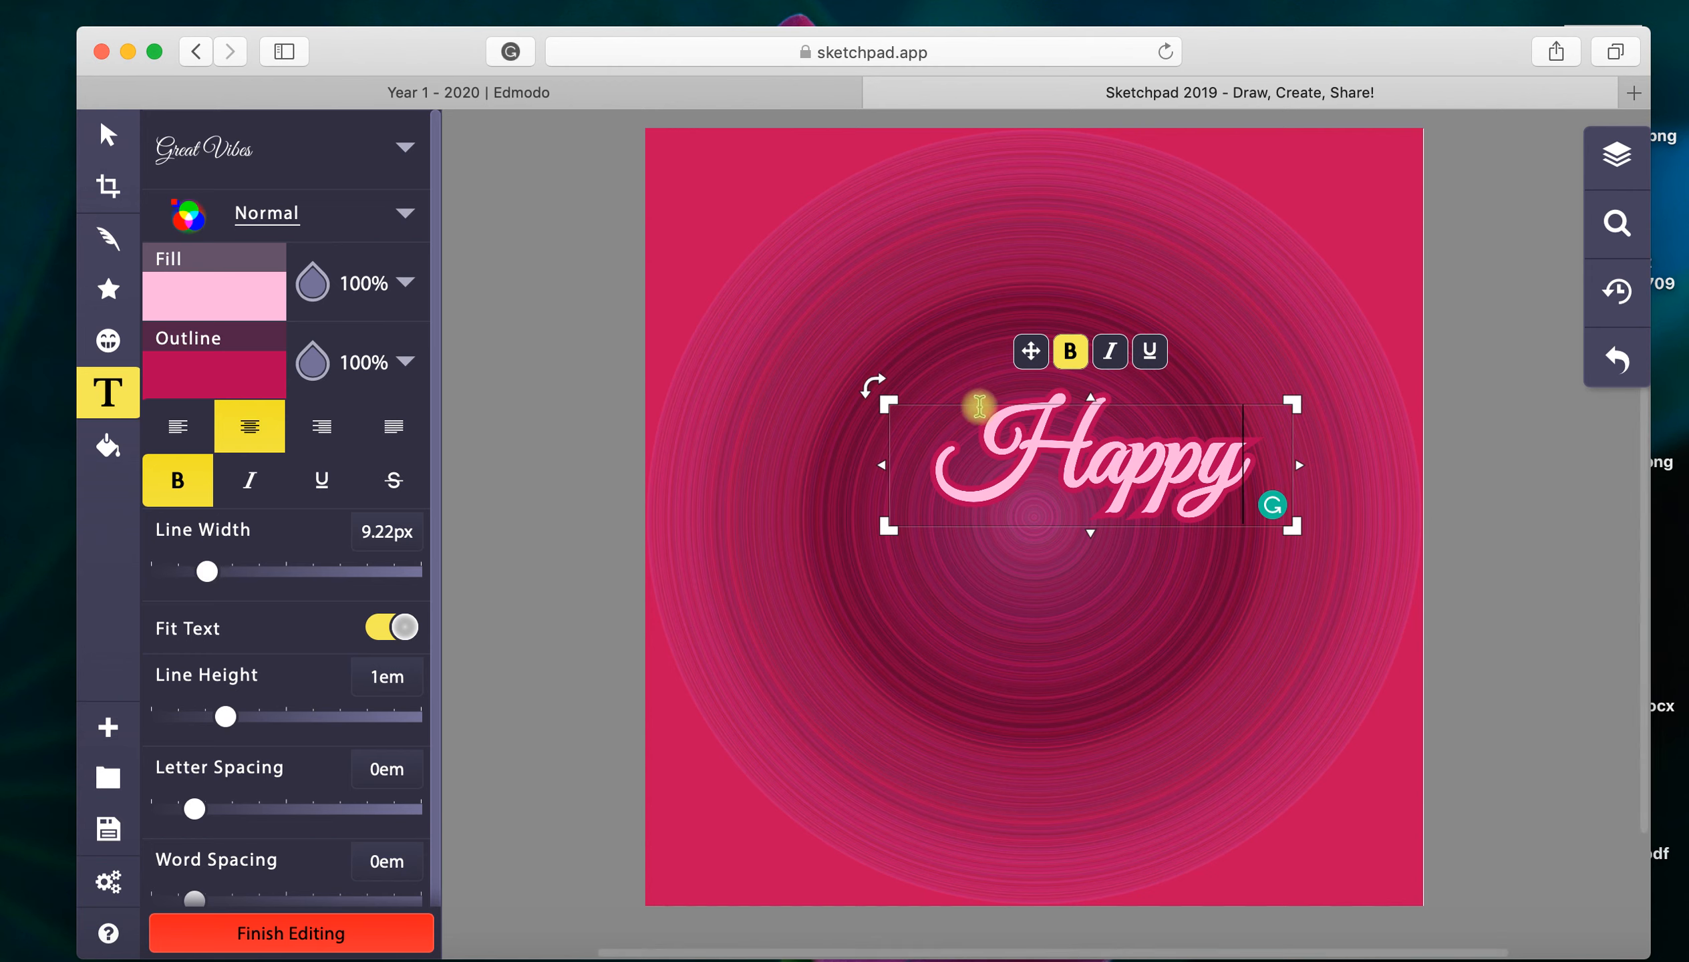
pyautogui.click(1075, 649)
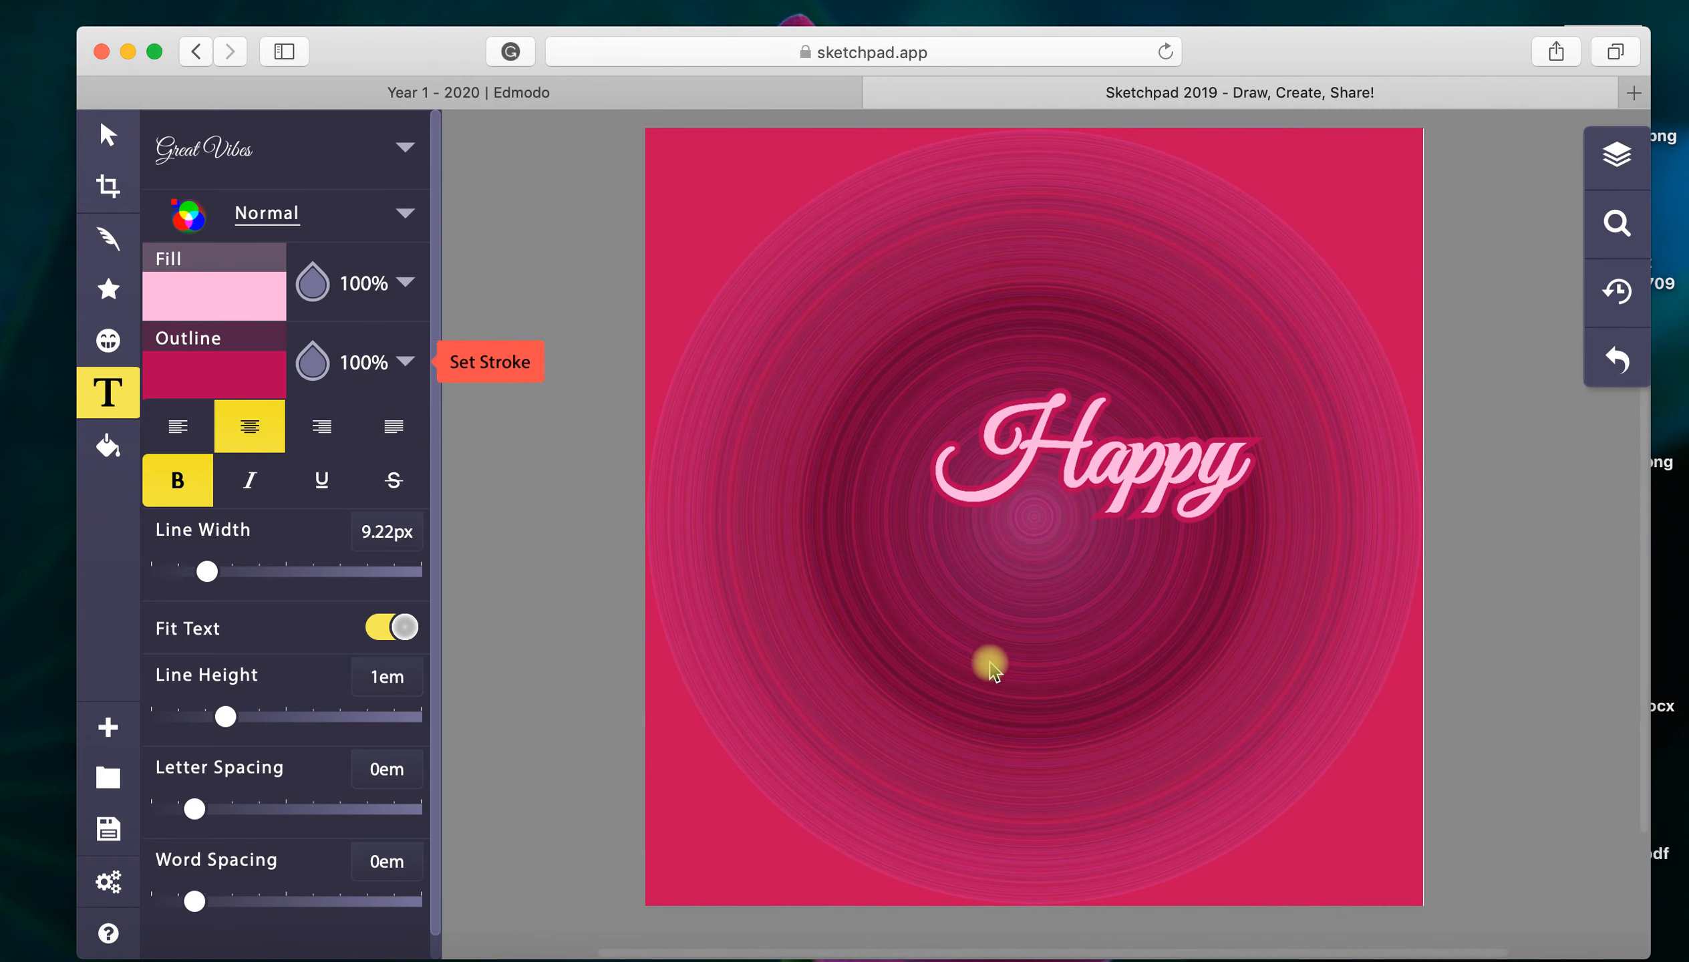
# Step: Add a second text object reading Mother's below the word Happy
pyautogui.click(931, 596)
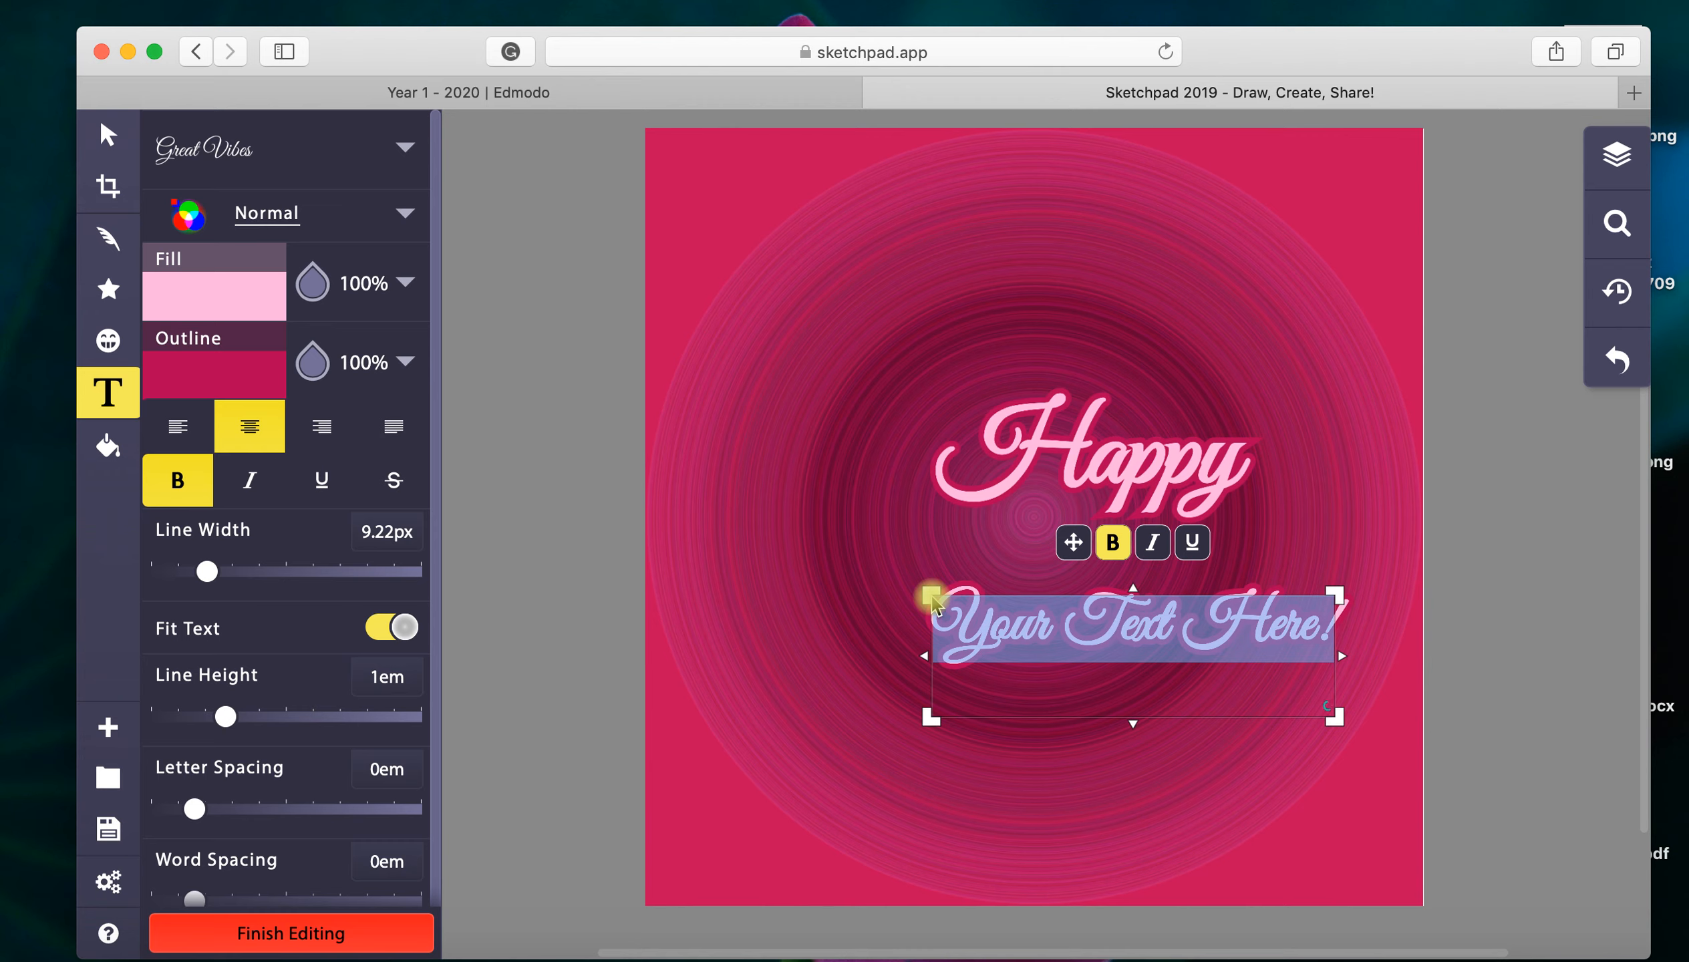
pyautogui.write('Mothe')
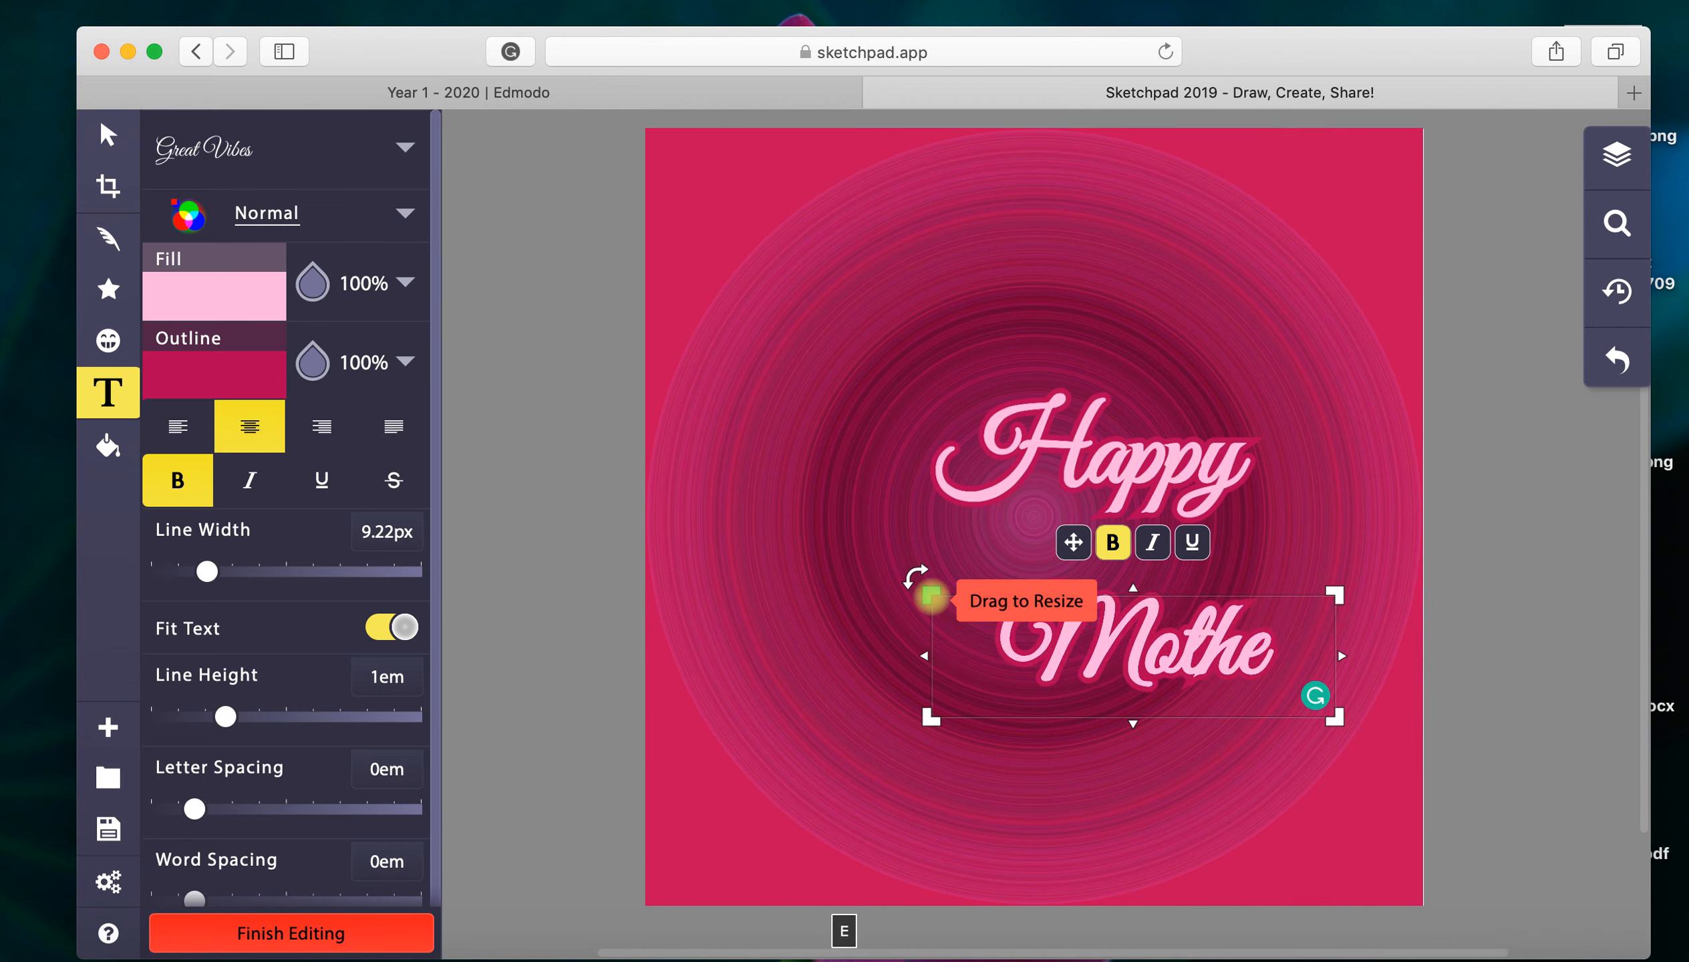
pyautogui.write("r's")
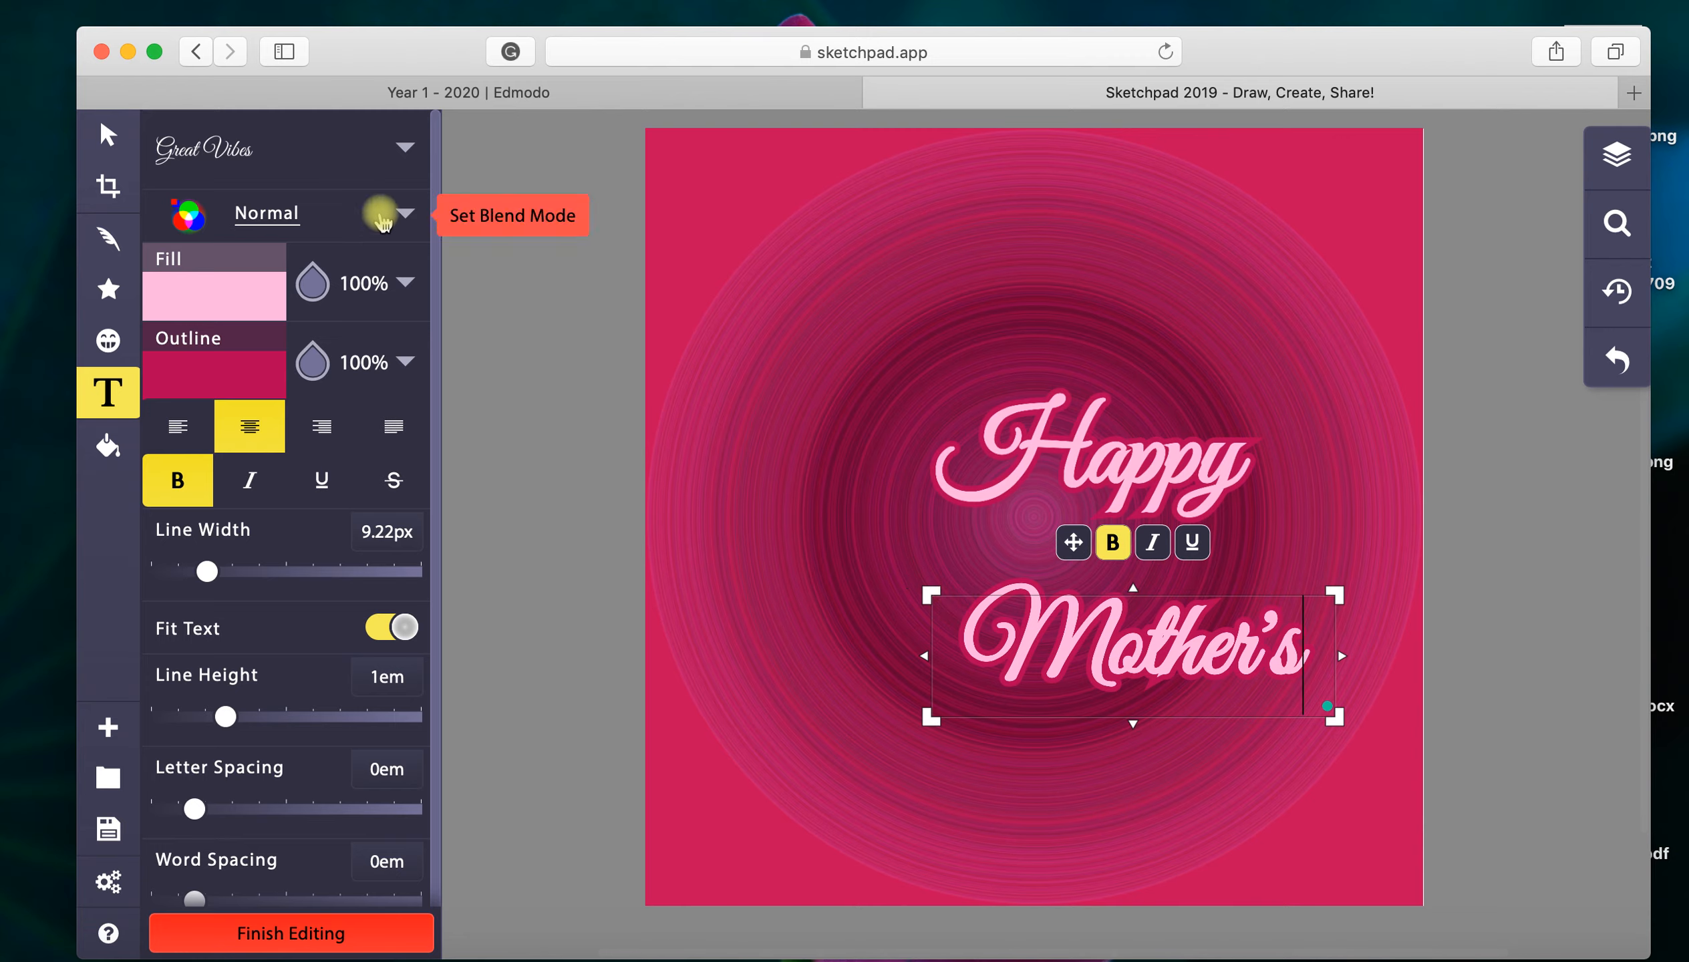
# Step: Set the font of the word Mother's to Kaushan Script and finish editing the text
pyautogui.click(404, 151)
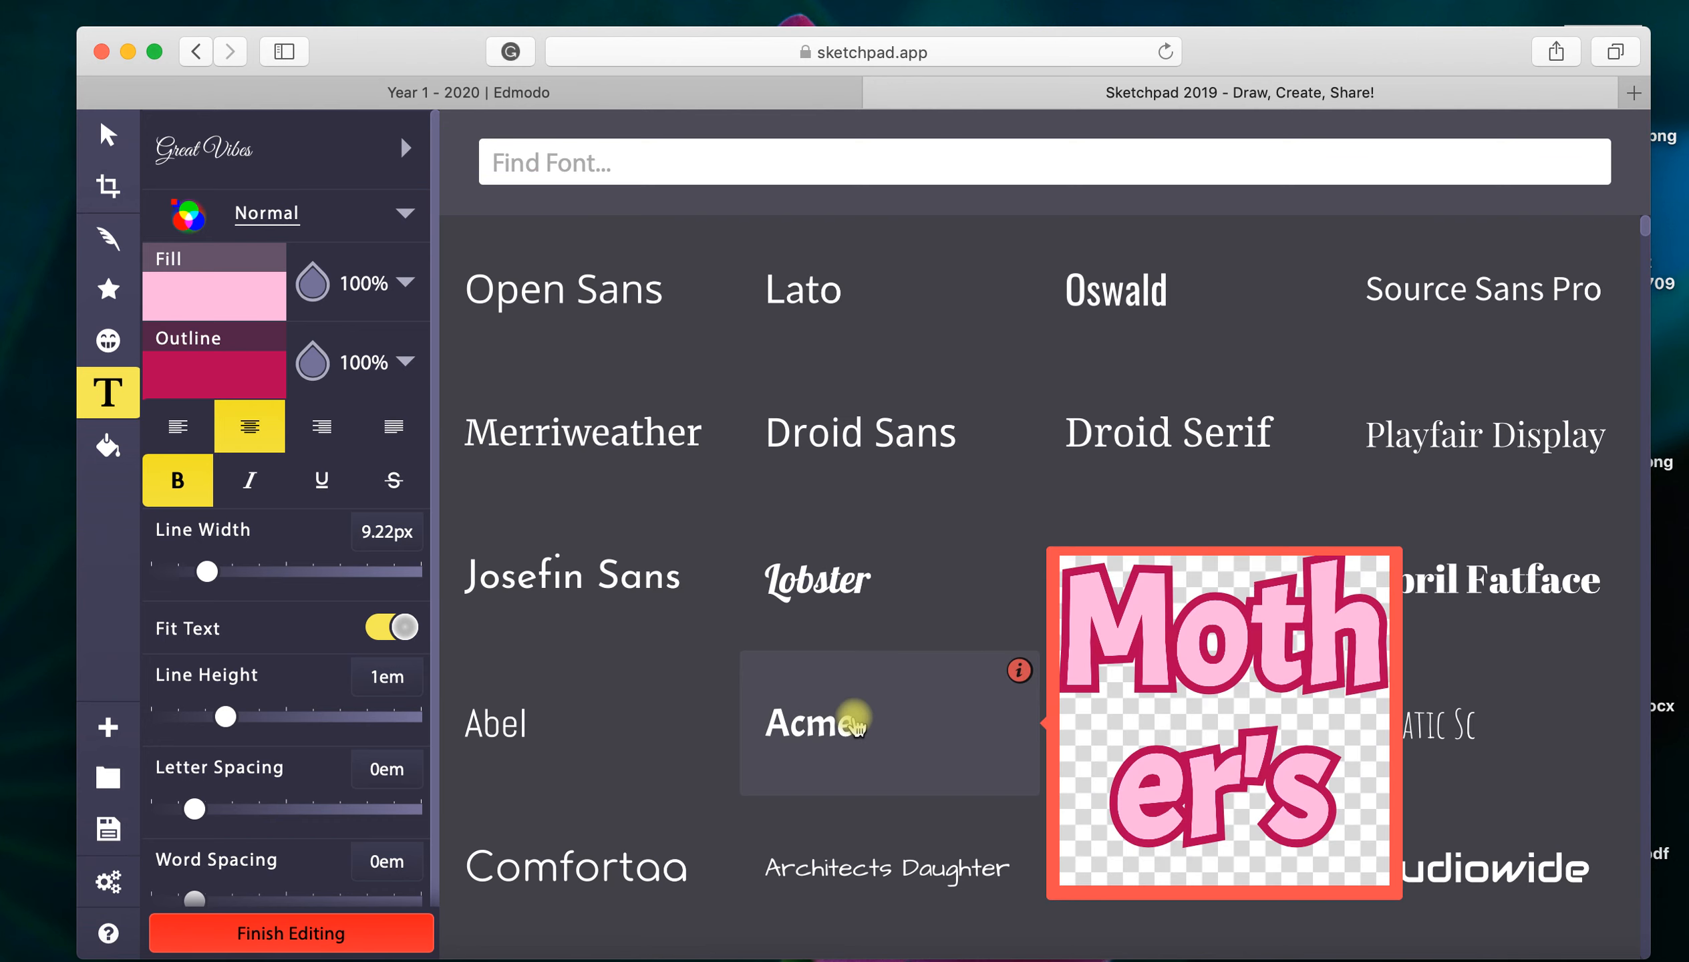
pyautogui.scroll(-3, 855, 721)
pyautogui.scroll(-5, 855, 721)
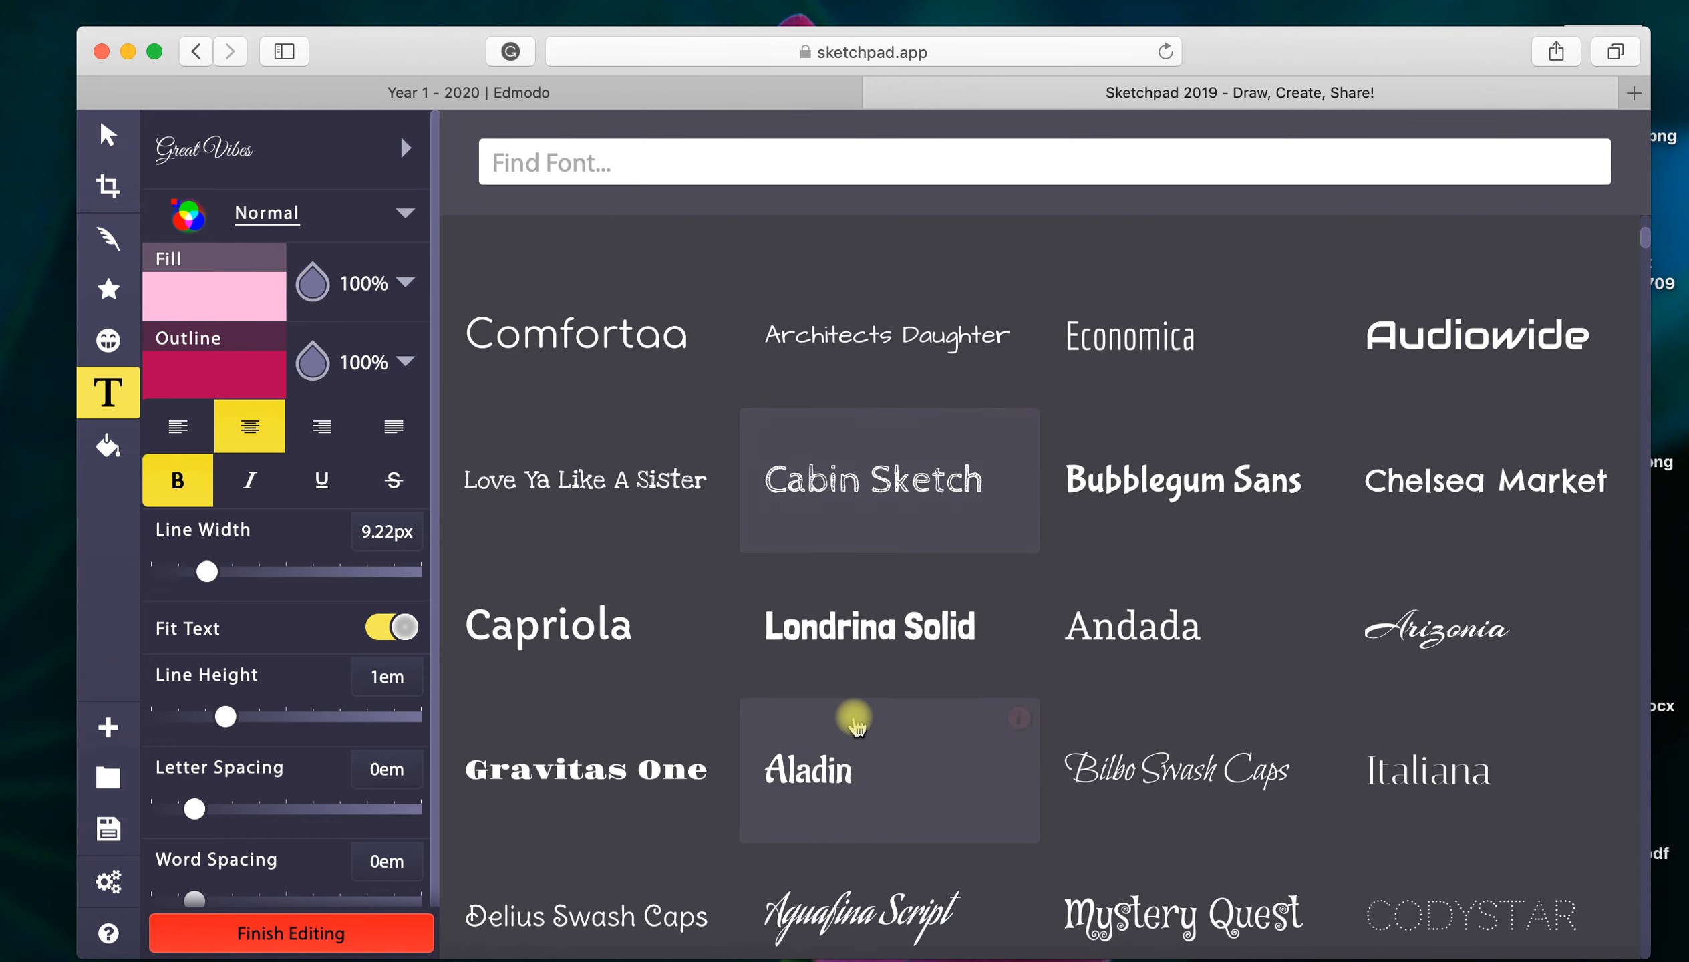
pyautogui.scroll(-3, 855, 720)
pyautogui.scroll(-4, 855, 721)
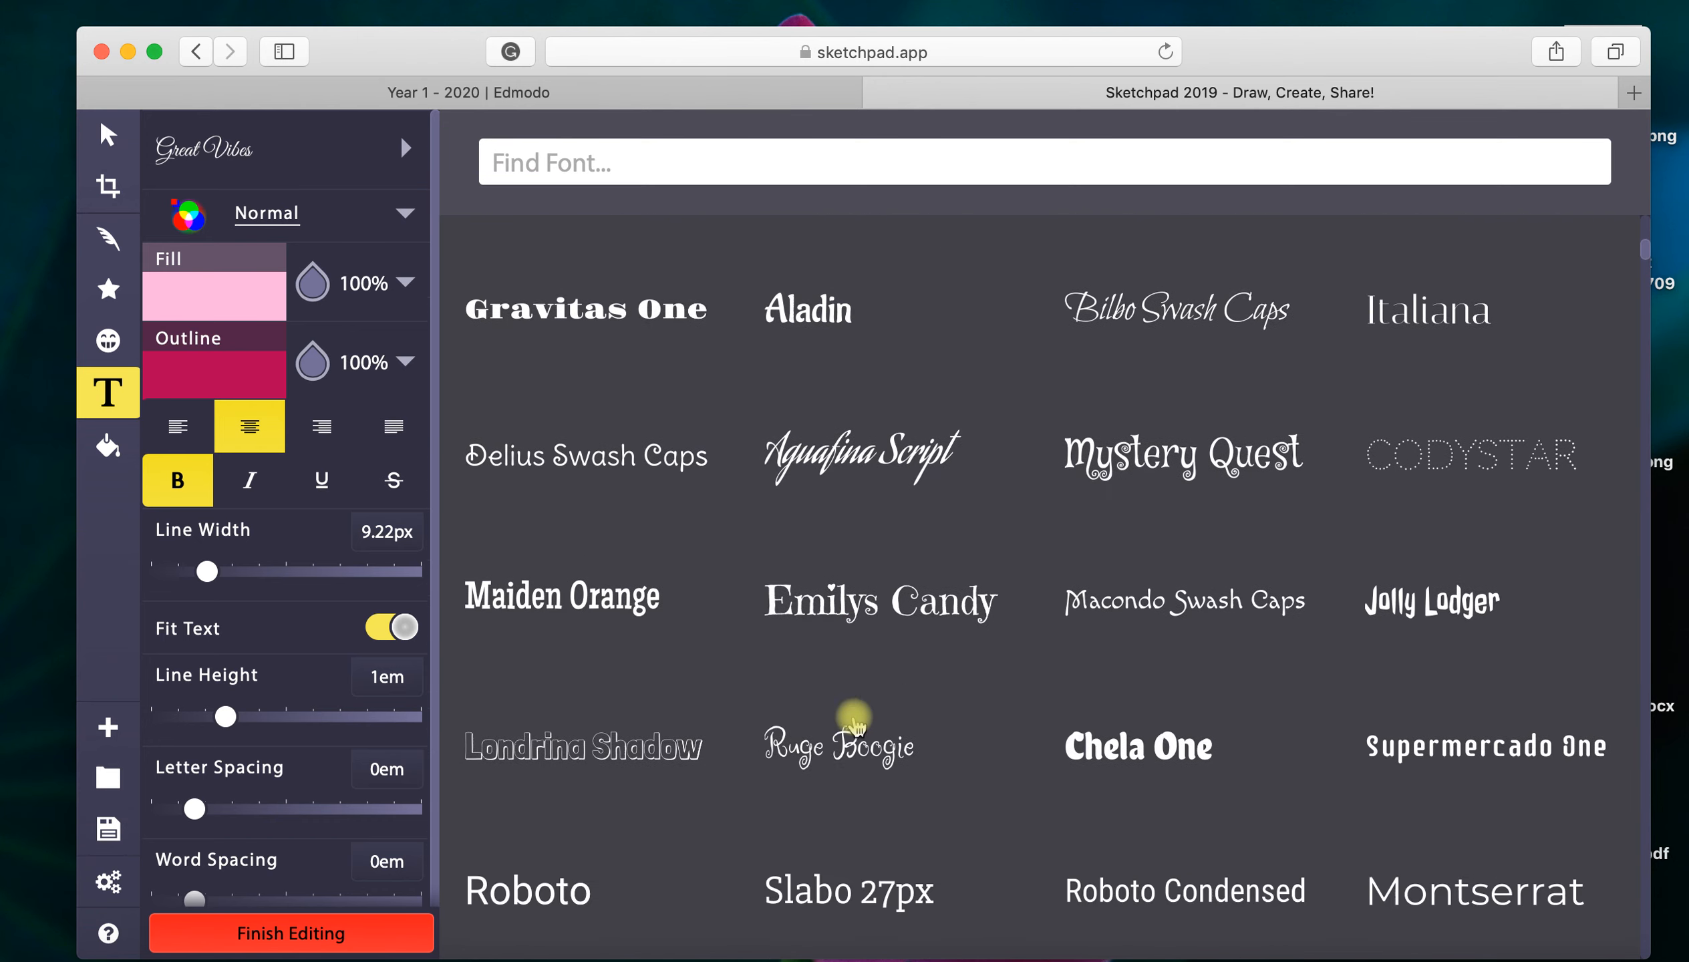
pyautogui.scroll(-4, 857, 726)
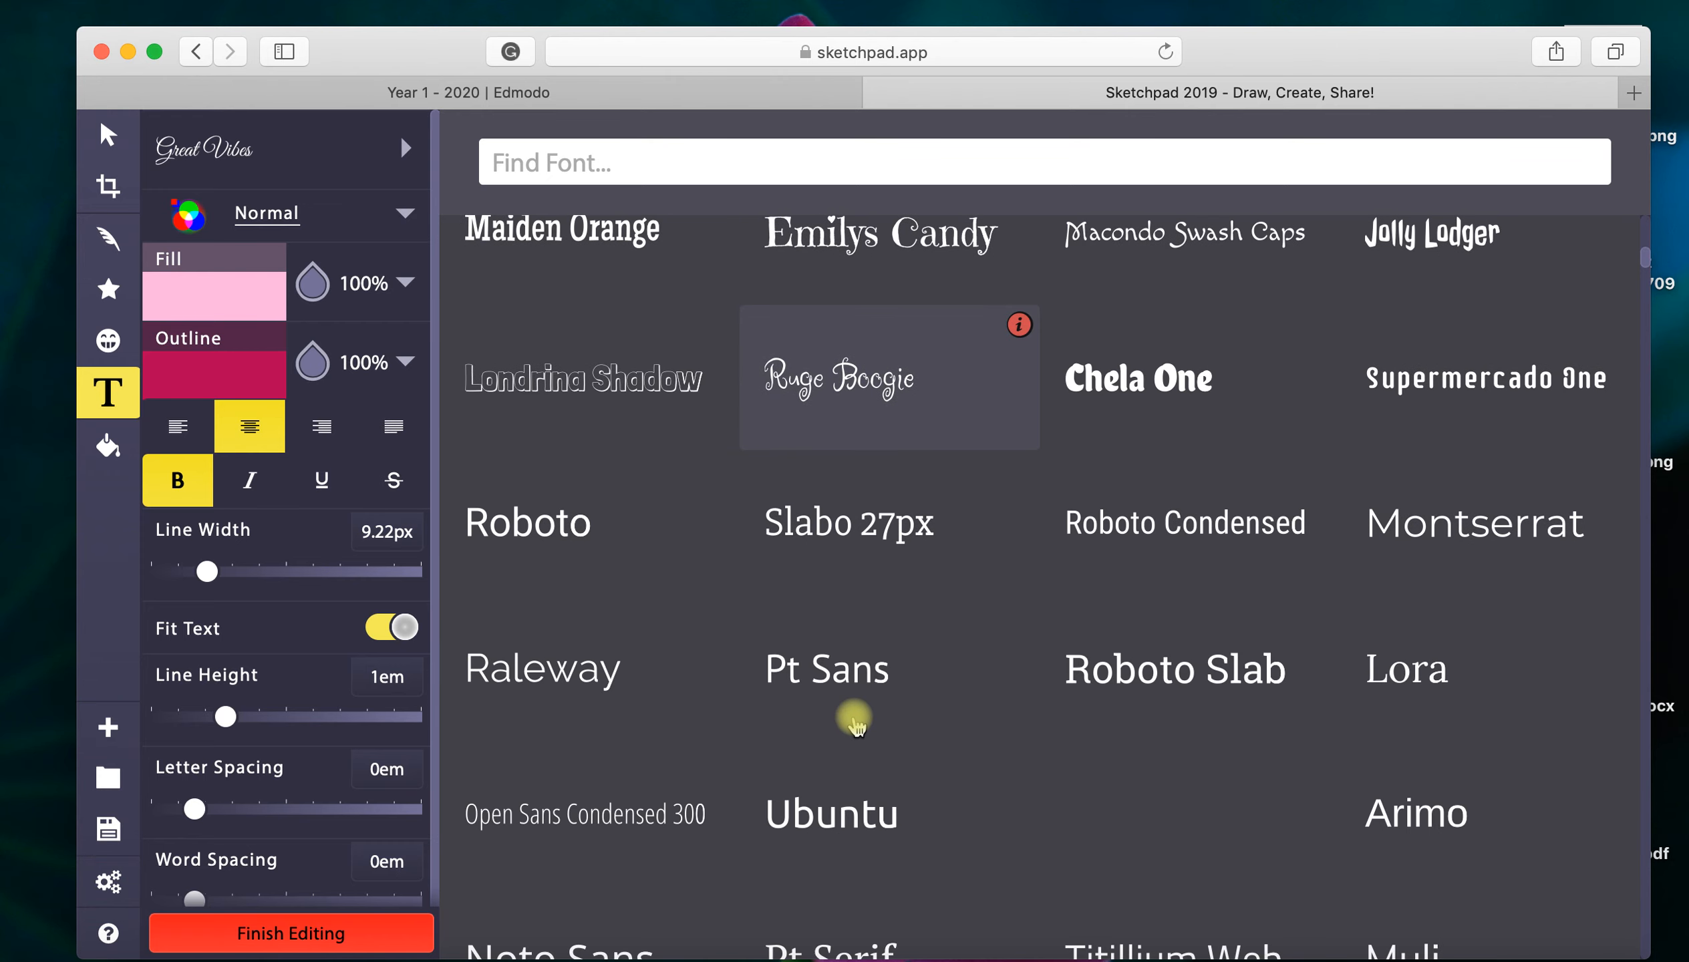
pyautogui.scroll(-12, 857, 725)
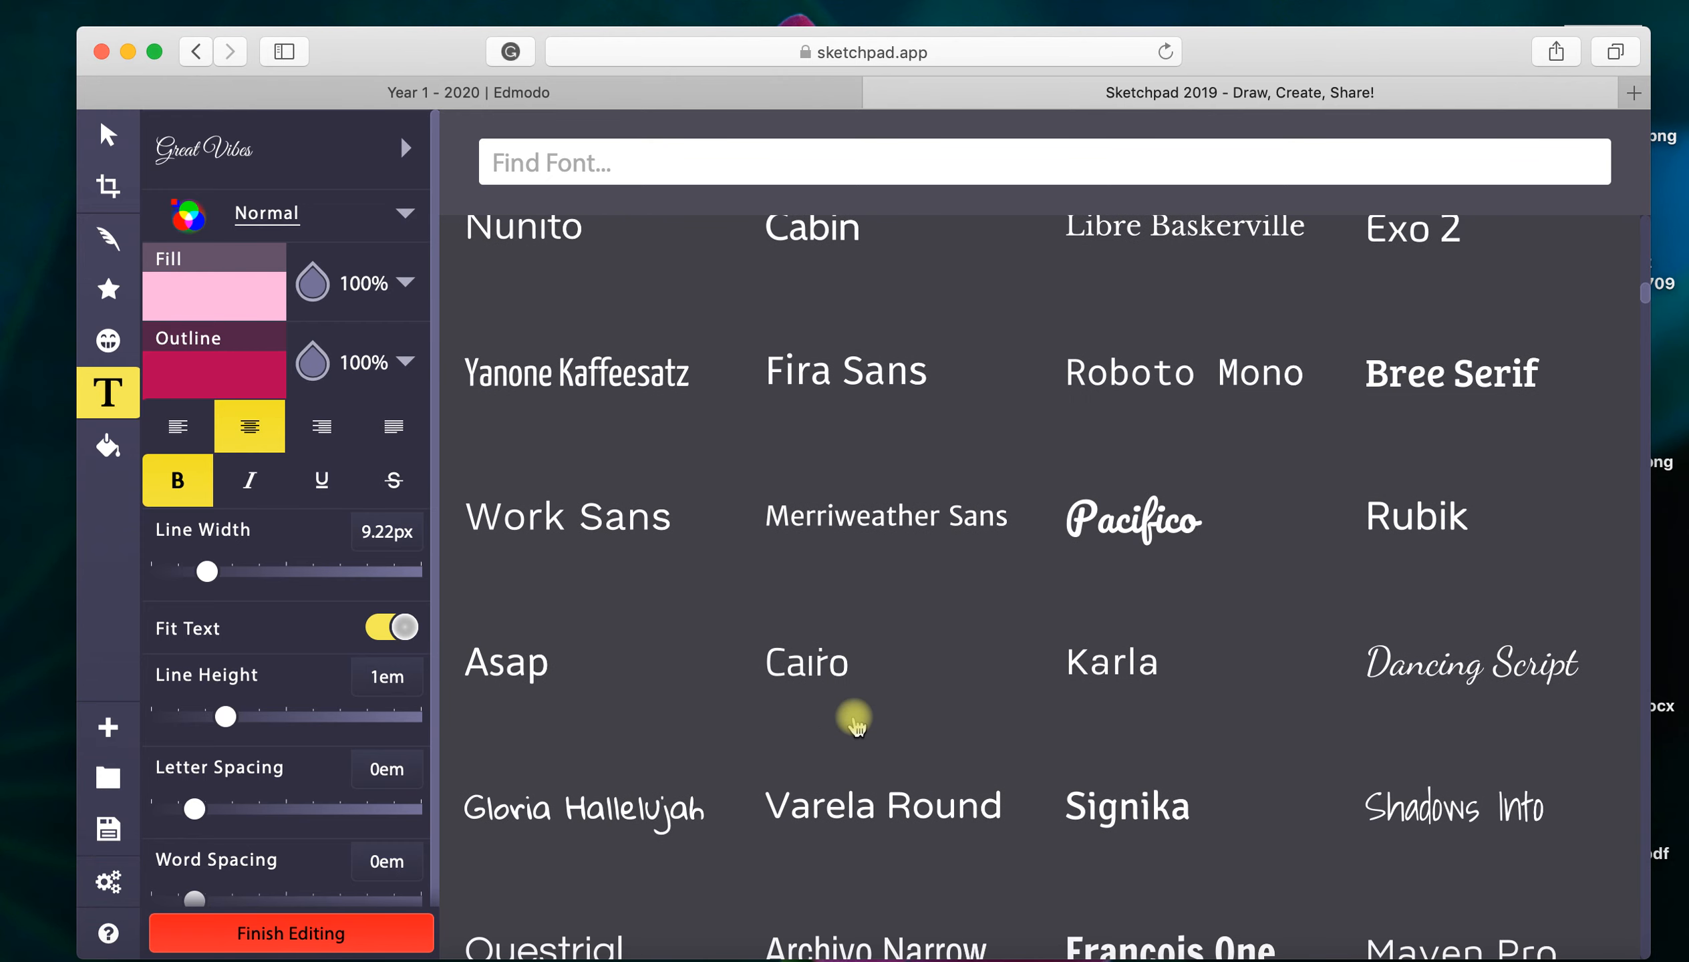
pyautogui.scroll(-4, 856, 721)
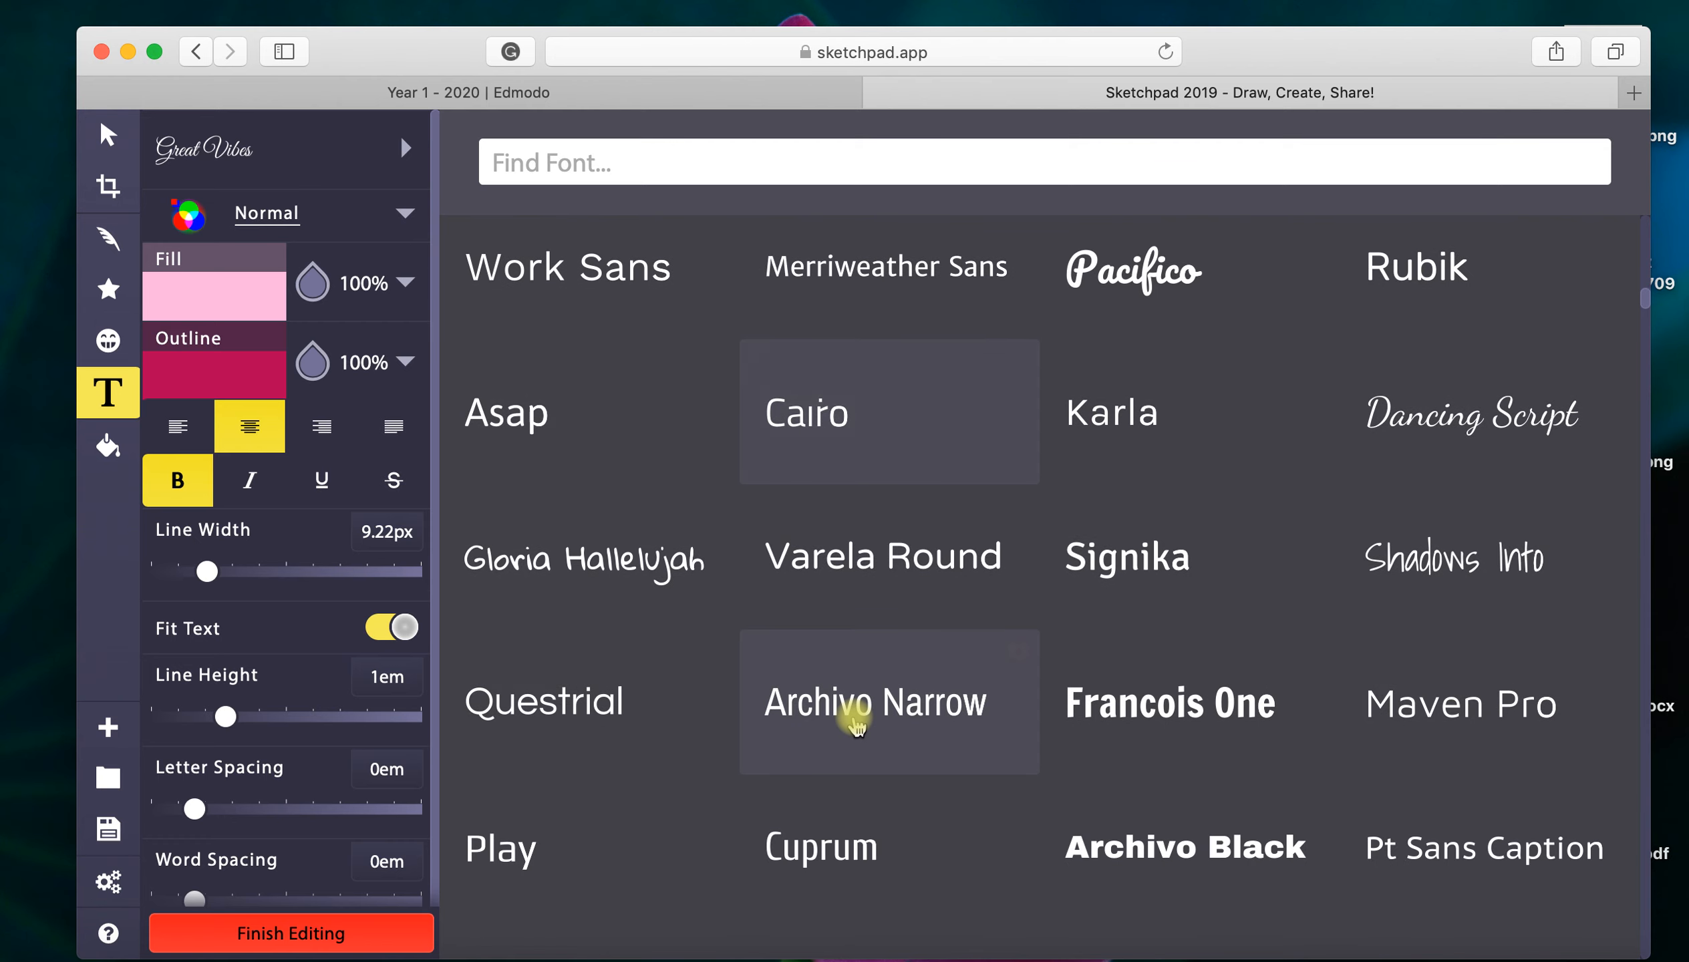
pyautogui.scroll(-4, 856, 722)
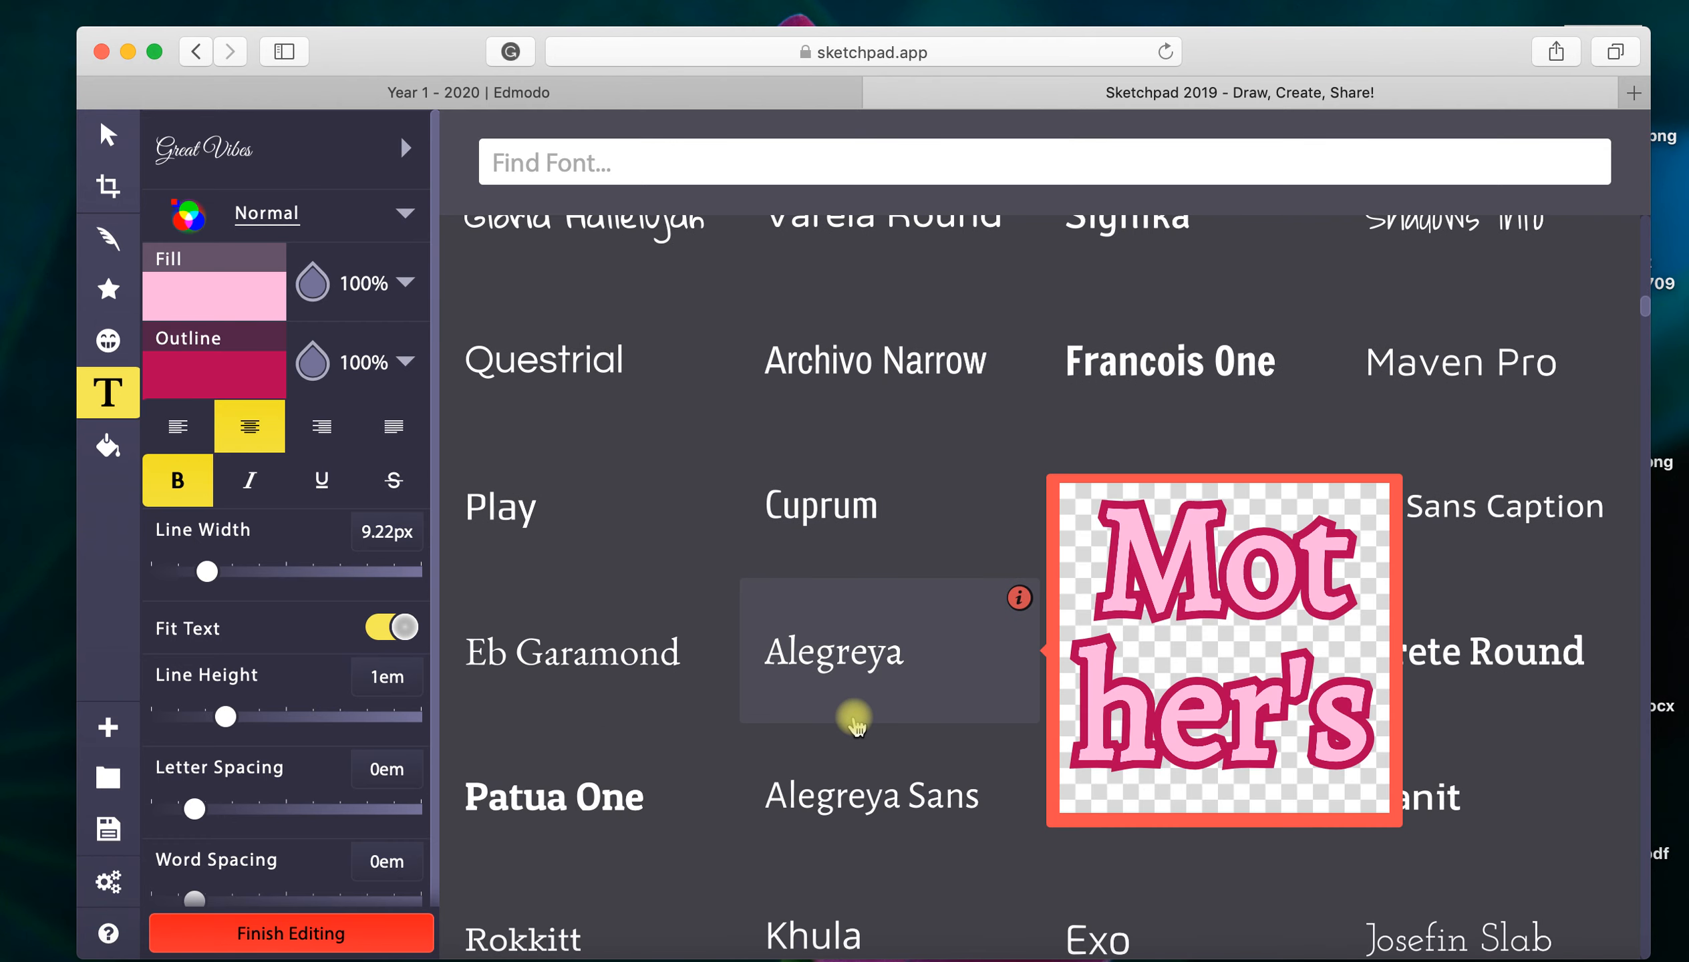
pyautogui.scroll(-4, 856, 722)
pyautogui.scroll(-5, 857, 725)
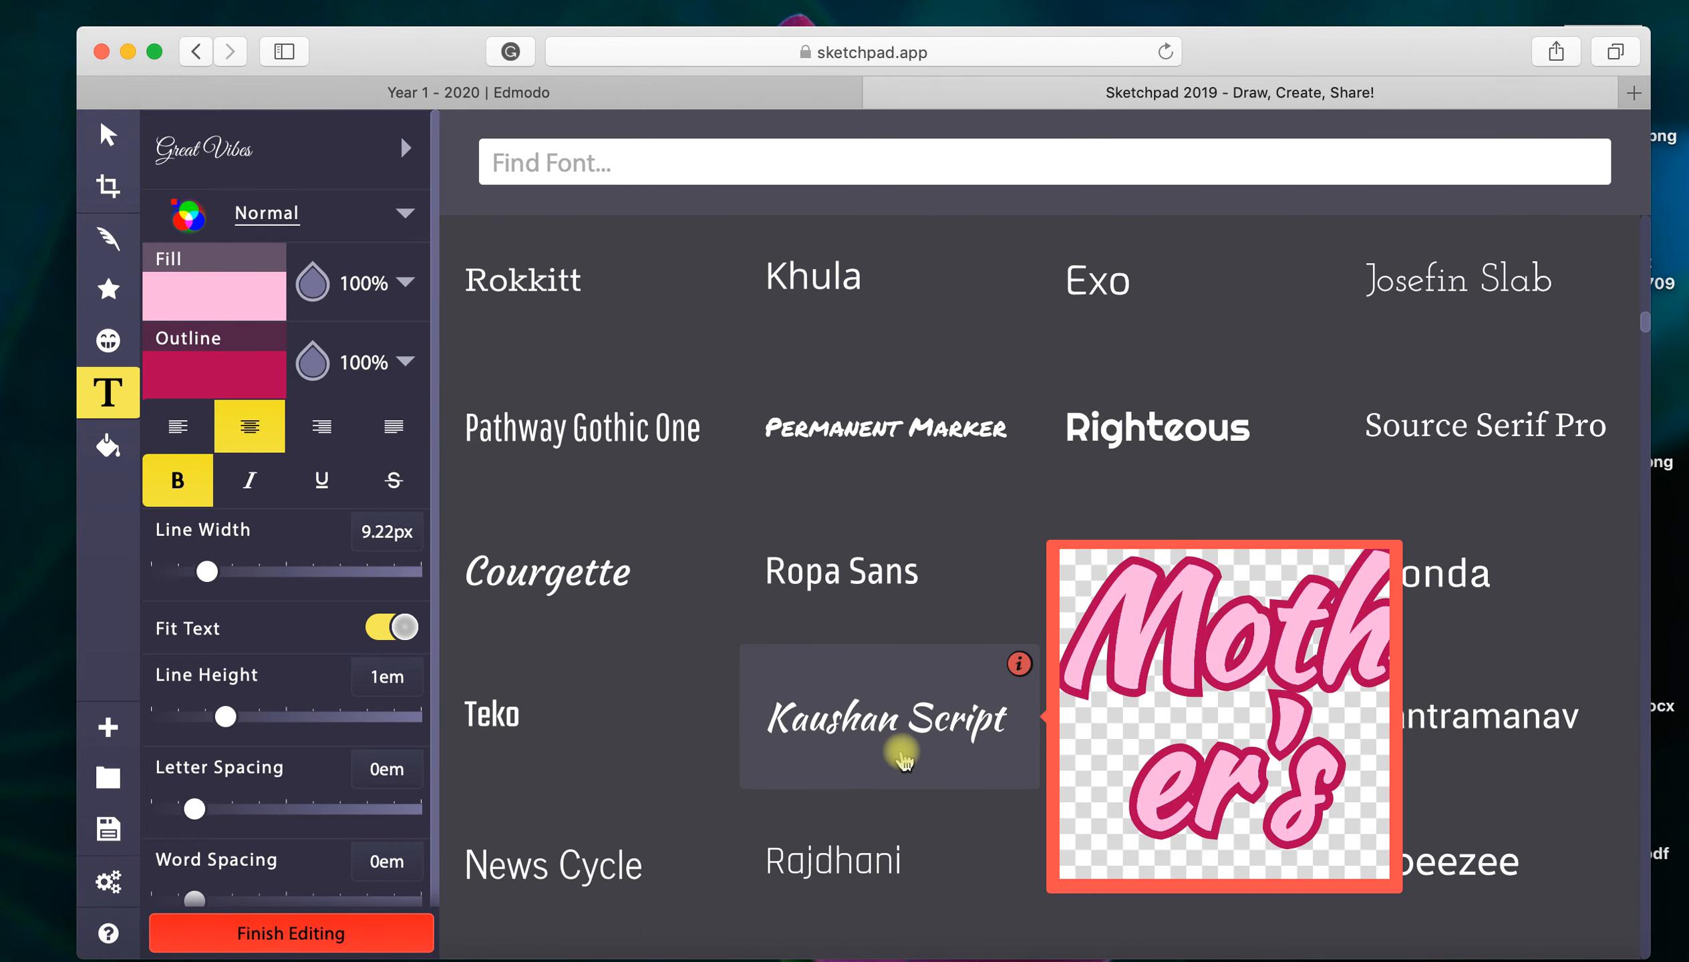
pyautogui.click(898, 727)
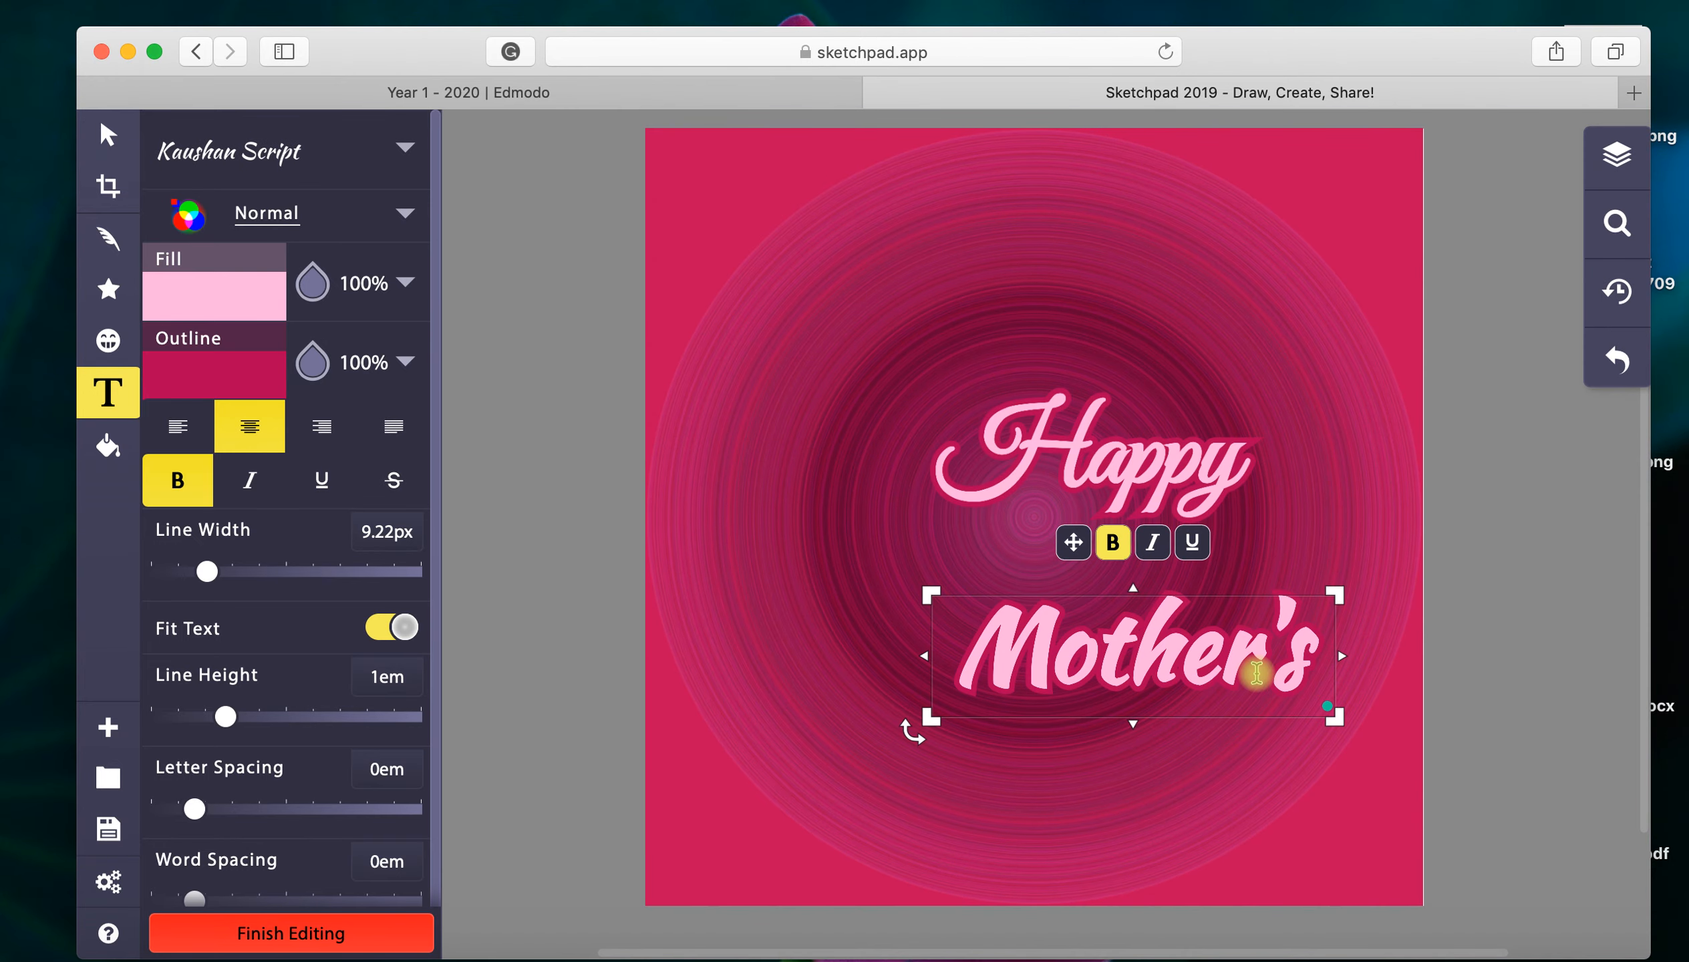
pyautogui.click(1137, 473)
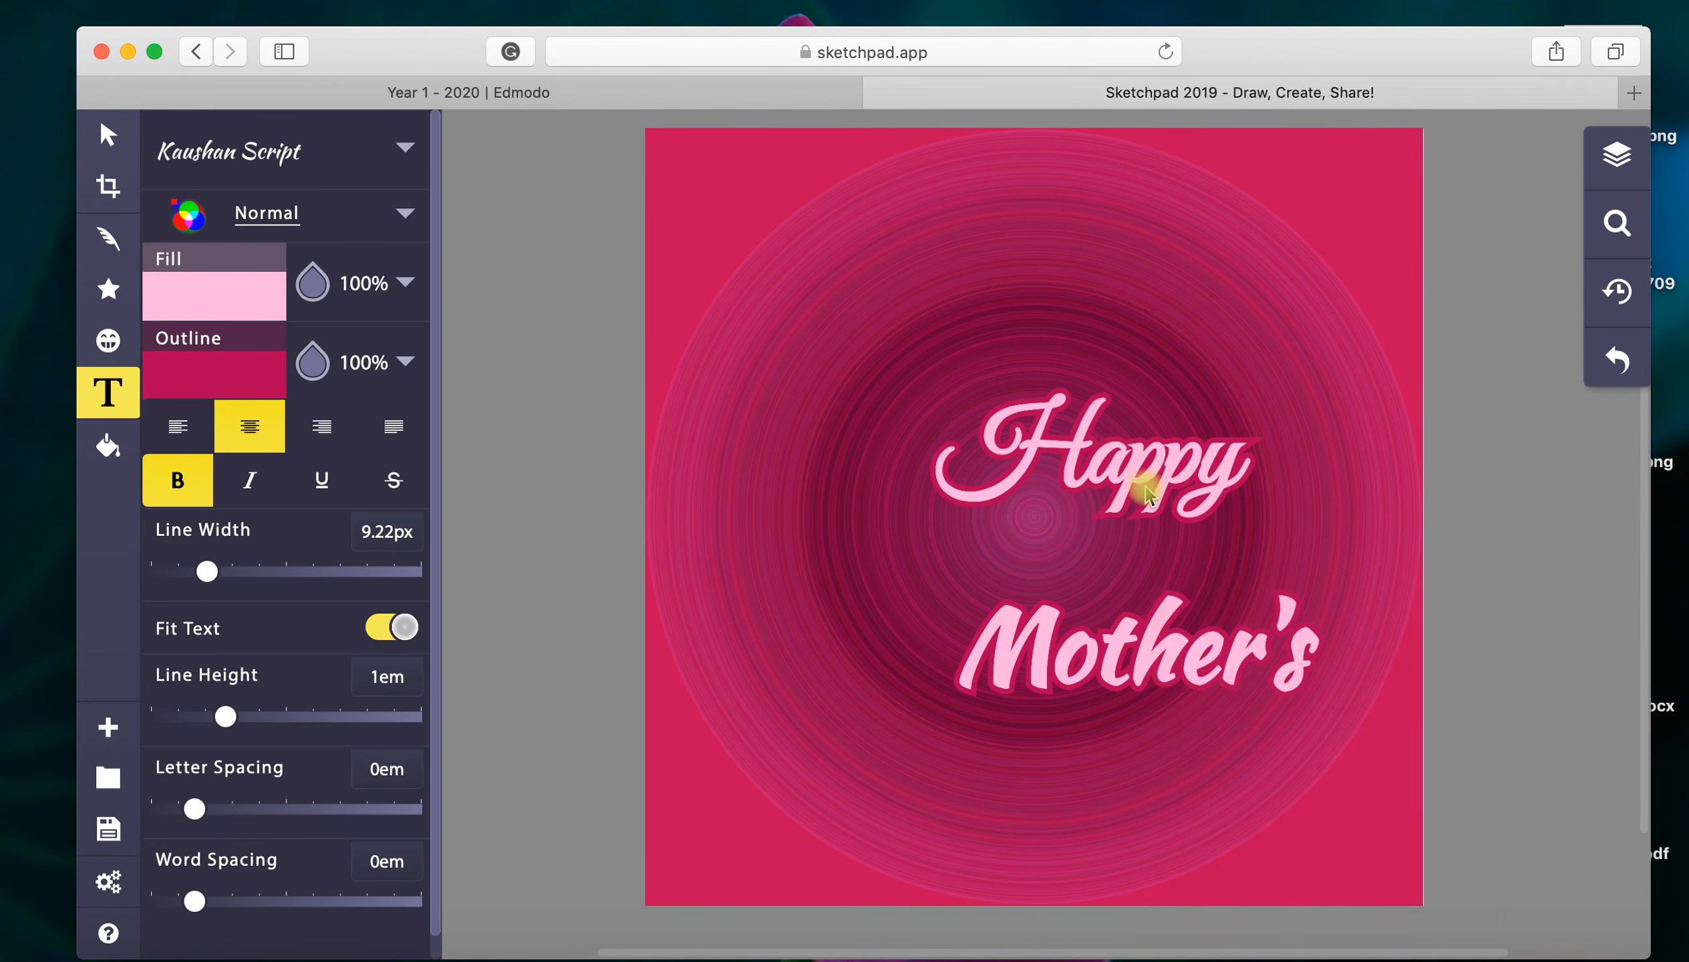
# Step: Try the Dancing Script font on the word Happy
pyautogui.click(108, 139)
pyautogui.click(1058, 447)
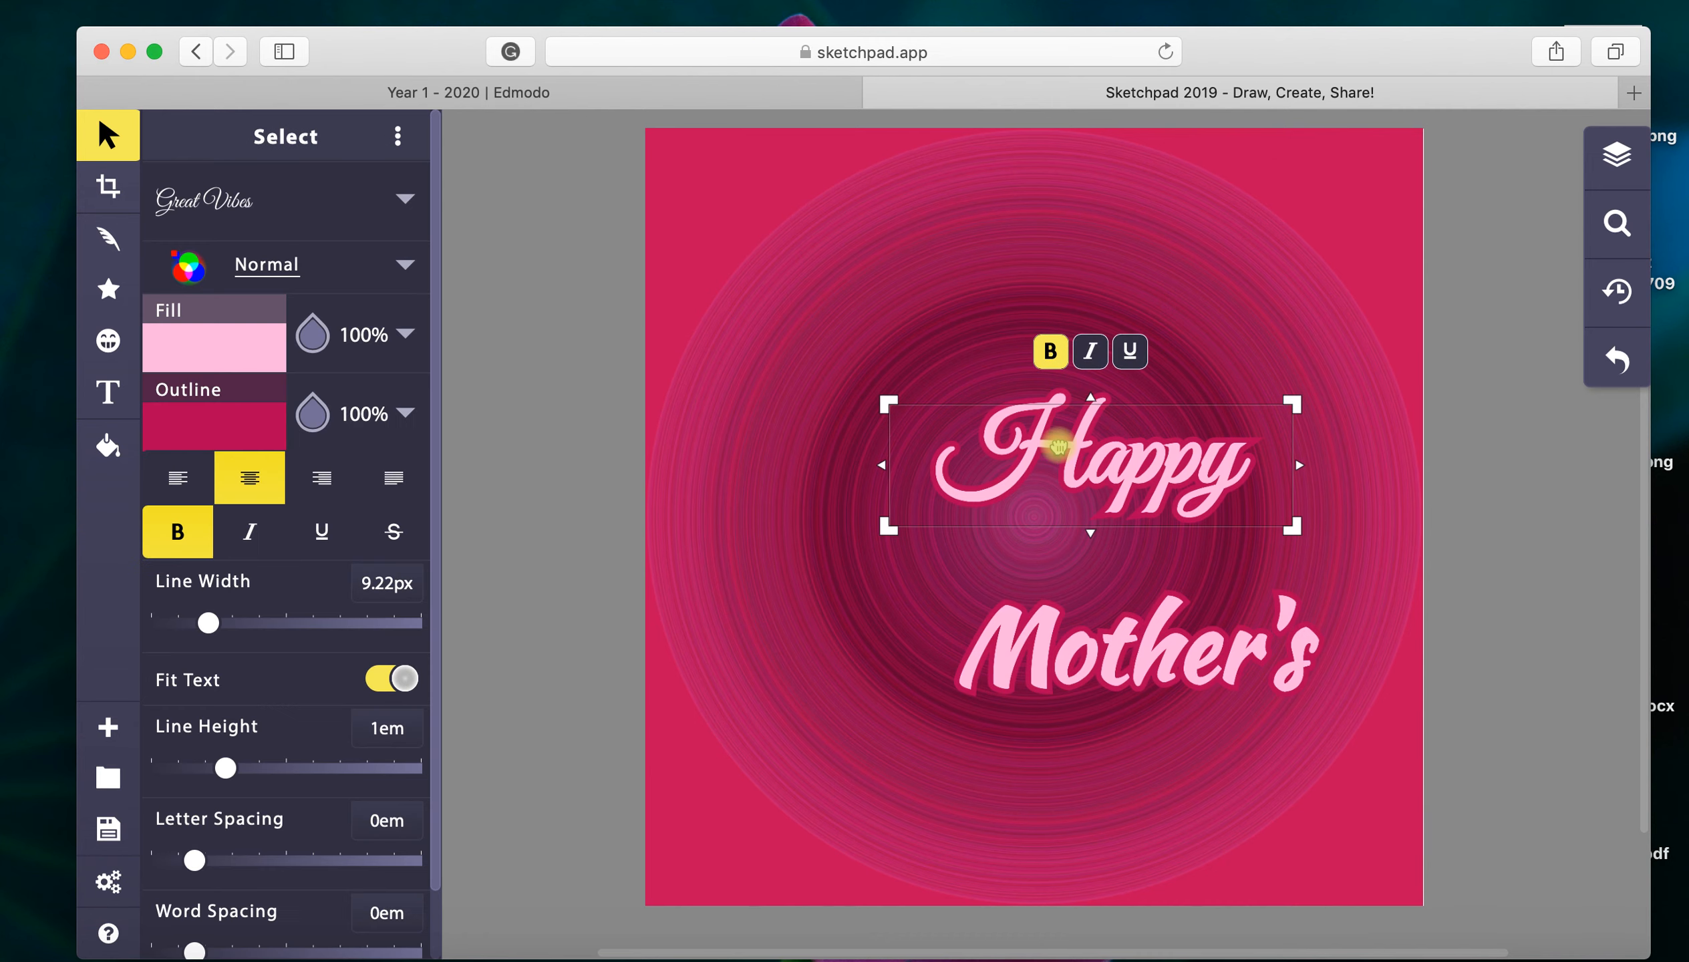
pyautogui.click(401, 198)
pyautogui.scroll(-2, 937, 774)
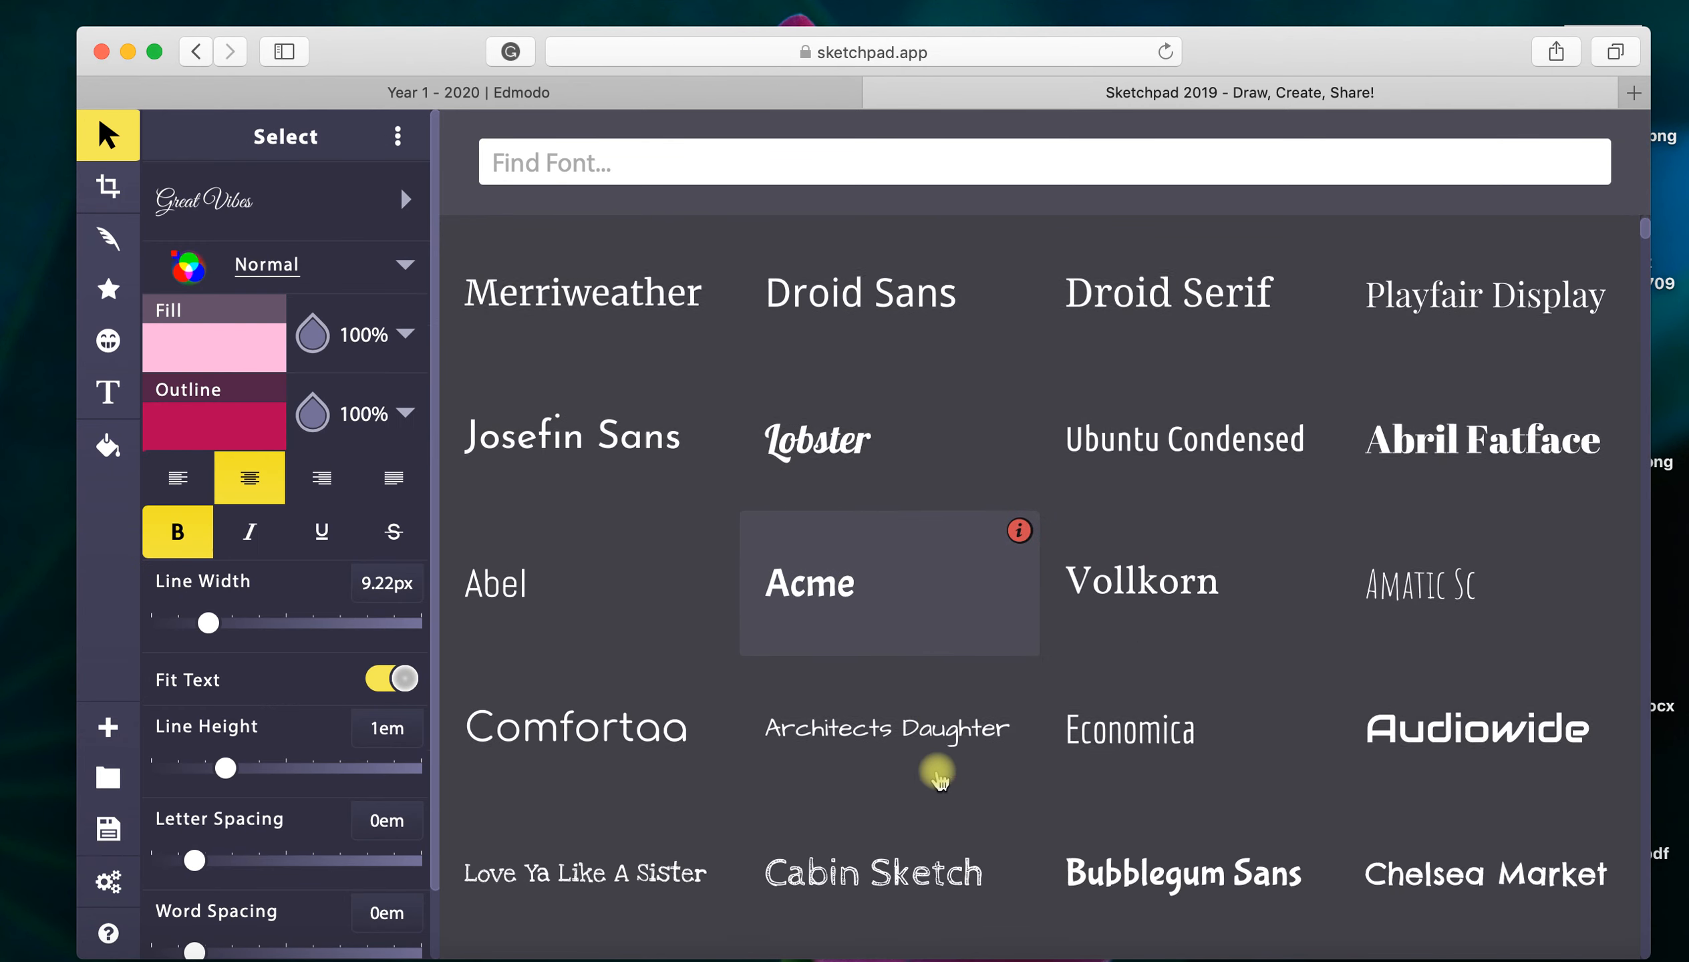
pyautogui.scroll(-8, 938, 777)
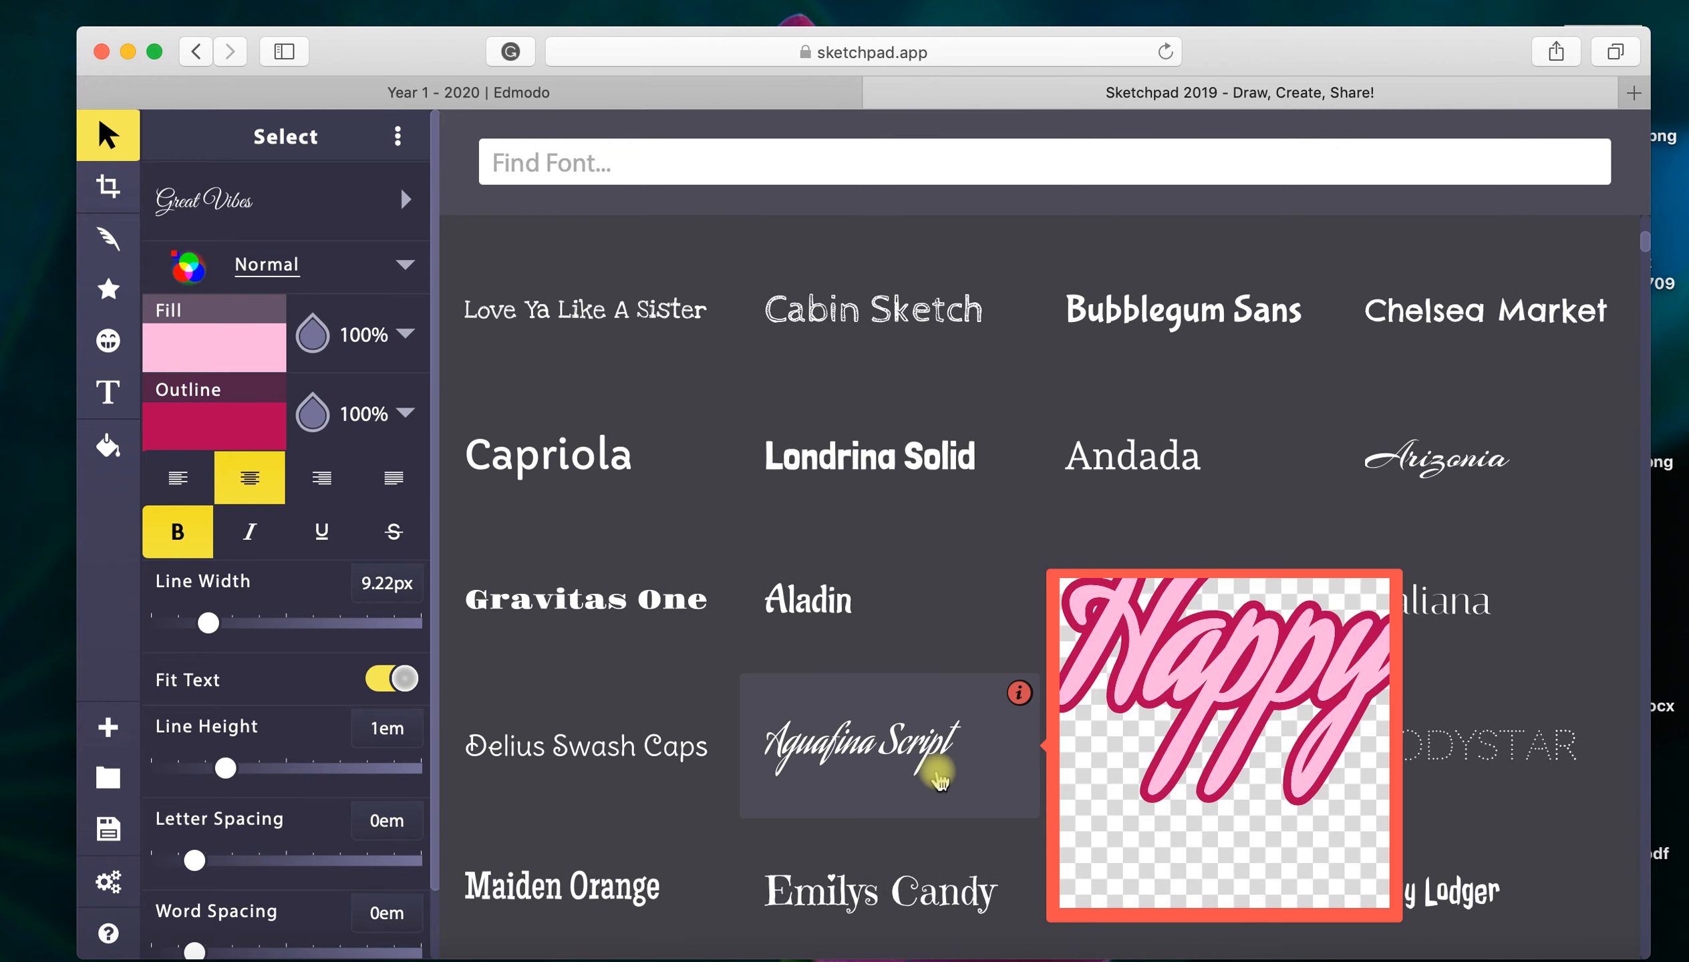
pyautogui.scroll(-5, 938, 777)
pyautogui.scroll(-5, 938, 777)
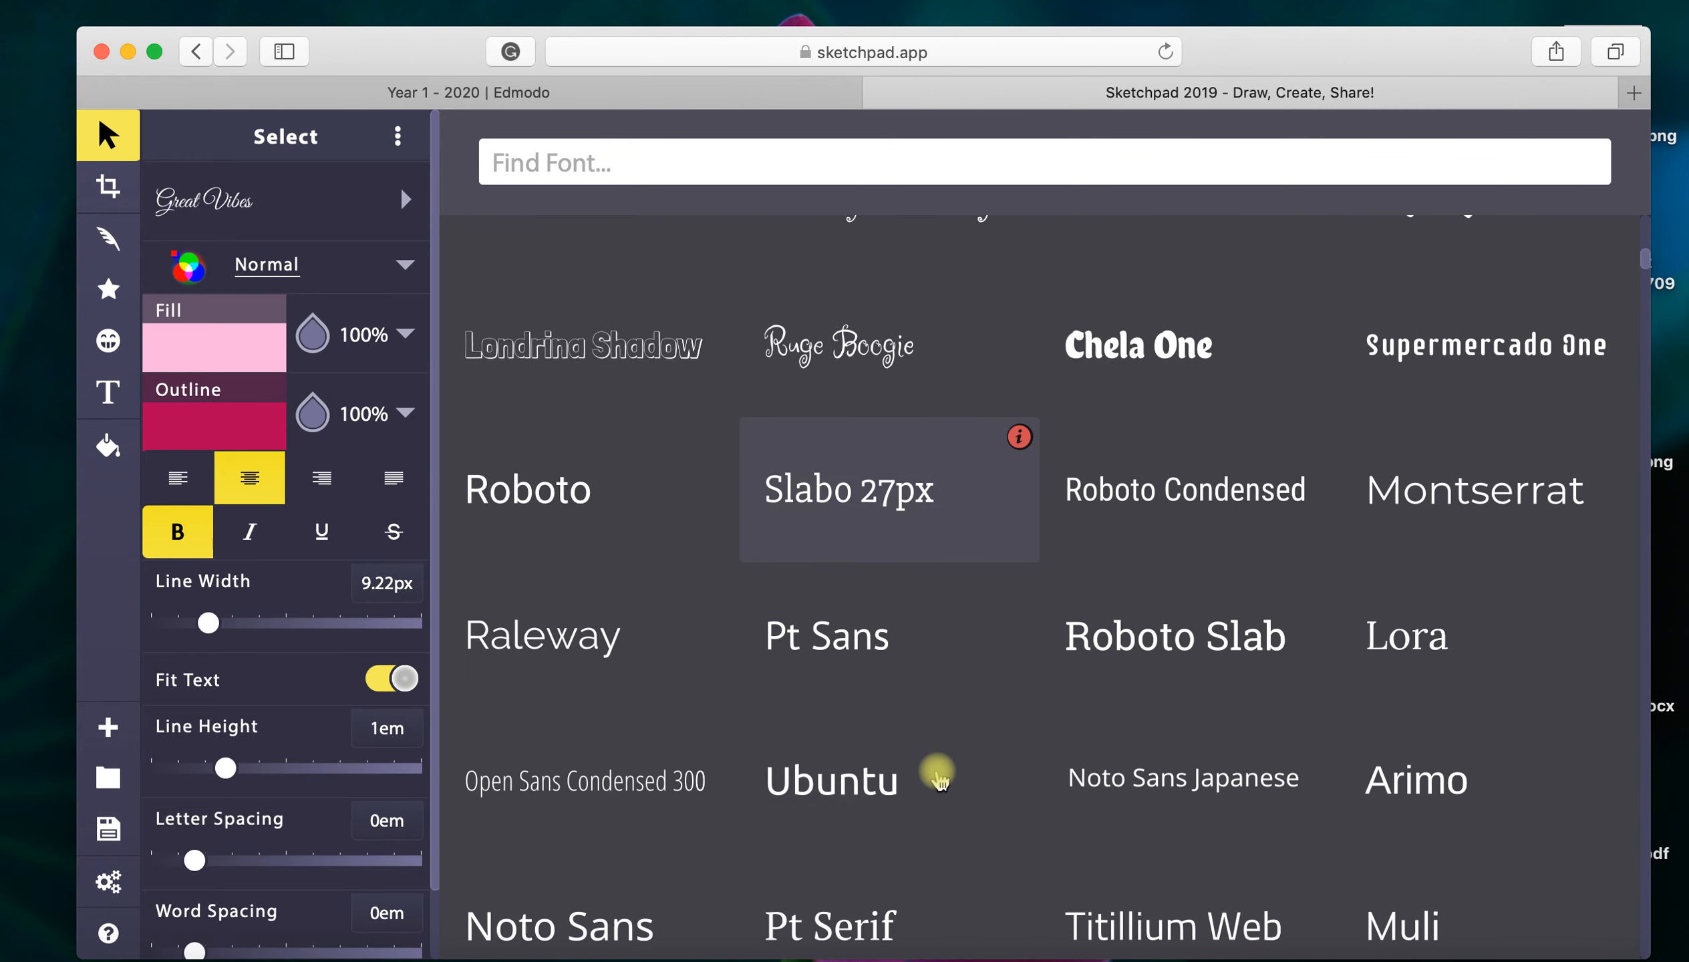
pyautogui.scroll(-4, 937, 777)
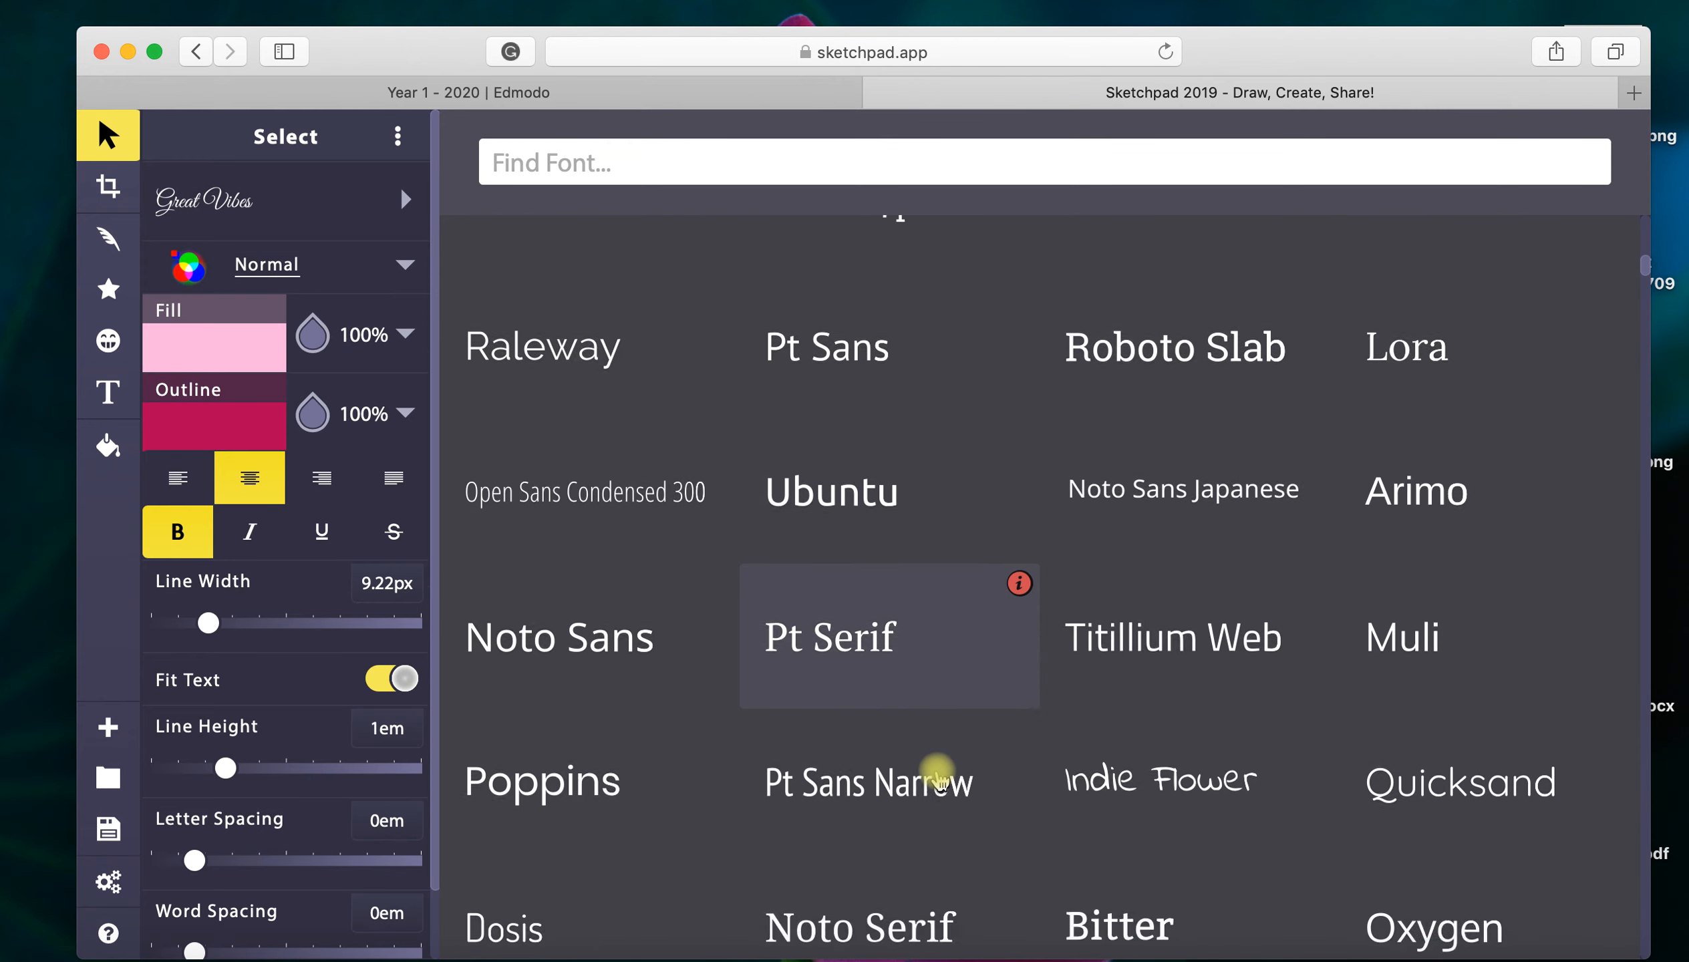
pyautogui.scroll(-6, 938, 779)
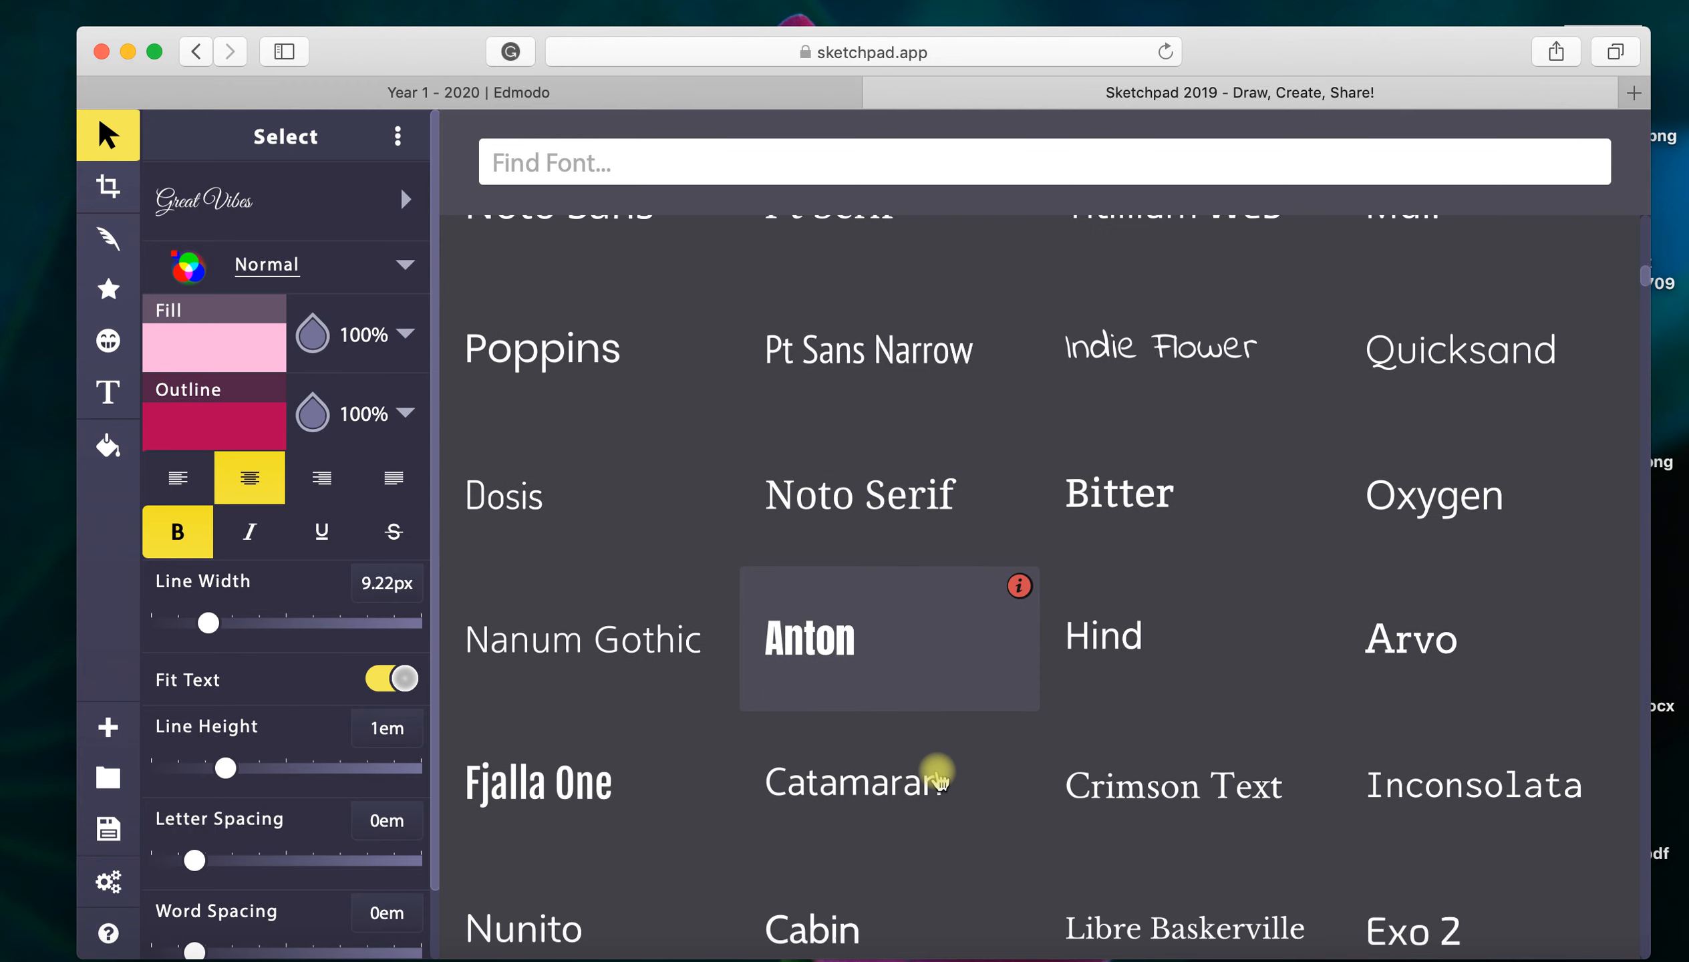
pyautogui.scroll(-3, 939, 780)
pyautogui.scroll(-4, 939, 781)
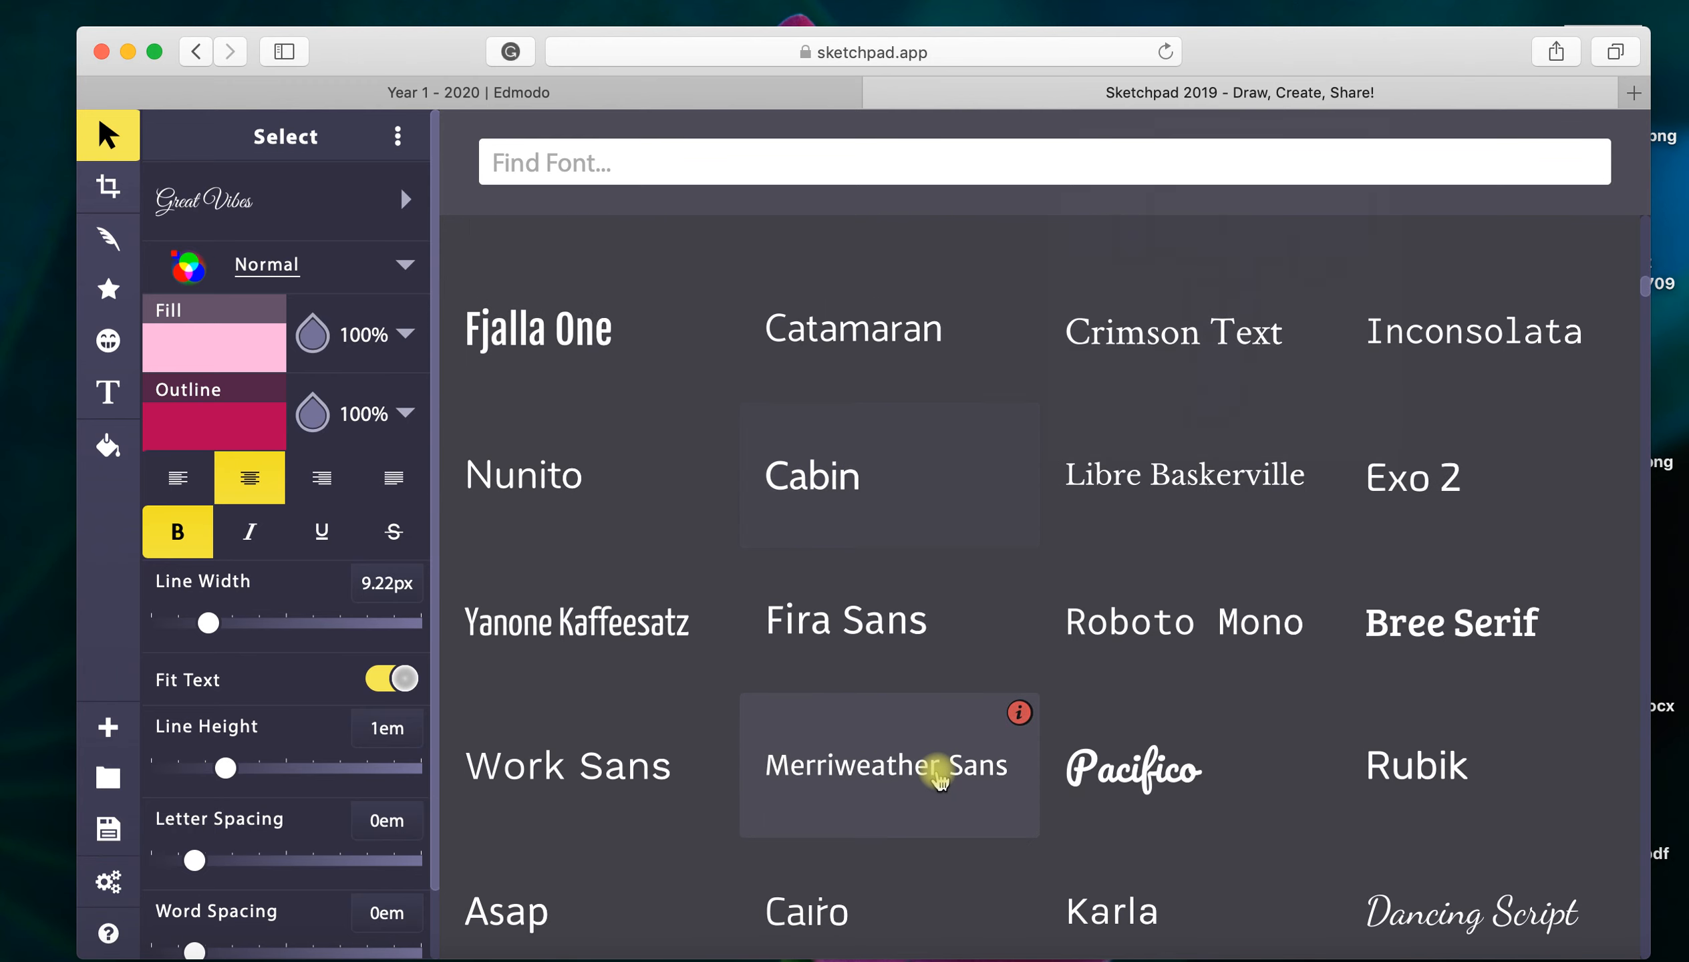
pyautogui.scroll(-2, 1234, 797)
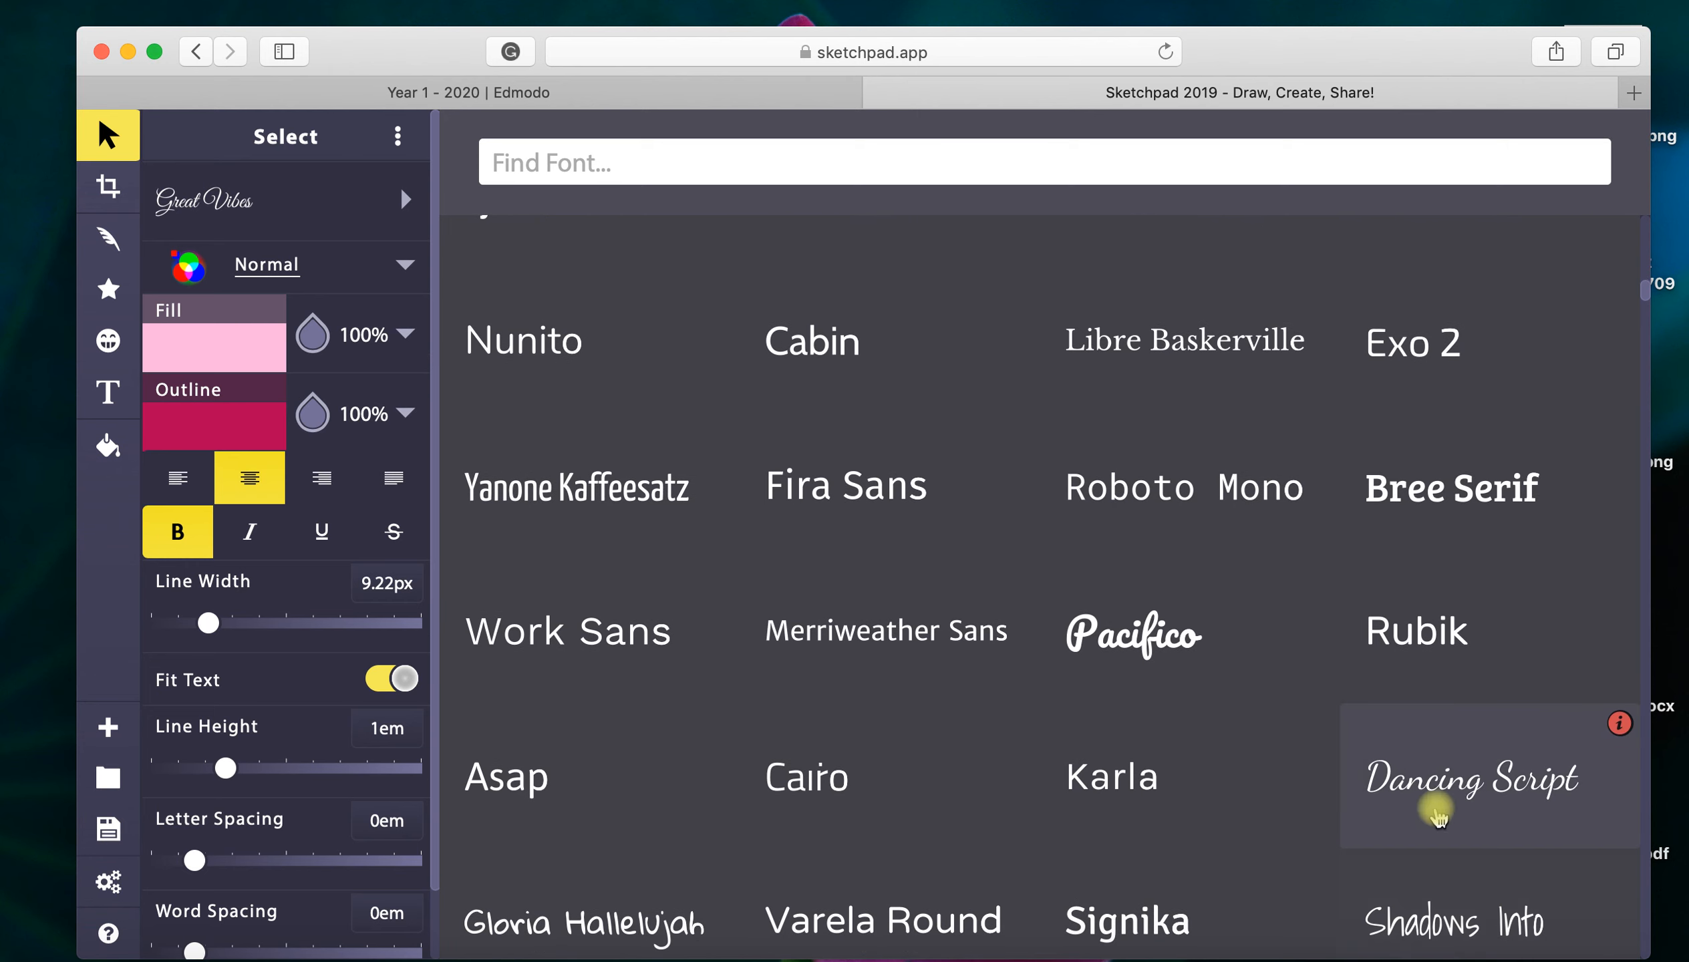
pyautogui.moveTo(1428, 780)
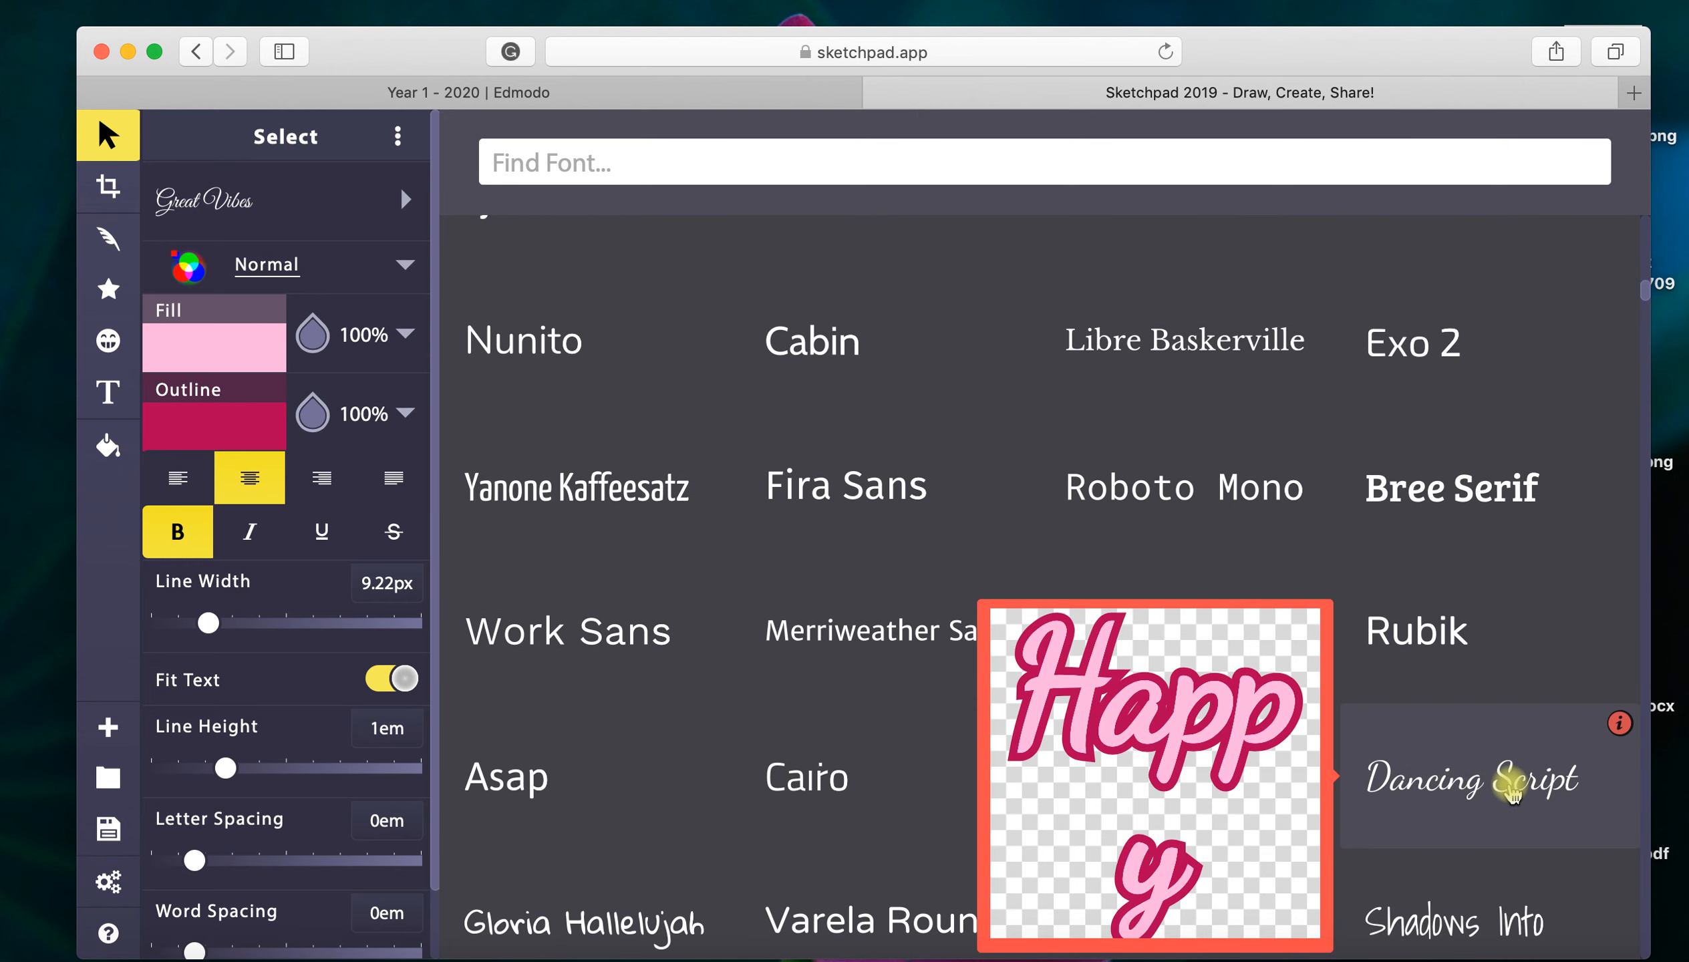
pyautogui.click(1512, 793)
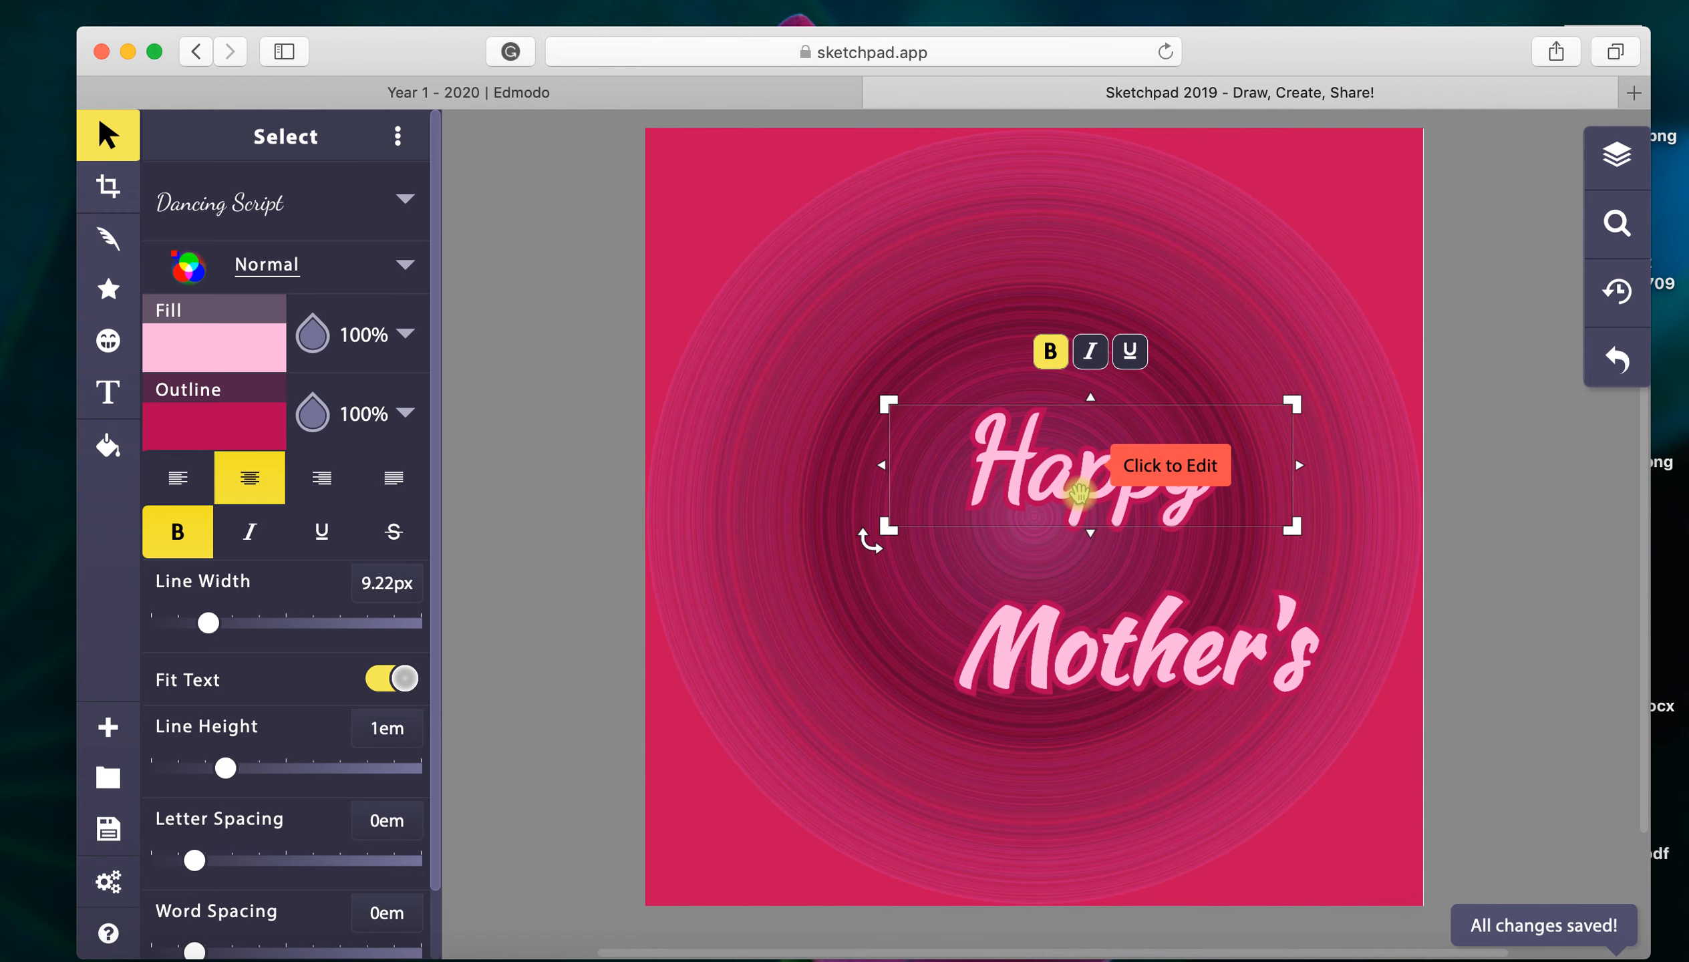
# Step: Change the font of the word Happy to Bilbo Swash Caps
pyautogui.click(377, 205)
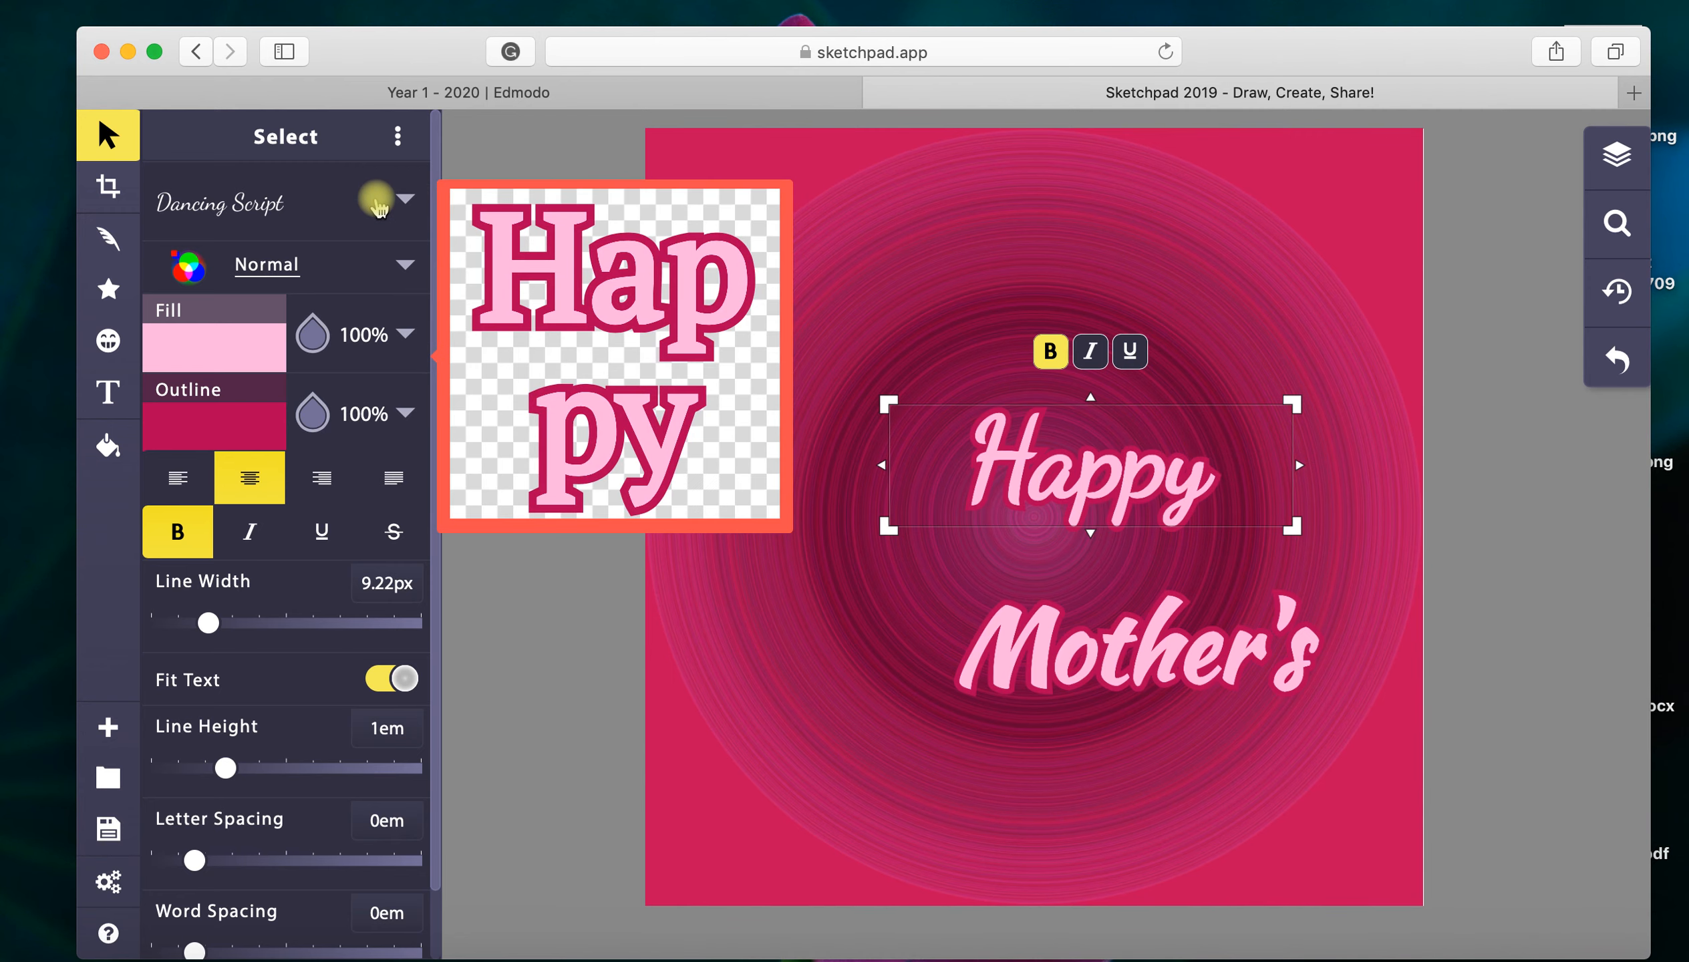
pyautogui.click(388, 204)
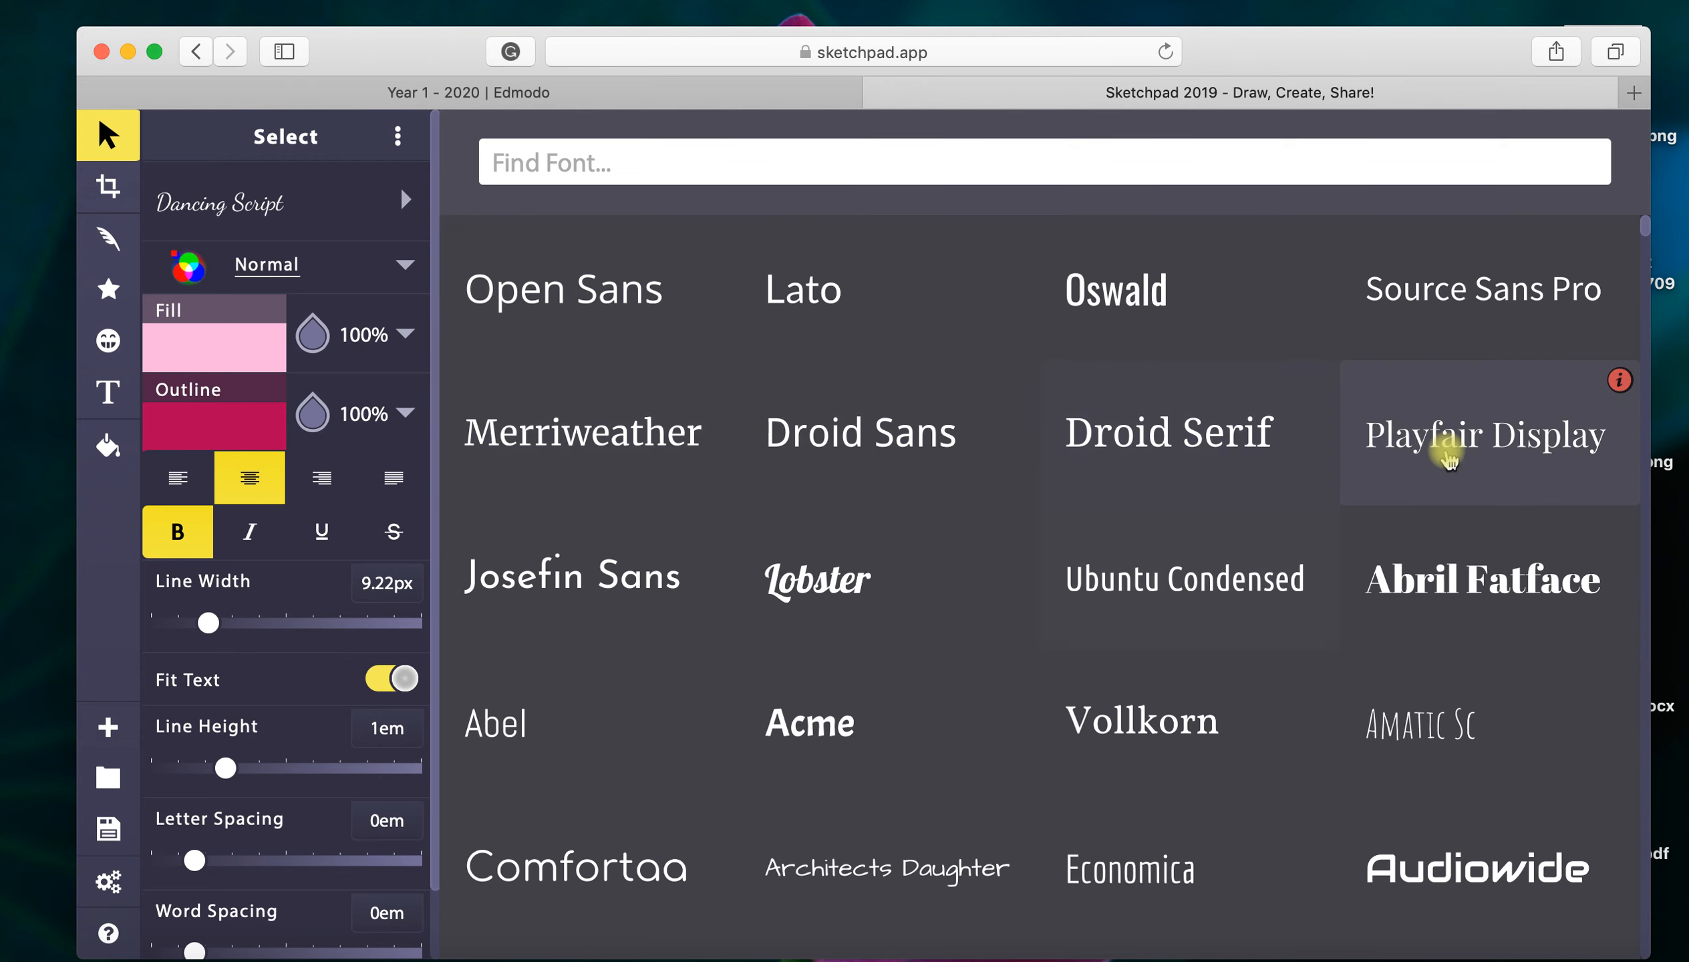
pyautogui.scroll(-5, 1398, 737)
pyautogui.scroll(-2, 1402, 737)
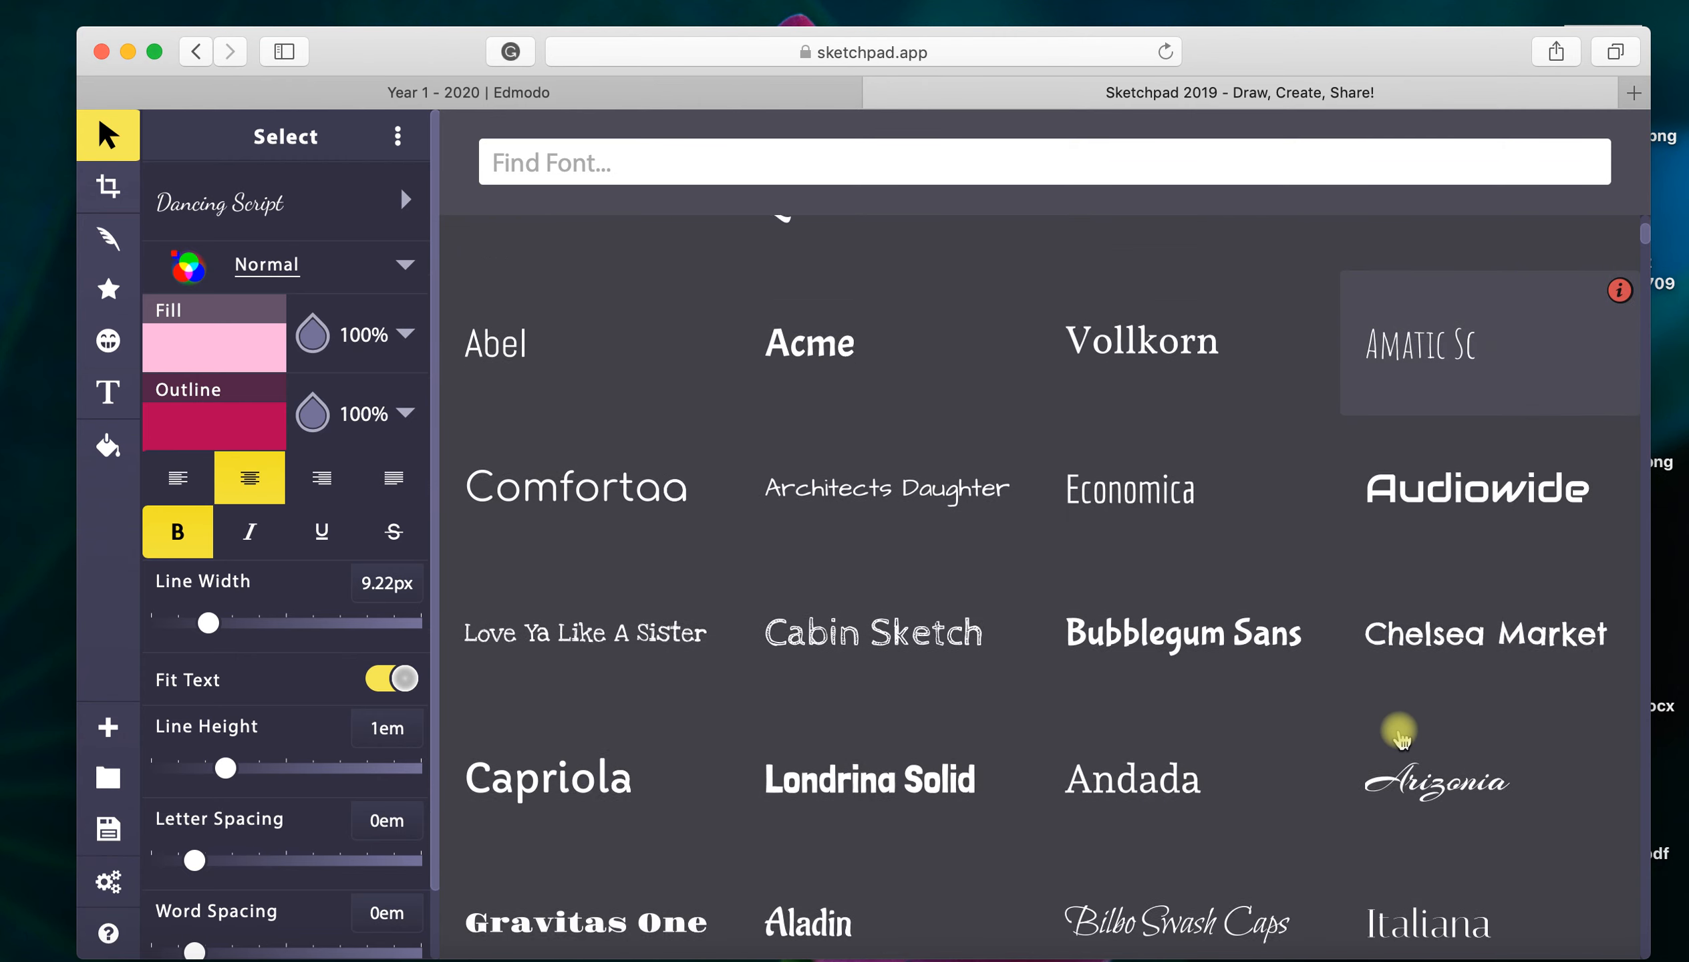
pyautogui.click(1197, 862)
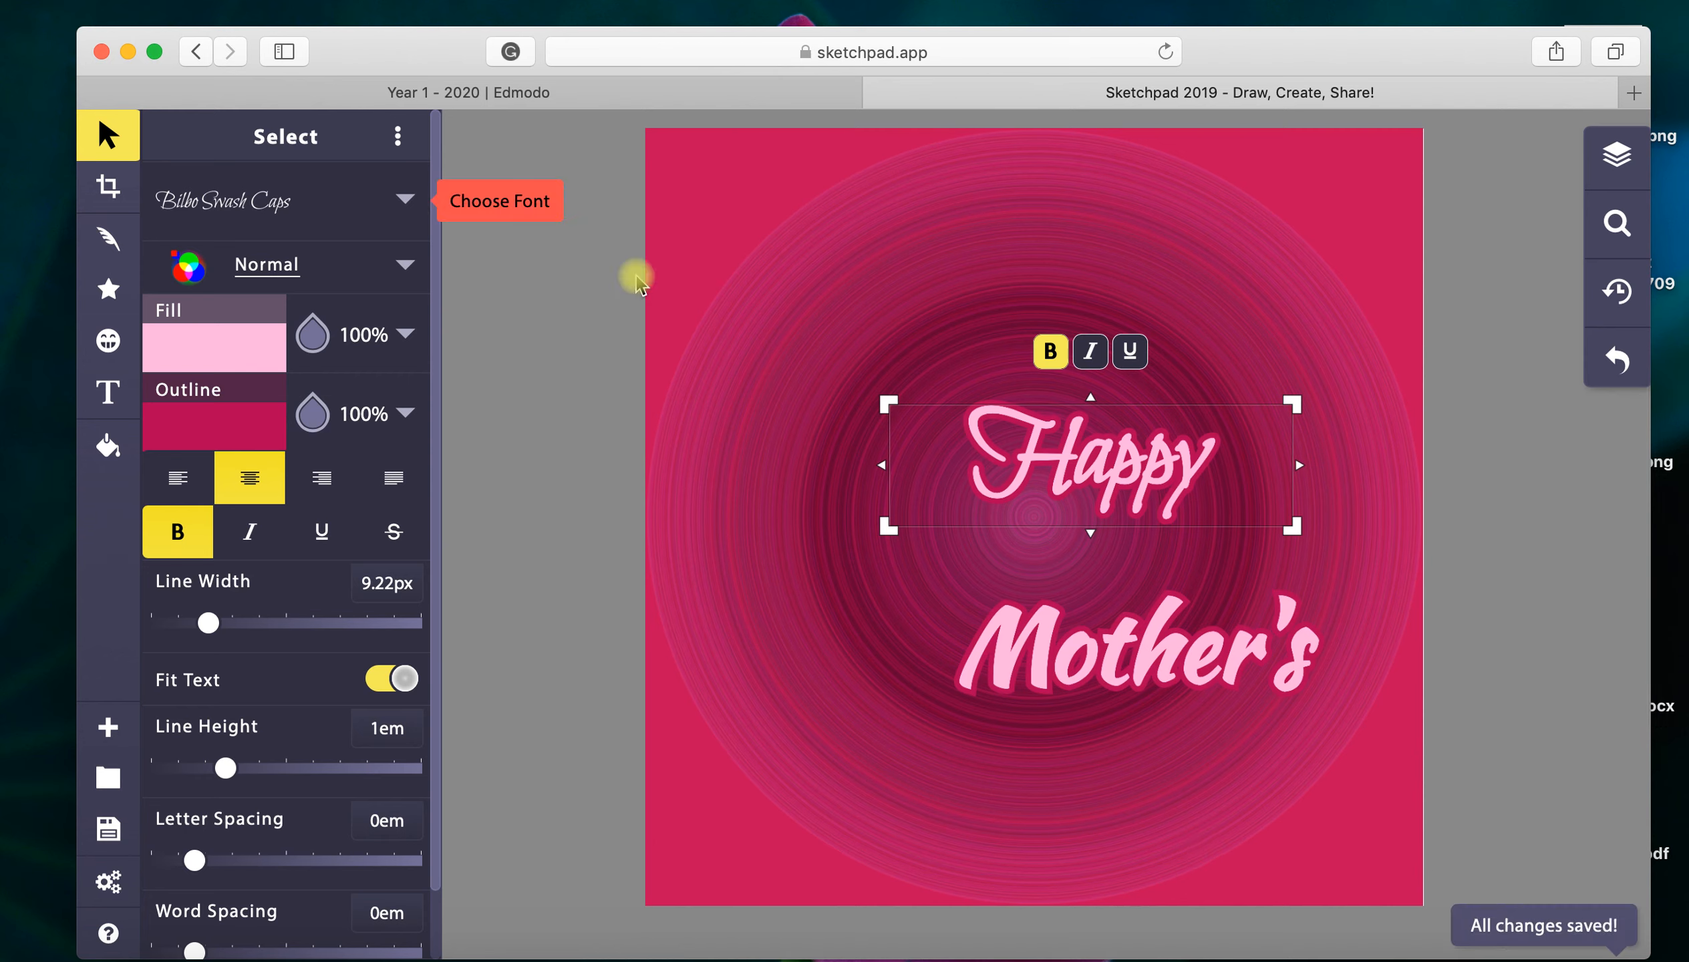
pyautogui.click(1073, 649)
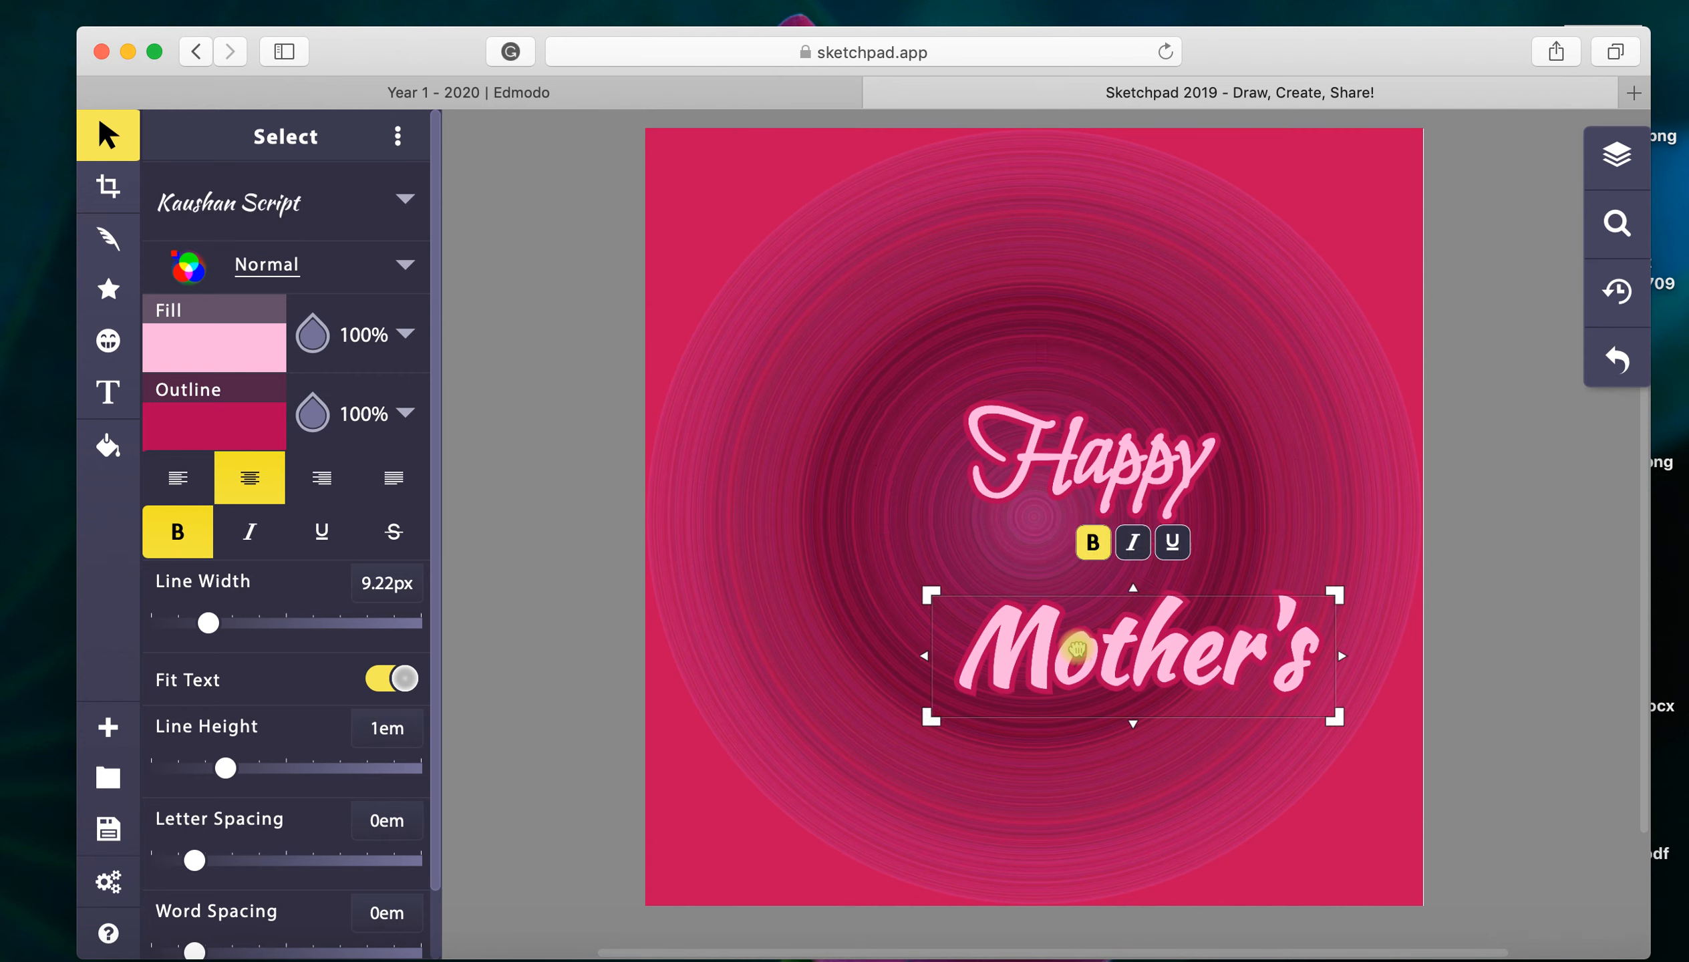
pyautogui.click(1060, 476)
pyautogui.click(1080, 653)
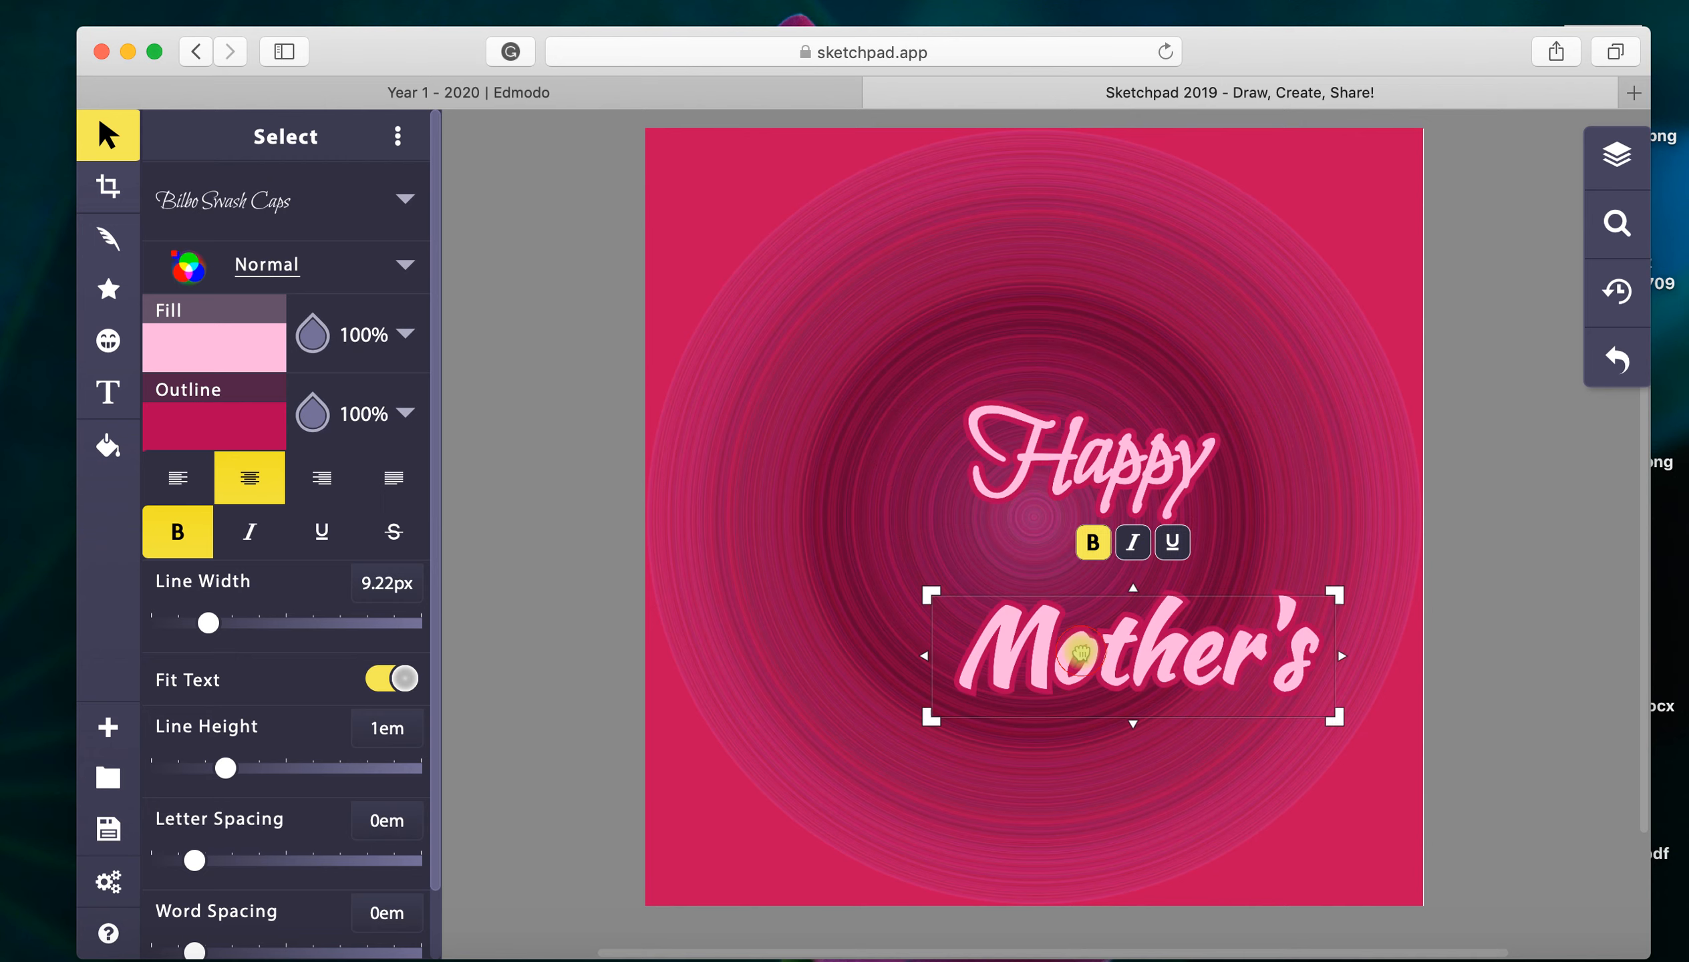
# Step: Change the font of the word Happy to Kaushan Script
pyautogui.click(1070, 479)
pyautogui.click(407, 204)
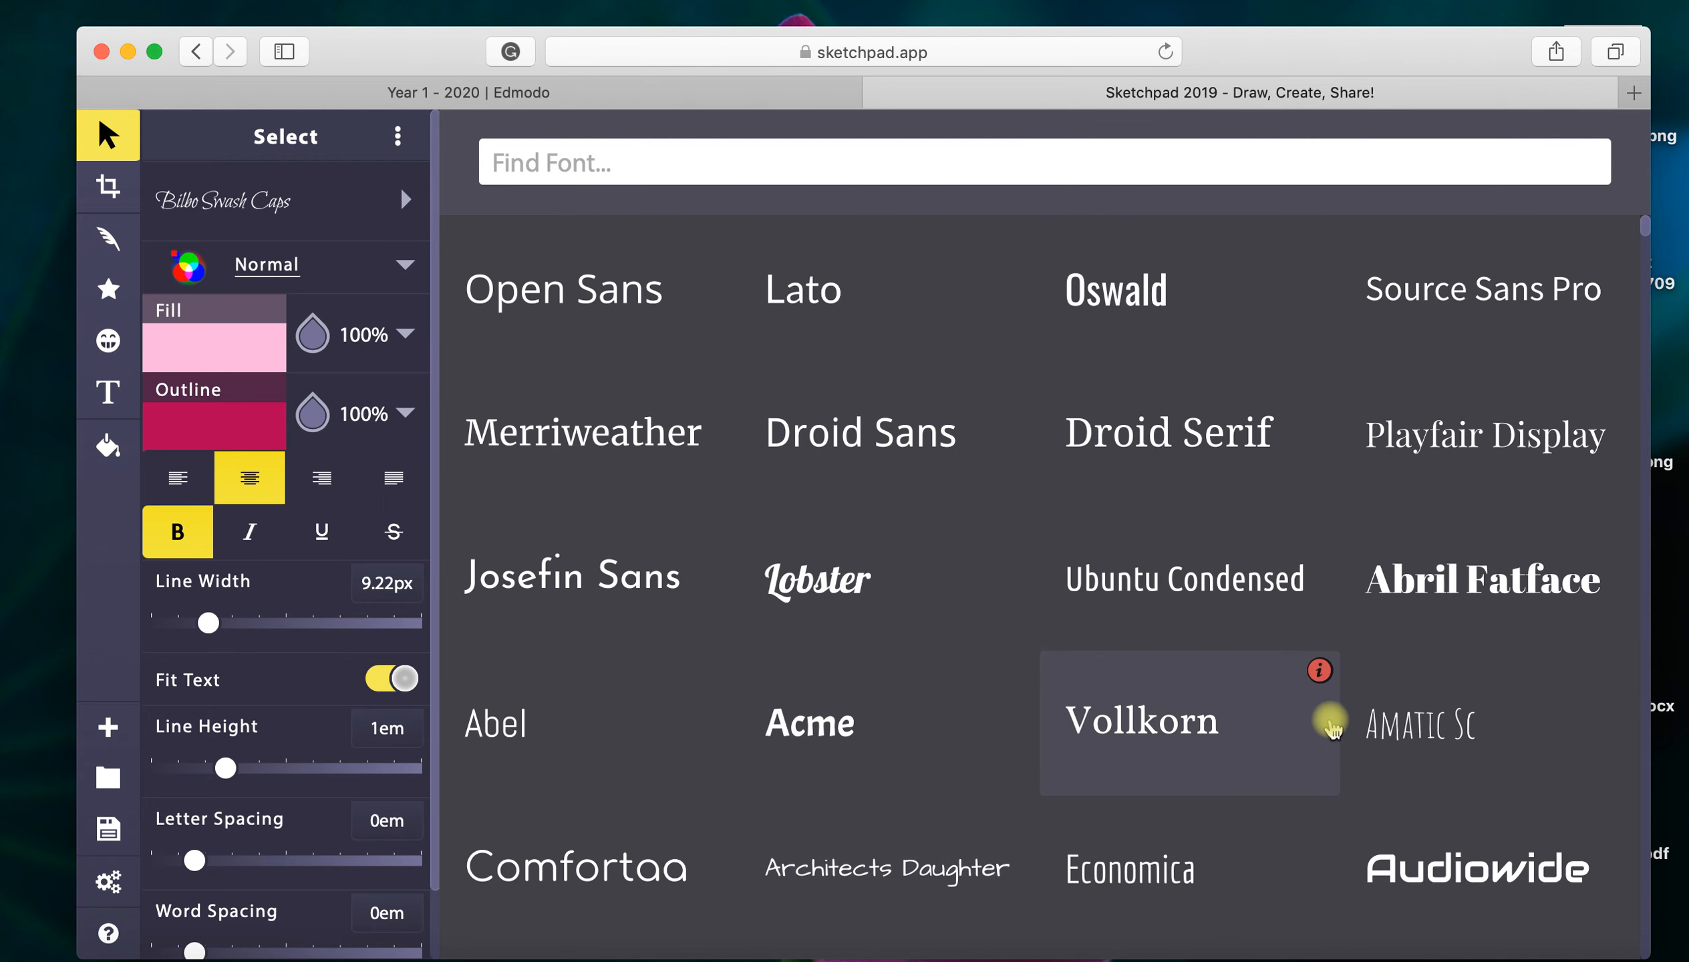
pyautogui.scroll(-5, 1327, 717)
pyautogui.scroll(-10, 1332, 729)
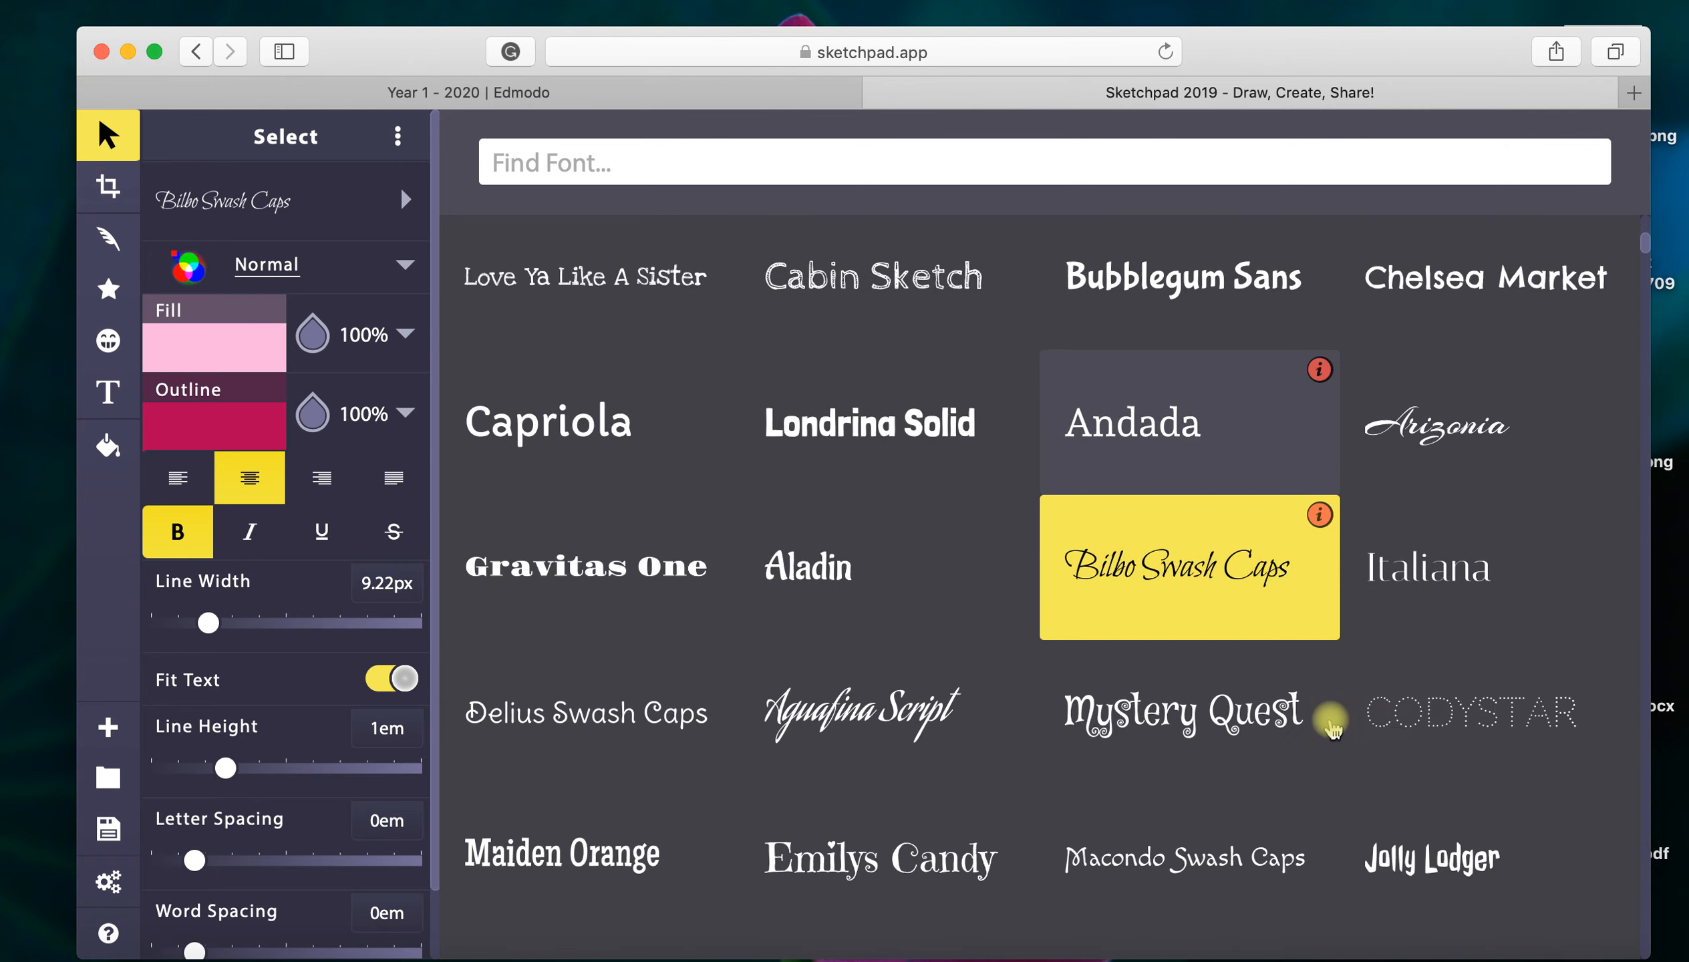
pyautogui.scroll(-8, 1332, 729)
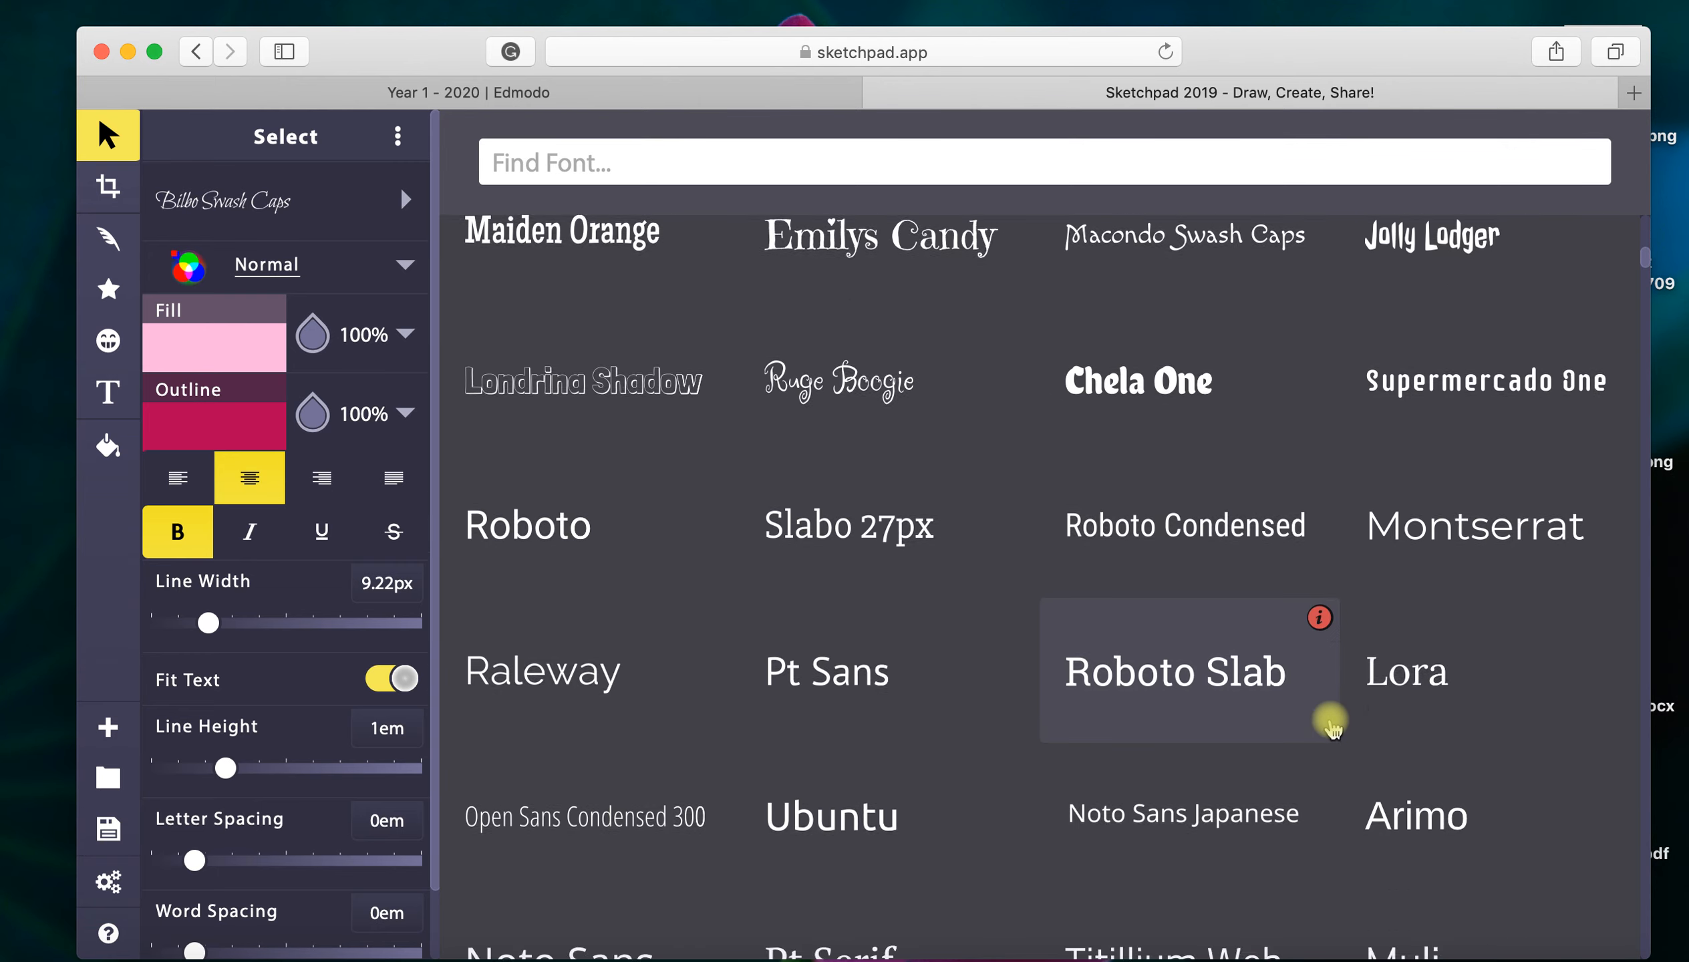
pyautogui.scroll(-8, 1332, 729)
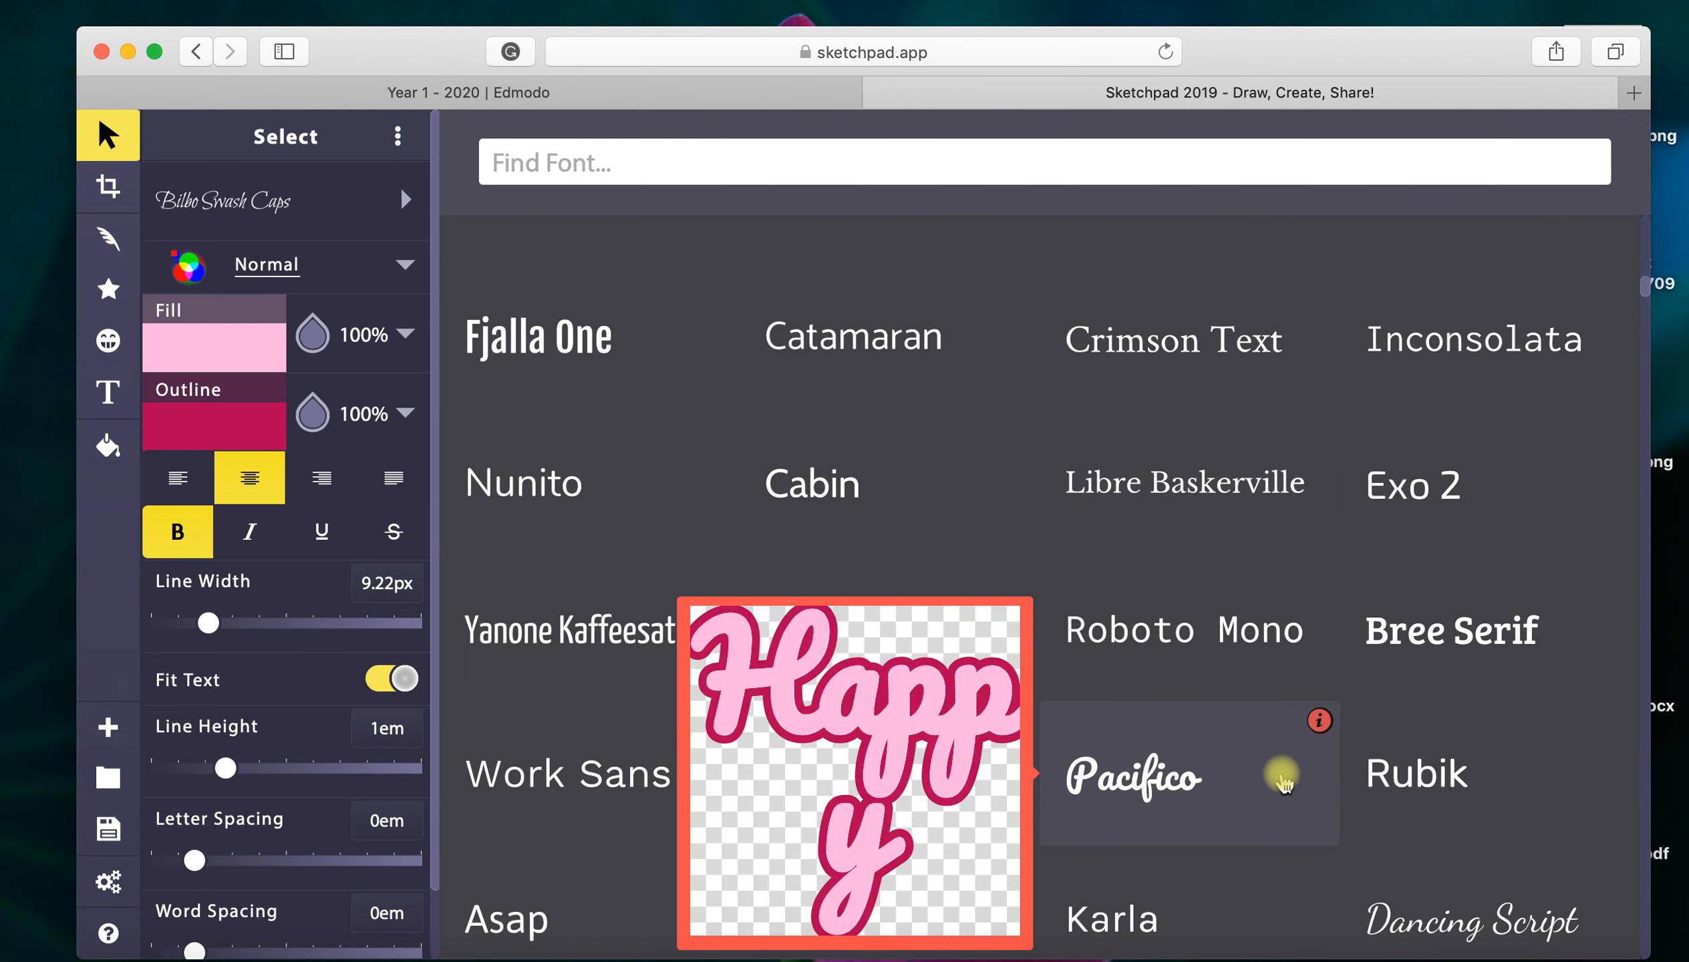
pyautogui.scroll(-2, 1278, 668)
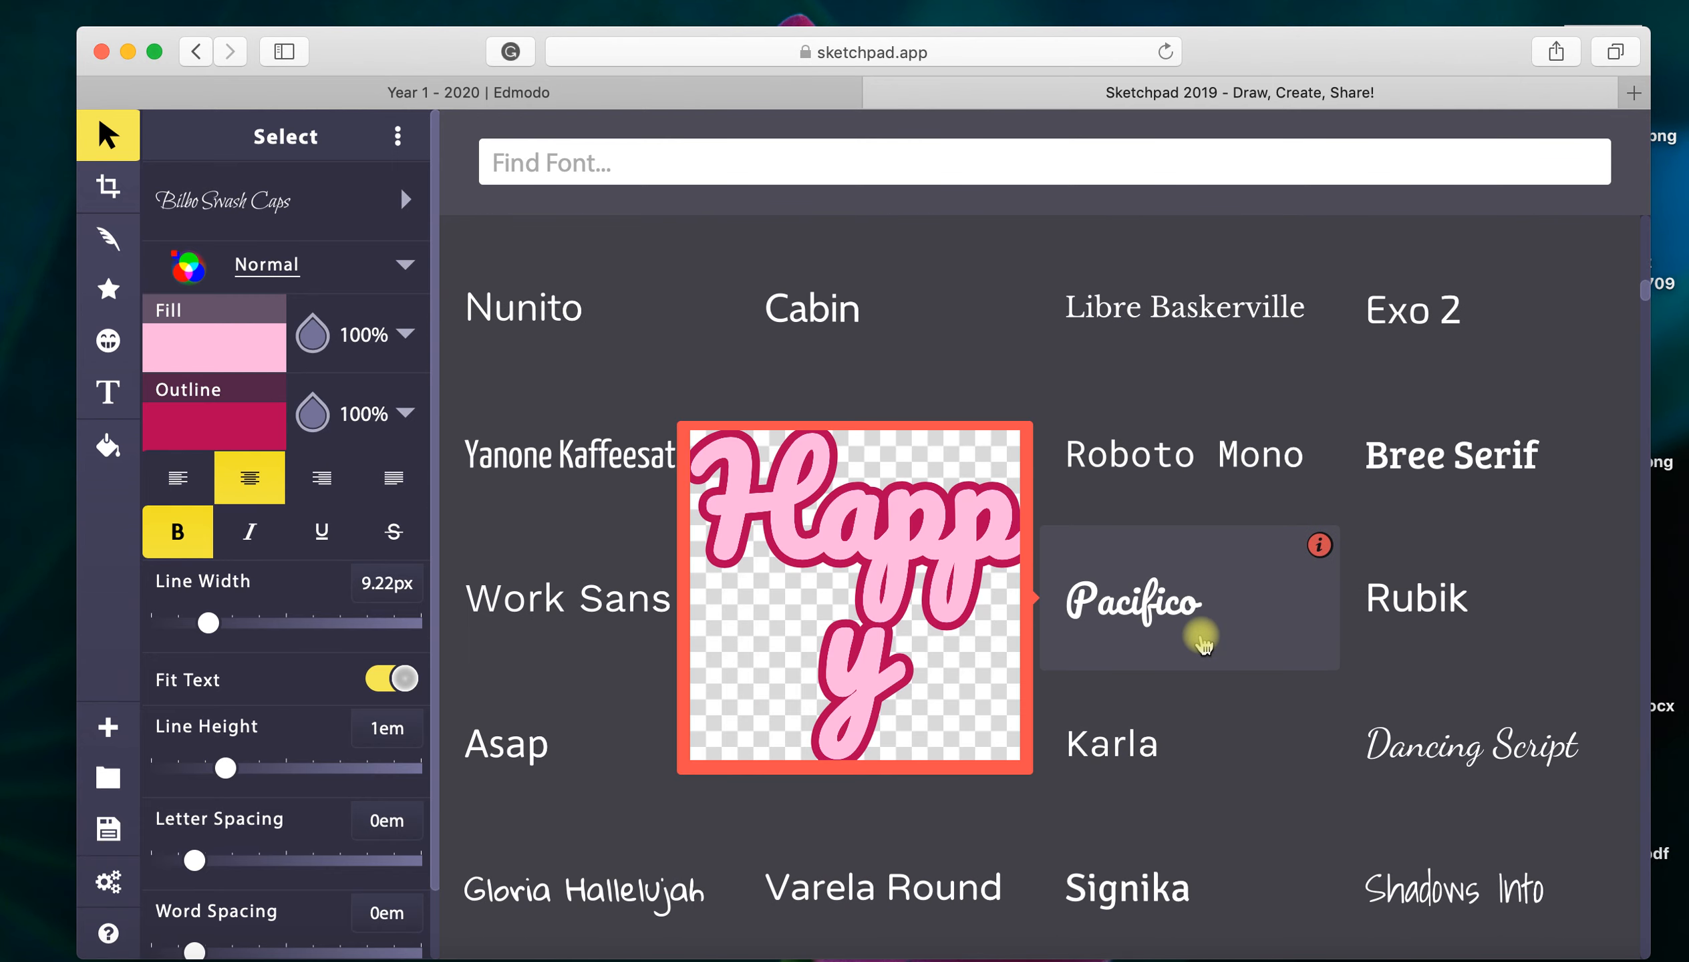
pyautogui.scroll(-10, 1205, 644)
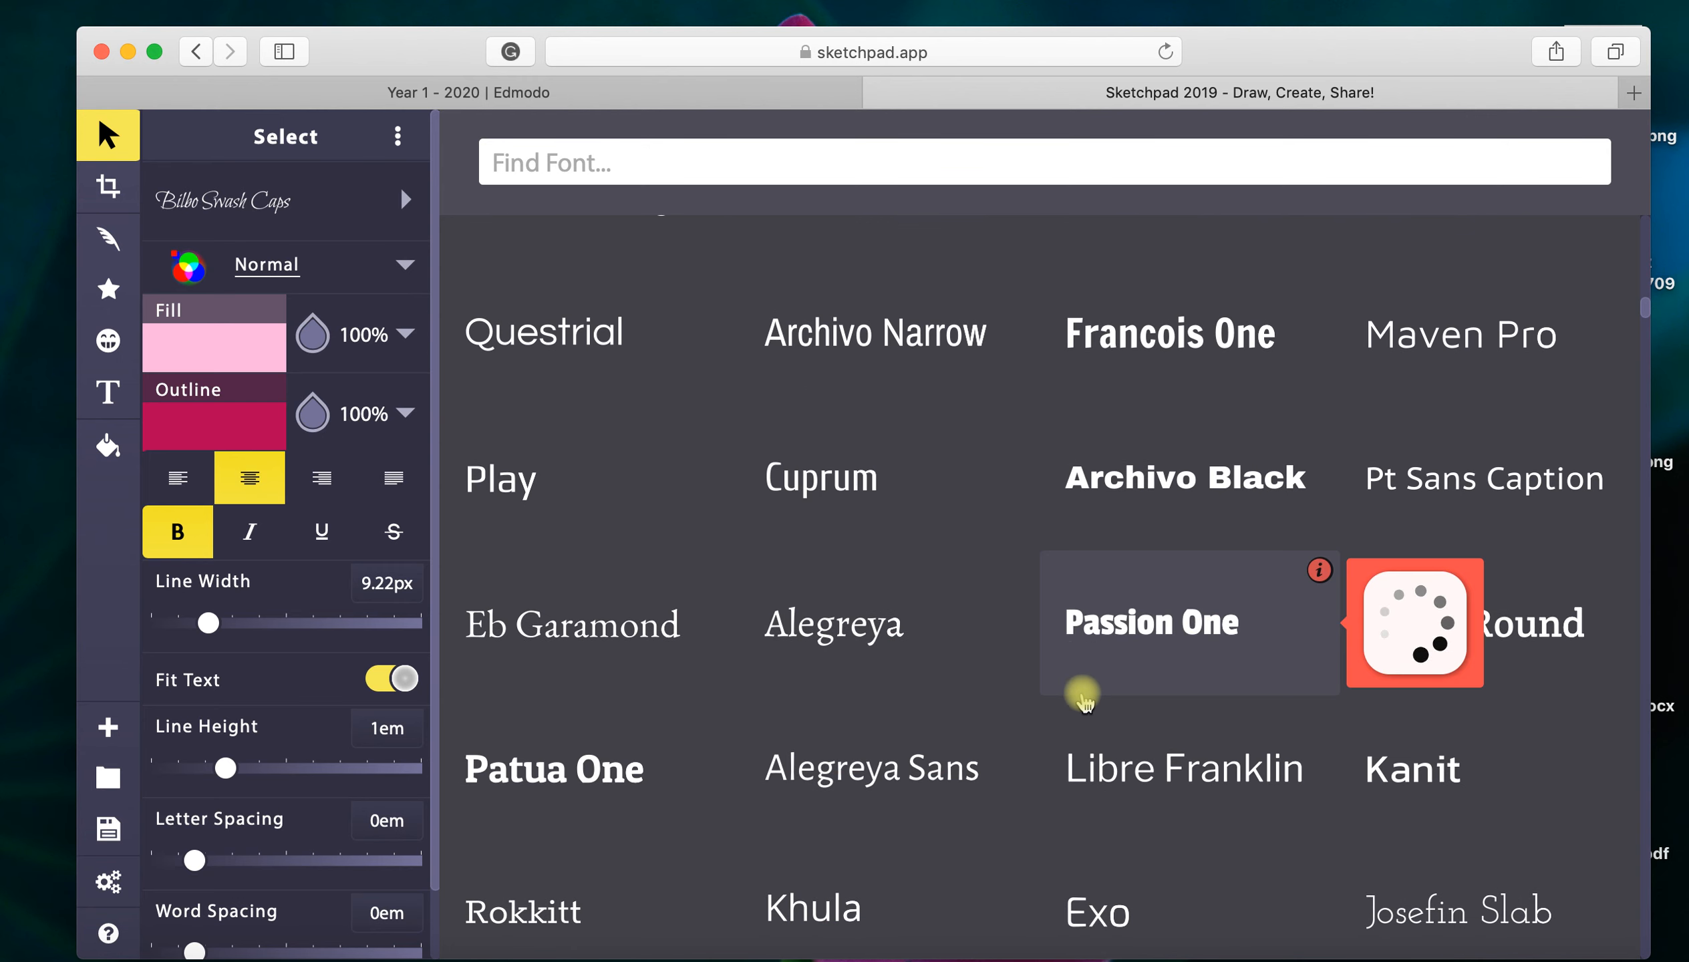
pyautogui.scroll(-5, 1040, 694)
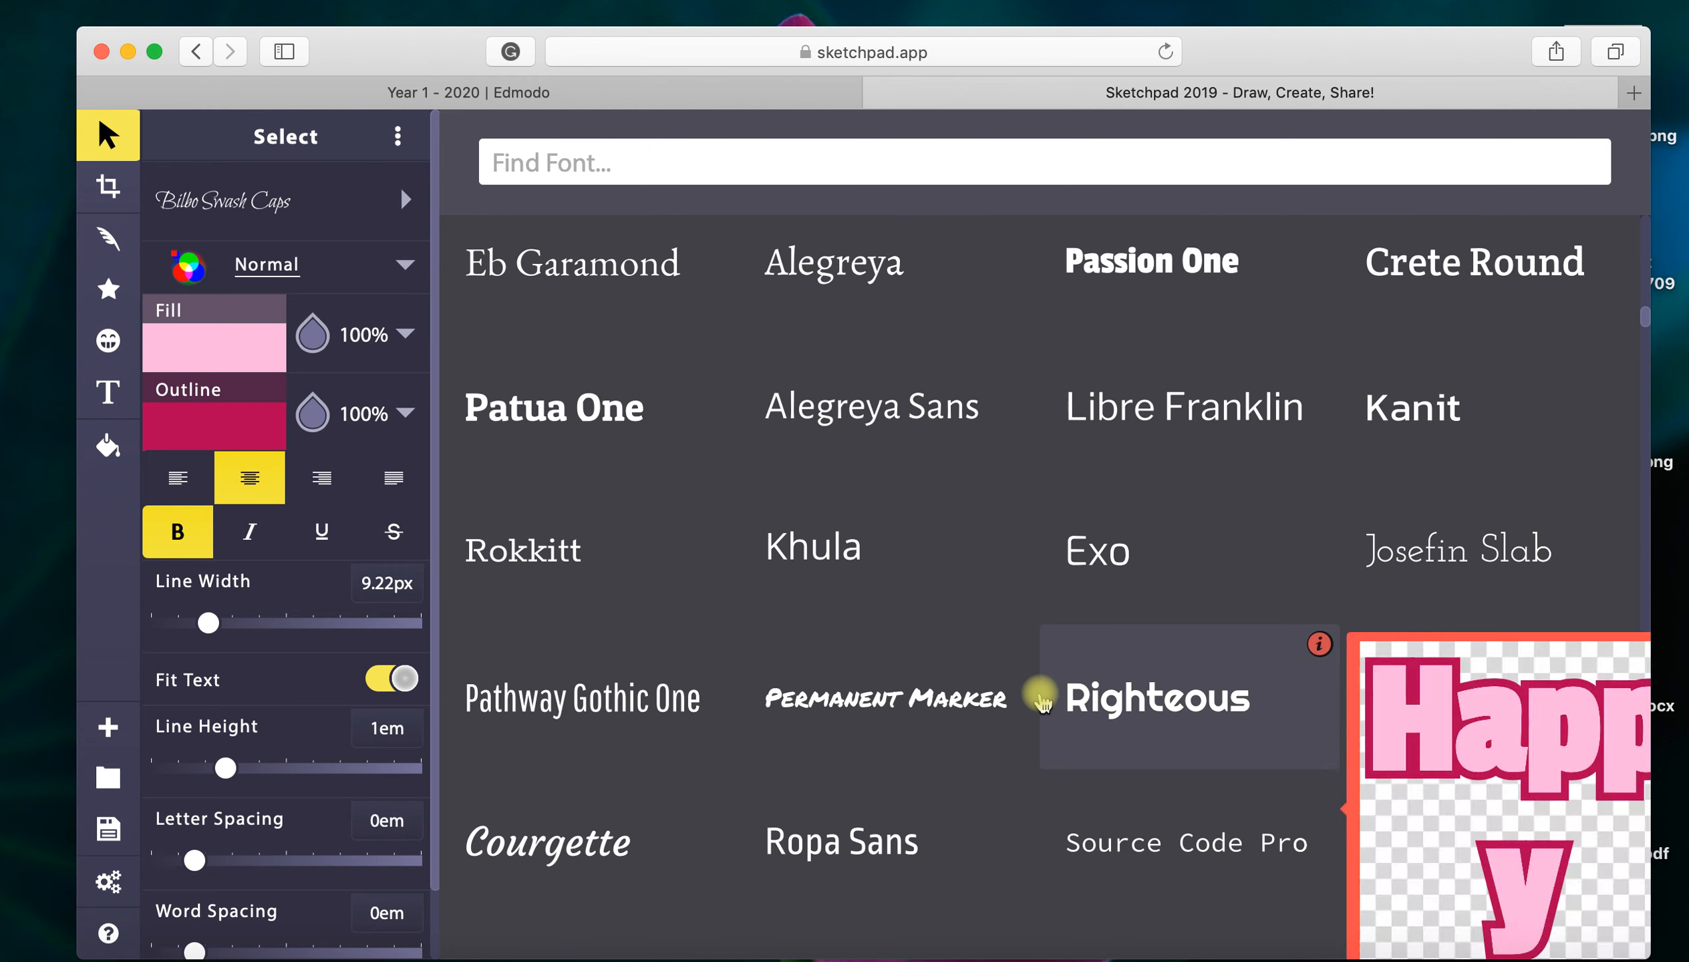
pyautogui.scroll(-3, 1041, 697)
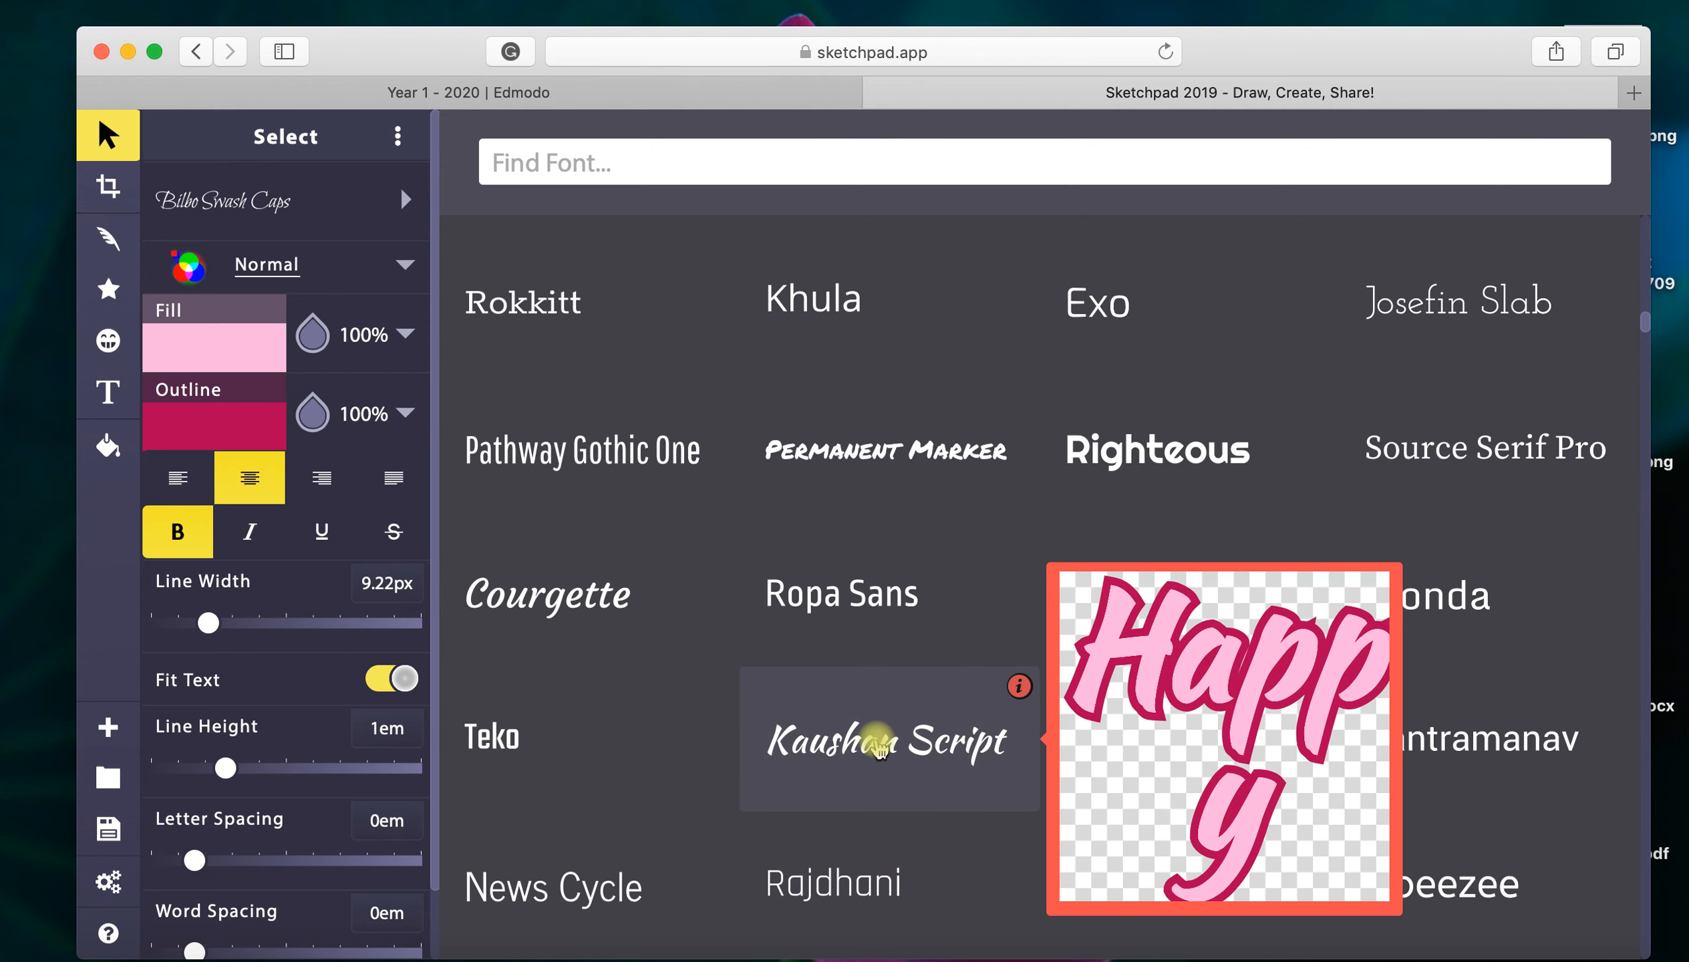
pyautogui.click(878, 747)
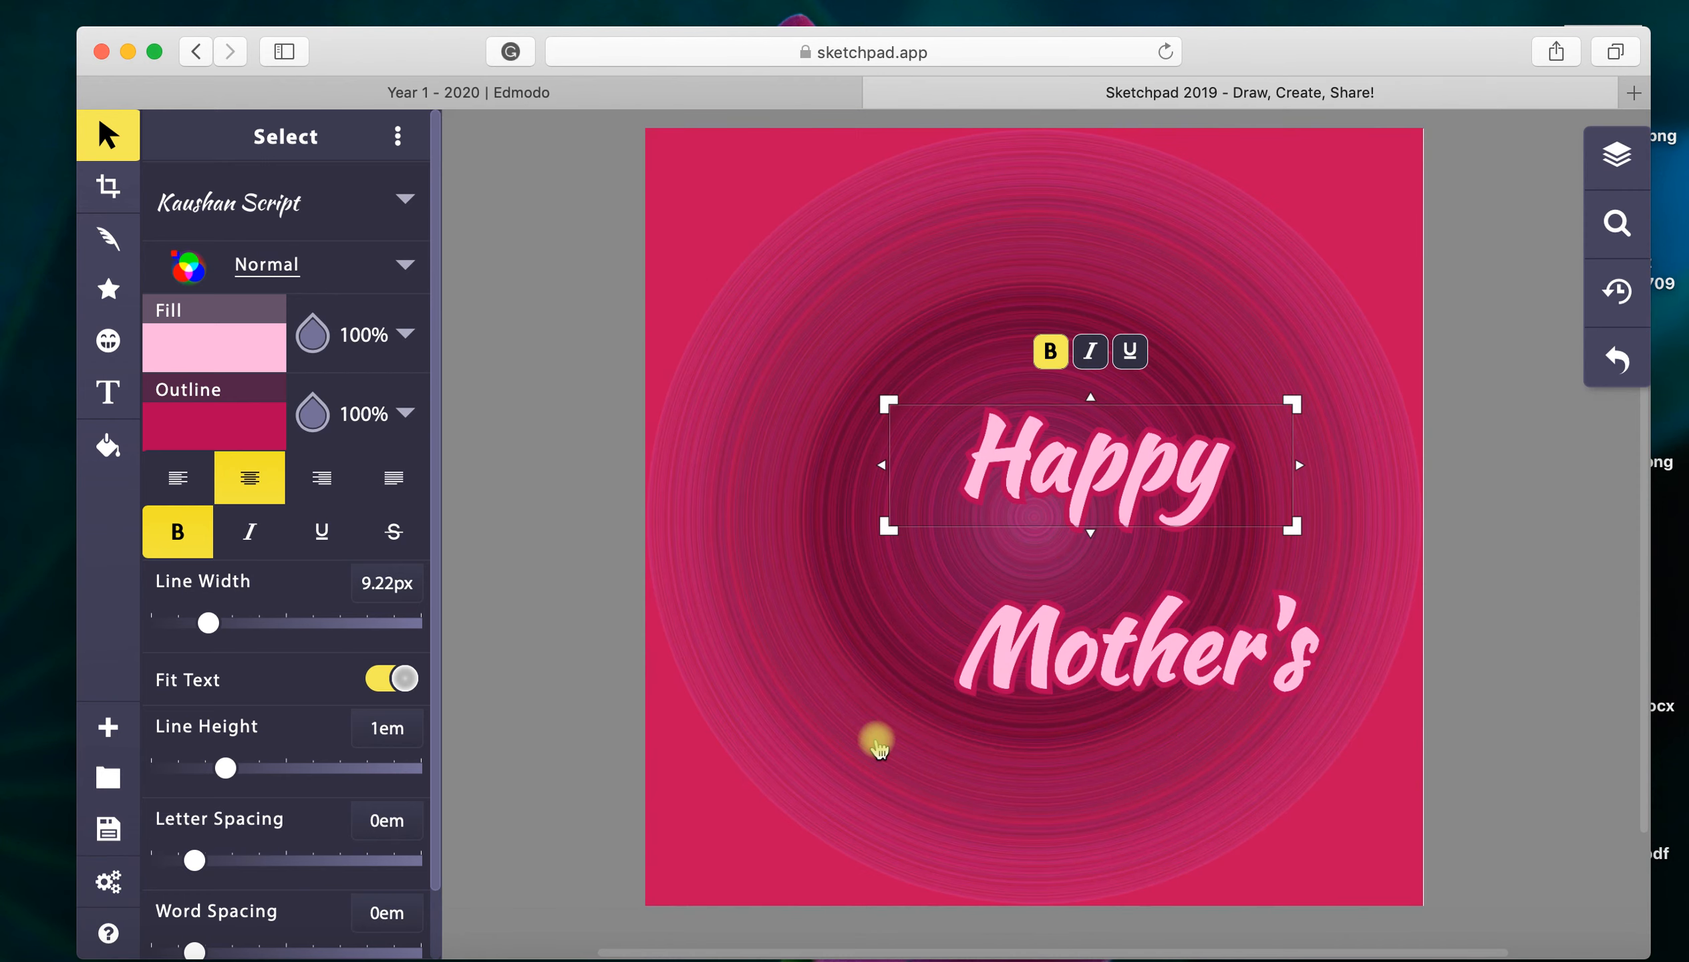
# Step: Scale the word Happy down slightly and finish editing its text
pyautogui.click(1046, 449)
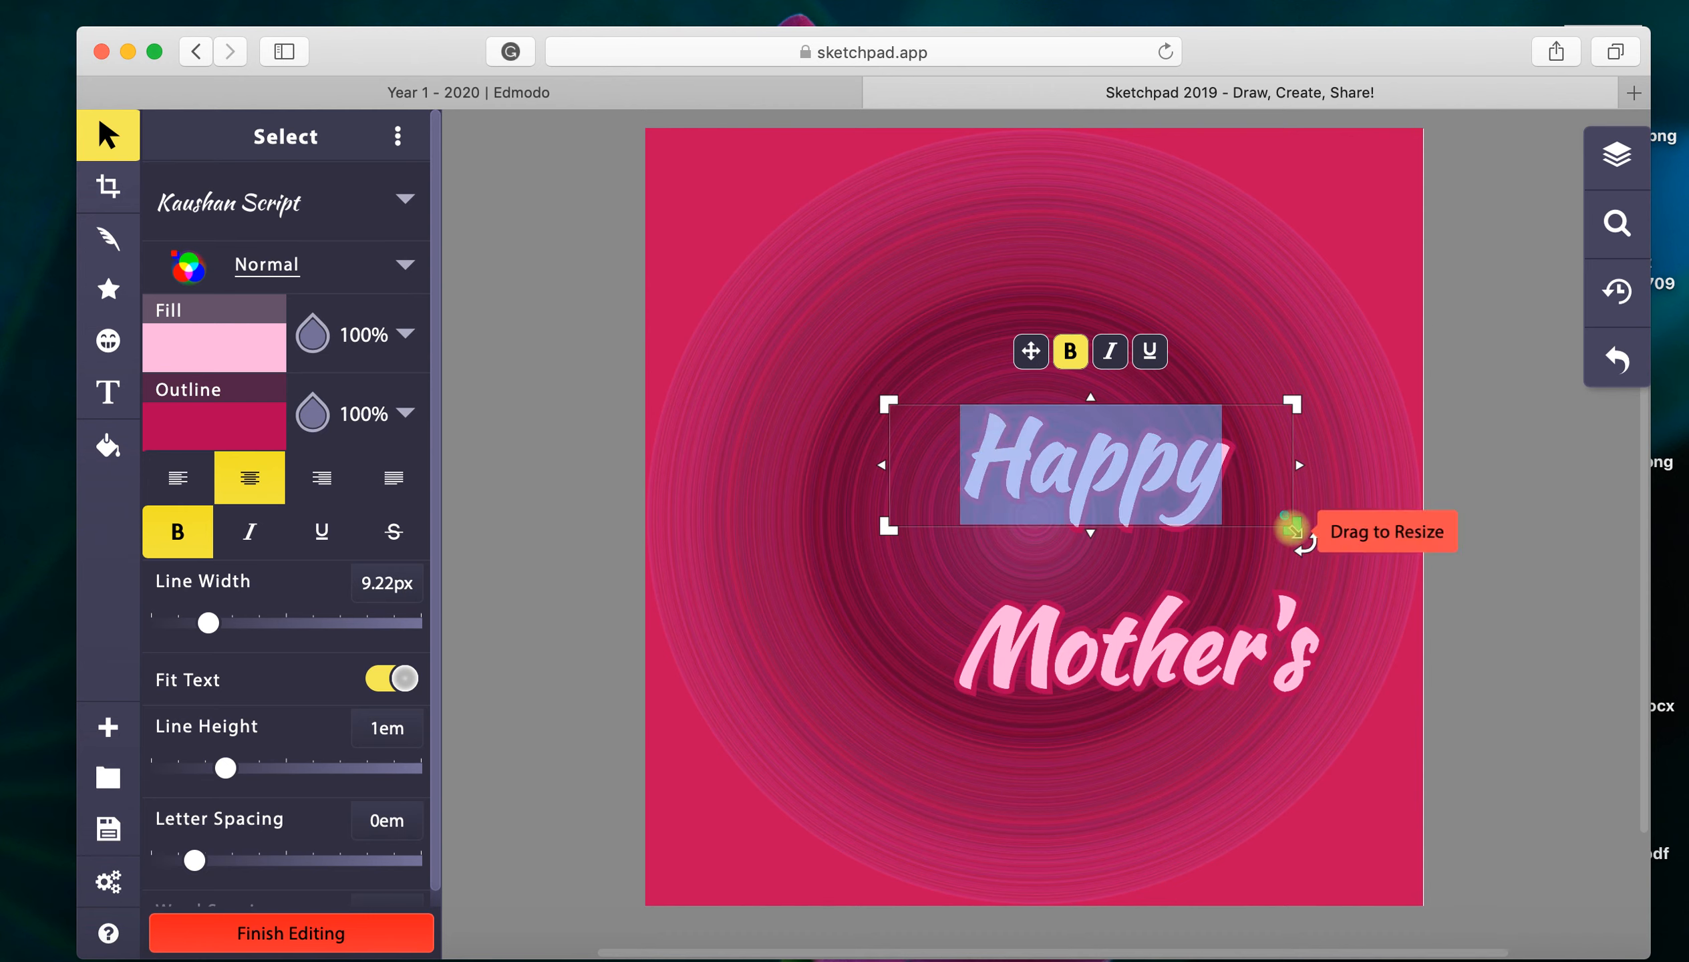
pyautogui.moveTo(1286, 523)
pyautogui.mouseDown()
pyautogui.moveTo(1184, 457)
pyautogui.moveTo(1259, 513)
pyautogui.mouseUp()
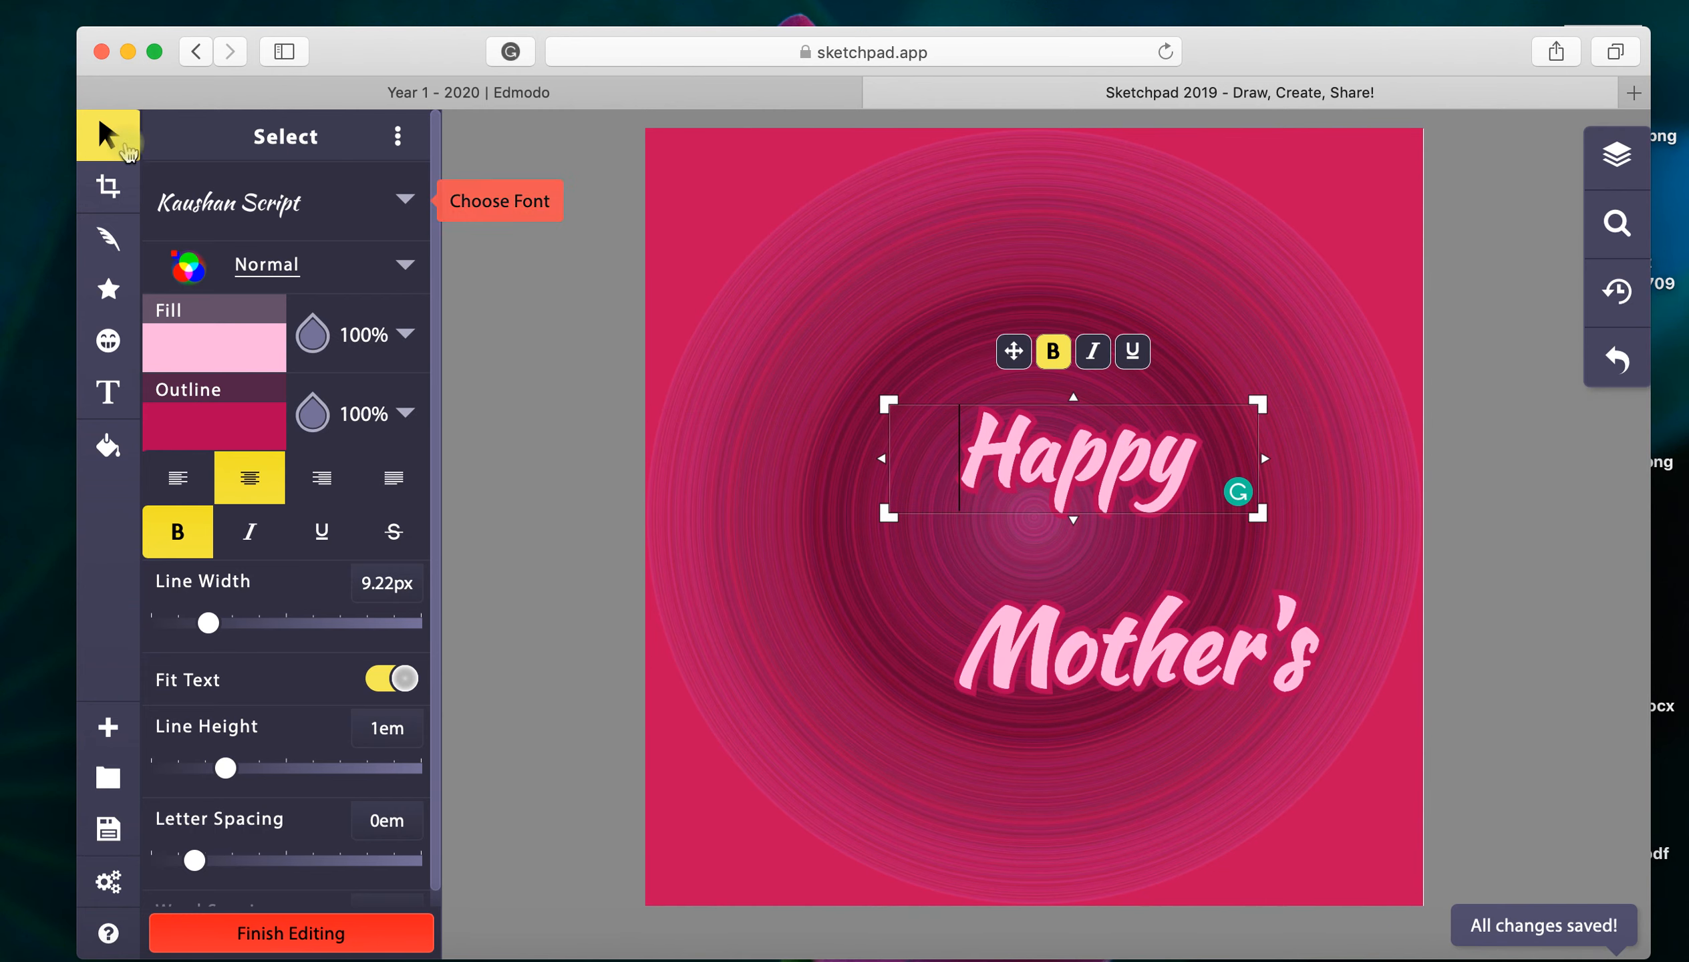
pyautogui.click(108, 137)
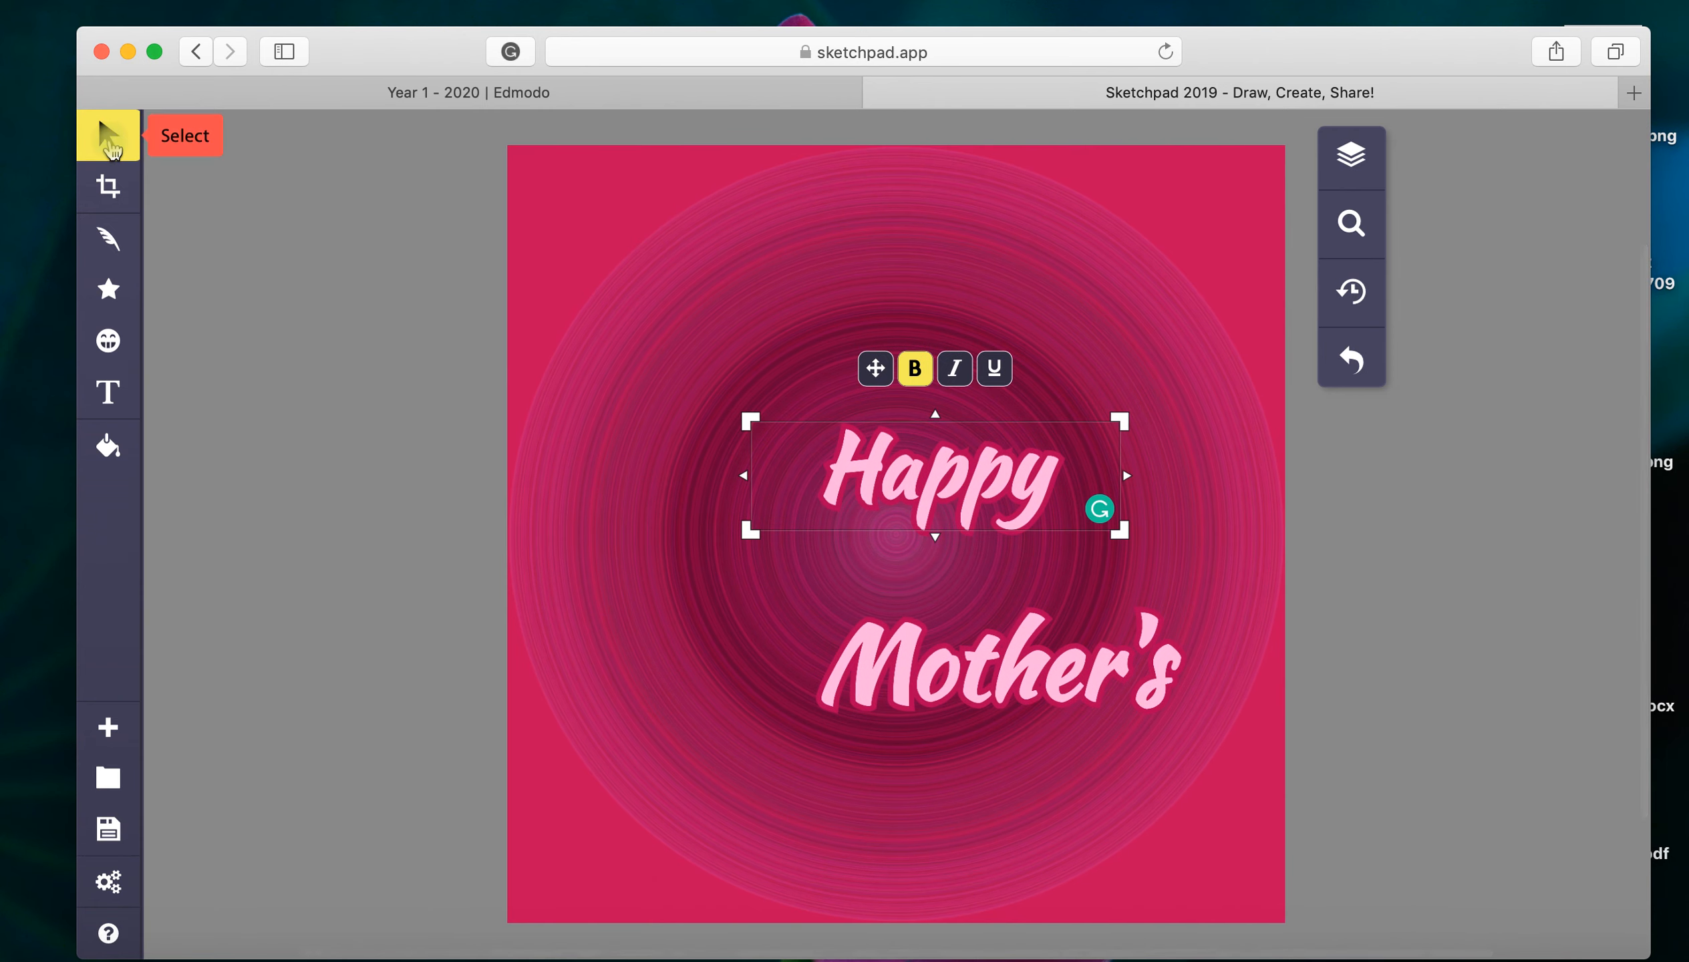
pyautogui.click(108, 136)
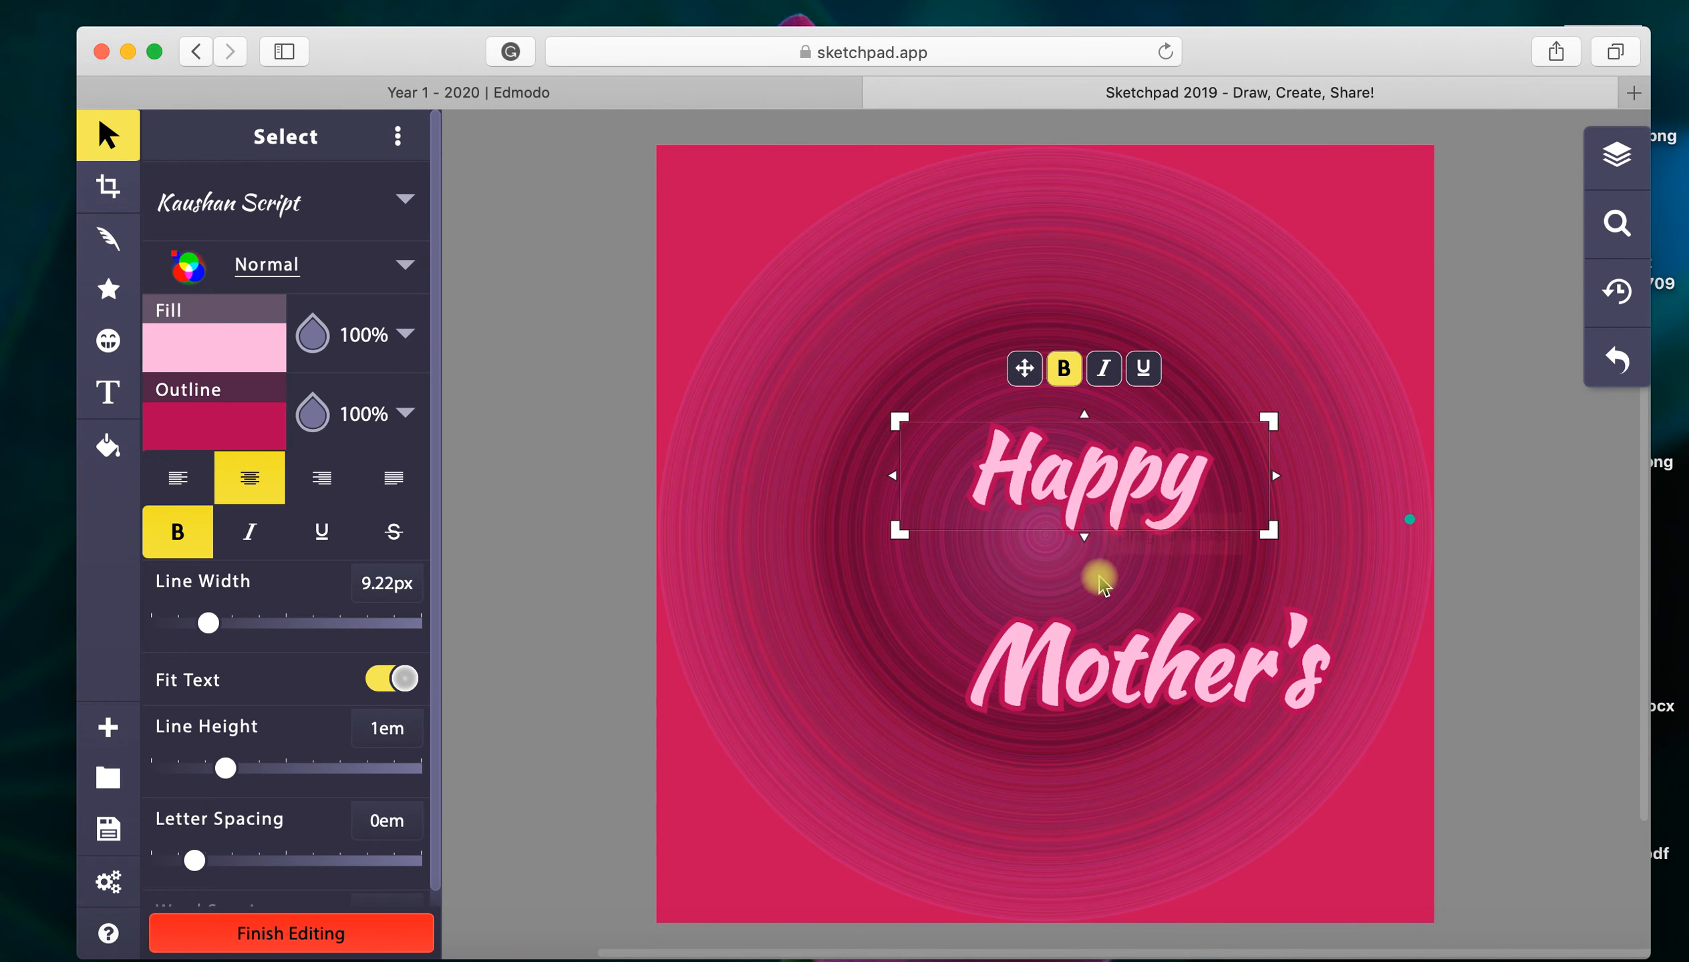
pyautogui.click(1093, 574)
# Step: Move the word Happy left and slightly up, and bring Mother's up and left beneath it
pyautogui.click(1082, 484)
pyautogui.moveTo(1082, 486); pyautogui.dragTo(936, 489)
pyautogui.moveTo(1126, 684); pyautogui.dragTo(1010, 564)
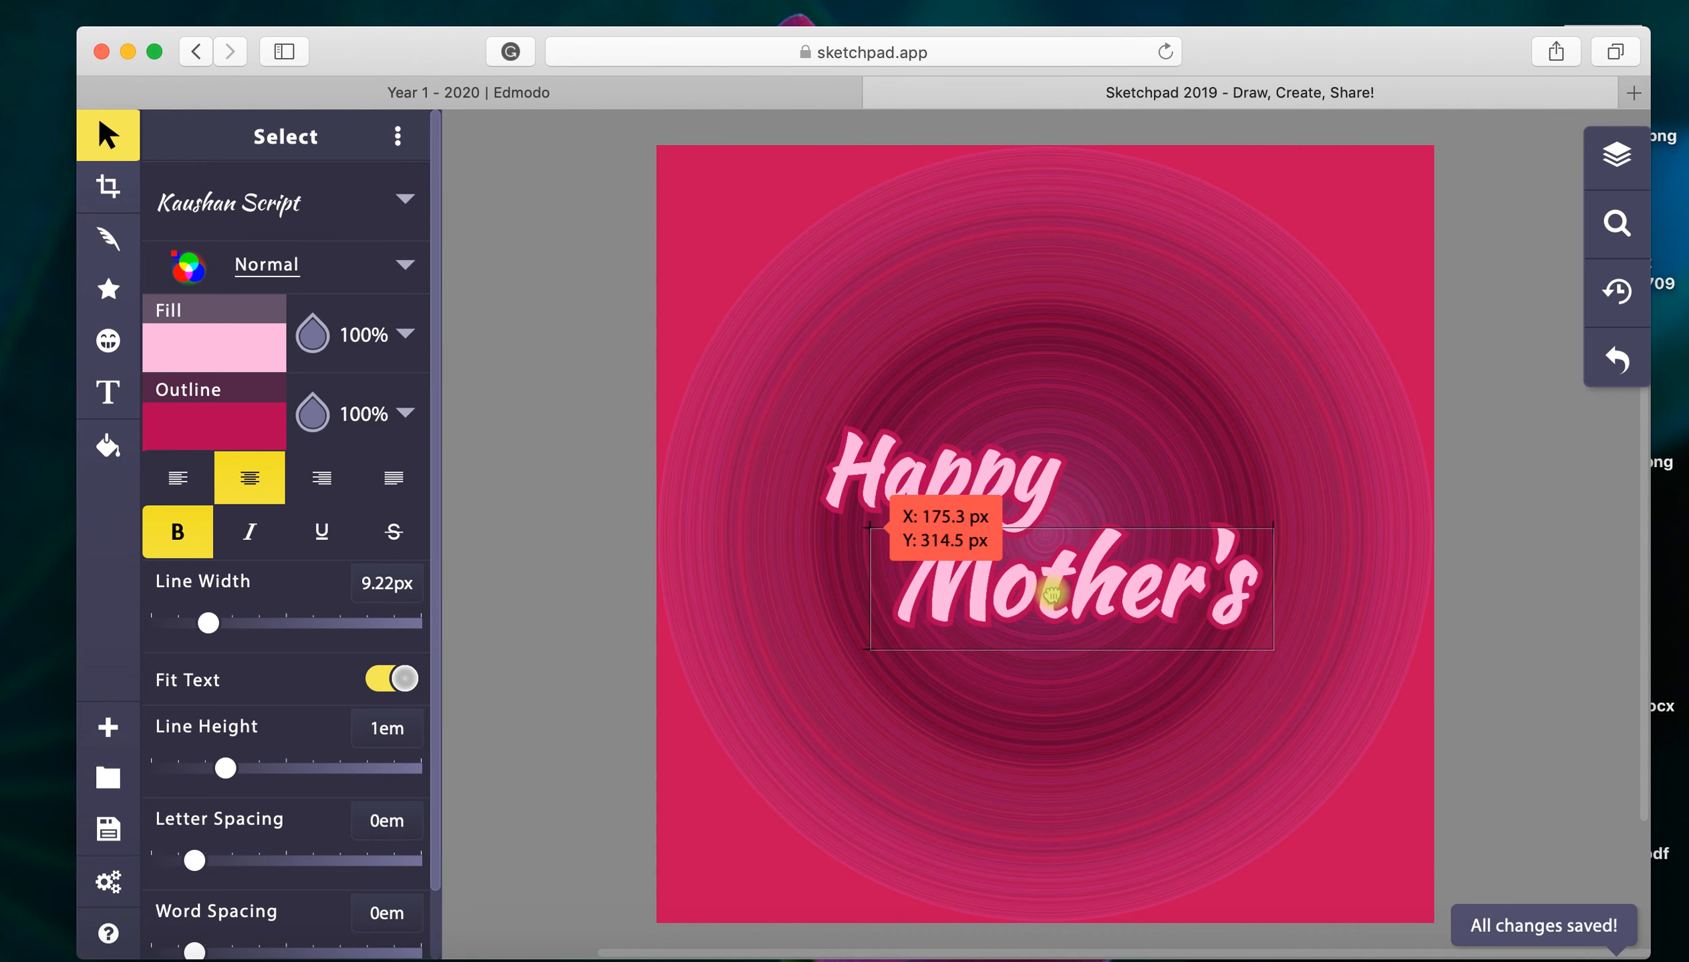
pyautogui.click(950, 472)
pyautogui.moveTo(949, 471); pyautogui.dragTo(948, 439)
# Step: Move the word Mother's close under Happy, then enlarge it and centre it on the radial background
pyautogui.click(1056, 607)
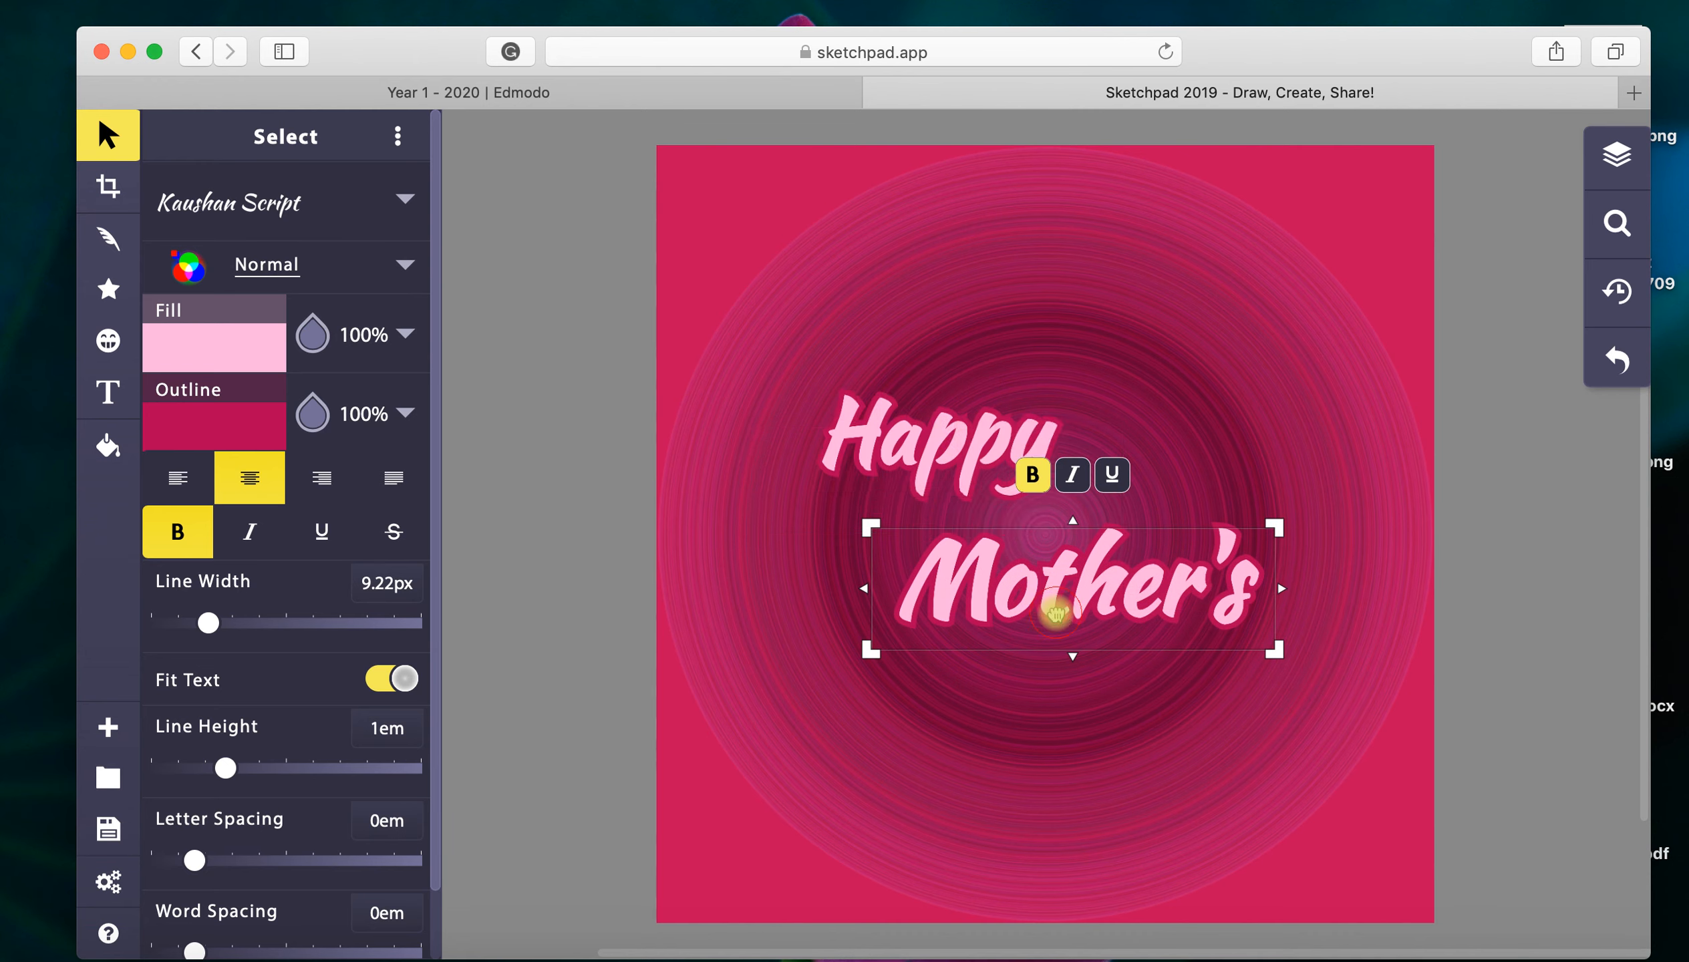
pyautogui.moveTo(1056, 606); pyautogui.dragTo(1055, 574)
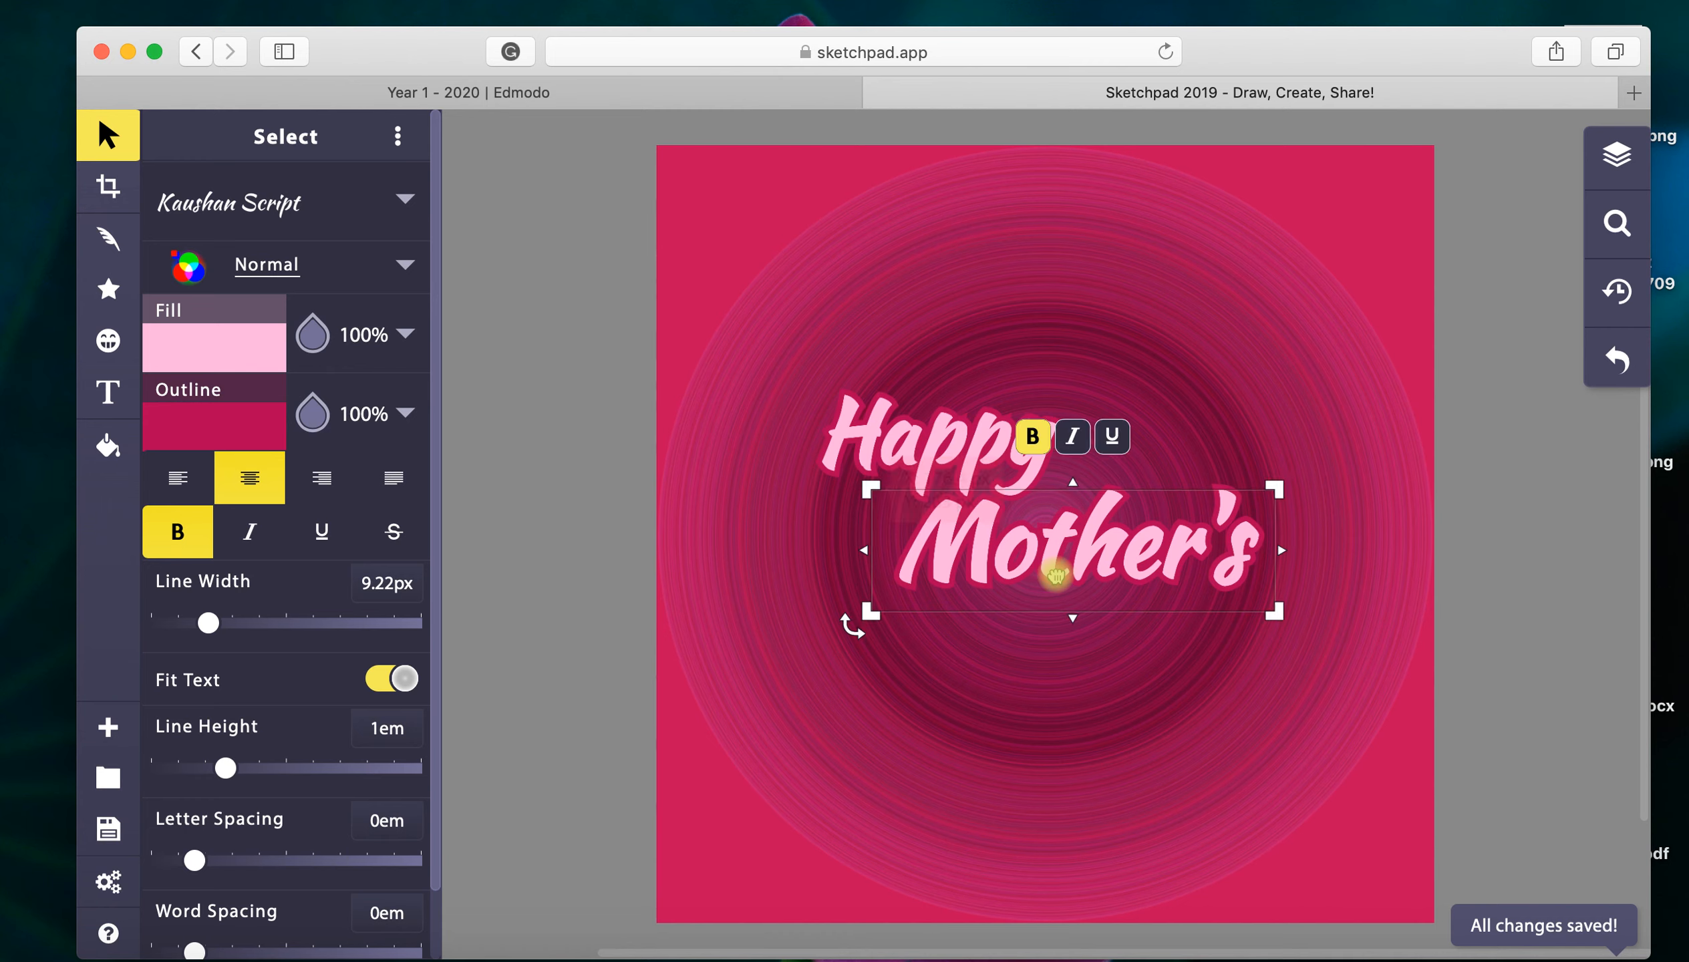
pyautogui.moveTo(1279, 616); pyautogui.dragTo(1350, 646)
pyautogui.moveTo(1200, 593); pyautogui.dragTo(1154, 584)
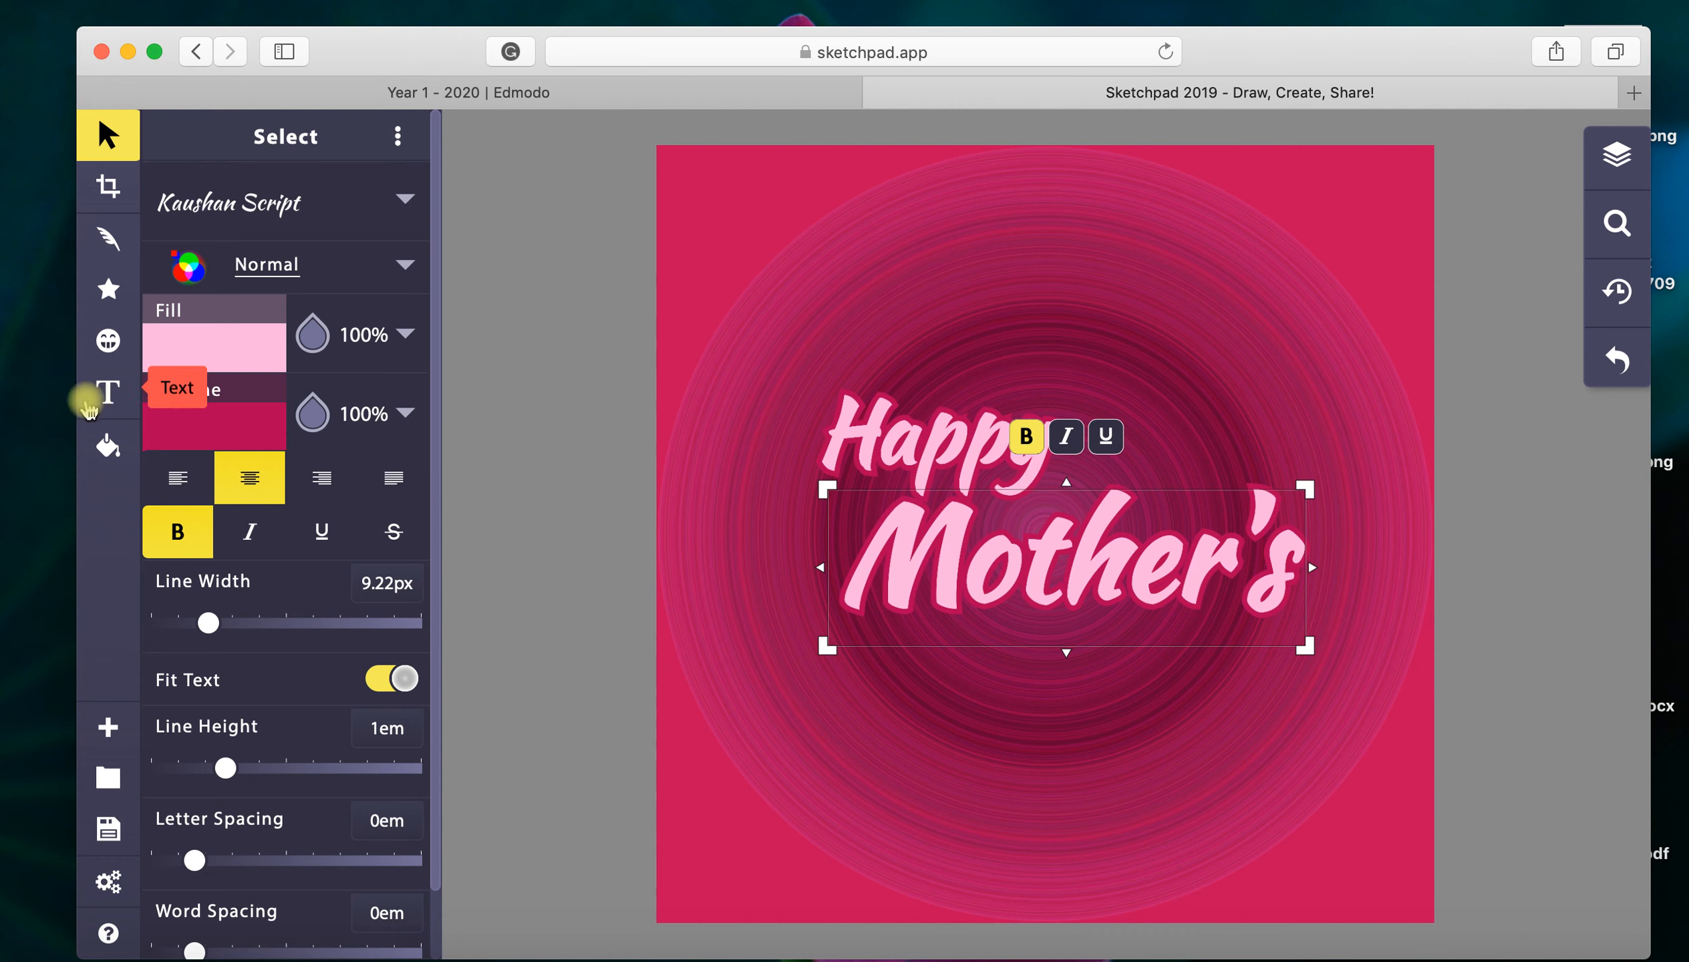
# Step: Add a smaller, italic text object reading day below the end of the word Mother's
pyautogui.click(100, 396)
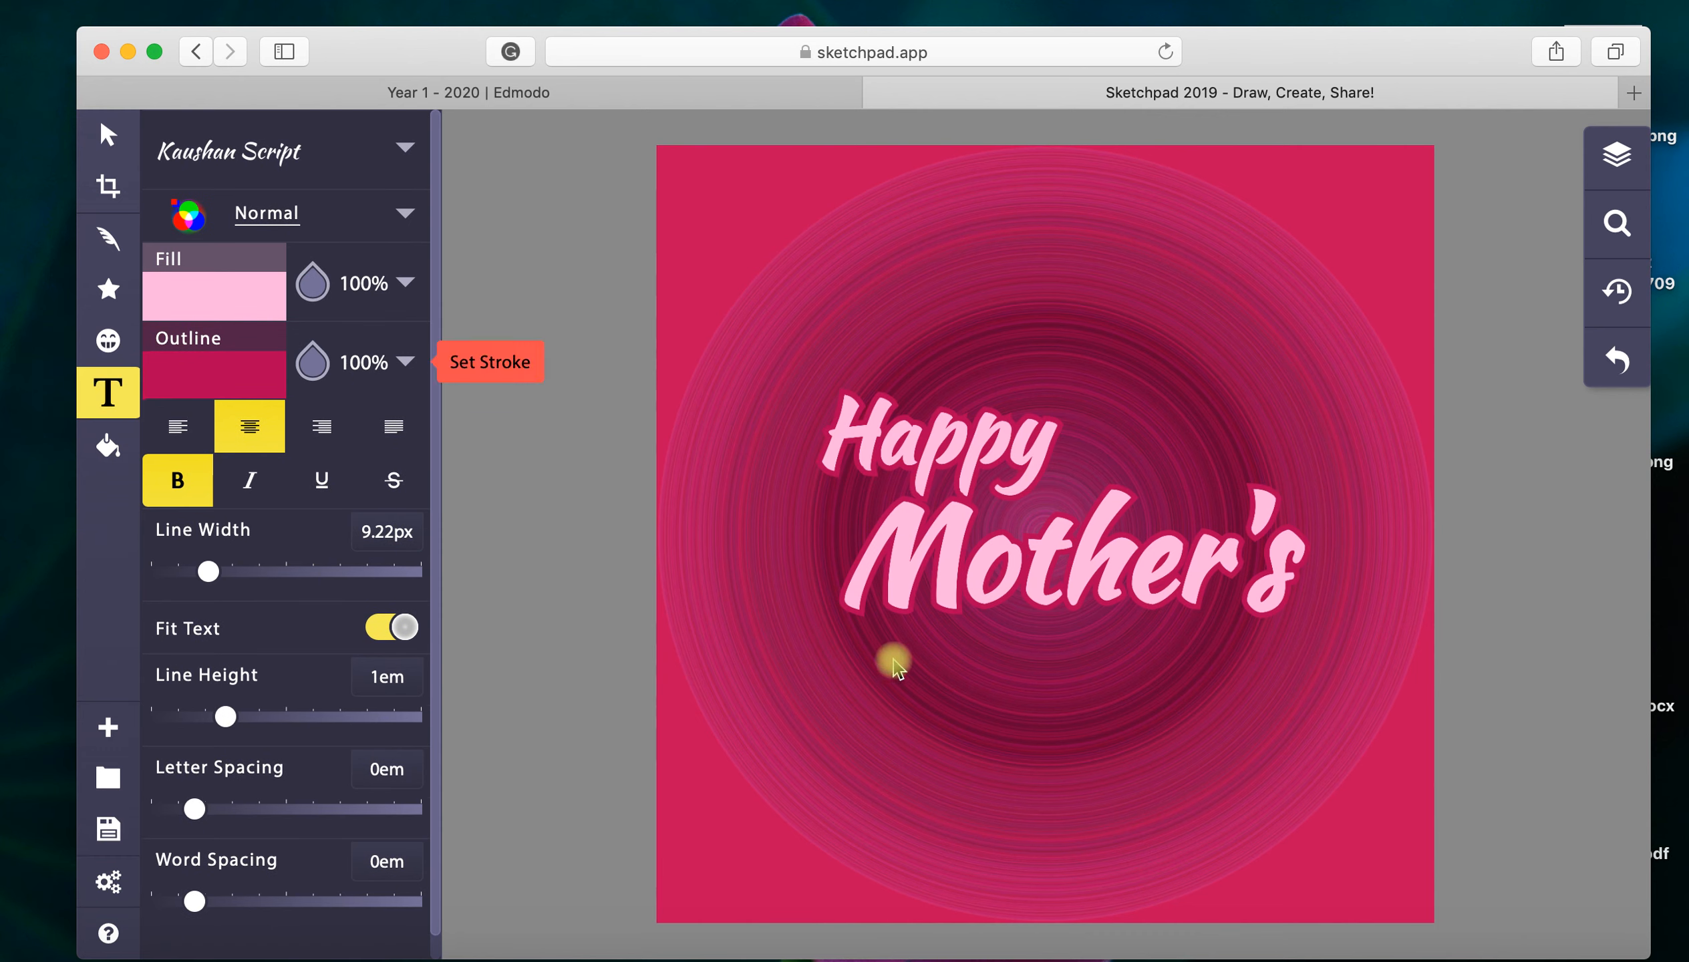
pyautogui.click(1048, 685)
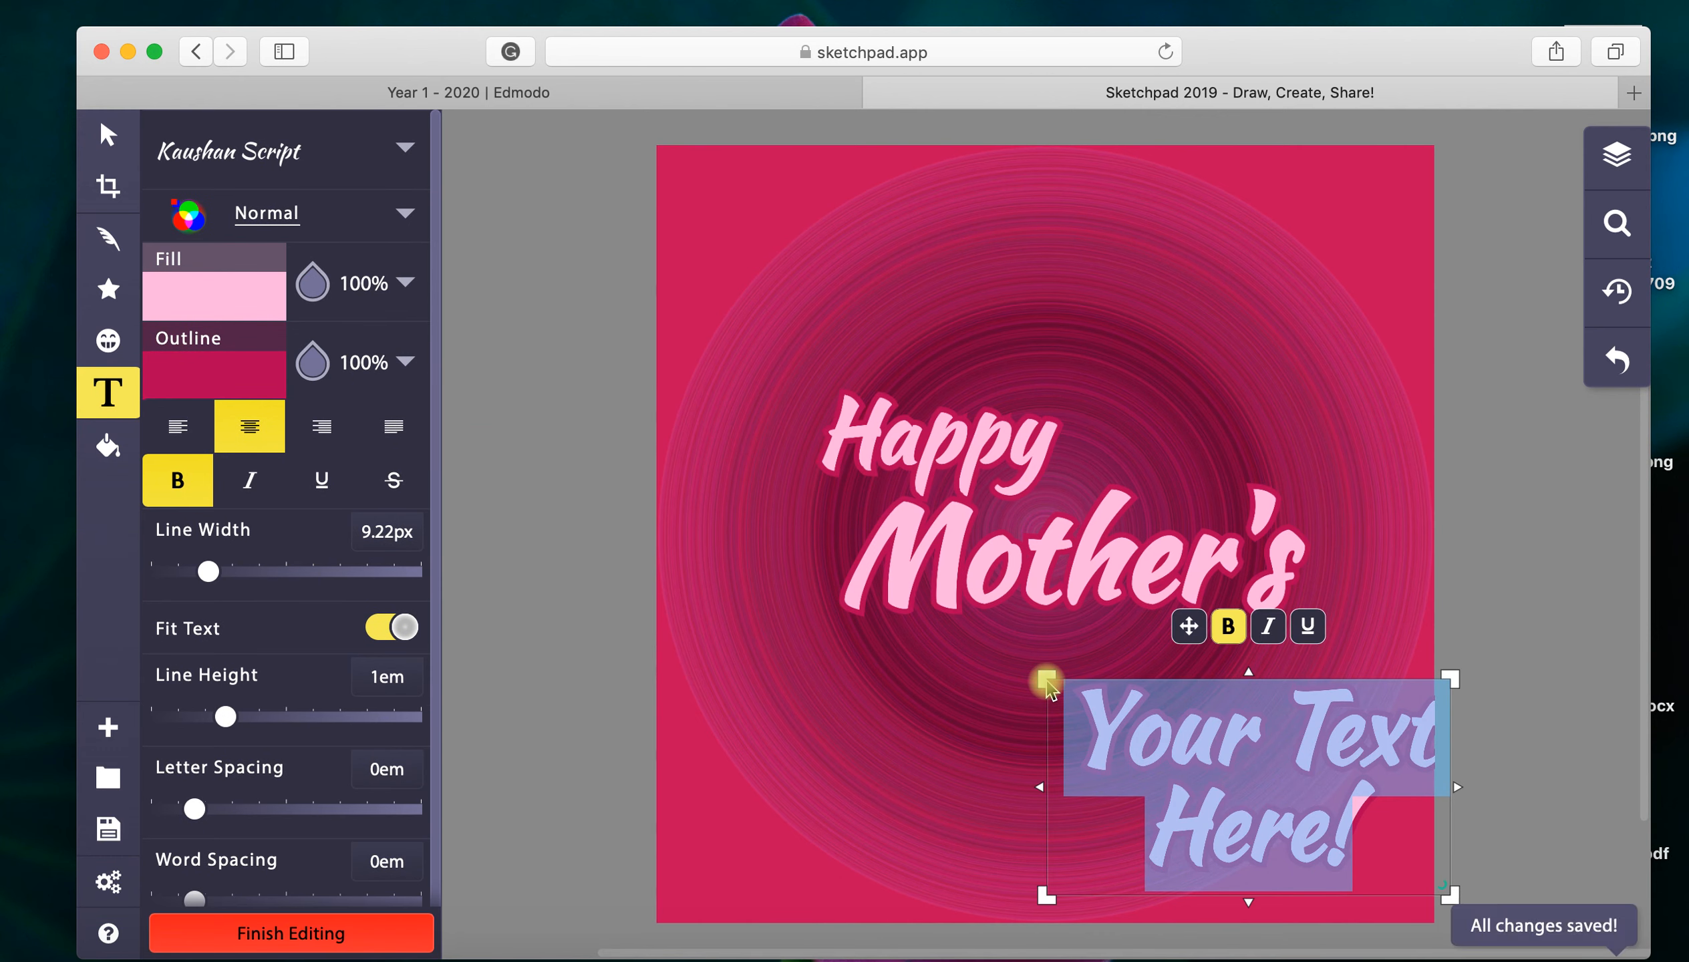
pyautogui.write('day')
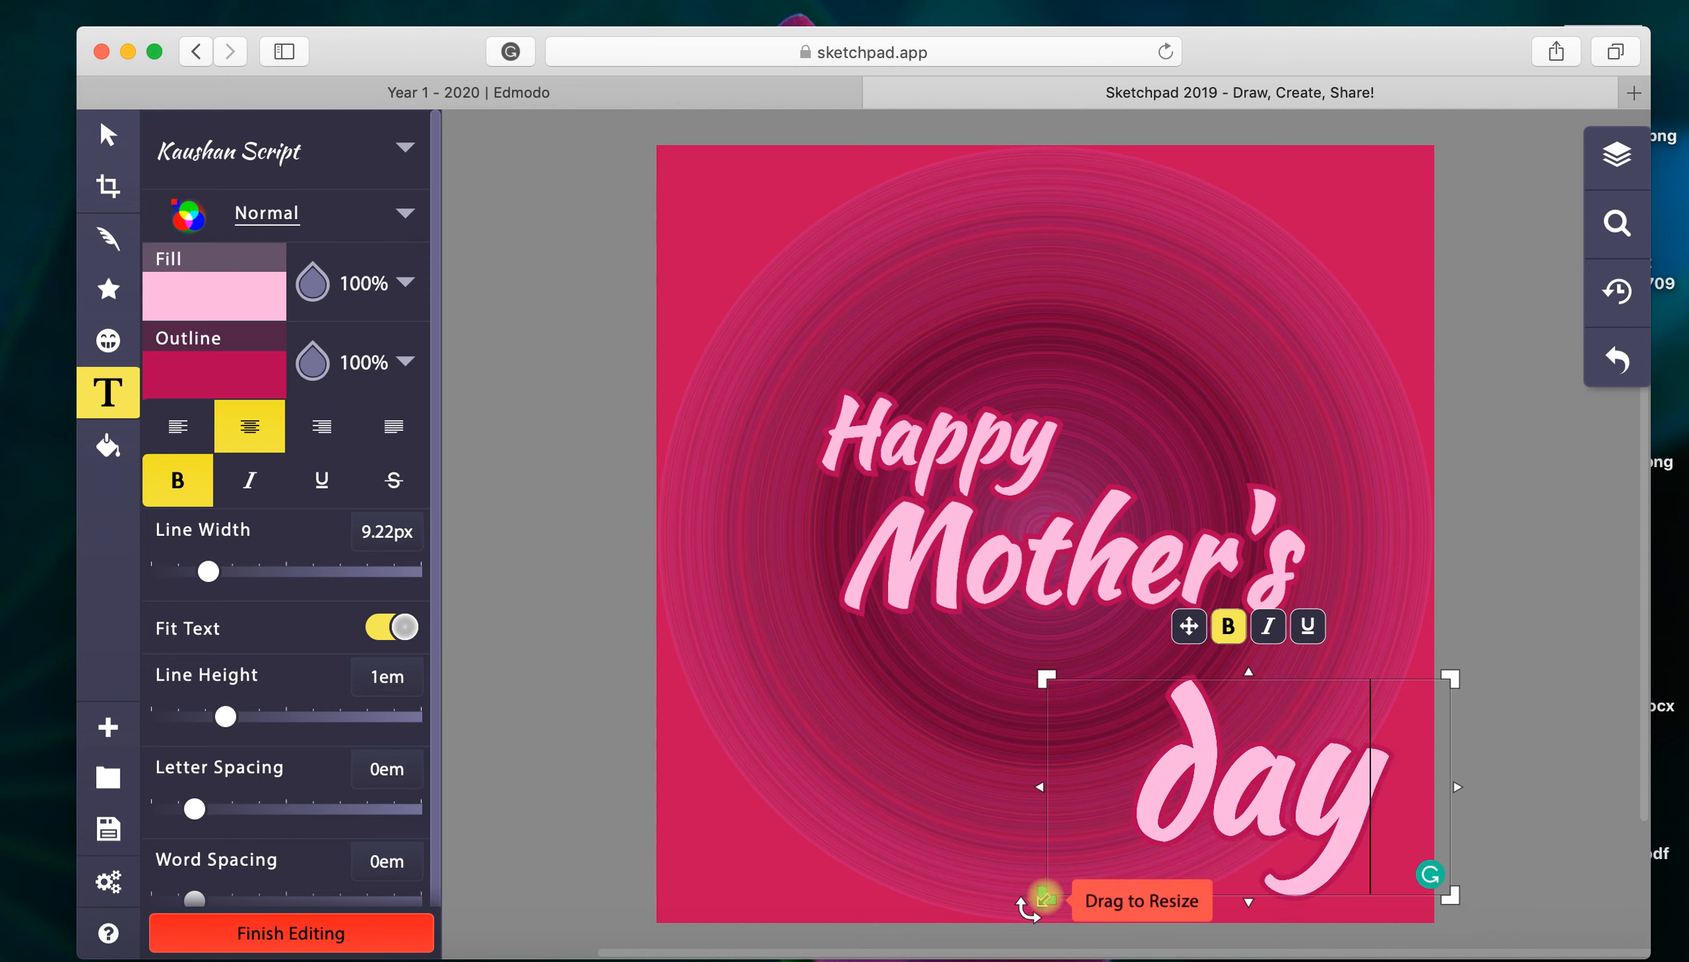
pyautogui.moveTo(1103, 856); pyautogui.dragTo(1213, 801)
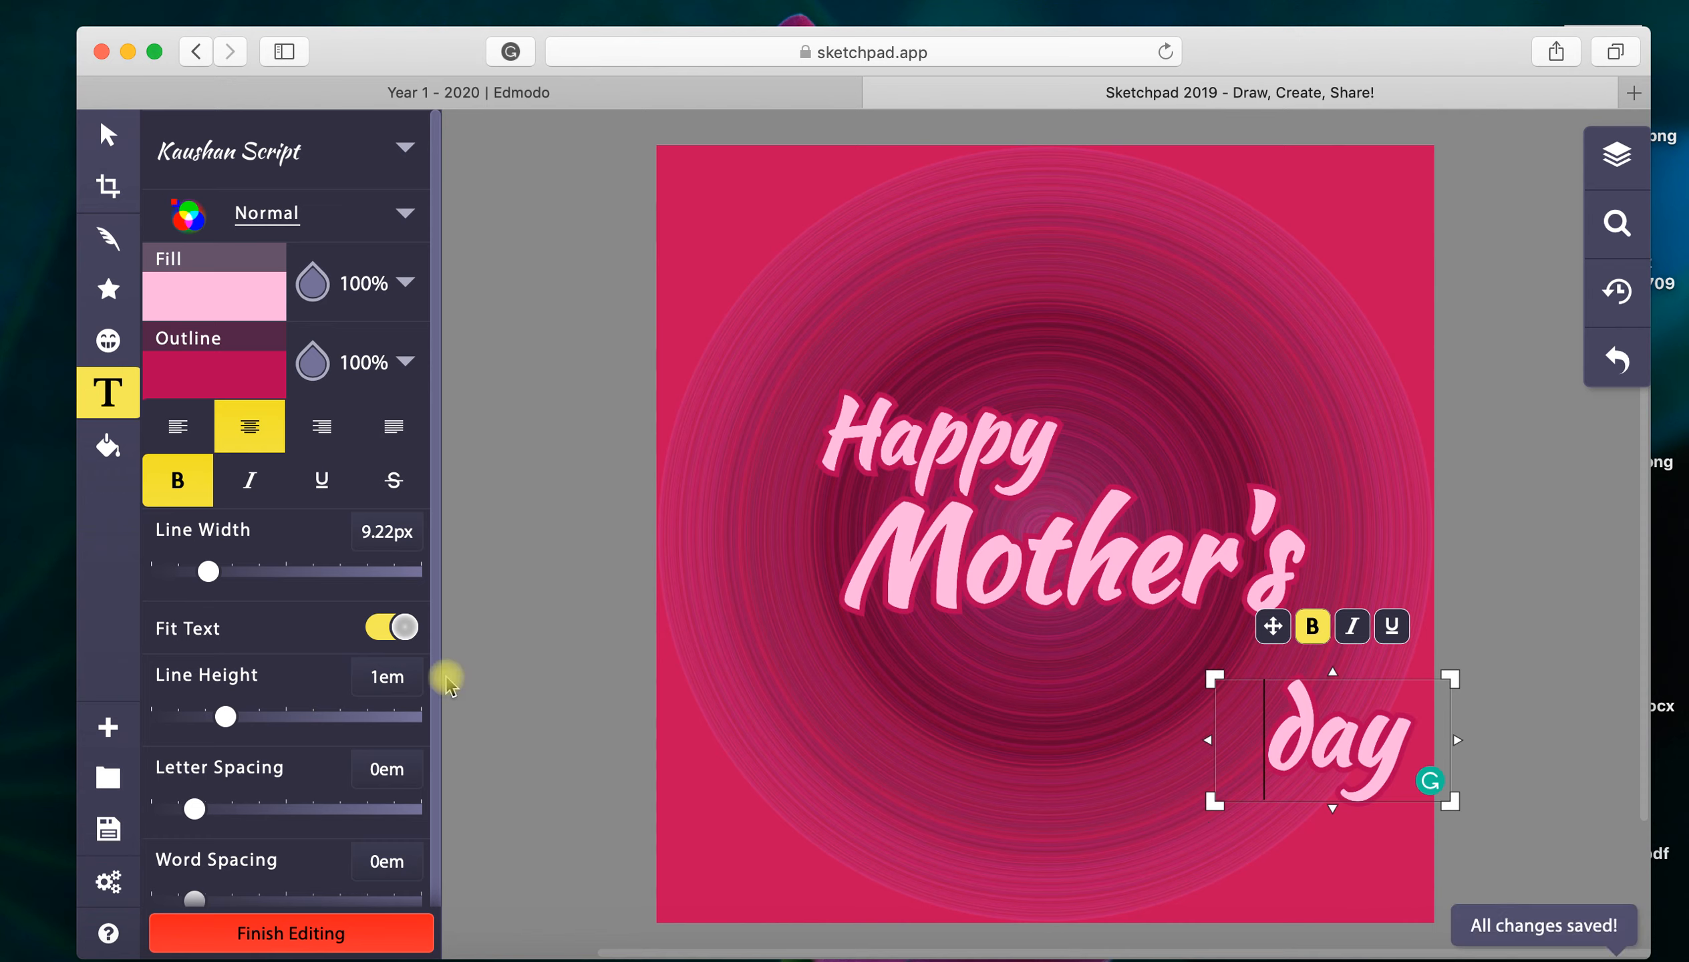
pyautogui.click(248, 483)
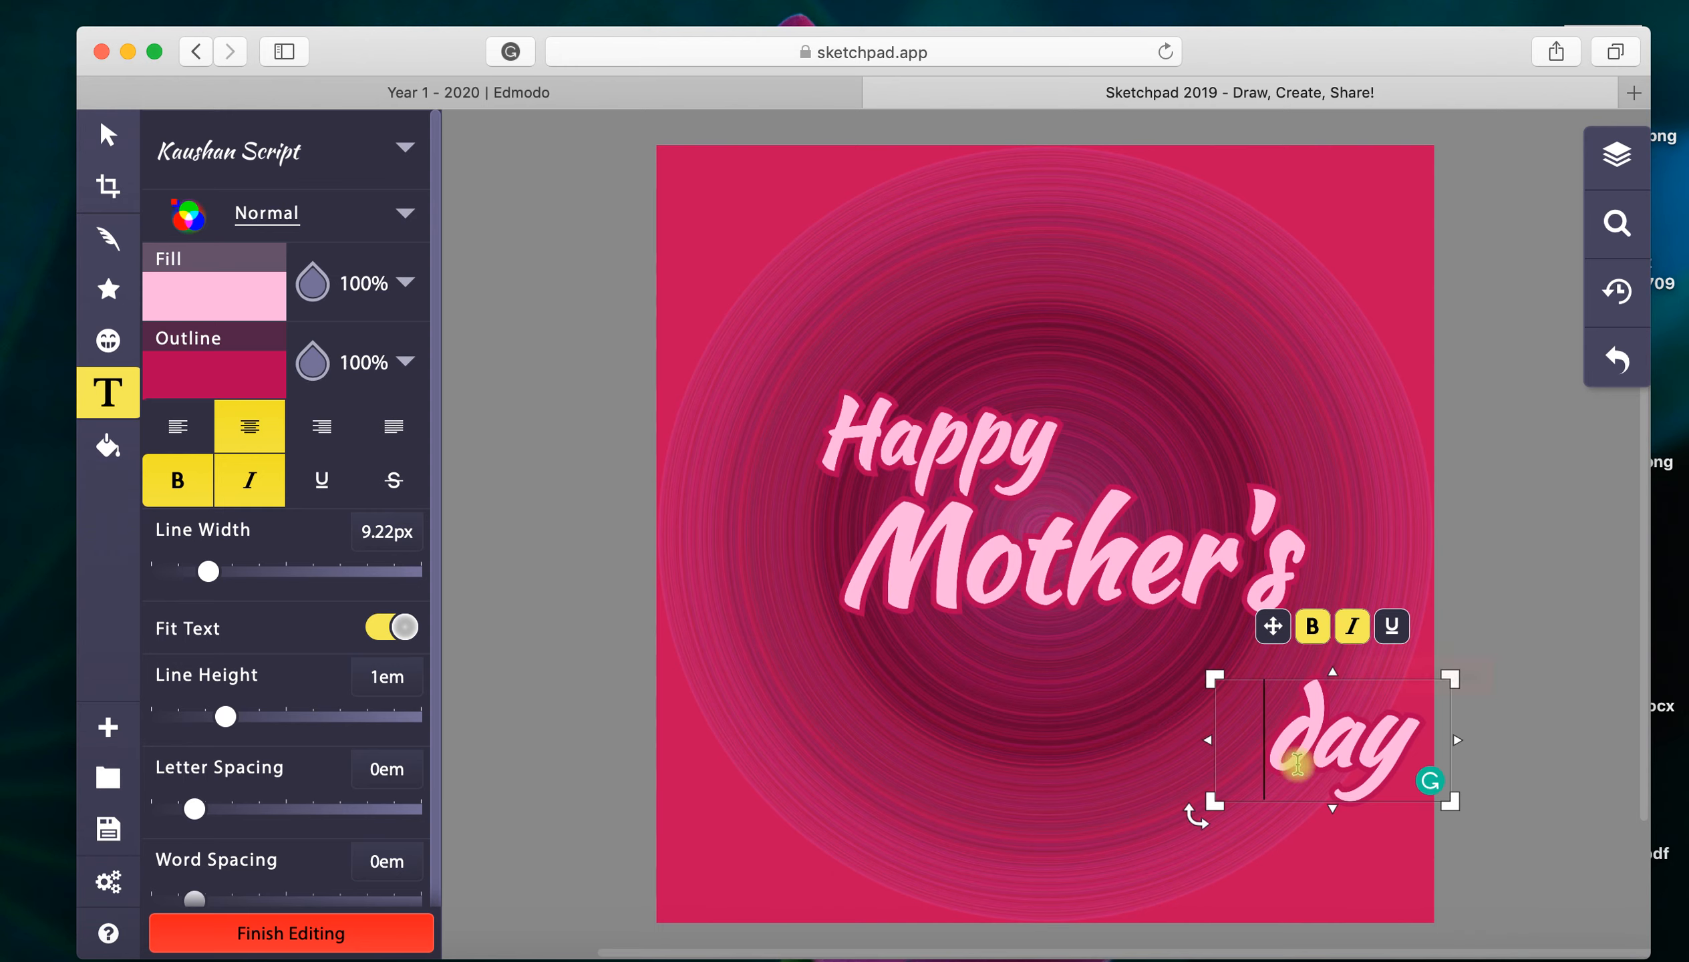
pyautogui.click(1350, 804)
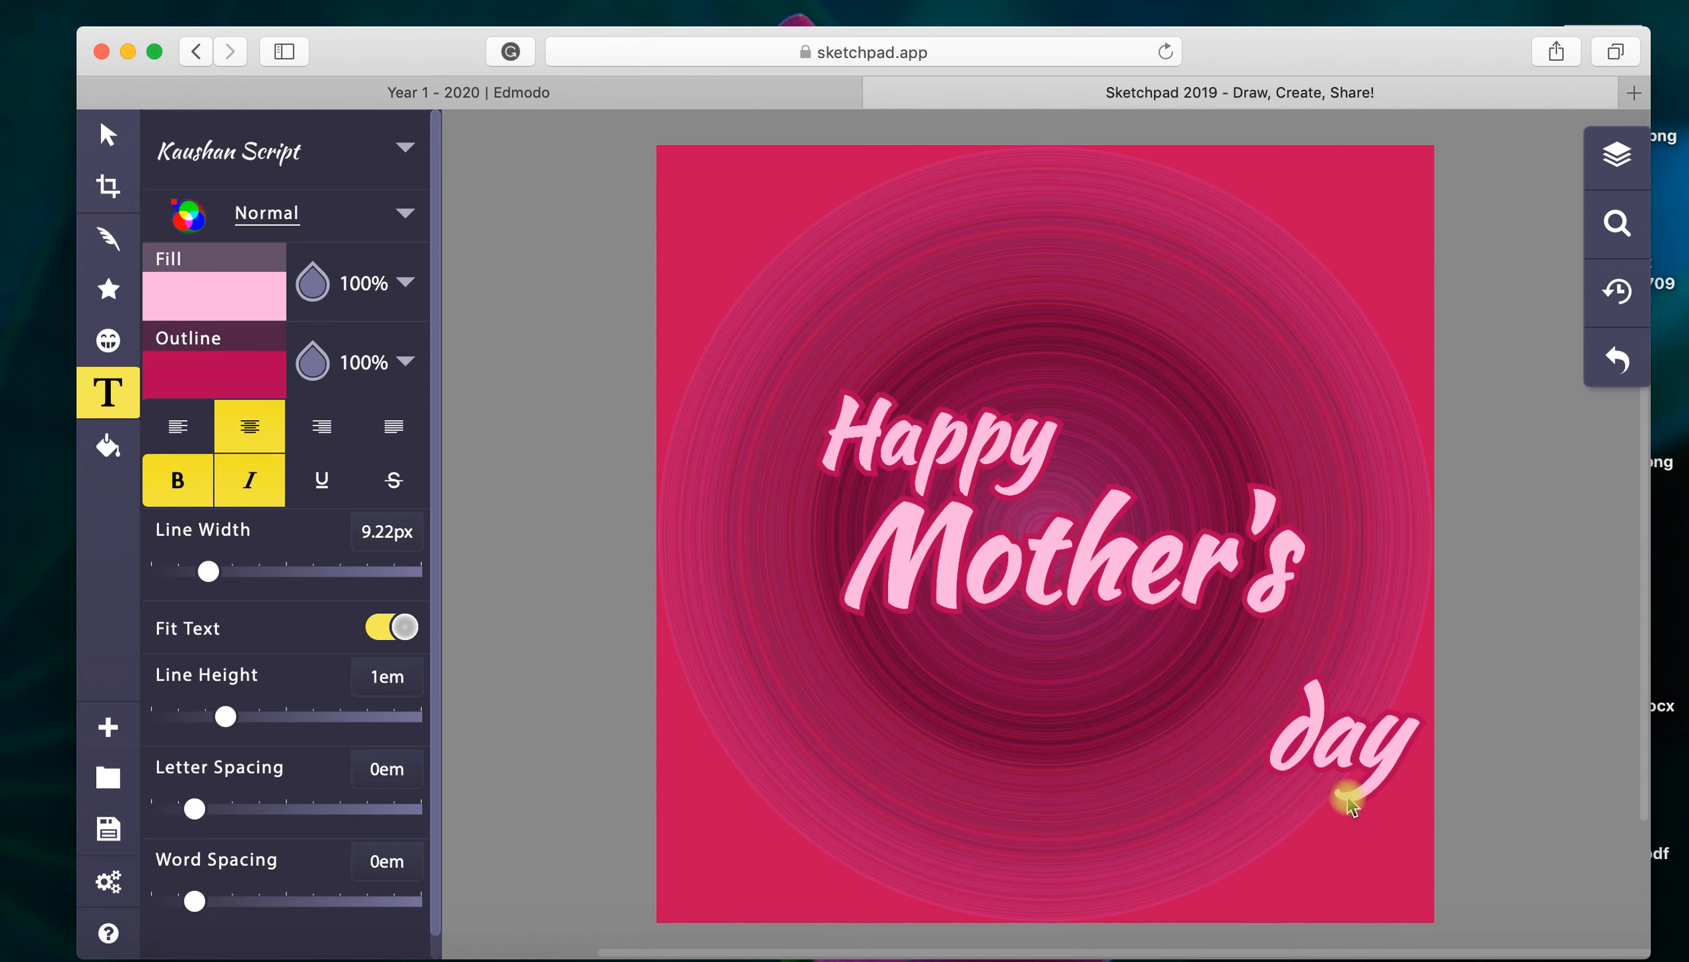
# Step: Move the word day up and left so it sits just under the end of Mother's
pyautogui.click(1354, 751)
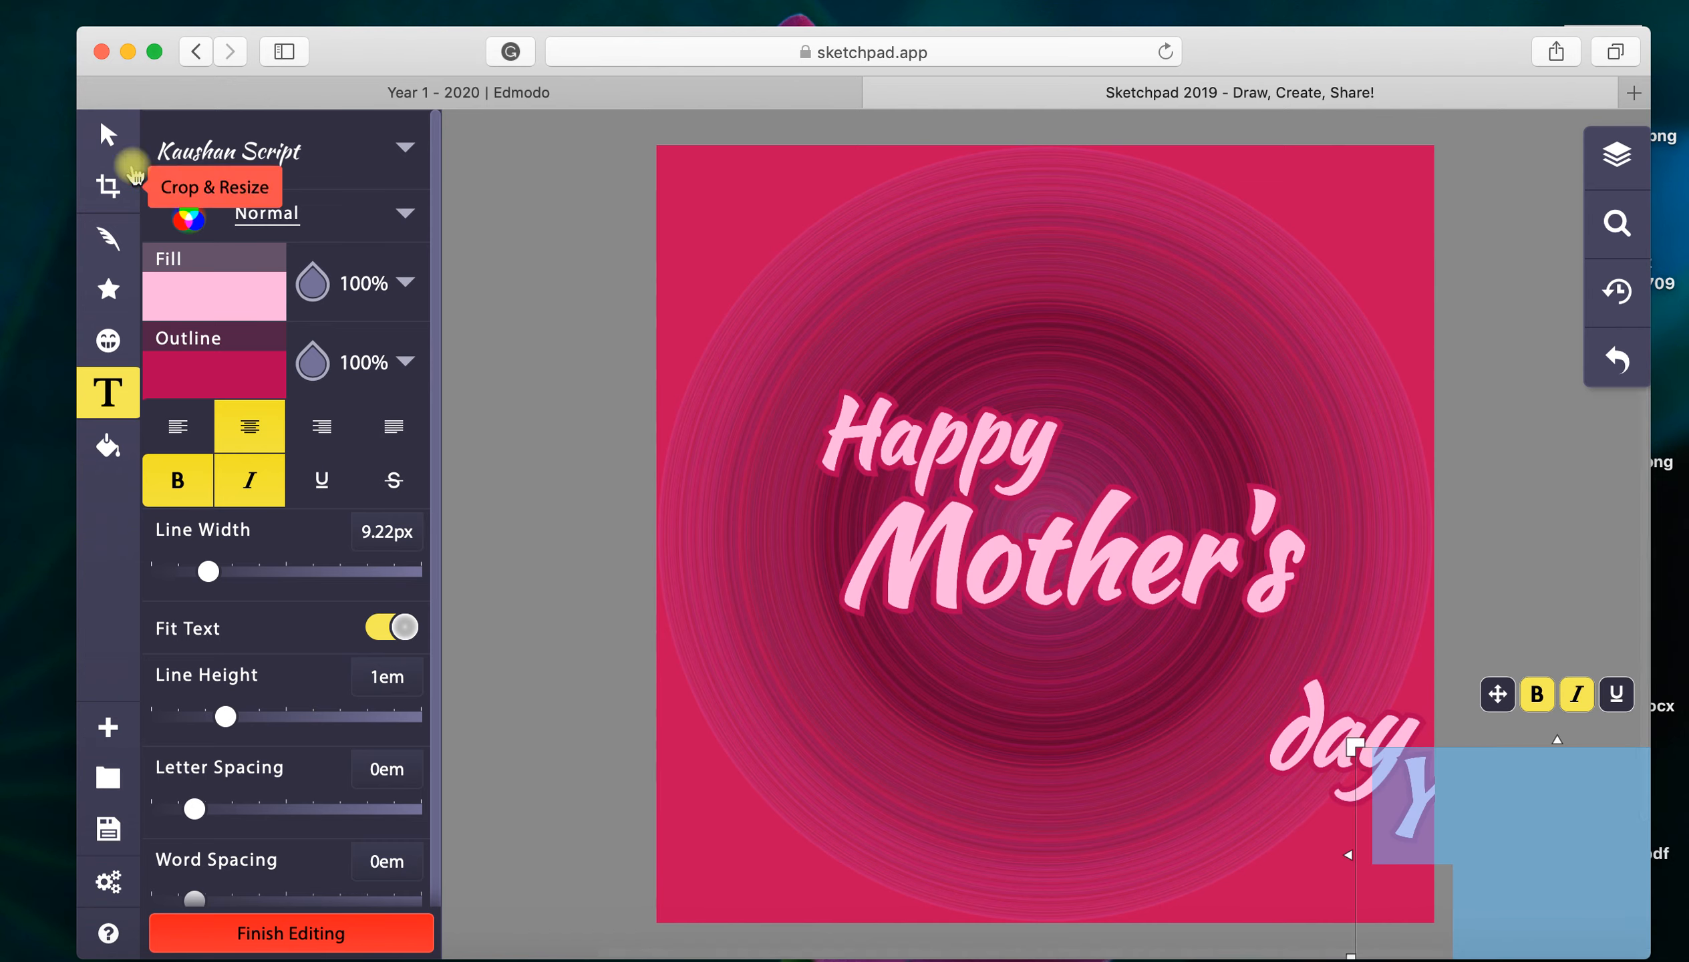
pyautogui.click(108, 136)
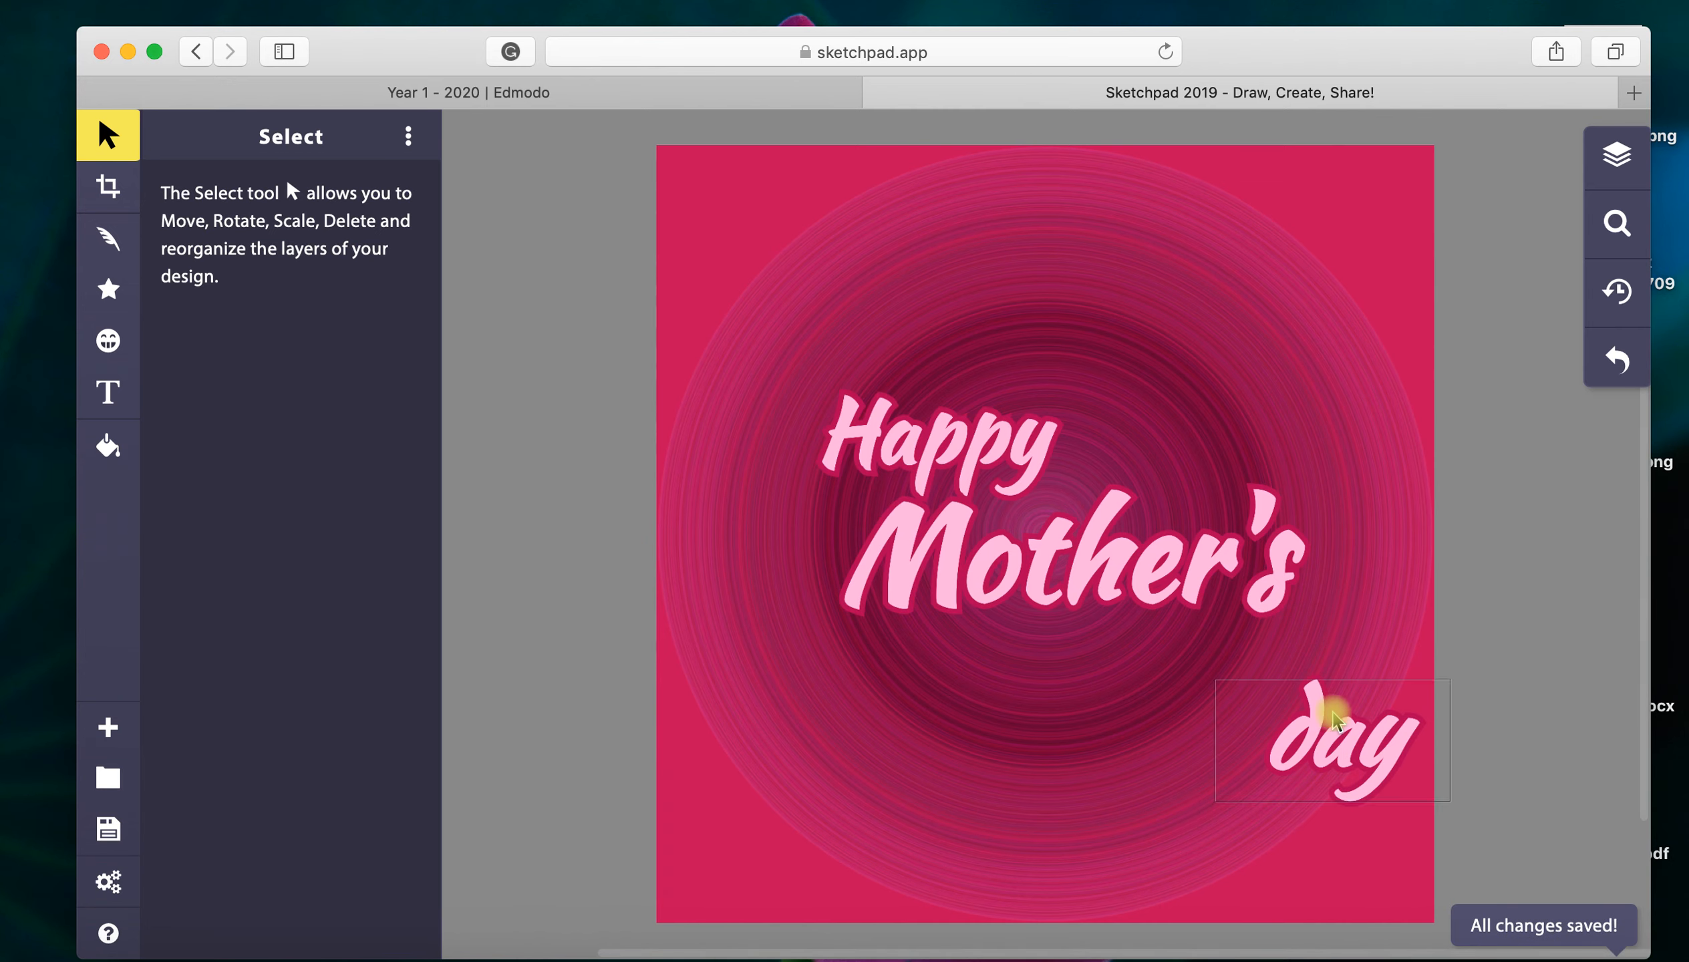
pyautogui.click(1335, 723)
pyautogui.moveTo(1331, 725); pyautogui.dragTo(1260, 677)
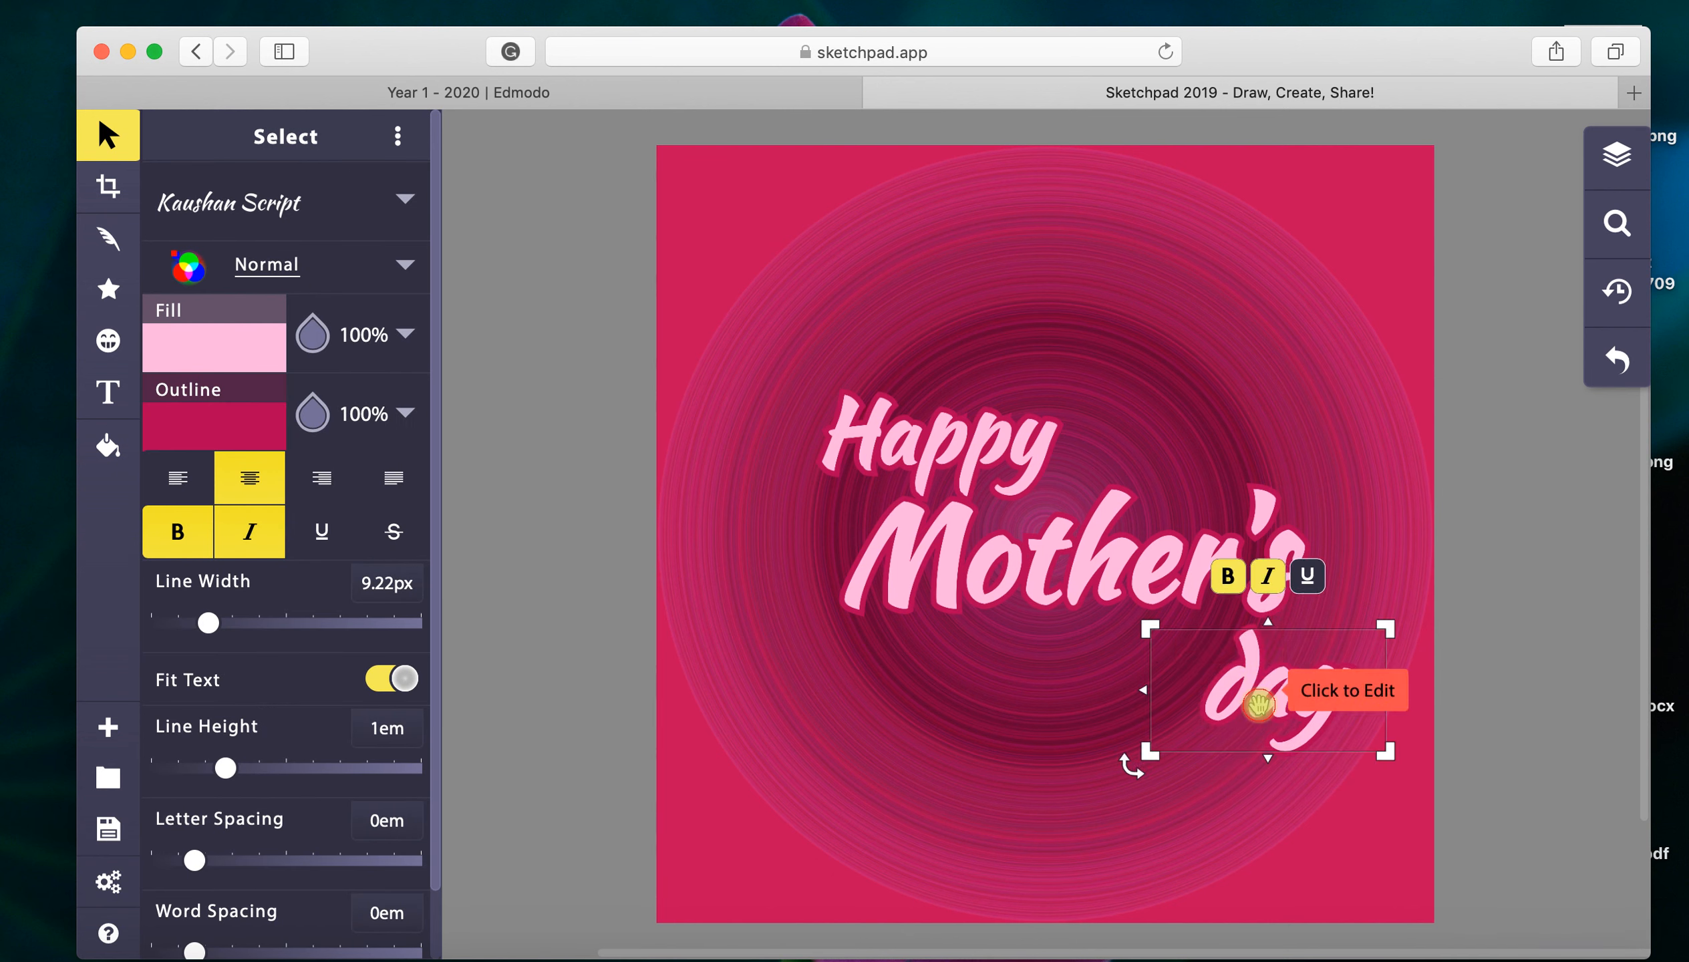
# Step: Change the font of the word day to Bilbo Swash Caps
pyautogui.click(1259, 704)
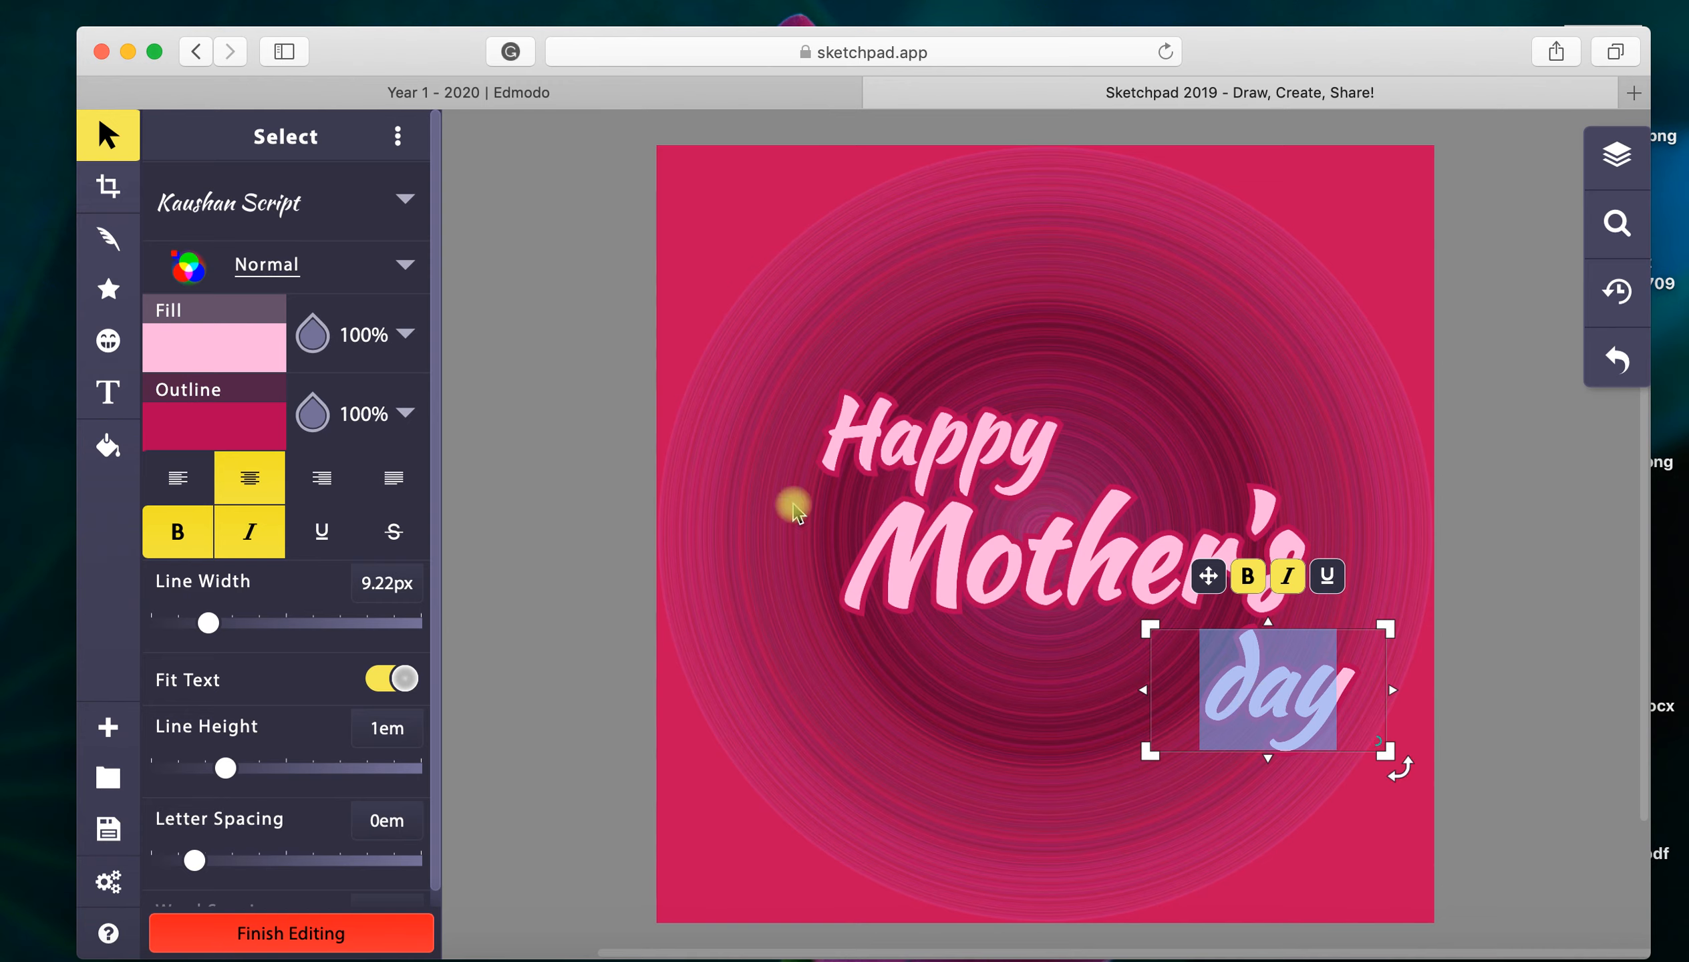
pyautogui.click(403, 199)
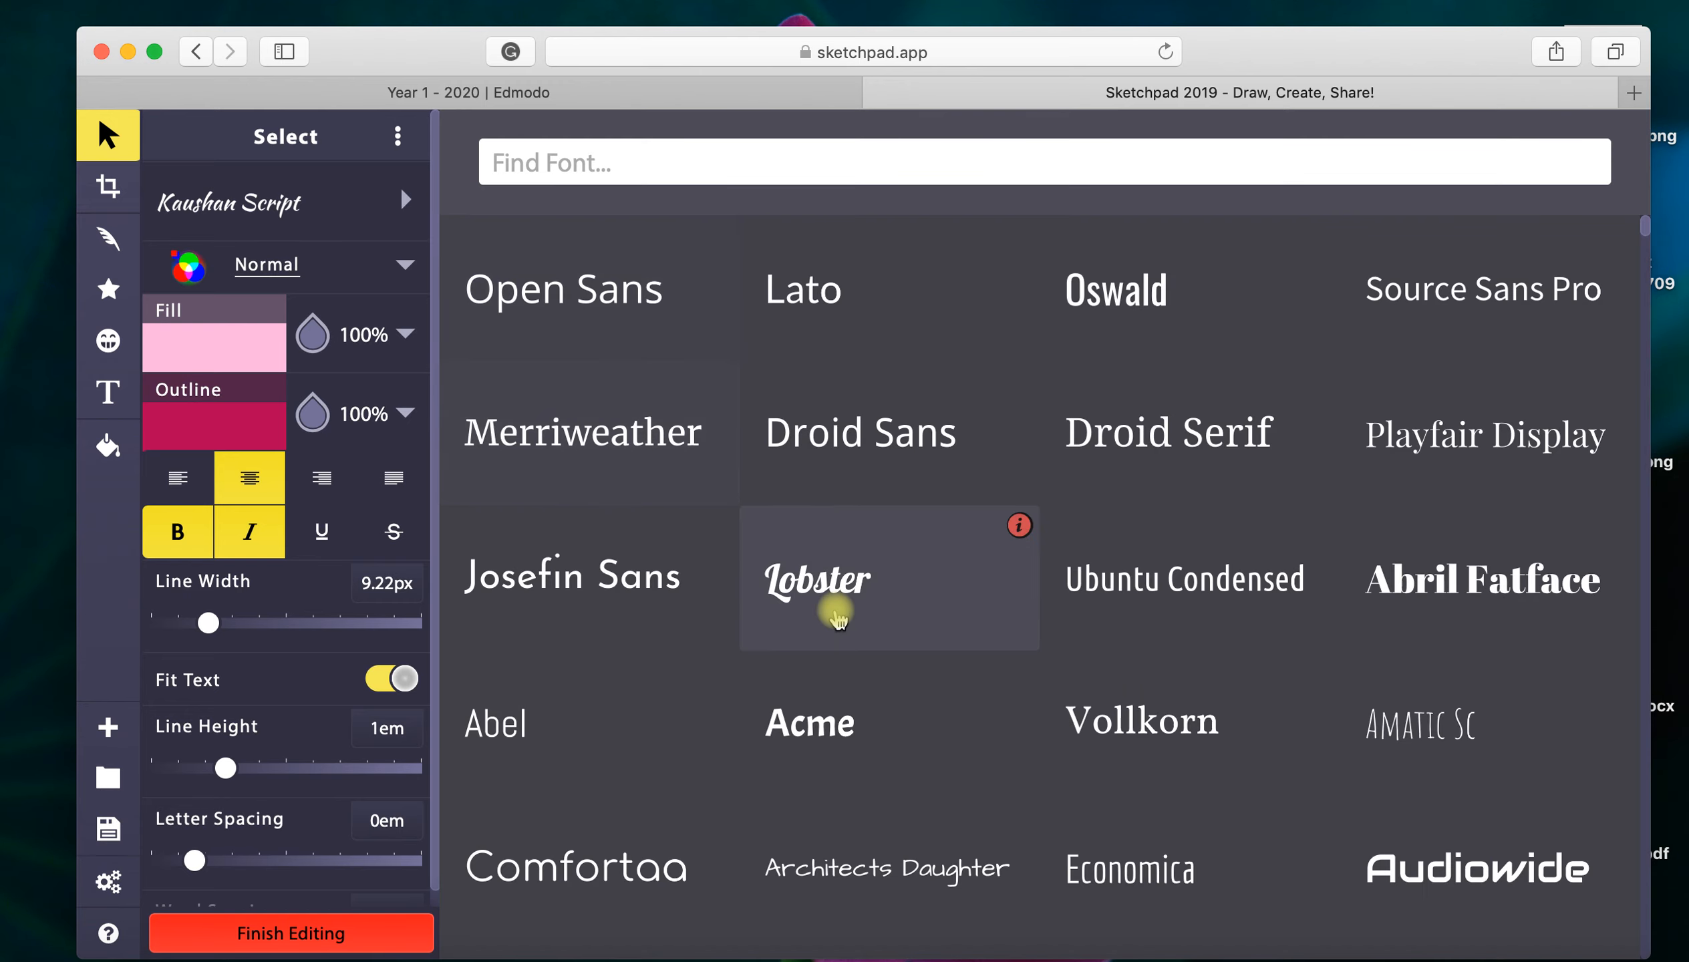
pyautogui.scroll(-3, 837, 613)
pyautogui.scroll(-5, 836, 614)
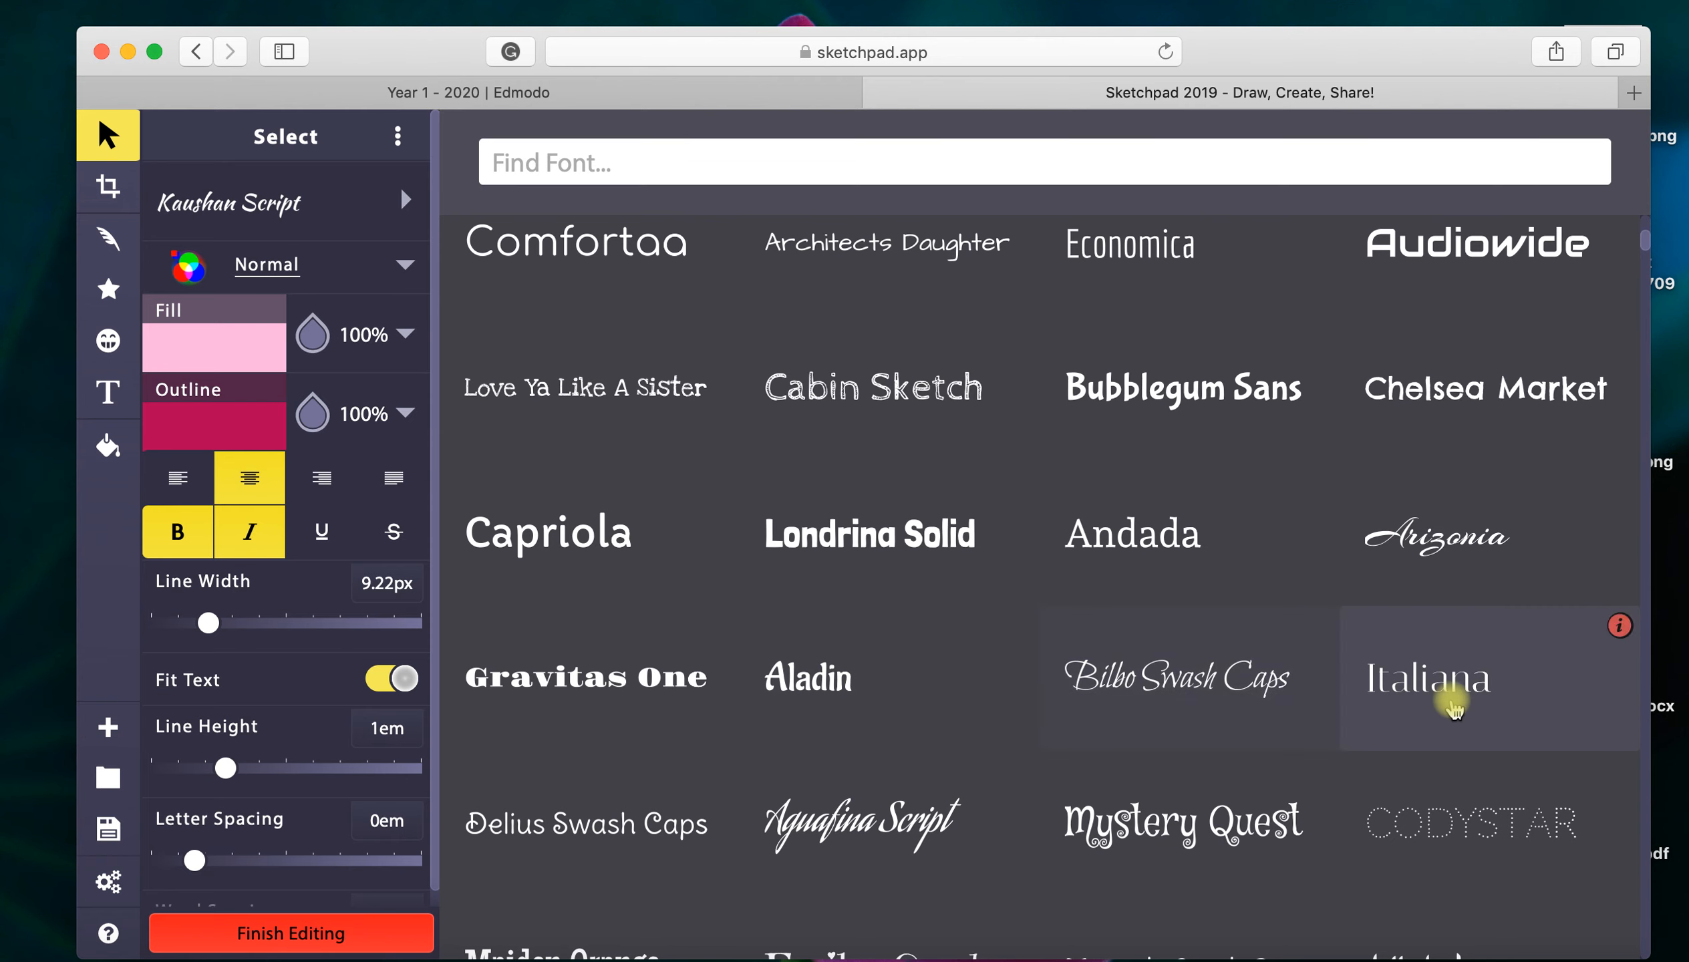
pyautogui.click(1234, 684)
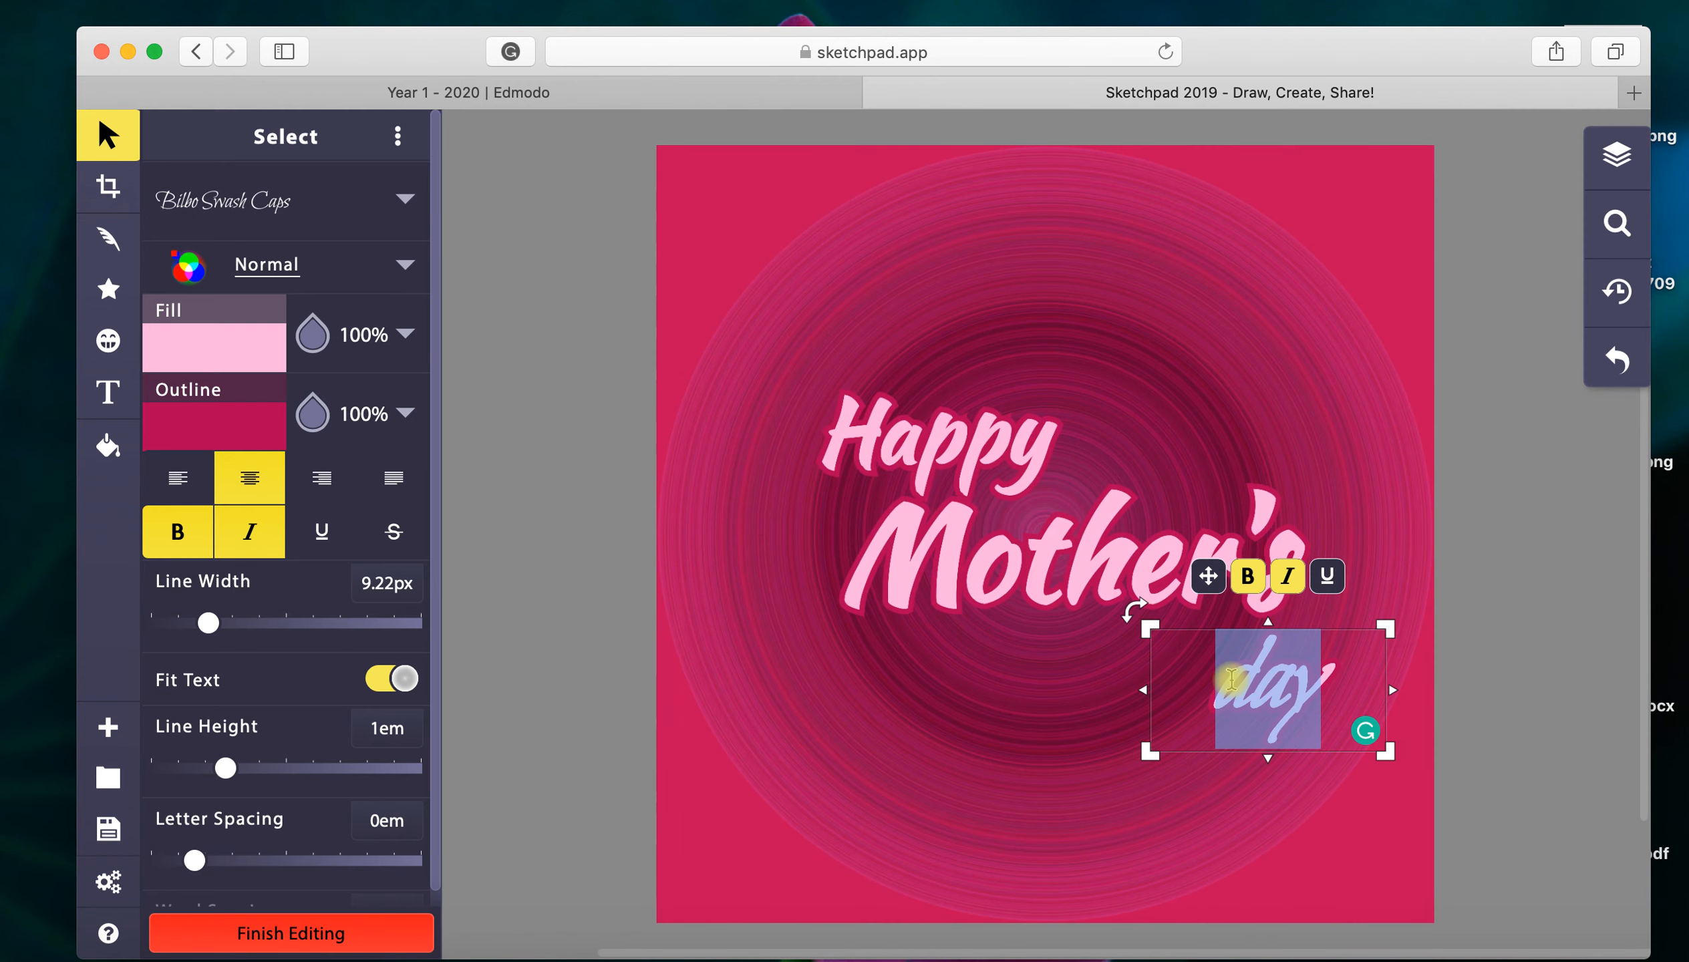
# Step: Change the font of the word day to Dancing Script
pyautogui.click(401, 201)
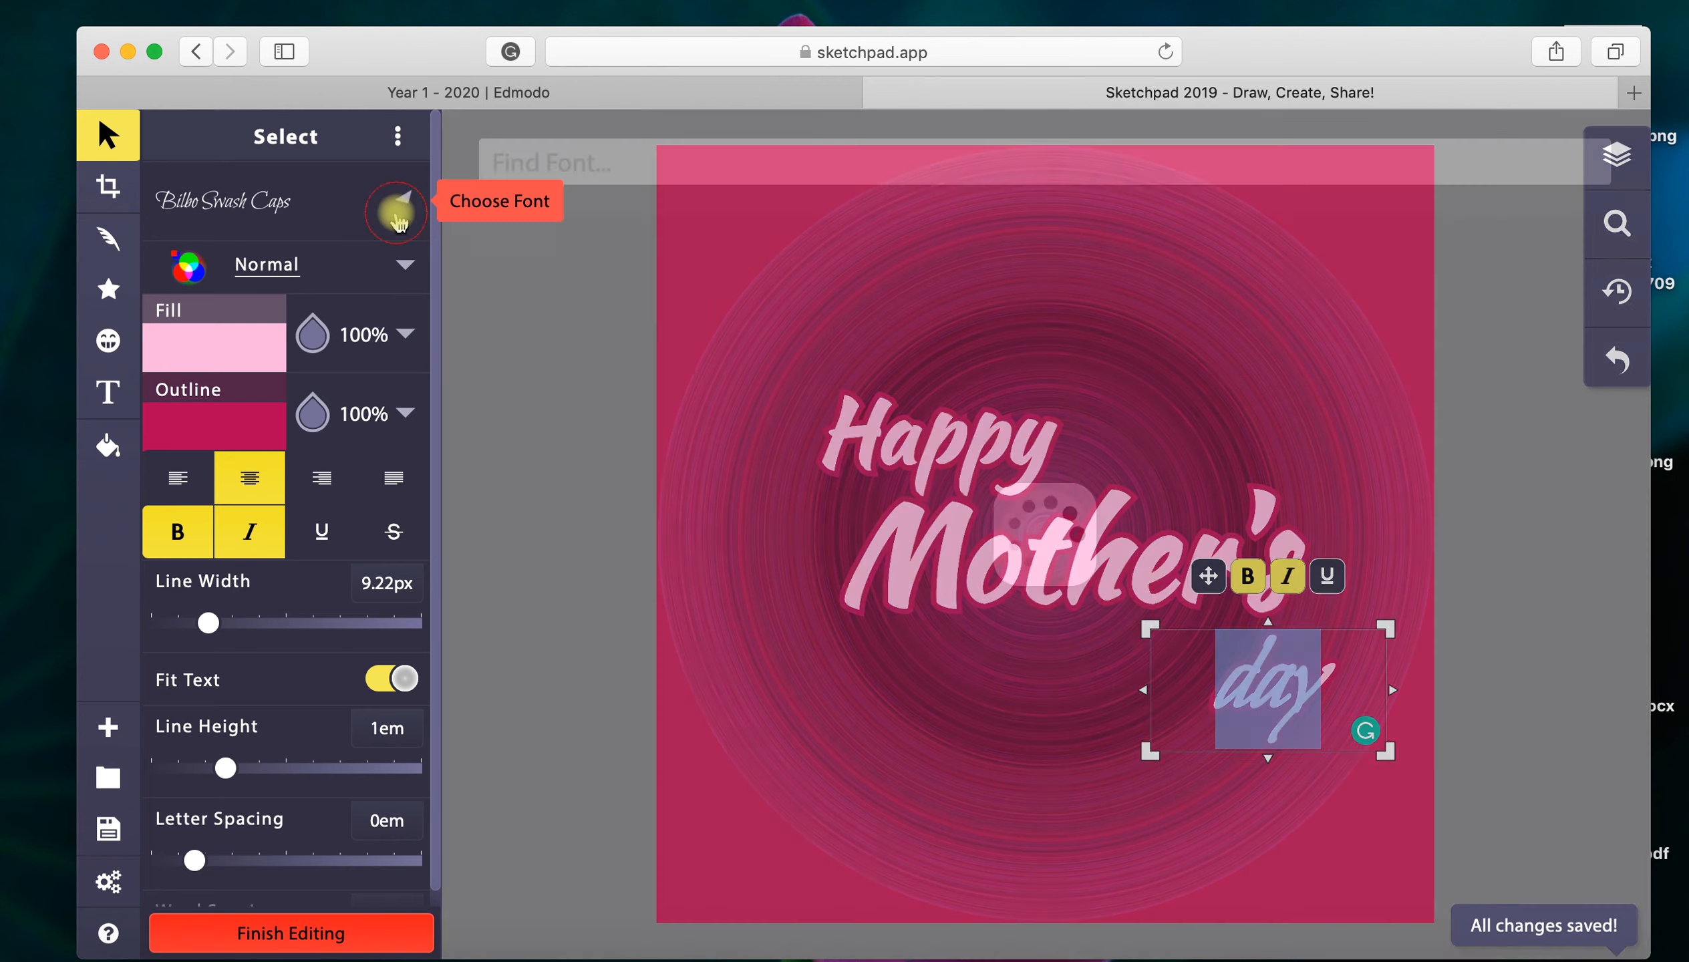
pyautogui.scroll(-6, 1173, 781)
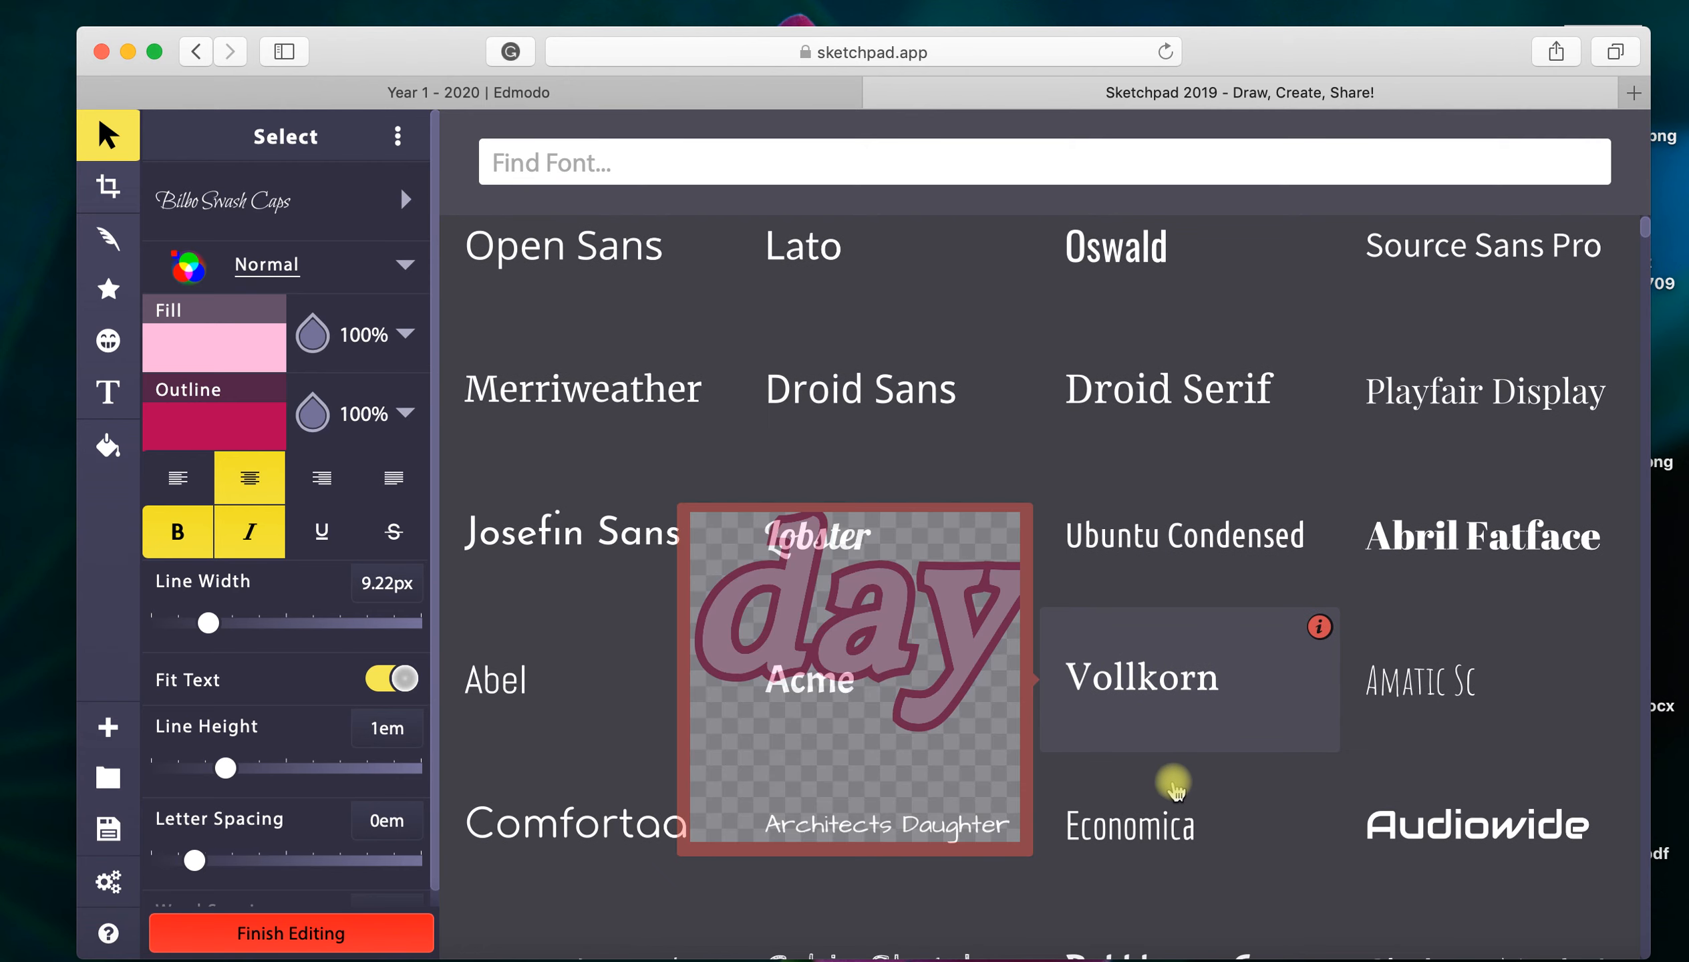
pyautogui.scroll(-8, 1175, 791)
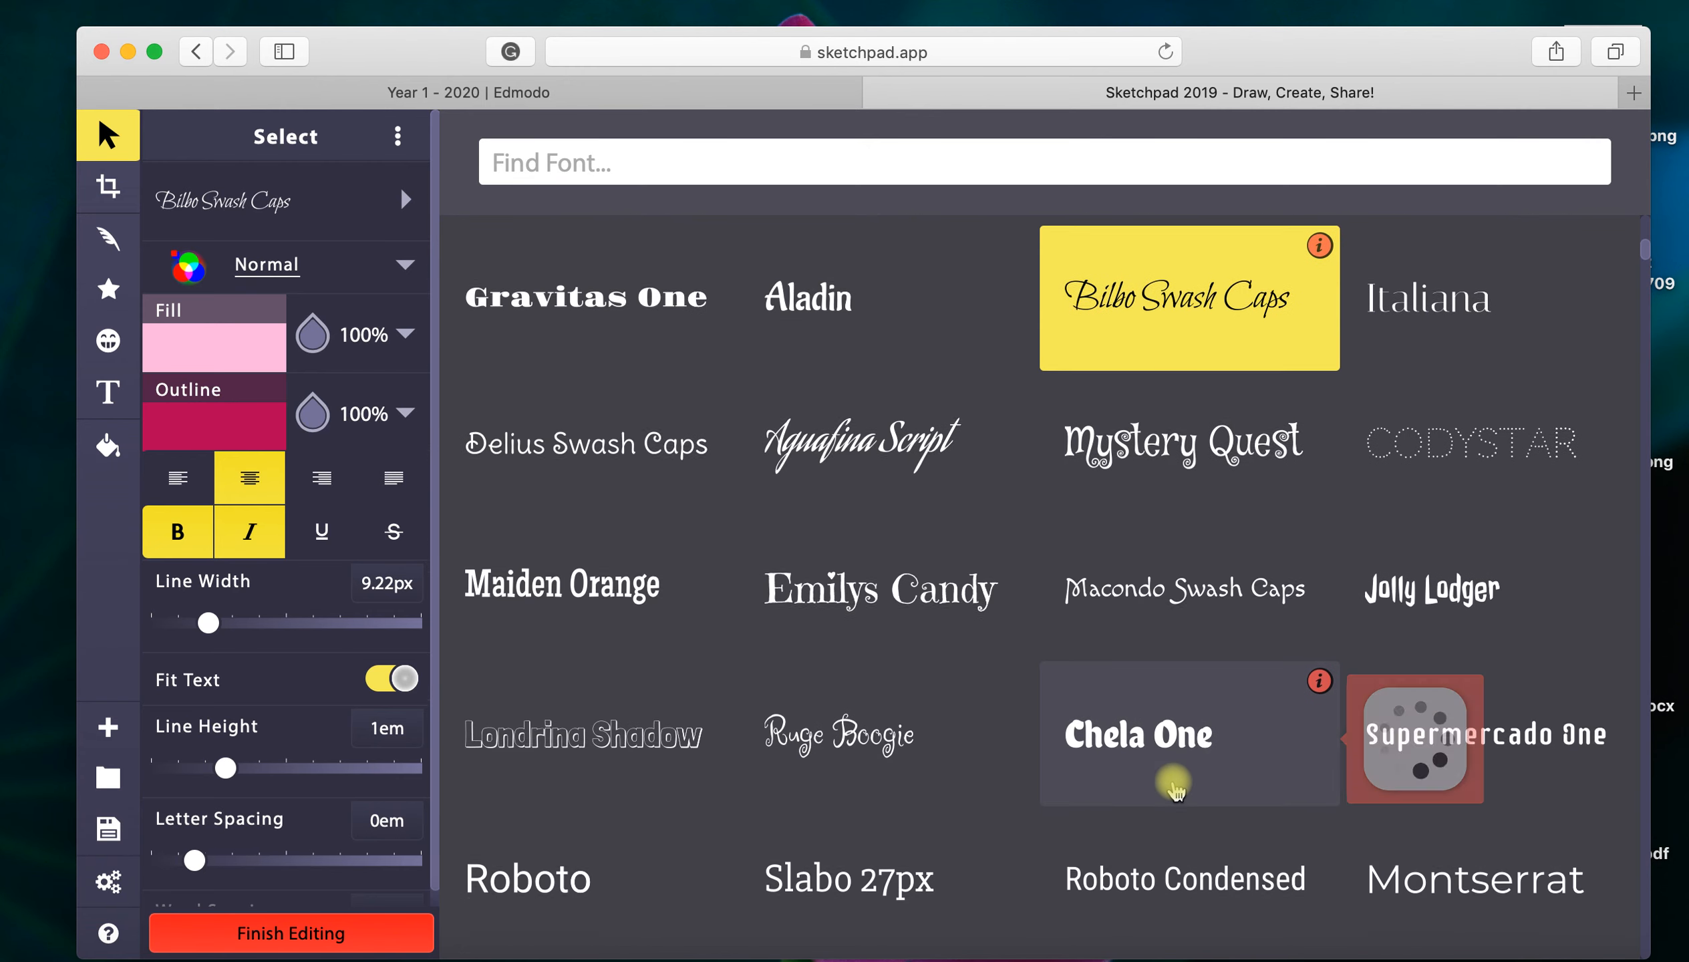
pyautogui.scroll(-5, 1174, 785)
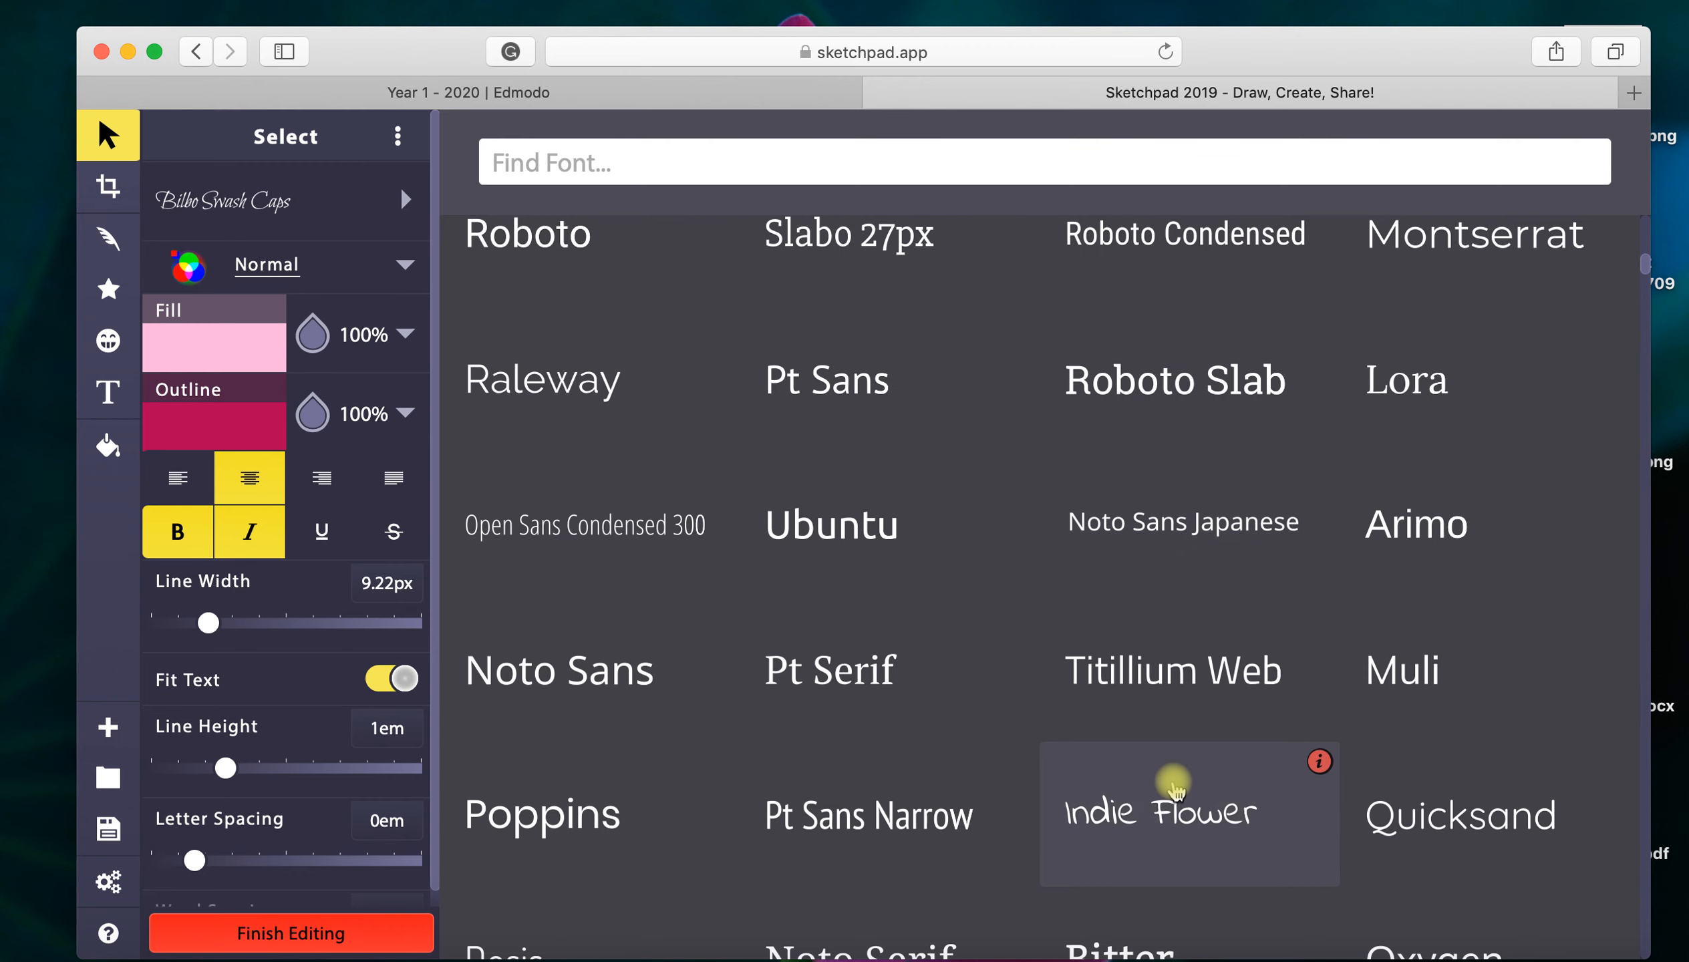
pyautogui.scroll(-8, 1174, 785)
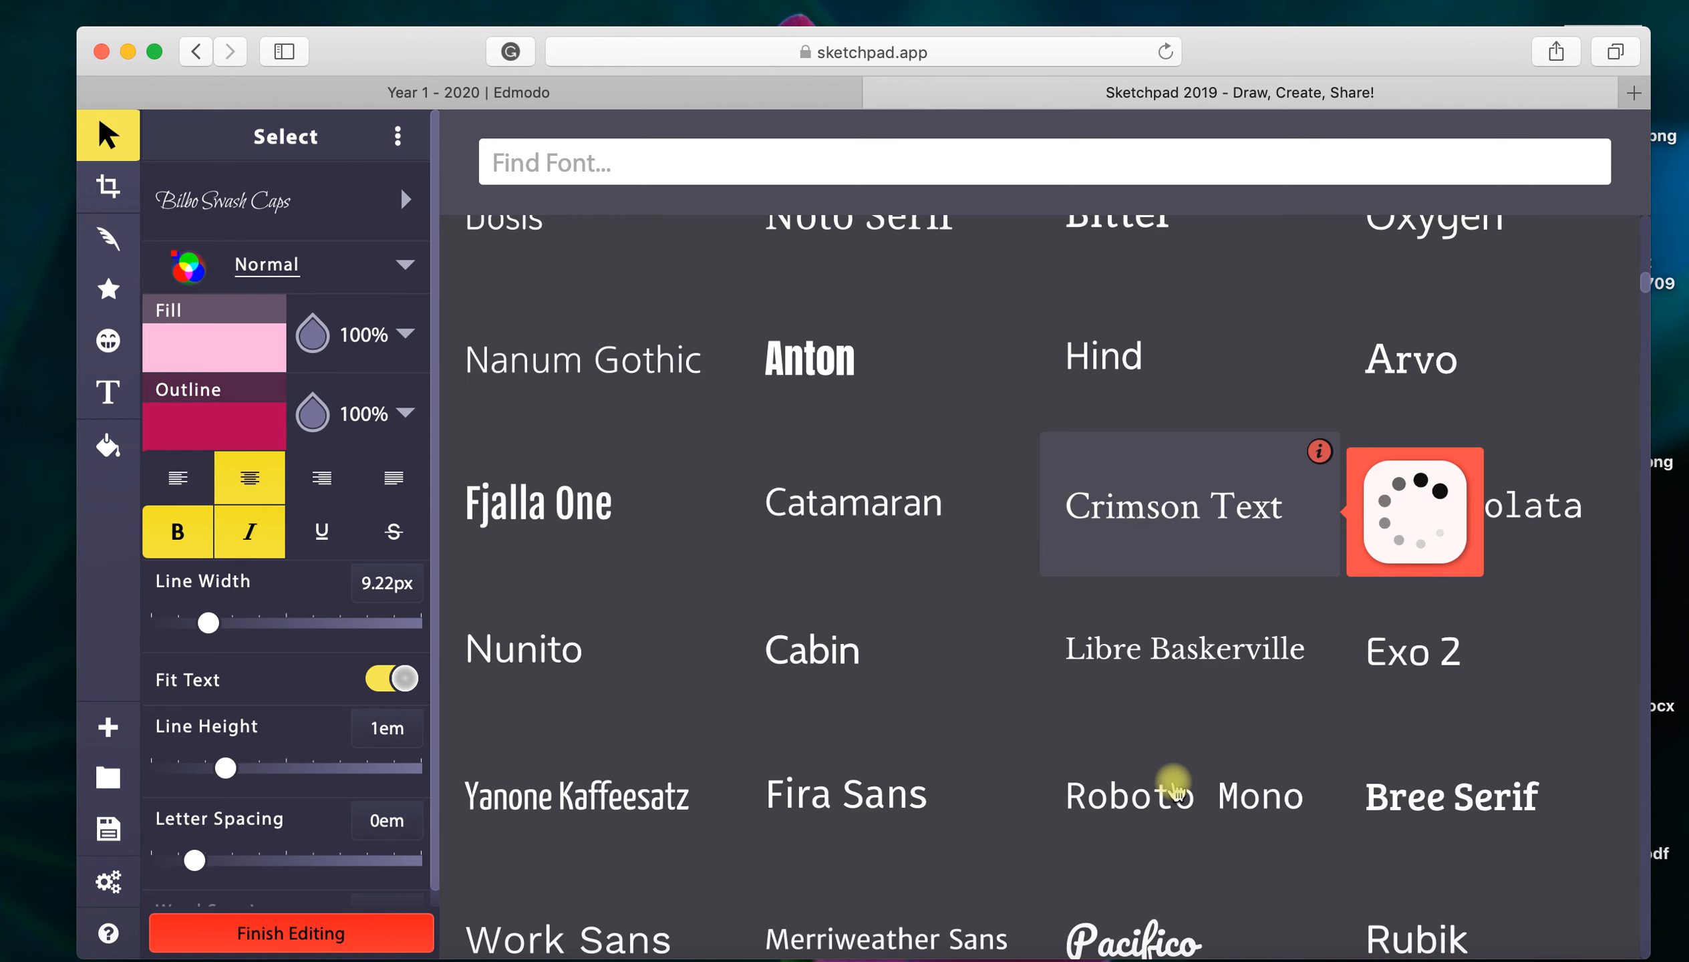
pyautogui.scroll(-3, 1174, 785)
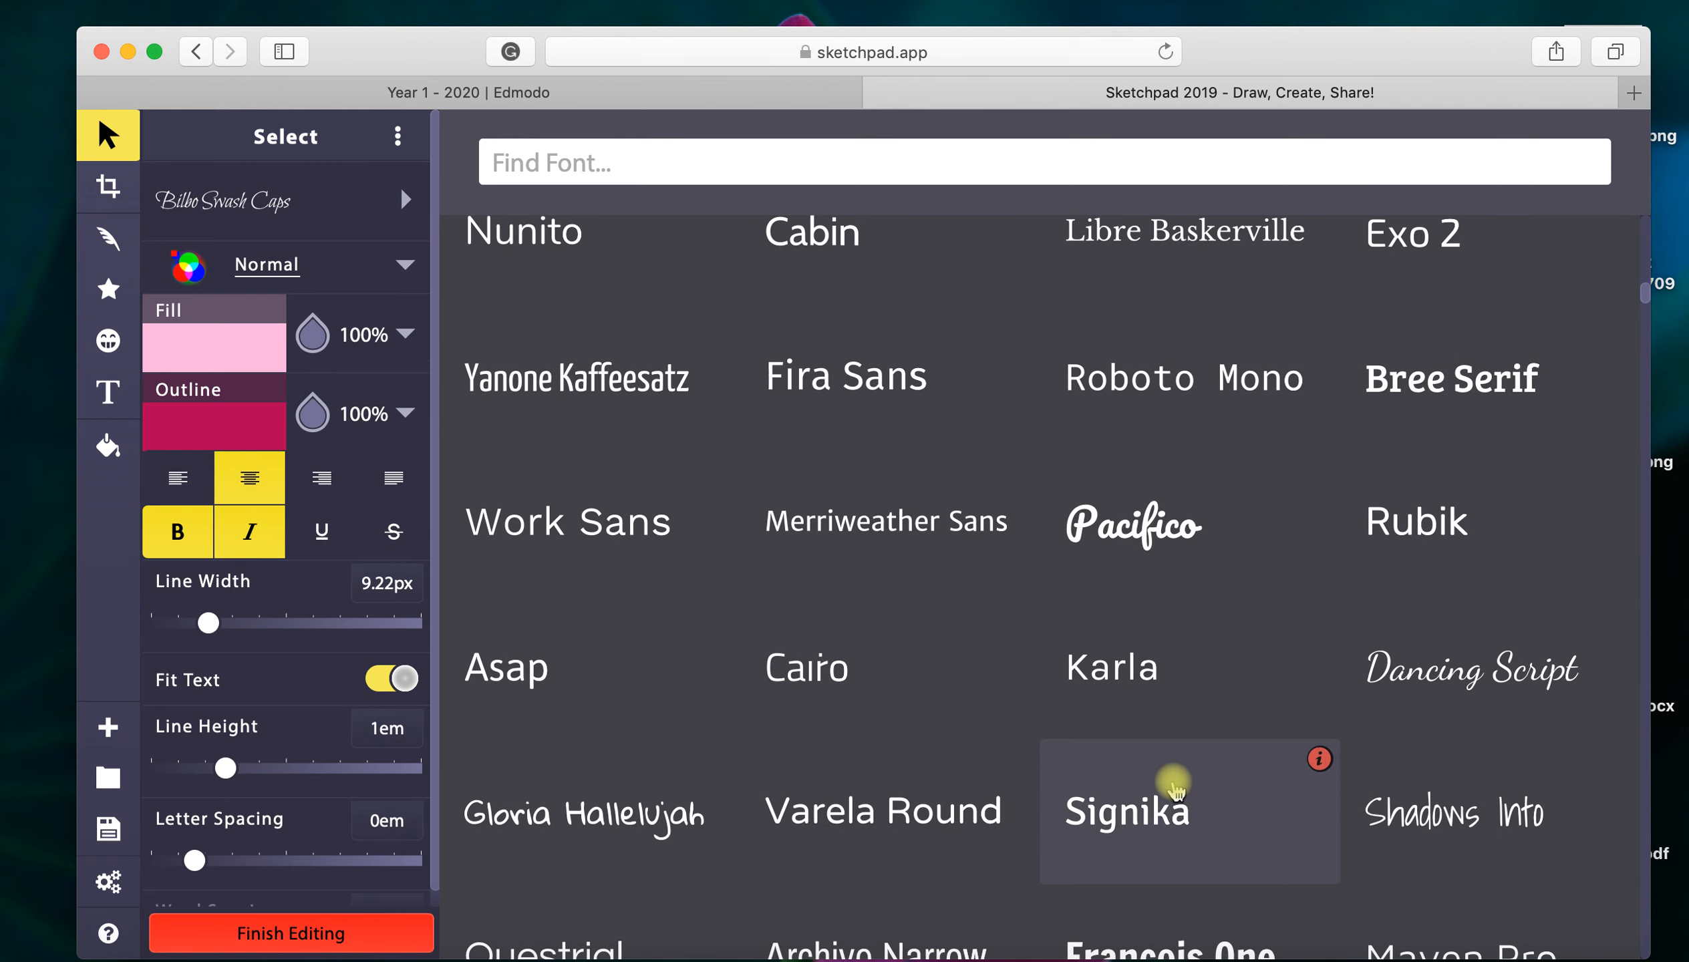
pyautogui.scroll(-3, 1175, 785)
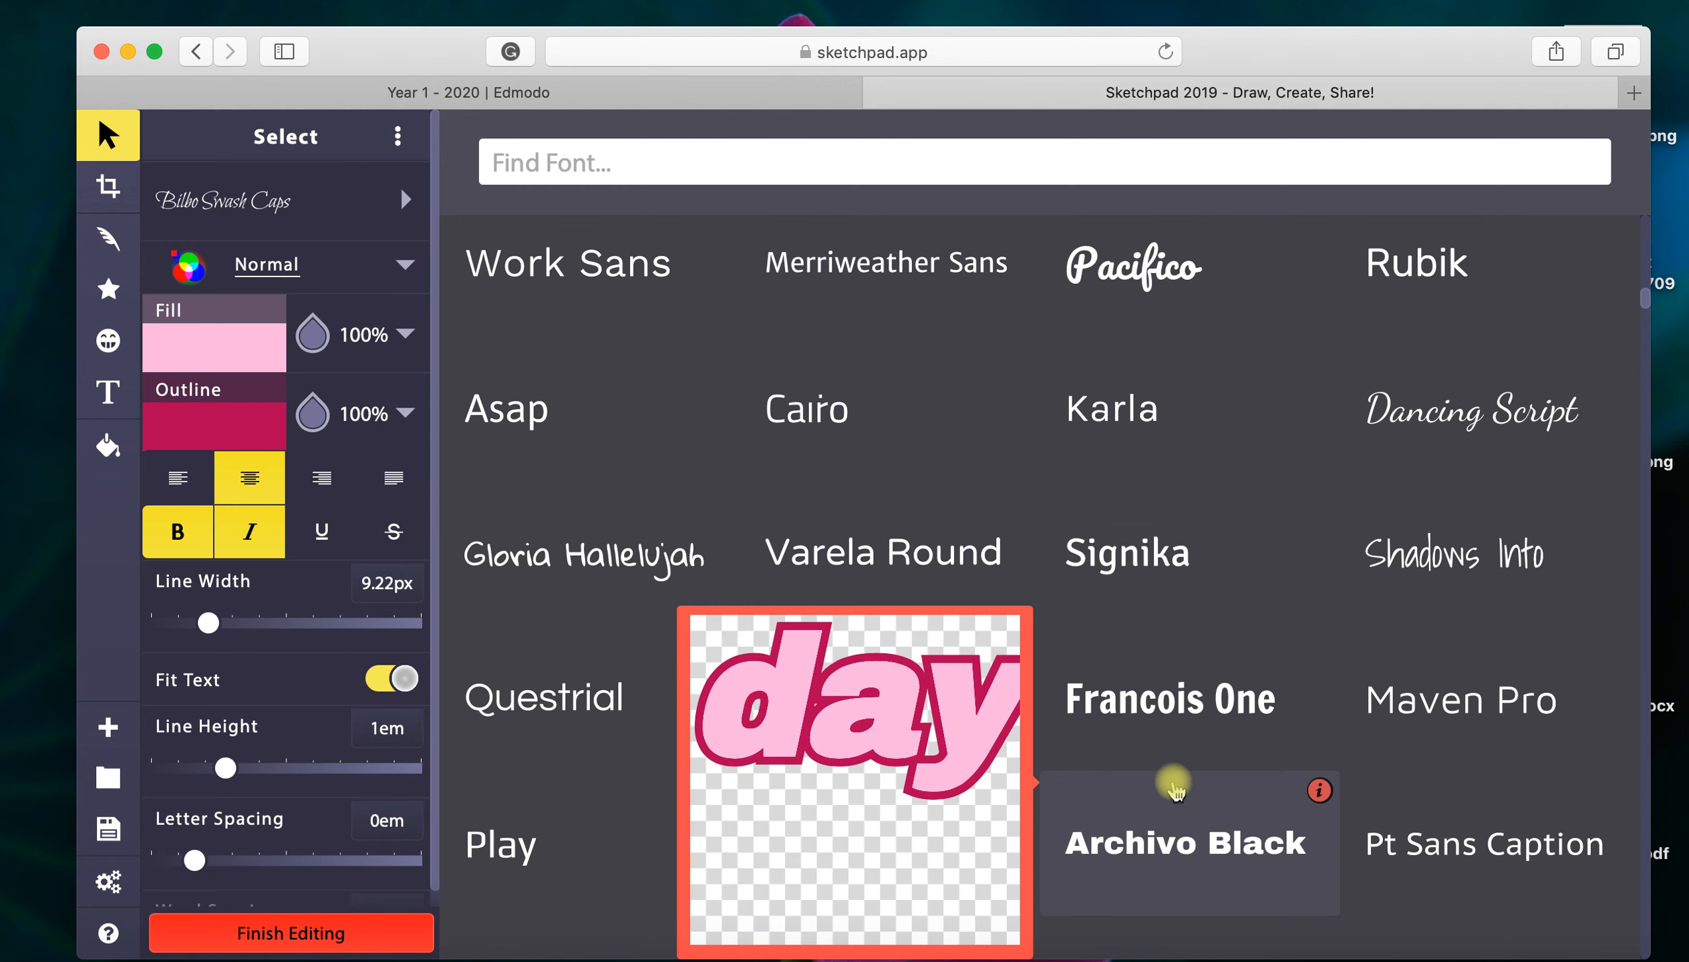
pyautogui.scroll(-5, 1175, 786)
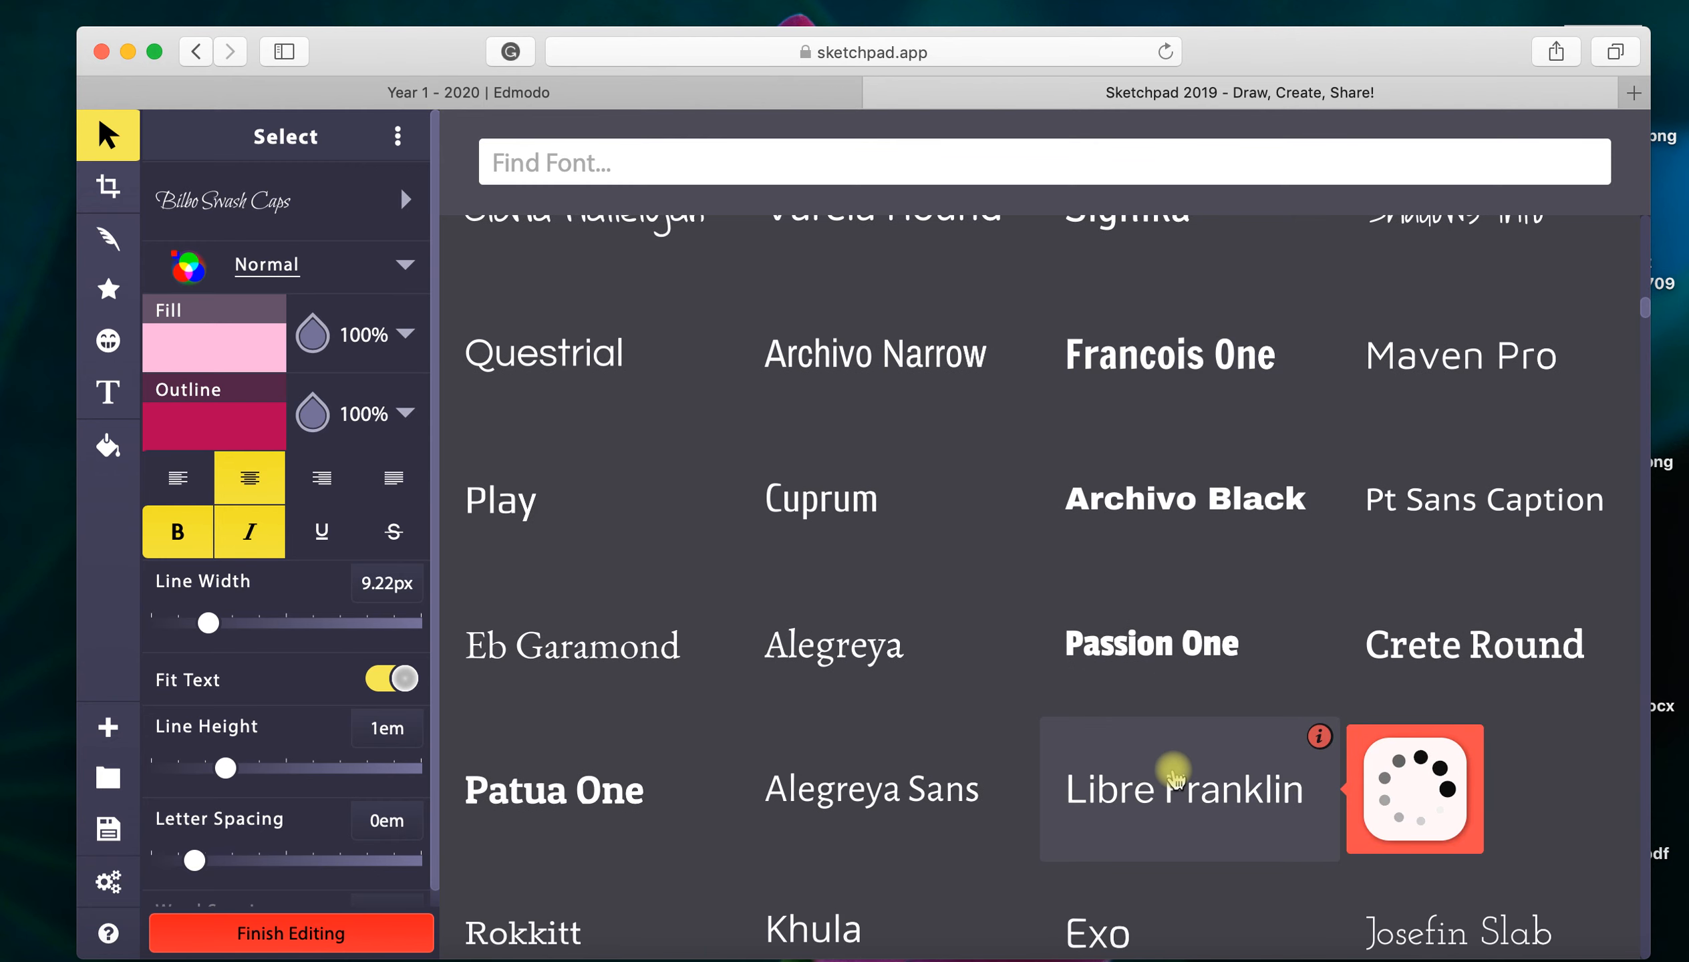
pyautogui.scroll(-6, 1383, 573)
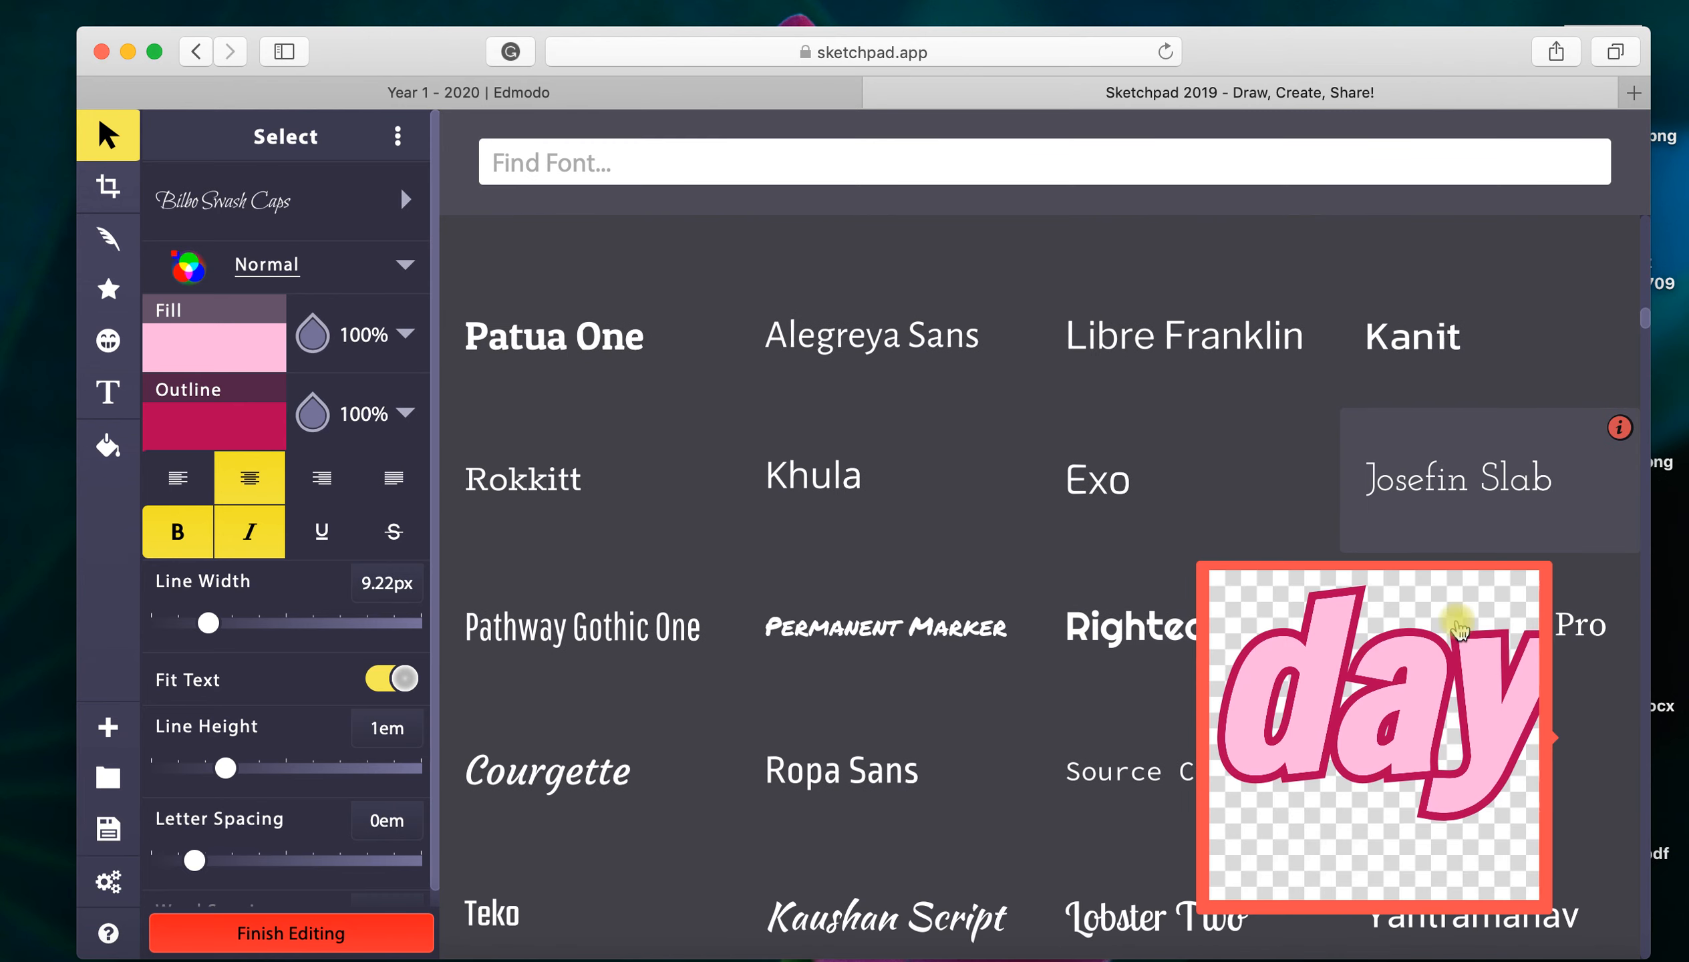
pyautogui.scroll(4, 1365, 603)
pyautogui.scroll(6, 1365, 610)
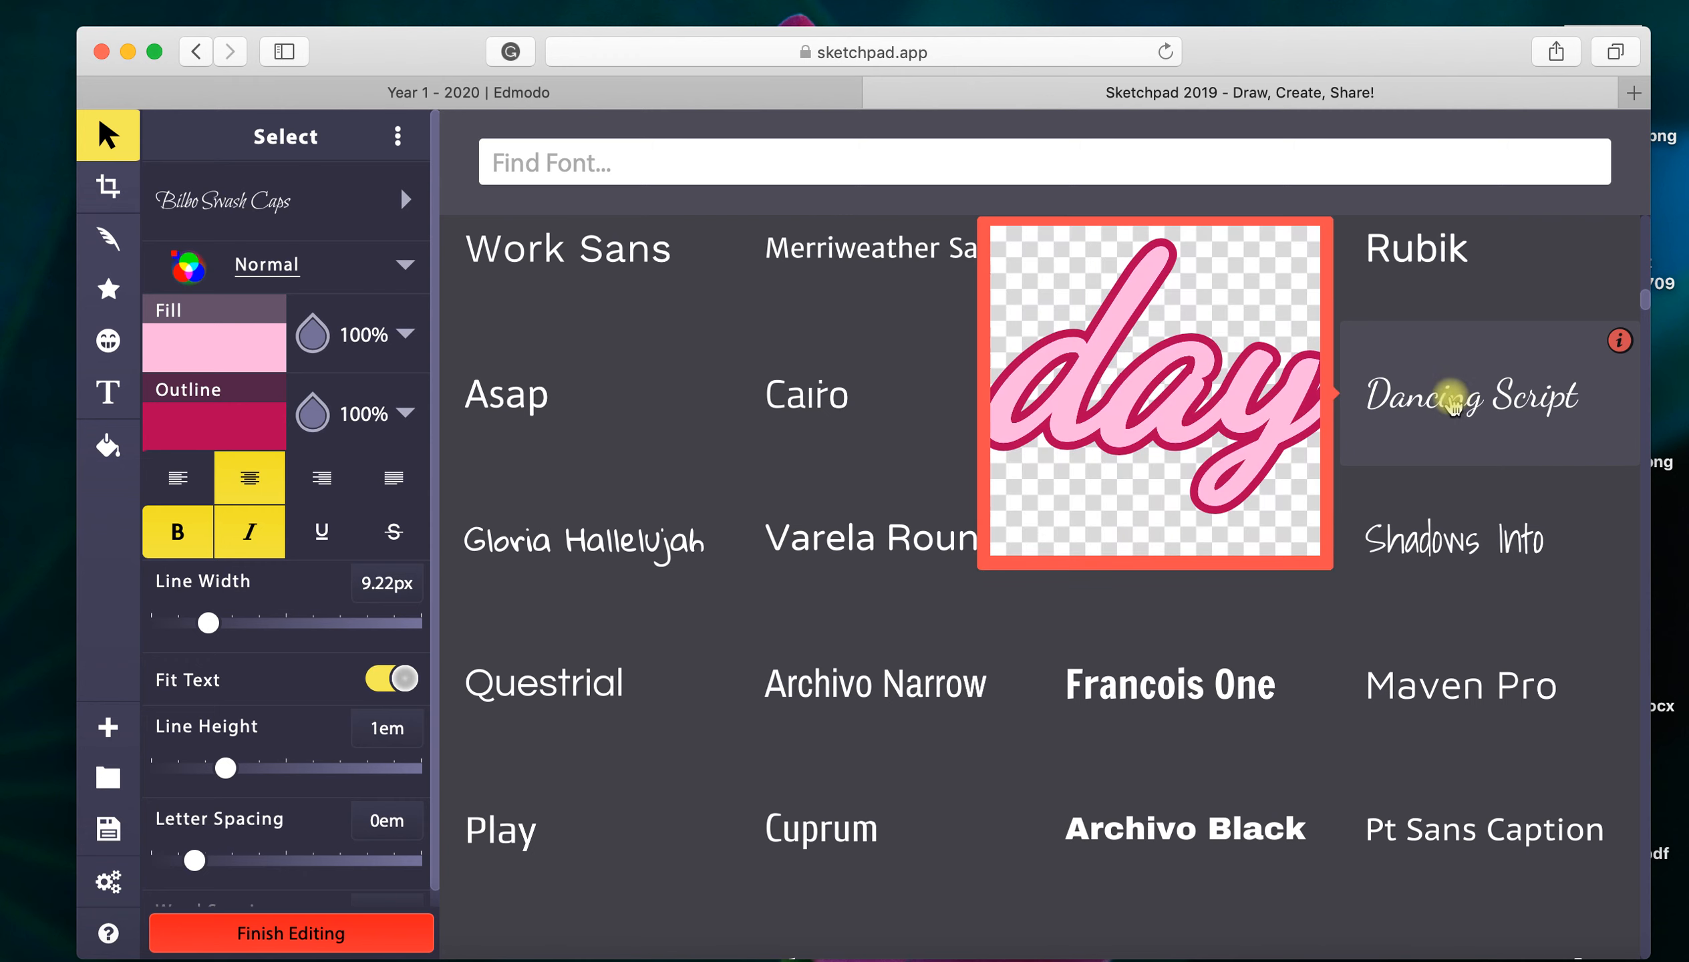
pyautogui.click(1454, 399)
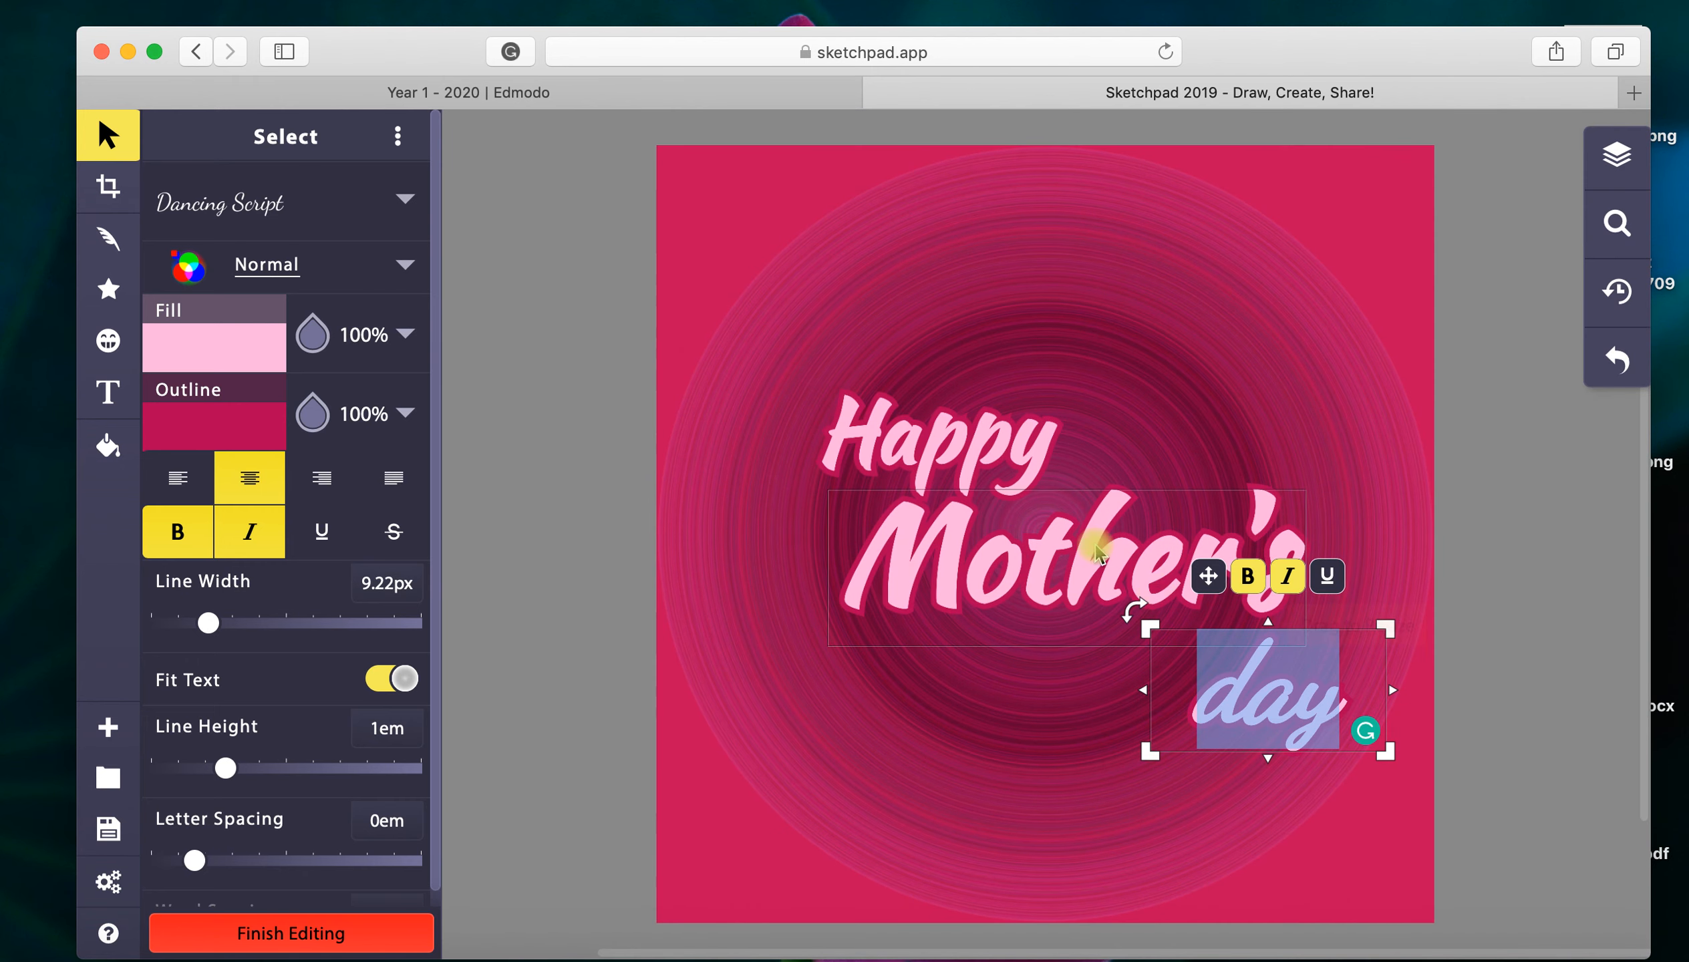
# Step: Select all the letters of the word Happy and open its font choices
pyautogui.click(1017, 462)
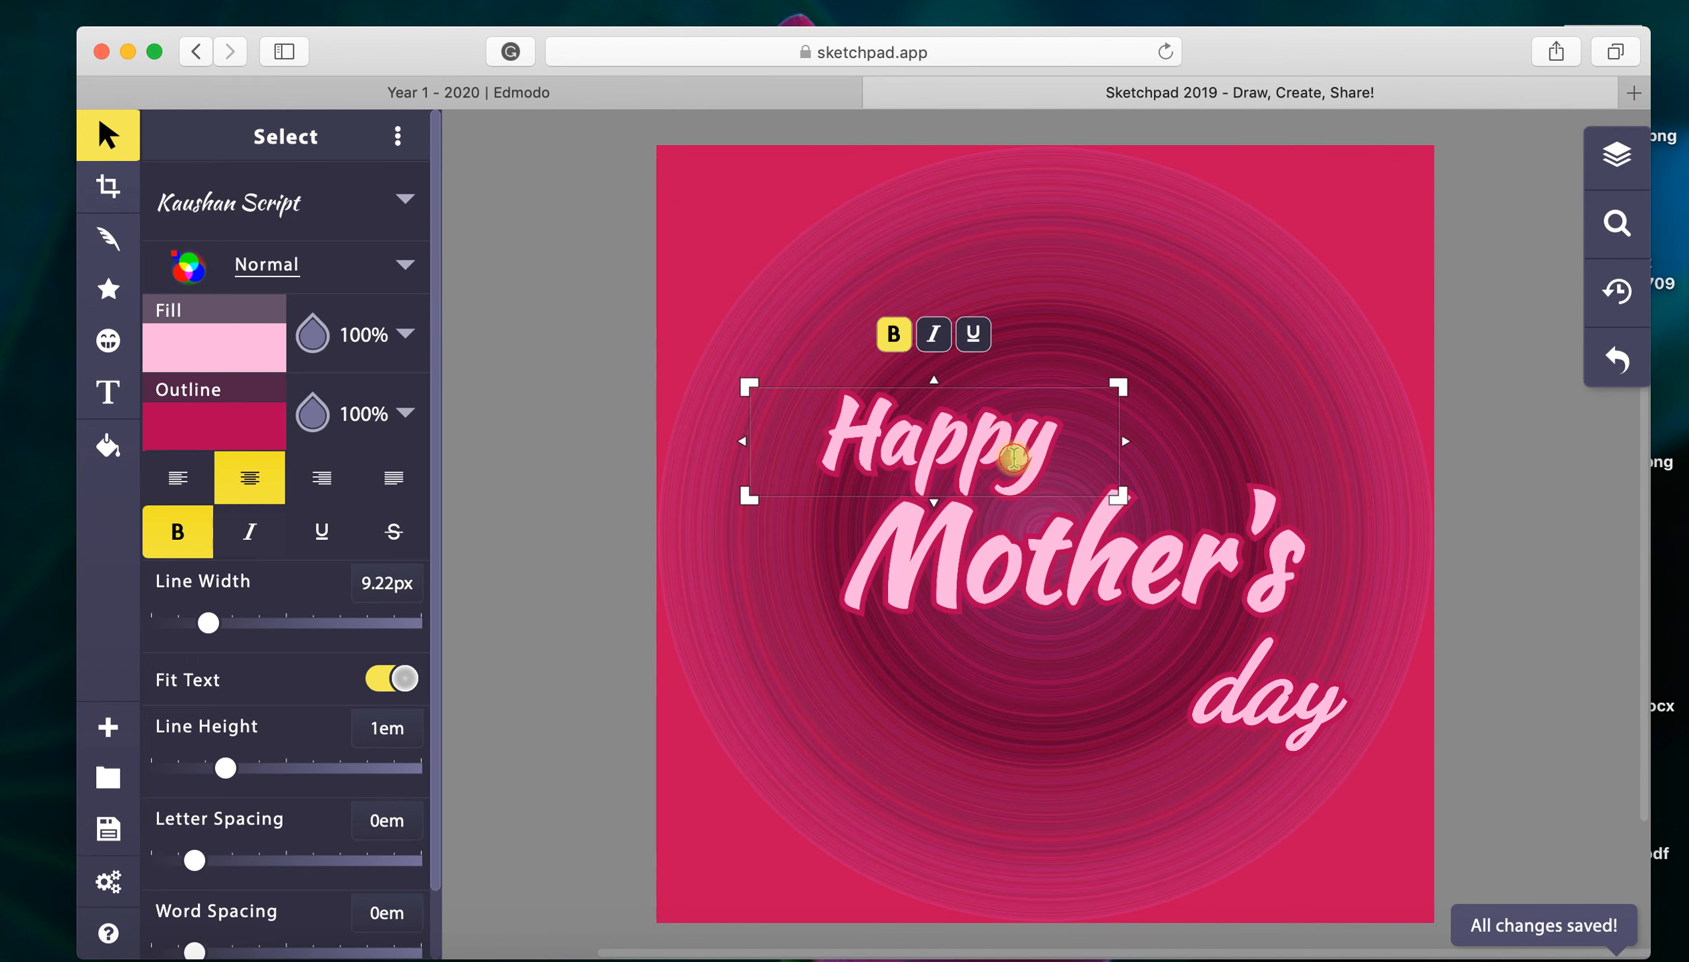
pyautogui.moveTo(1056, 454); pyautogui.dragTo(816, 439)
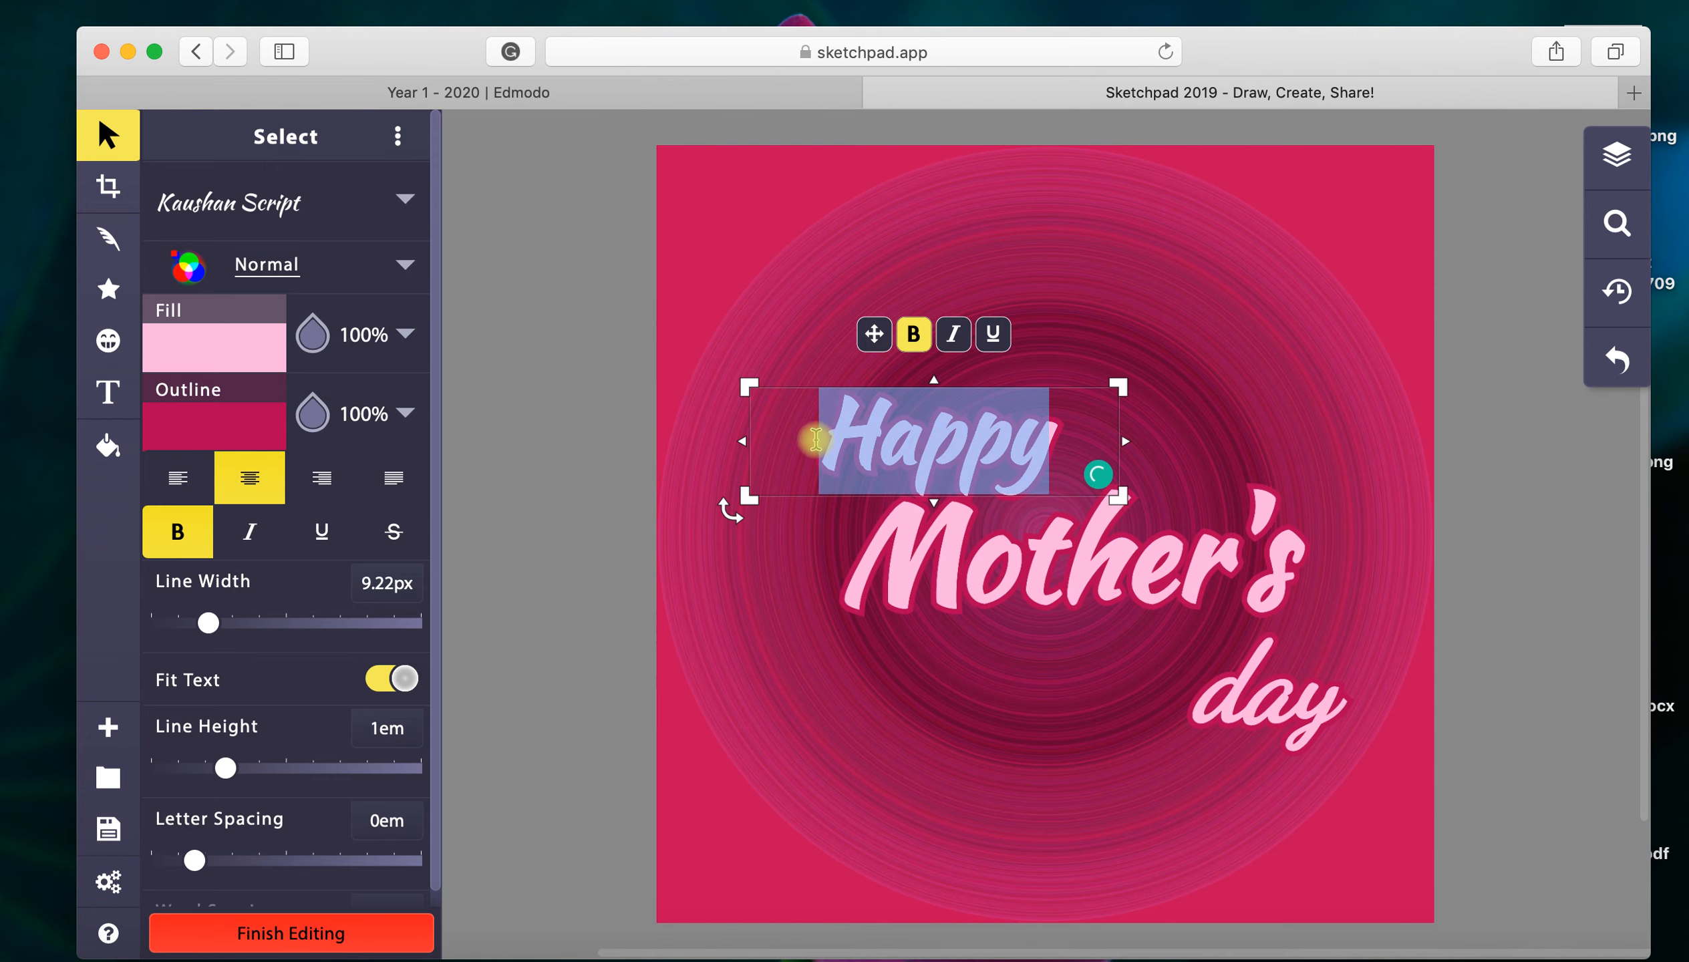
pyautogui.click(404, 199)
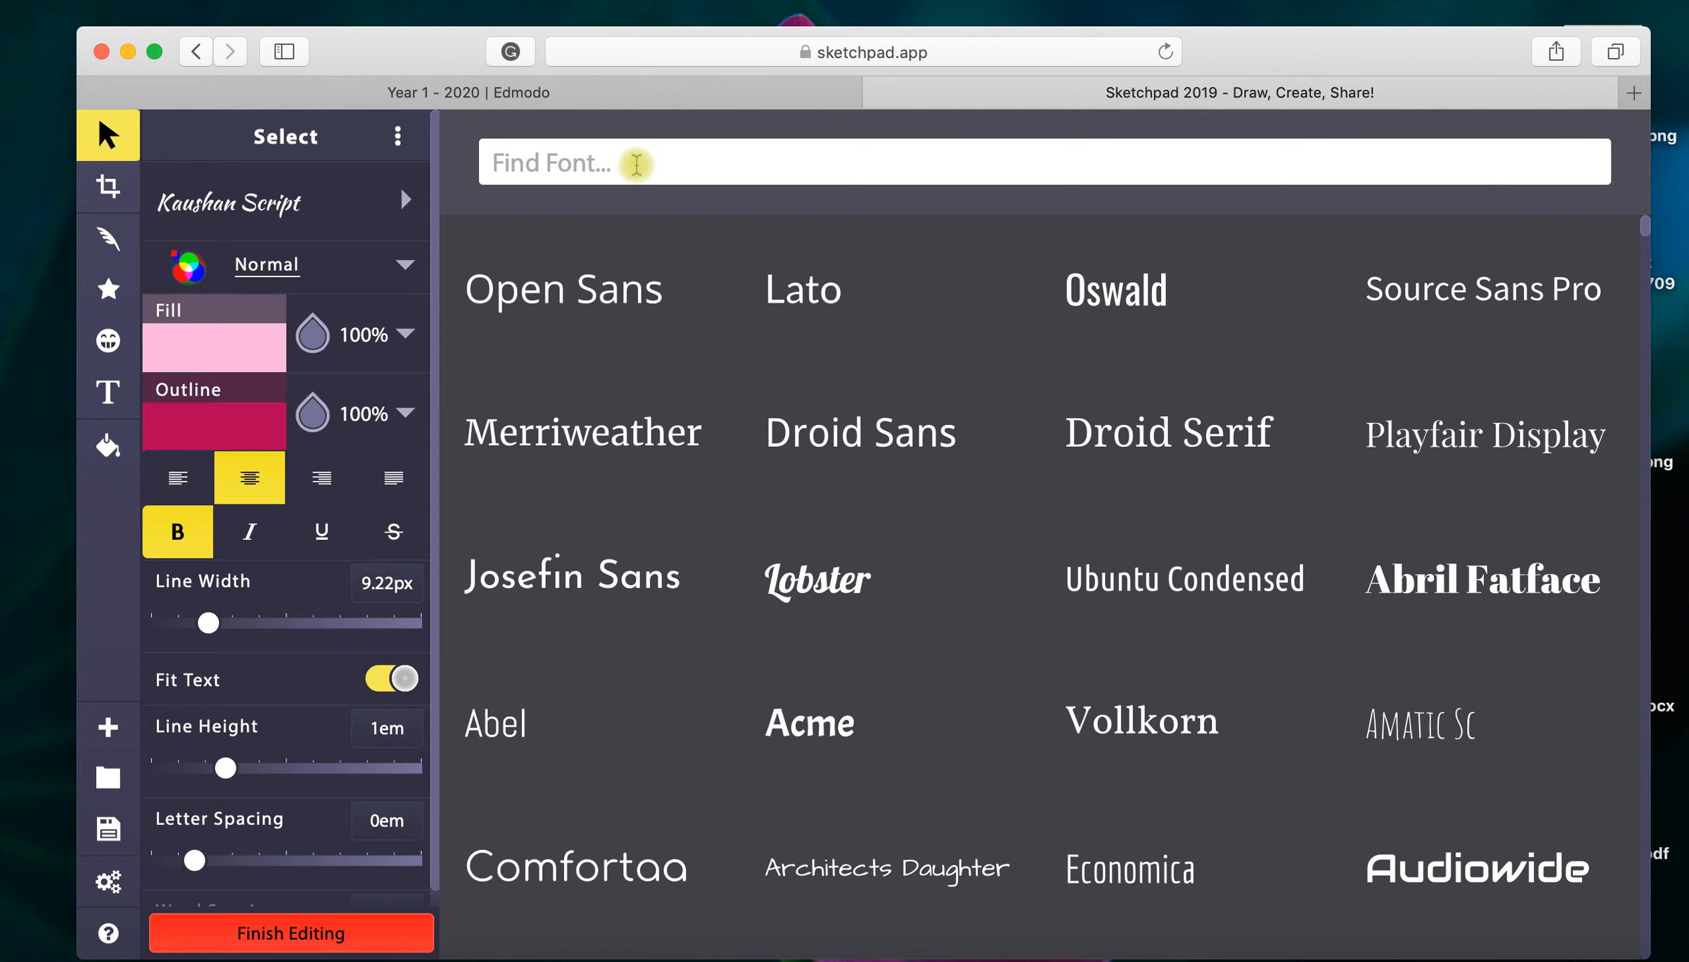
pyautogui.click(636, 164)
pyautogui.write('dan')
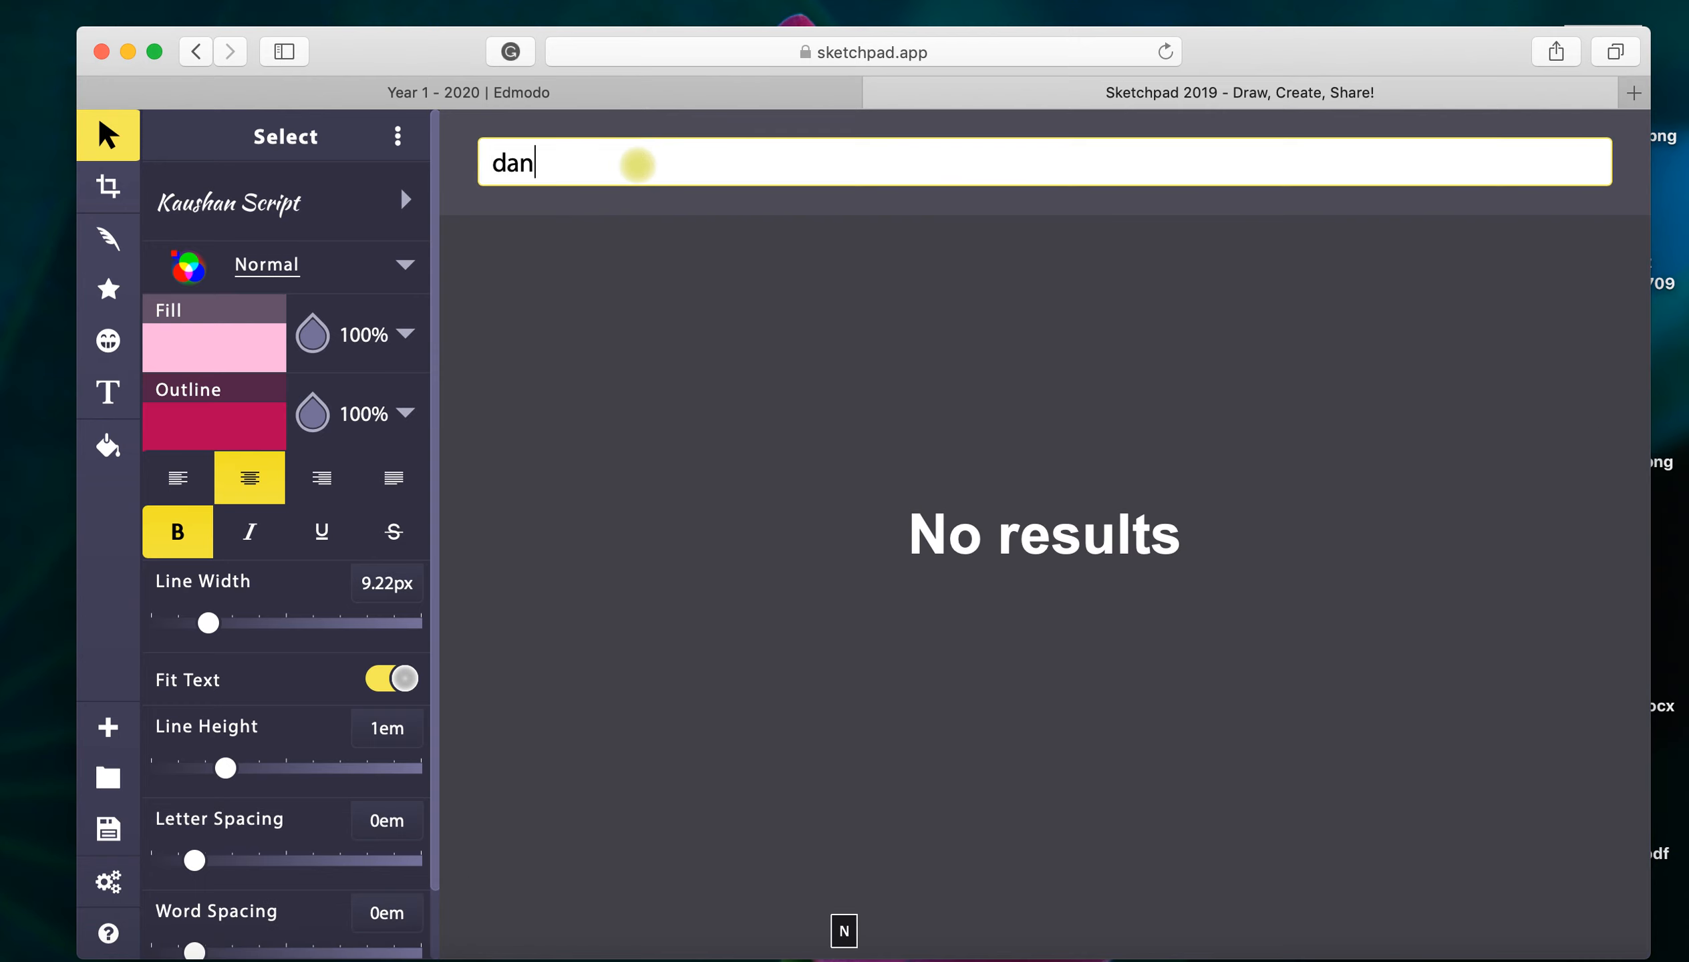
pyautogui.write('cing')
pyautogui.press('BackSpace')
pyautogui.press('BackSpace')
pyautogui.press('BackSpace')
pyautogui.press('BackSpace')
pyautogui.press('BackSpace')
pyautogui.press('BackSpace')
pyautogui.press('BackSpace')
pyautogui.press('BackSpace')
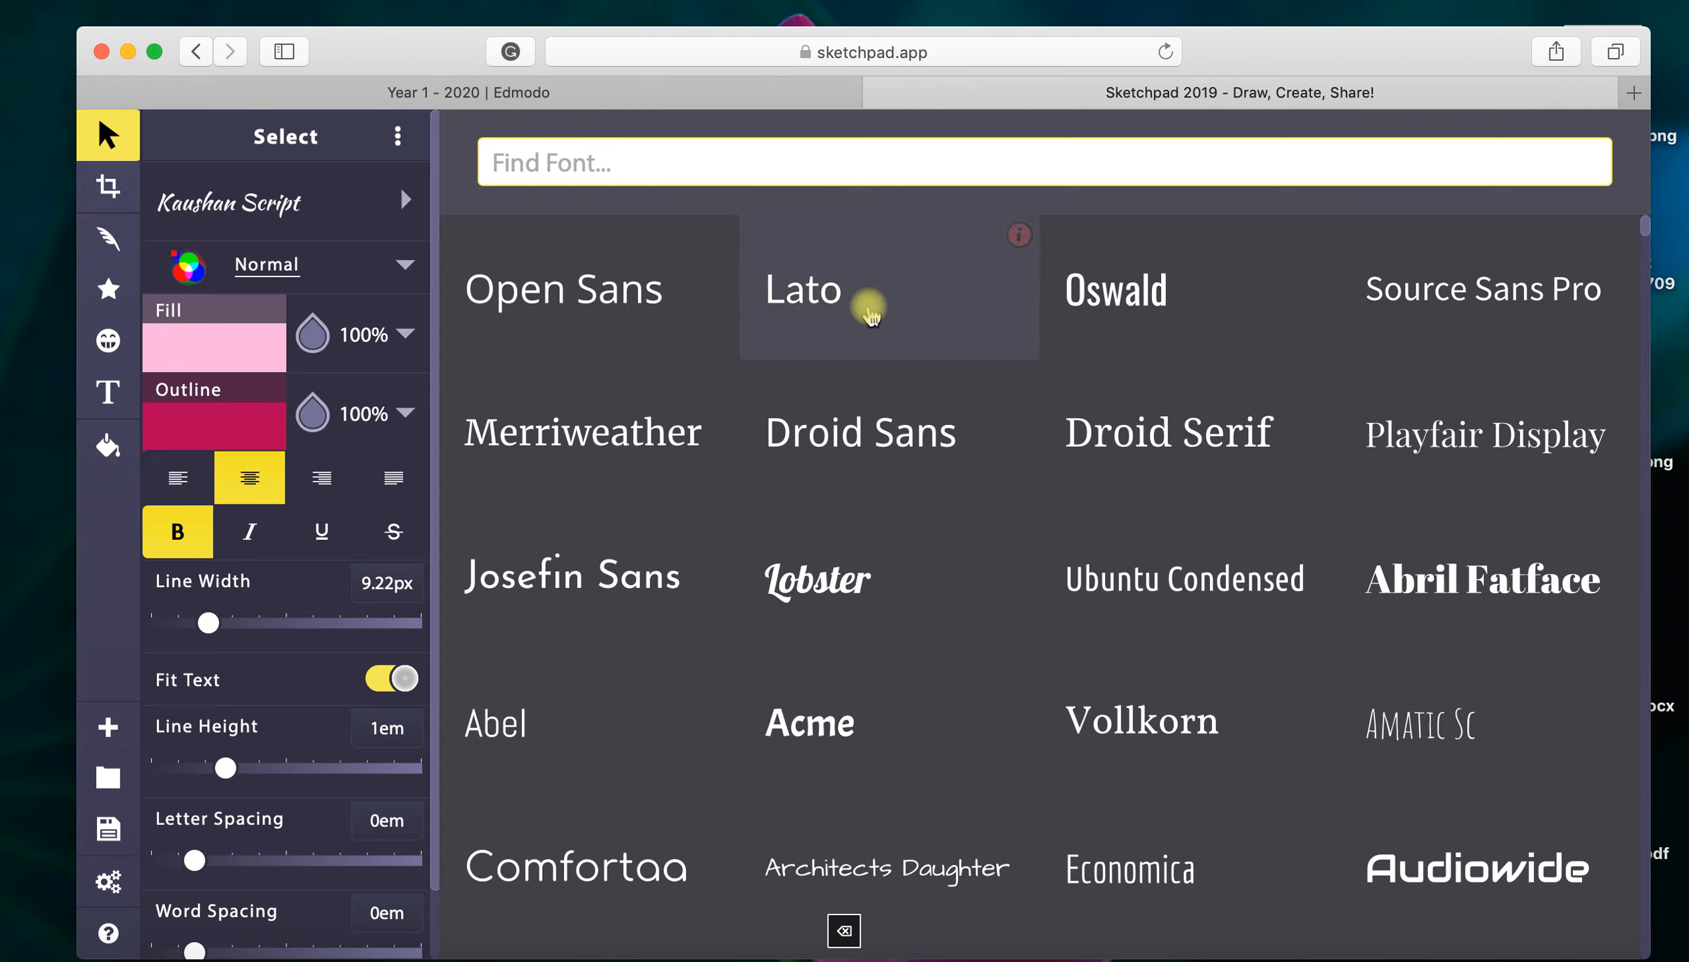
# Step: Change the font of the word Happy to Dancing Script and make it italic
pyautogui.scroll(-5, 867, 445)
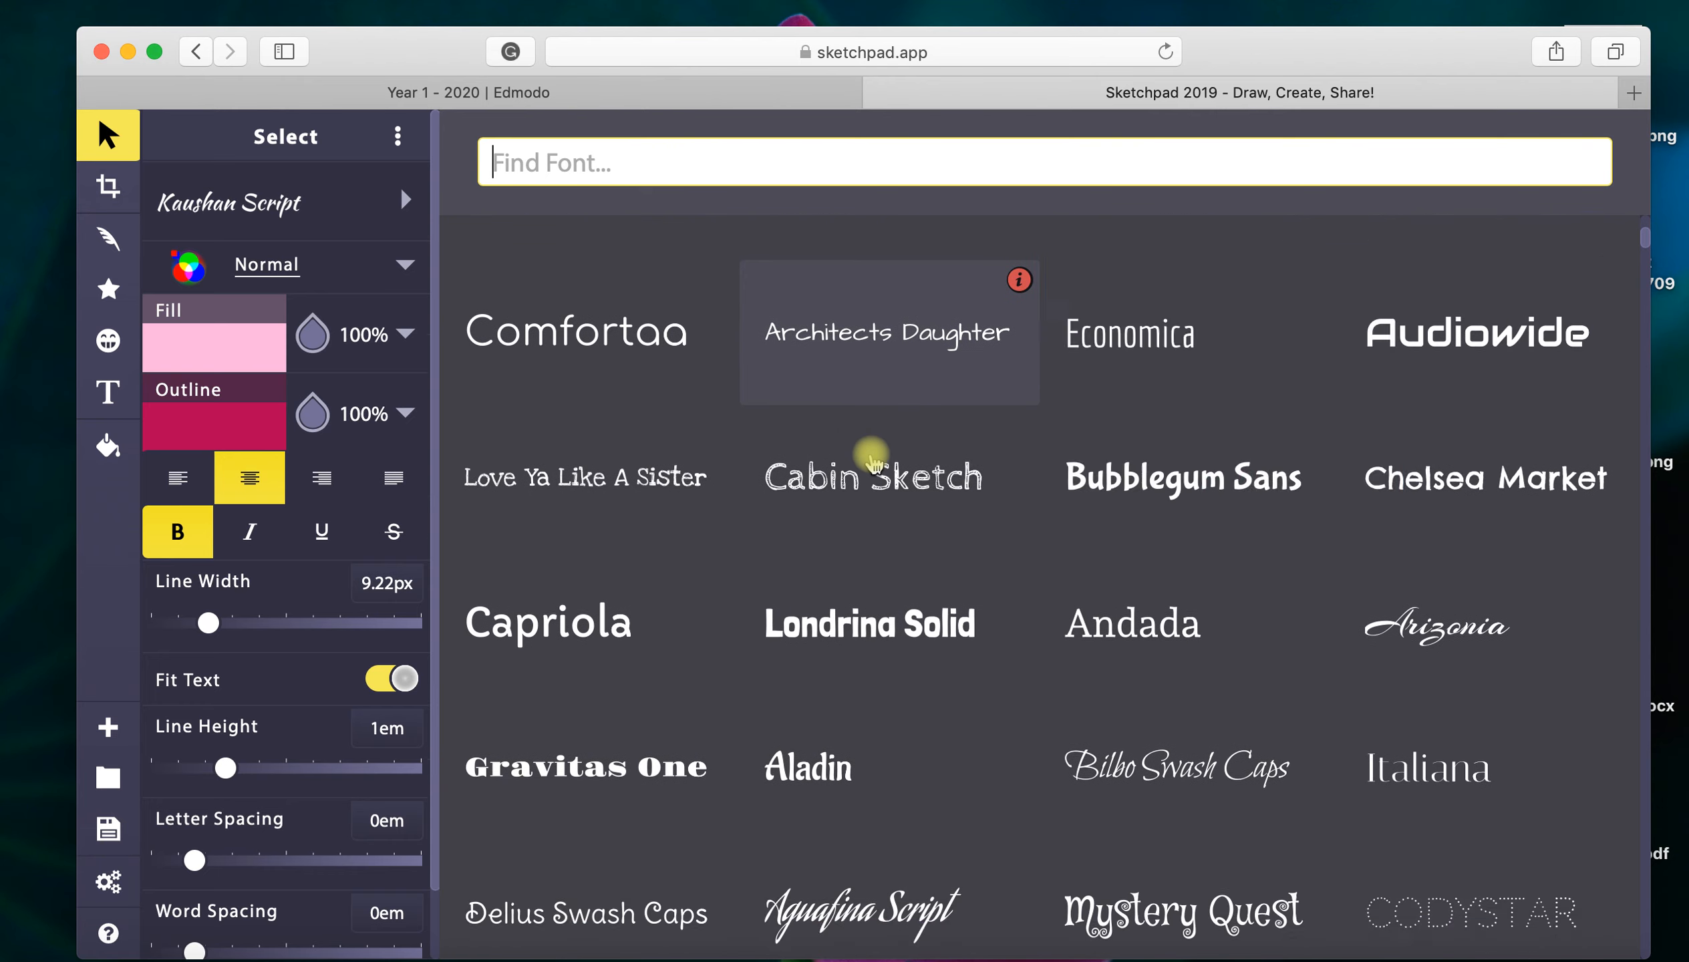
pyautogui.scroll(-5, 872, 463)
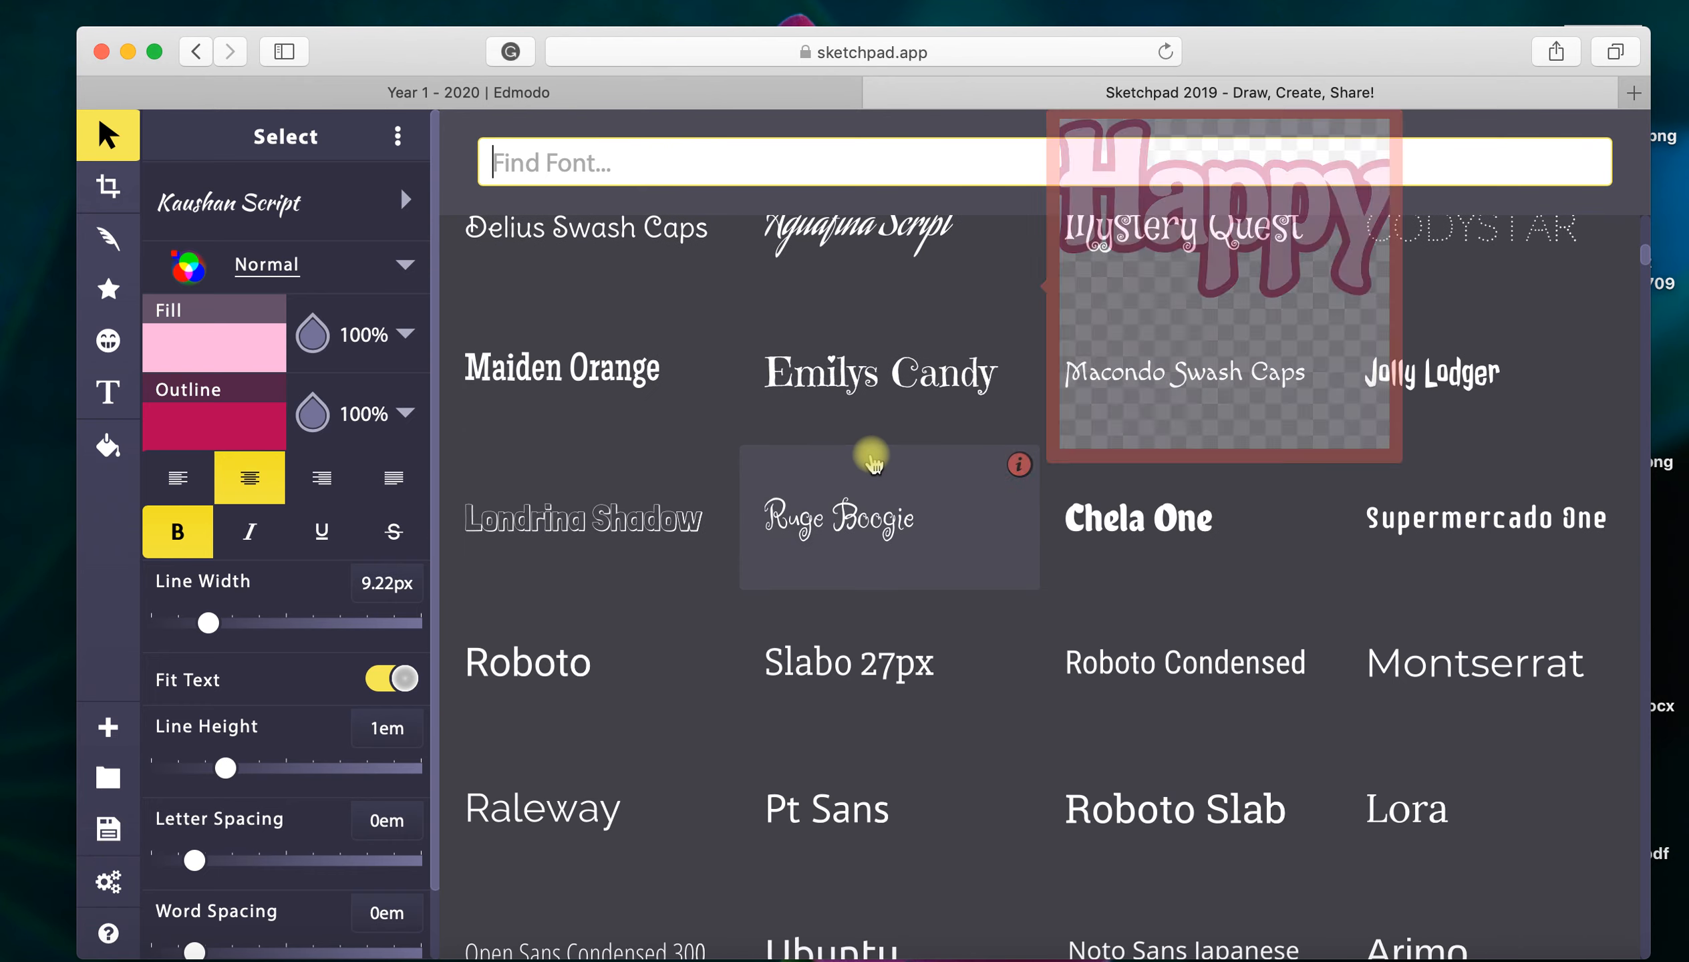
pyautogui.scroll(-6, 871, 462)
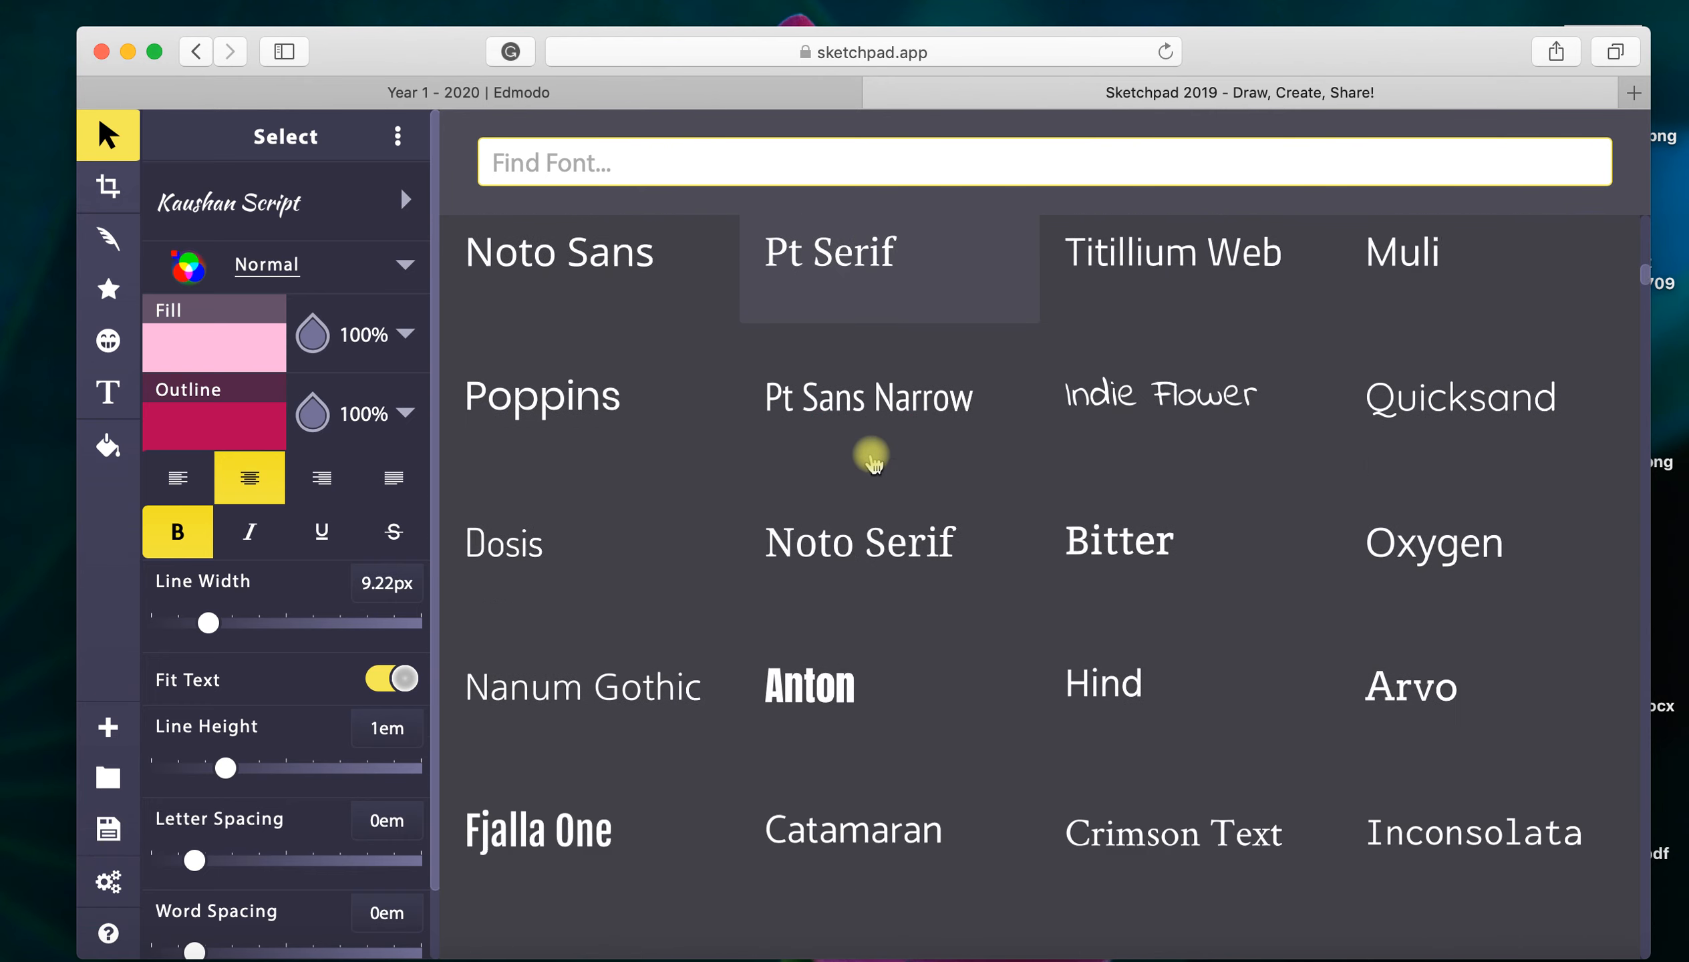
pyautogui.scroll(-6, 870, 456)
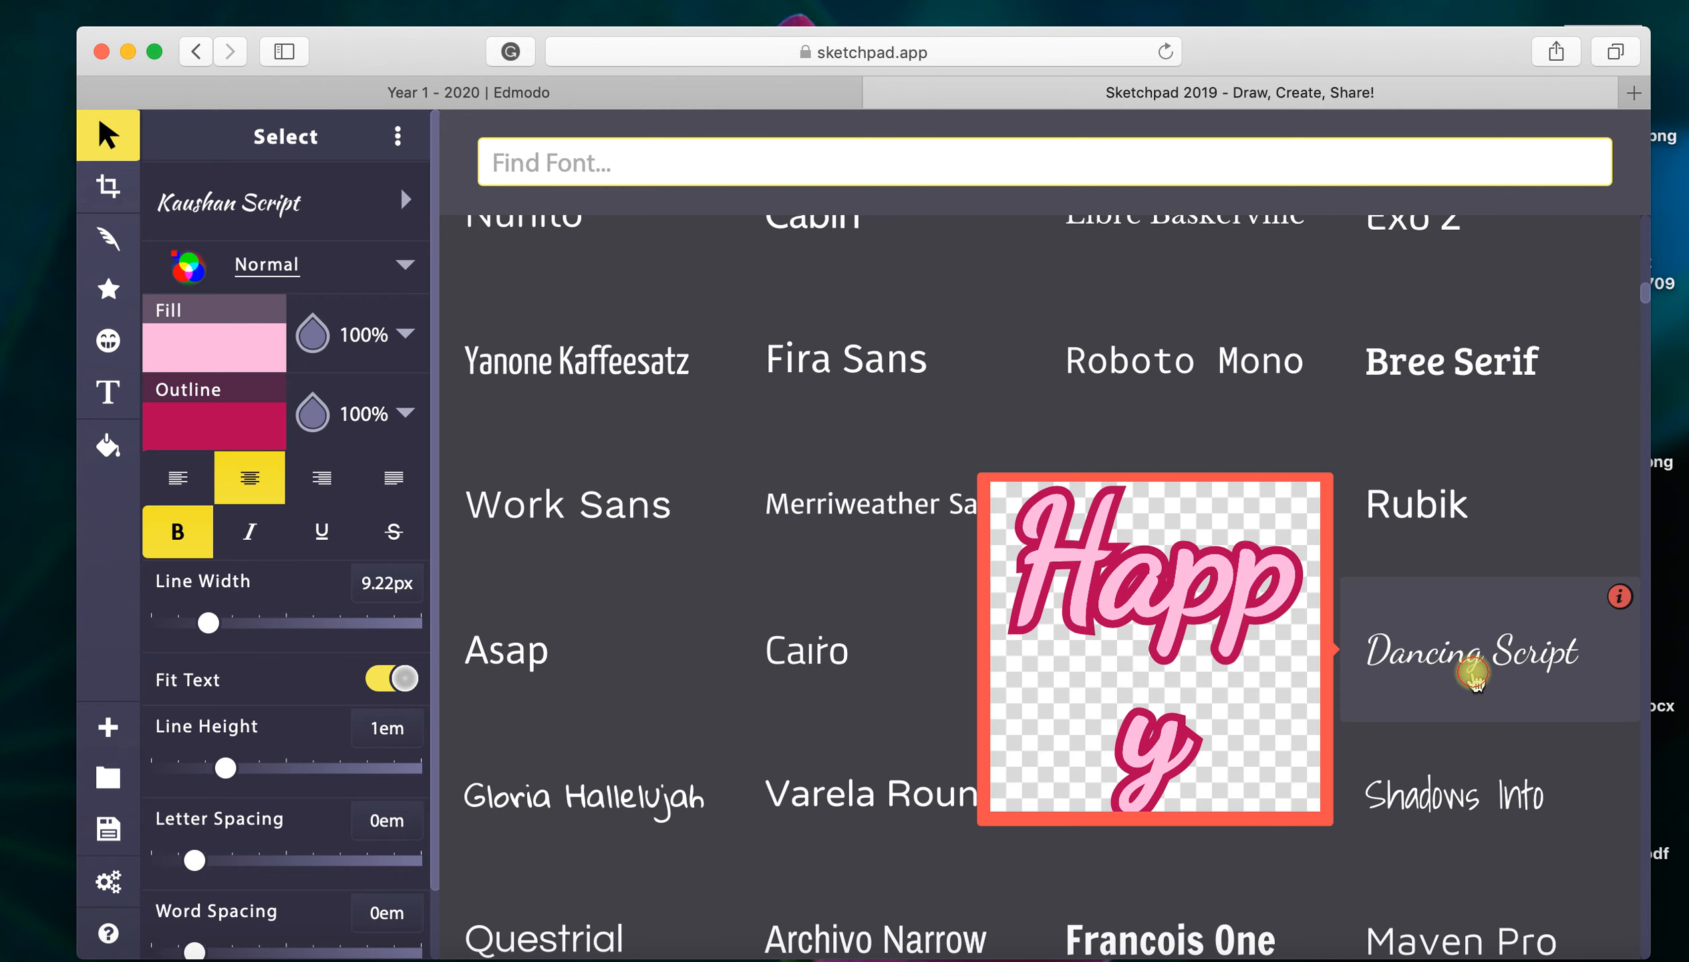
pyautogui.click(1475, 677)
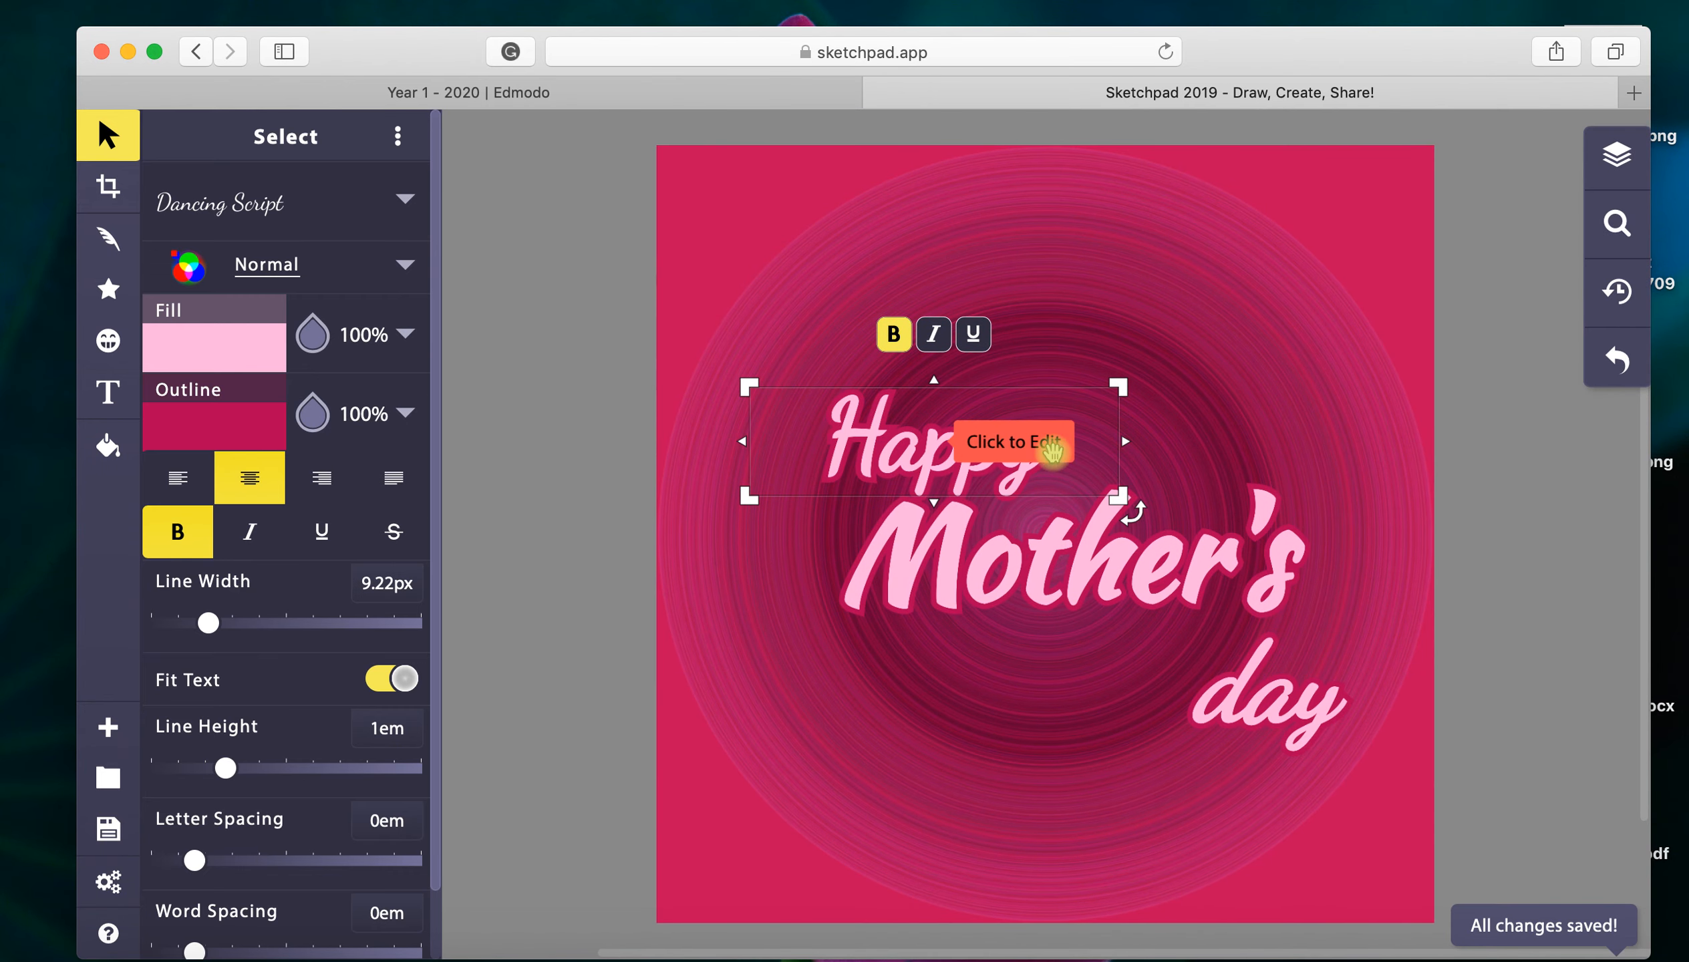
pyautogui.click(1054, 449)
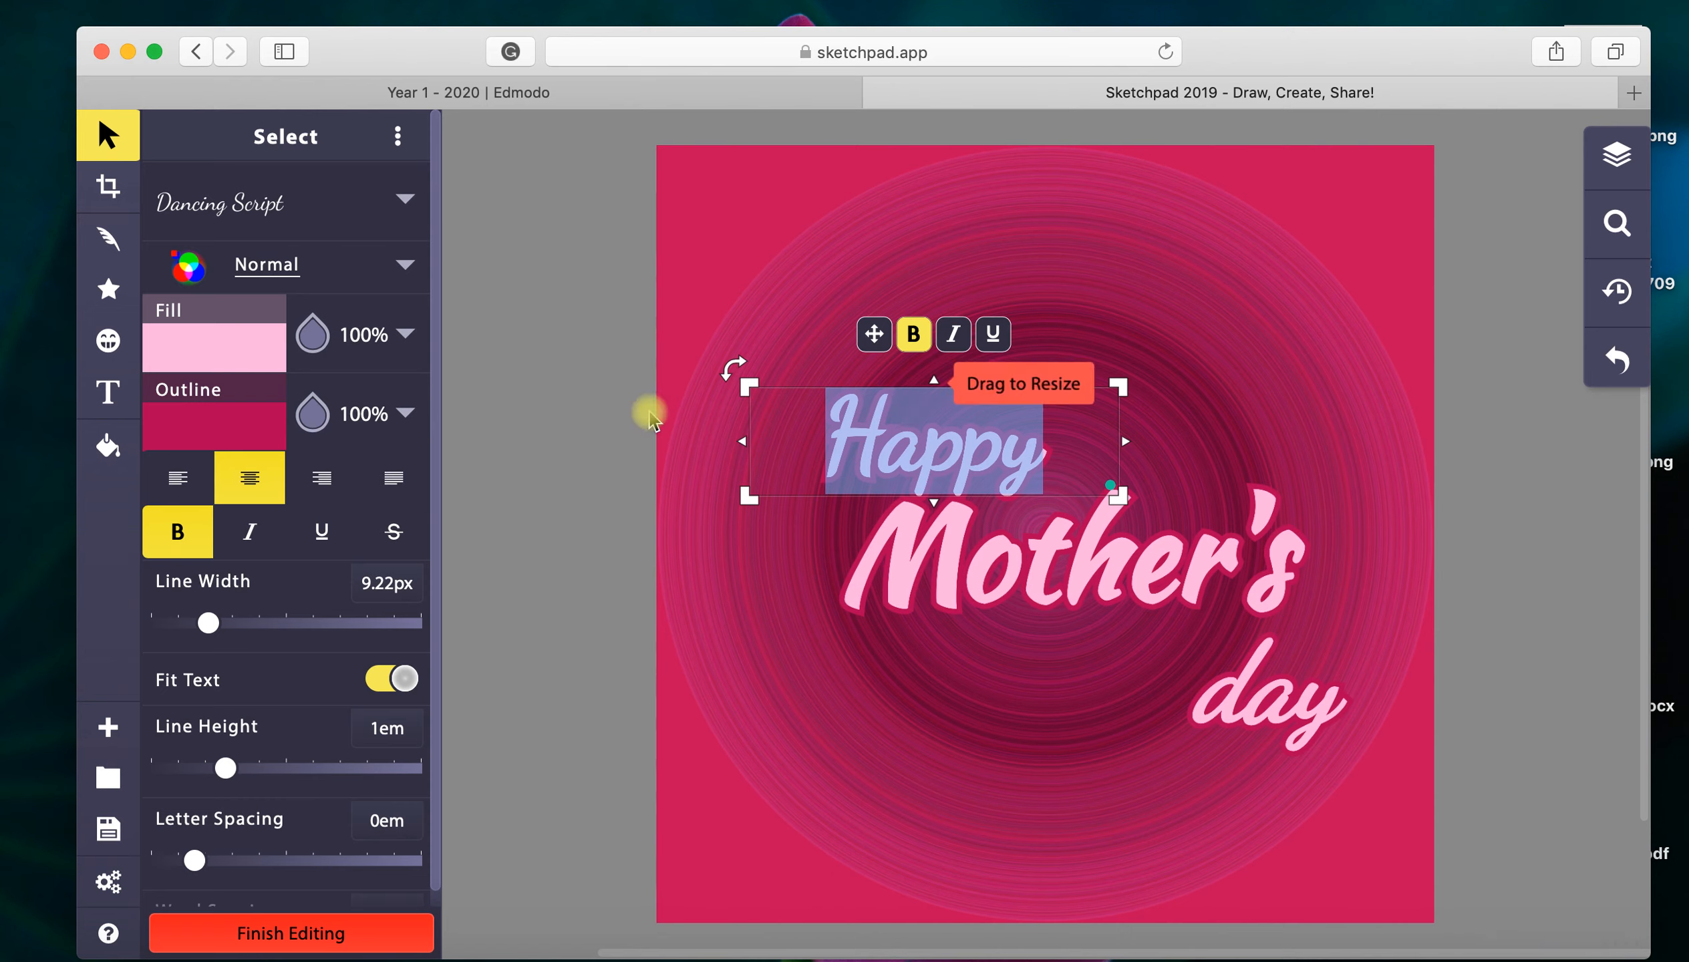
pyautogui.click(248, 533)
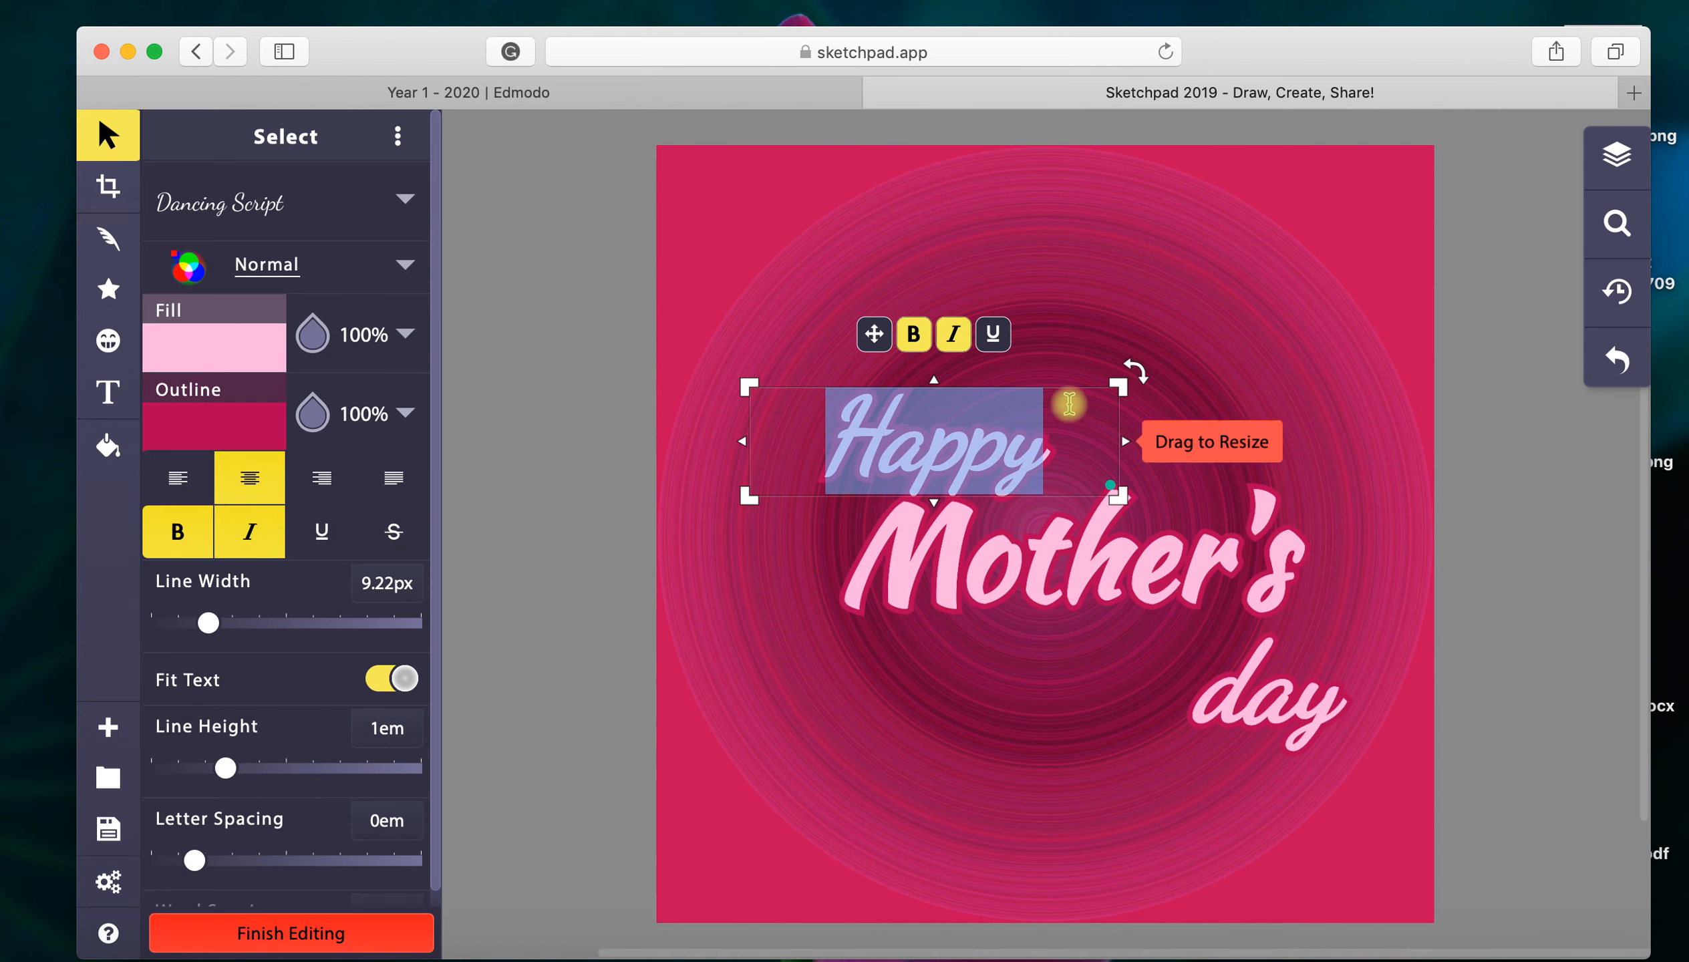
pyautogui.click(1313, 698)
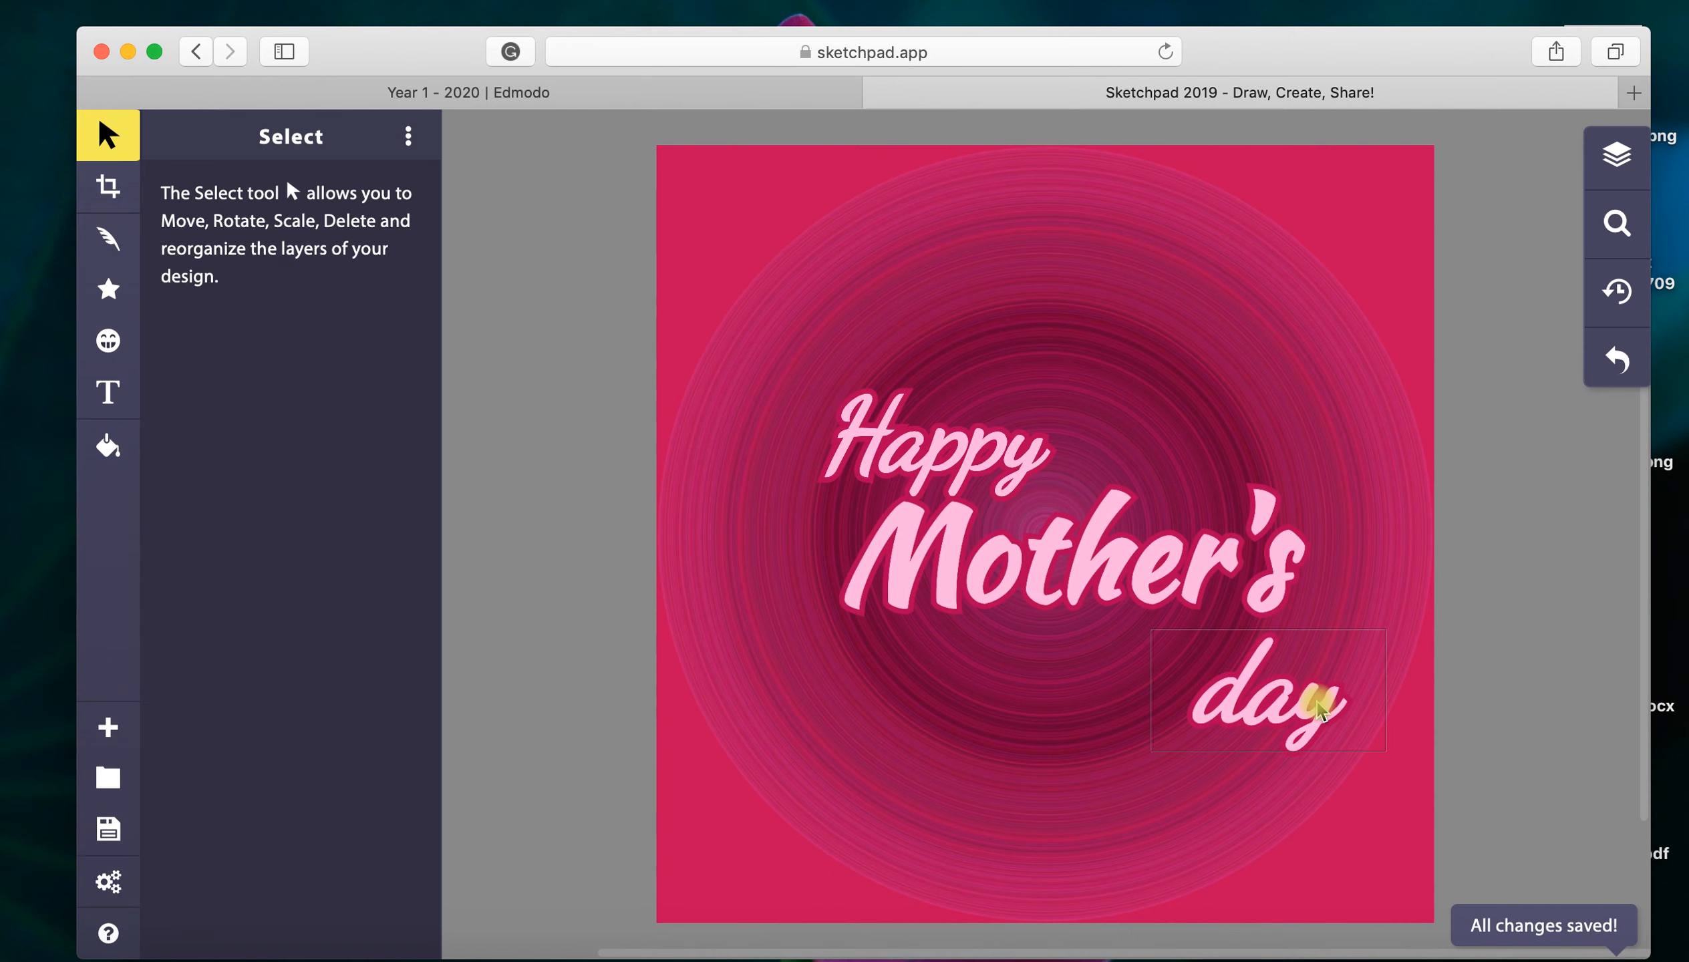
# Step: Move the word day up and left against the end of Mother's, and nudge Mother's slightly left
pyautogui.click(1315, 700)
pyautogui.moveTo(1317, 704); pyautogui.dragTo(1297, 672)
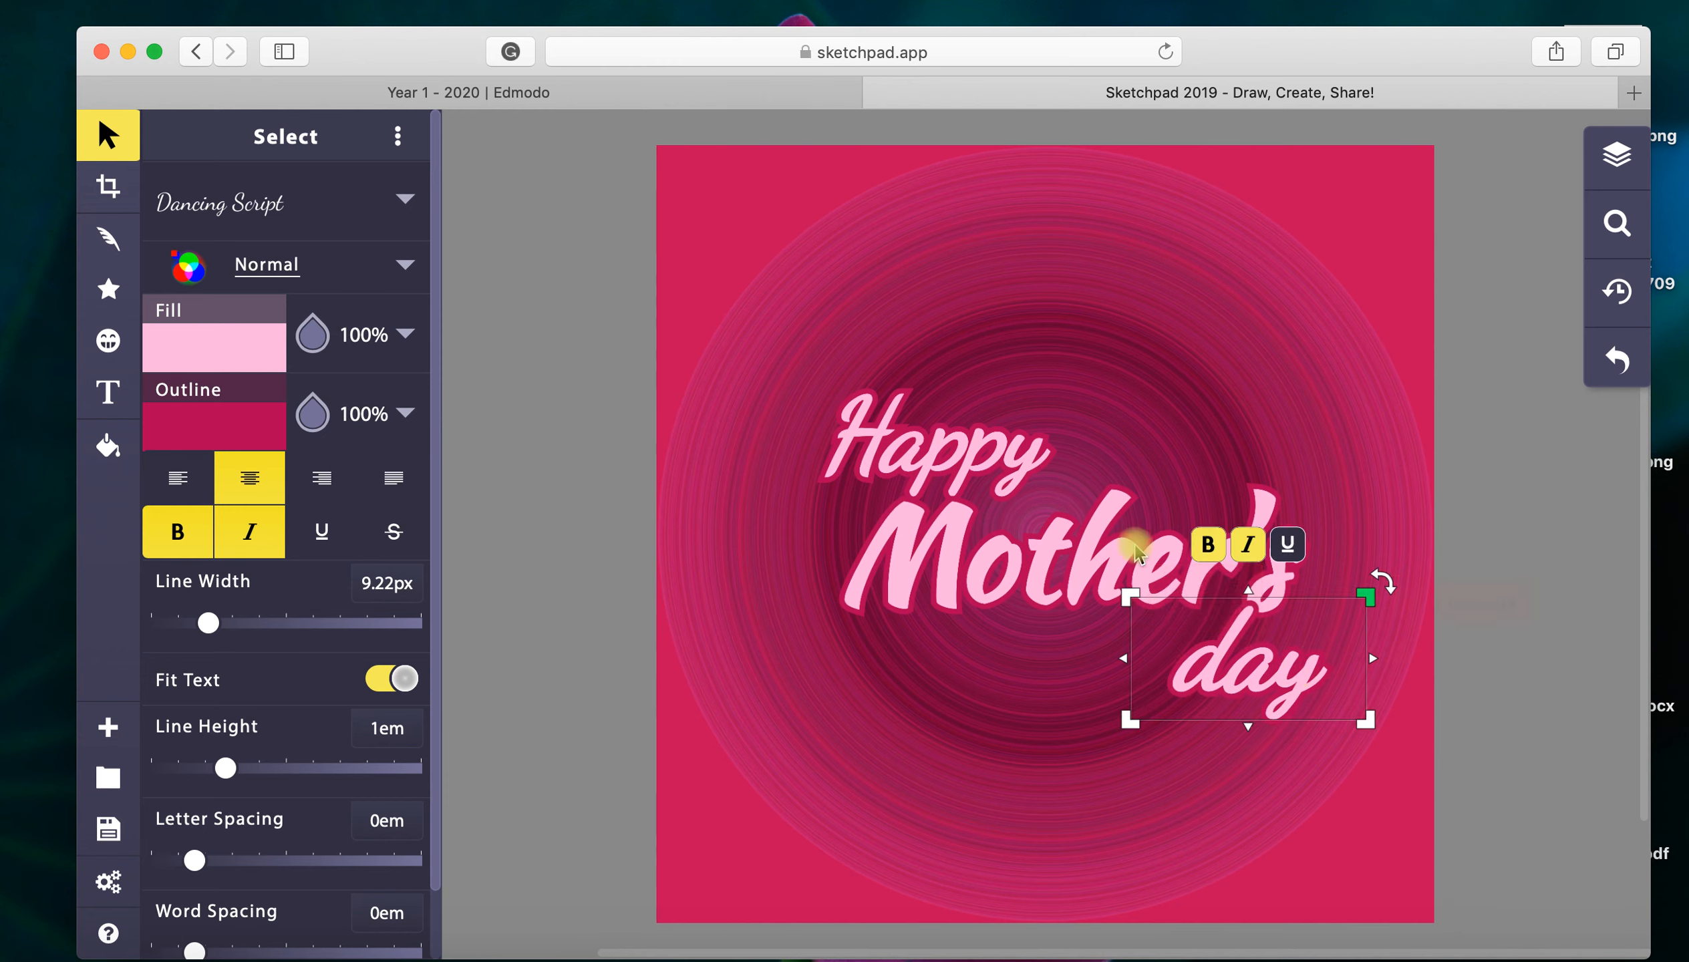
pyautogui.click(1082, 539)
pyautogui.moveTo(1082, 539); pyautogui.dragTo(1072, 536)
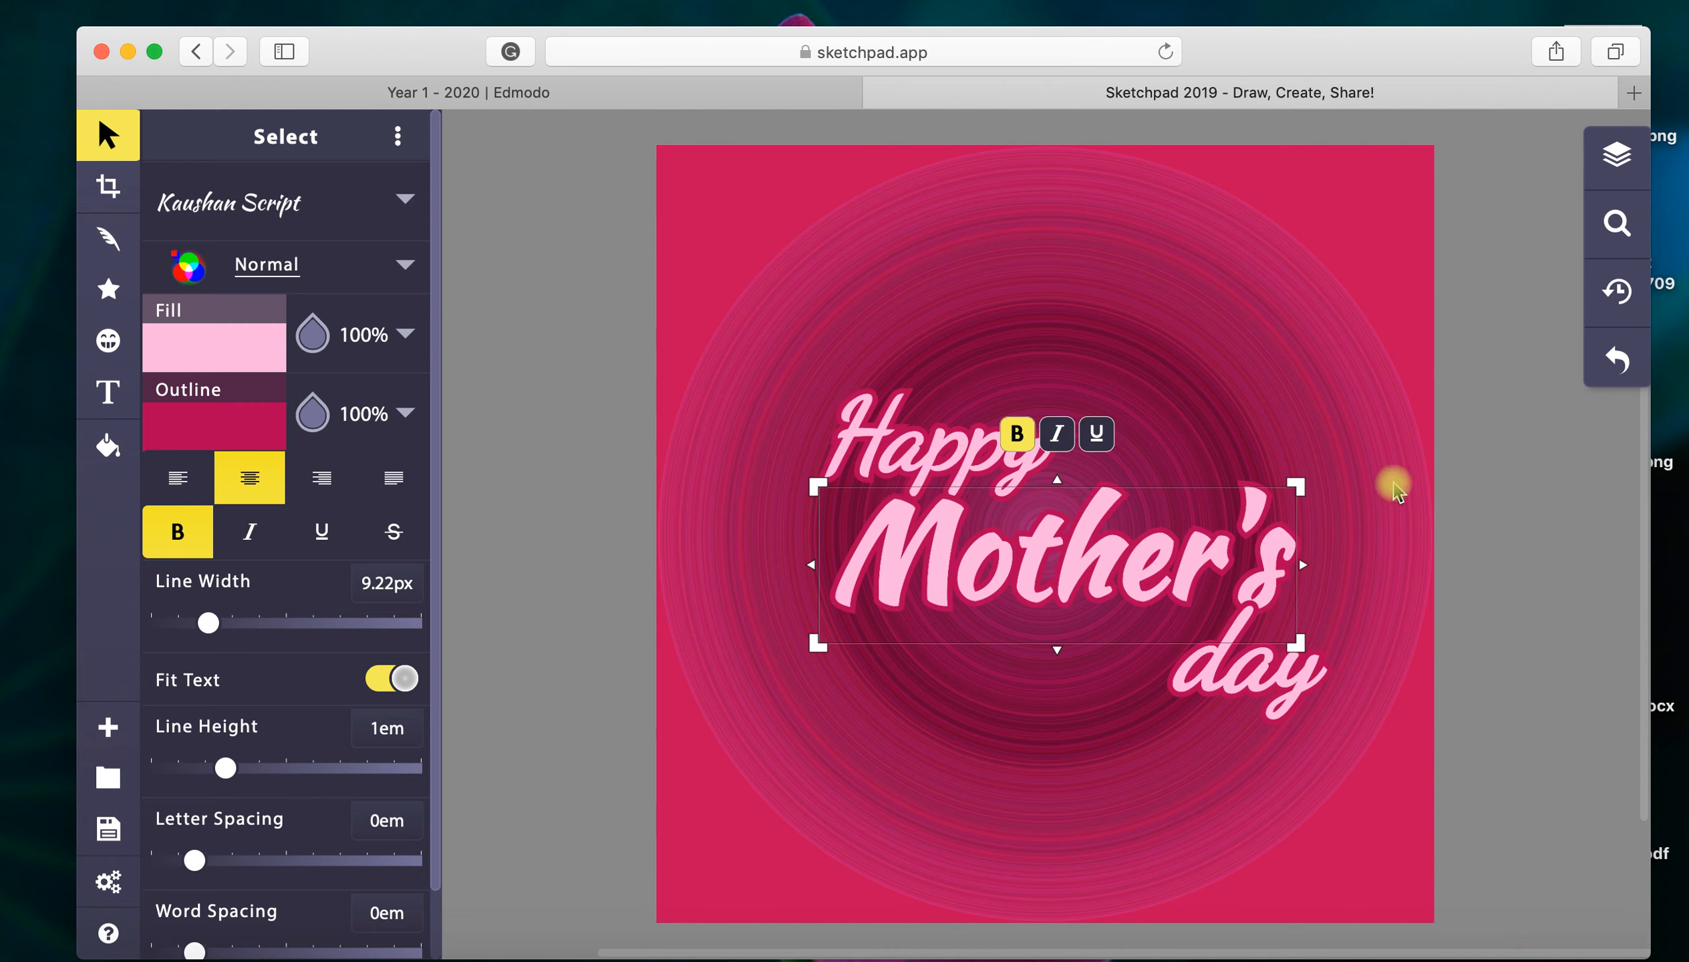
pyautogui.click(1492, 593)
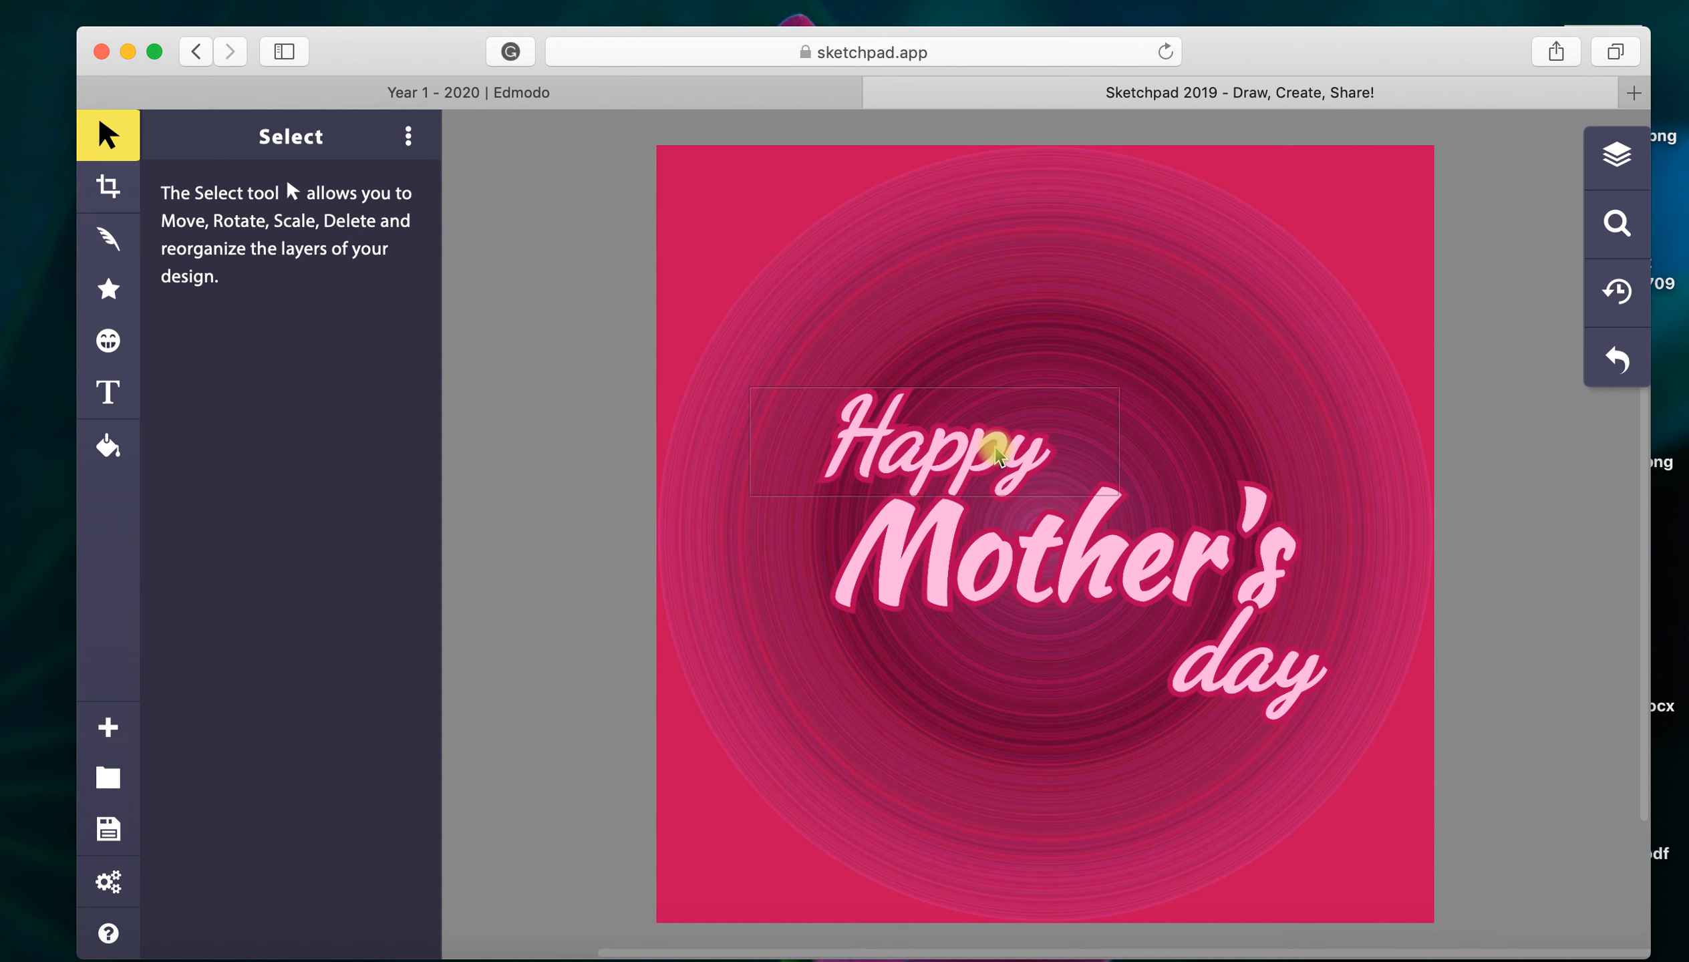
# Step: Re-space the lettering: move Happy up and left to about X 61, Y 178 px, Mother's up and right, and day slightly up
pyautogui.click(989, 445)
pyautogui.moveTo(963, 460); pyautogui.dragTo(944, 435)
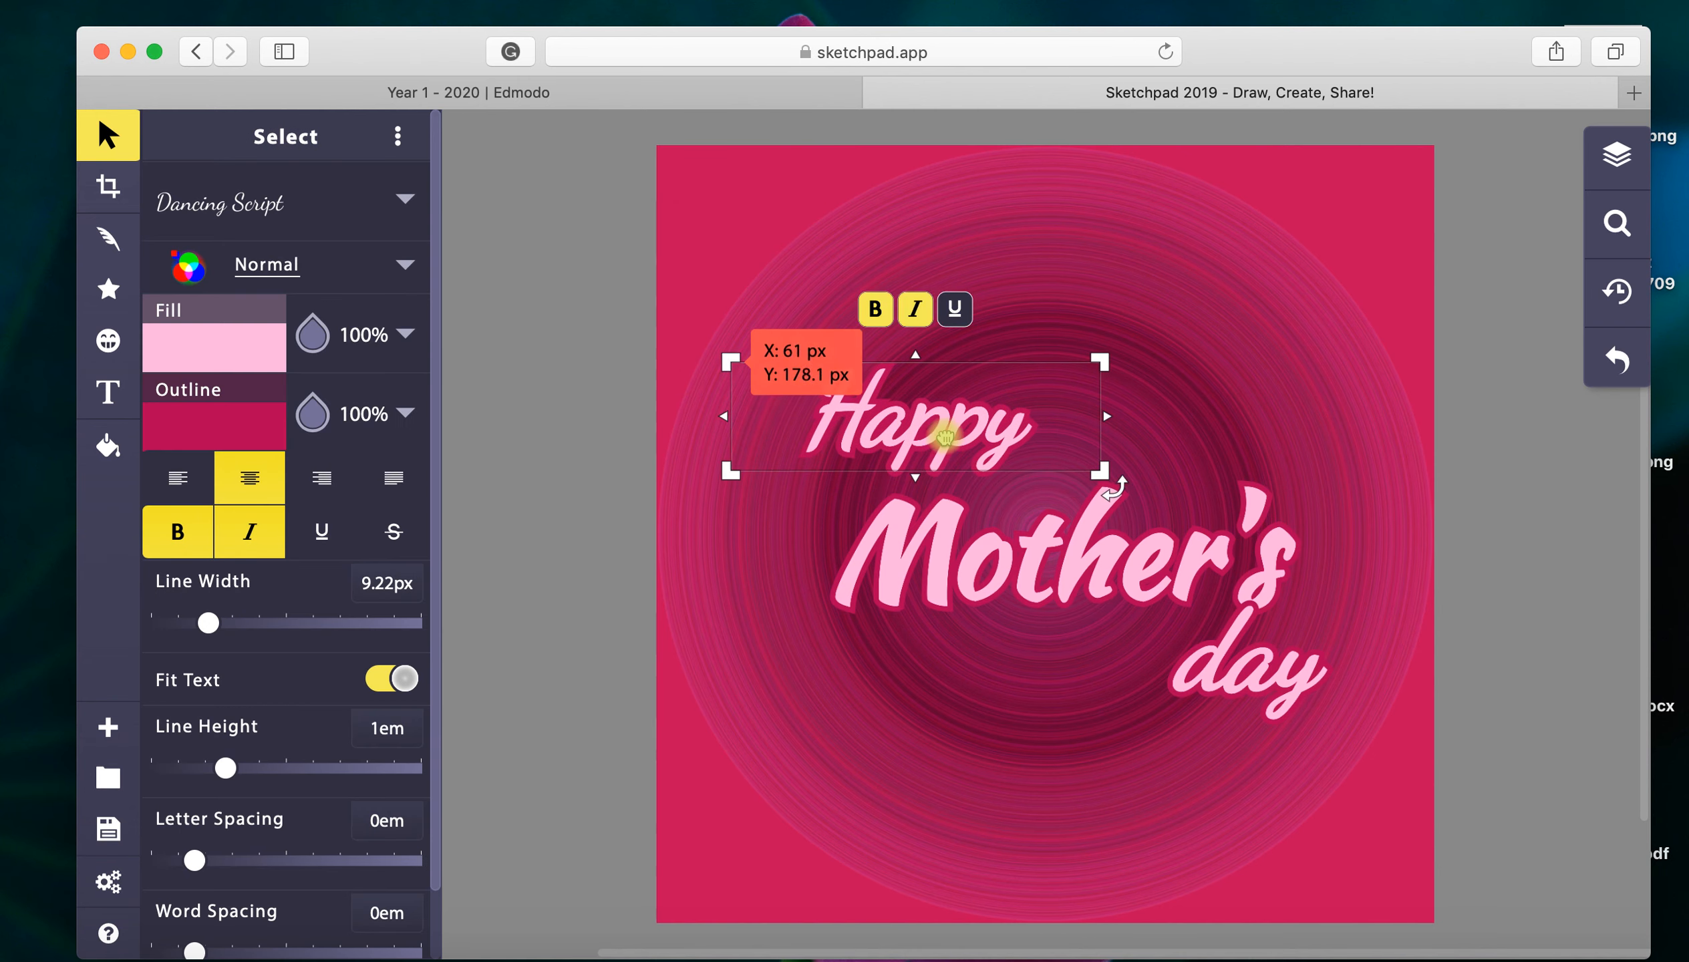
pyautogui.click(1039, 562)
pyautogui.moveTo(1047, 540); pyautogui.dragTo(1066, 516)
pyautogui.click(1252, 678)
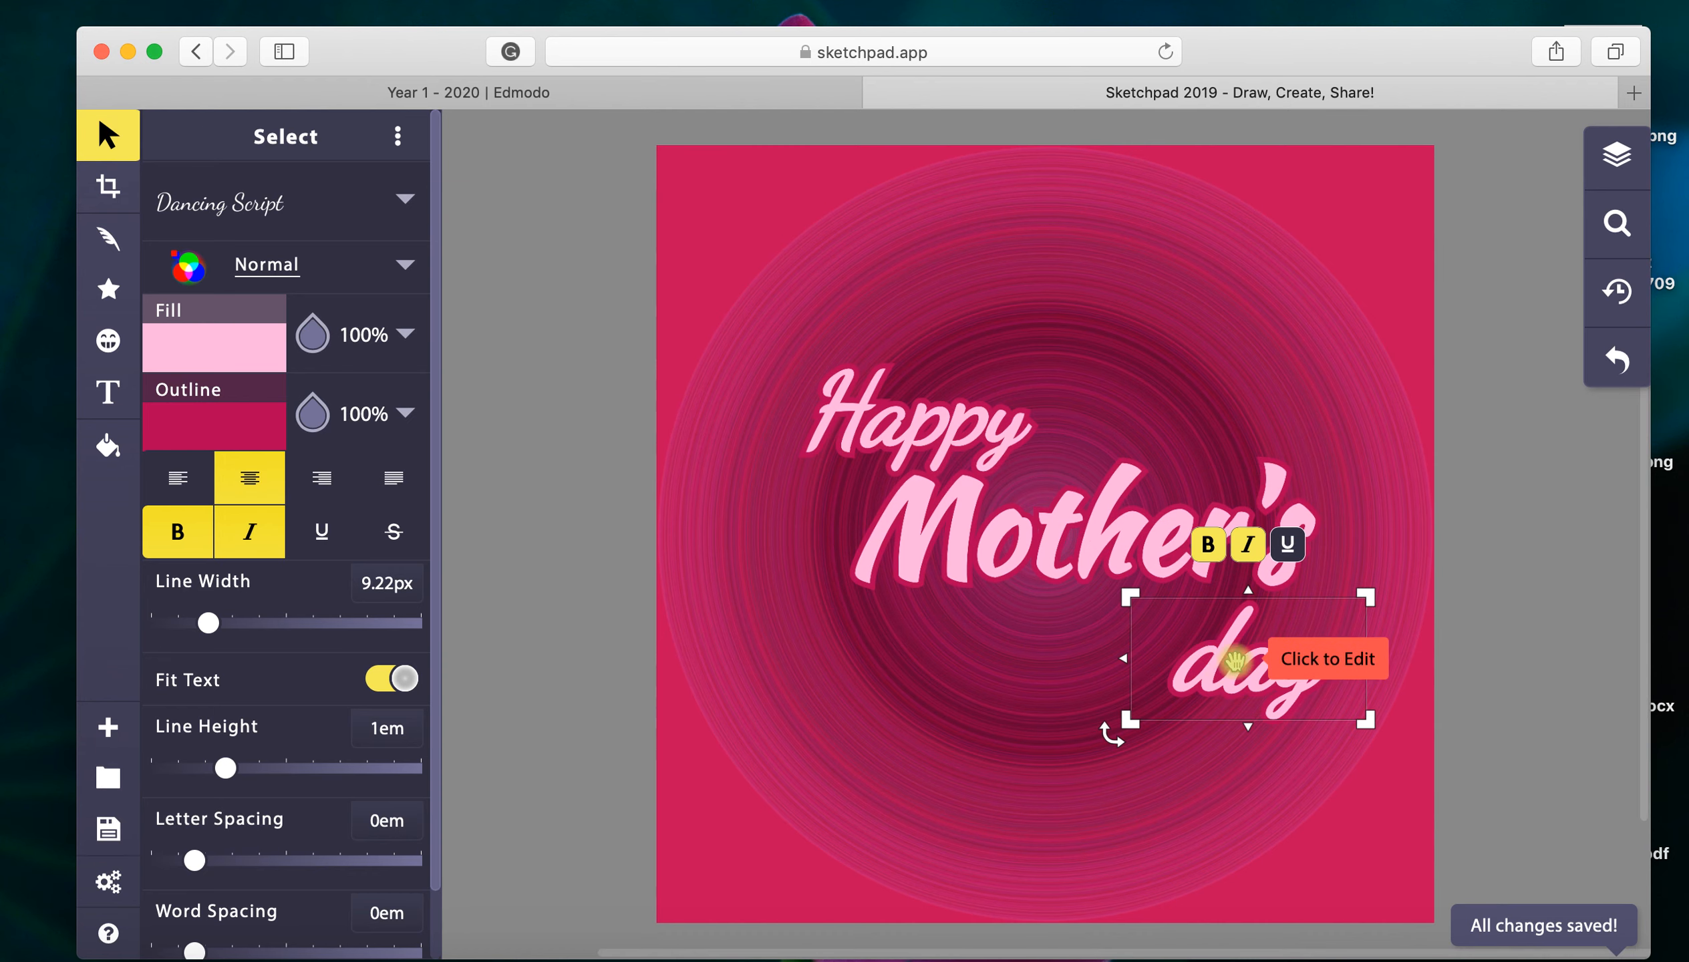
pyautogui.moveTo(1236, 662); pyautogui.dragTo(1228, 640)
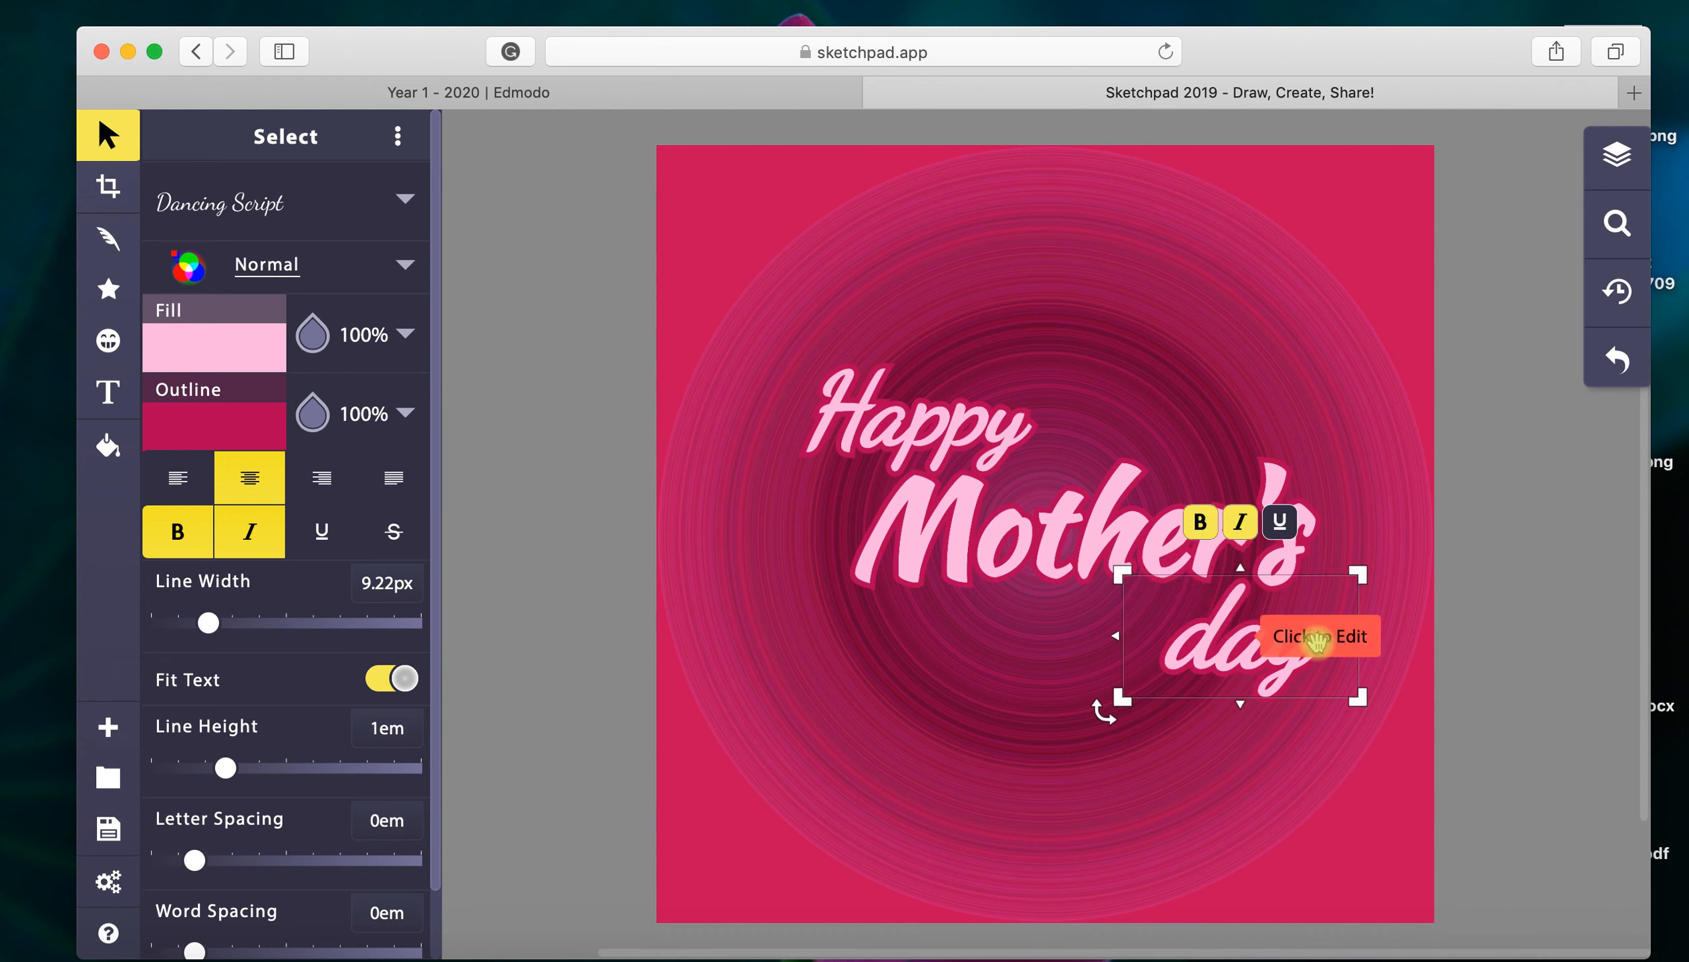
# Step: Check the Edmodo sample card, and in Sketchpad set up the Circle shape with a solid white (ffffff) fill
pyautogui.click(683, 84)
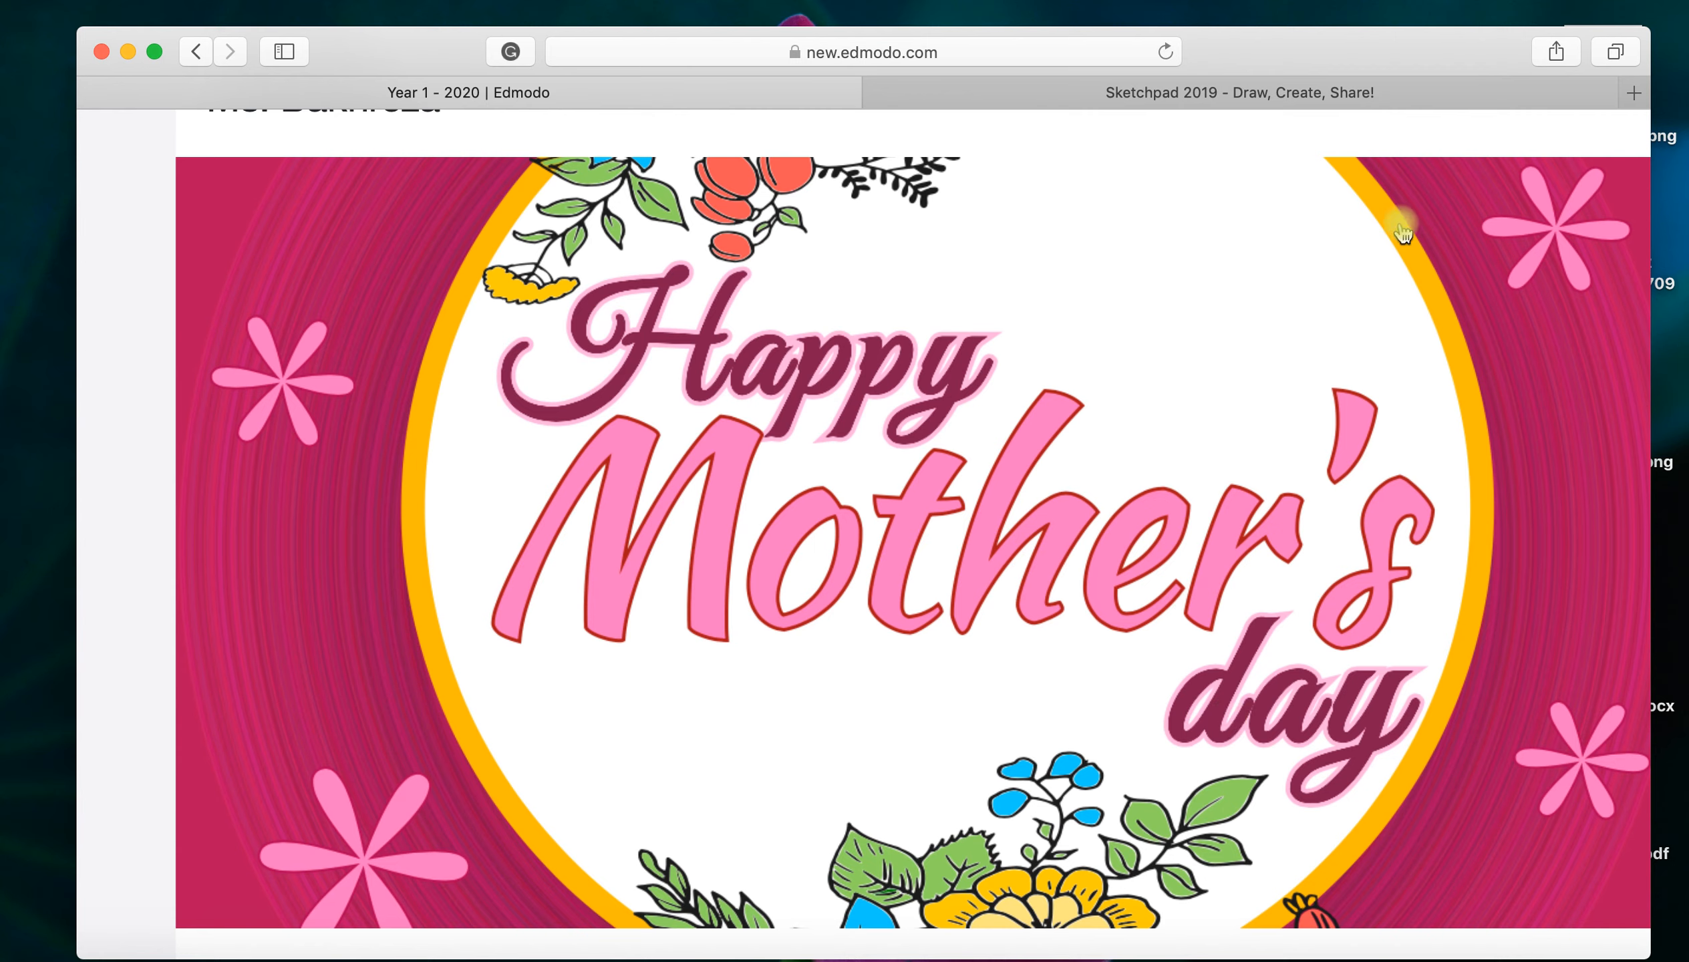
pyautogui.click(1292, 94)
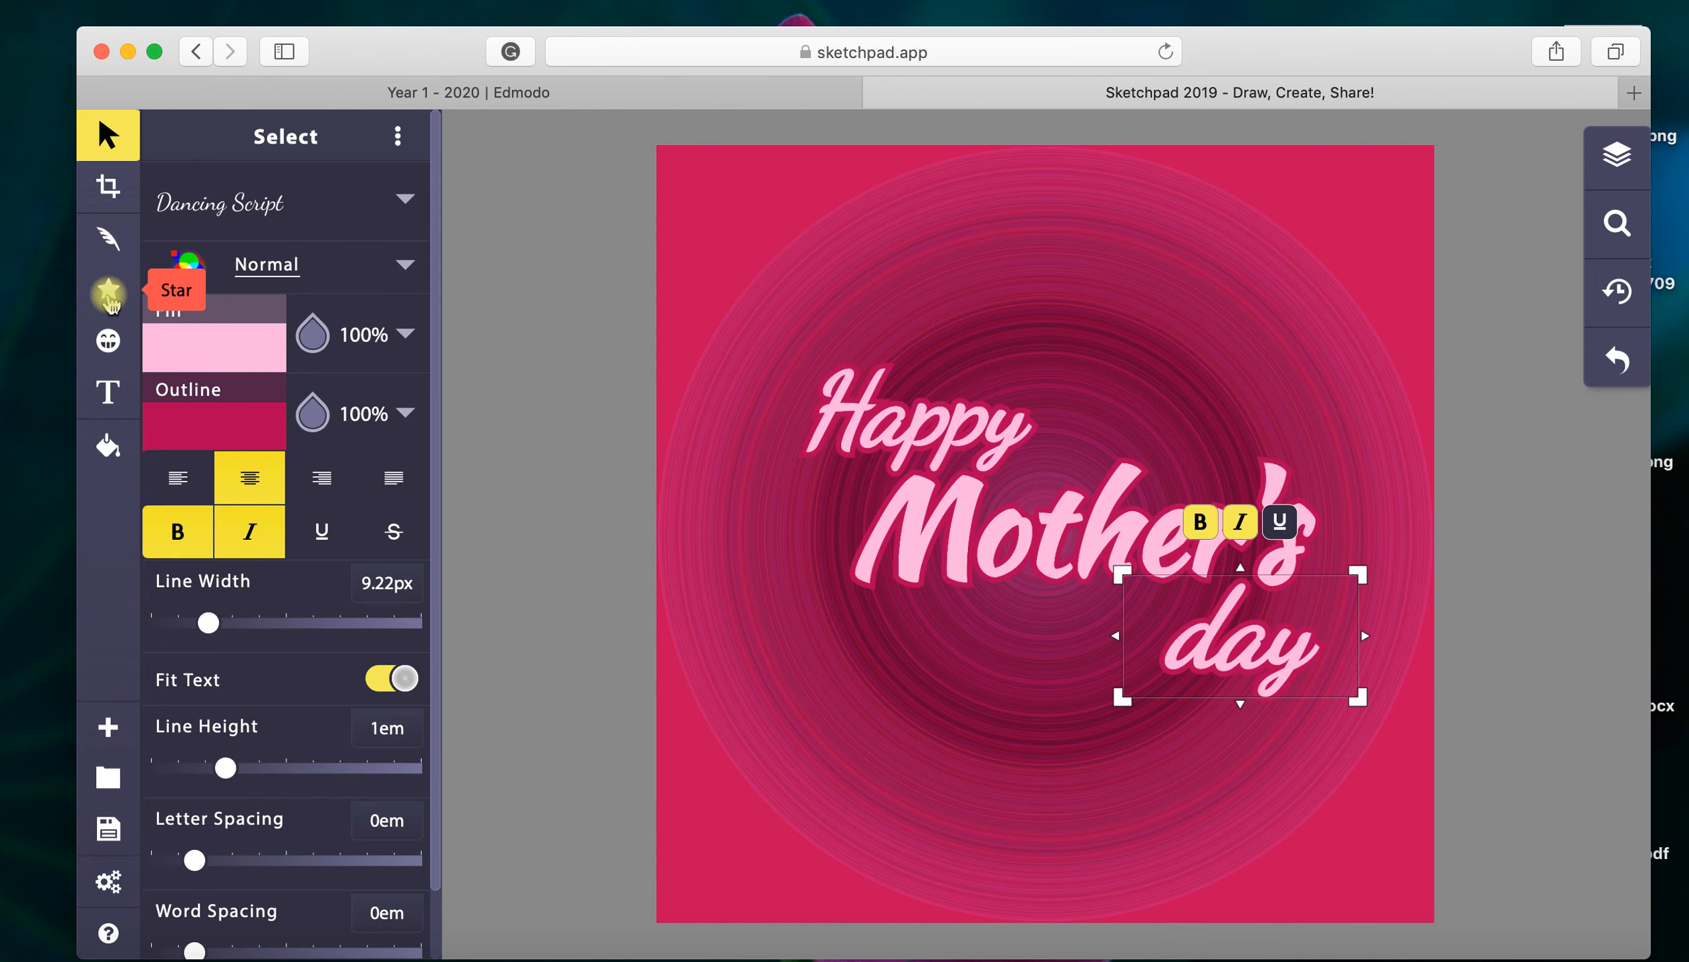
pyautogui.click(109, 295)
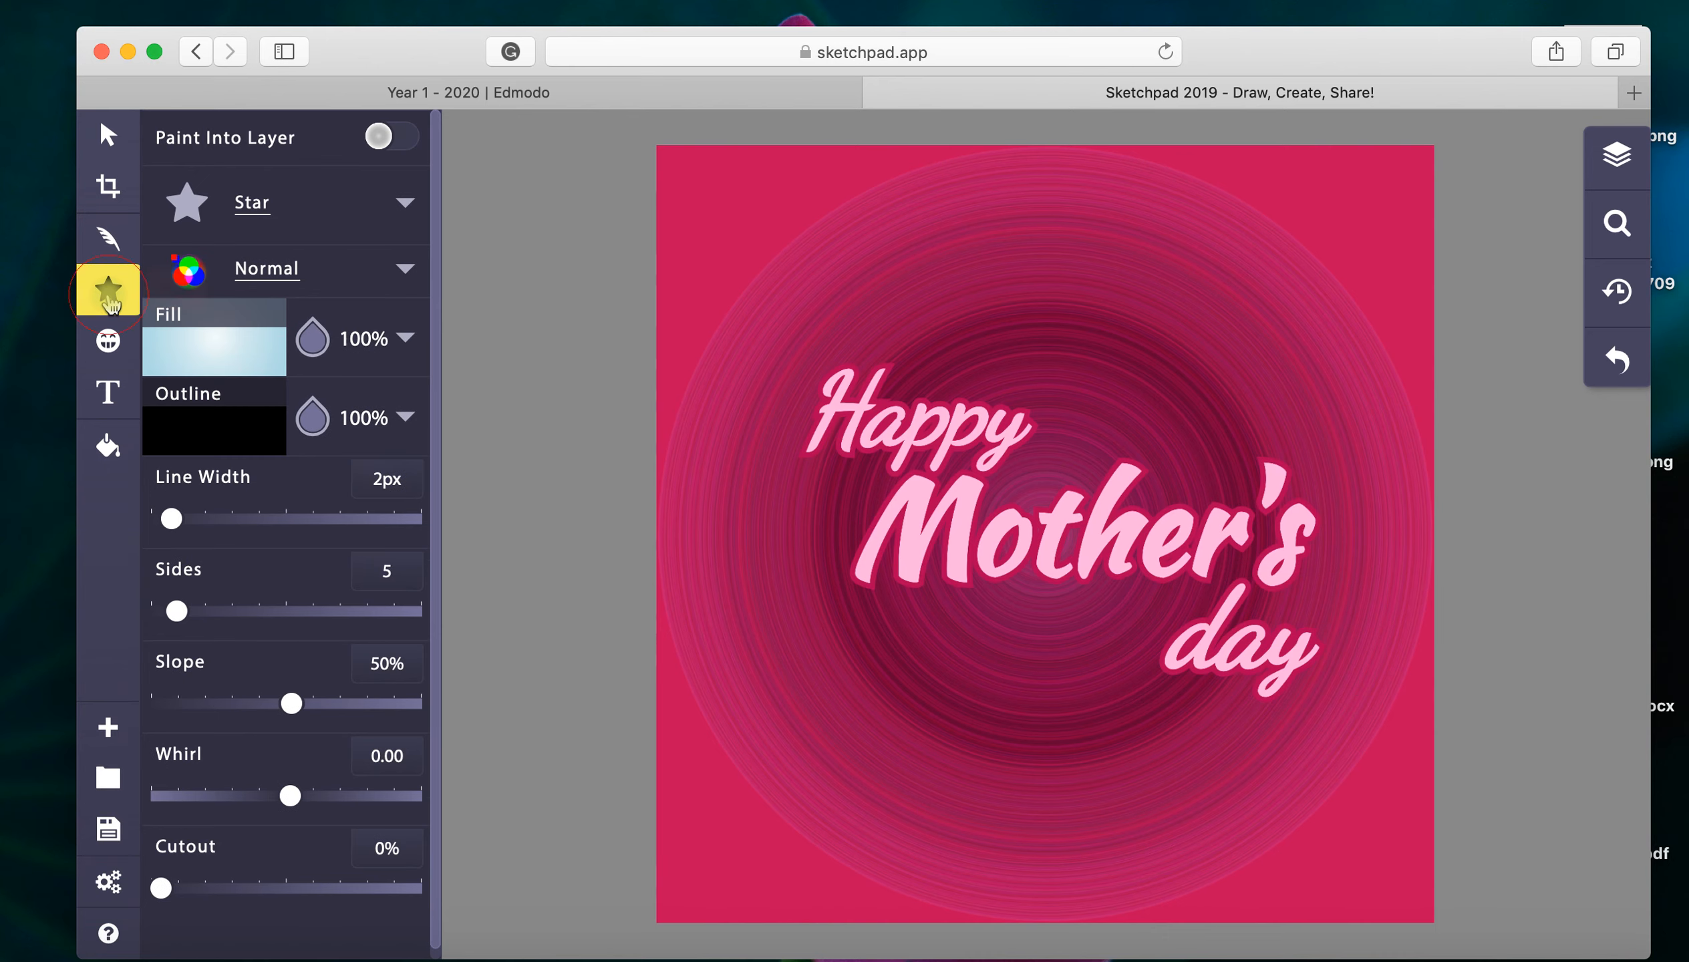
pyautogui.click(402, 208)
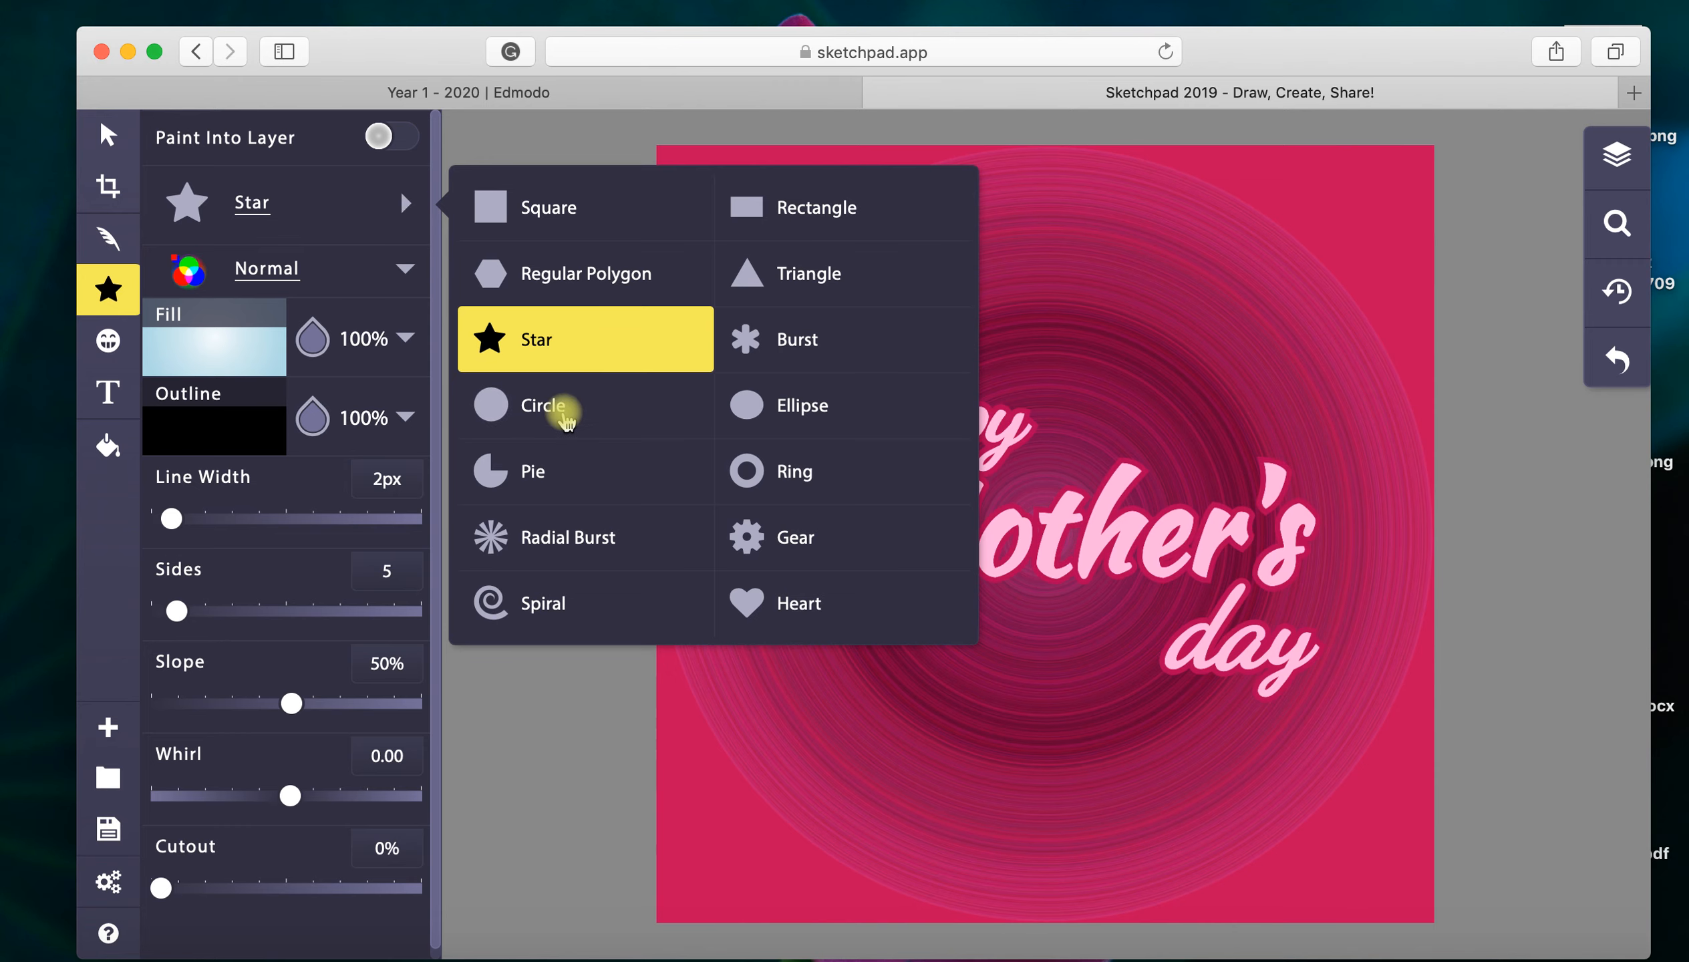
pyautogui.click(564, 424)
pyautogui.click(239, 352)
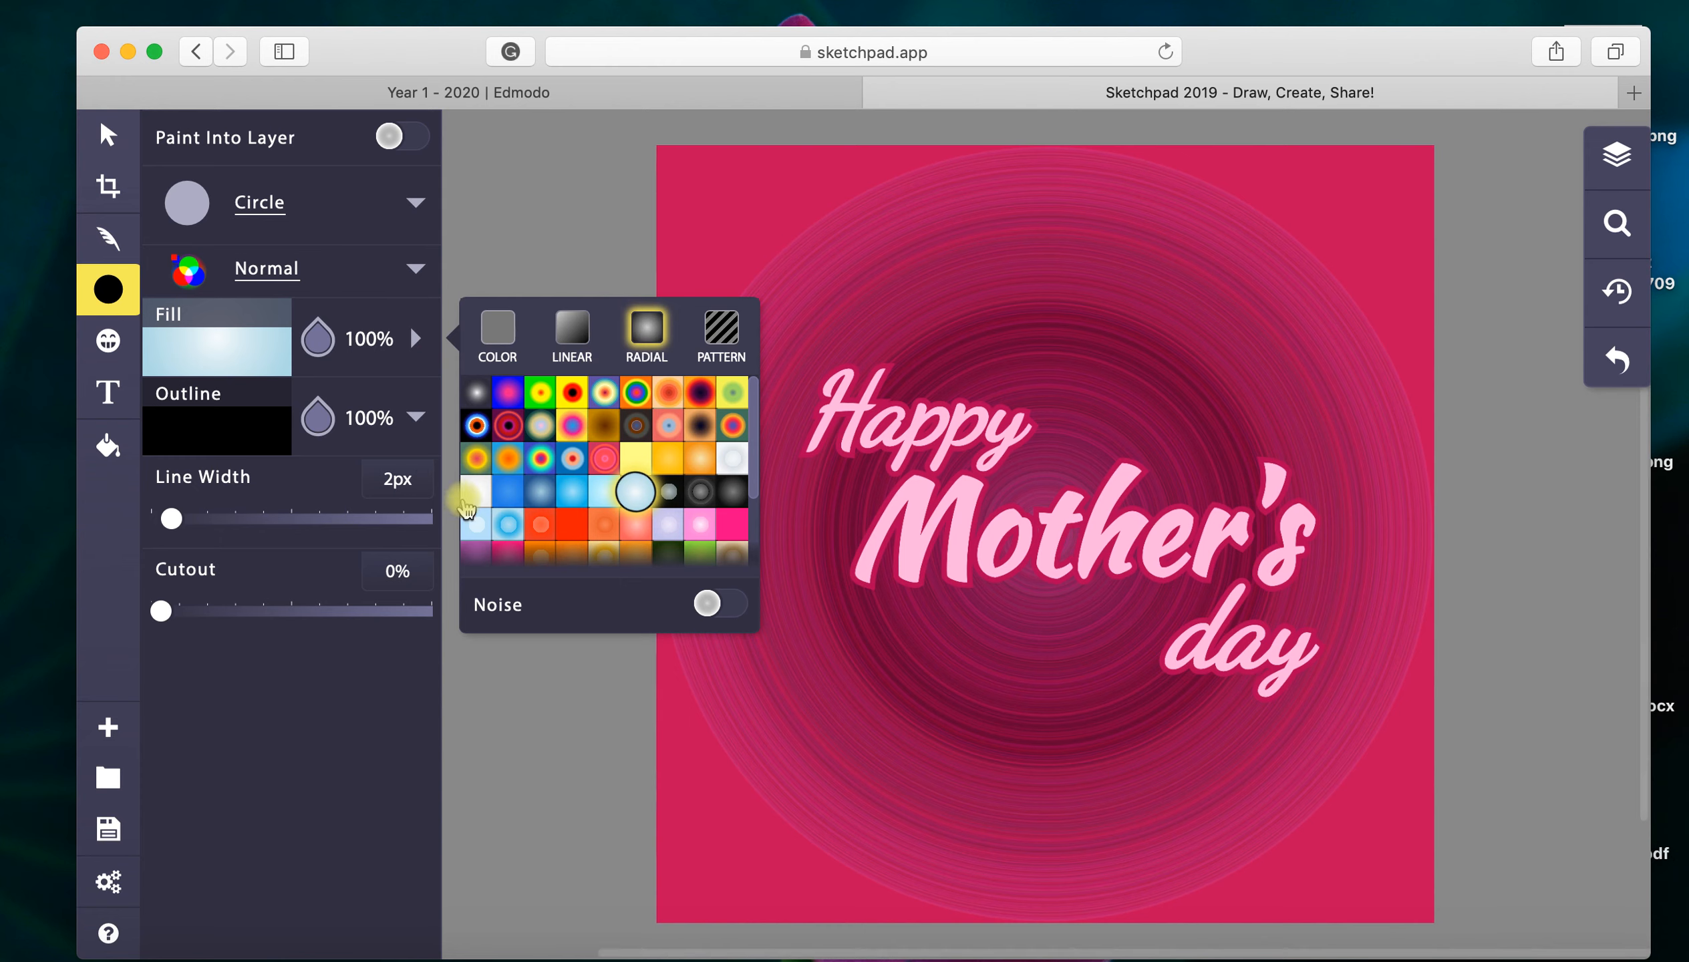
pyautogui.click(497, 327)
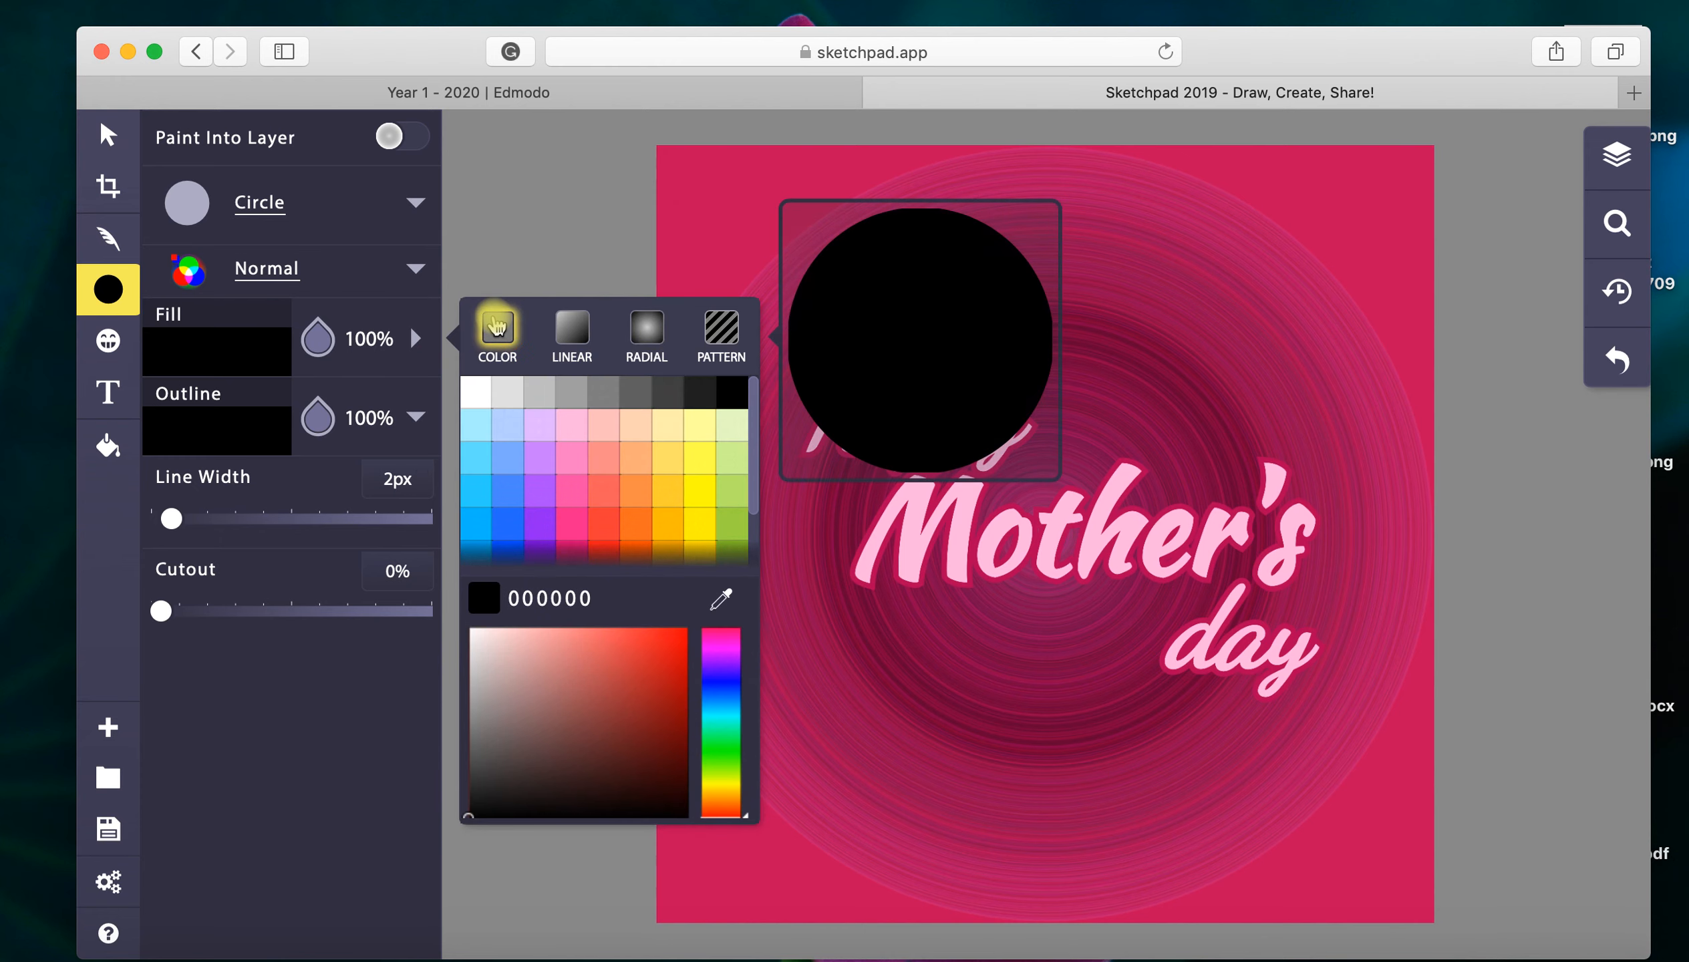
pyautogui.click(478, 399)
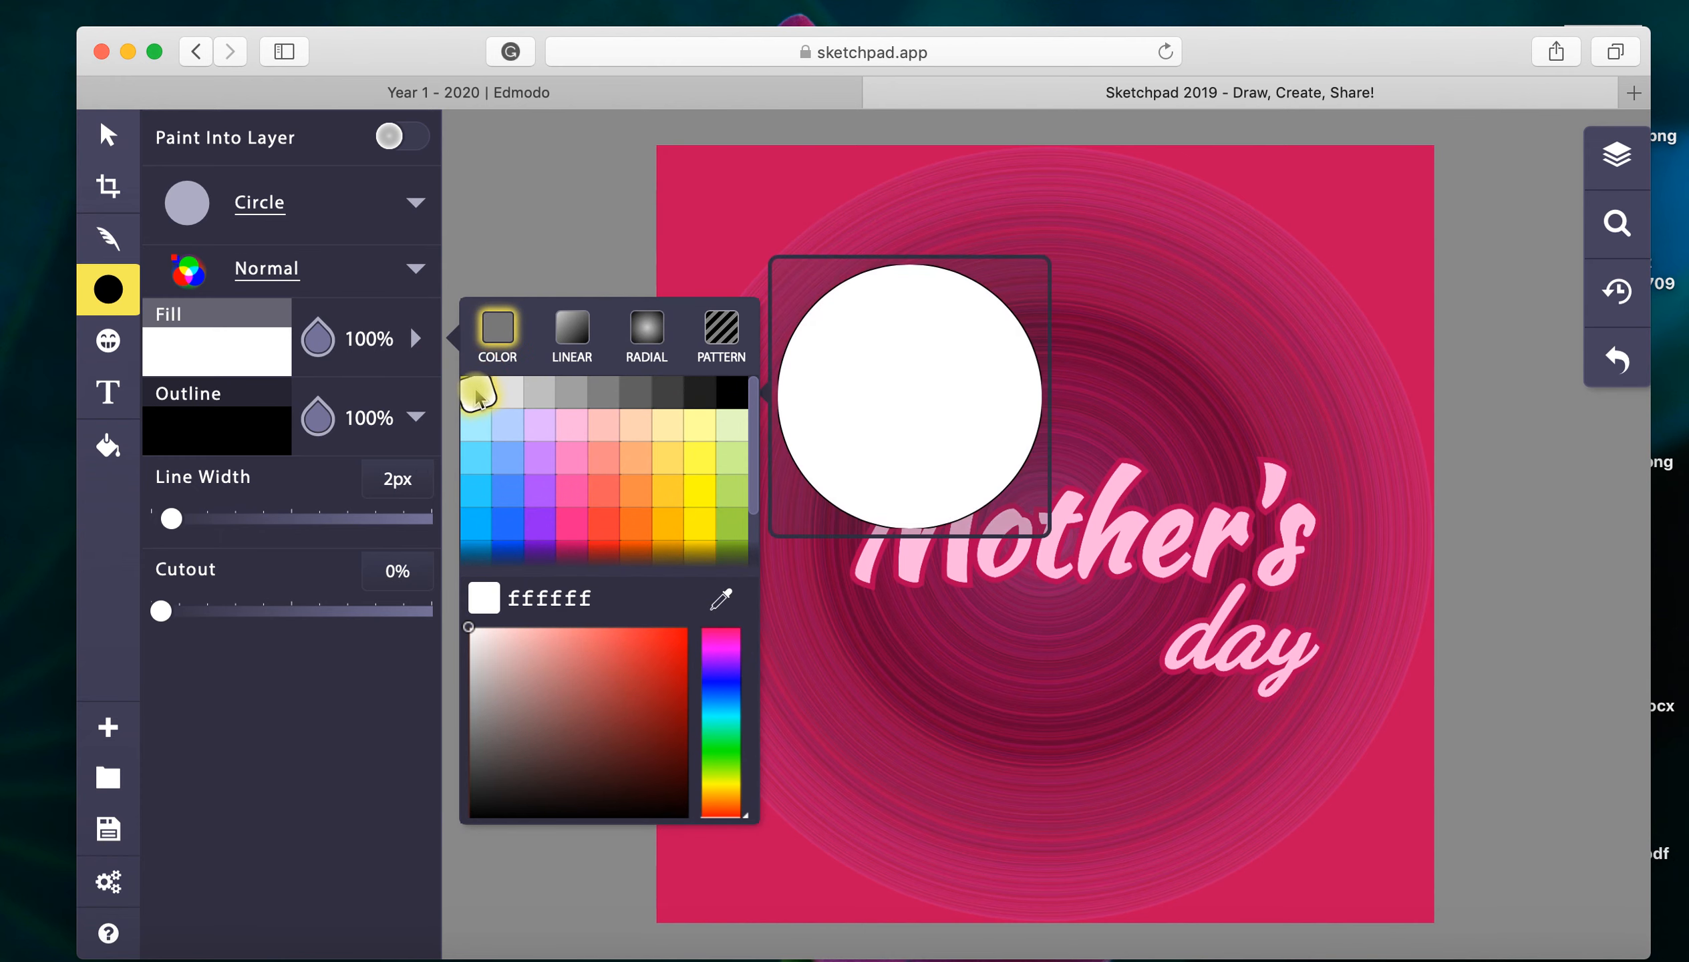
# Step: Give the Circle shape an amber outline, color ffba04, with a line width of 7.94 px
pyautogui.click(210, 437)
pyautogui.scroll(-2, 678, 521)
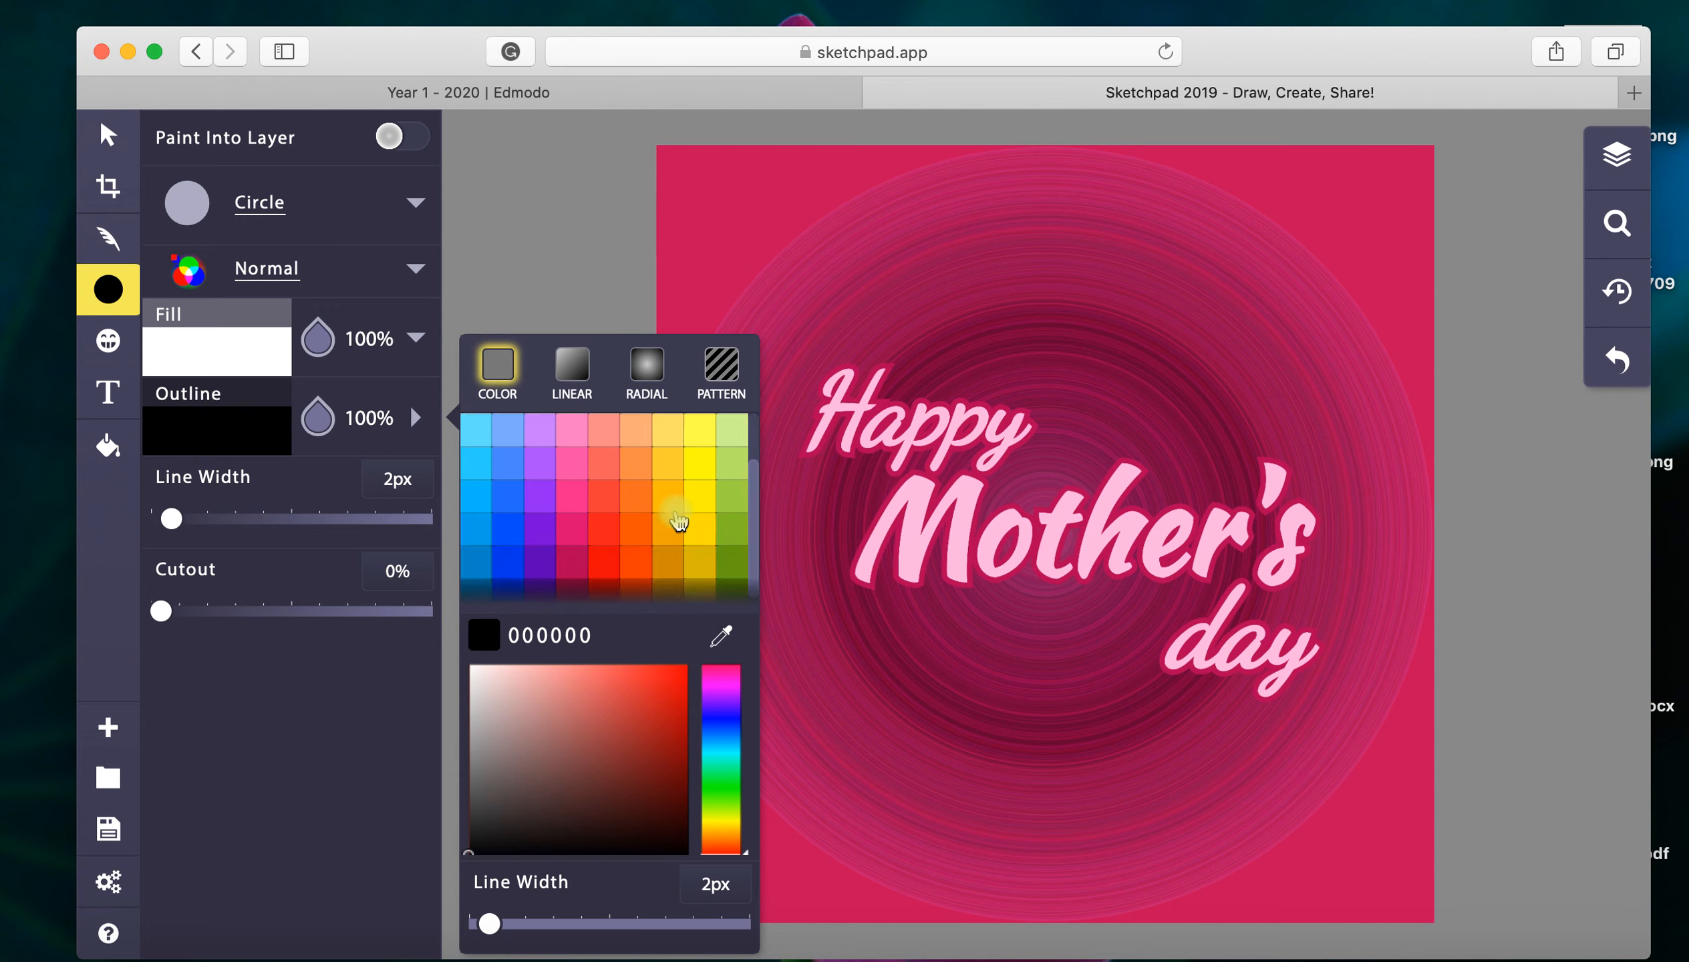
pyautogui.click(675, 504)
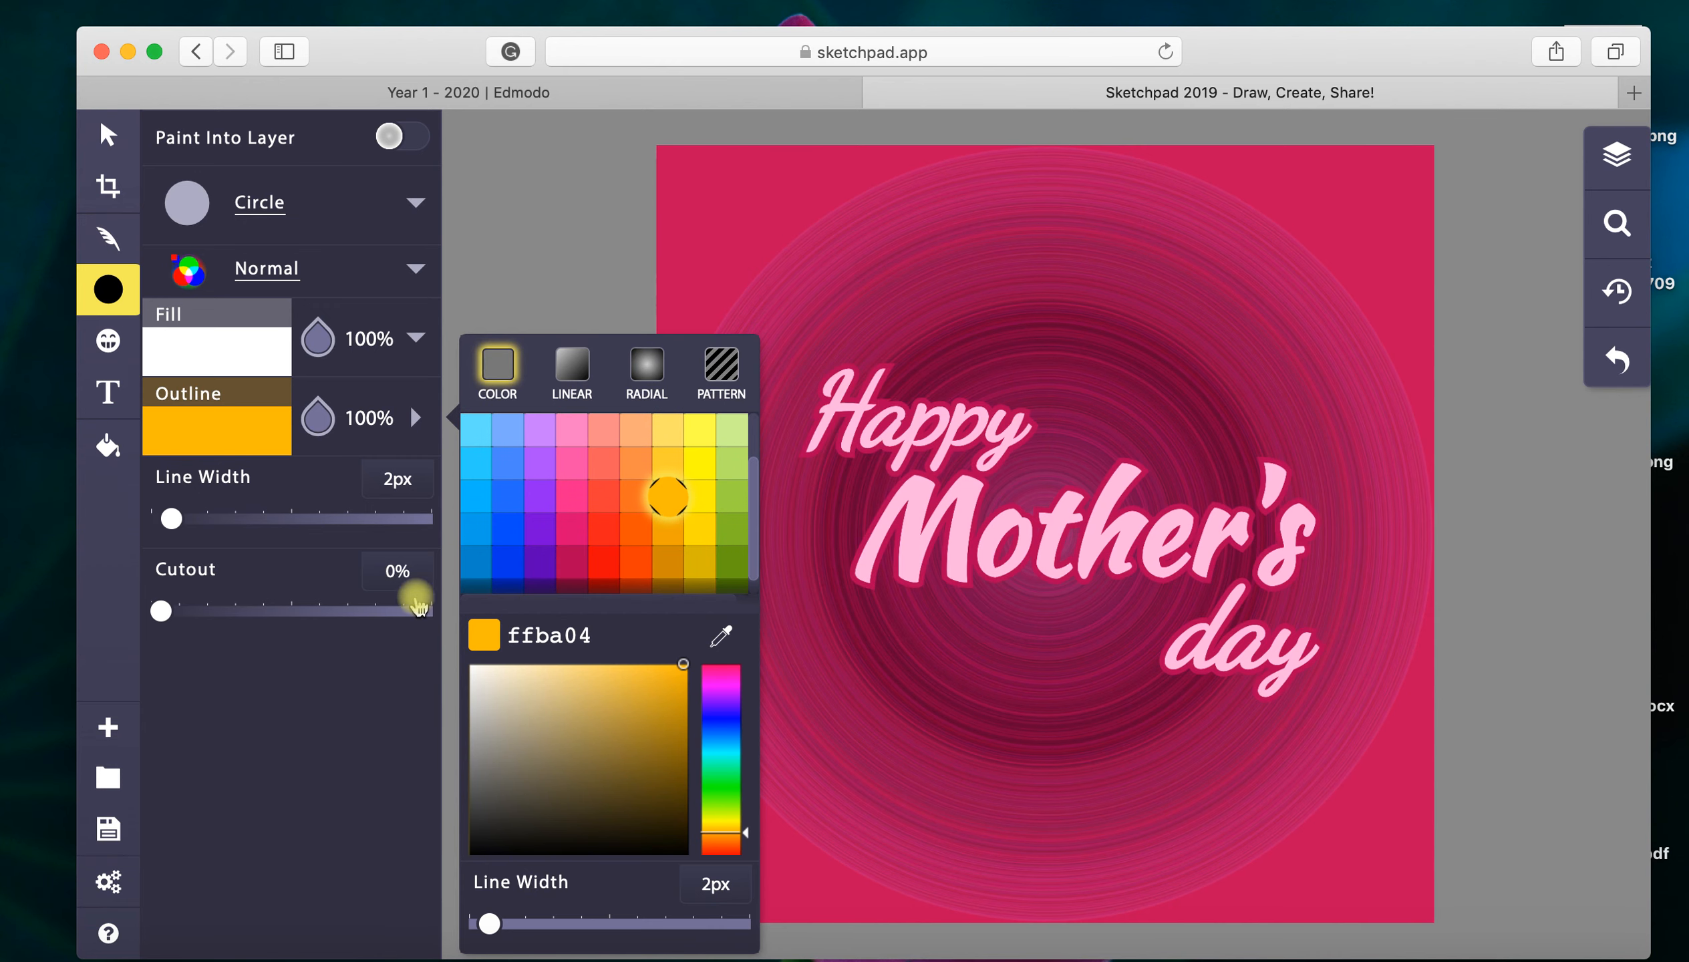
pyautogui.click(172, 517)
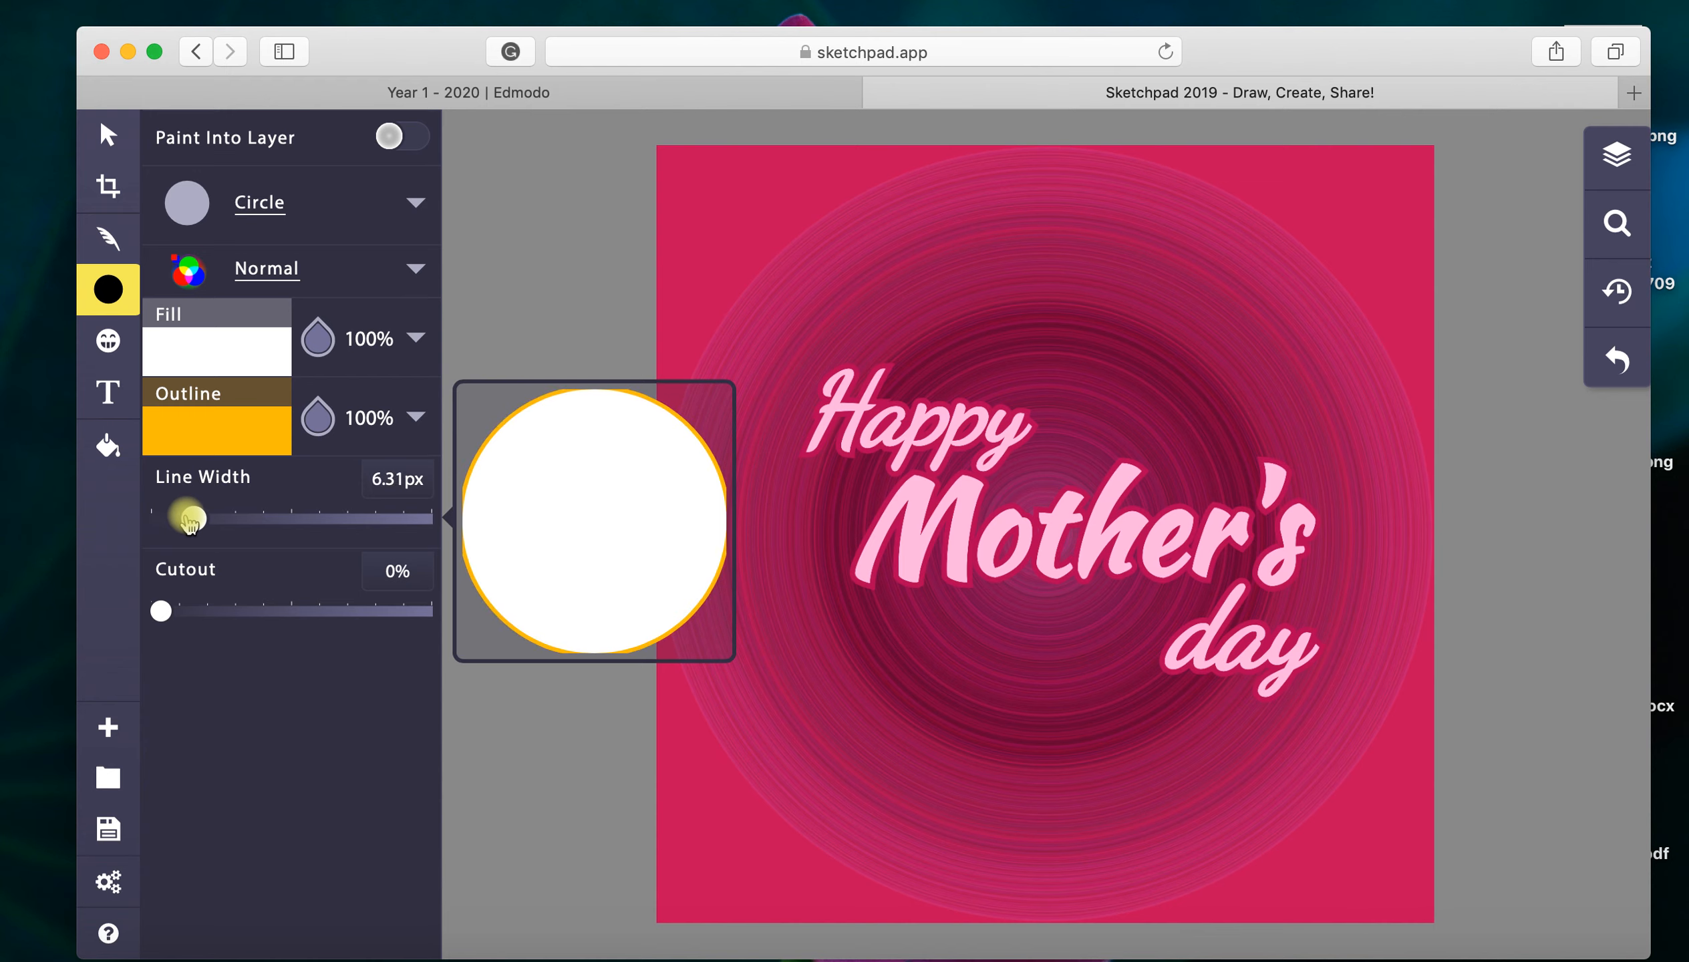
pyautogui.moveTo(194, 518); pyautogui.dragTo(195, 521)
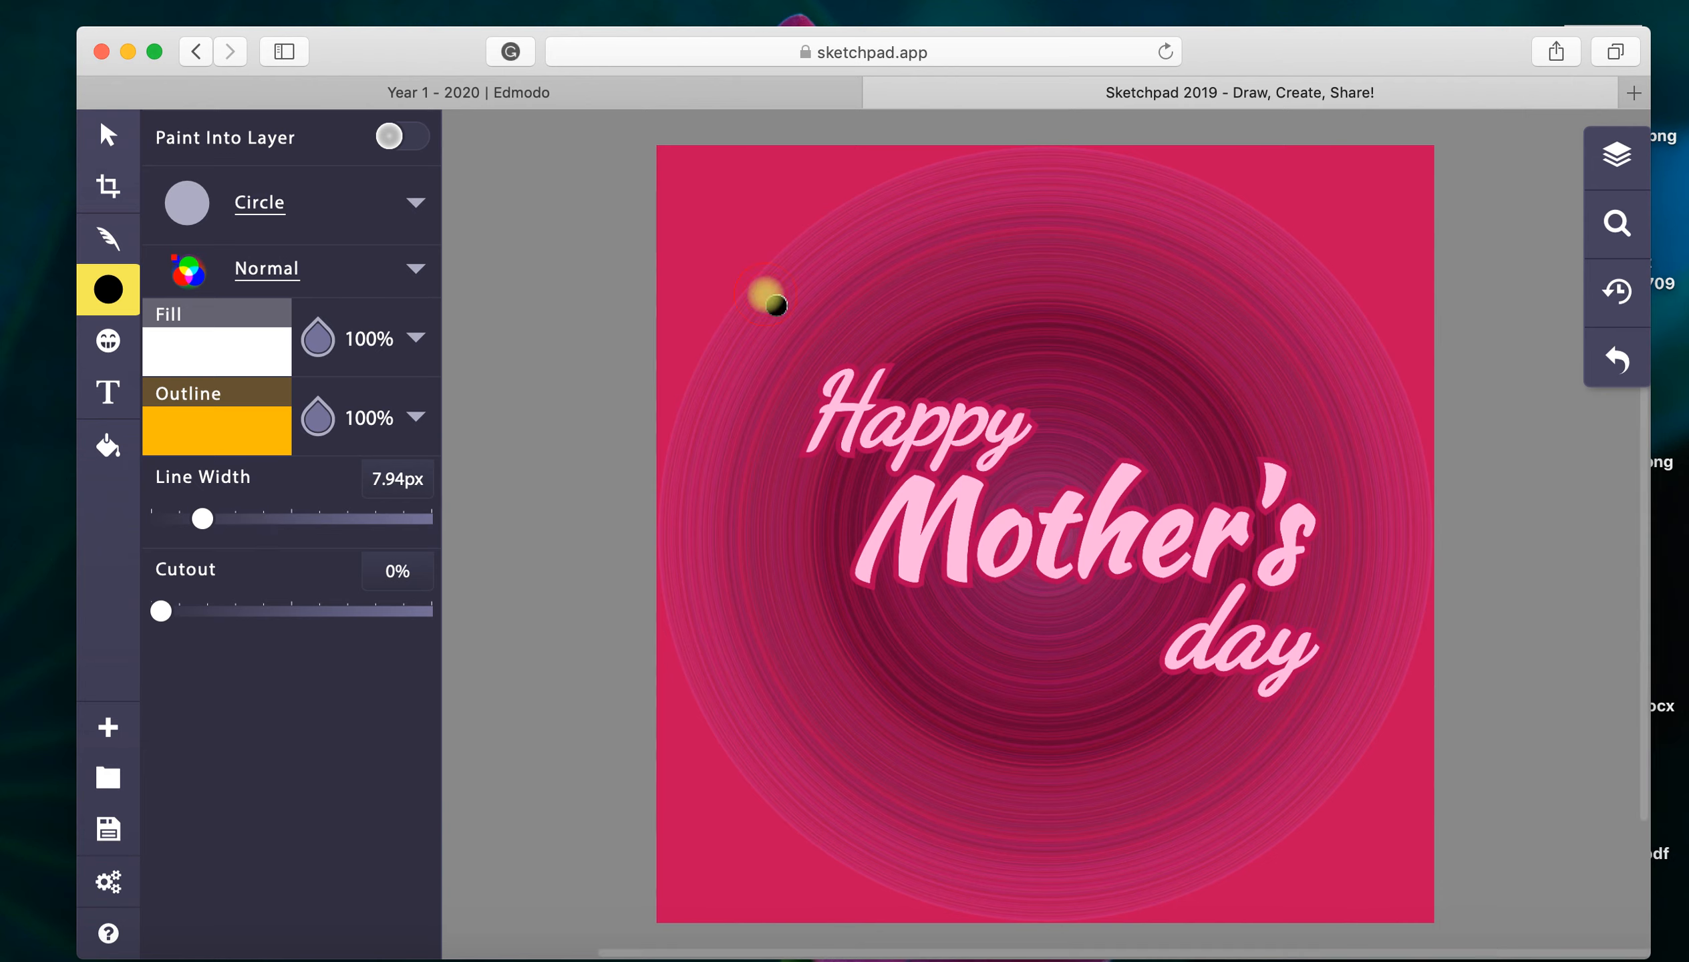
# Step: Draw a white circle in the canvas's upper-left area, move it over the word Happy and enlarge it across most of the lettering
pyautogui.moveTo(869, 421)
pyautogui.mouseDown()
pyautogui.moveTo(912, 460)
pyautogui.moveTo(882, 426)
pyautogui.moveTo(898, 428)
pyautogui.mouseUp()
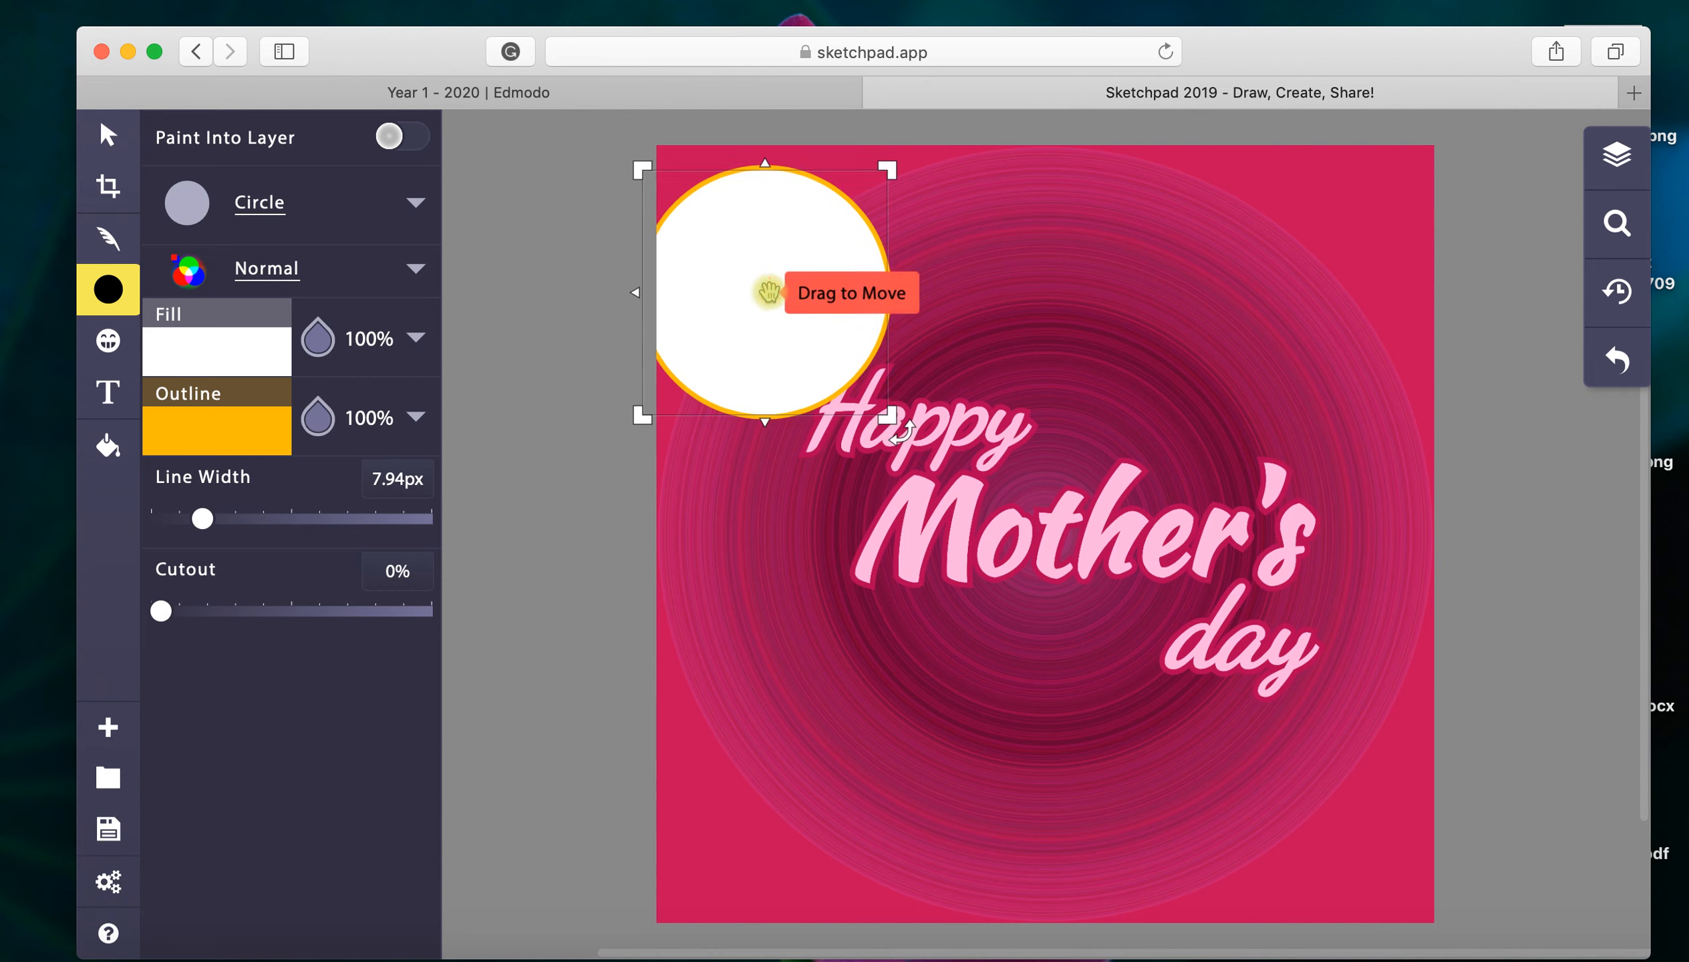
pyautogui.moveTo(758, 273); pyautogui.dragTo(893, 436)
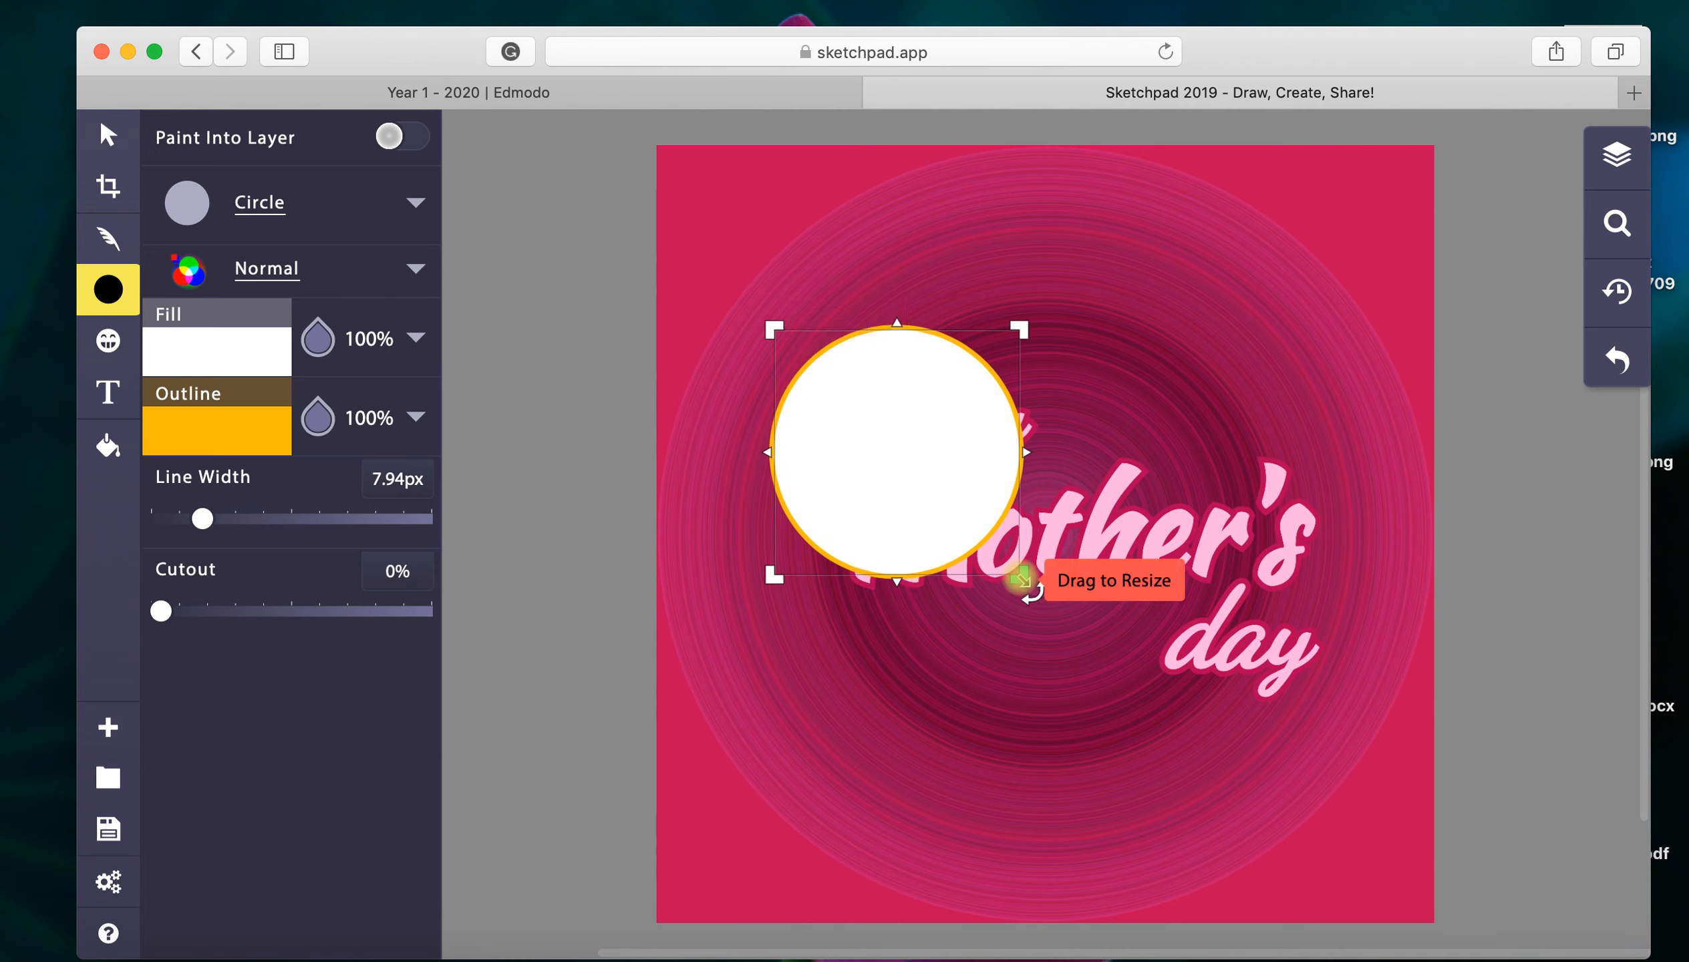
pyautogui.moveTo(1020, 576); pyautogui.dragTo(1313, 854)
# Step: Enlarge the white circle slightly, center it on the radial background and send it to the back behind the lettering
pyautogui.moveTo(1199, 766); pyautogui.dragTo(1156, 710)
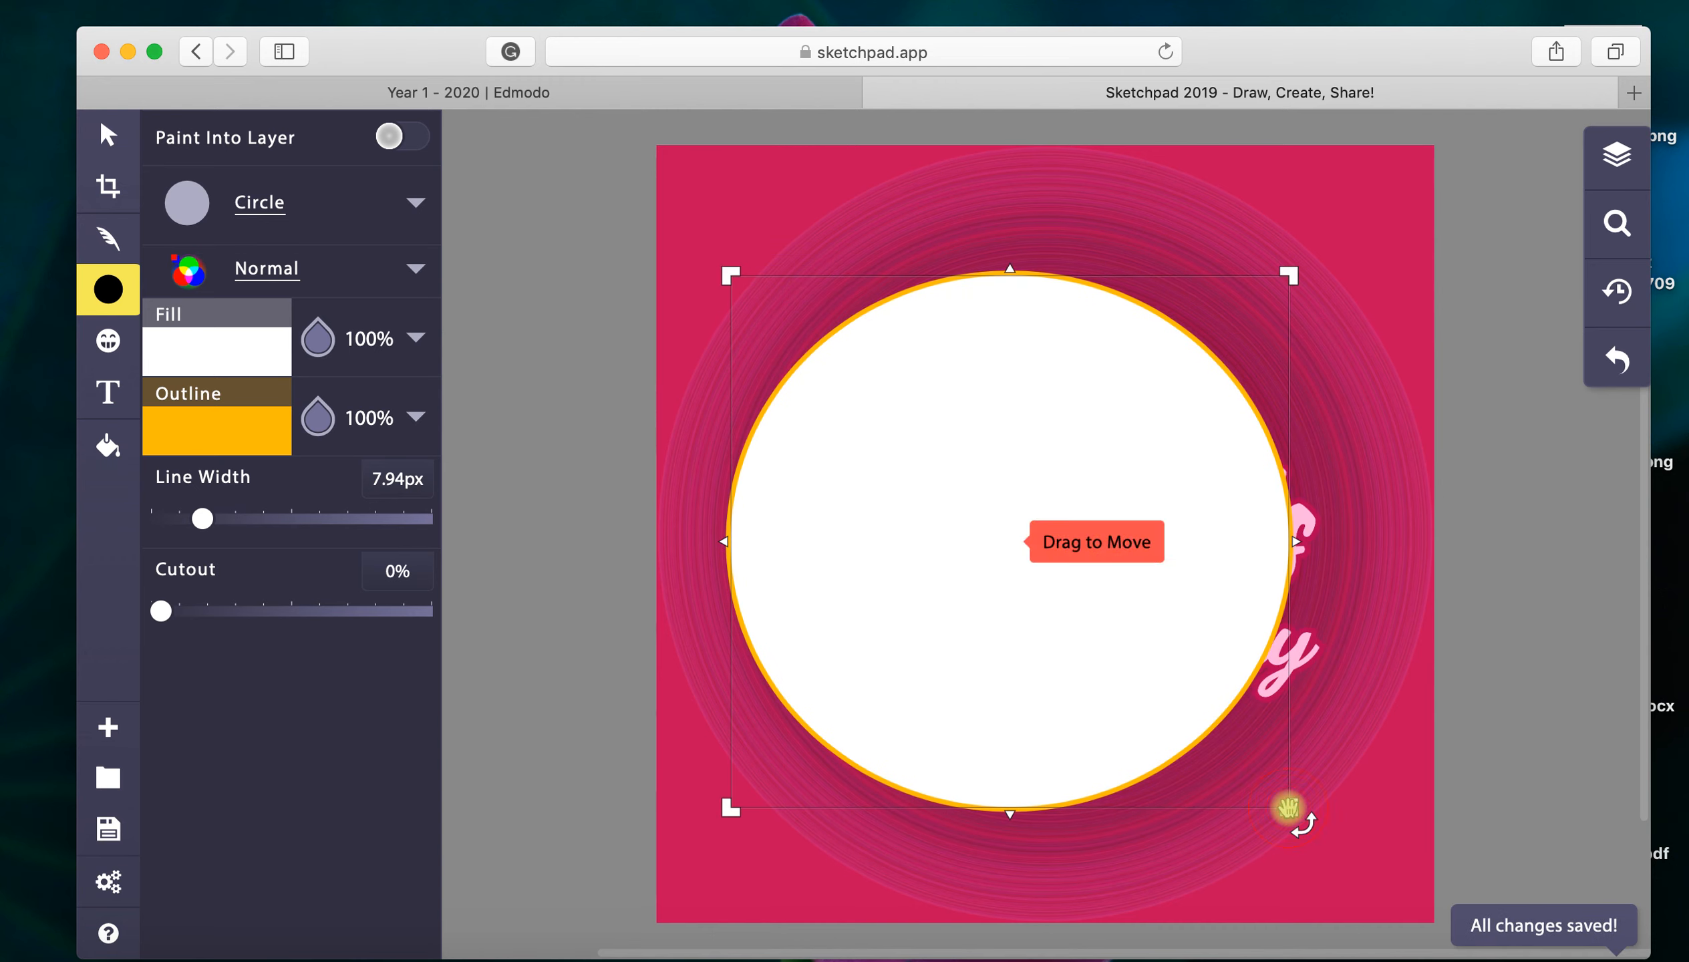
pyautogui.moveTo(1289, 809); pyautogui.dragTo(1344, 851)
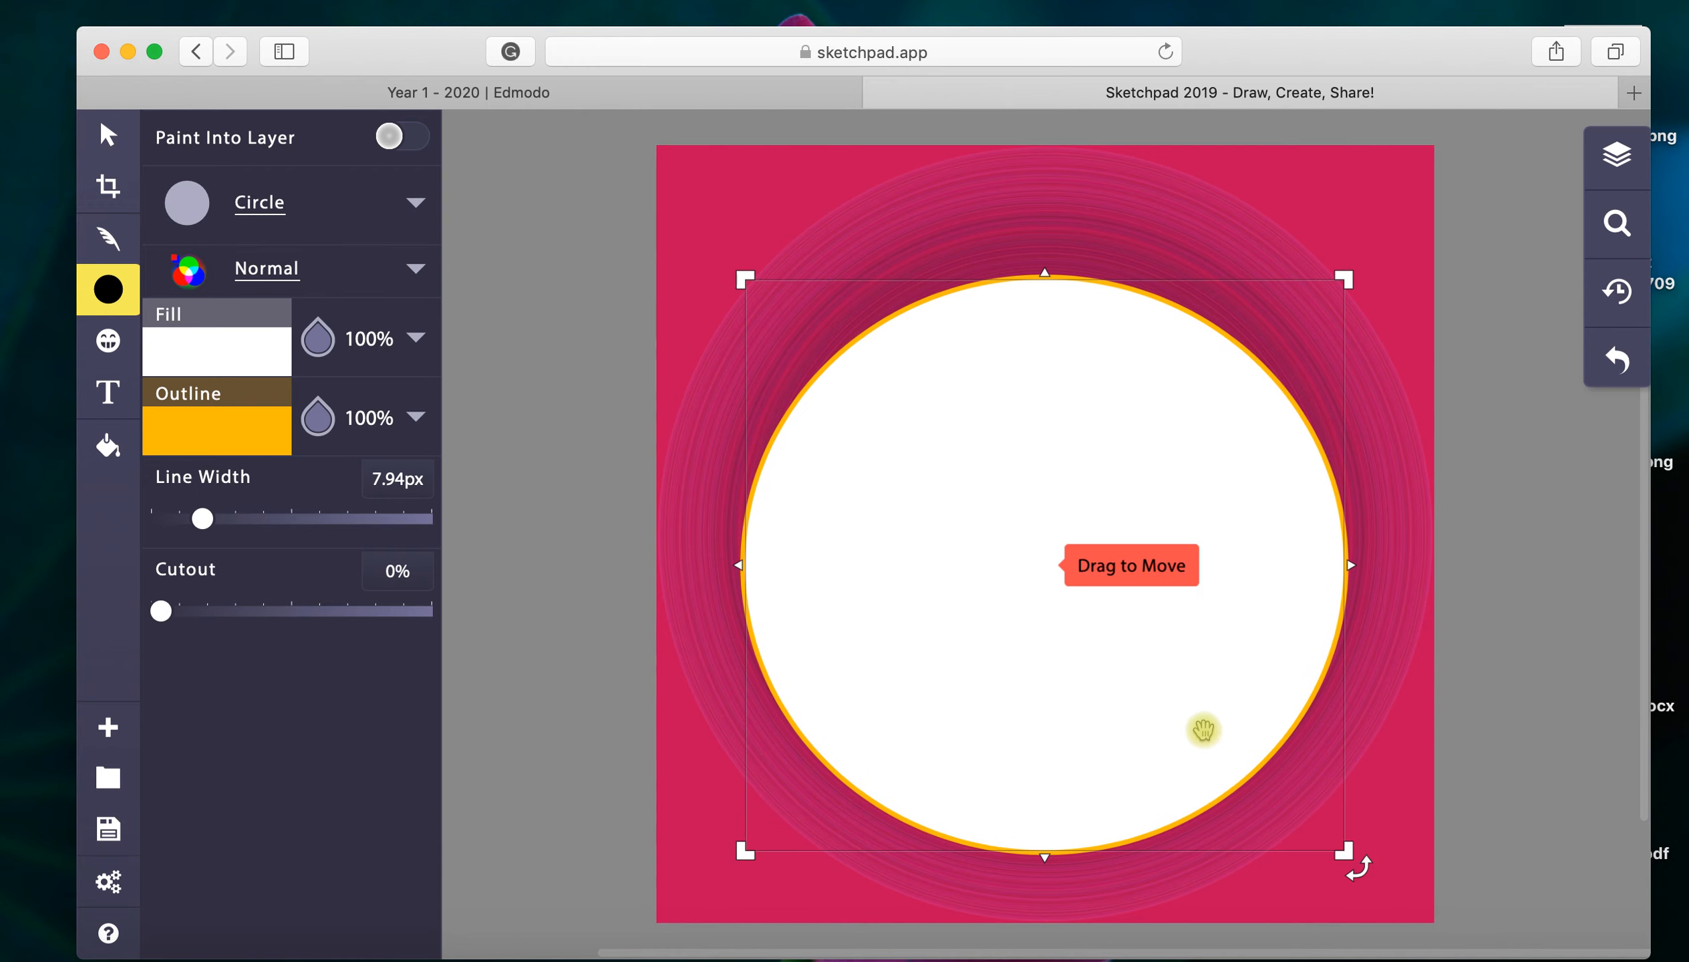
pyautogui.moveTo(1194, 701); pyautogui.dragTo(1195, 688)
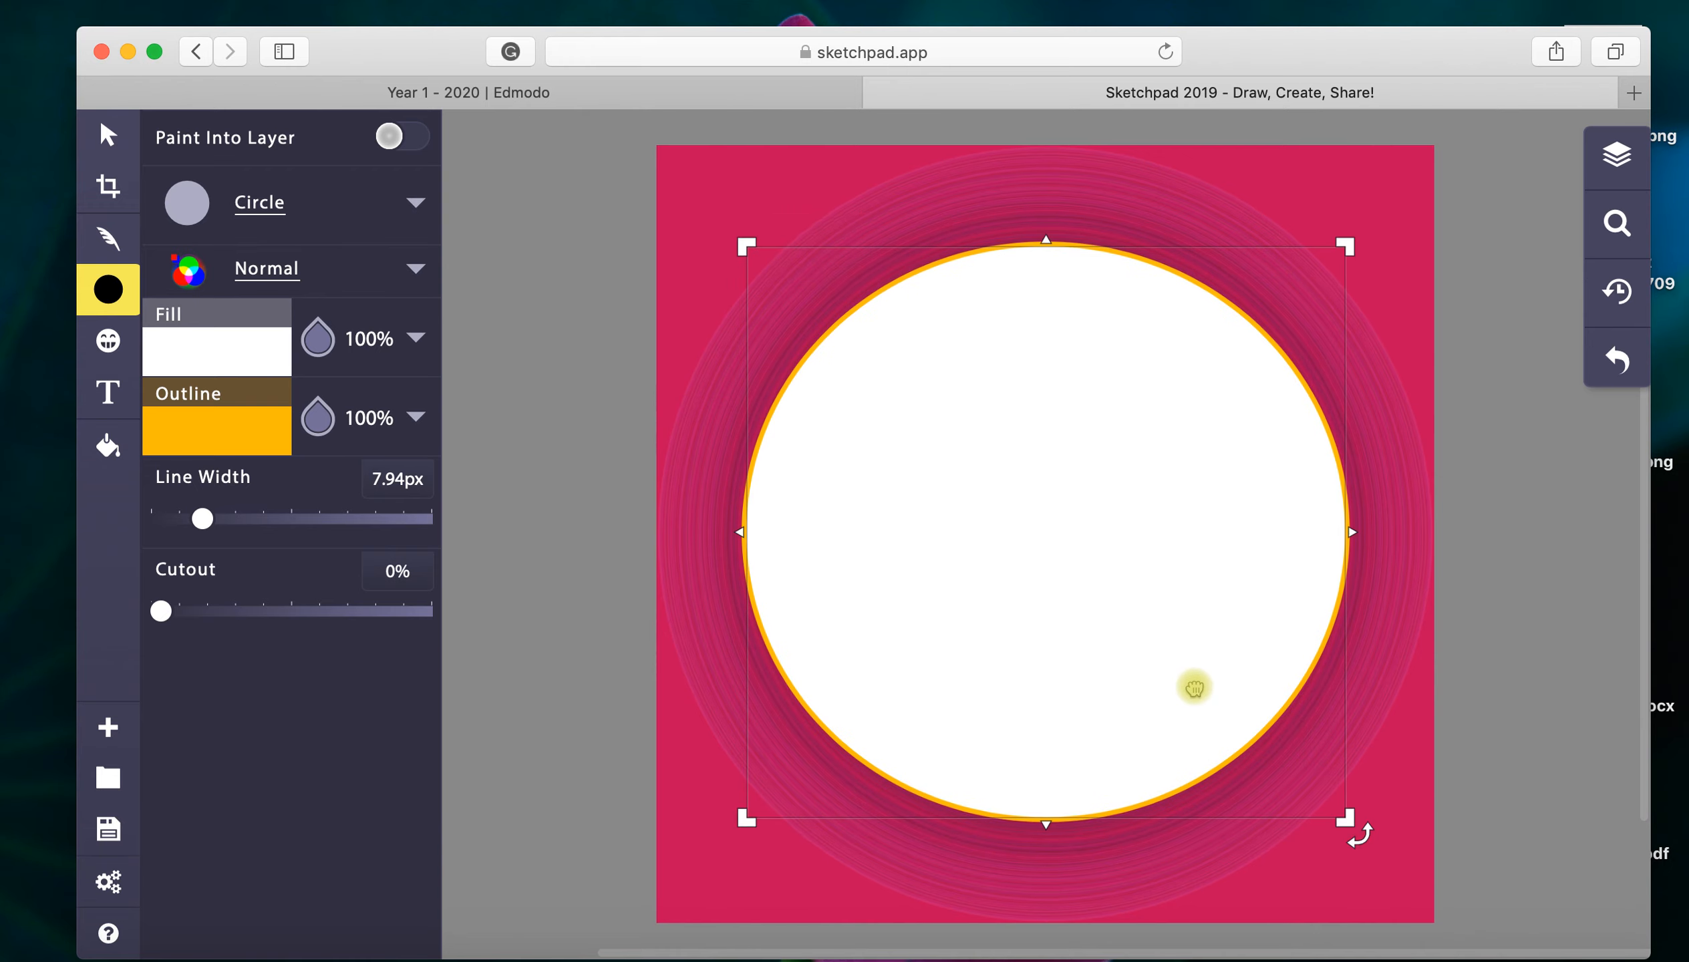
pyautogui.rightClick(1179, 609)
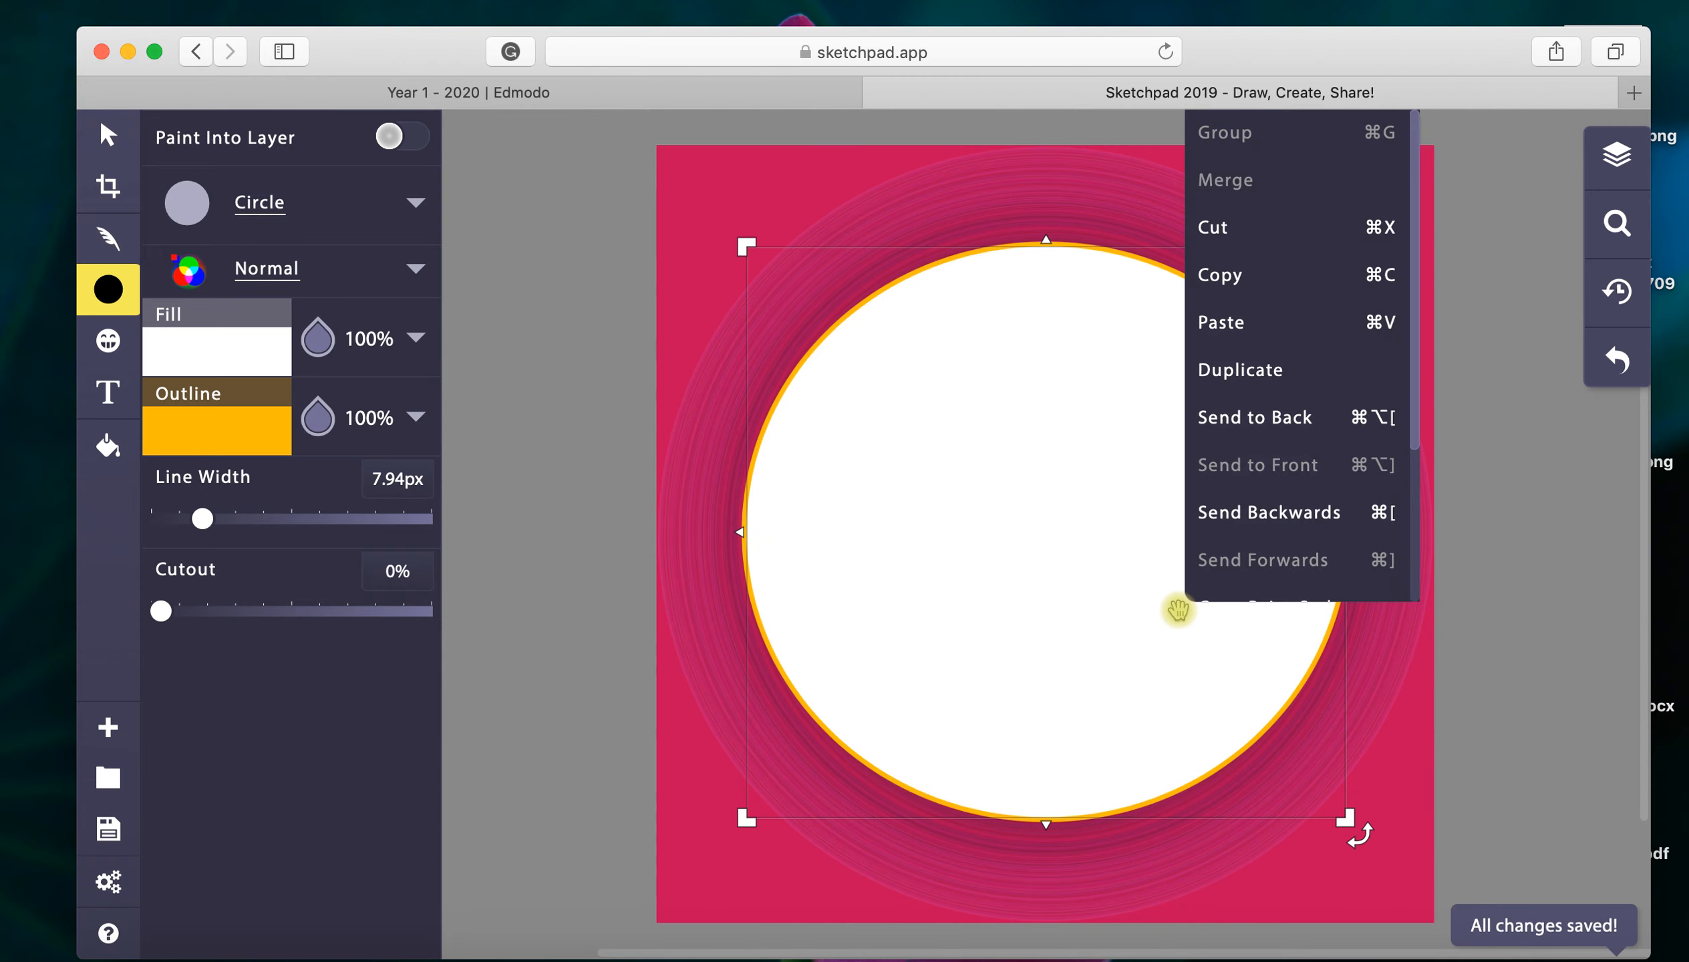
pyautogui.click(1292, 435)
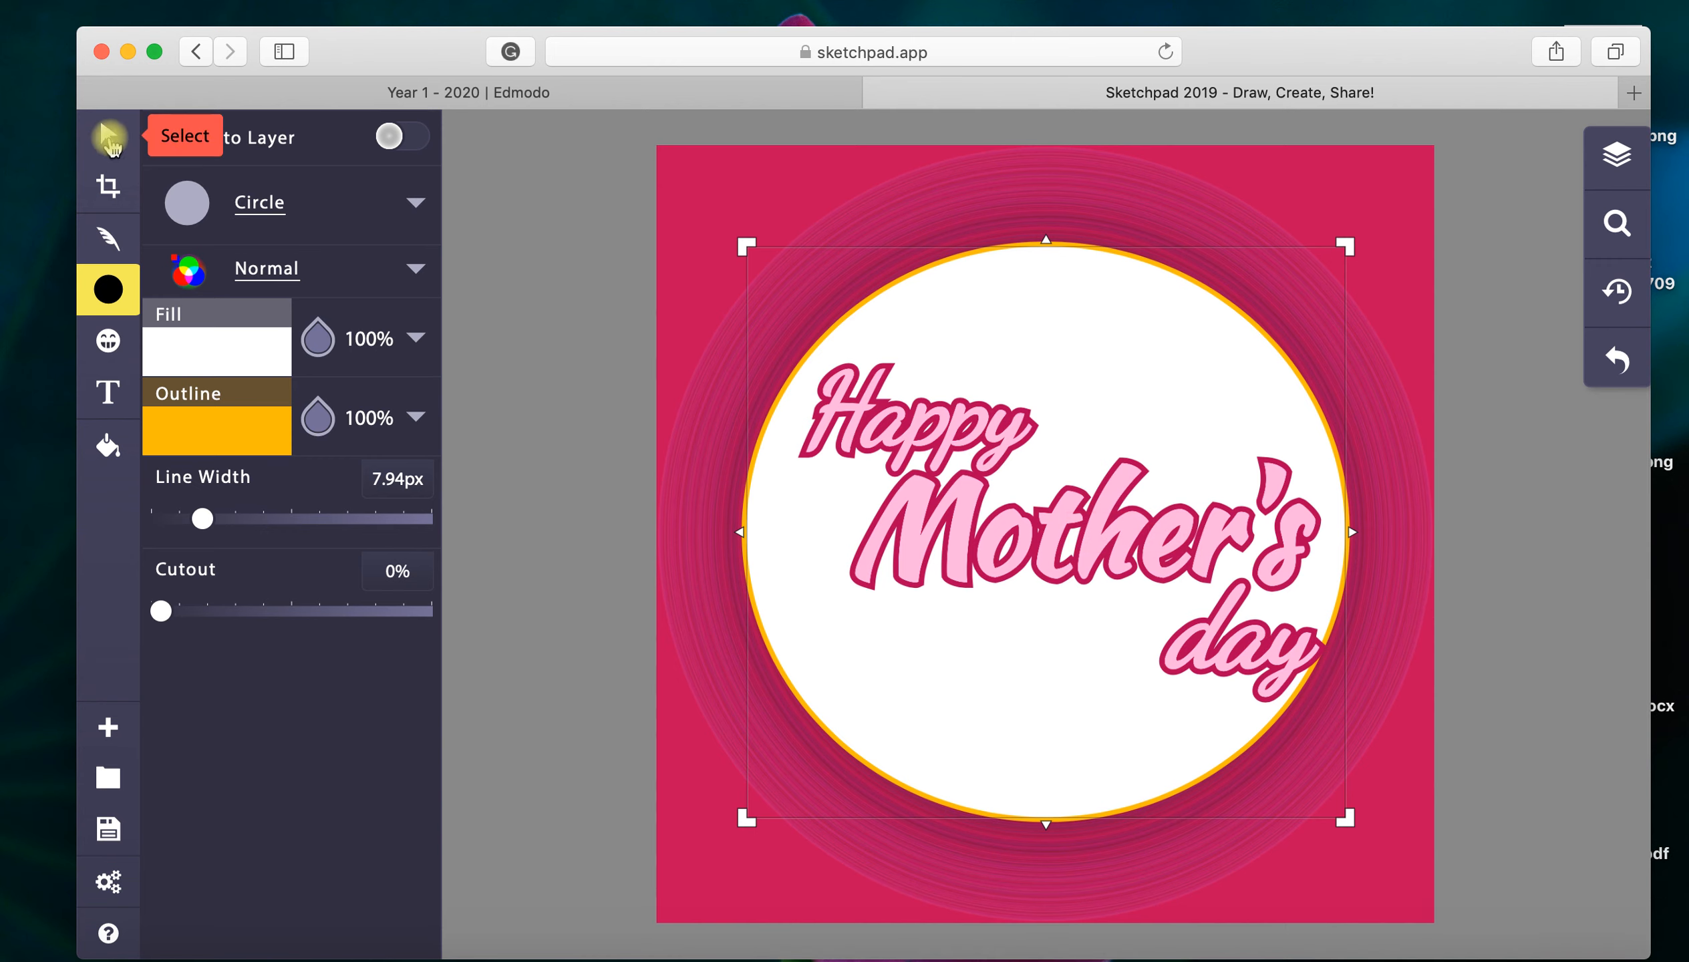
# Step: Reposition the lettering inside the white circle: Happy slightly up, day up and left, and Mother's slightly left and down
pyautogui.click(113, 140)
pyautogui.click(884, 405)
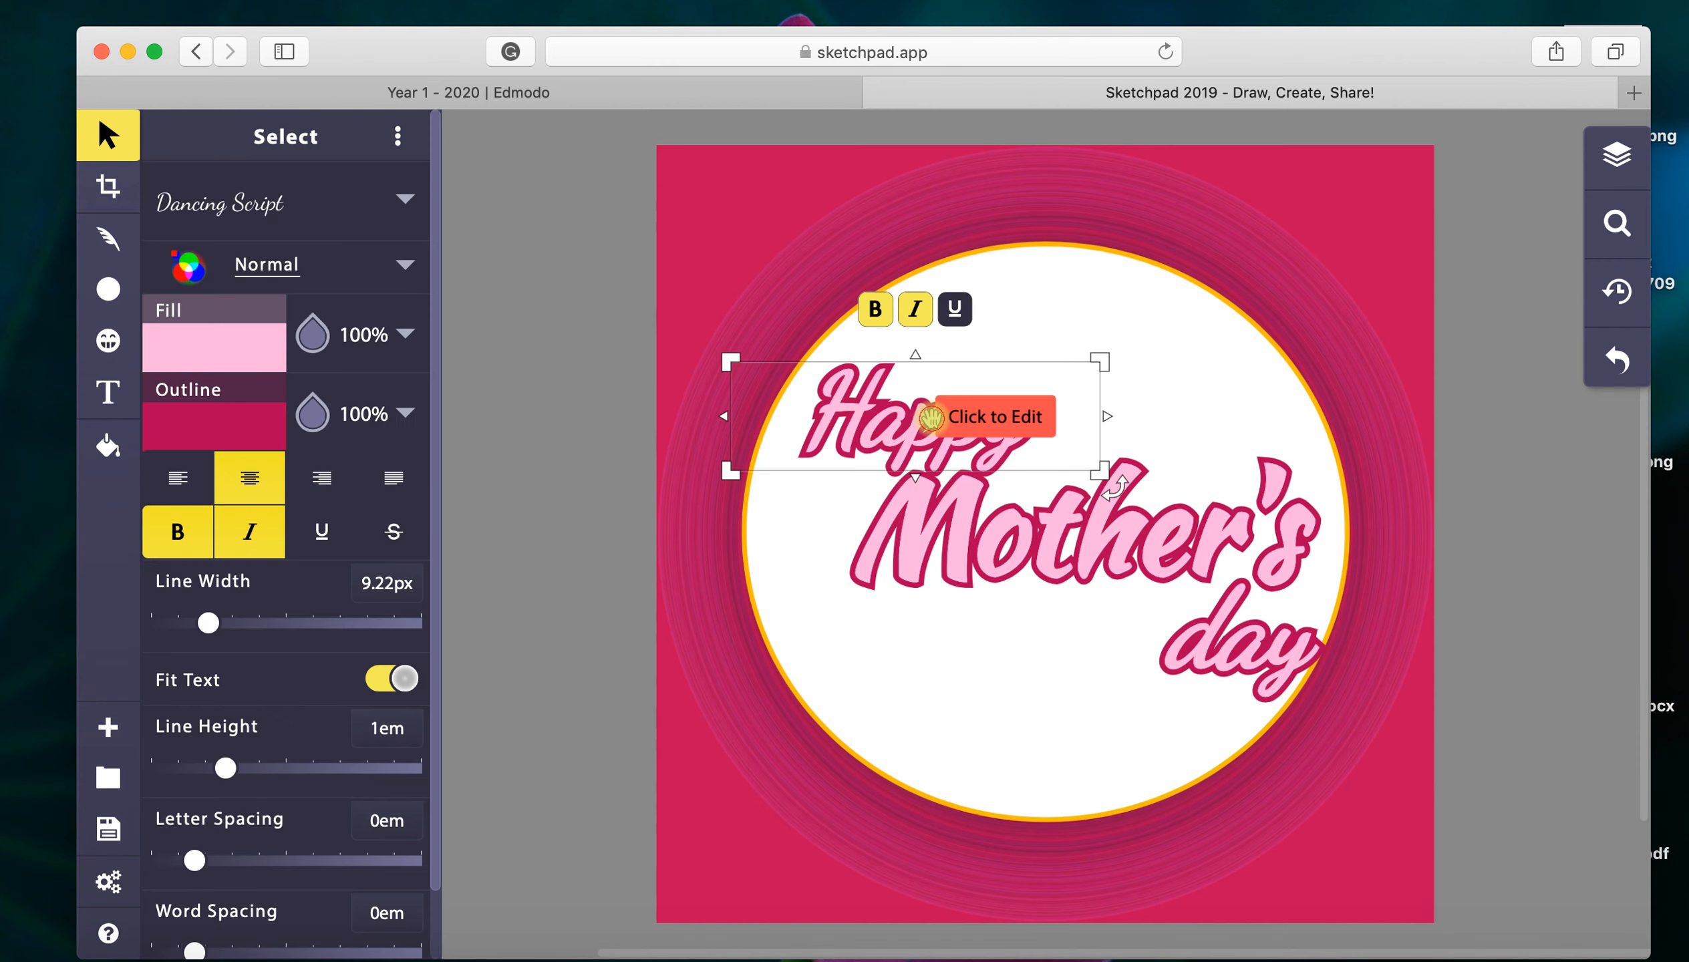
pyautogui.moveTo(931, 415)
pyautogui.mouseDown()
pyautogui.moveTo(916, 389)
pyautogui.moveTo(928, 400)
pyautogui.mouseUp()
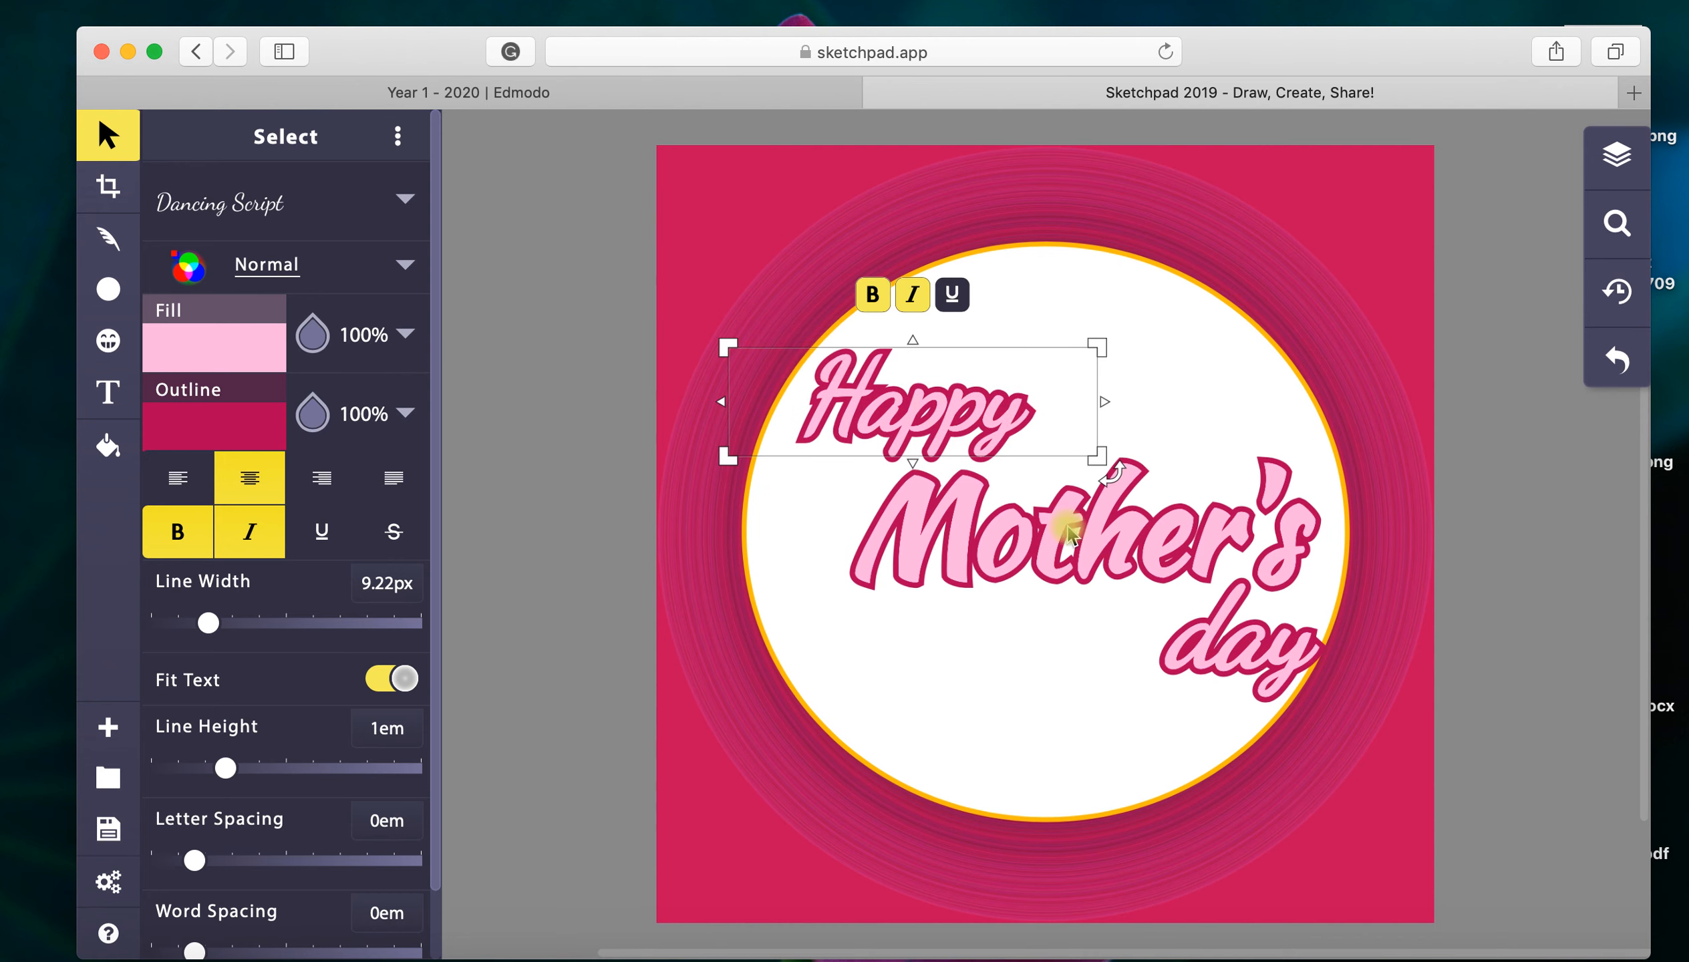
pyautogui.click(1150, 539)
pyautogui.moveTo(1153, 540)
pyautogui.mouseDown()
pyautogui.moveTo(1173, 539)
pyautogui.moveTo(1157, 544)
pyautogui.mouseUp()
pyautogui.click(1232, 648)
pyautogui.moveTo(1237, 663); pyautogui.dragTo(1211, 649)
pyautogui.moveTo(1139, 536); pyautogui.dragTo(1129, 551)
# Step: Restyle the word Happy with a b10053 fill, a light pink outline and no bold
pyautogui.click(908, 413)
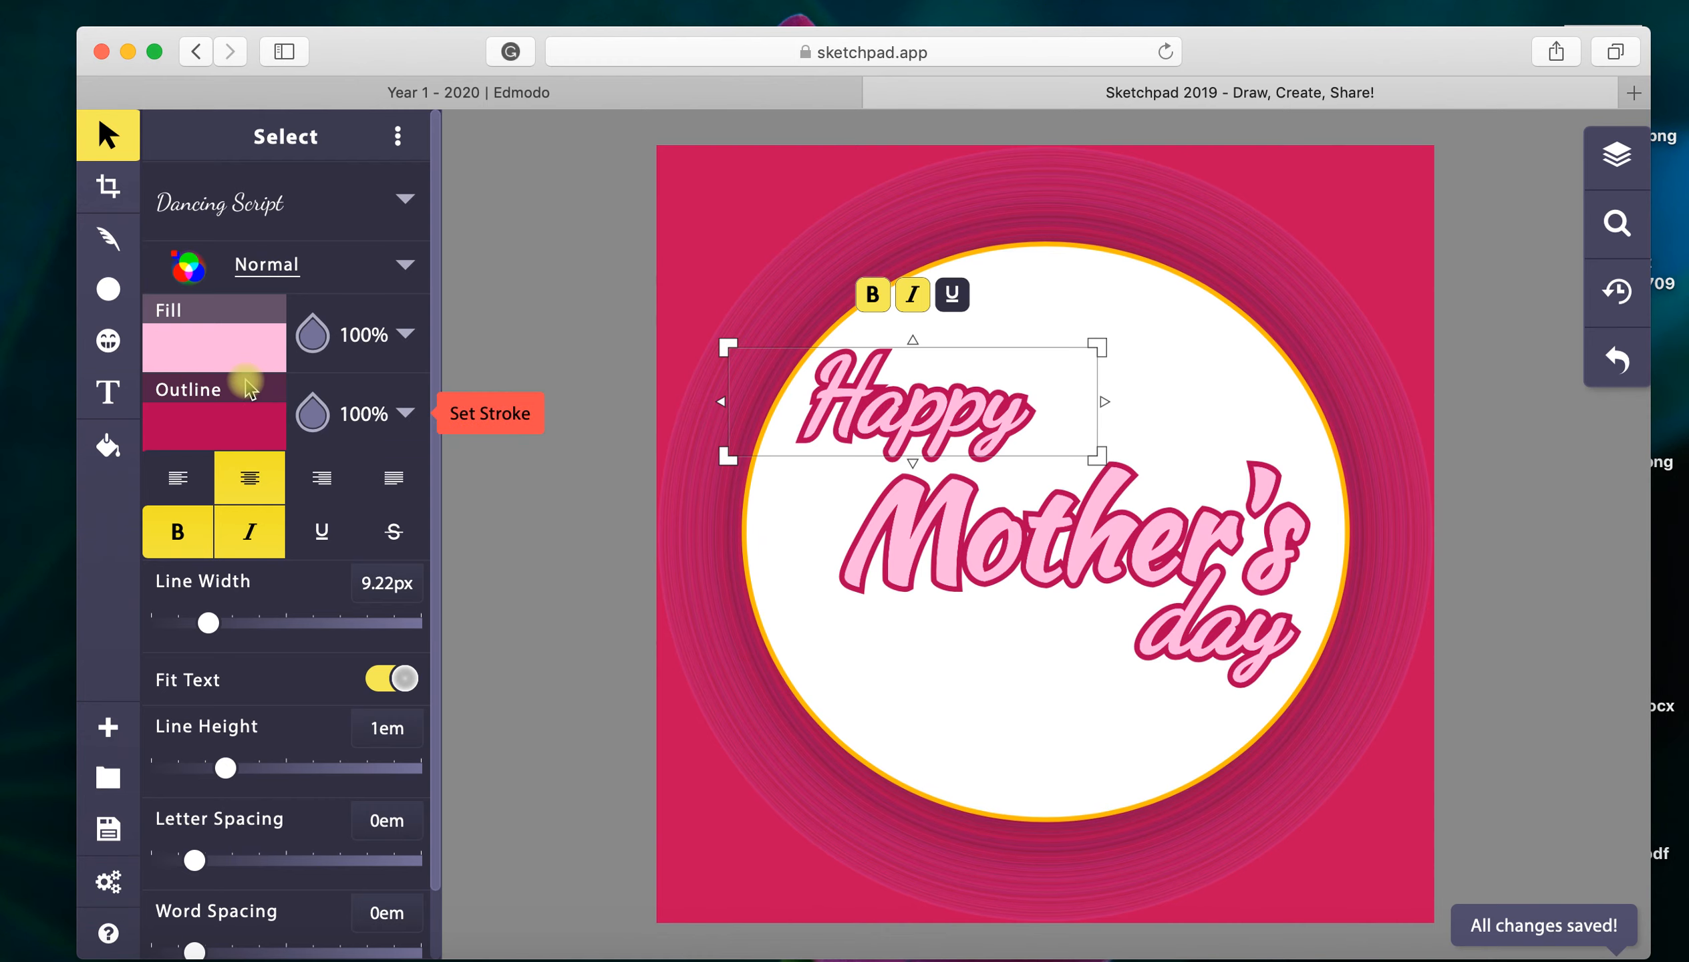
pyautogui.click(235, 348)
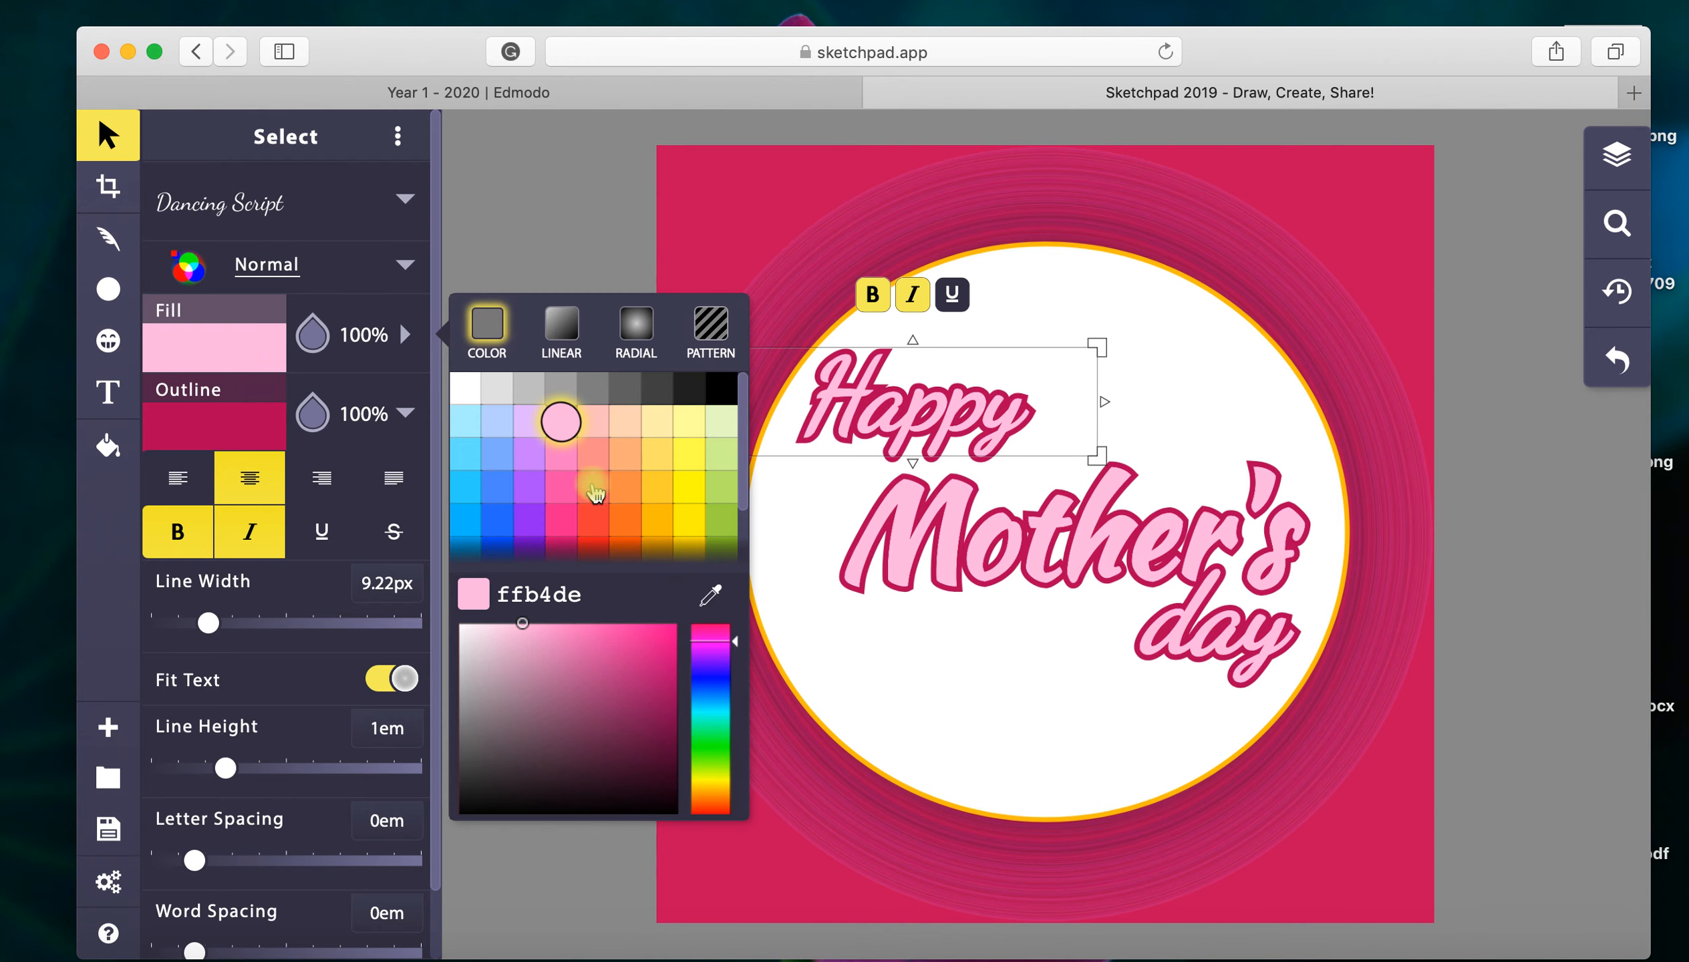
pyautogui.scroll(-2, 567, 469)
pyautogui.click(564, 514)
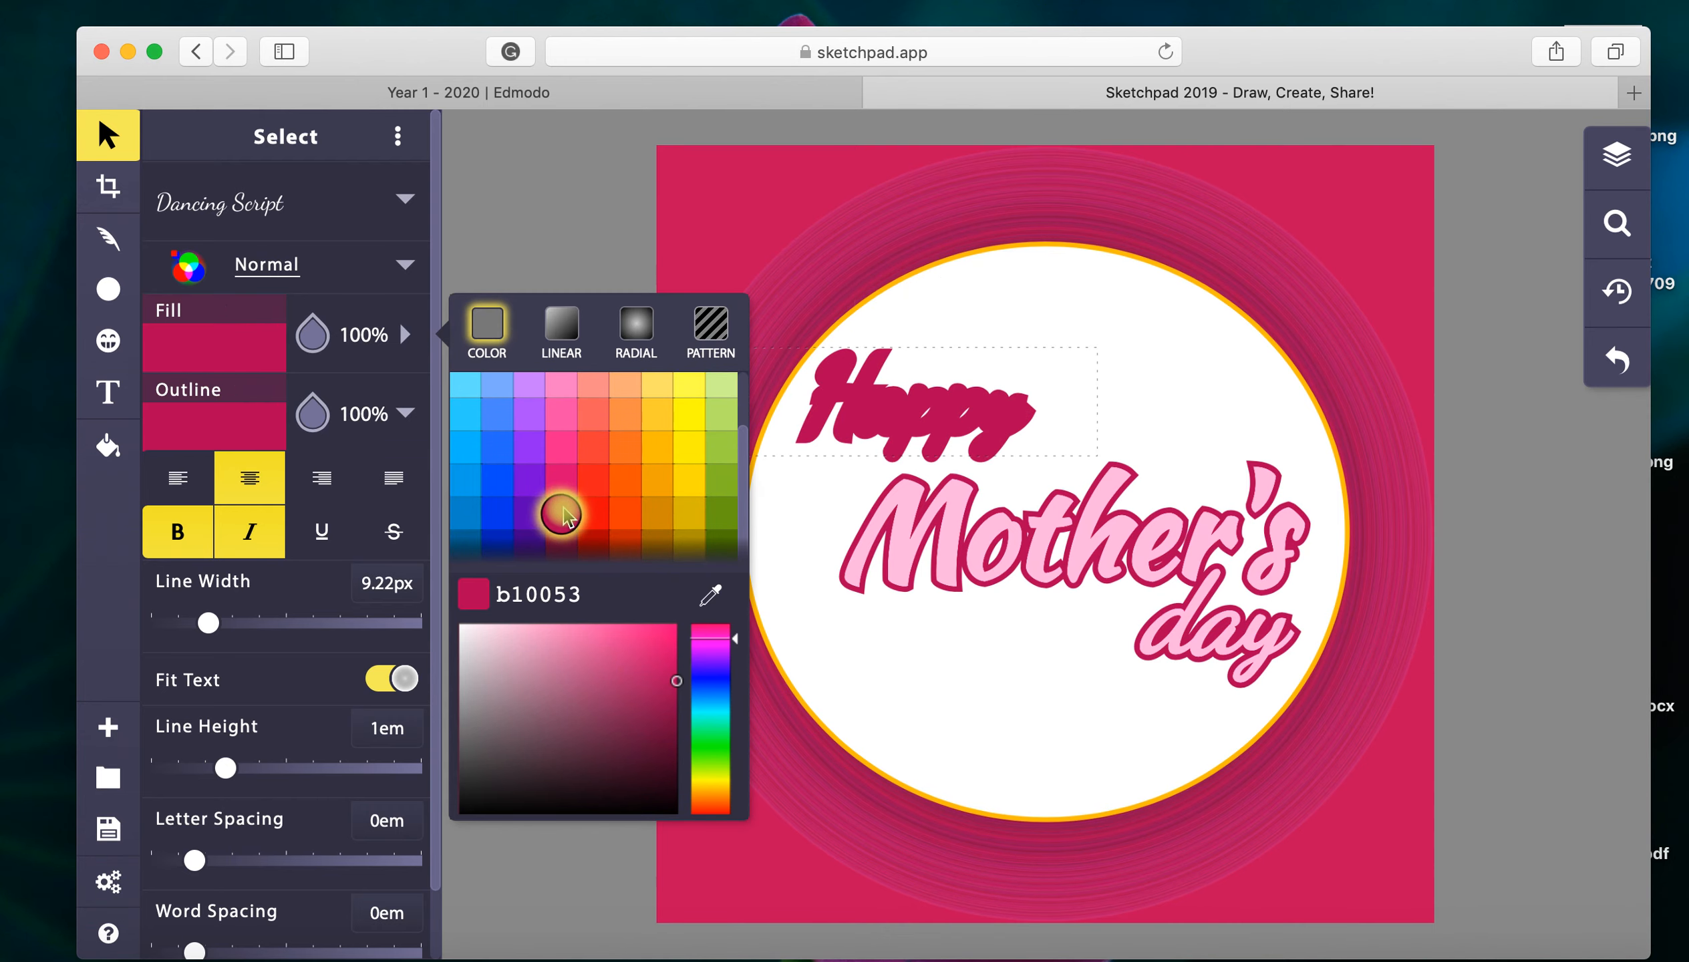
pyautogui.click(179, 555)
pyautogui.click(235, 409)
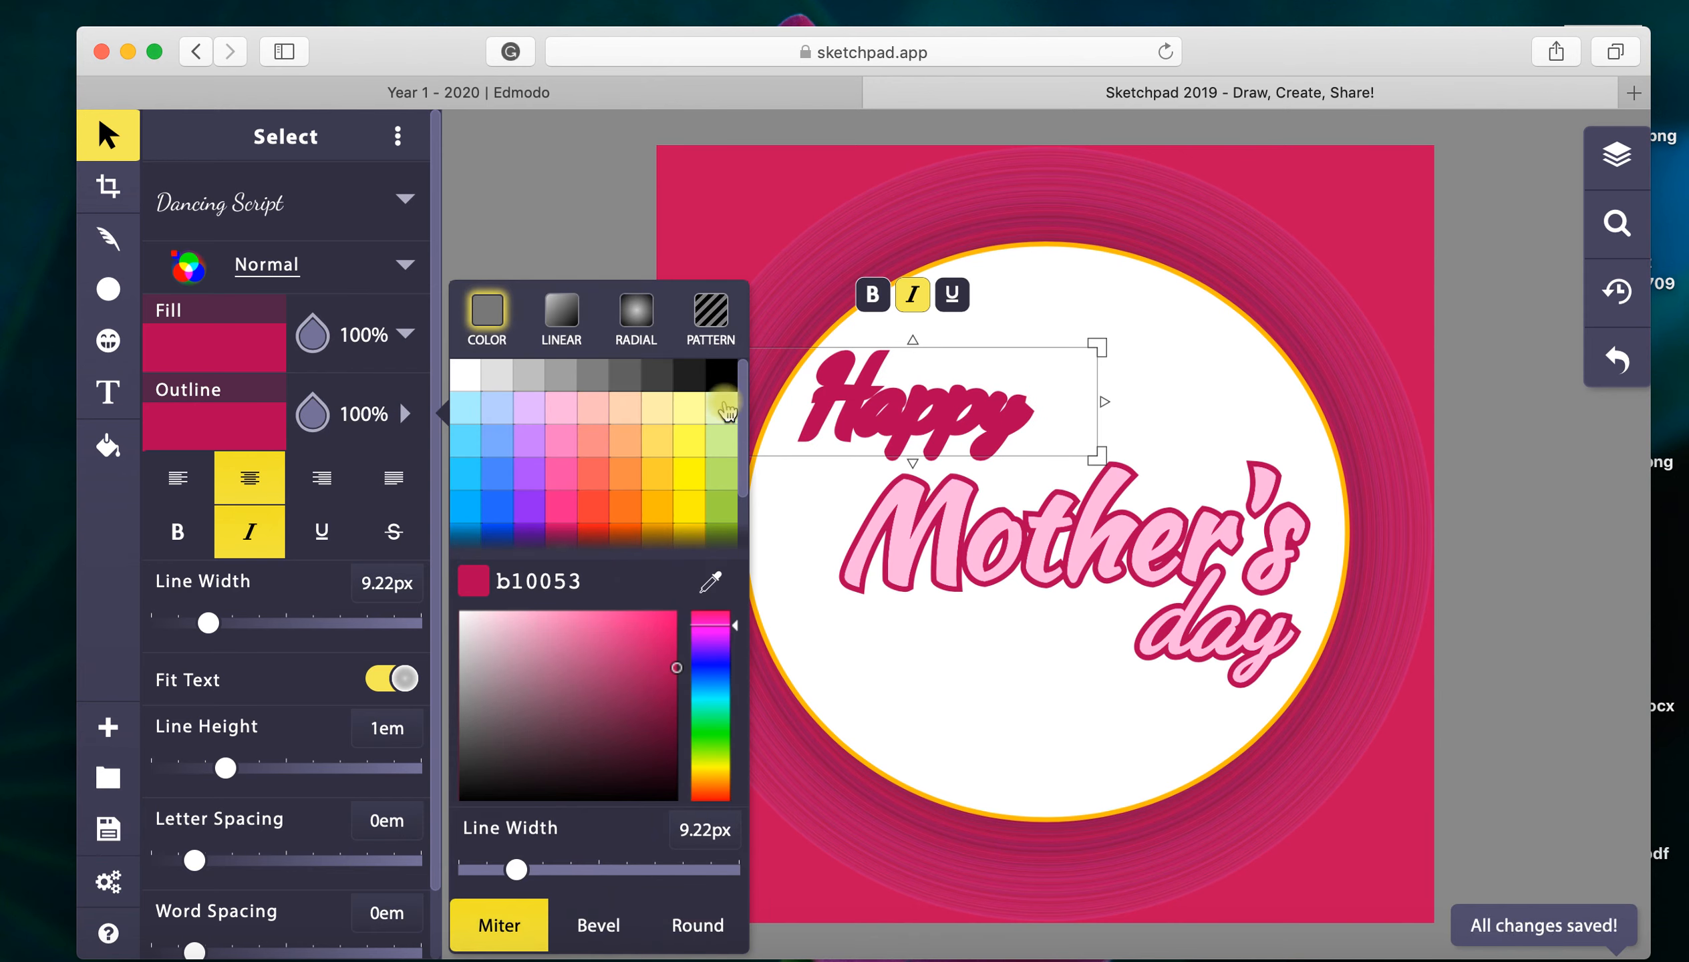
pyautogui.click(689, 409)
# Step: Restyle the word day with a b10053 fill, an ff79c2 outline, no bold and a 6.55 px line width
pyautogui.click(1207, 644)
pyautogui.click(199, 358)
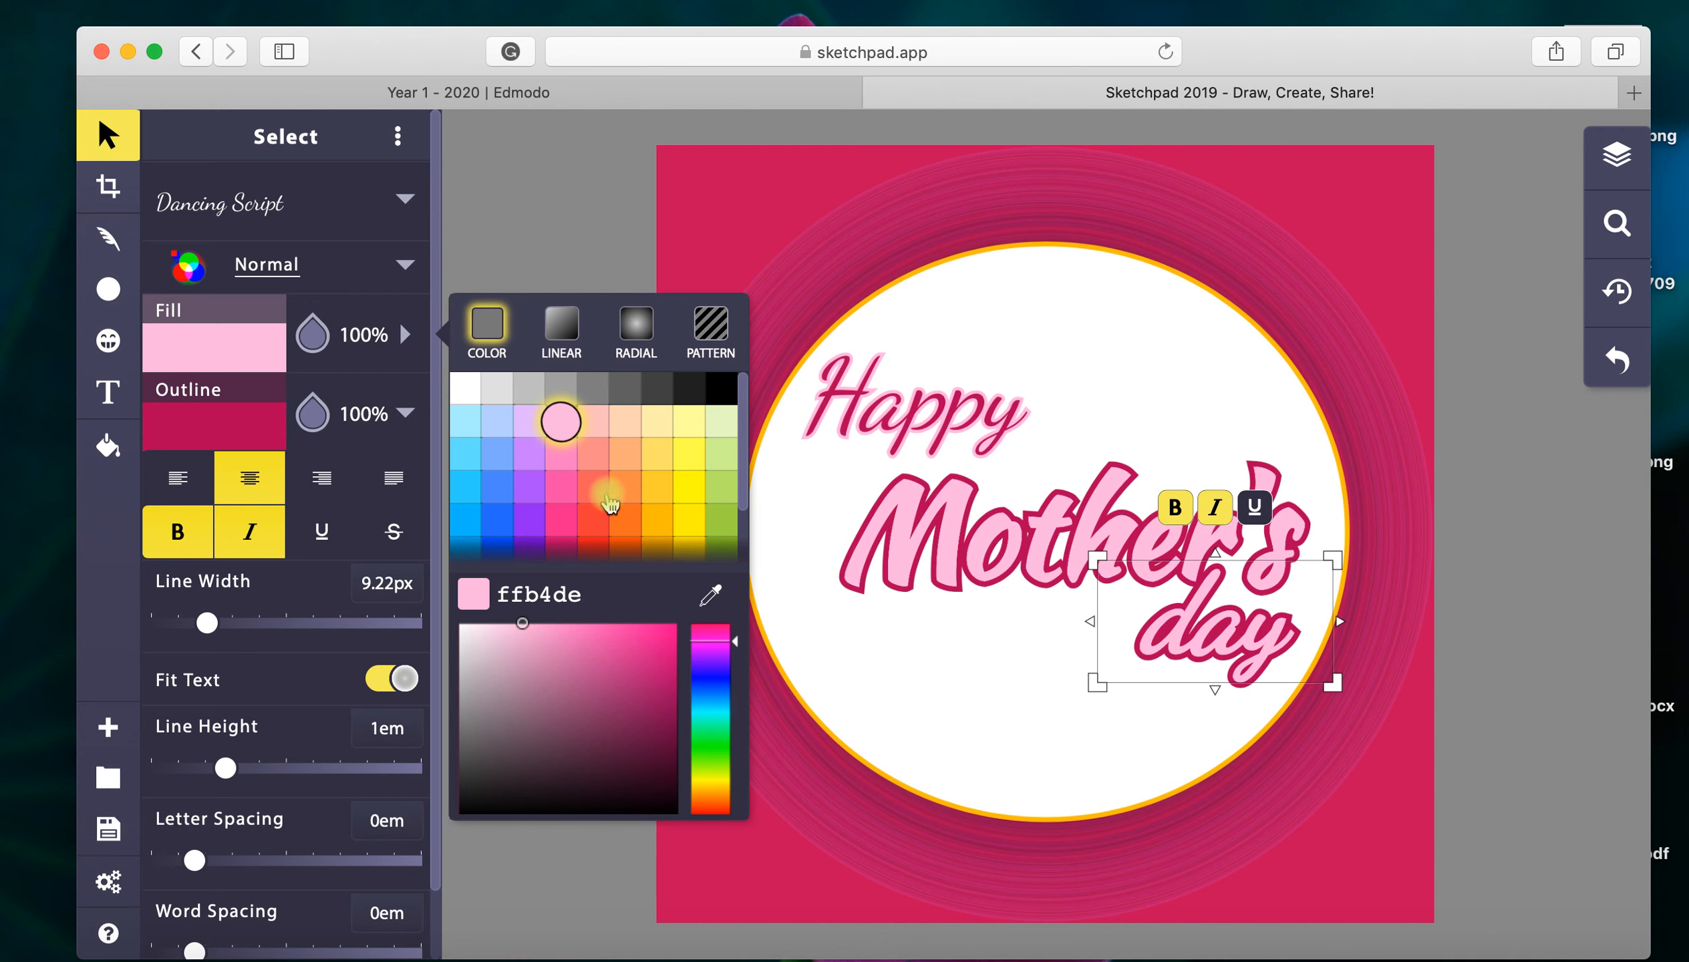
pyautogui.scroll(-2, 596, 499)
pyautogui.click(563, 519)
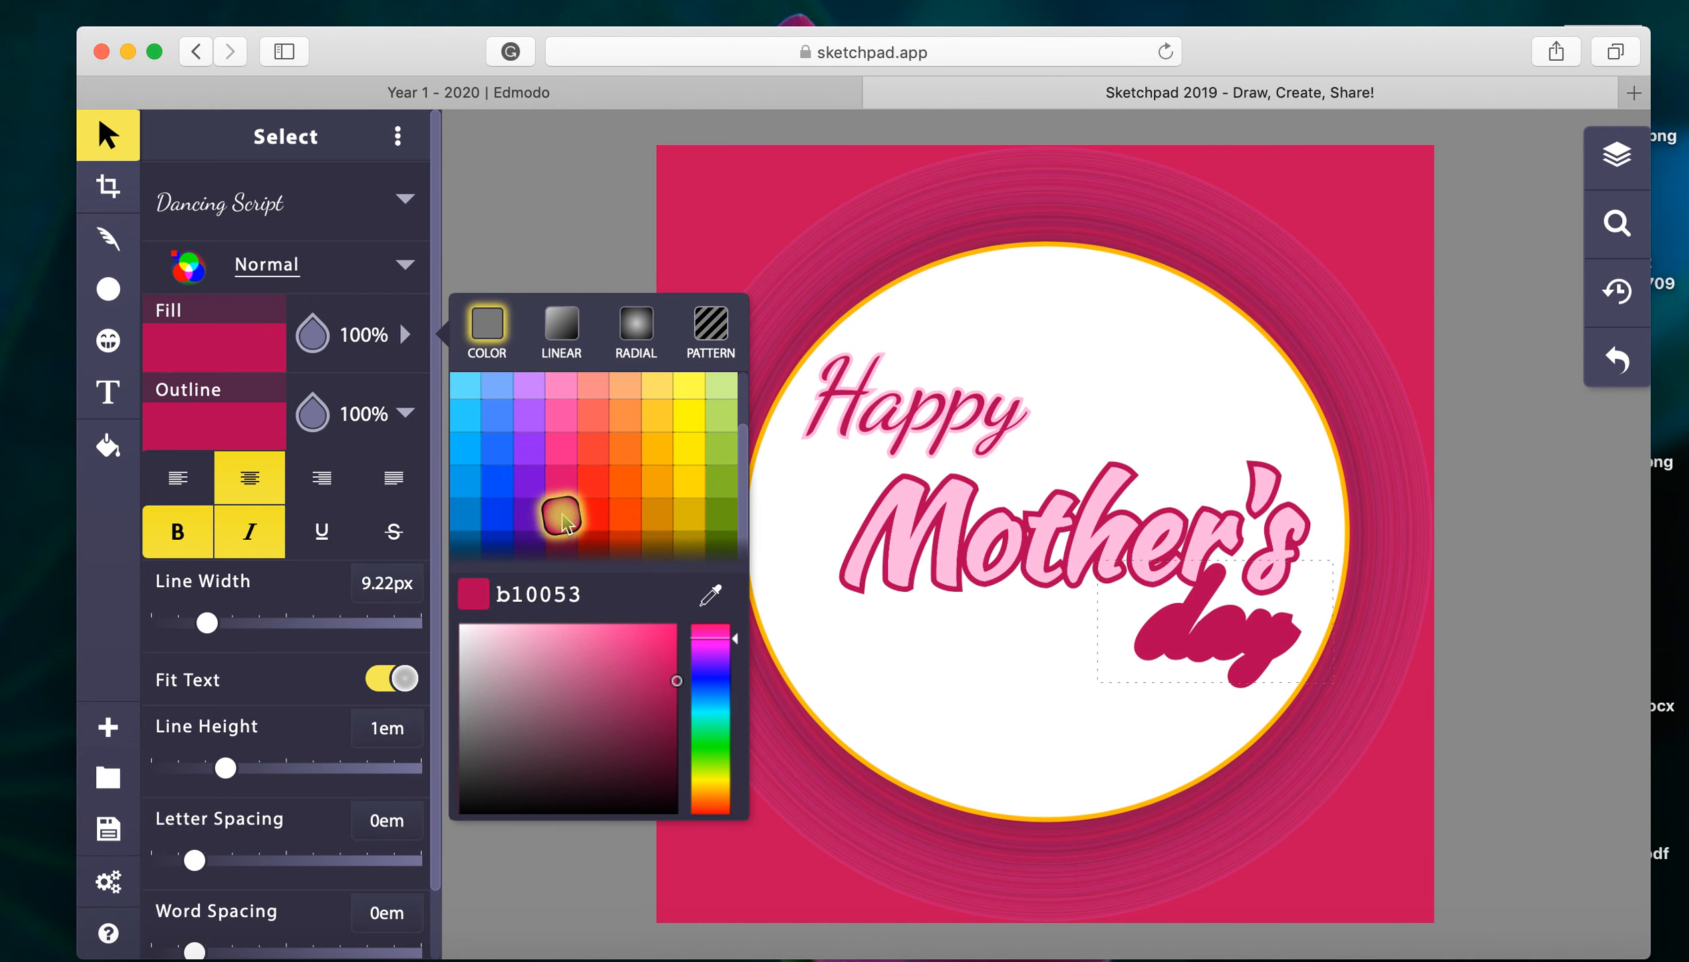
pyautogui.click(215, 428)
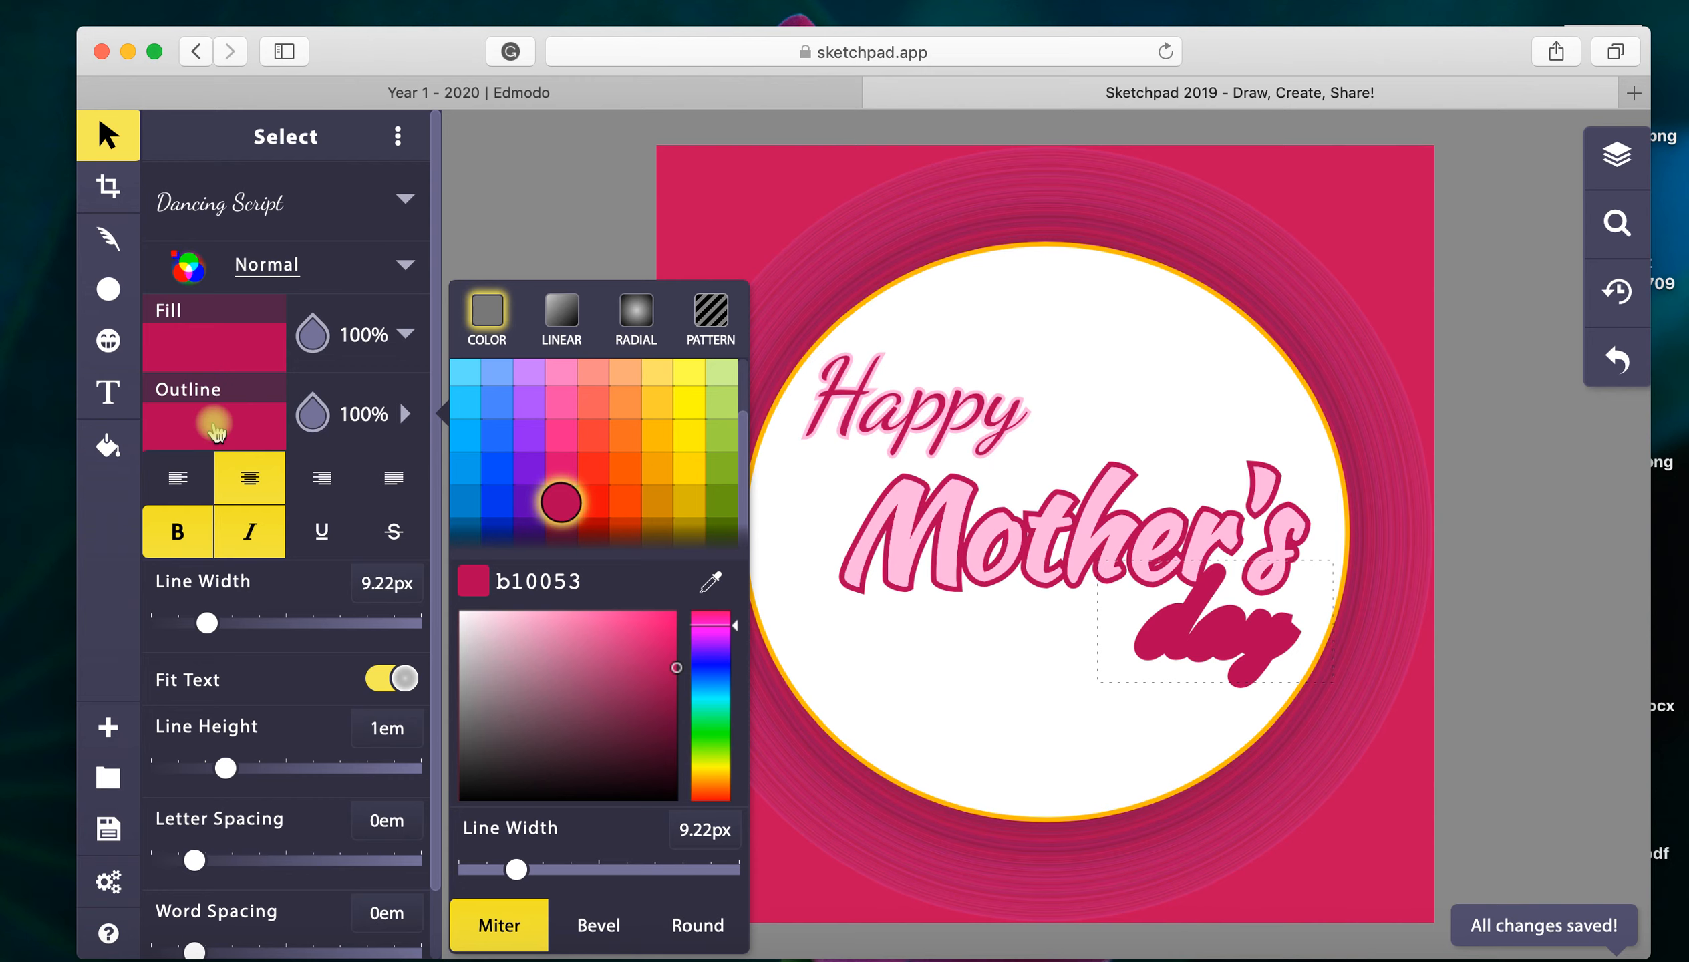
pyautogui.click(561, 372)
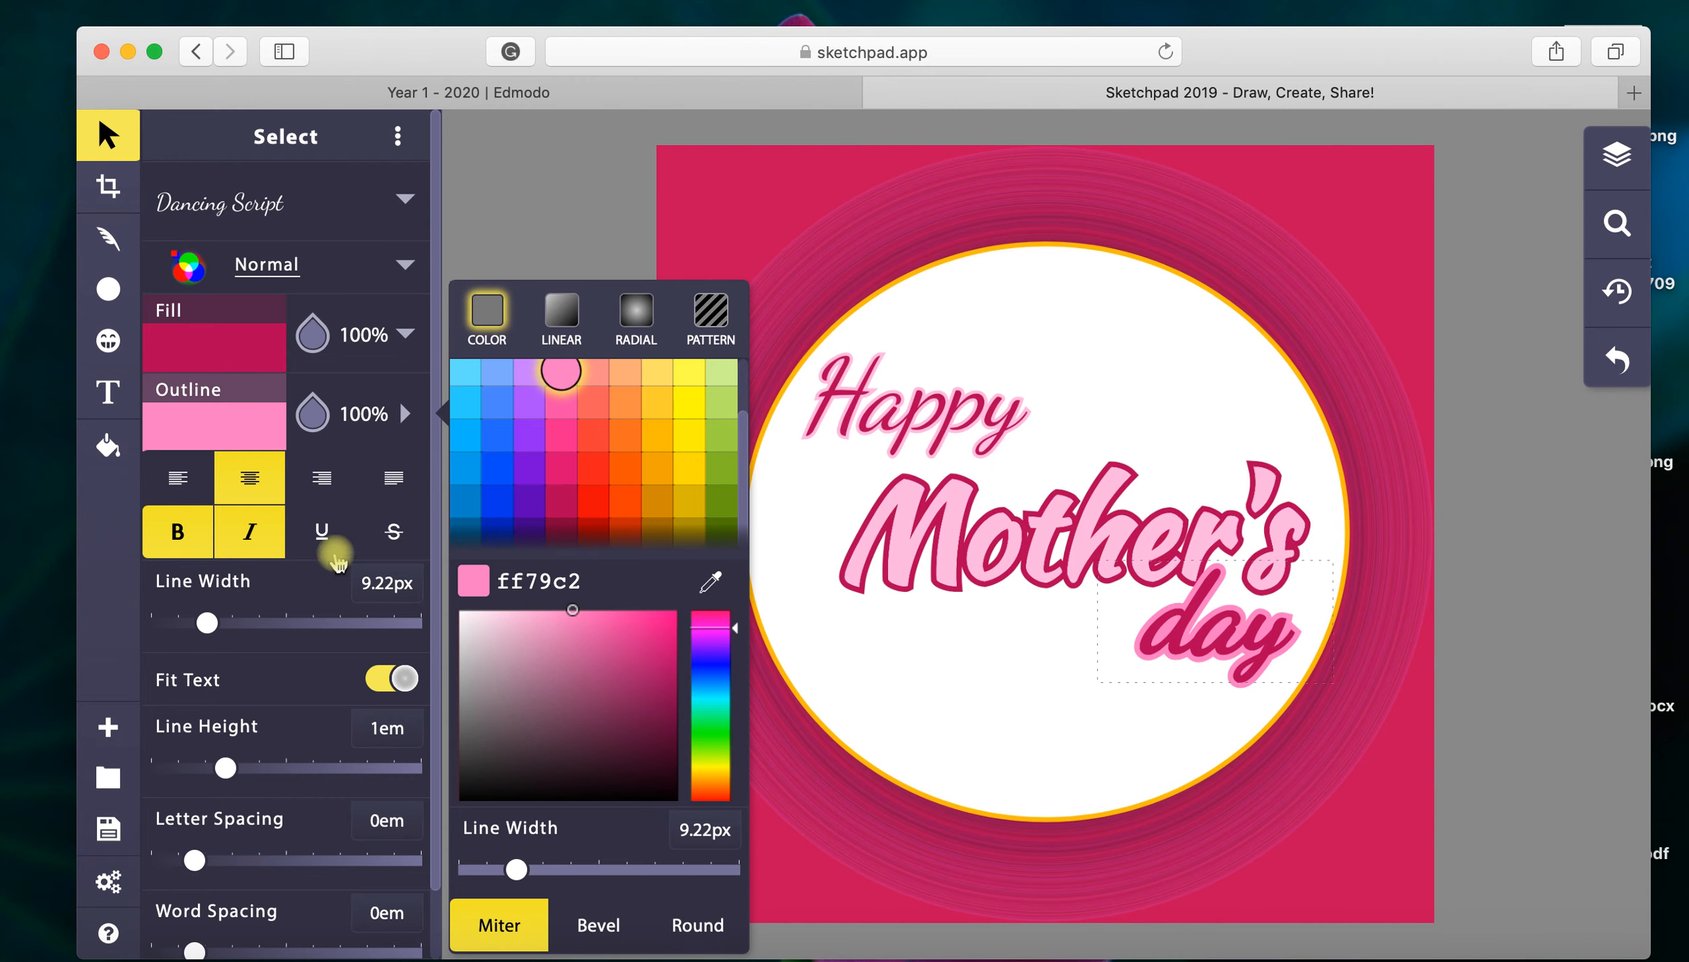
pyautogui.click(178, 533)
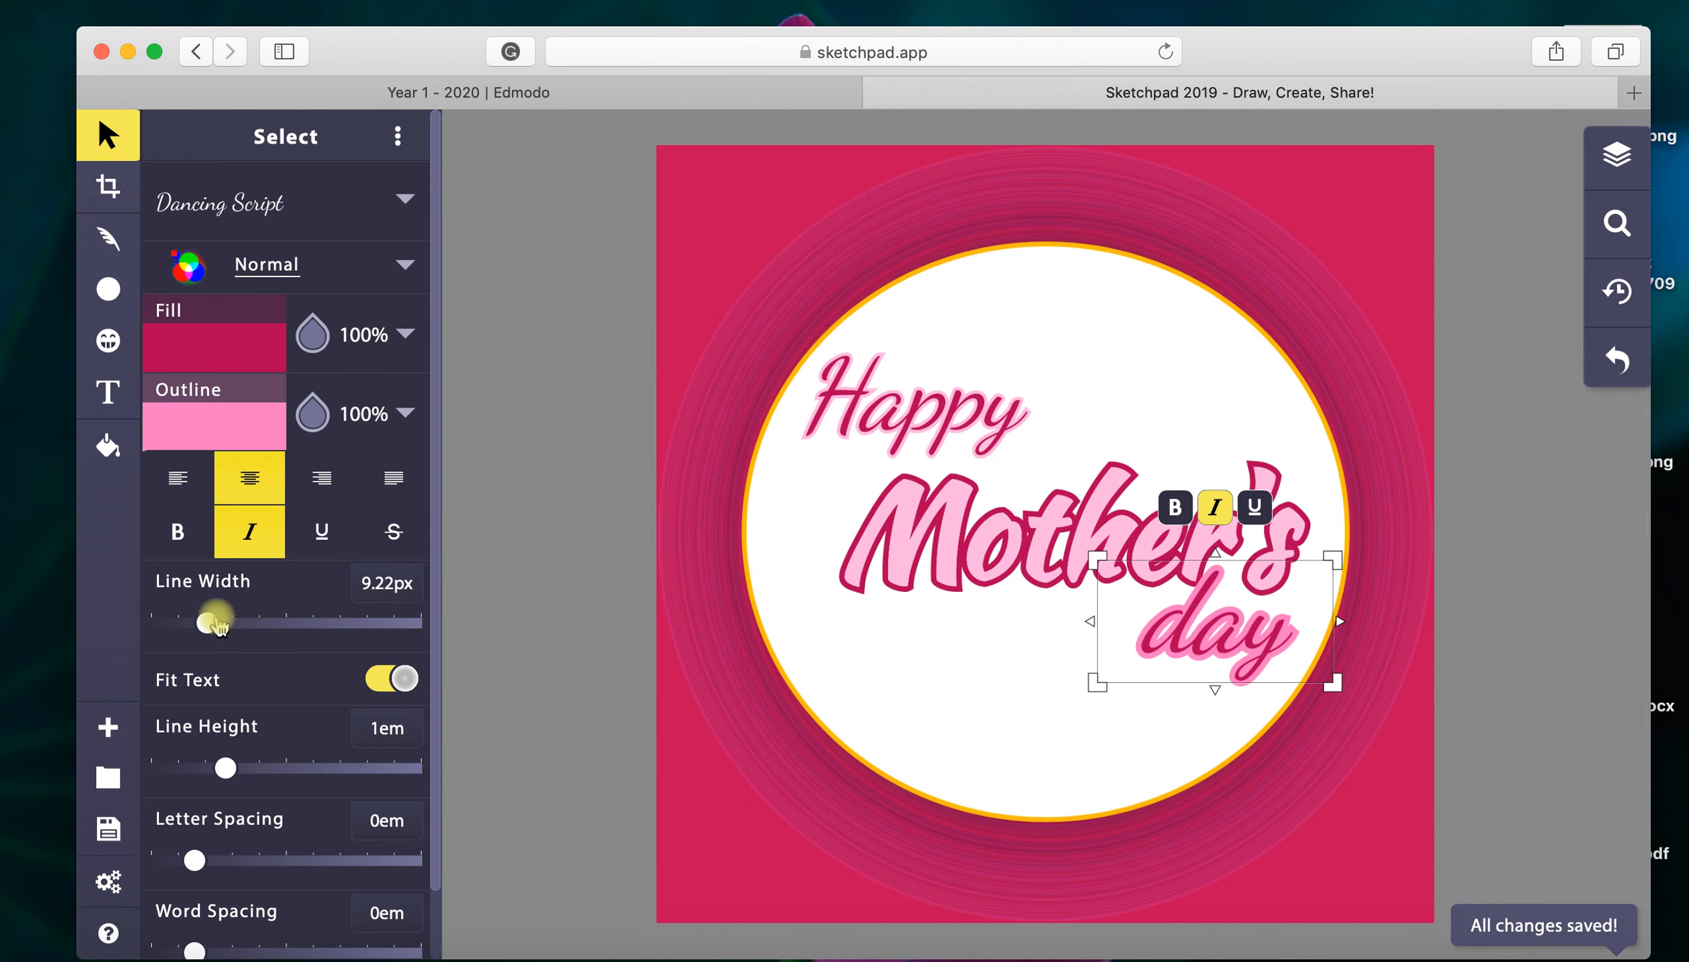
pyautogui.moveTo(210, 622); pyautogui.dragTo(190, 624)
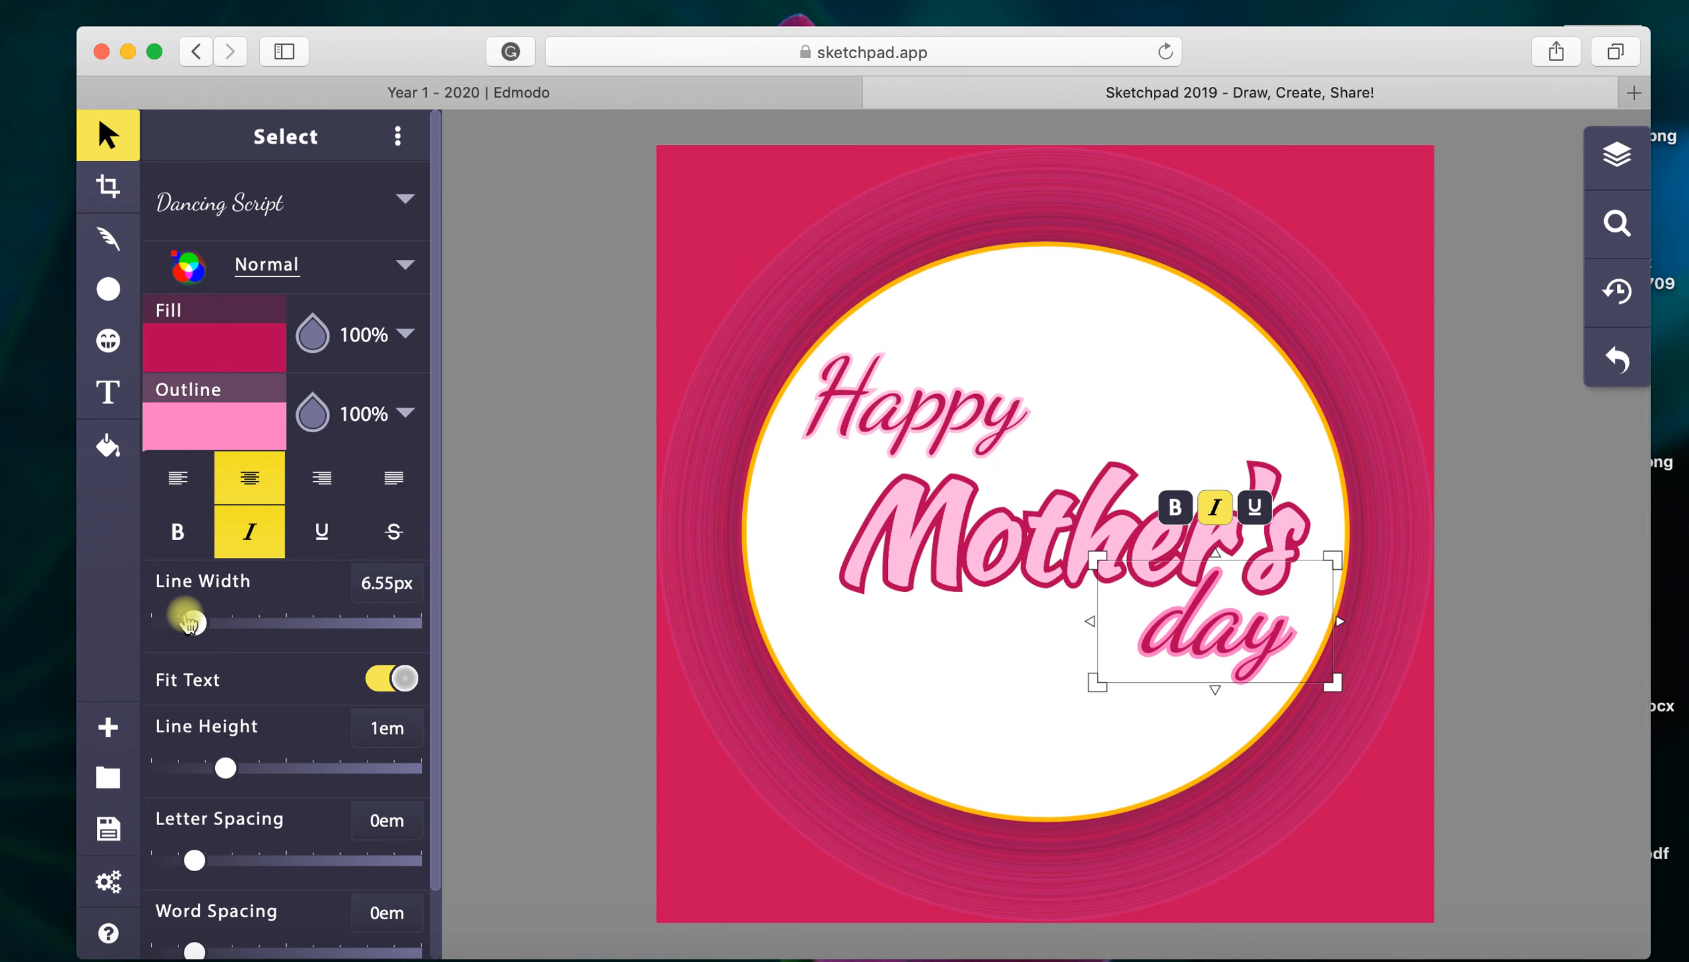
# Step: Move Mother's up to about X 137, Y 254 px and nudge the word day slightly right
pyautogui.click(989, 539)
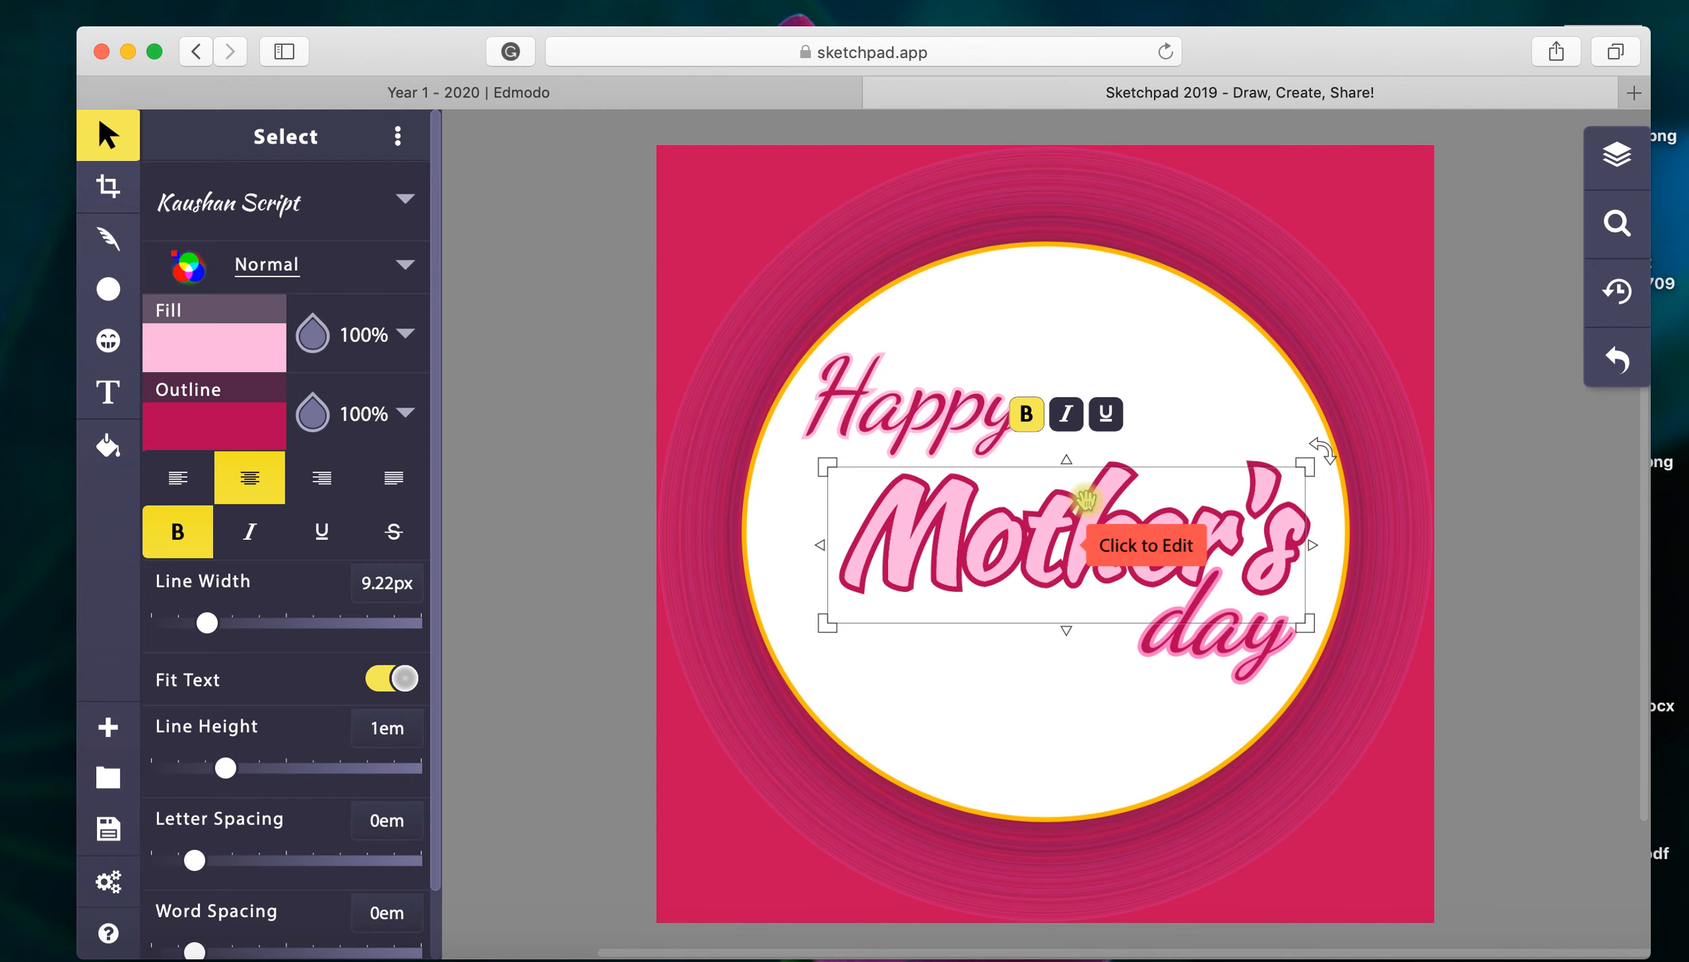
pyautogui.moveTo(1079, 496); pyautogui.dragTo(1075, 483)
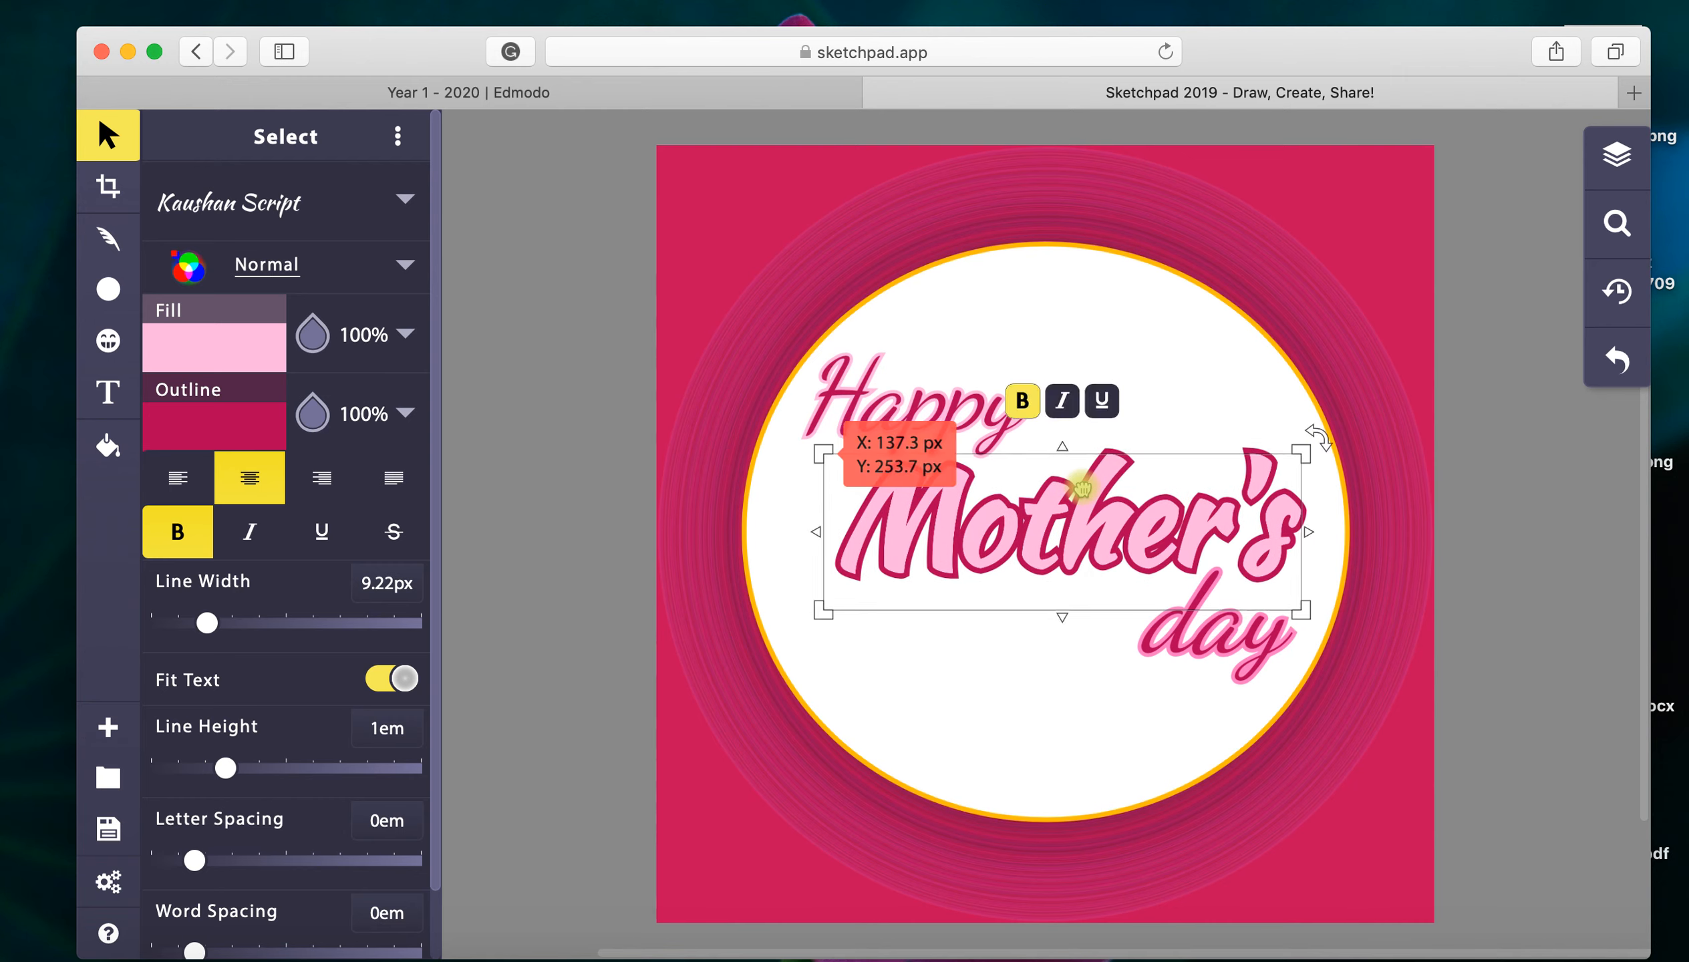
pyautogui.click(1193, 651)
pyautogui.moveTo(1201, 642); pyautogui.dragTo(1195, 643)
# Step: Thicken the white circle's amber outline to a line width of 16 px and deselect the circle
pyautogui.click(1005, 710)
pyautogui.moveTo(203, 569); pyautogui.dragTo(246, 570)
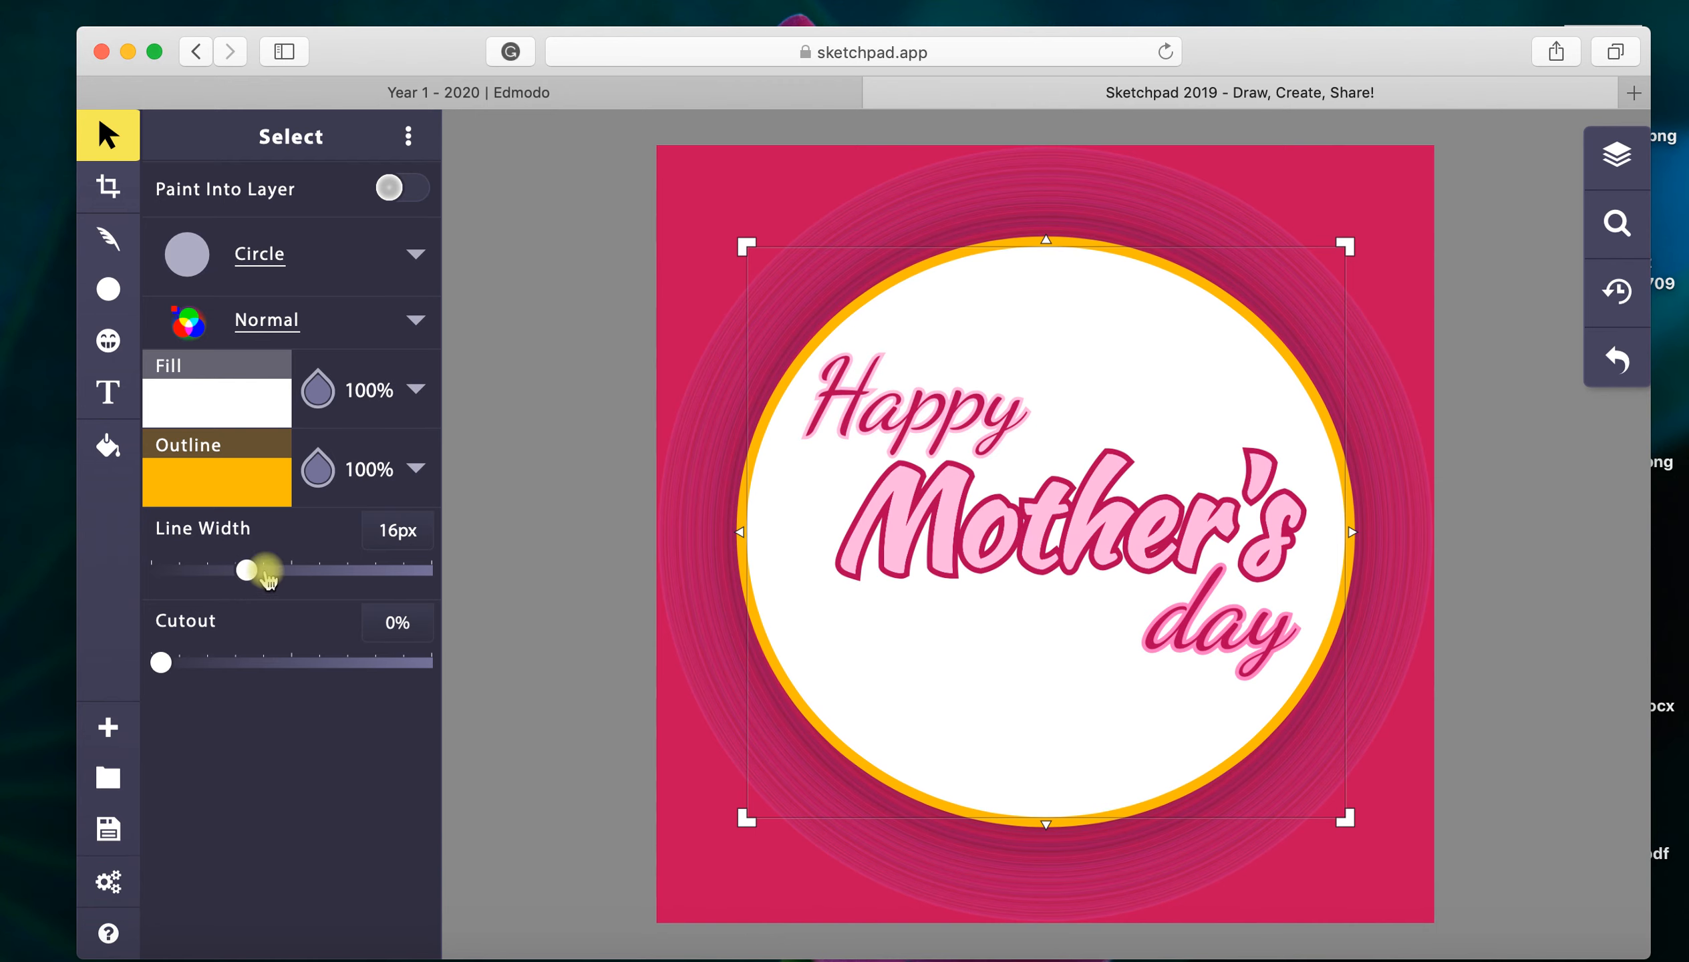
pyautogui.click(1418, 653)
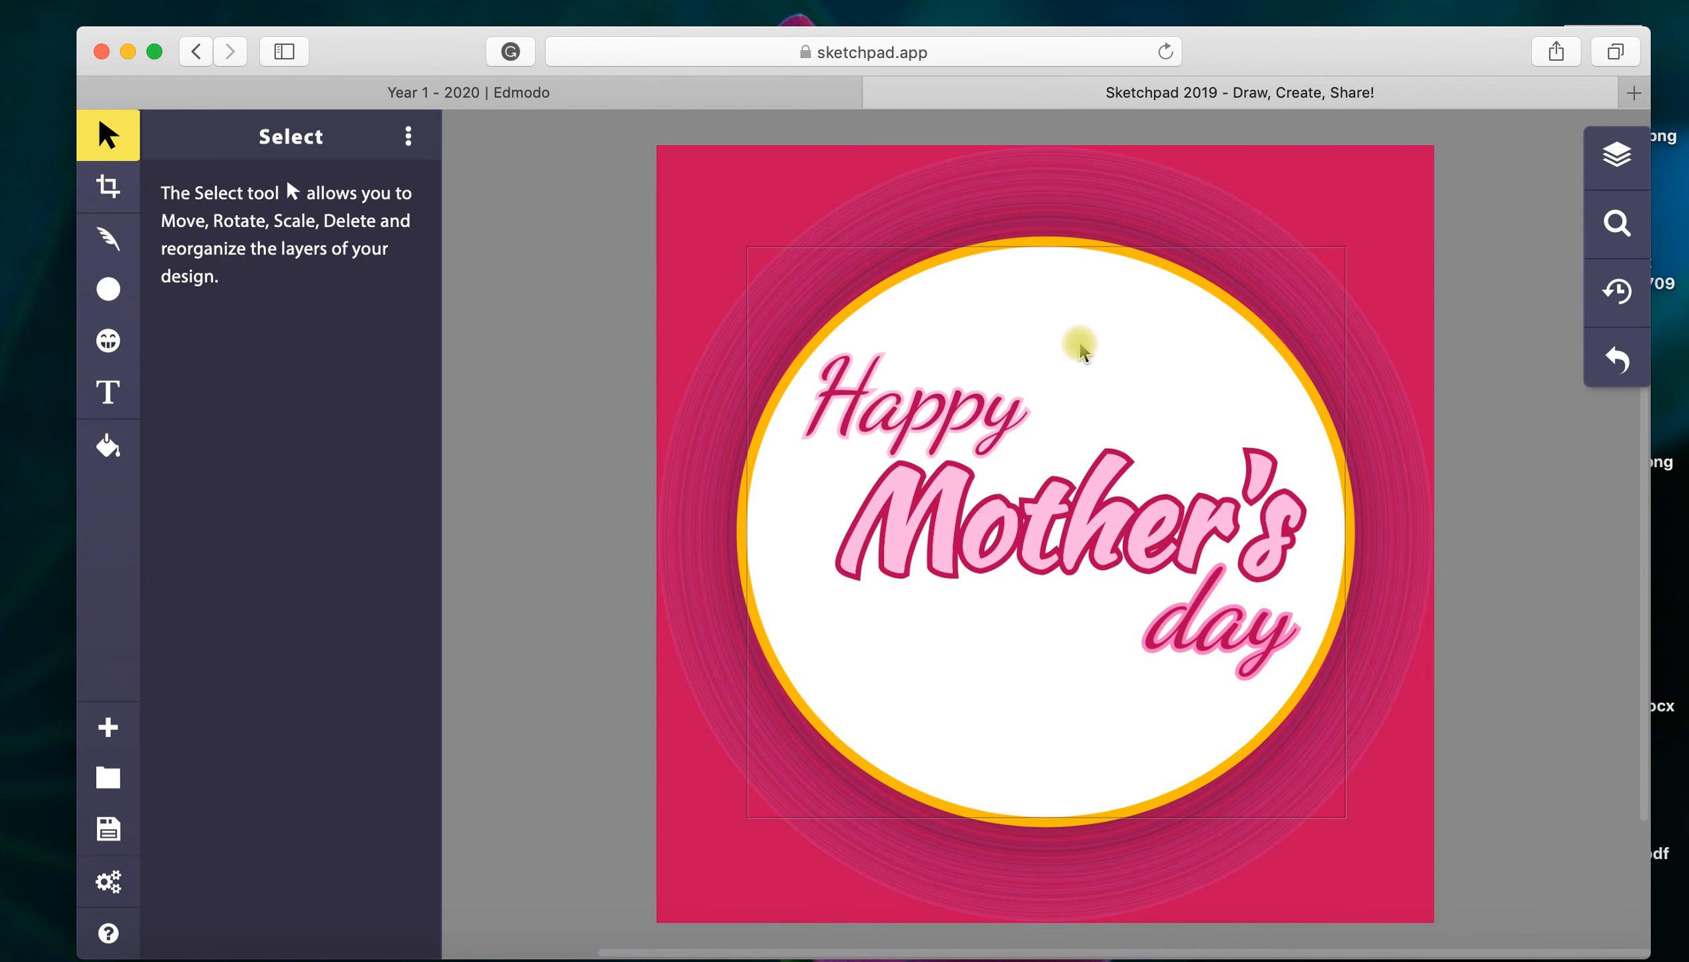
# Step: Send the white circle to the front of the lettering, put it back behind the words and deselect it
pyautogui.rightClick(1080, 345)
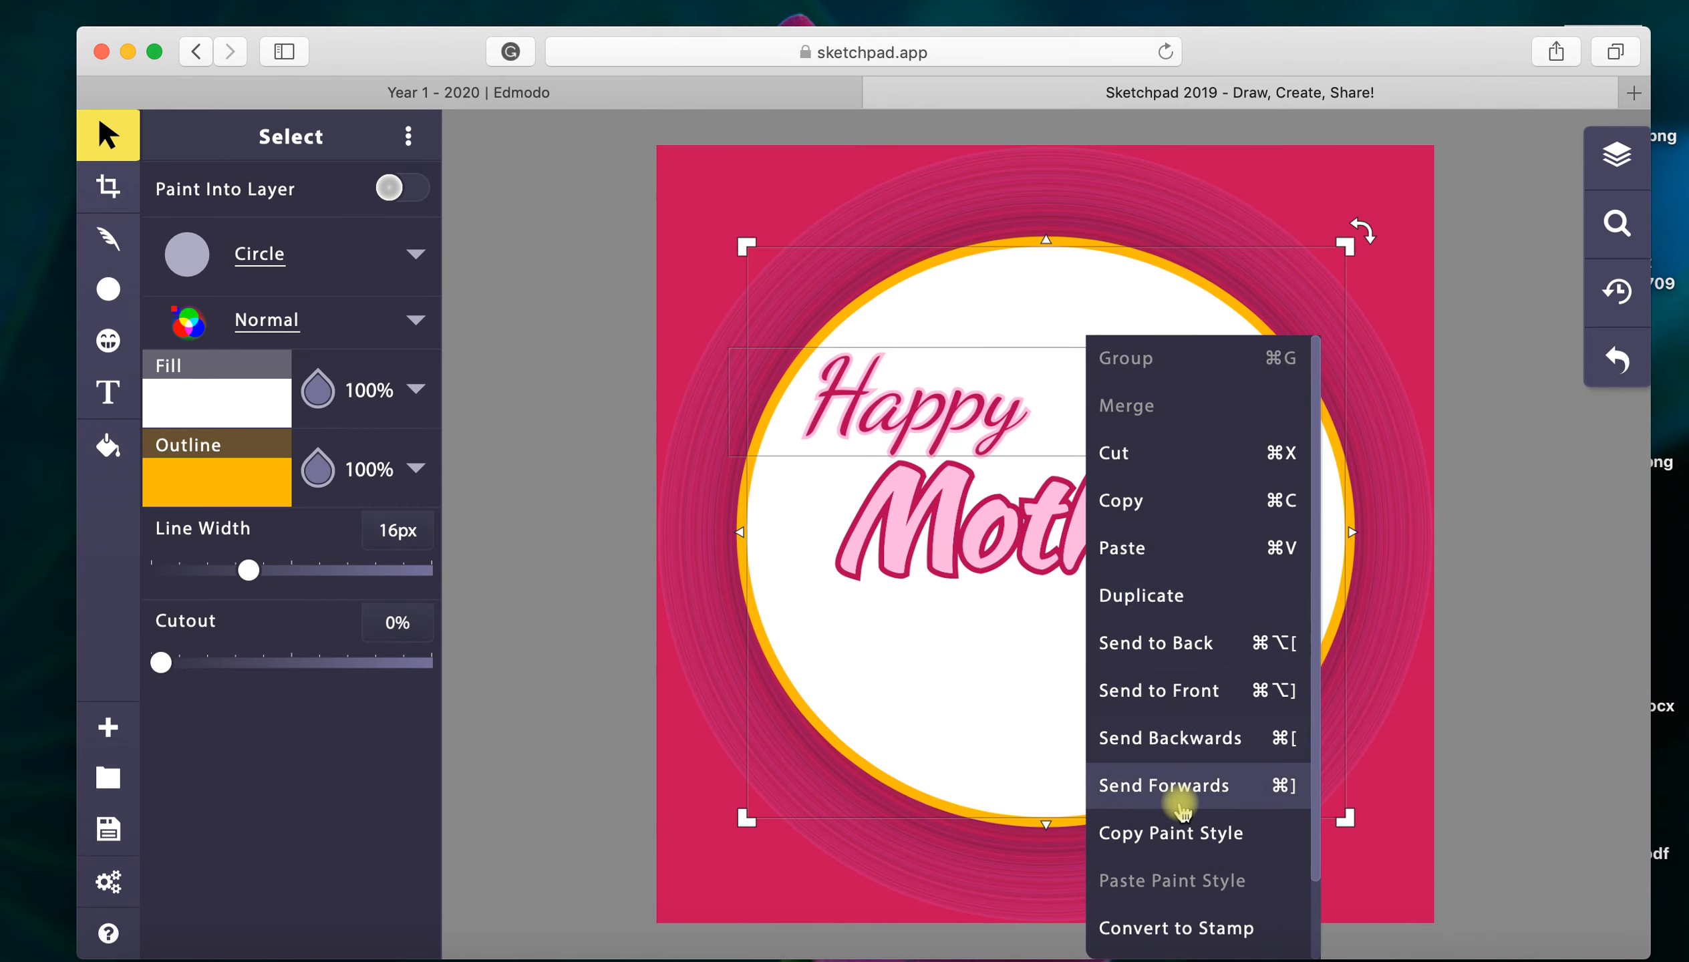
pyautogui.click(1180, 697)
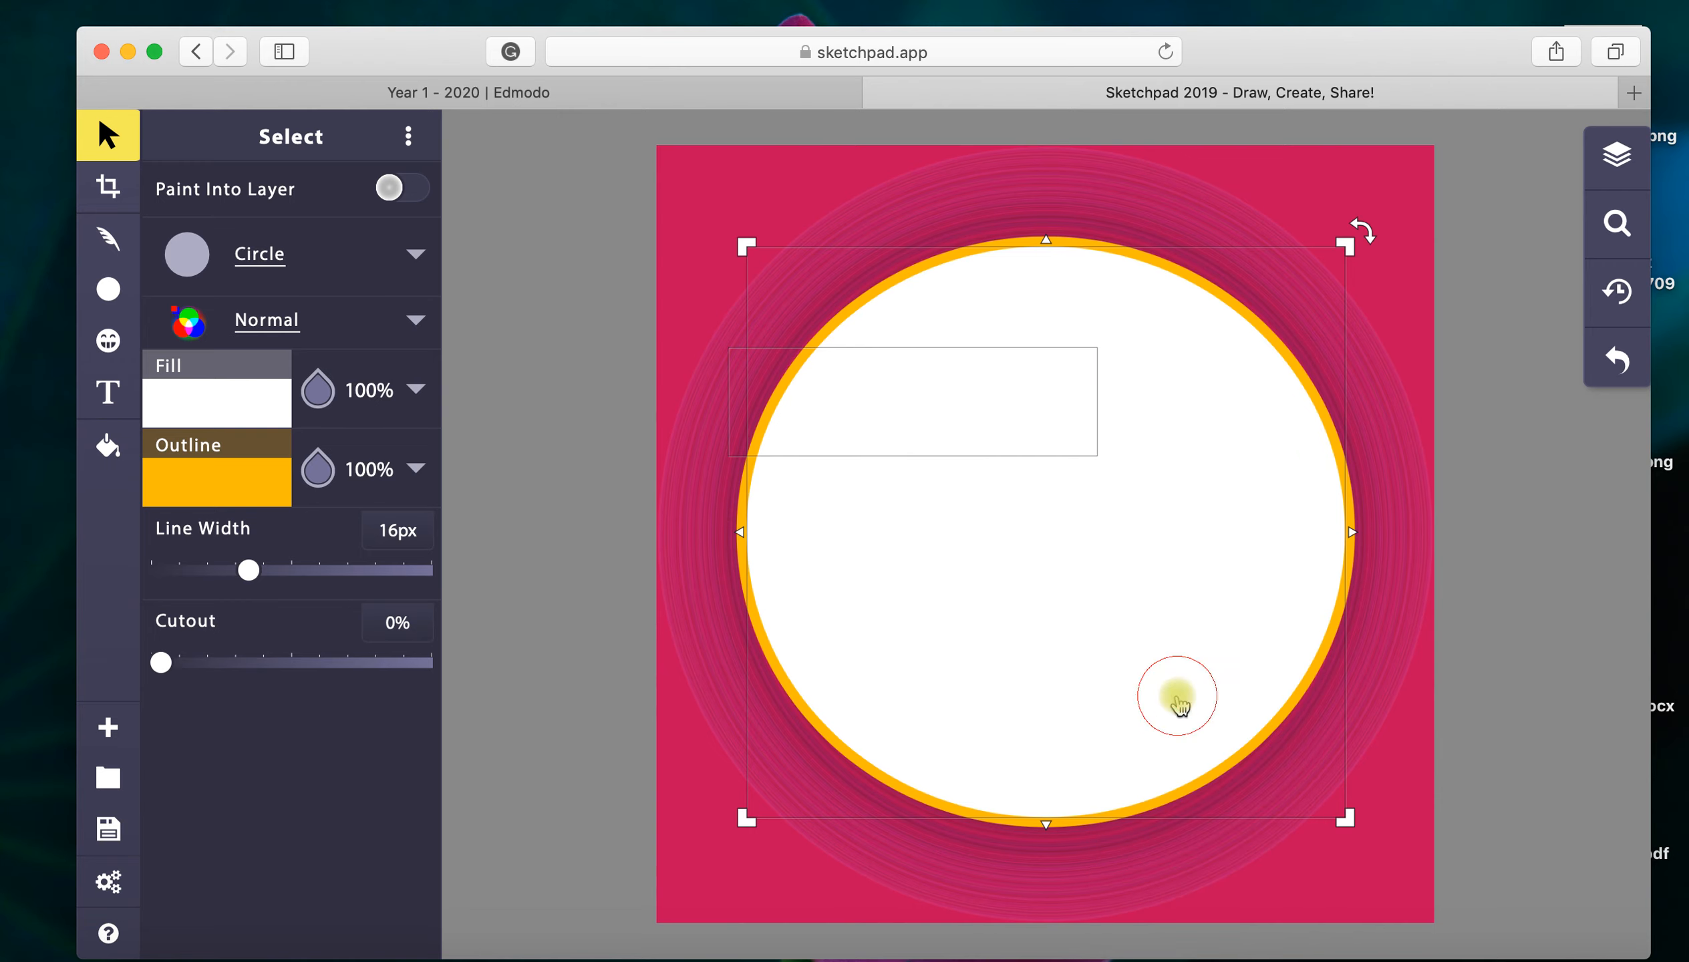
pyautogui.rightClick(1189, 326)
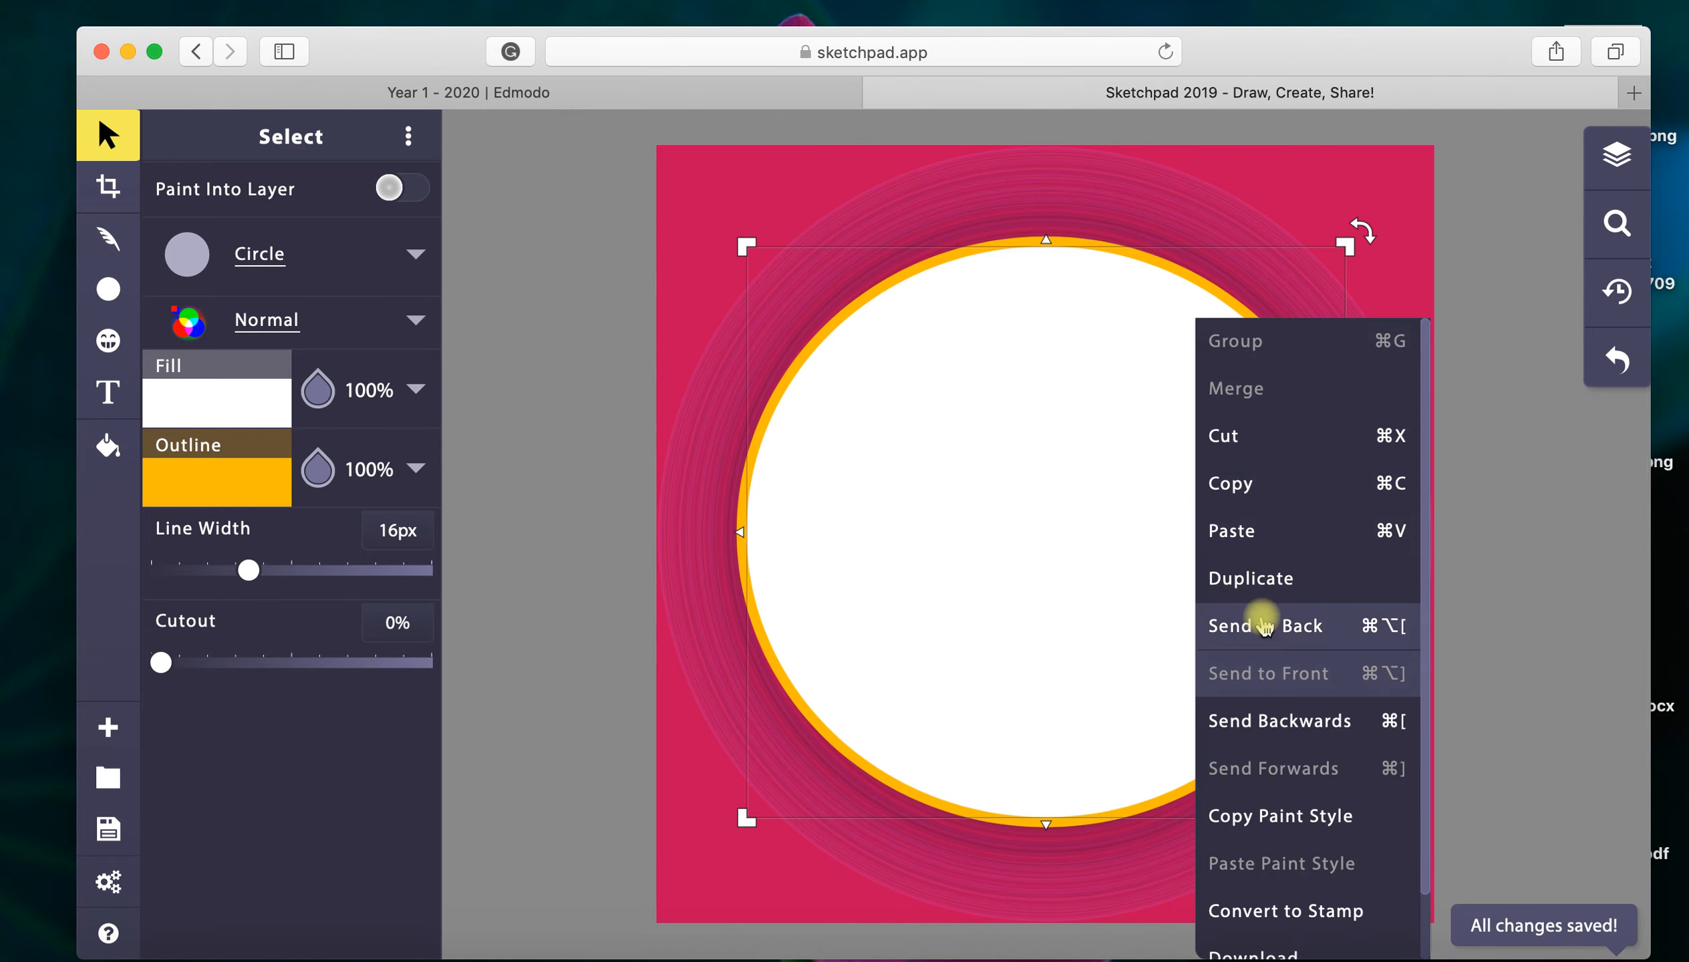
pyautogui.click(1210, 624)
pyautogui.click(1527, 736)
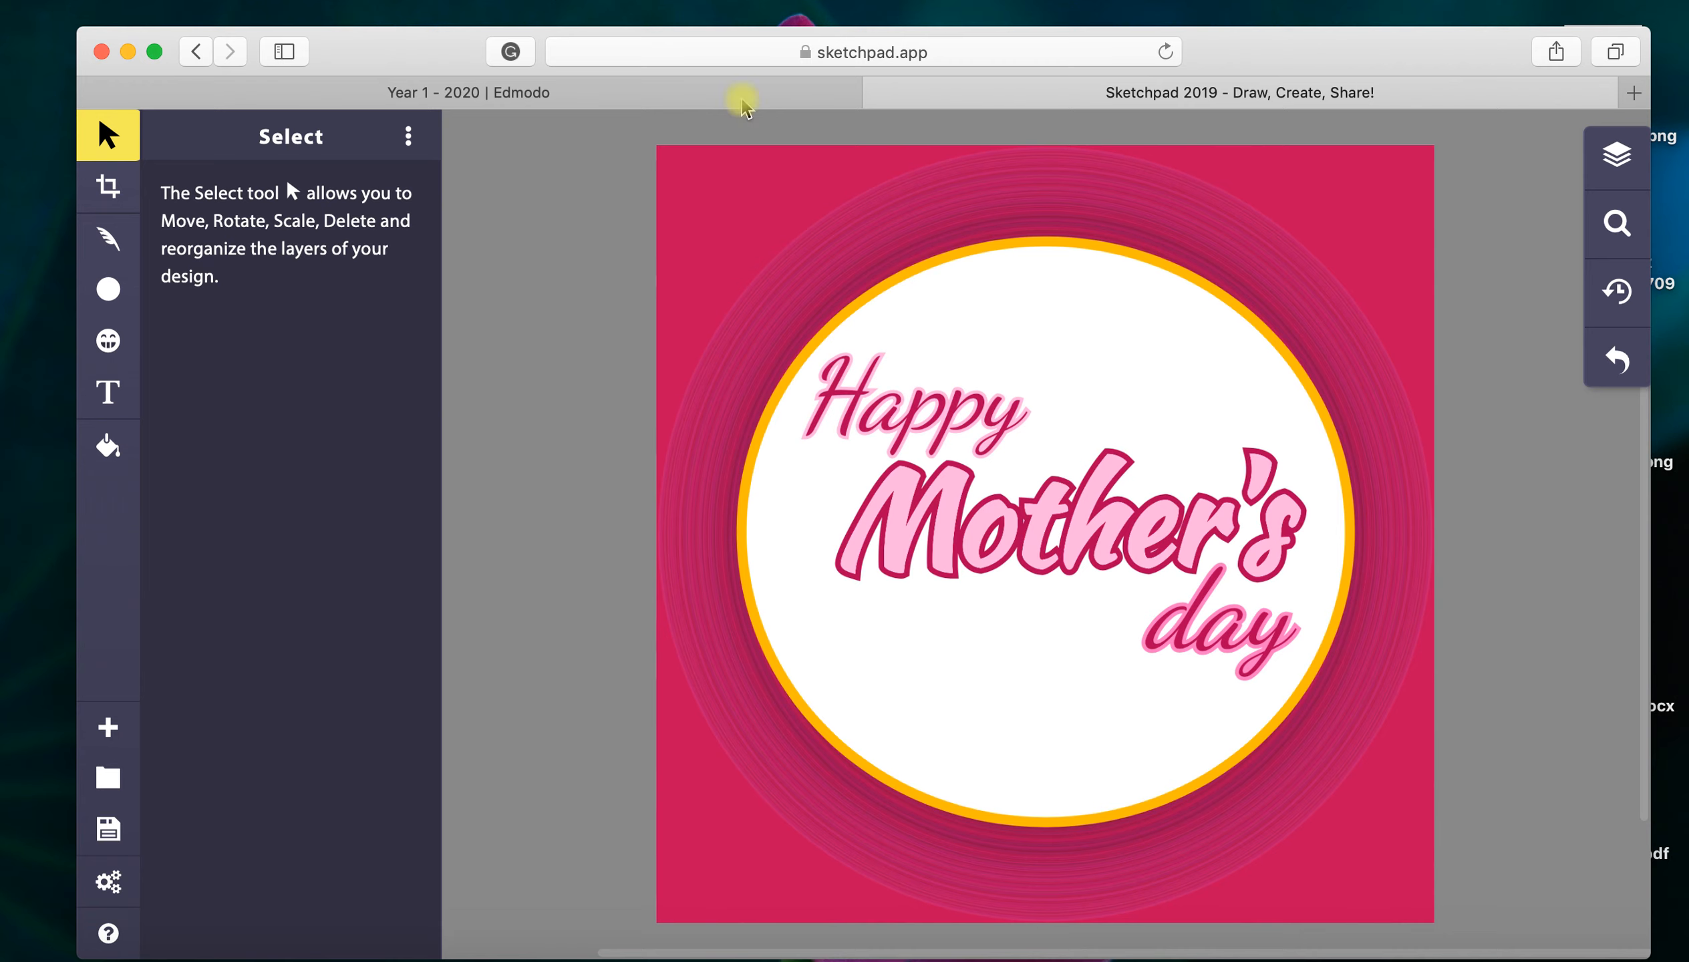
# Step: Switch to the Edmodo post to examine the flower decorations on the sample card, and return to Sketchpad
pyautogui.click(717, 92)
pyautogui.scroll(3, 756, 201)
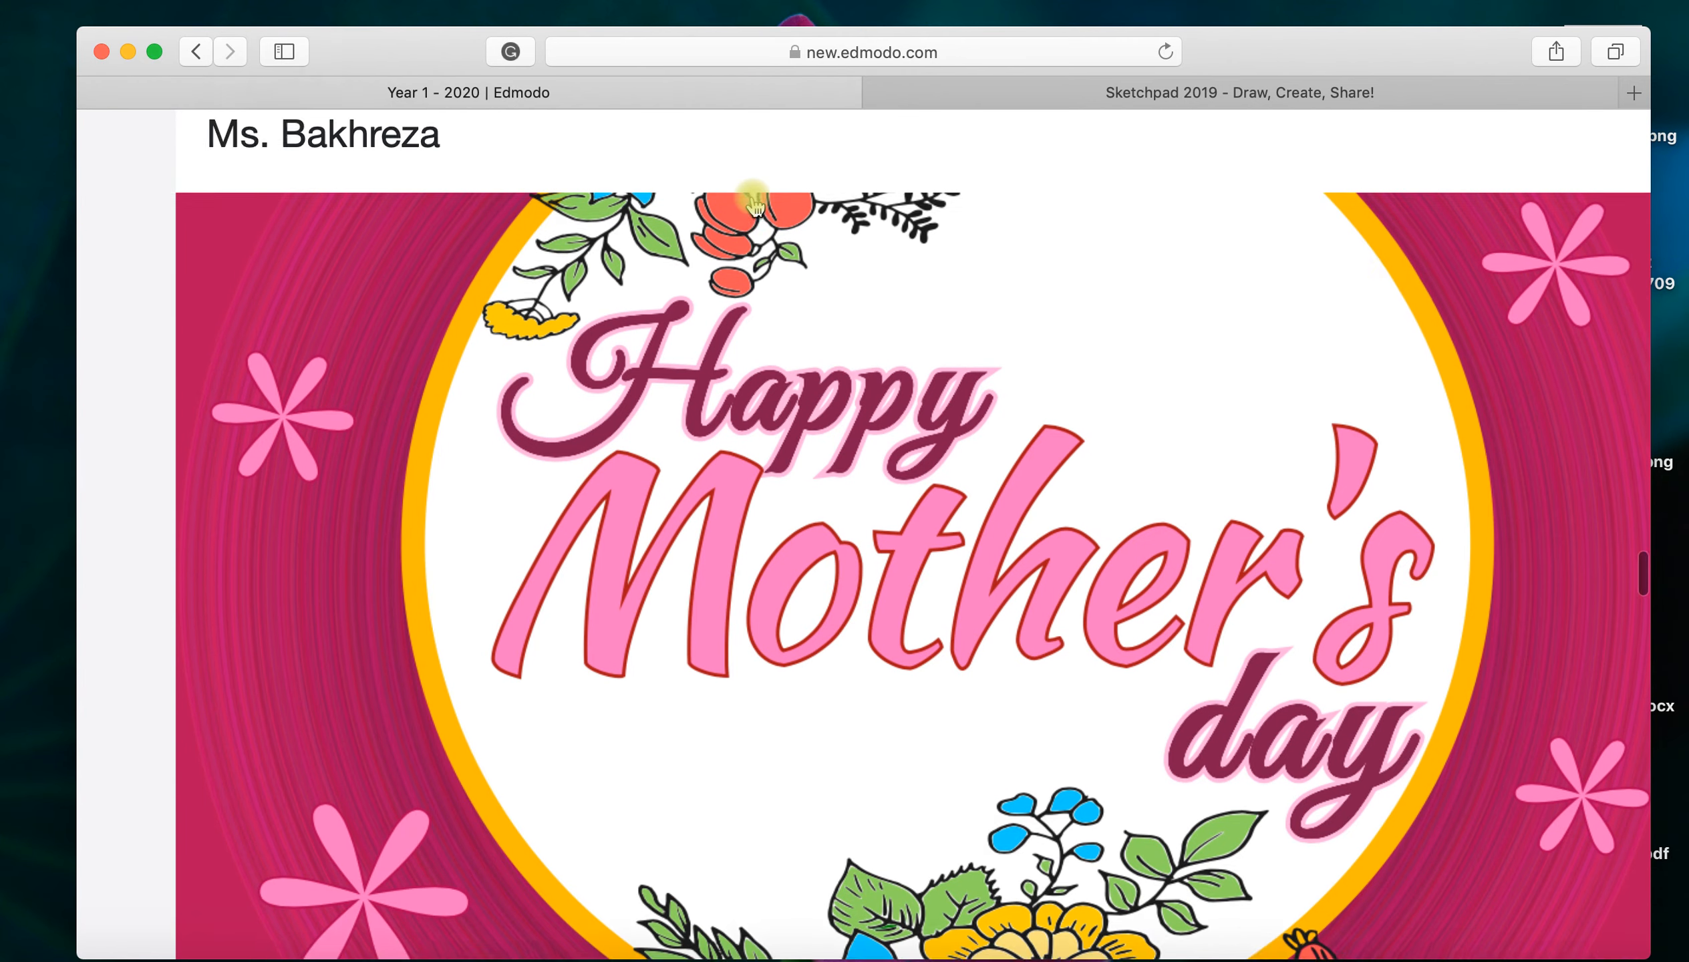
pyautogui.scroll(-2, 801, 570)
pyautogui.scroll(-2, 807, 569)
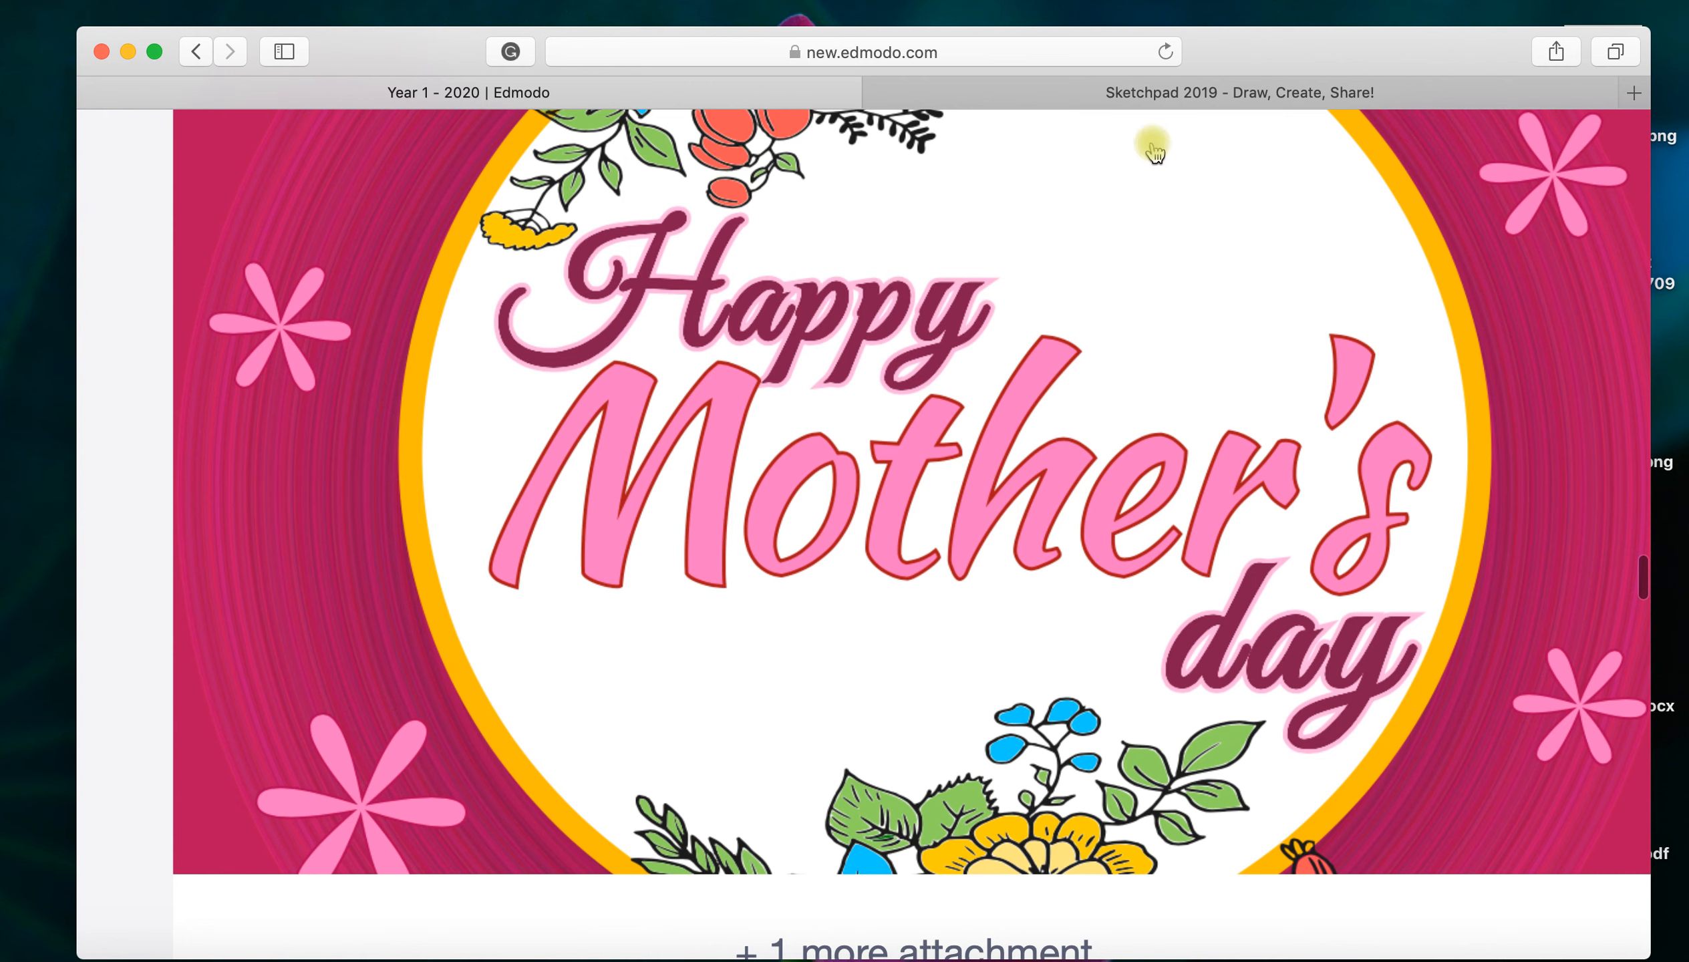
pyautogui.click(1253, 92)
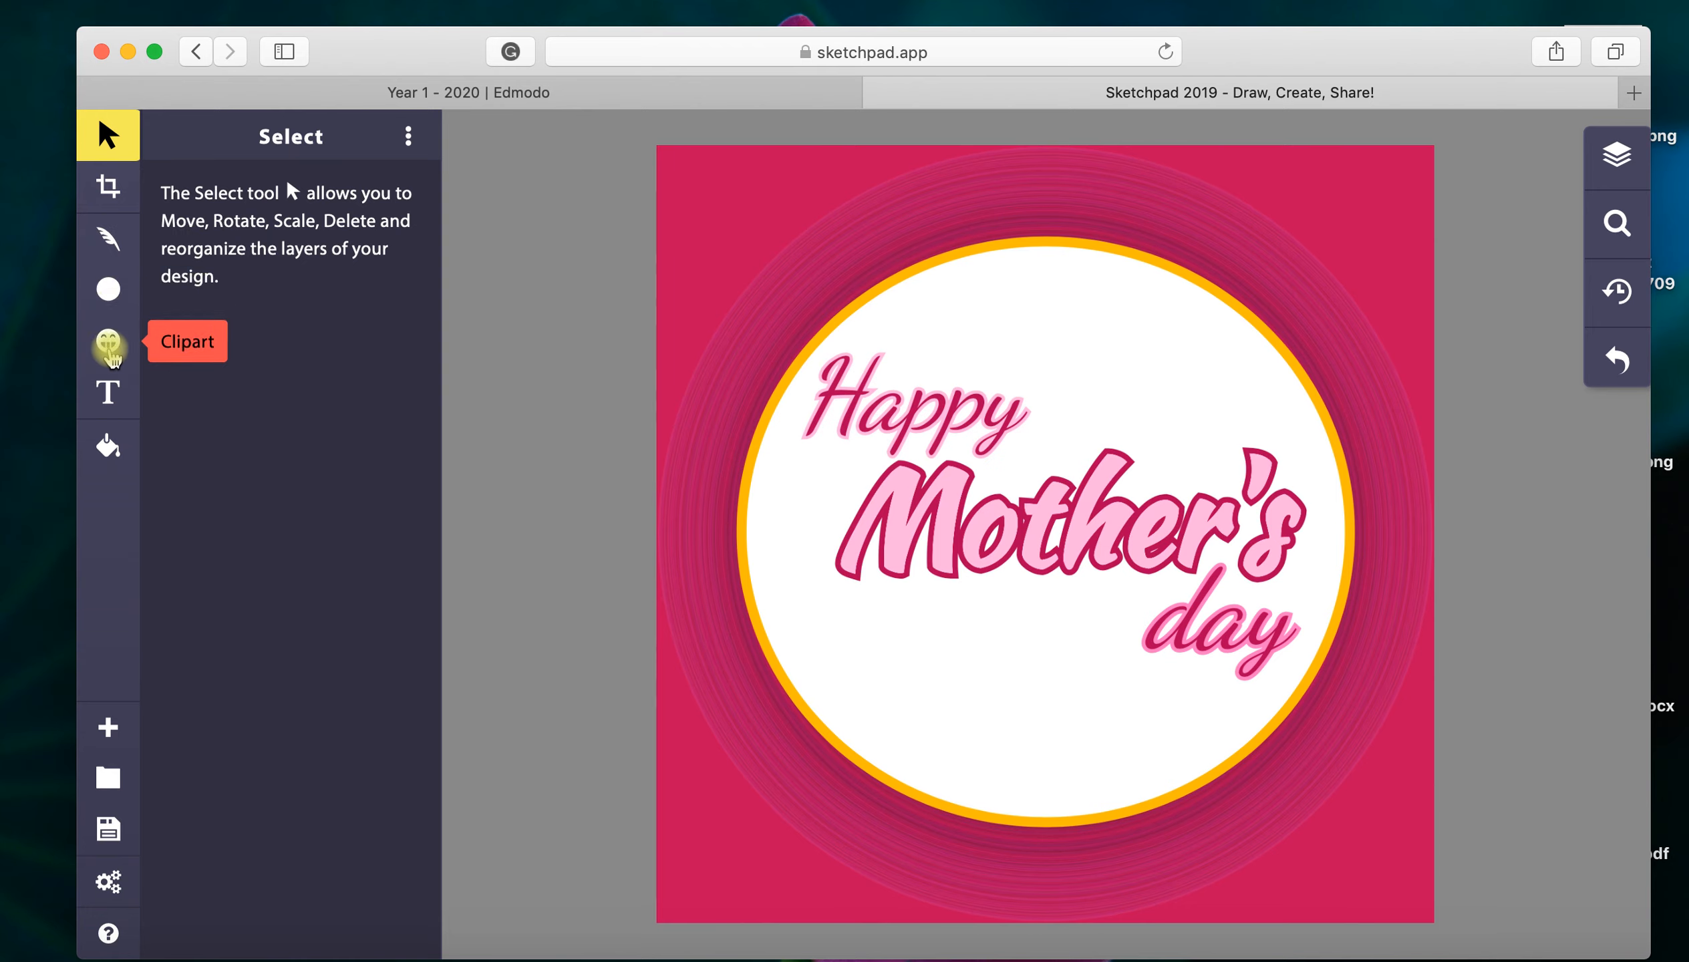
# Step: Search the clipart library for flower and browse down through the results
pyautogui.click(111, 351)
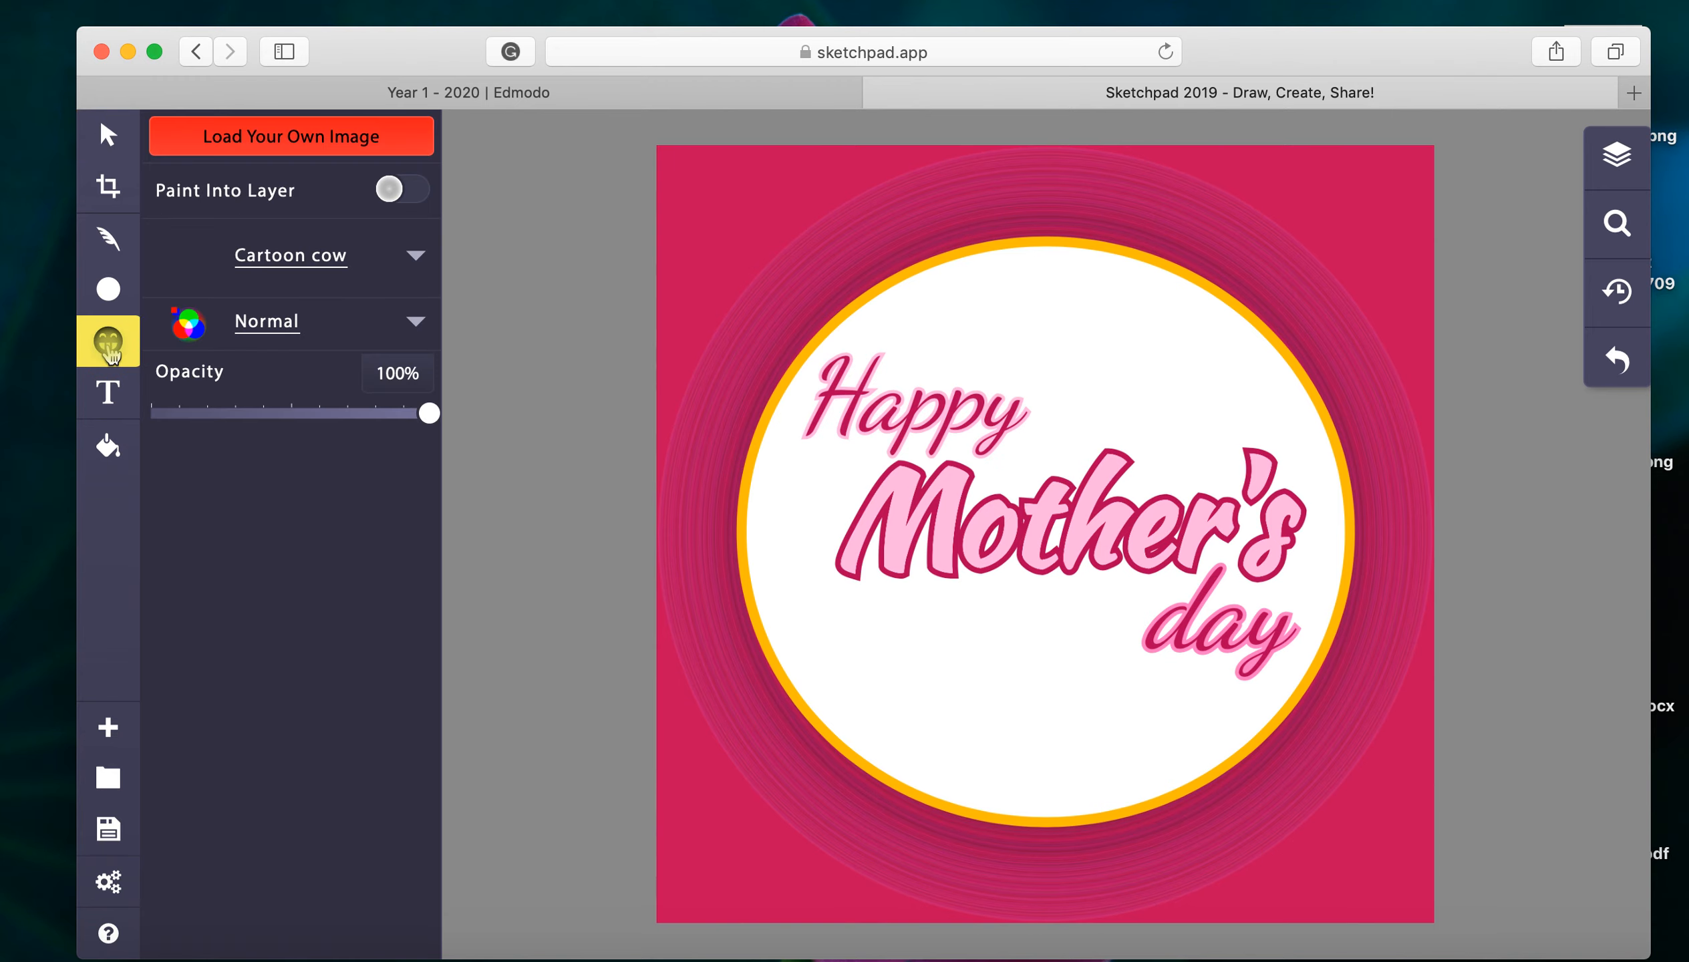
pyautogui.click(409, 261)
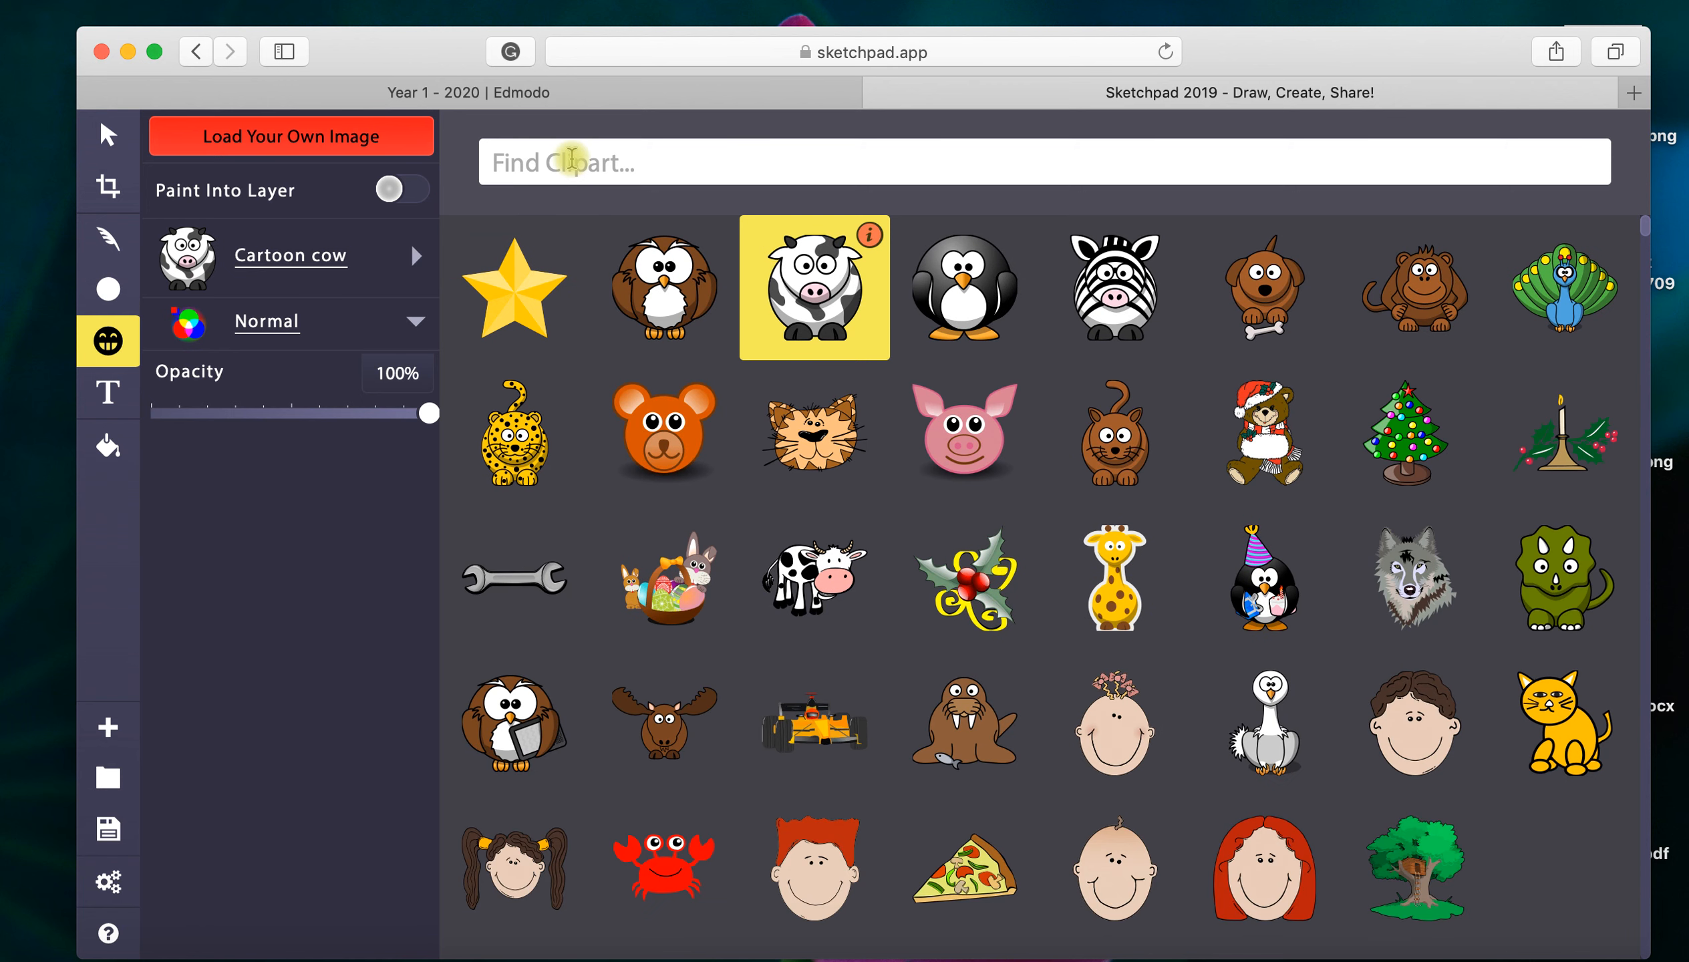
pyautogui.click(572, 160)
pyautogui.write('f')
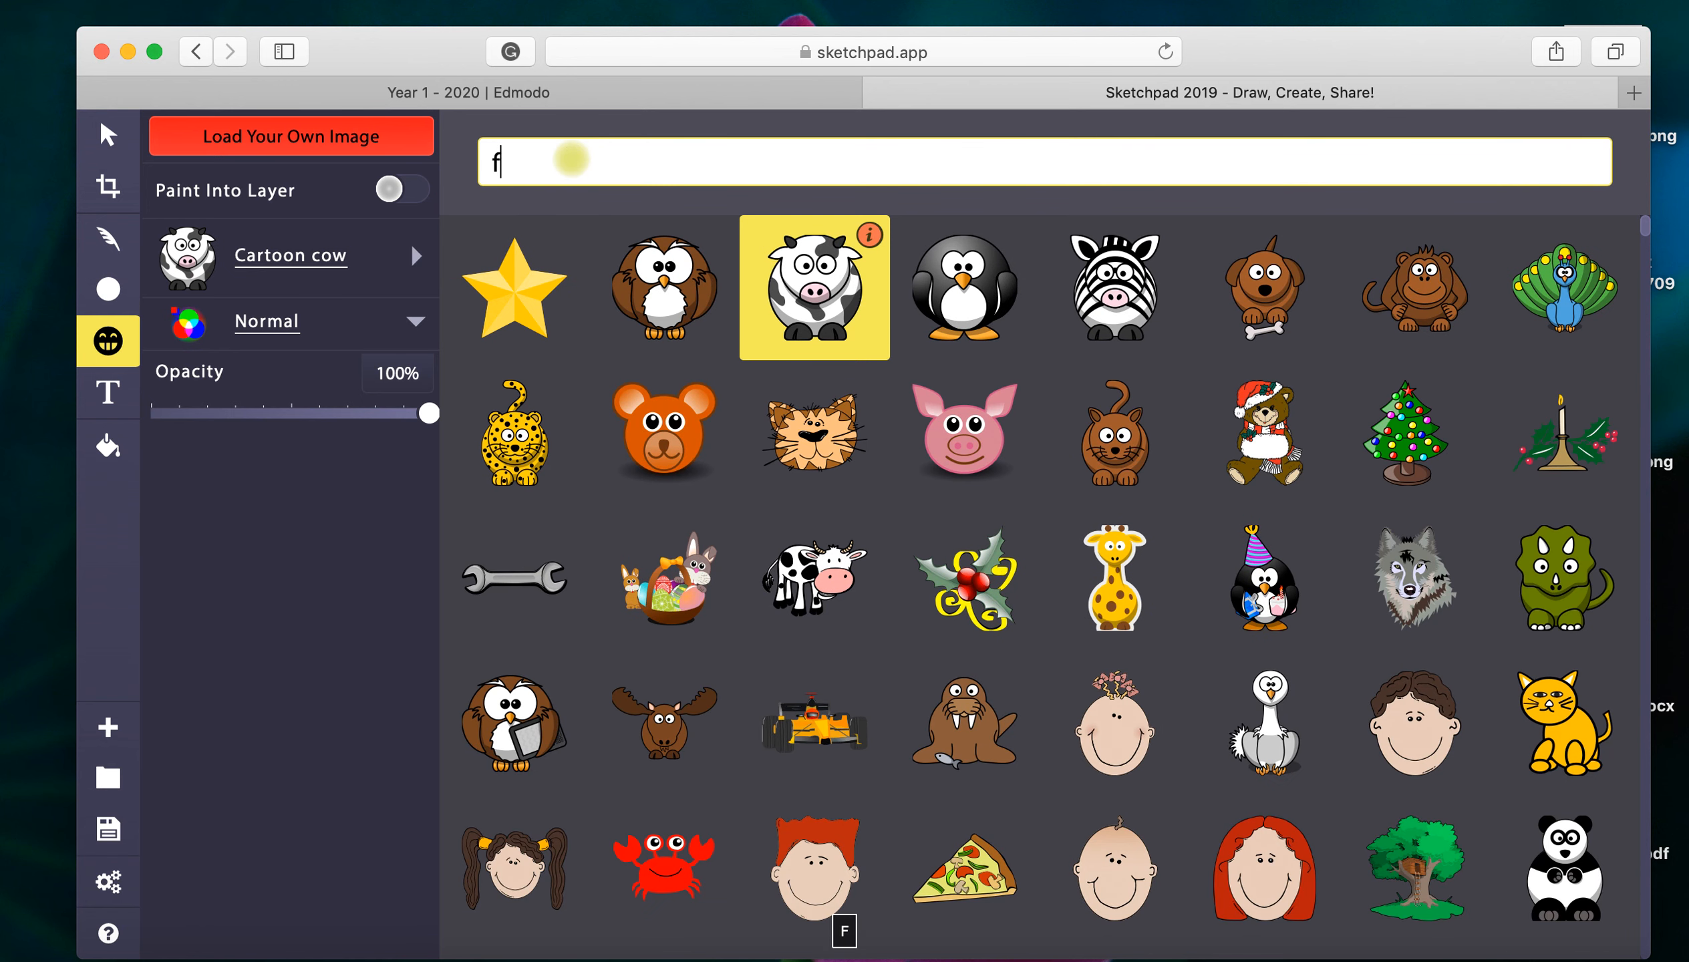
pyautogui.write('lower')
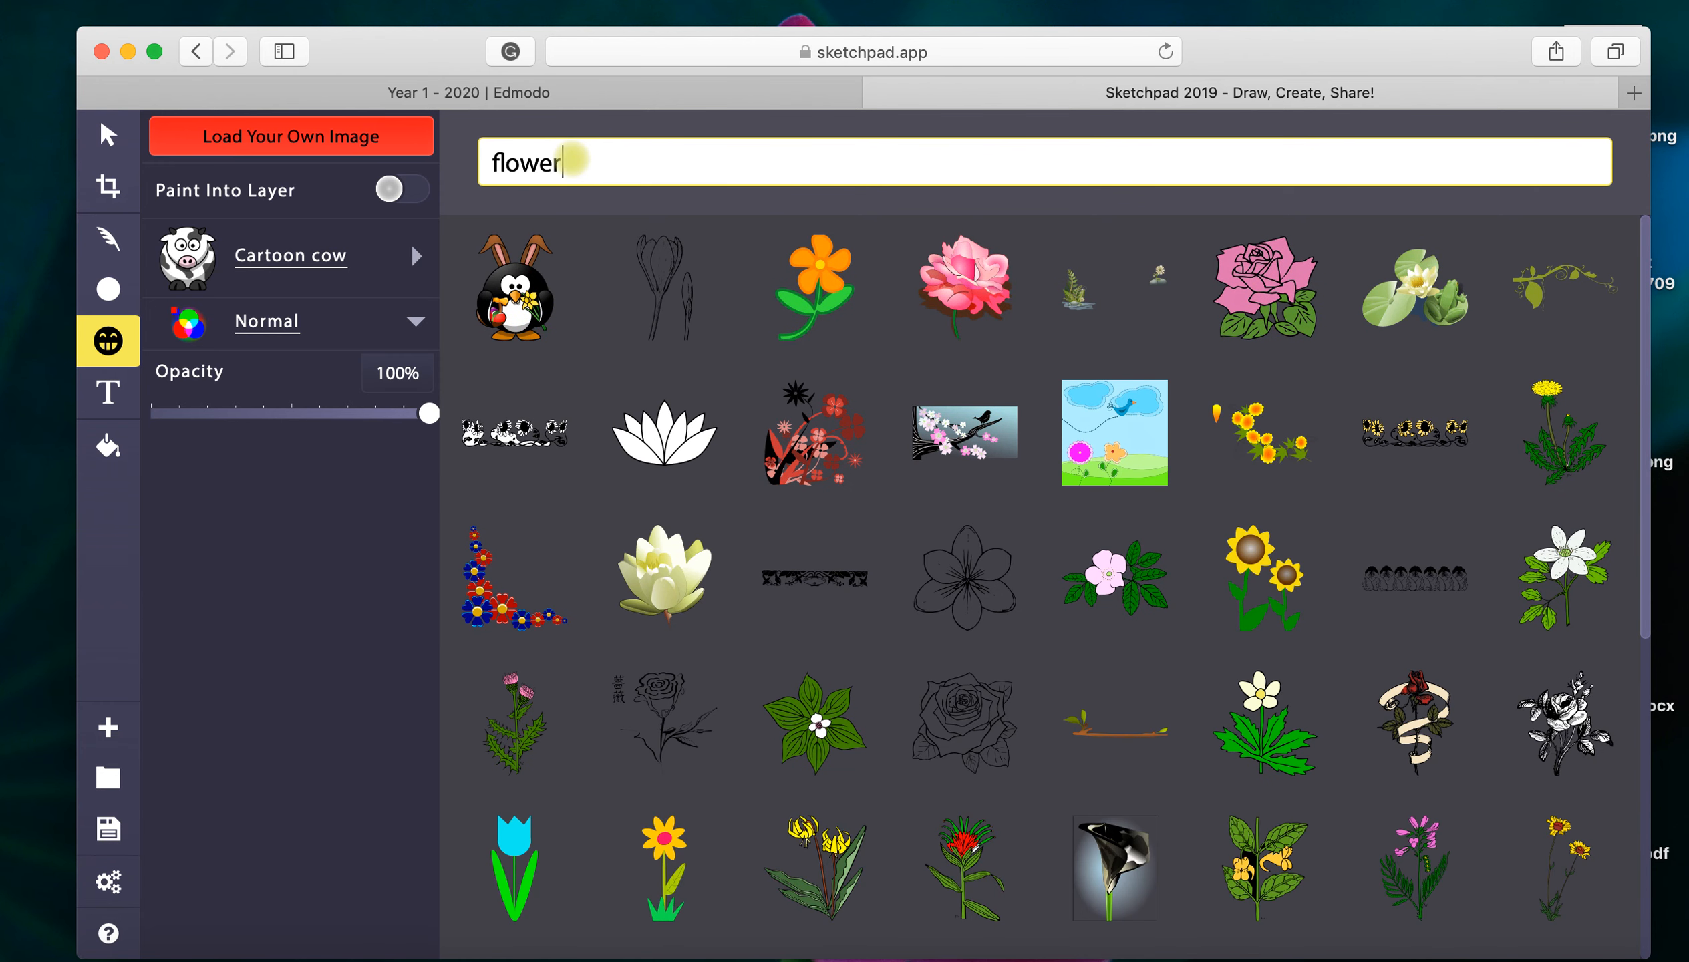
pyautogui.scroll(-3, 935, 496)
pyautogui.scroll(-10, 937, 502)
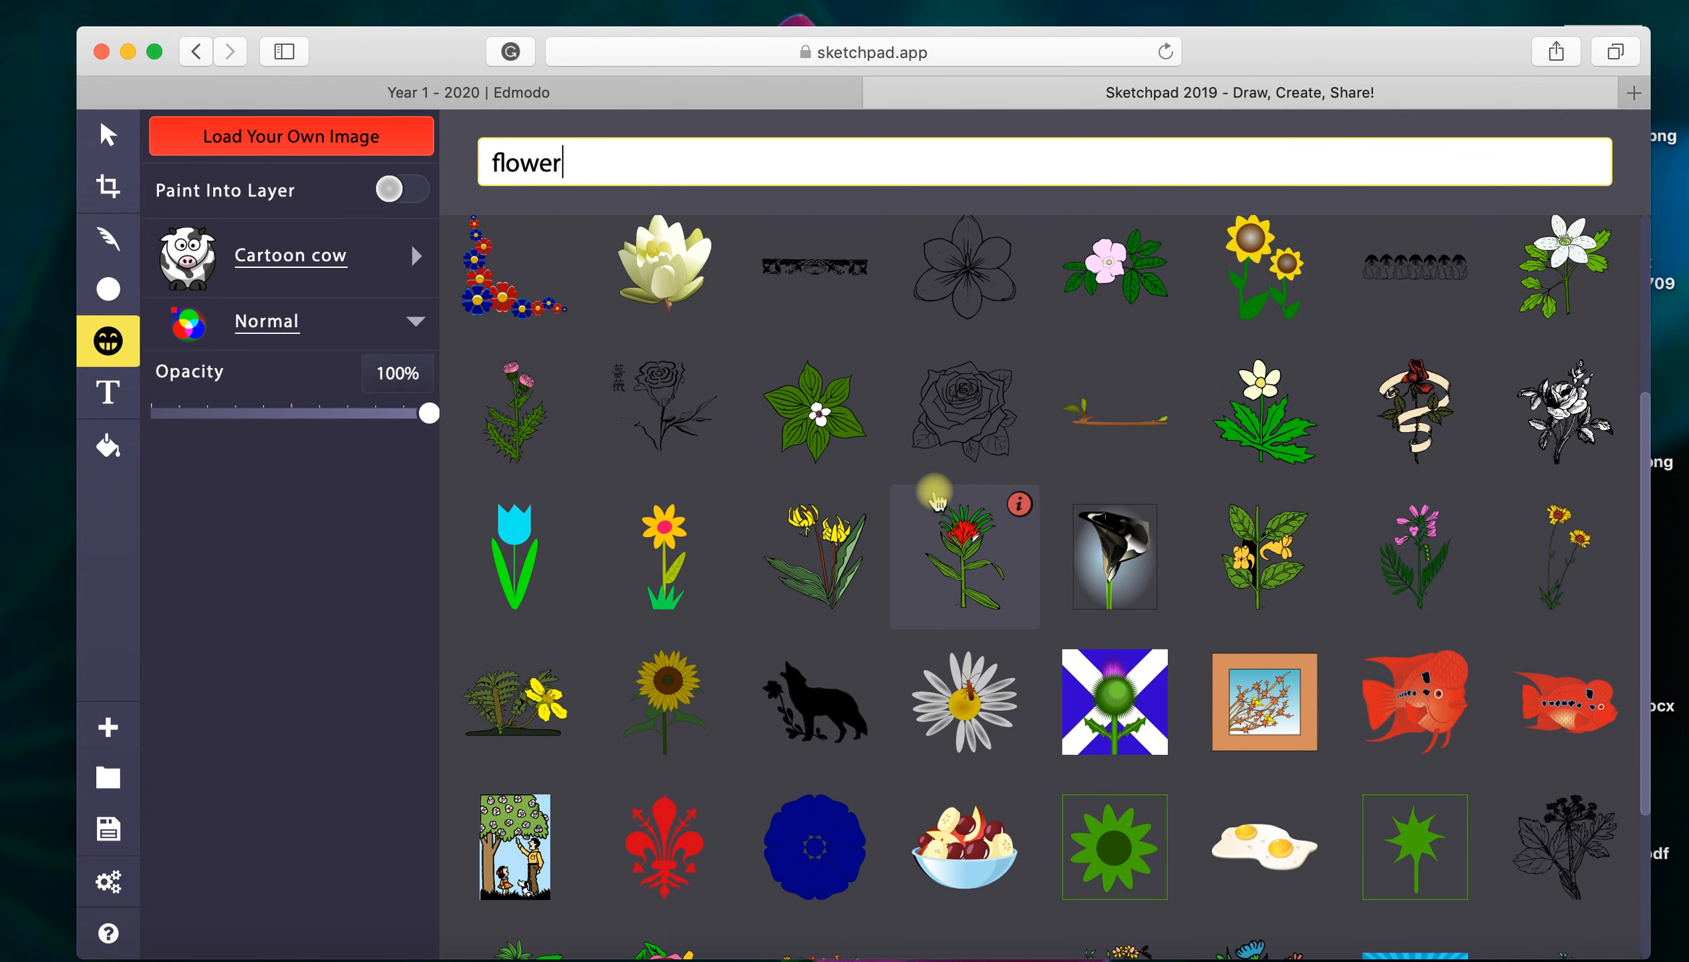
# Step: Insert the bouquet clipart with the coral tulip and yellow peony, shrunk to under half size, over the circle's upper edge
pyautogui.moveTo(936, 501)
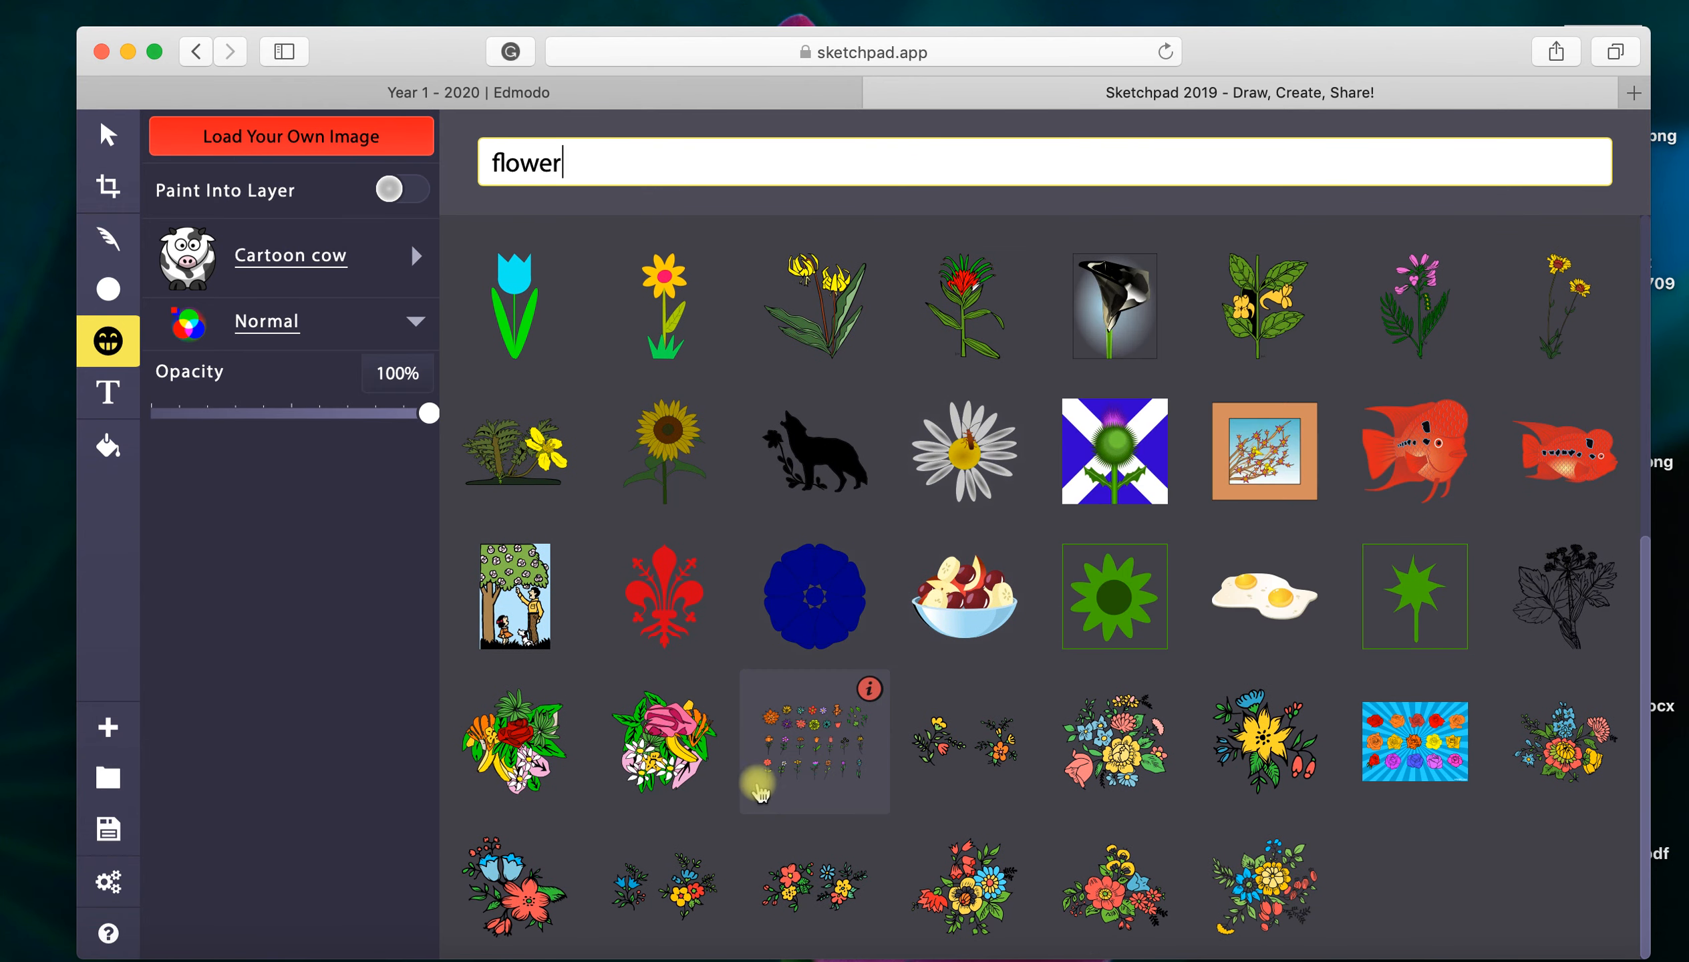
pyautogui.moveTo(1257, 901)
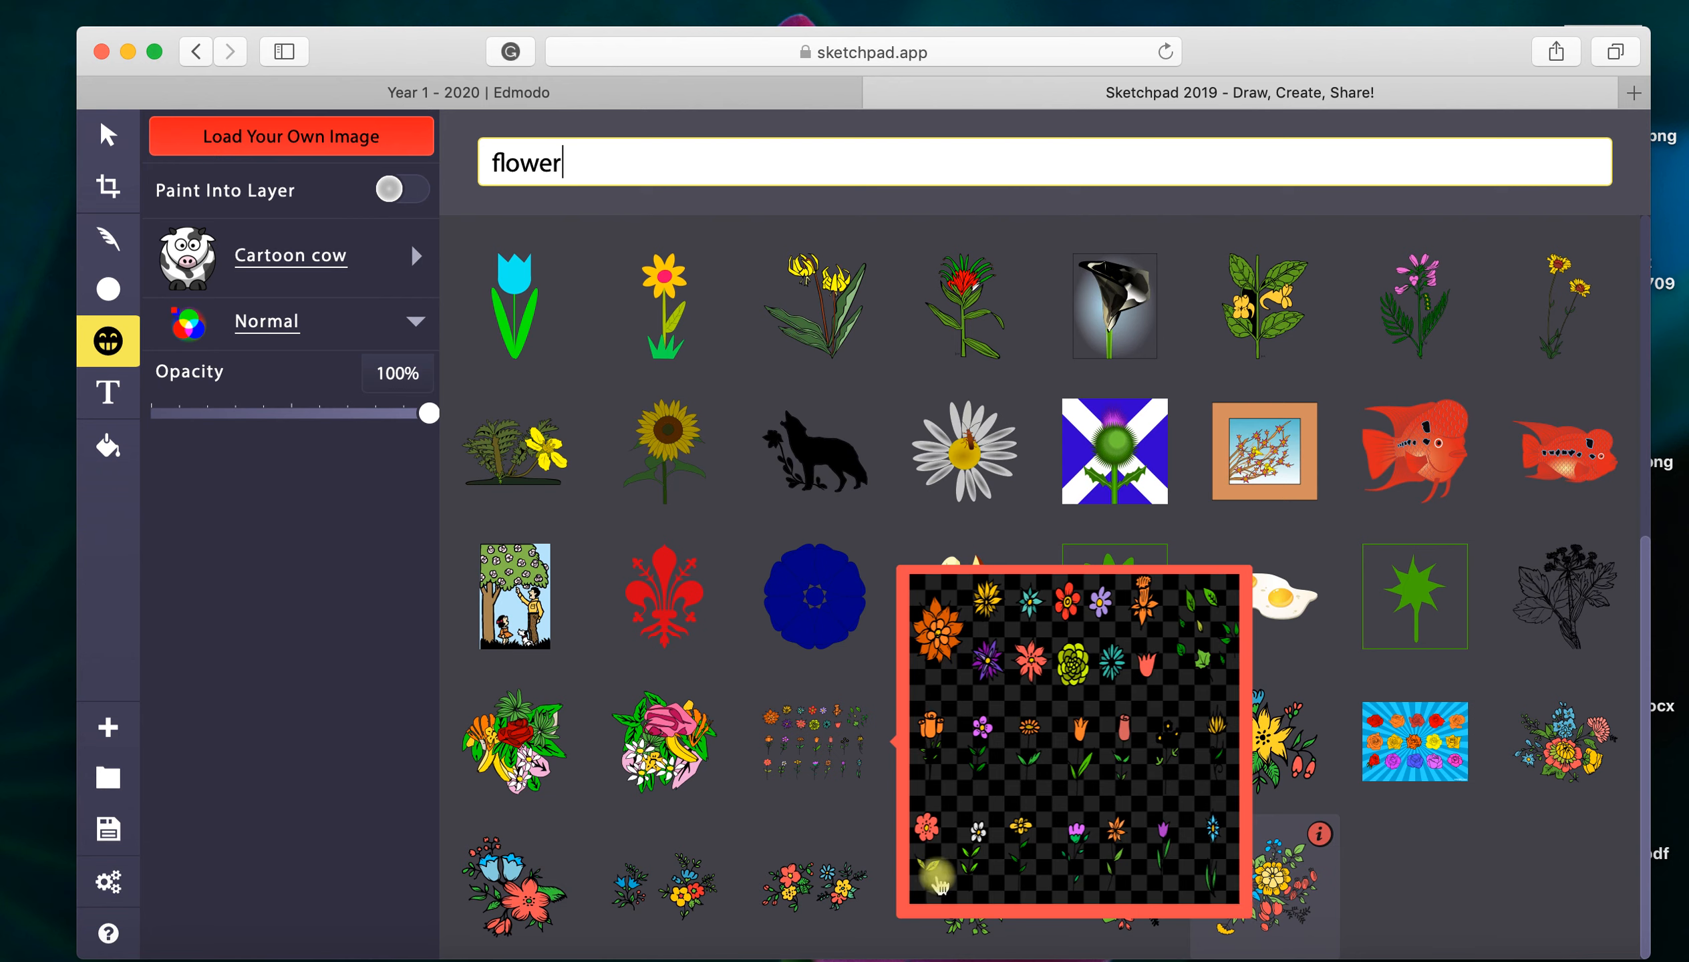
pyautogui.moveTo(546, 898)
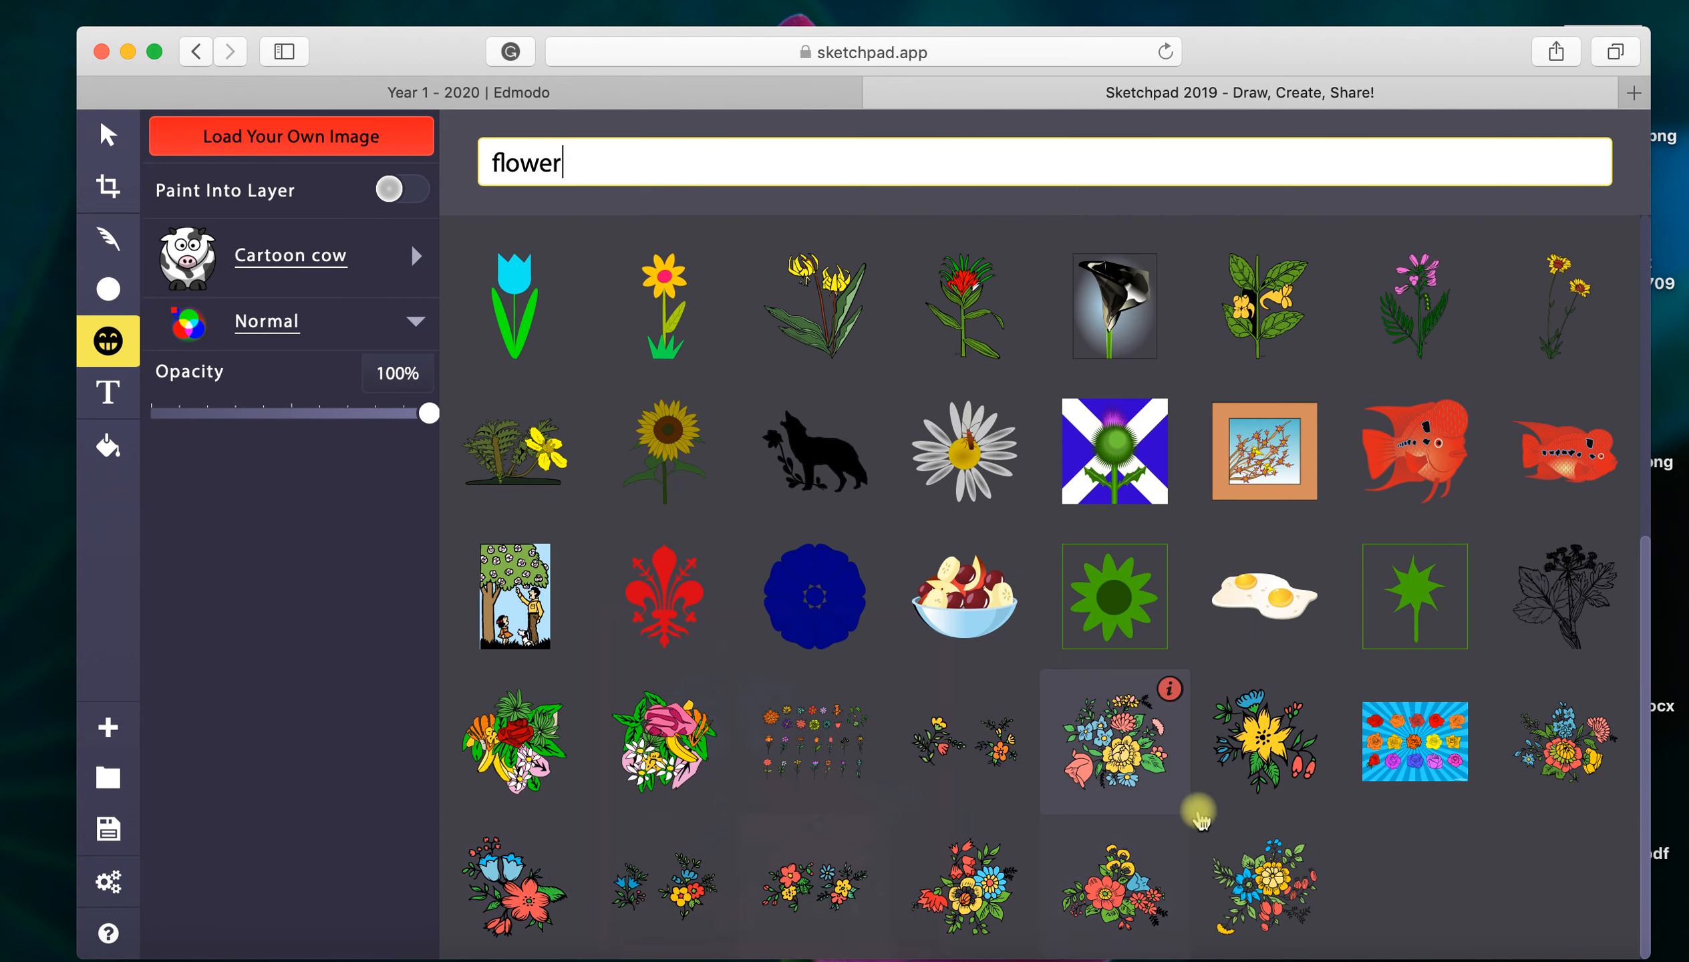
pyautogui.moveTo(1139, 770)
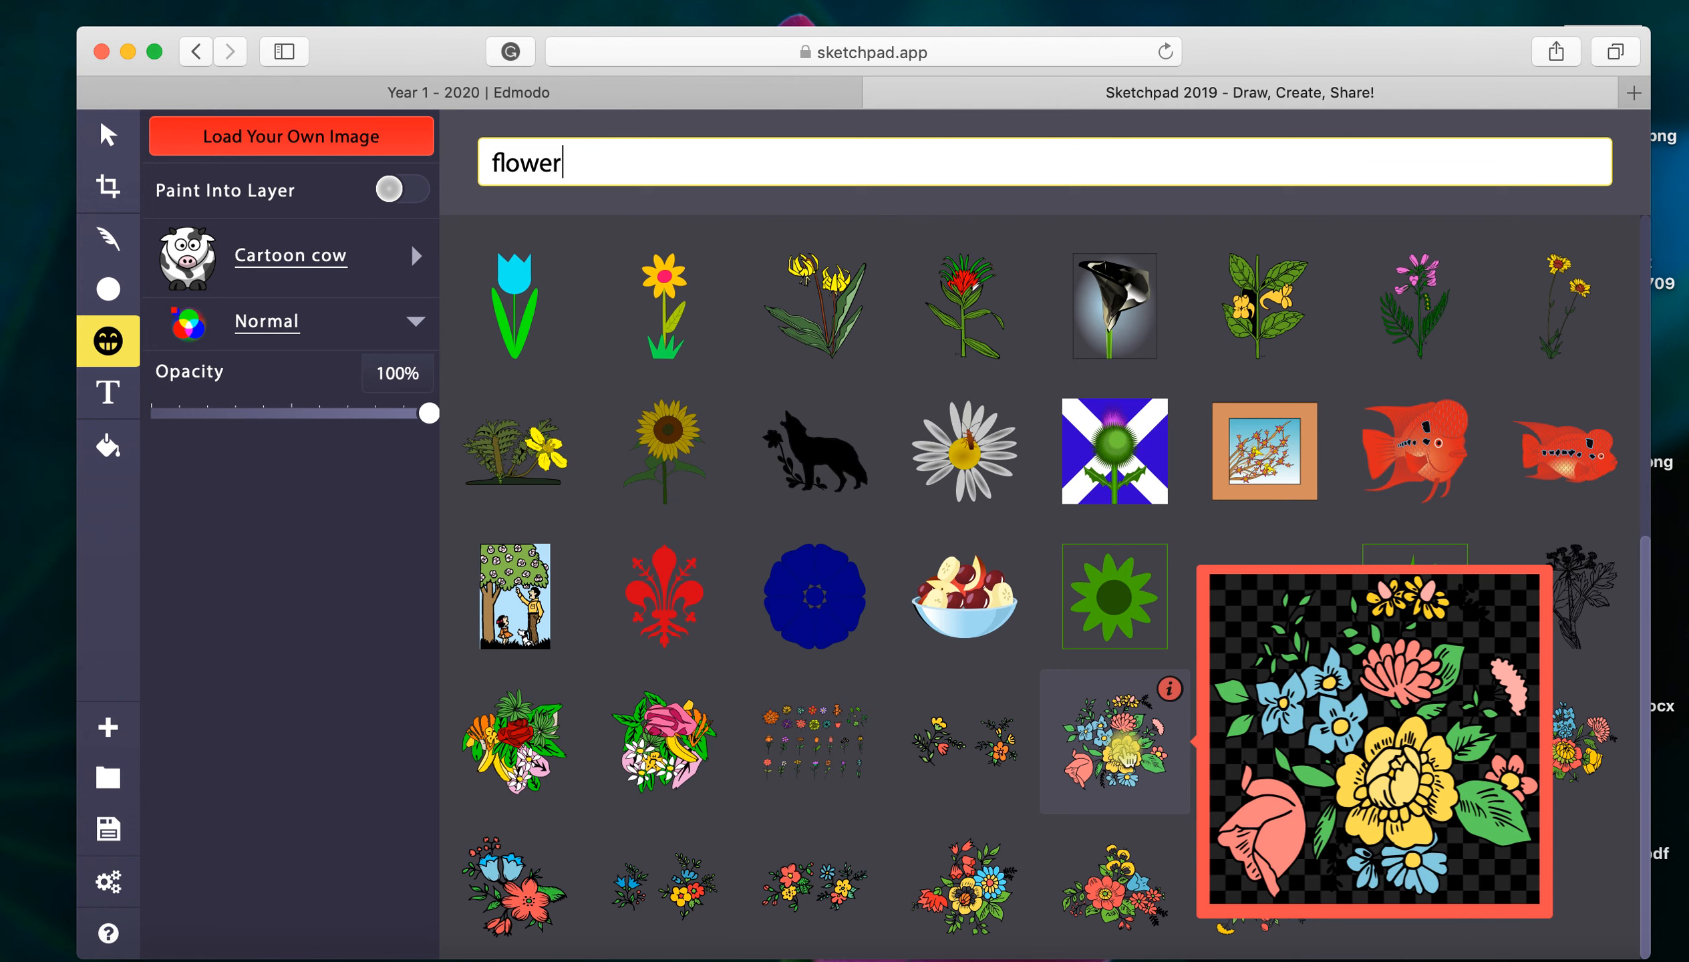
pyautogui.click(1126, 753)
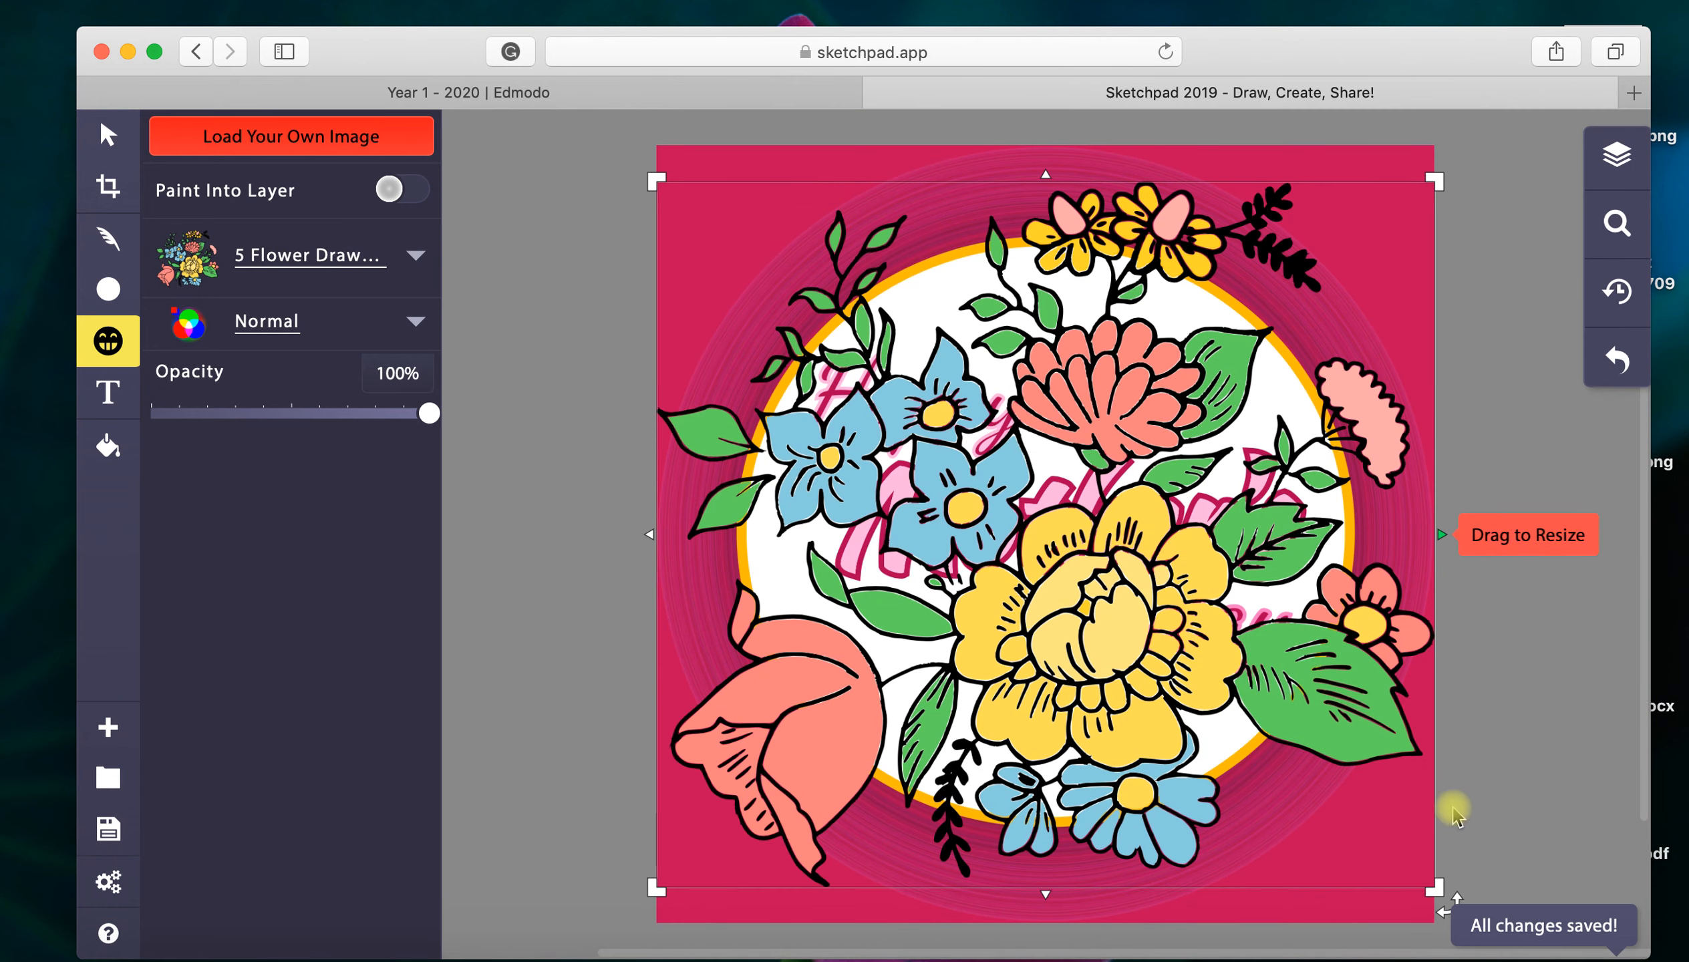
pyautogui.moveTo(1437, 890); pyautogui.dragTo(987, 393)
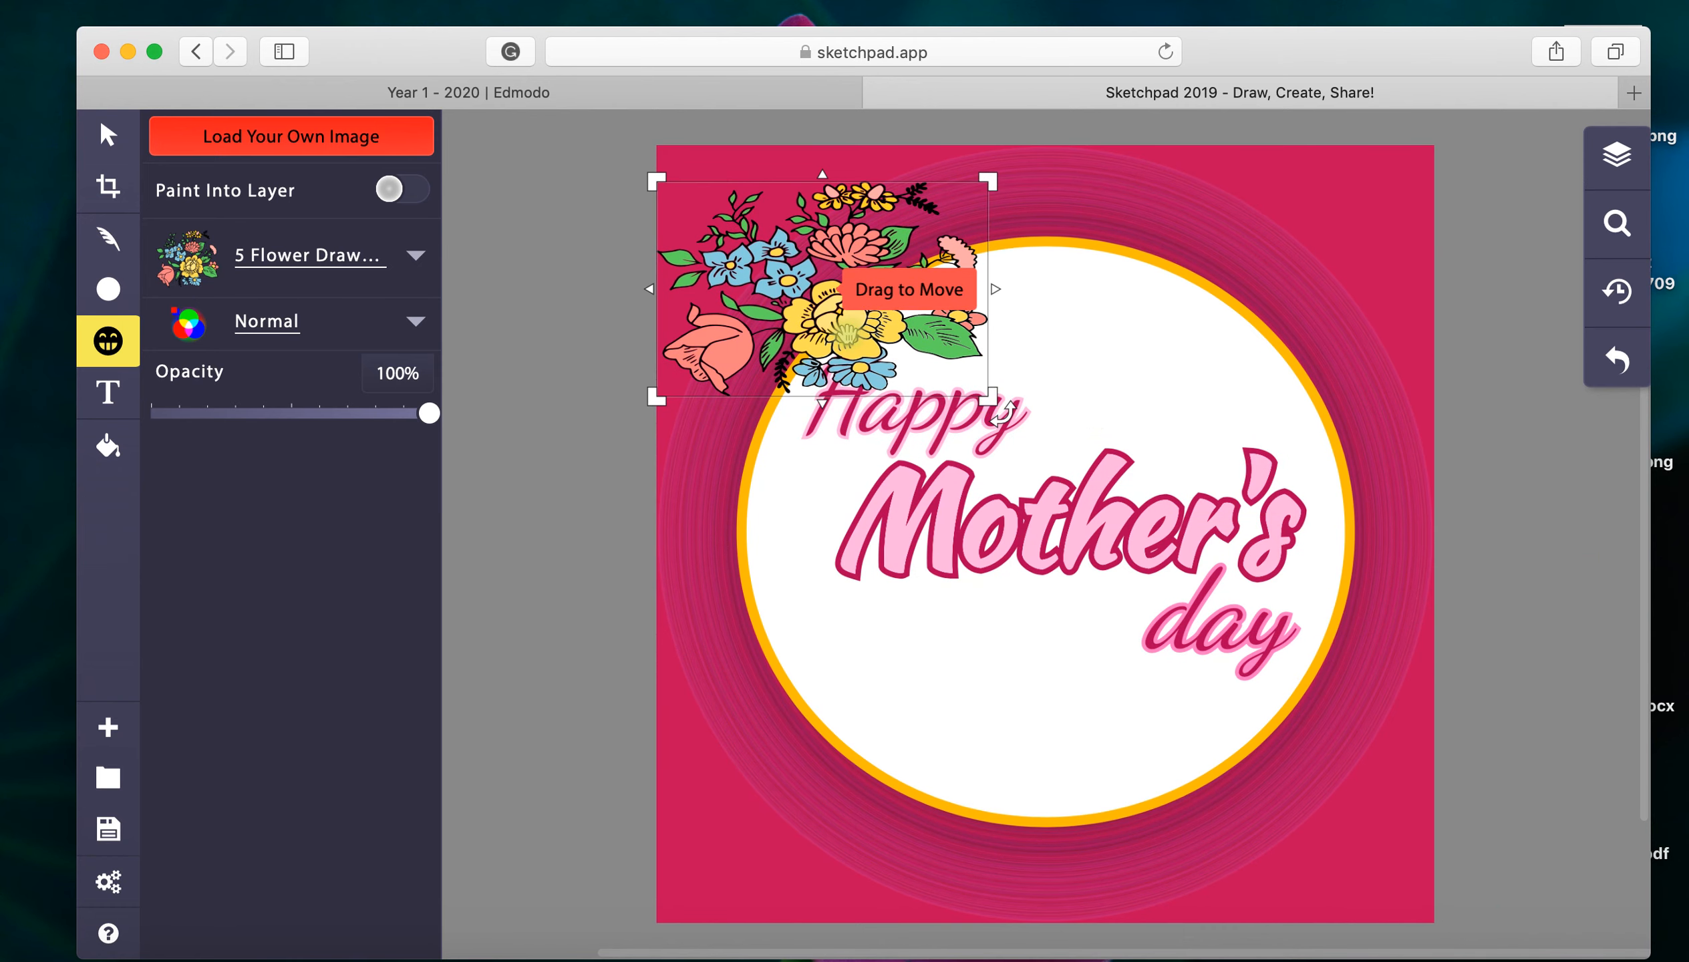
pyautogui.moveTo(850, 327); pyautogui.dragTo(1019, 324)
# Step: Delete the coral tulip bouquet from the card
pyautogui.click(109, 135)
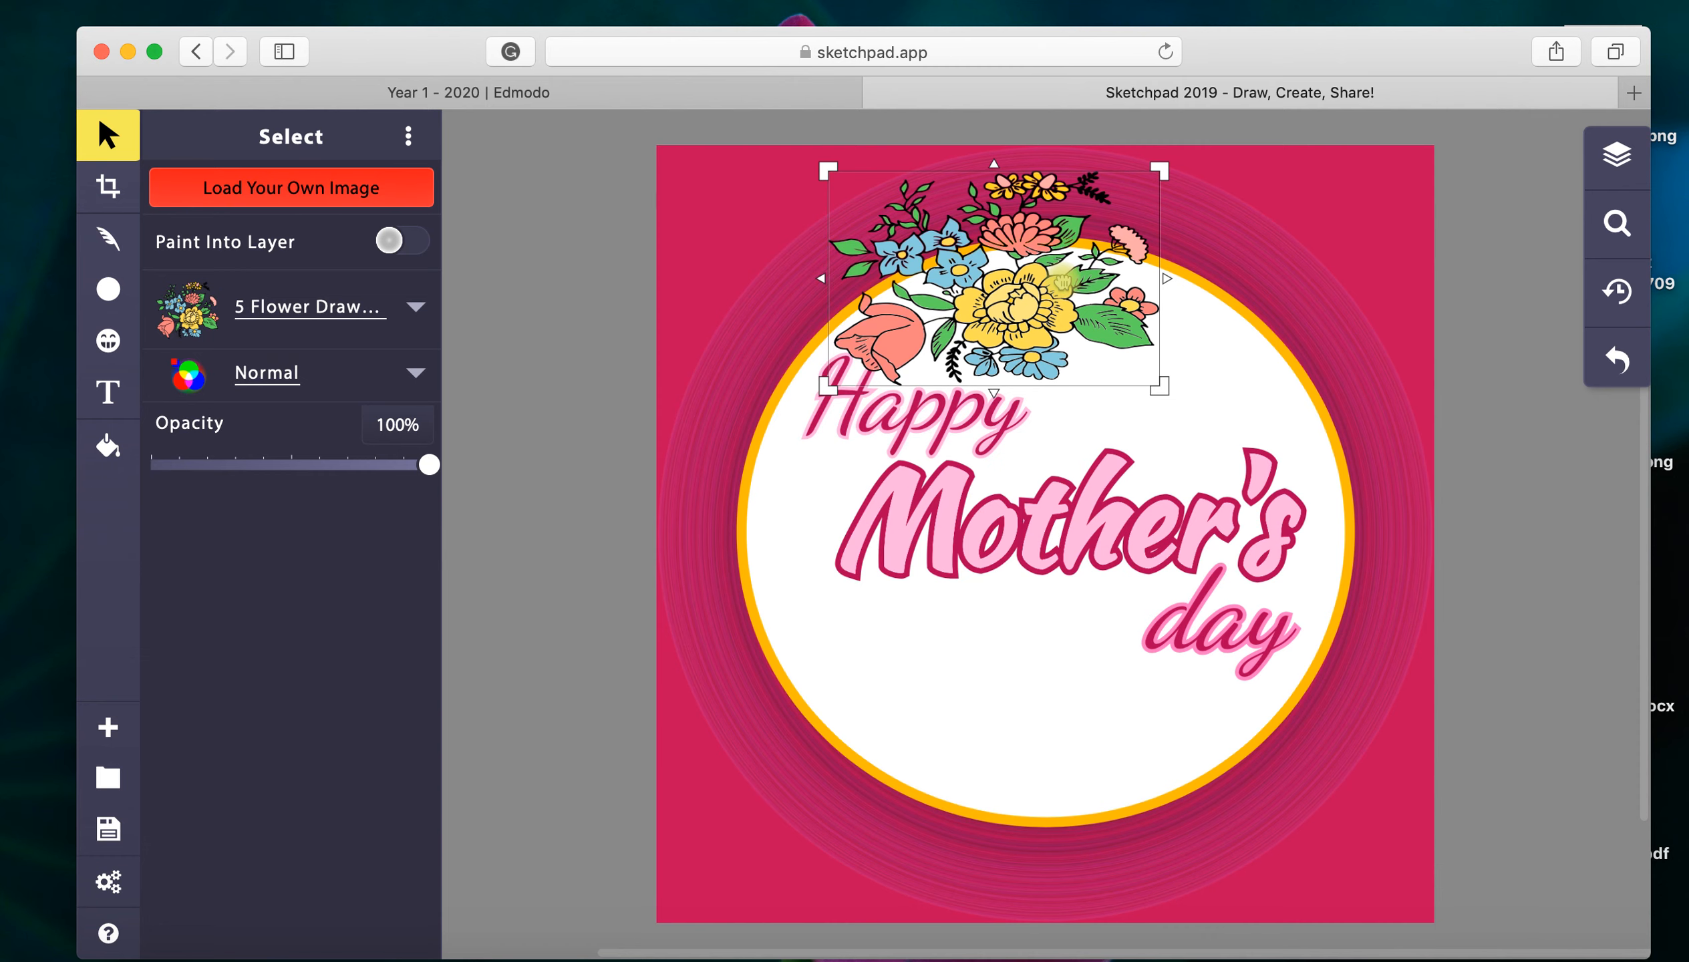
pyautogui.rightClick(1062, 283)
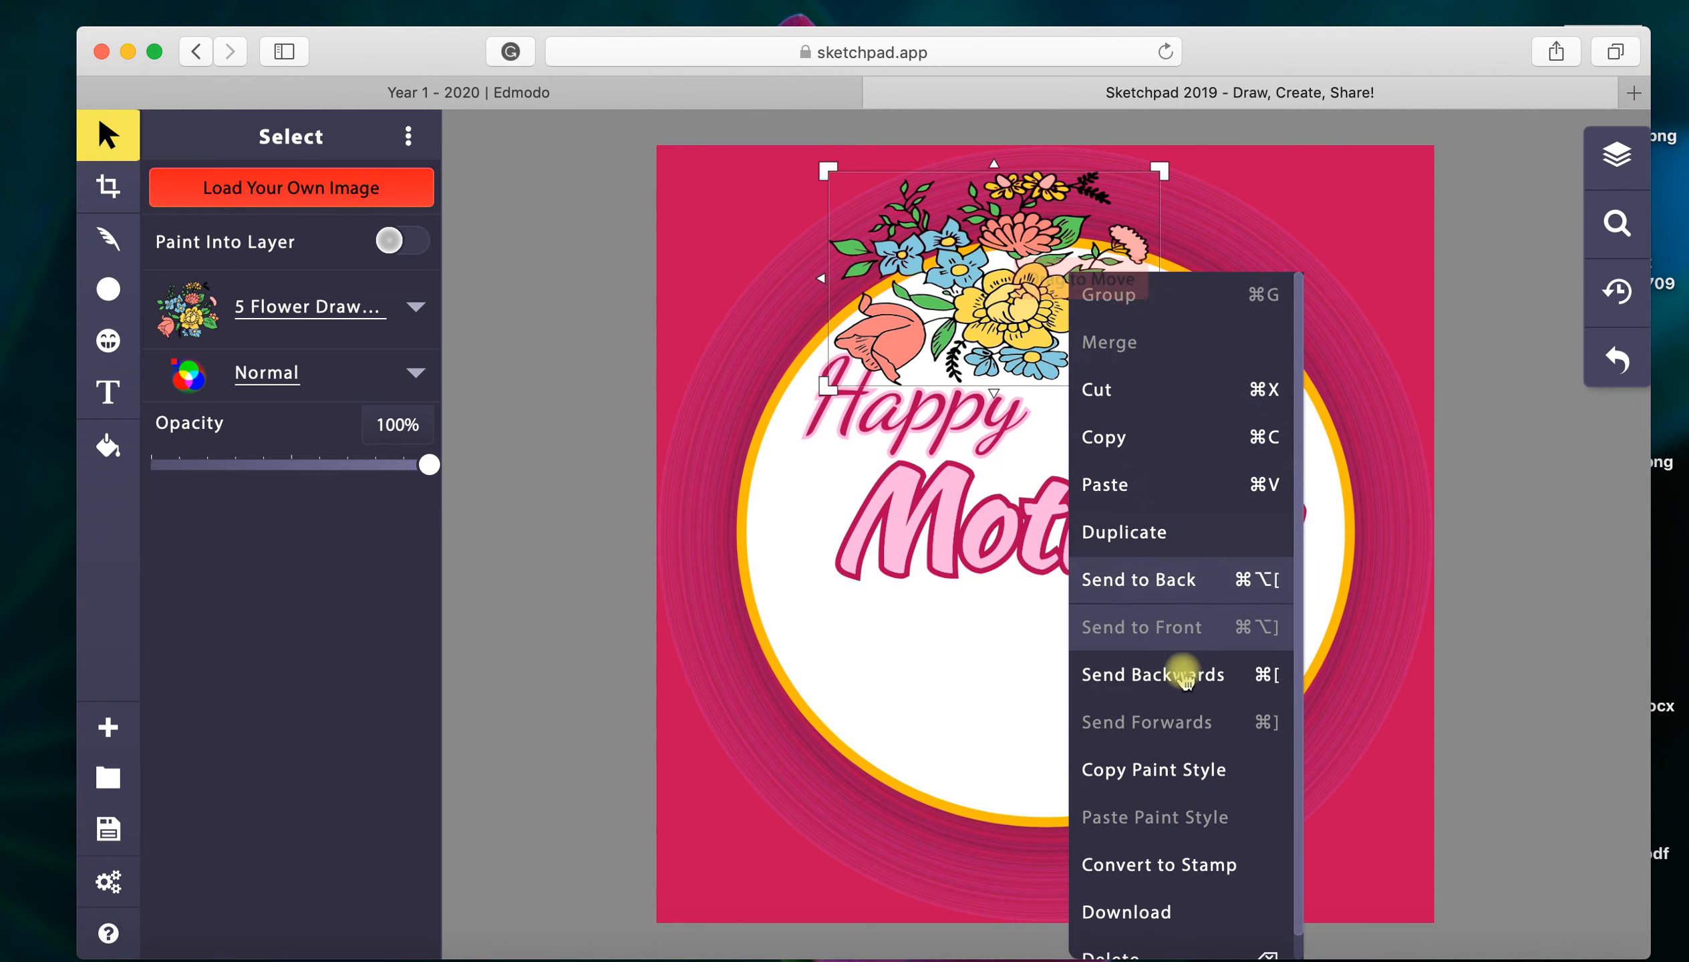
pyautogui.scroll(-1, 1139, 787)
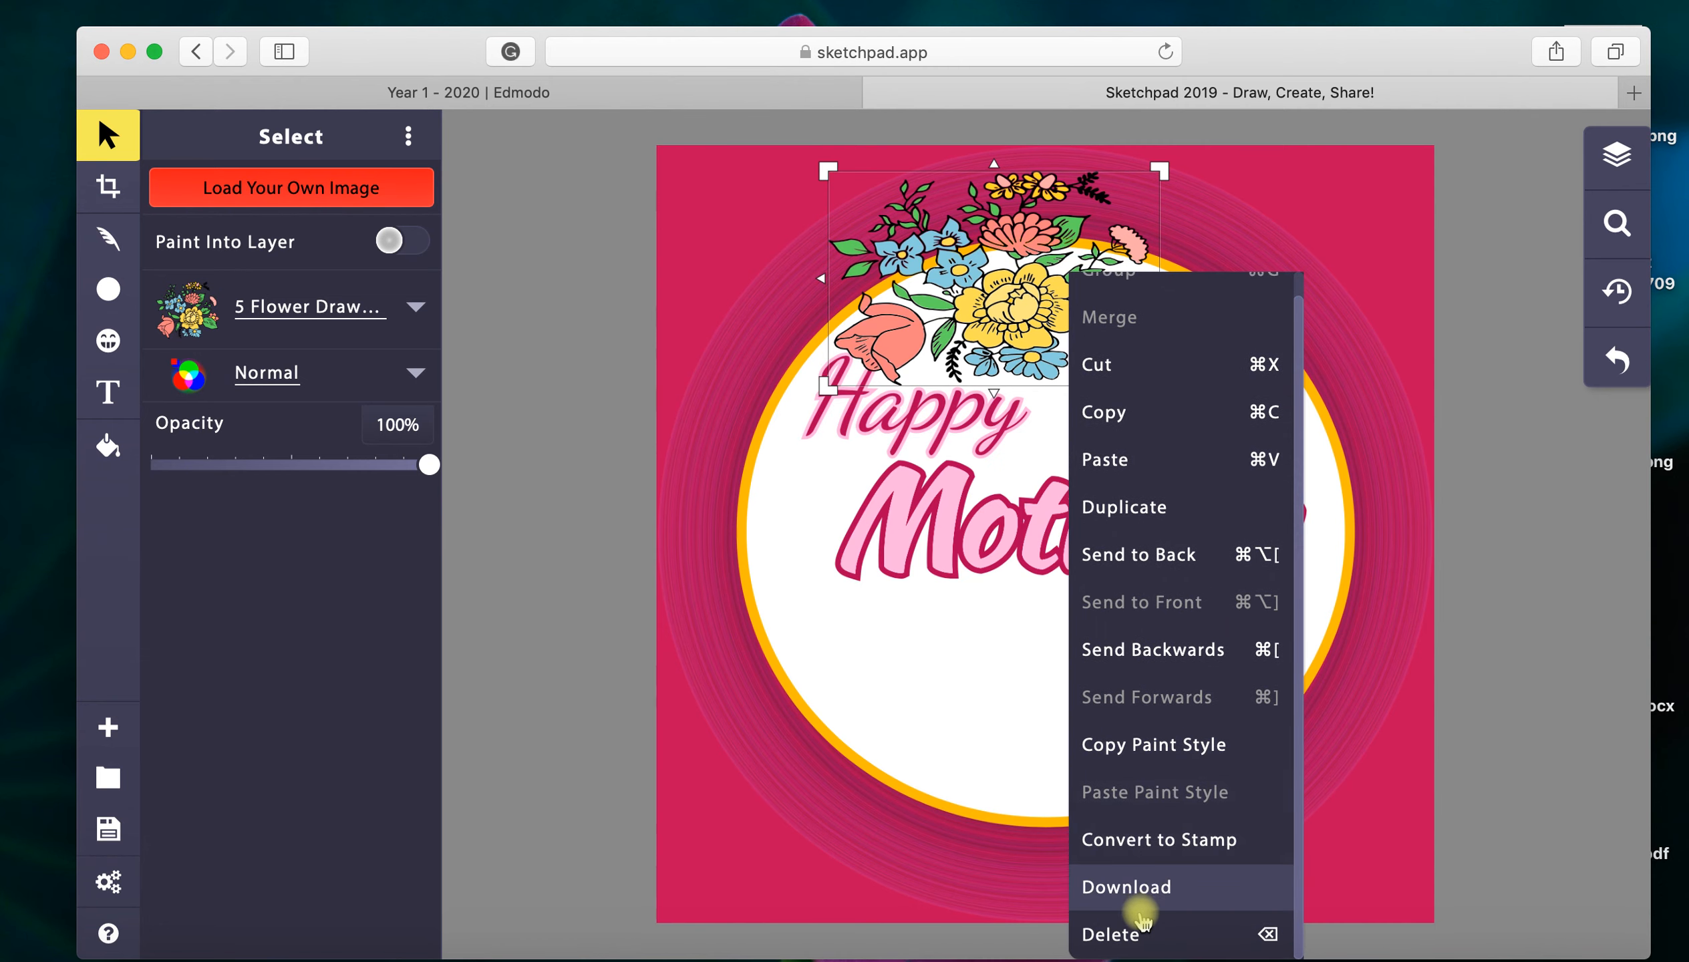
pyautogui.click(1200, 941)
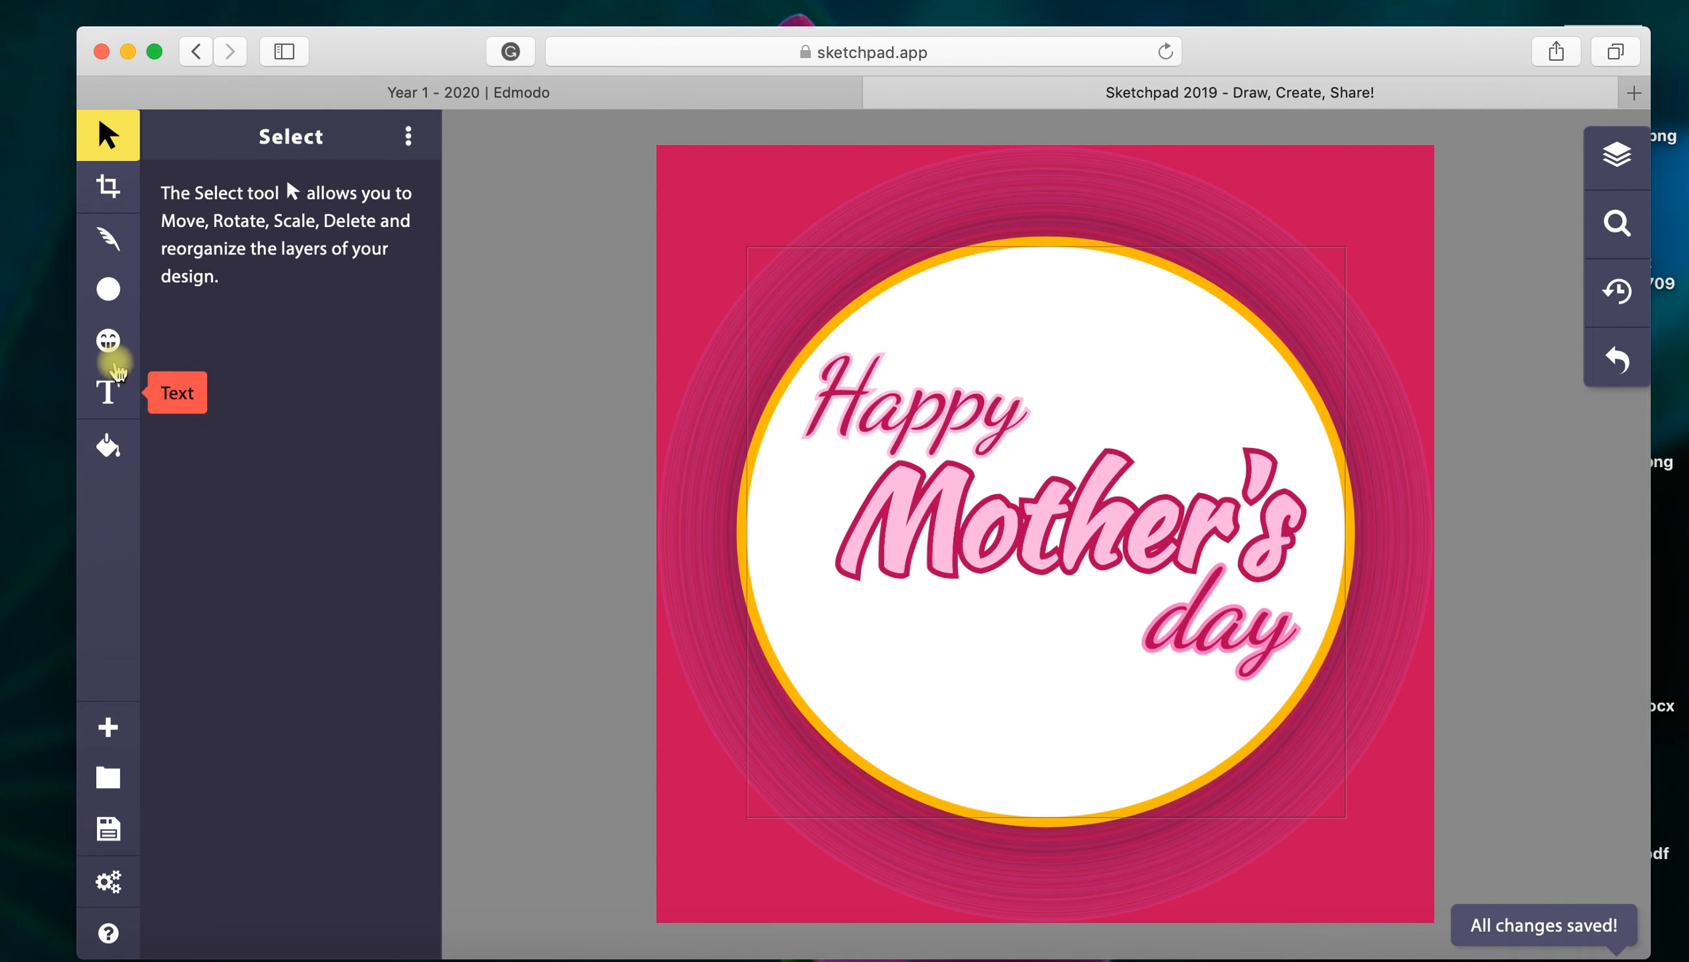
# Step: Search the clipart library for flower and insert the bouquet with the bright blue and golden yellow flowers
pyautogui.click(109, 342)
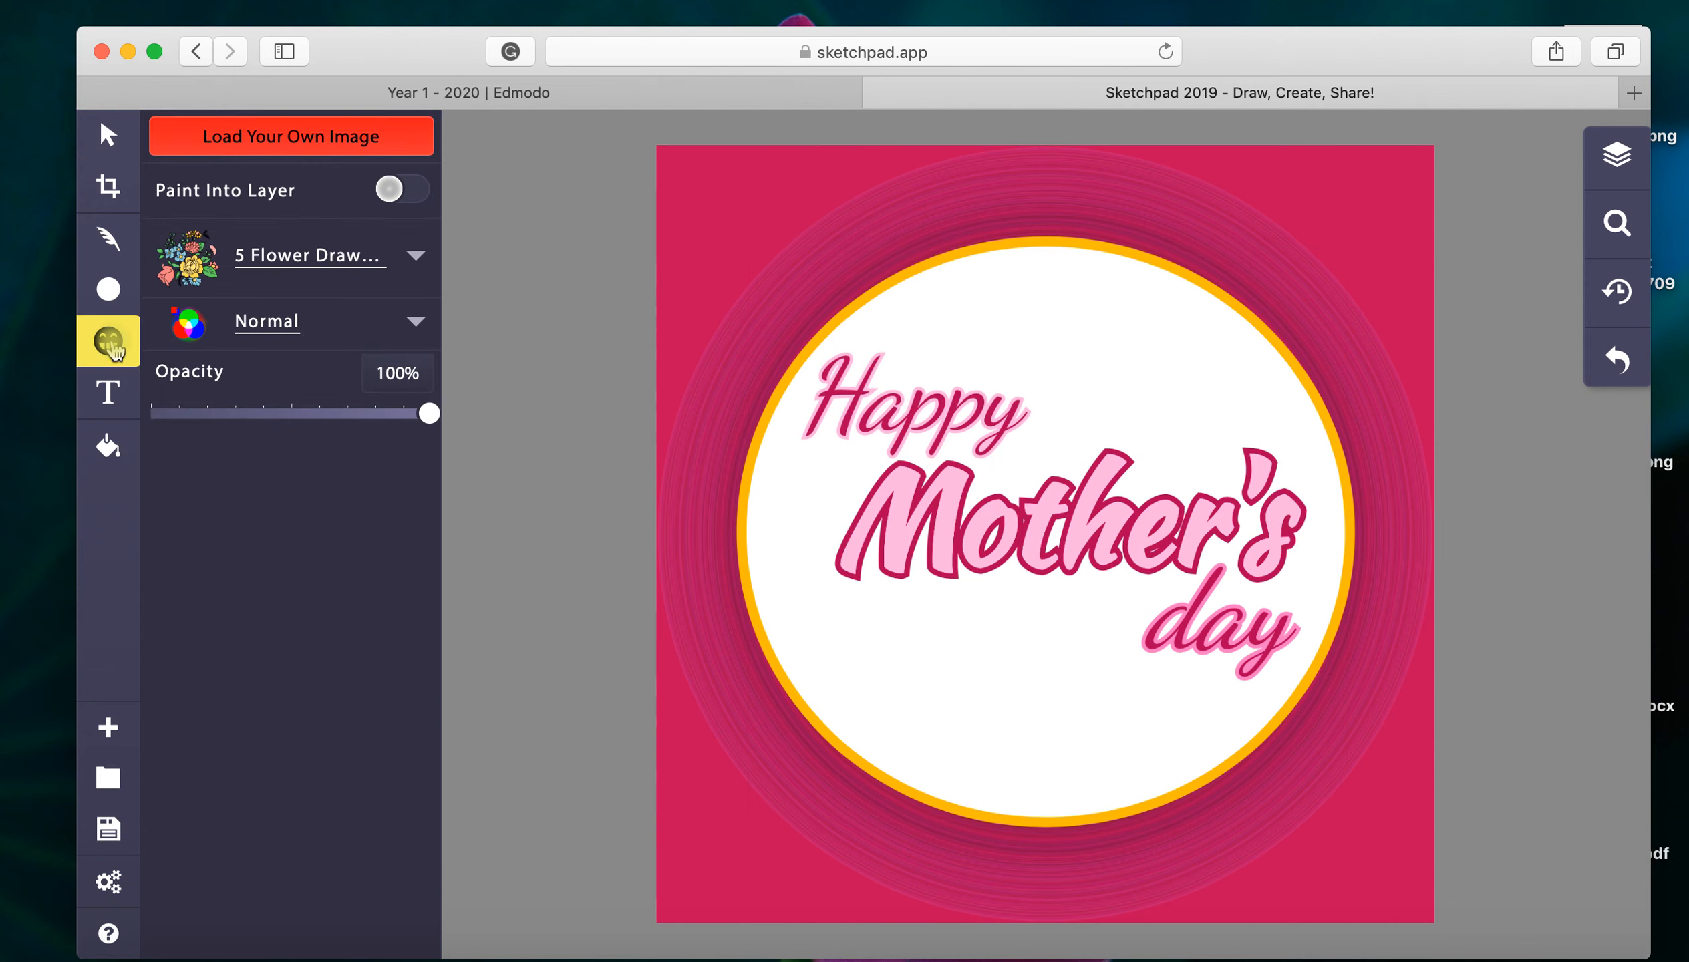
pyautogui.click(415, 263)
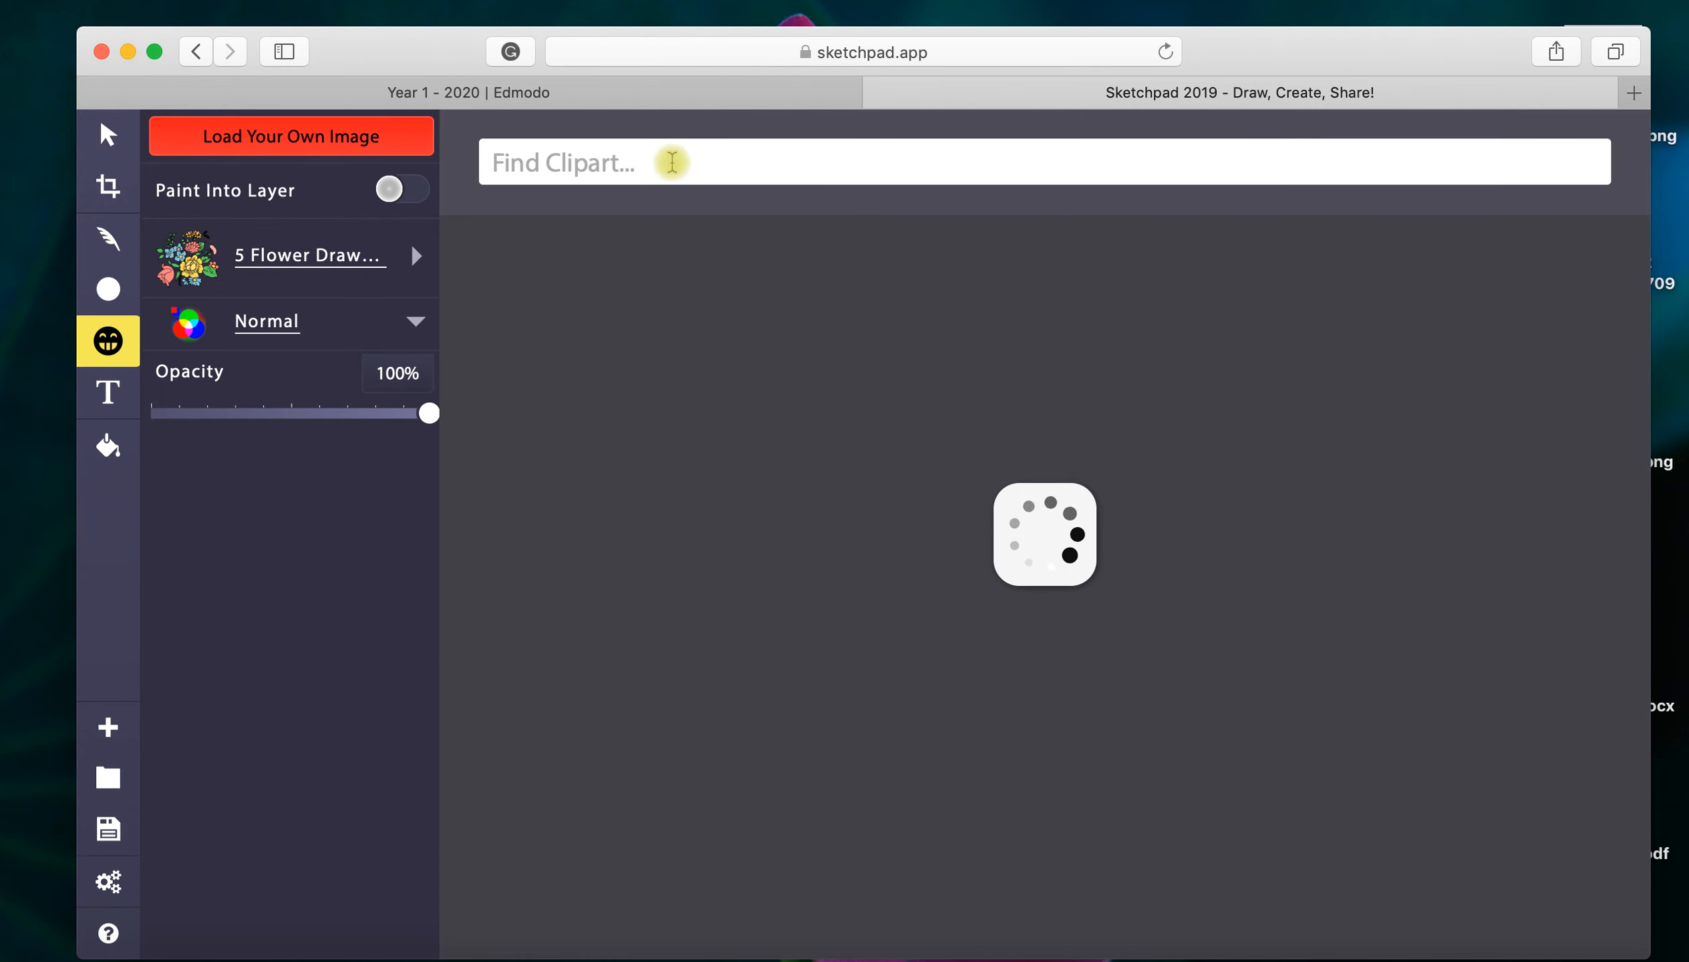
pyautogui.click(673, 163)
pyautogui.write('fl')
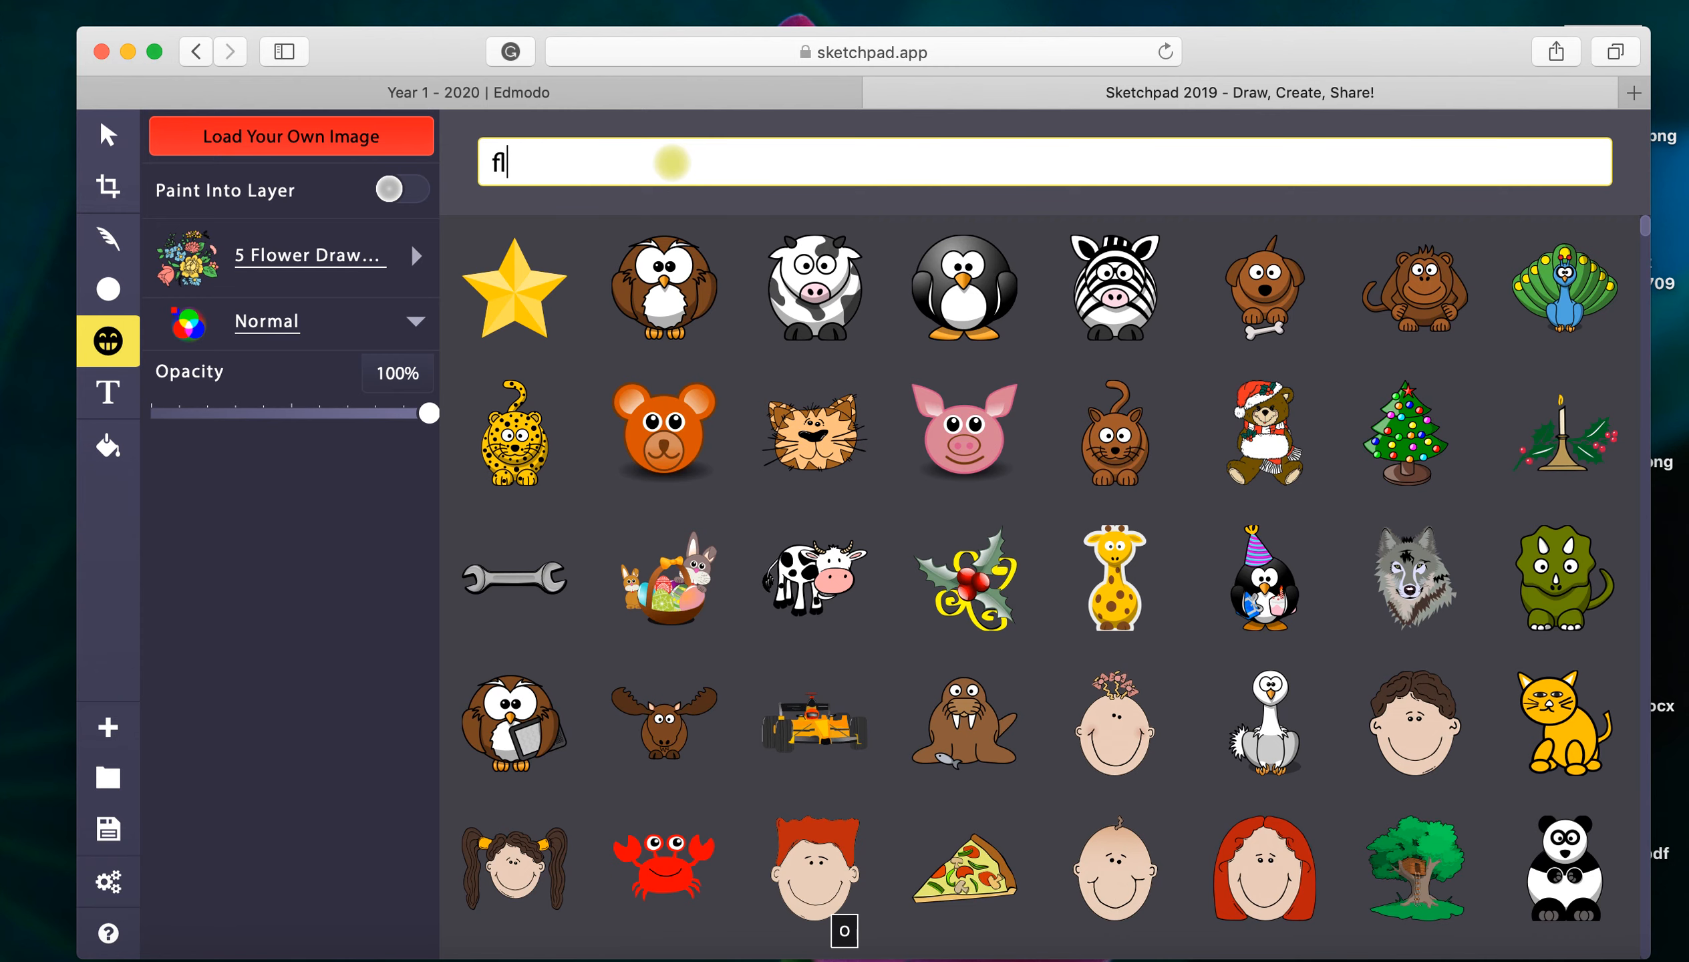
pyautogui.write('ower')
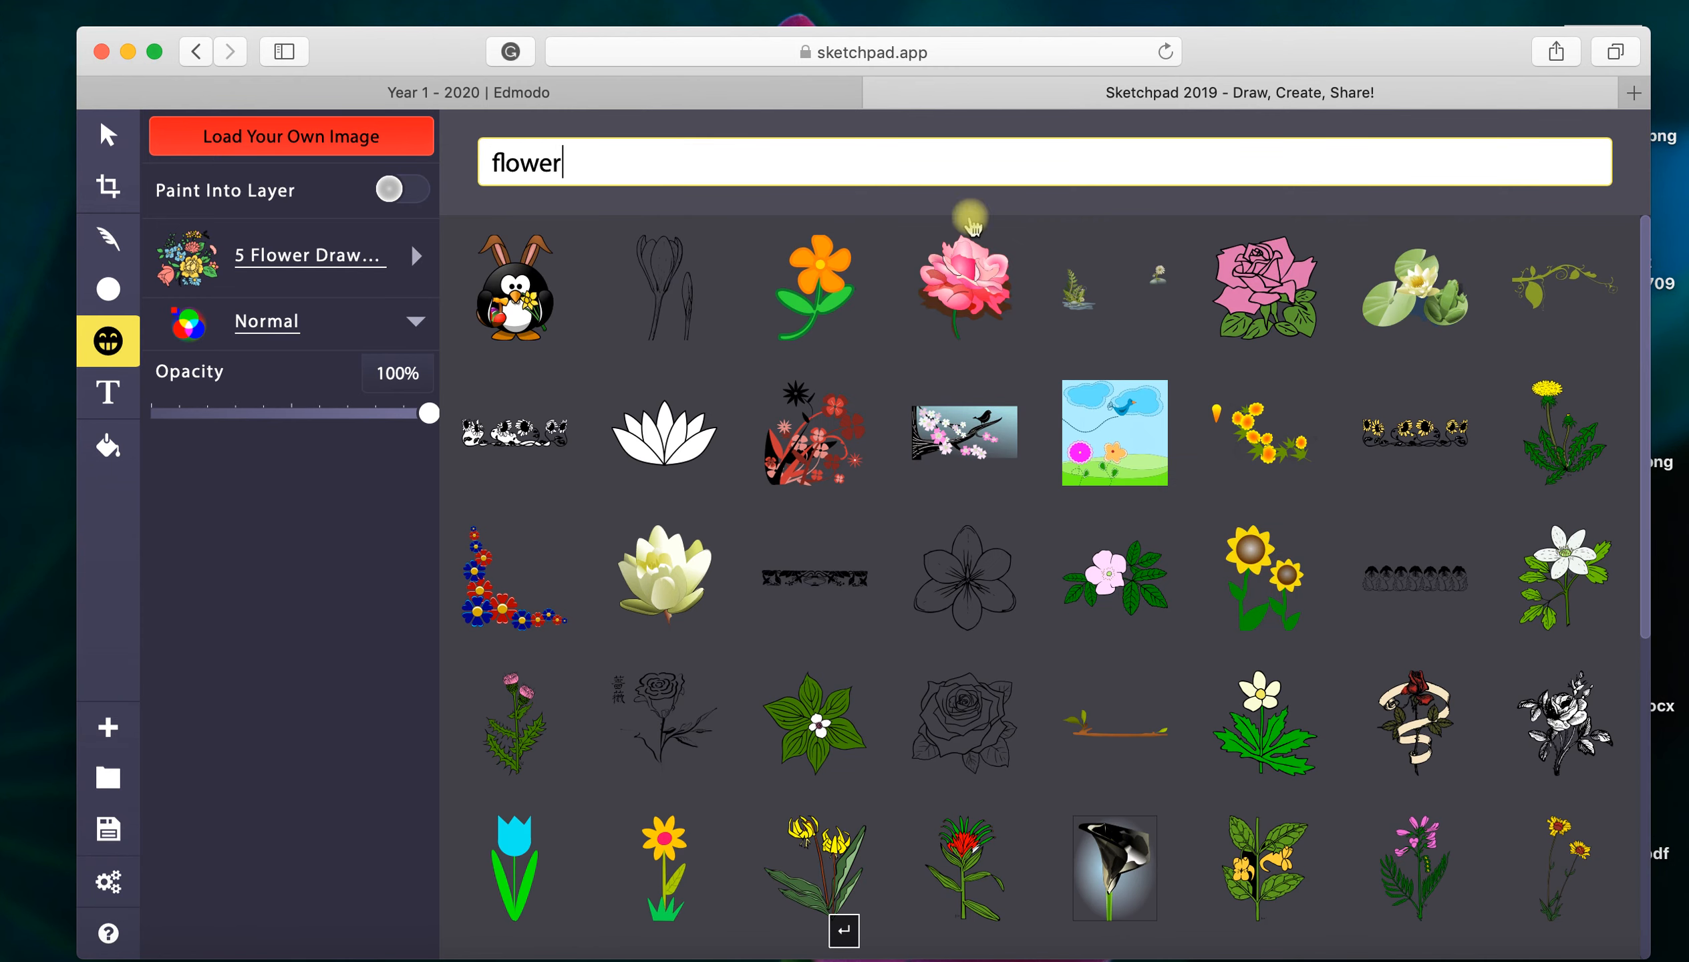
pyautogui.scroll(-10, 1238, 681)
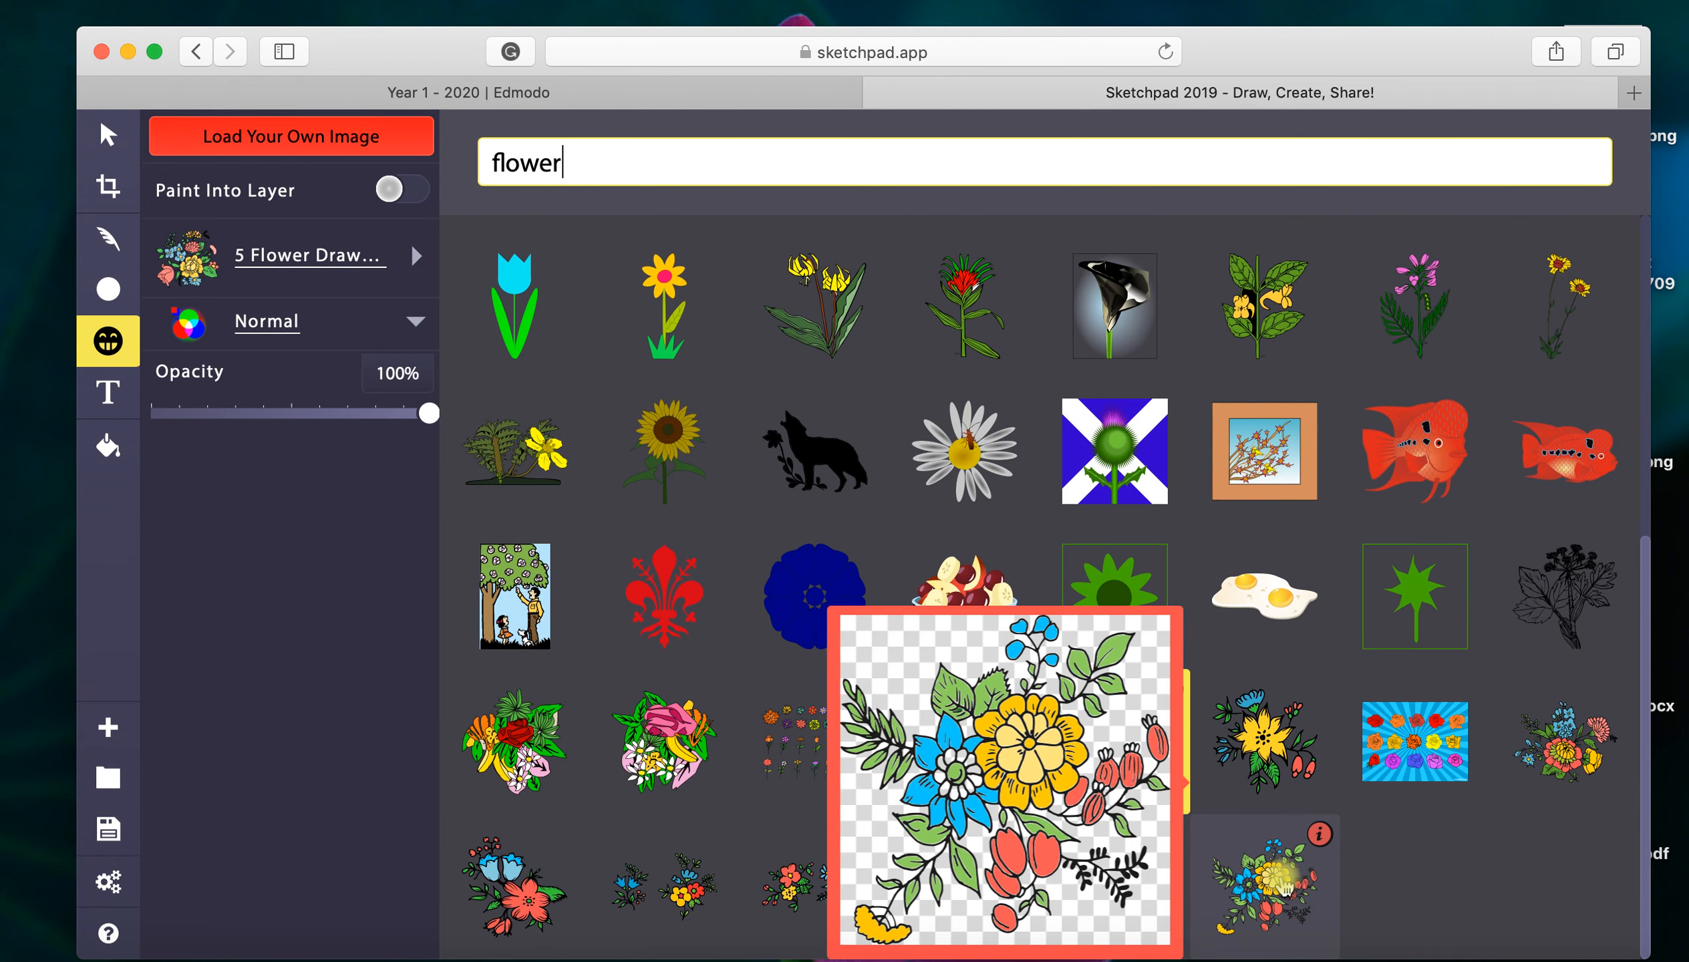
pyautogui.click(1284, 886)
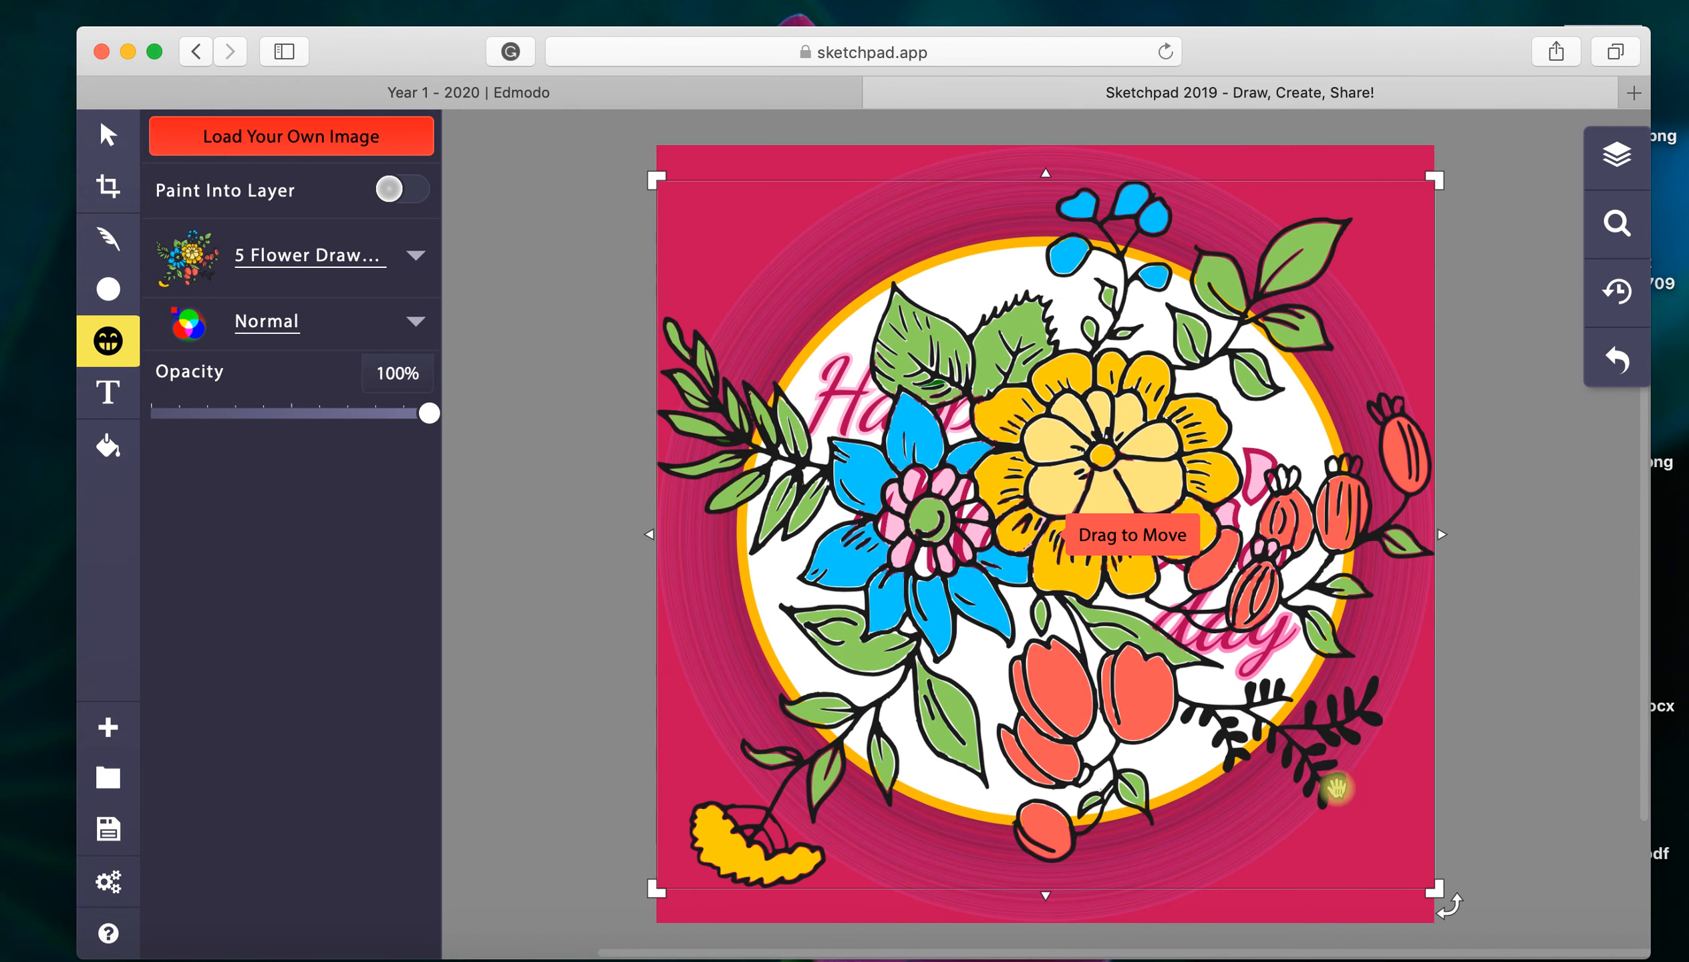
# Step: Shrink the blue and yellow bouquet to well under half size and place it above the word Happy on the circle's upper edge
pyautogui.moveTo(1274, 666); pyautogui.dragTo(997, 426)
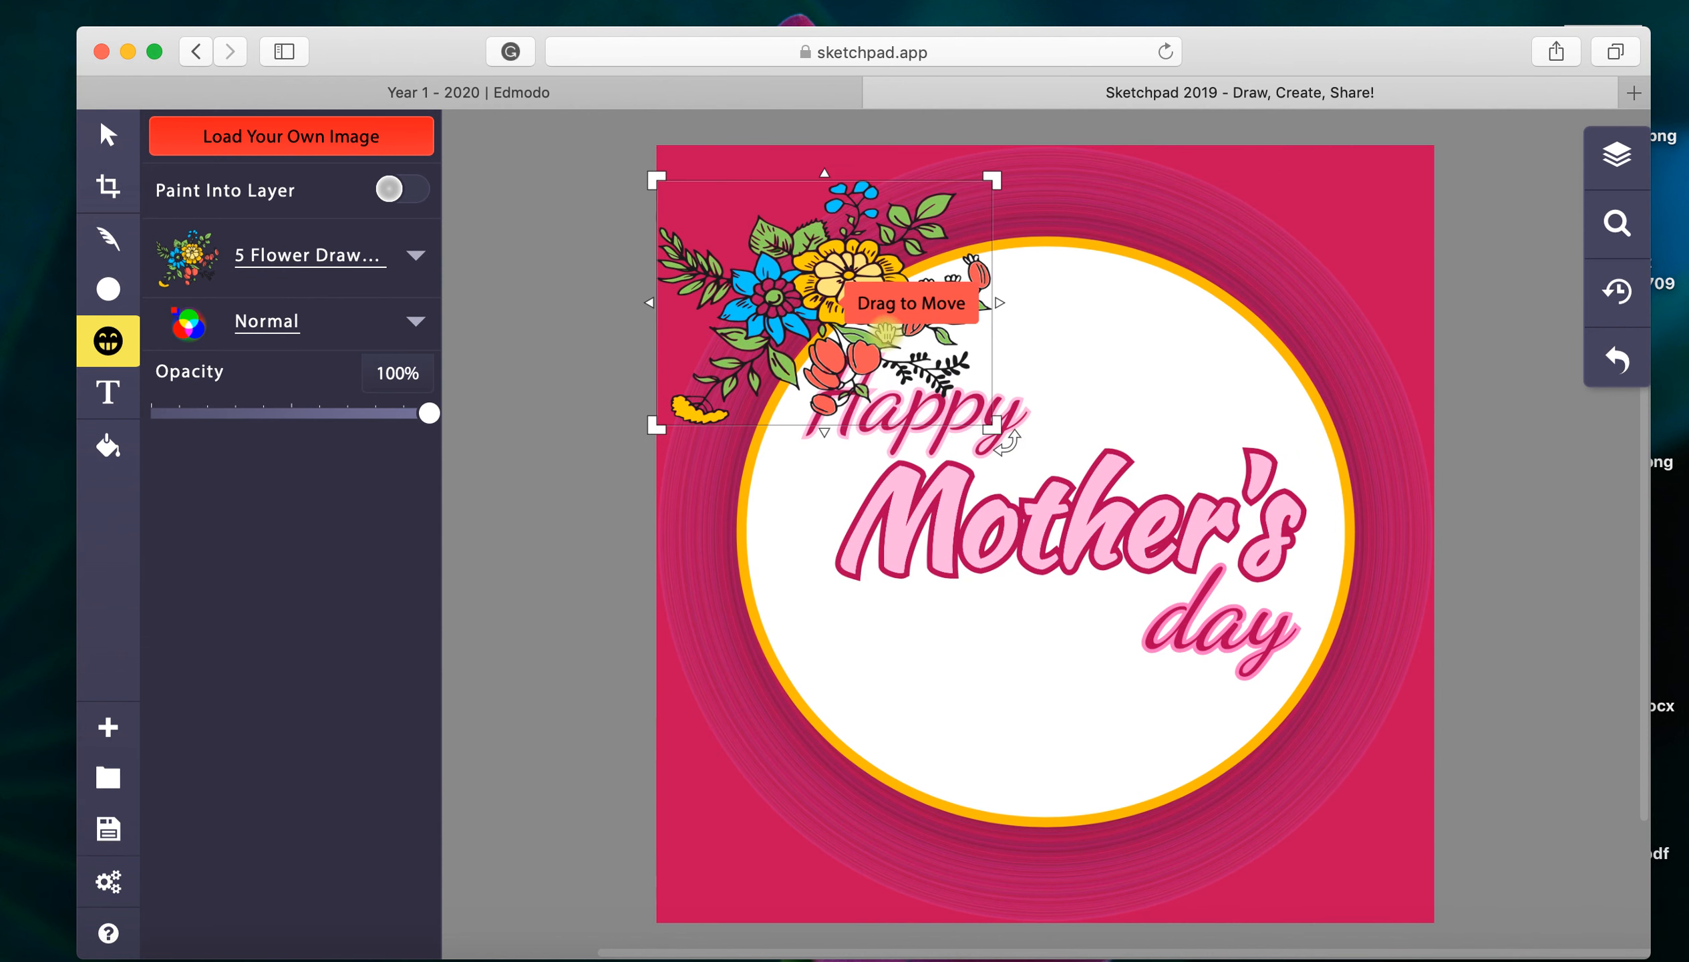
pyautogui.moveTo(888, 335); pyautogui.dragTo(1003, 286)
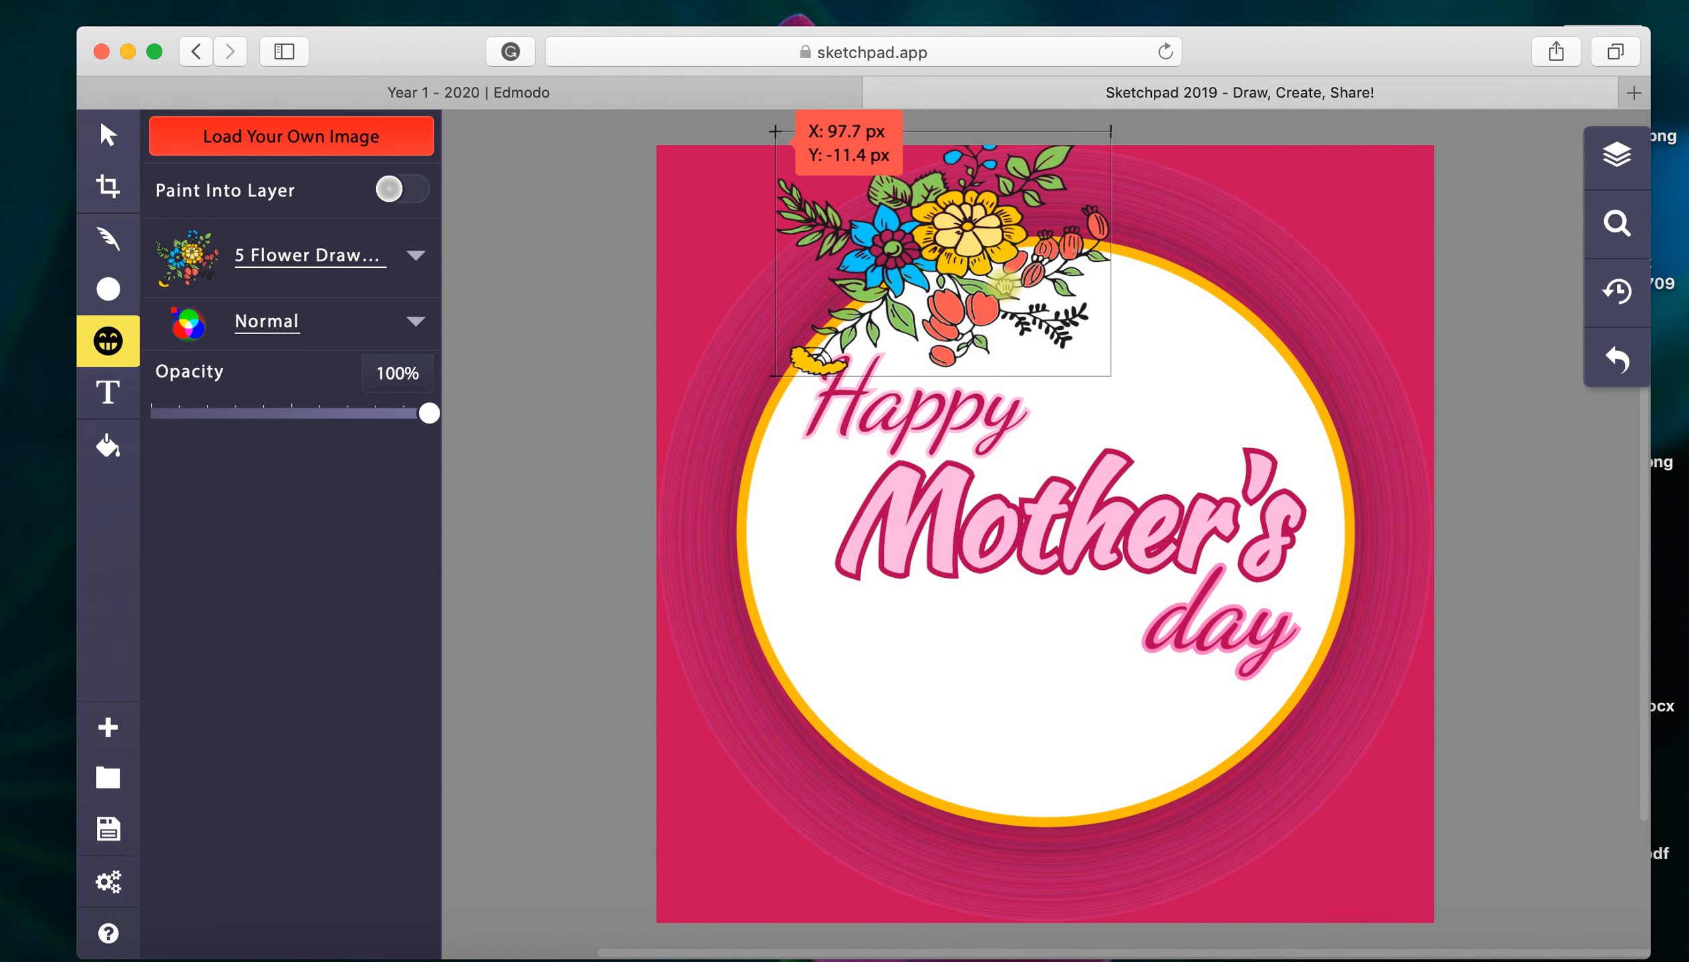
pyautogui.moveTo(1112, 376); pyautogui.dragTo(1074, 331)
pyautogui.moveTo(987, 259); pyautogui.dragTo(1051, 273)
pyautogui.press('Return')
pyautogui.scroll(1, 1047, 284)
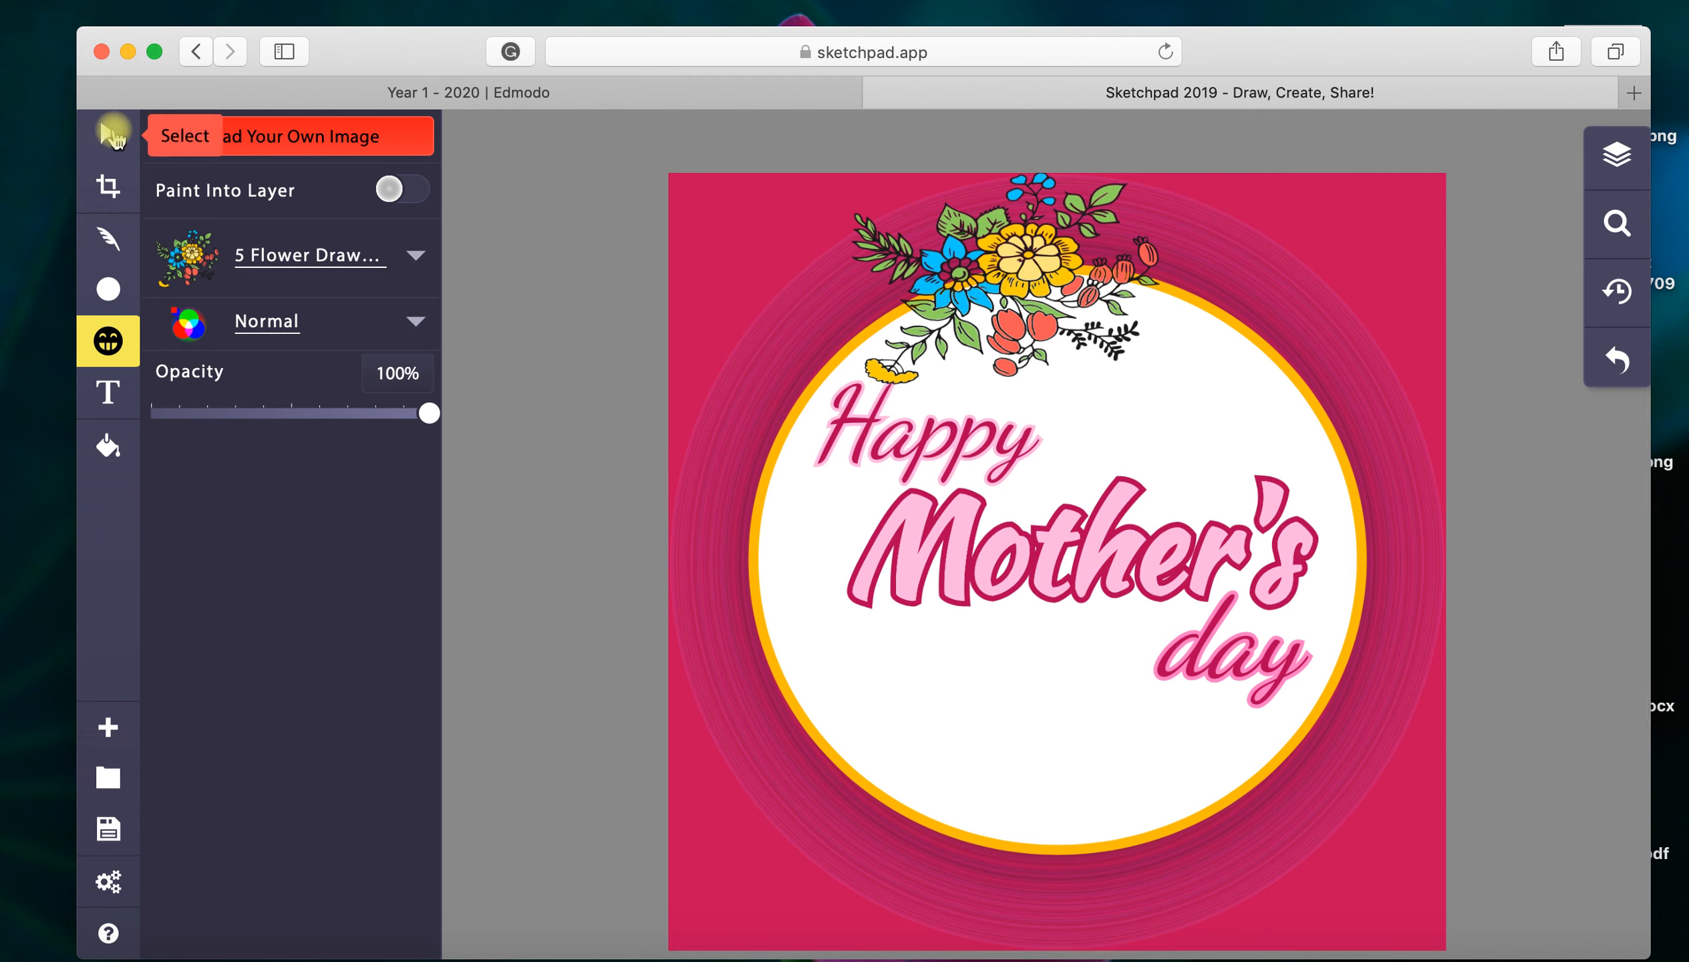
# Step: Select the placed bouquet, make it slightly smaller and nudge it down on the circle's amber edge
pyautogui.click(108, 138)
pyautogui.click(993, 274)
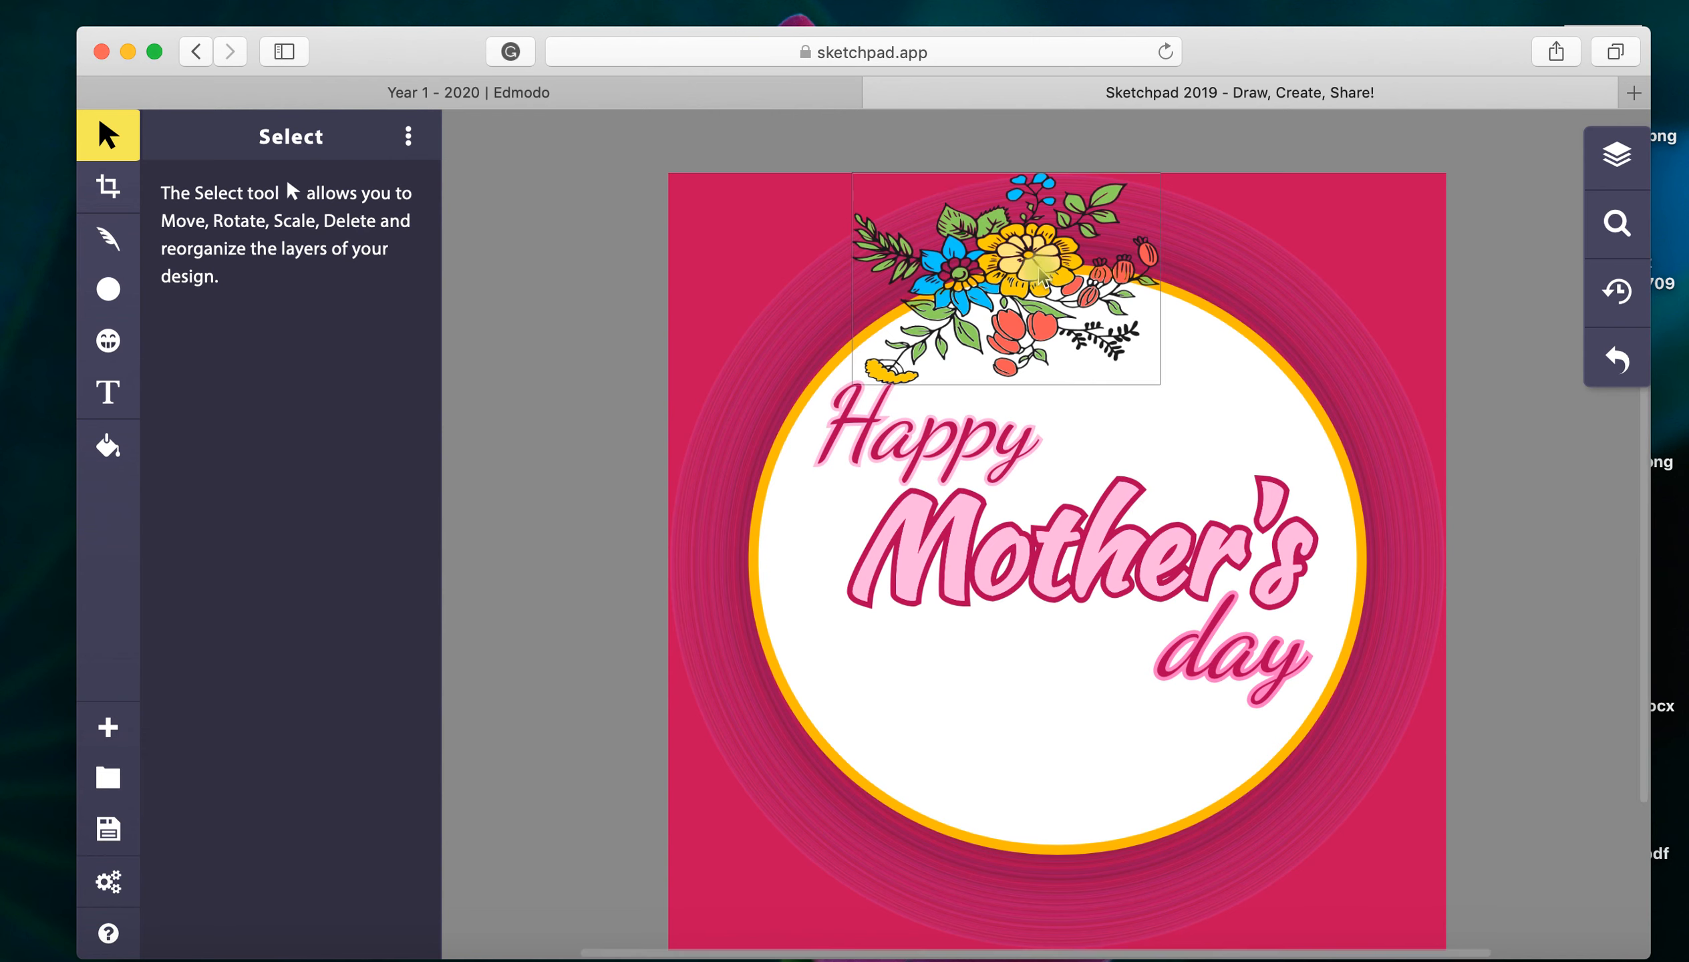
pyautogui.moveTo(1160, 385); pyautogui.dragTo(1143, 359)
pyautogui.moveTo(1002, 300); pyautogui.dragTo(1004, 326)
# Step: Collapse the Select tool's options and deselect the bouquet
pyautogui.rightClick(974, 303)
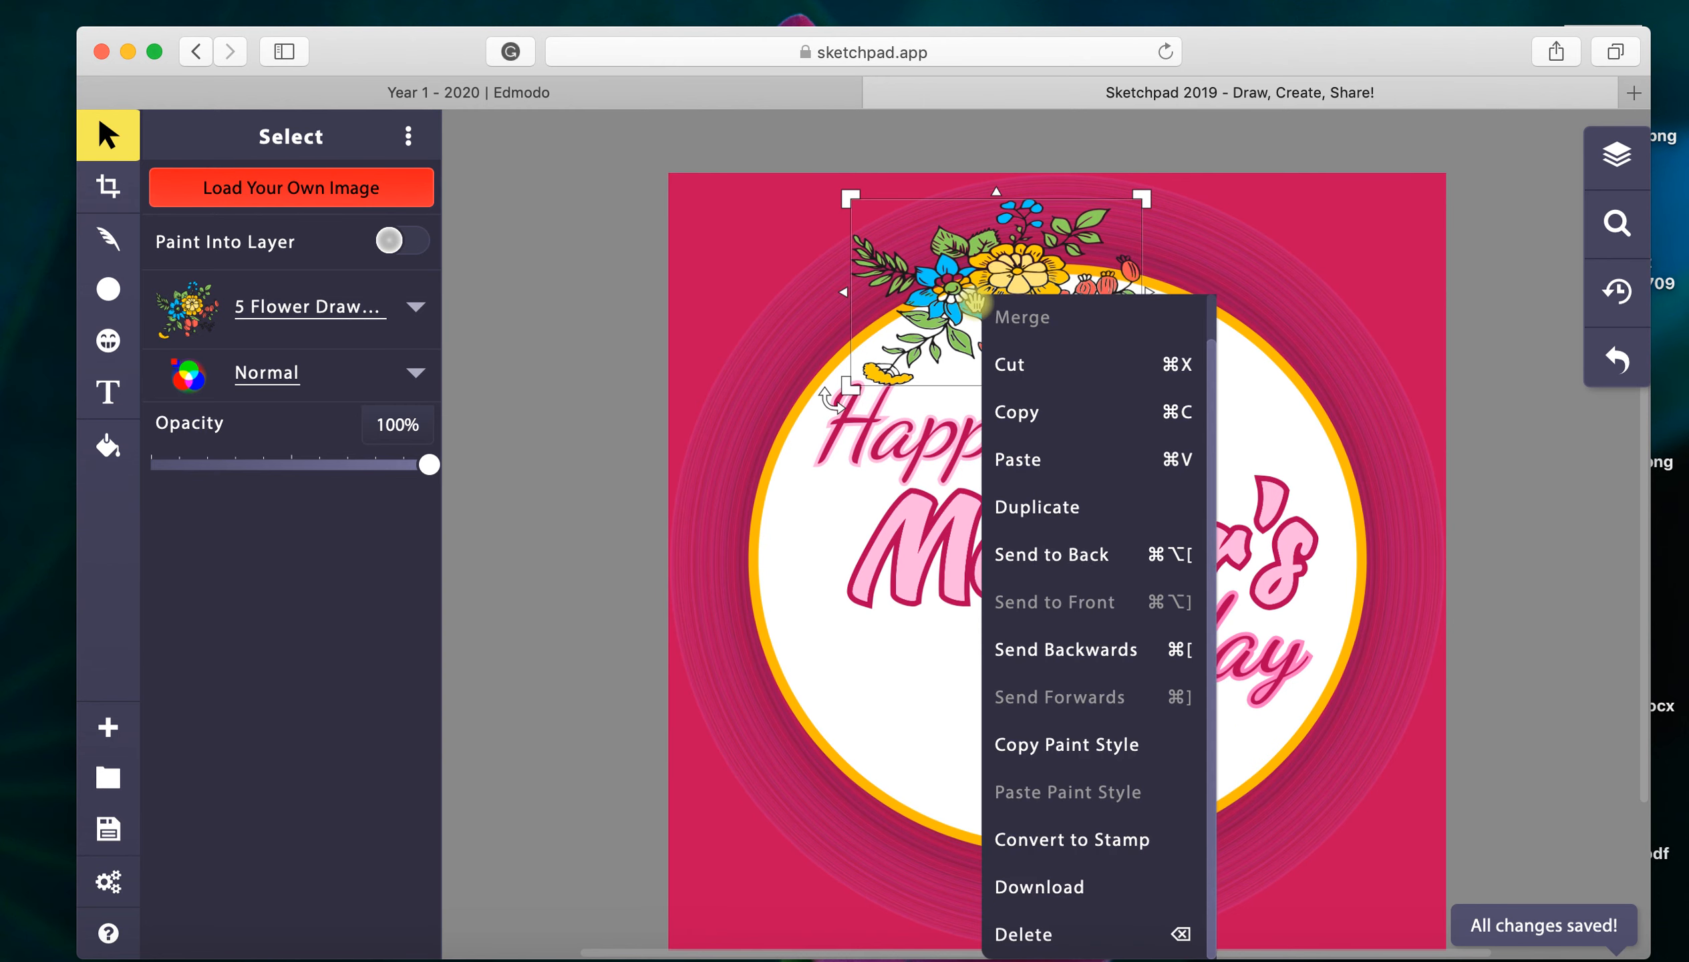
pyautogui.click(103, 134)
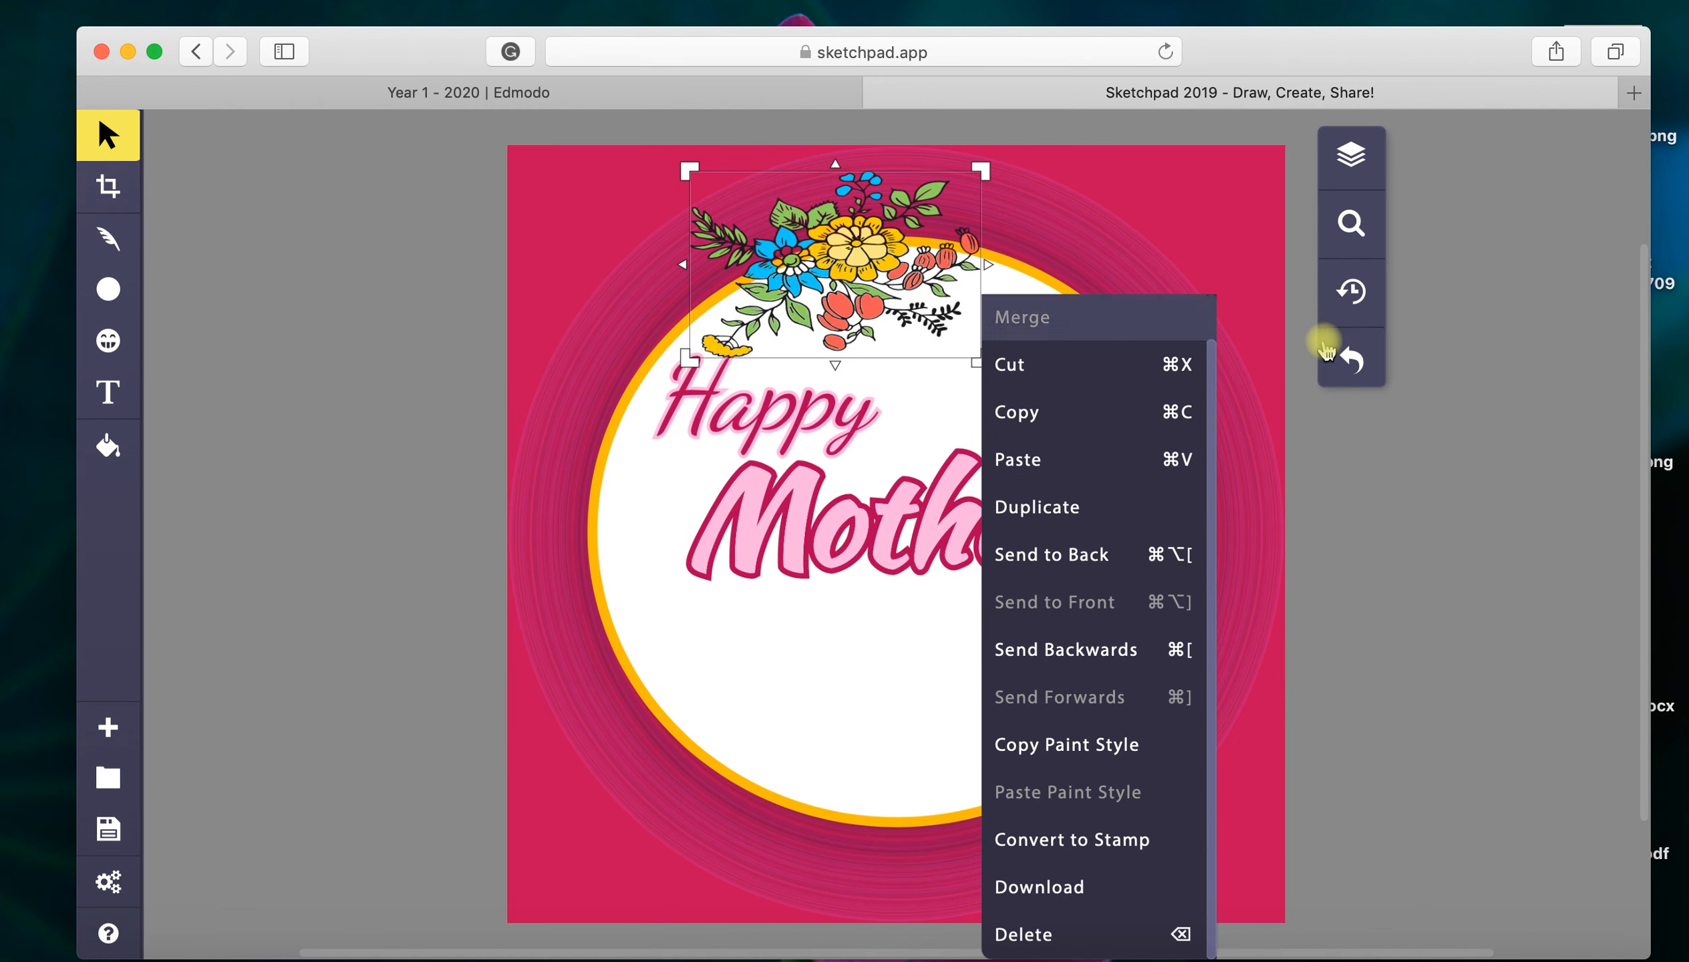
pyautogui.click(1456, 443)
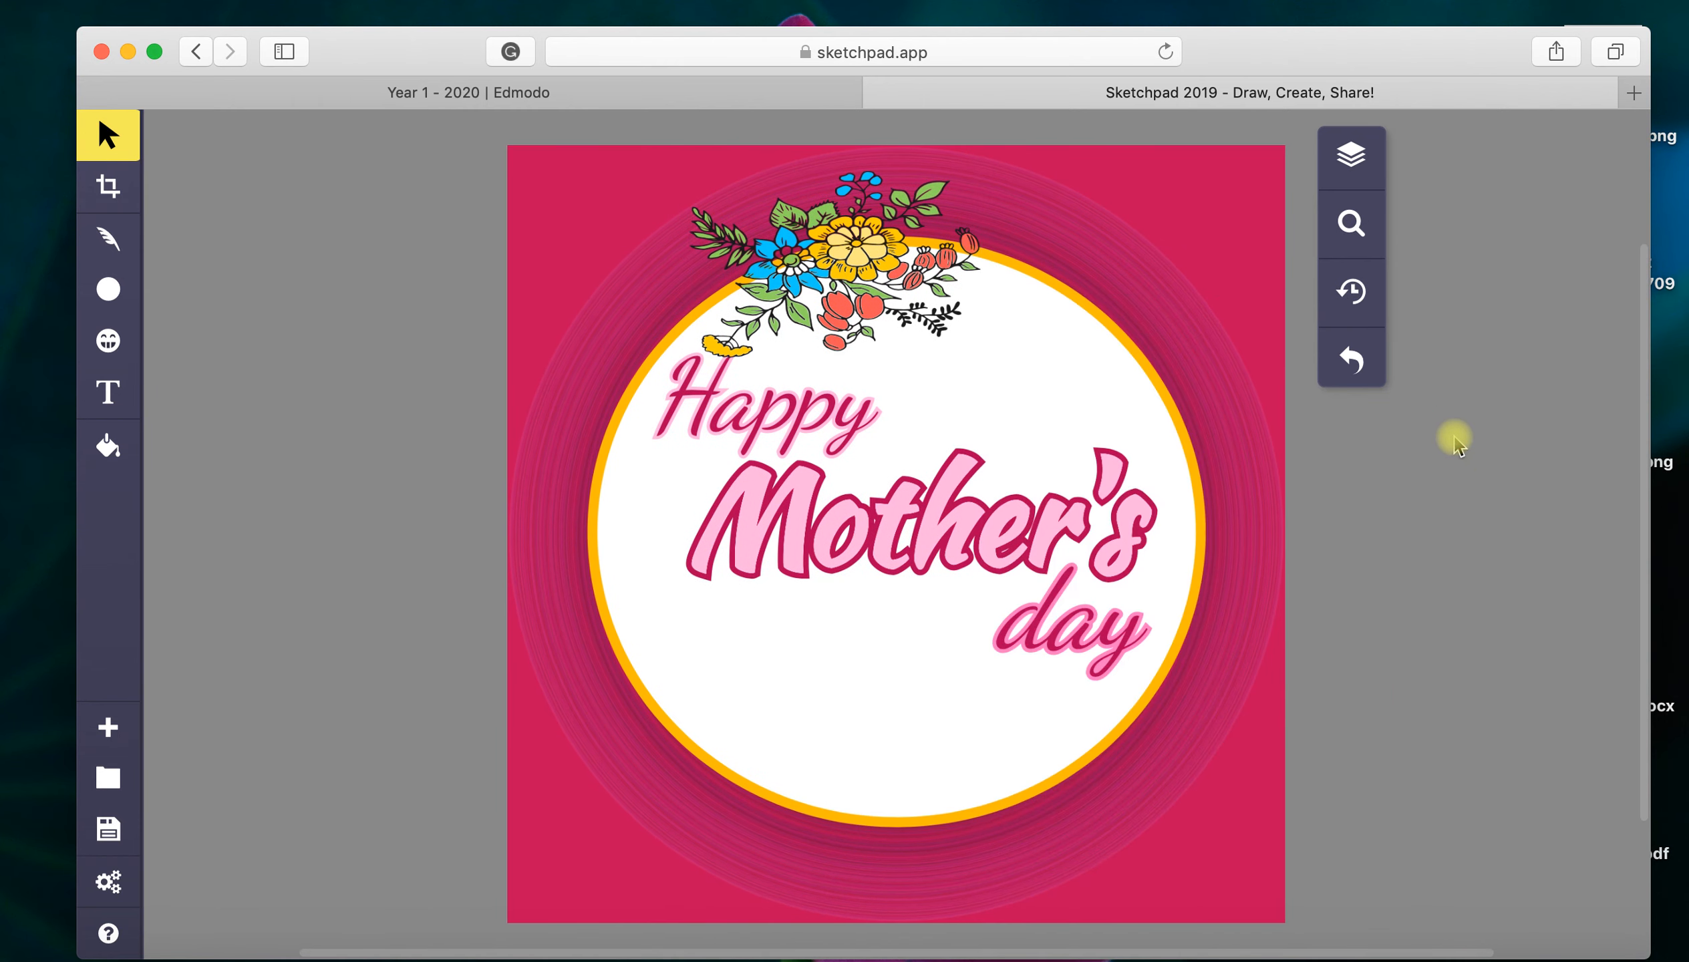
# Step: Duplicate the bouquet, place the copy on the circle's lower-right edge below the word day, and enlarge it slightly
pyautogui.rightClick(894, 257)
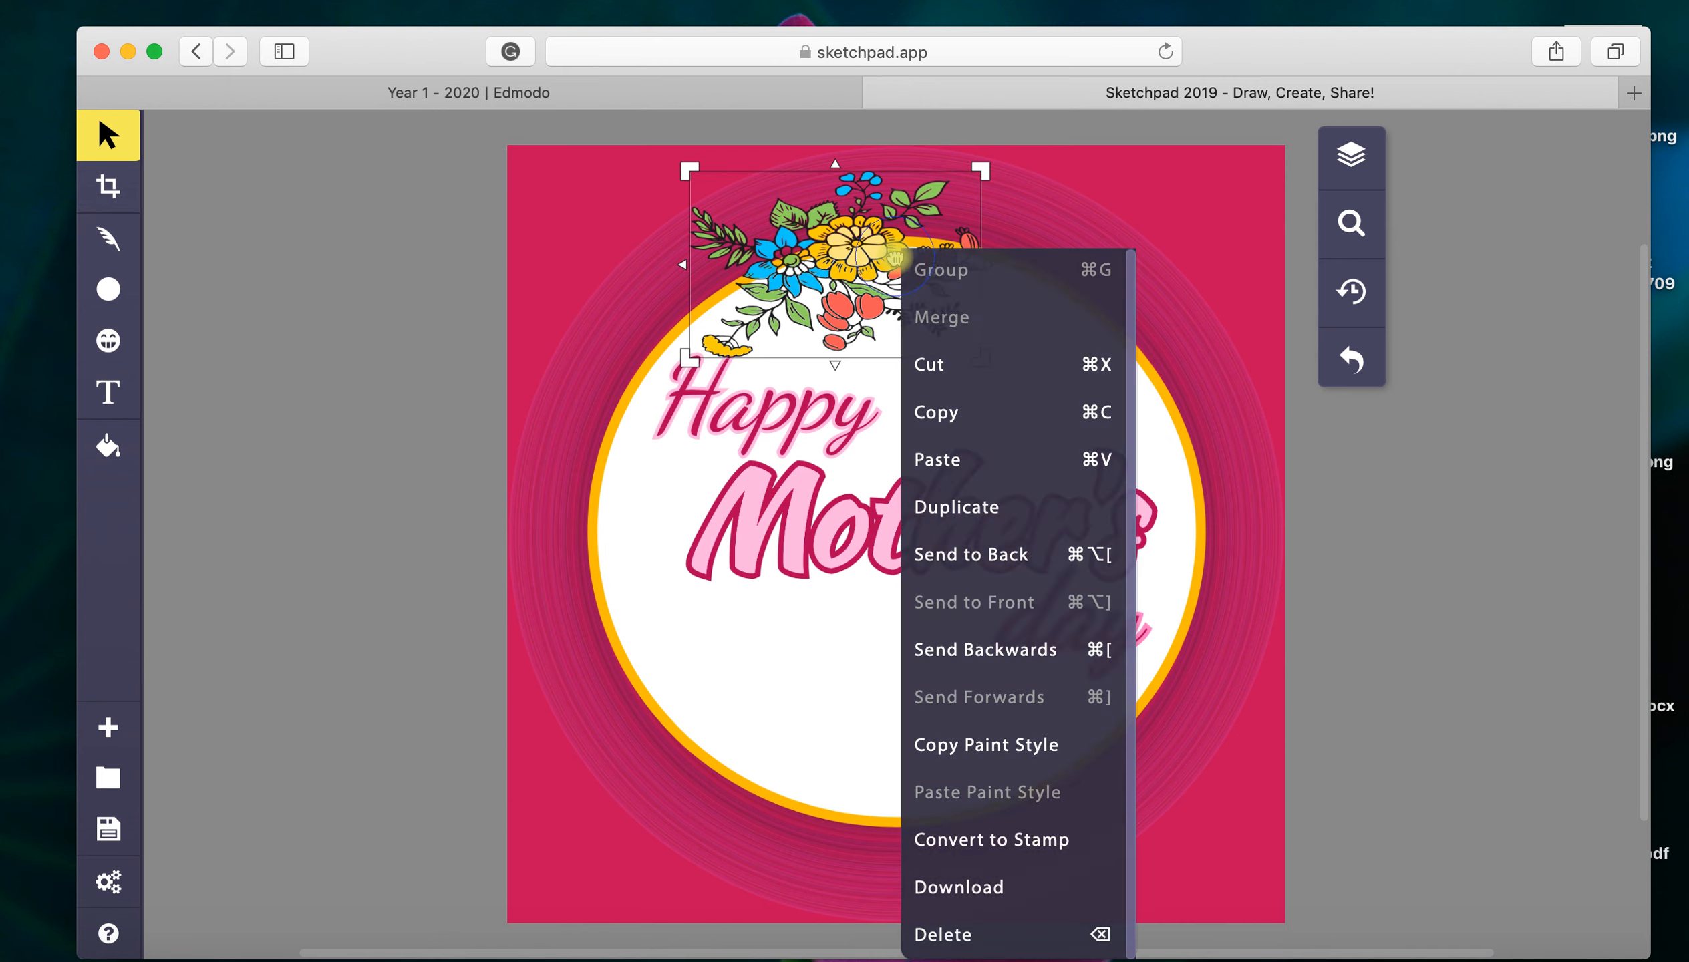
pyautogui.click(1030, 511)
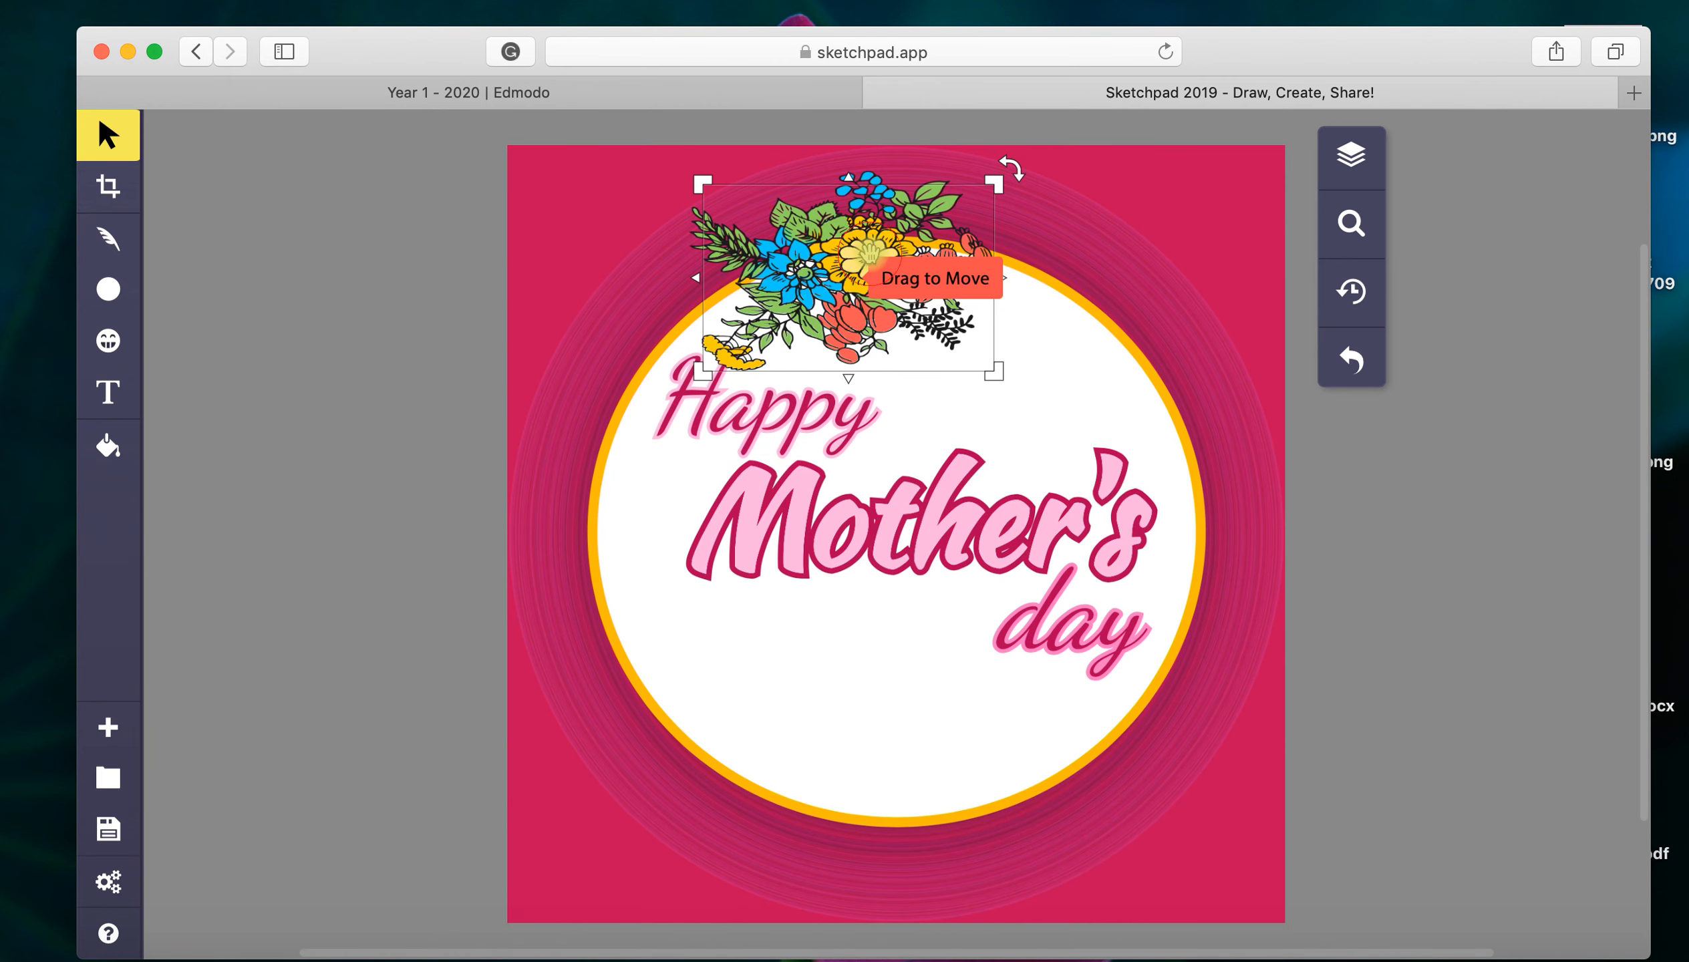
pyautogui.moveTo(869, 253); pyautogui.dragTo(994, 765)
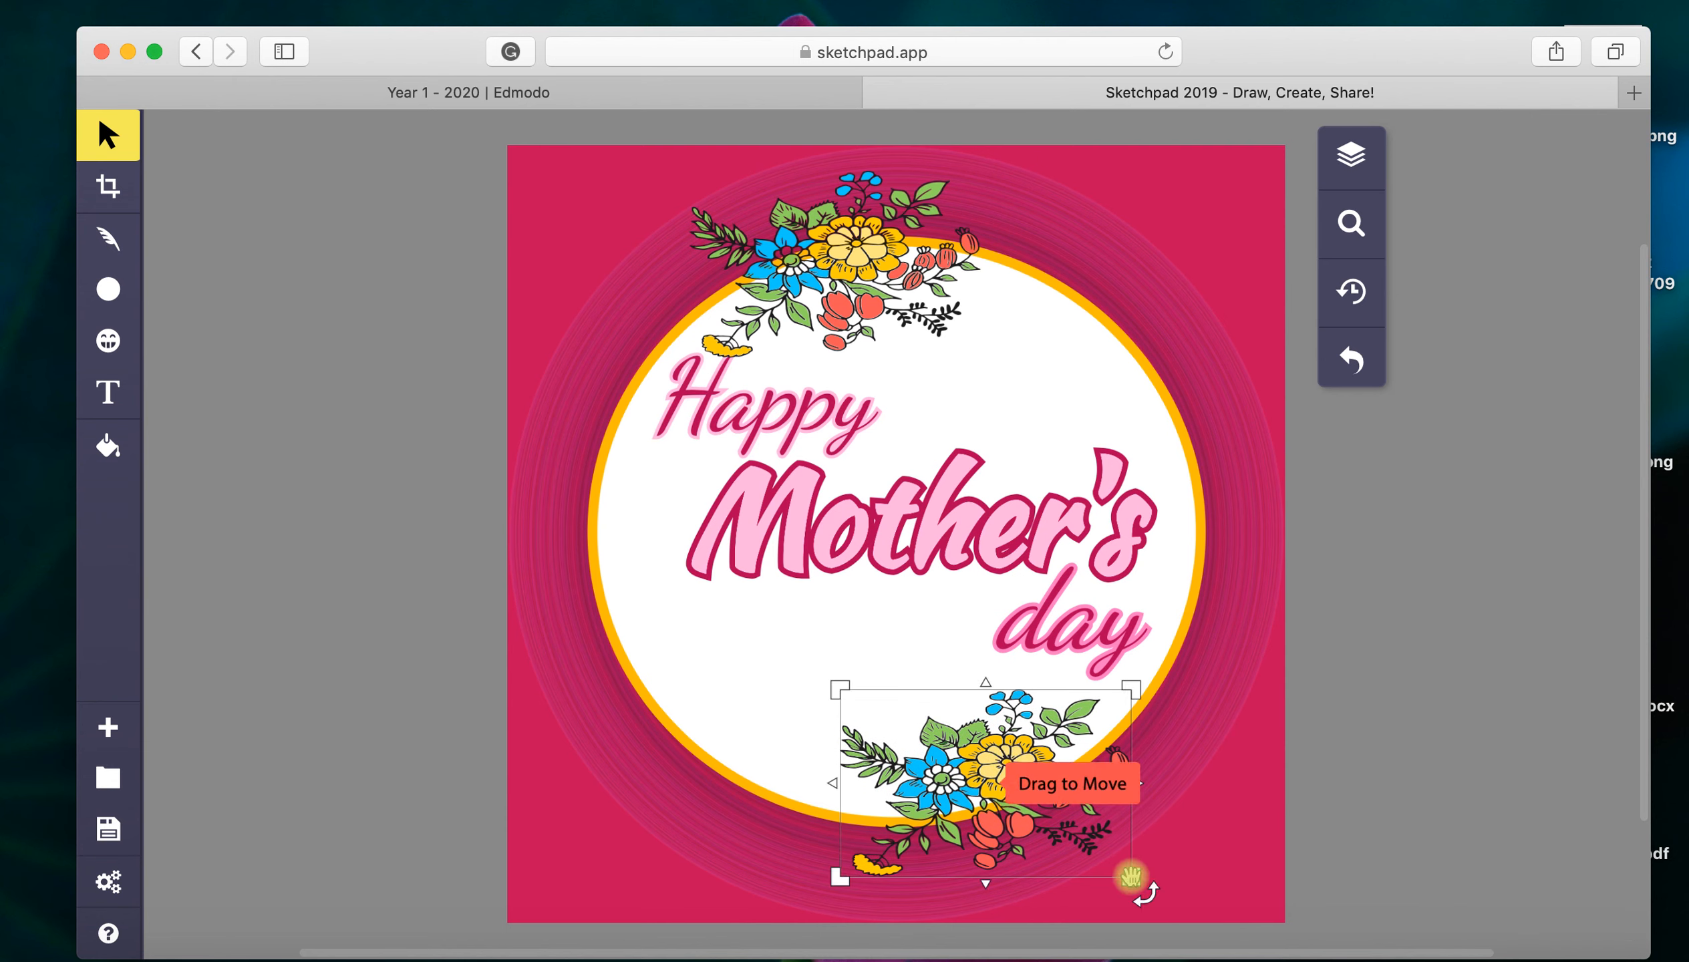
pyautogui.moveTo(1131, 876); pyautogui.dragTo(1201, 924)
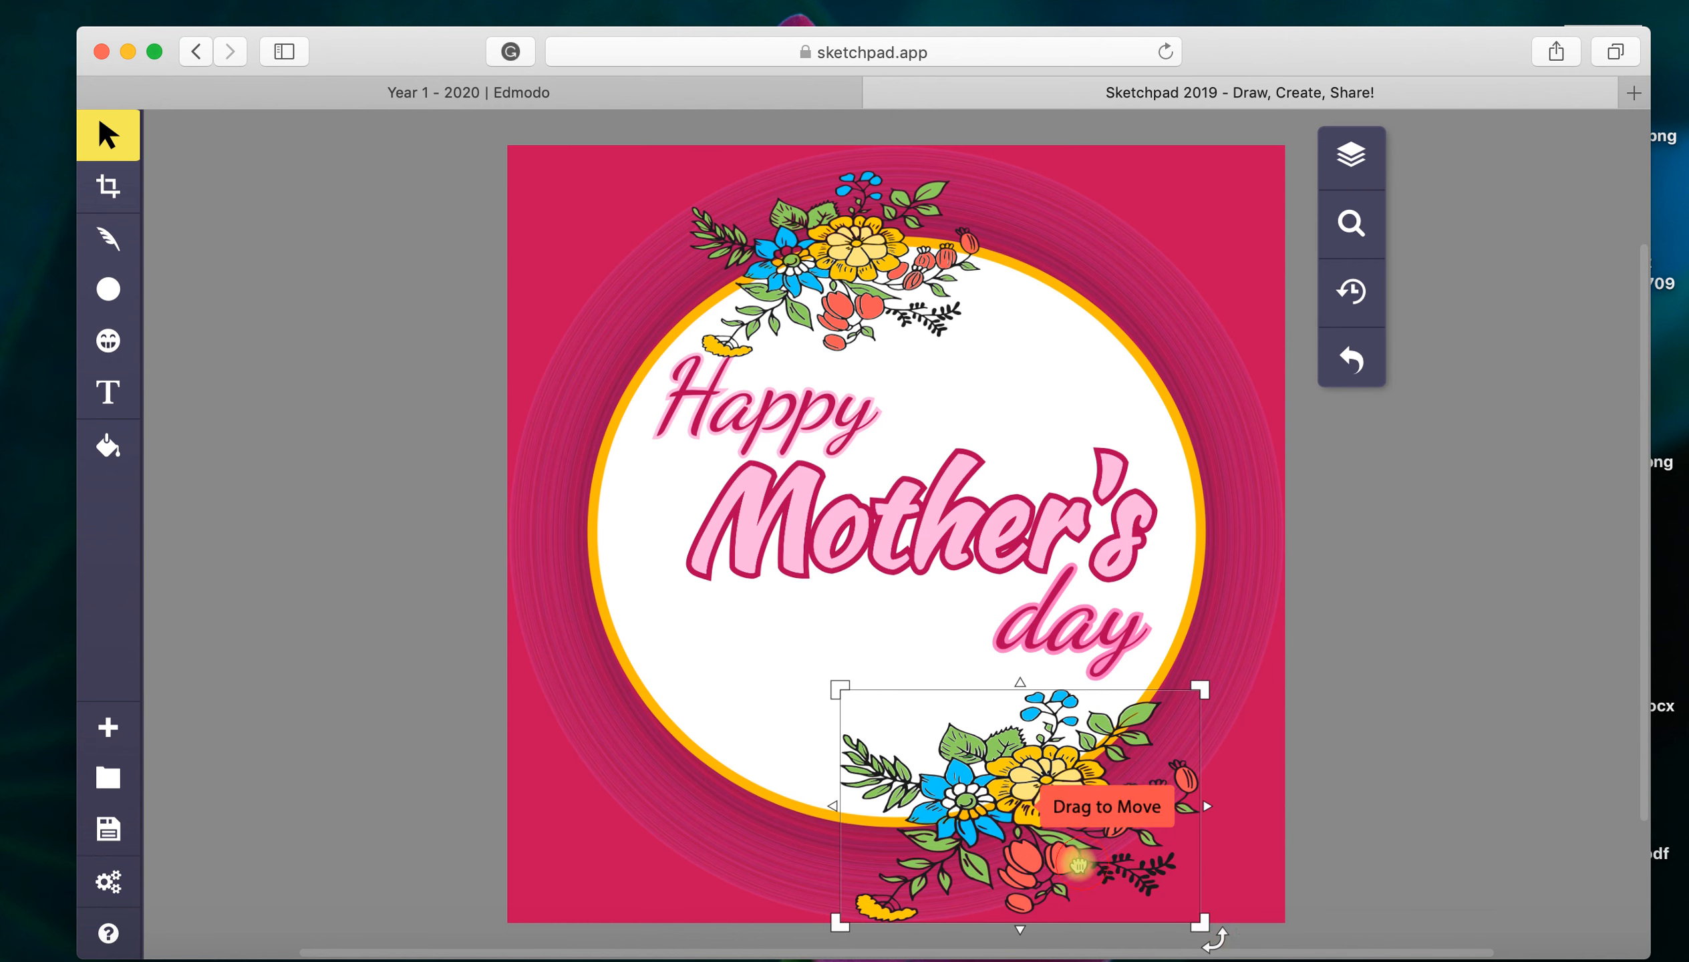
pyautogui.moveTo(1079, 866); pyautogui.dragTo(1045, 852)
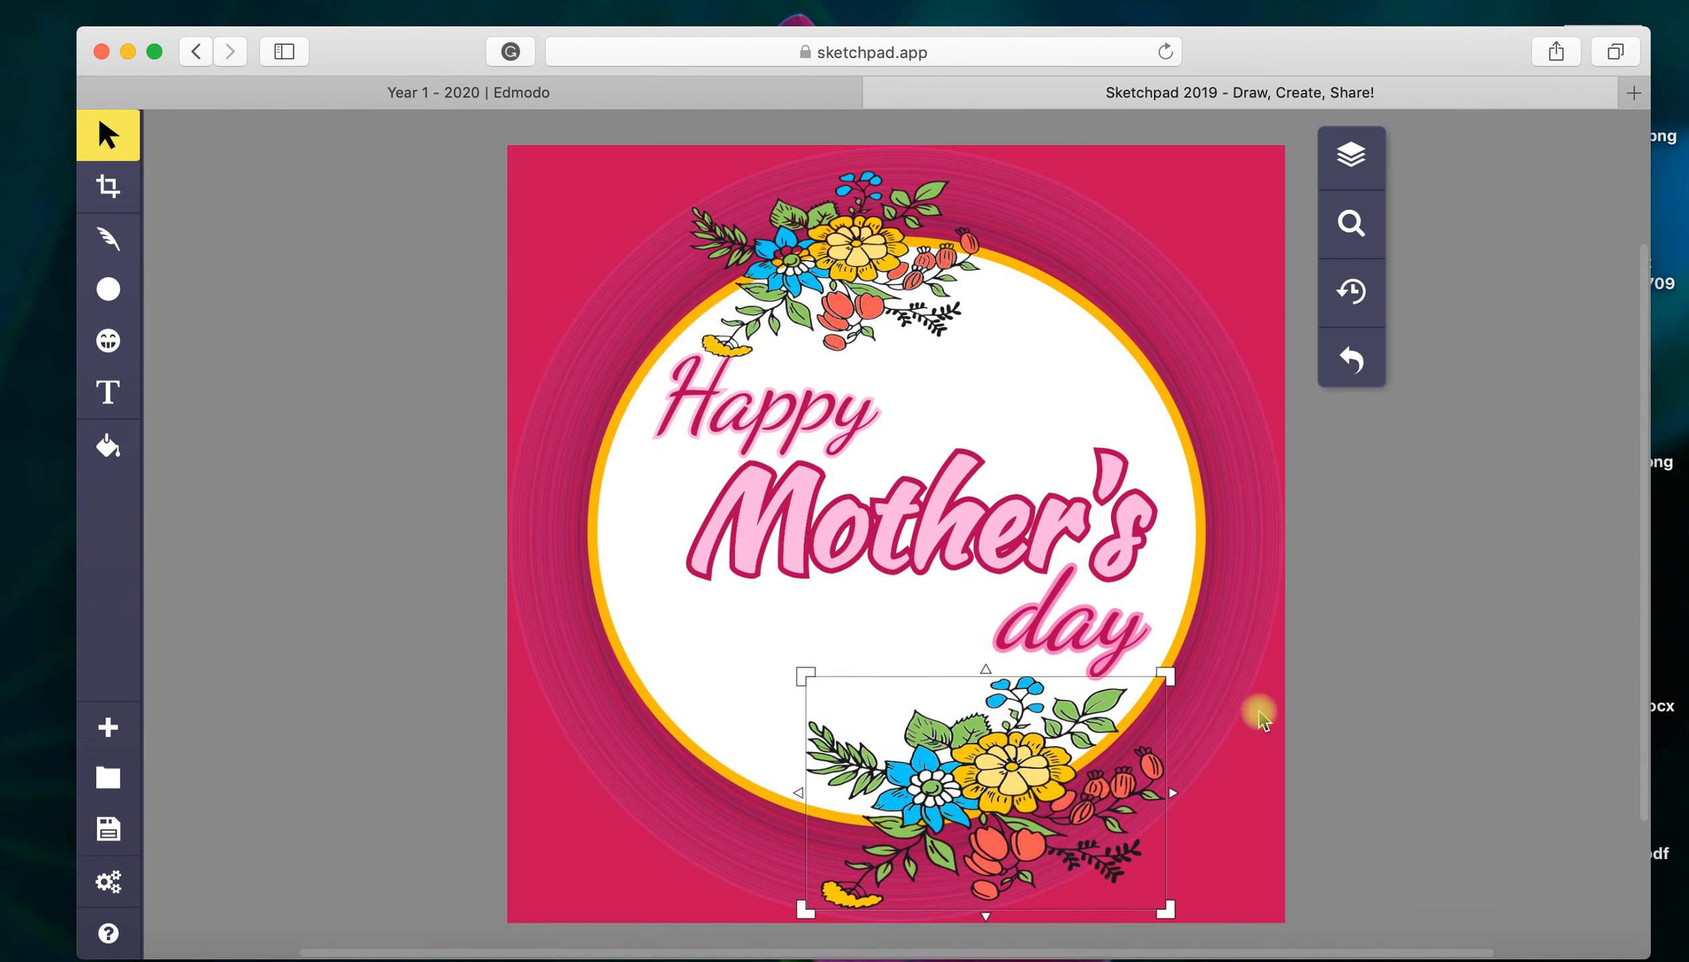
# Step: Shift the upper bouquet slightly left and down along the circle's amber edge, and deselect it
pyautogui.moveTo(834, 254); pyautogui.dragTo(809, 263)
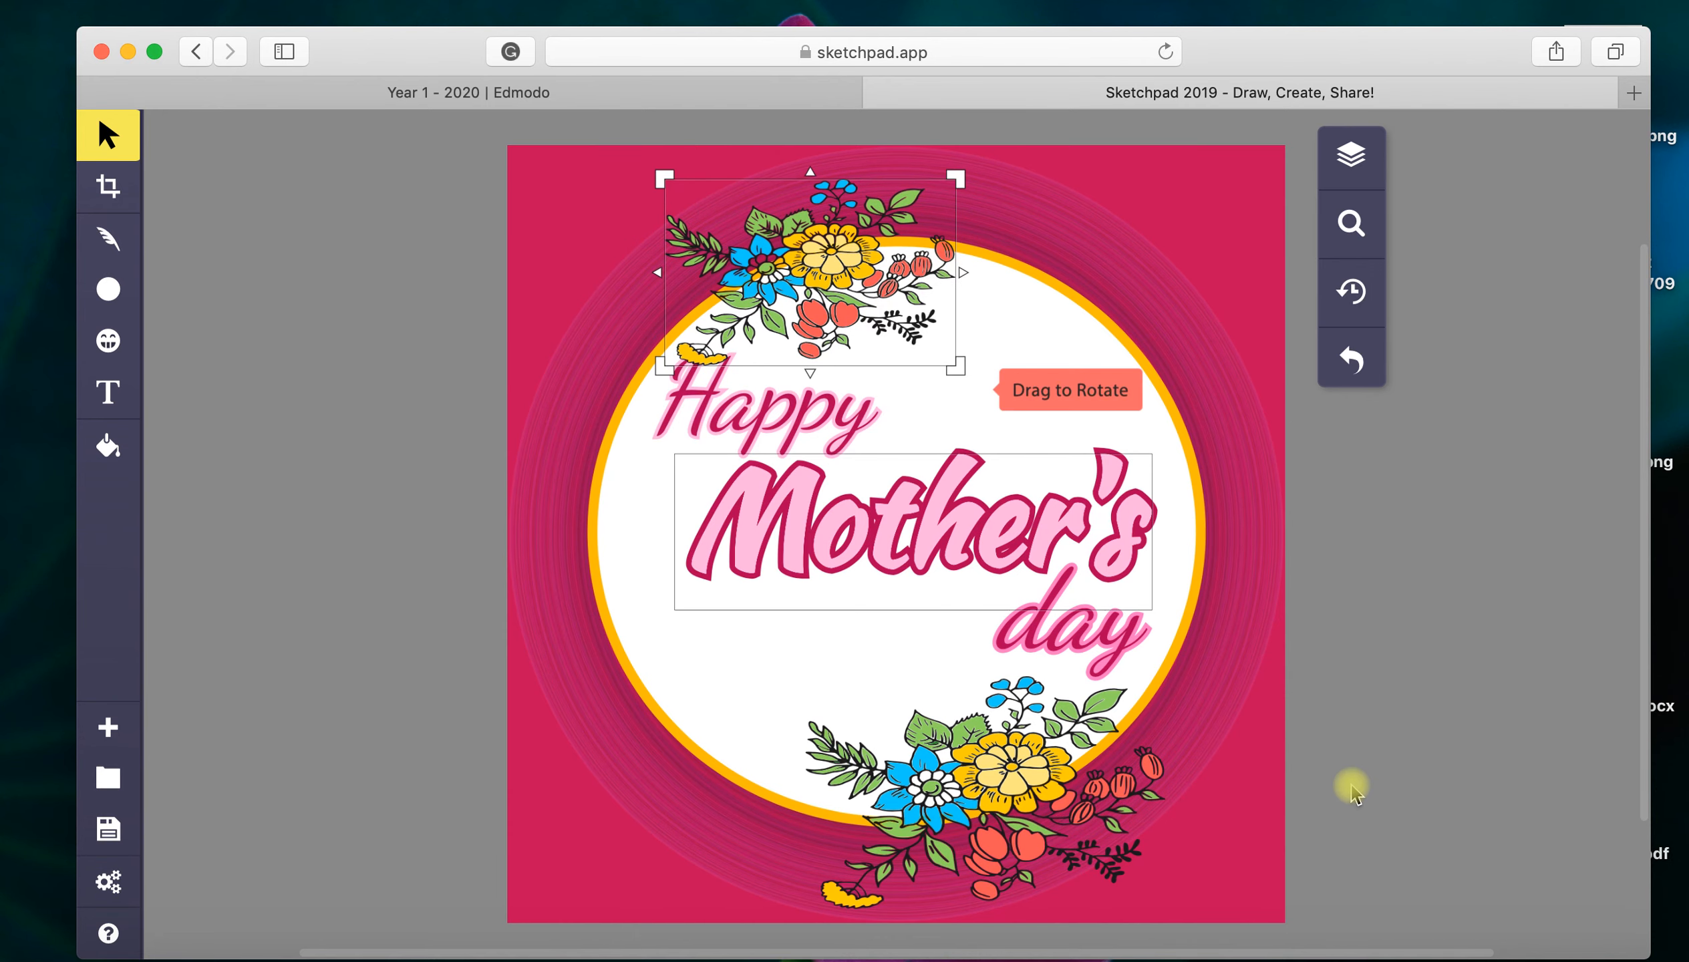
pyautogui.scroll(3, 1347, 787)
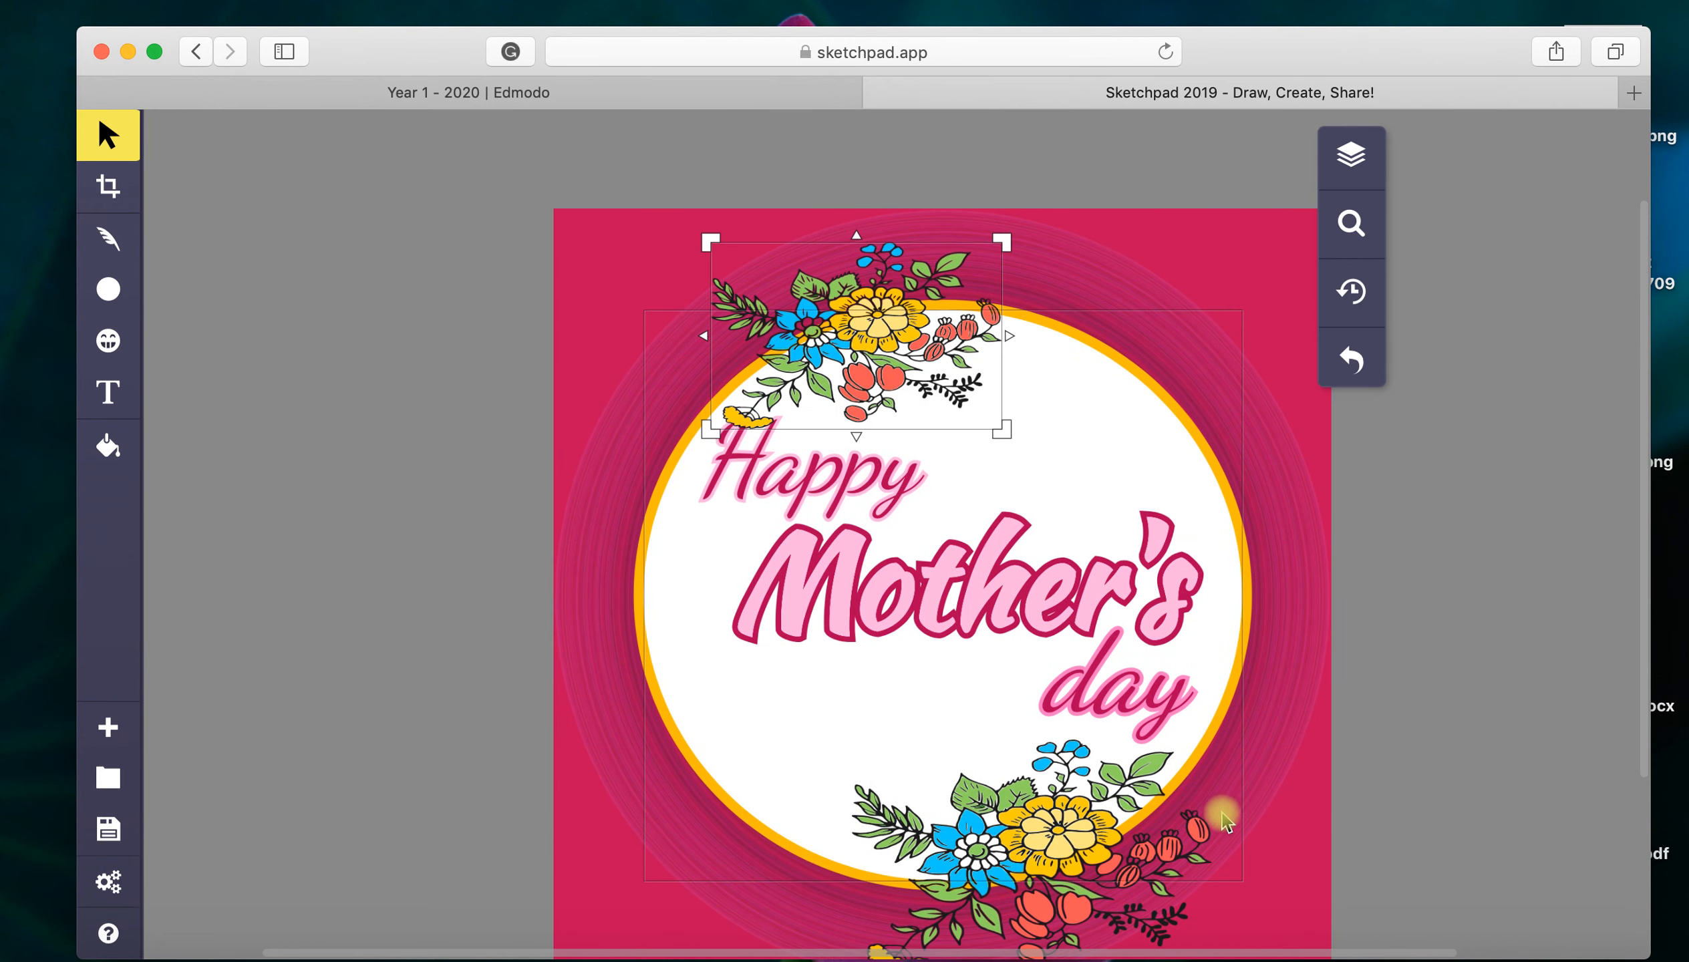
pyautogui.scroll(-3, 1180, 804)
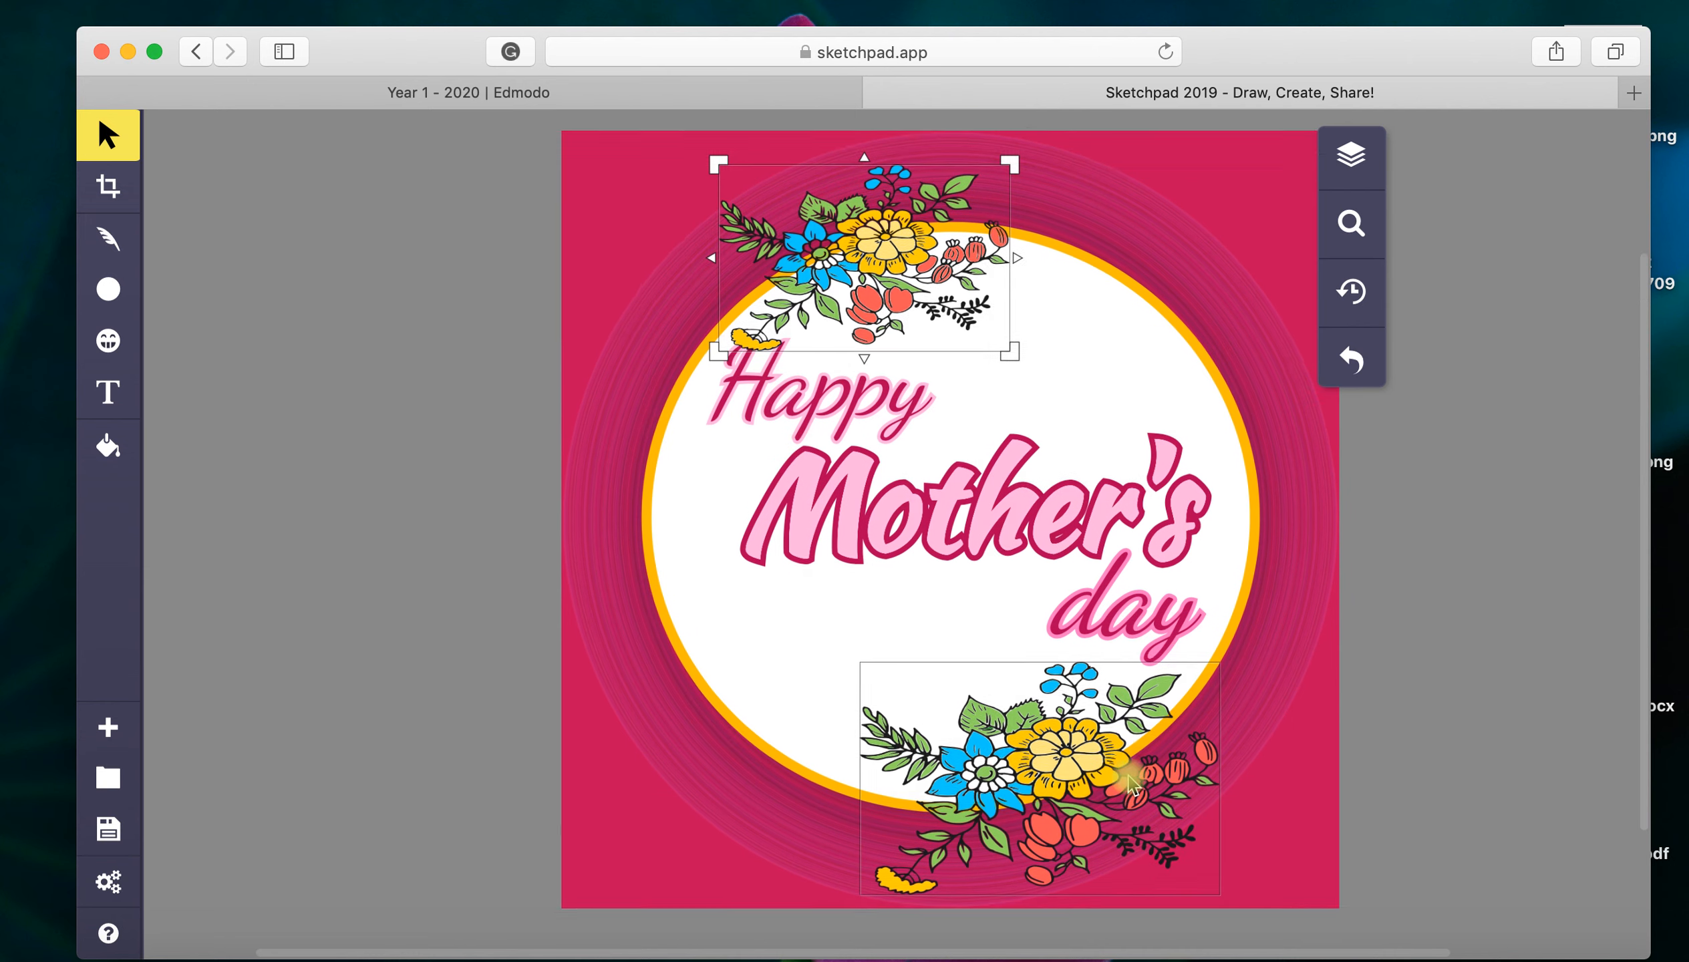
pyautogui.scroll(2, 1132, 784)
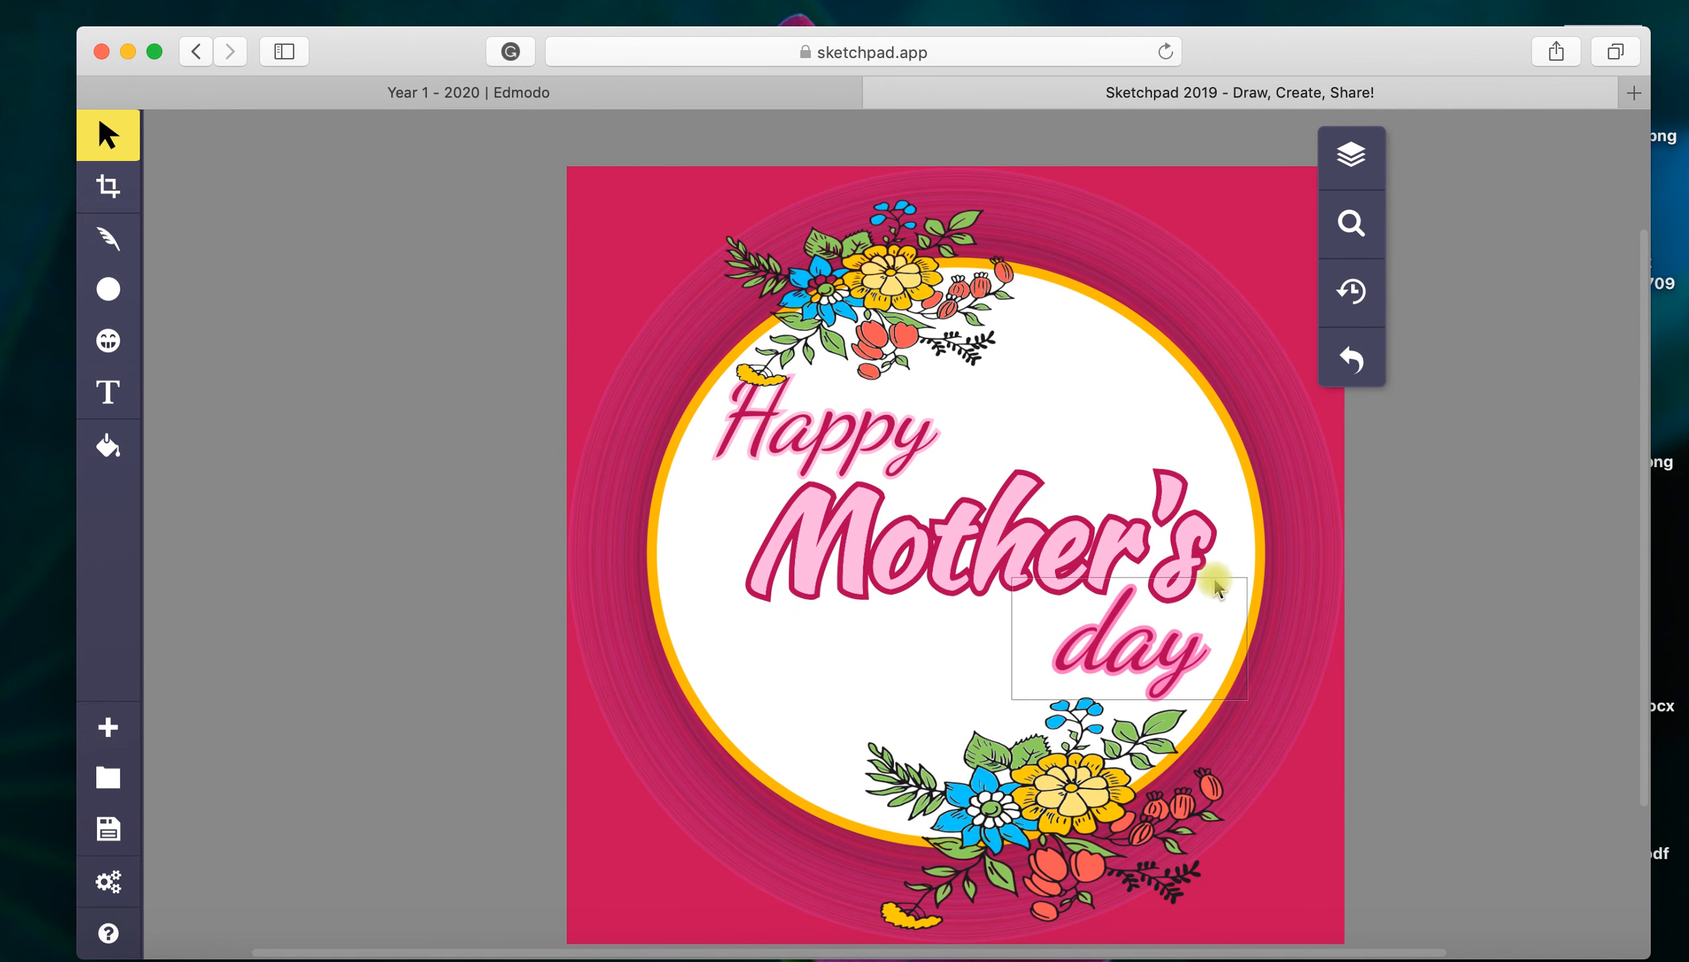
# Step: Check the pink blossoms on the Edmodo sample card, and choose the Burst shape in Sketchpad for drawing them
pyautogui.click(460, 91)
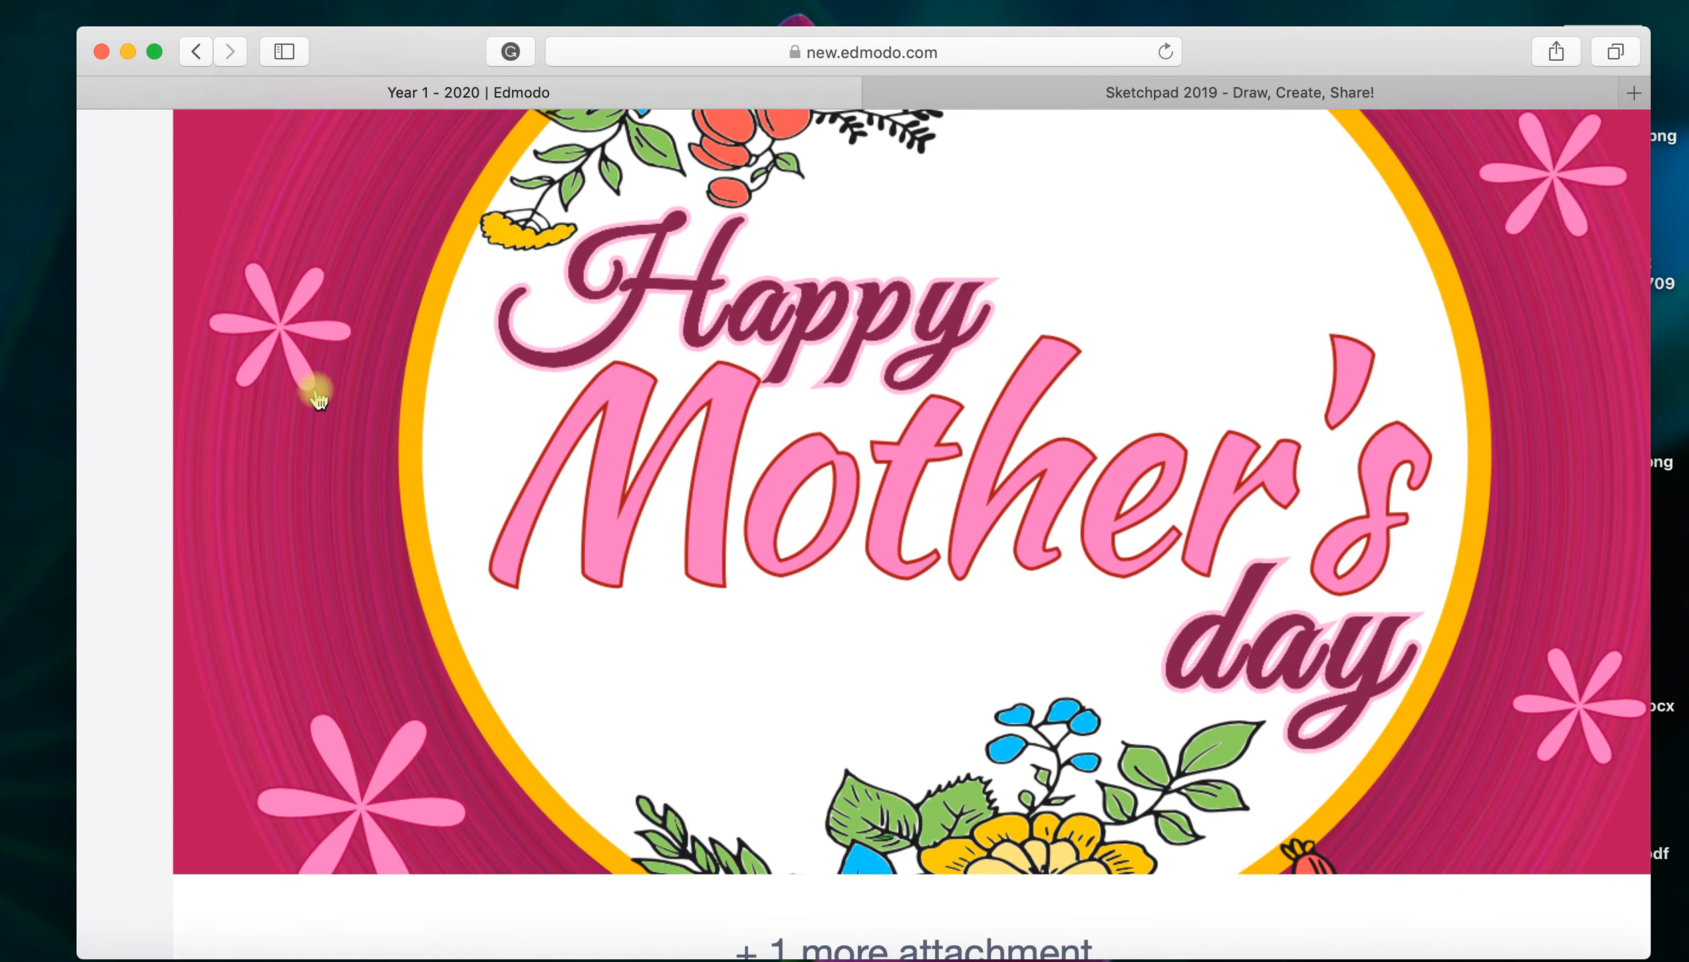
pyautogui.click(1037, 110)
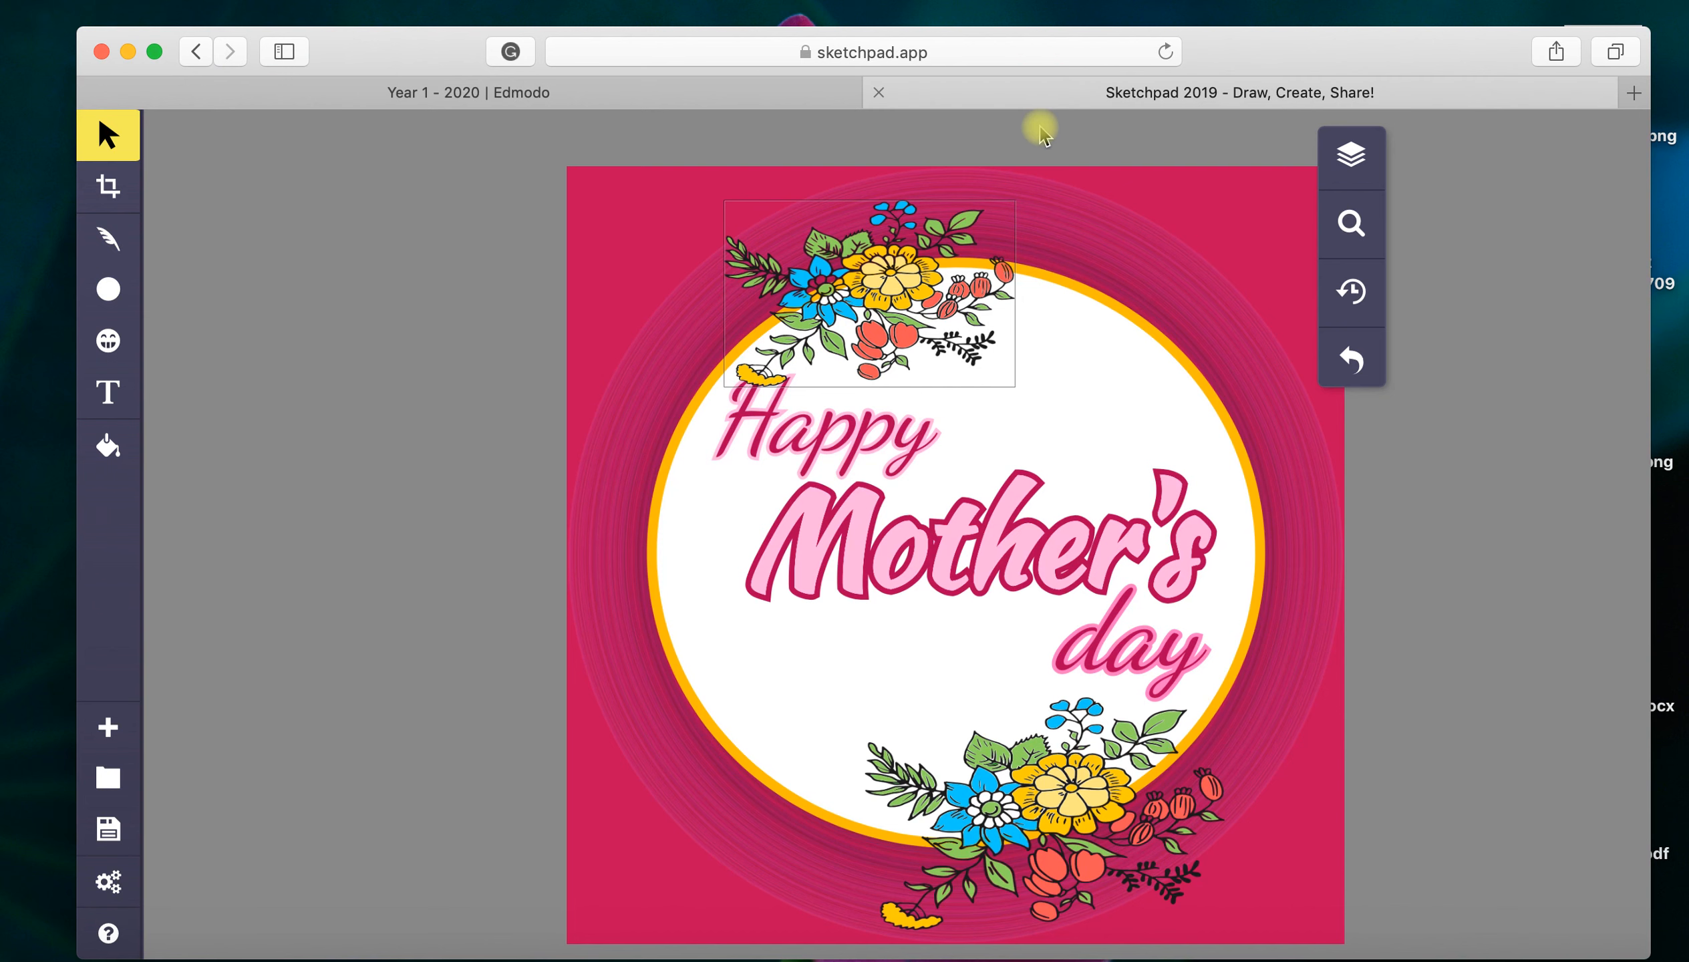
pyautogui.click(108, 293)
pyautogui.click(408, 202)
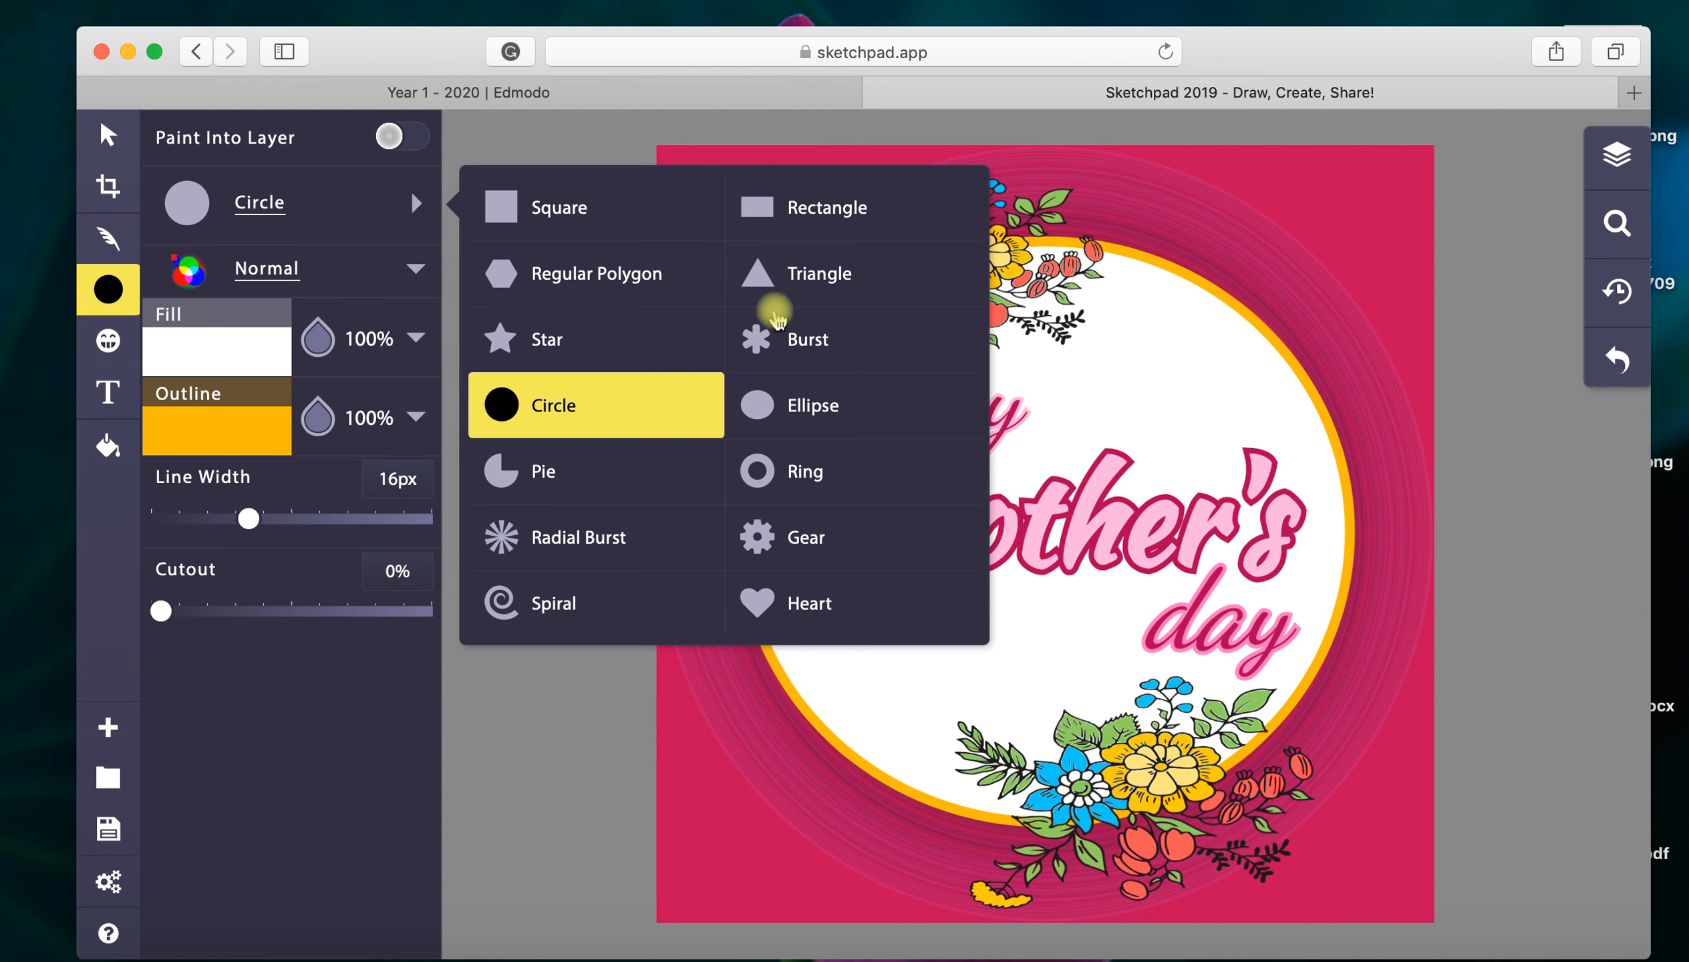
pyautogui.click(785, 348)
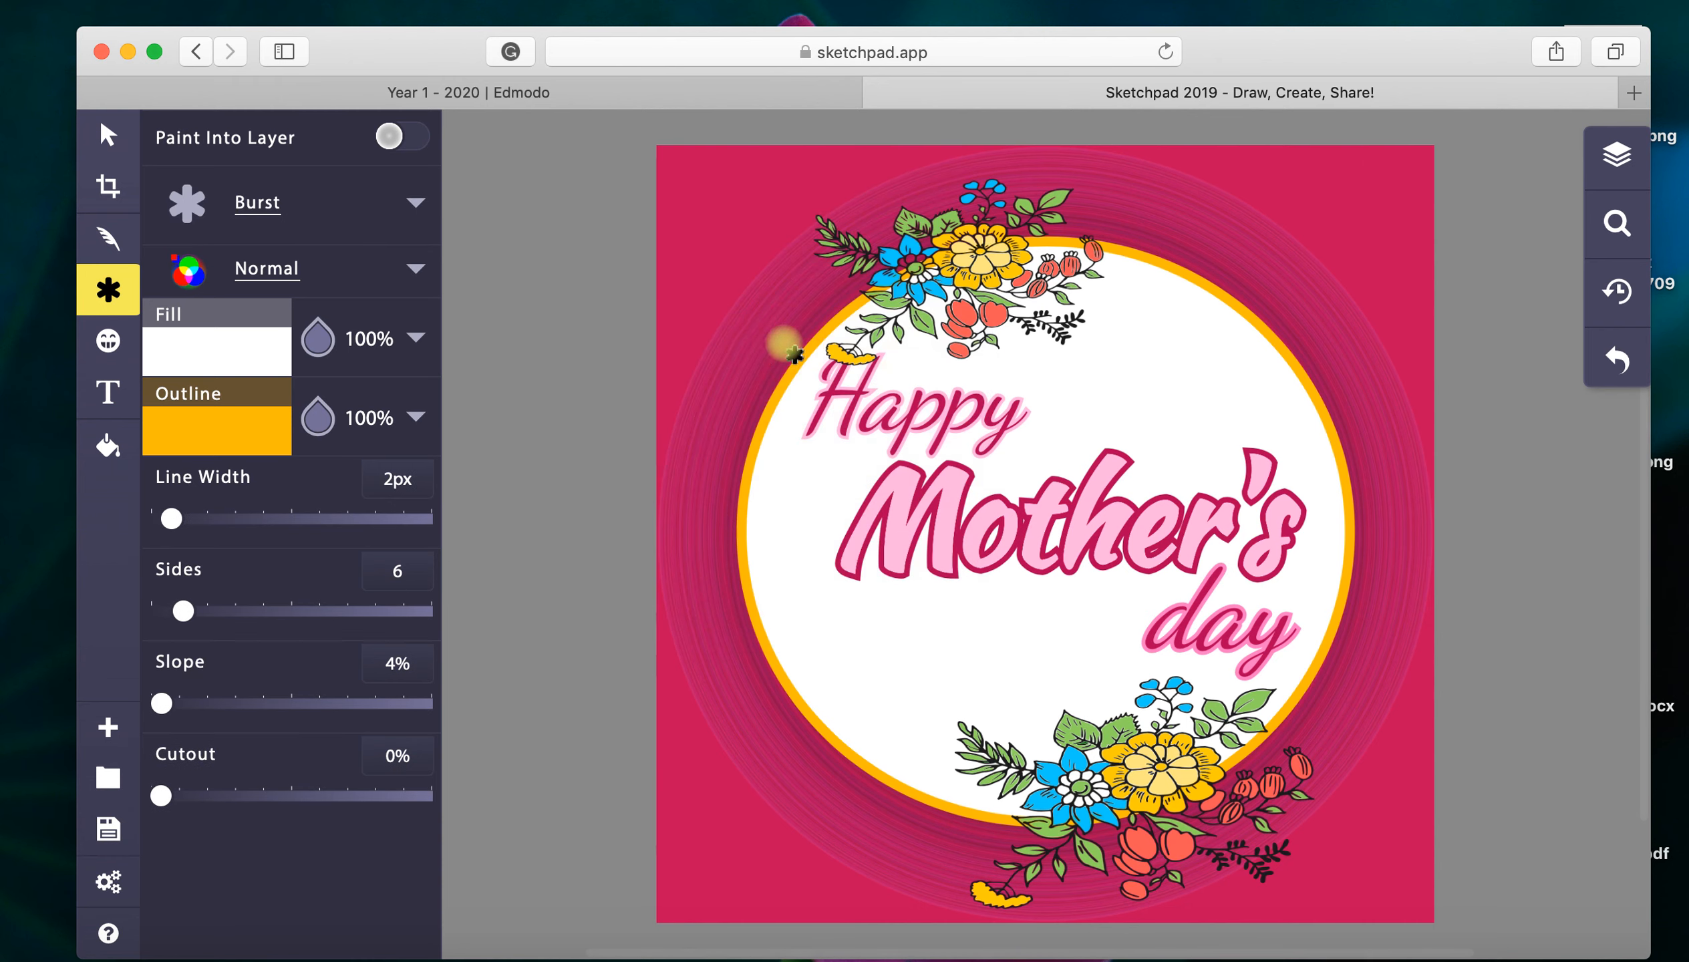
# Step: Set the burst shape's fill to light pink and its outline to hot pink
pyautogui.click(208, 352)
pyautogui.click(572, 424)
pyautogui.click(208, 429)
pyautogui.click(571, 507)
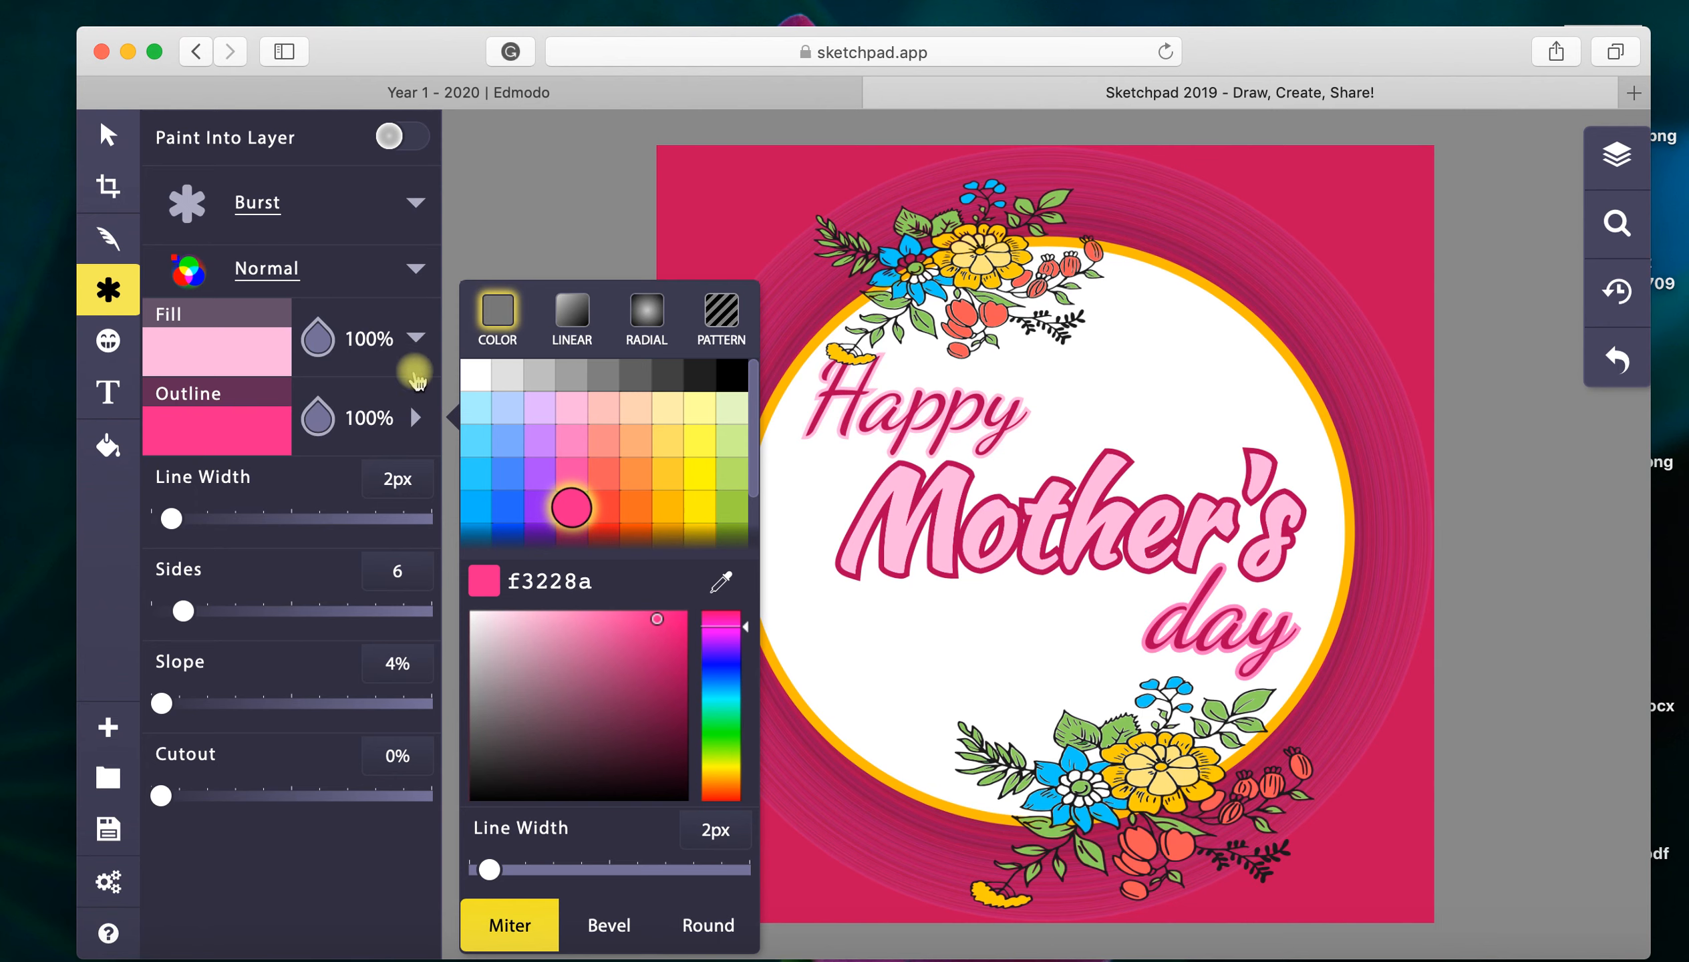
pyautogui.click(419, 418)
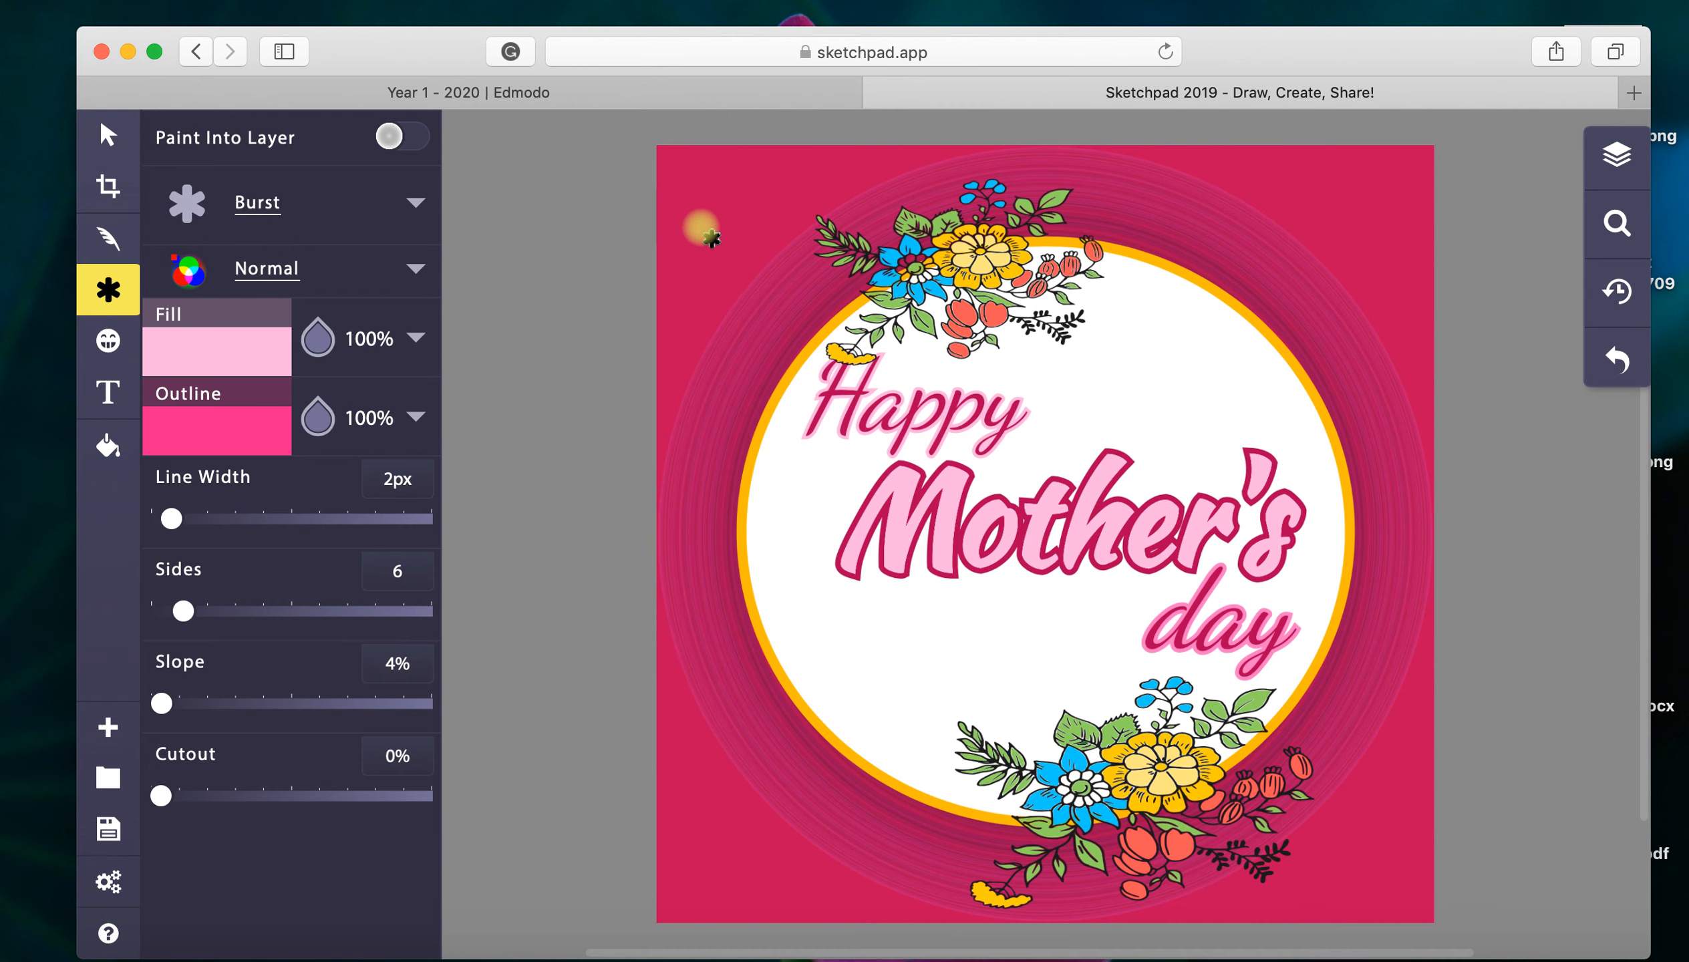
# Step: Draw five pink bursts: one each in the card's top-left, top-right and bottom-left corners, and two smaller ones along its left edge
pyautogui.moveTo(710, 235); pyautogui.dragTo(732, 268)
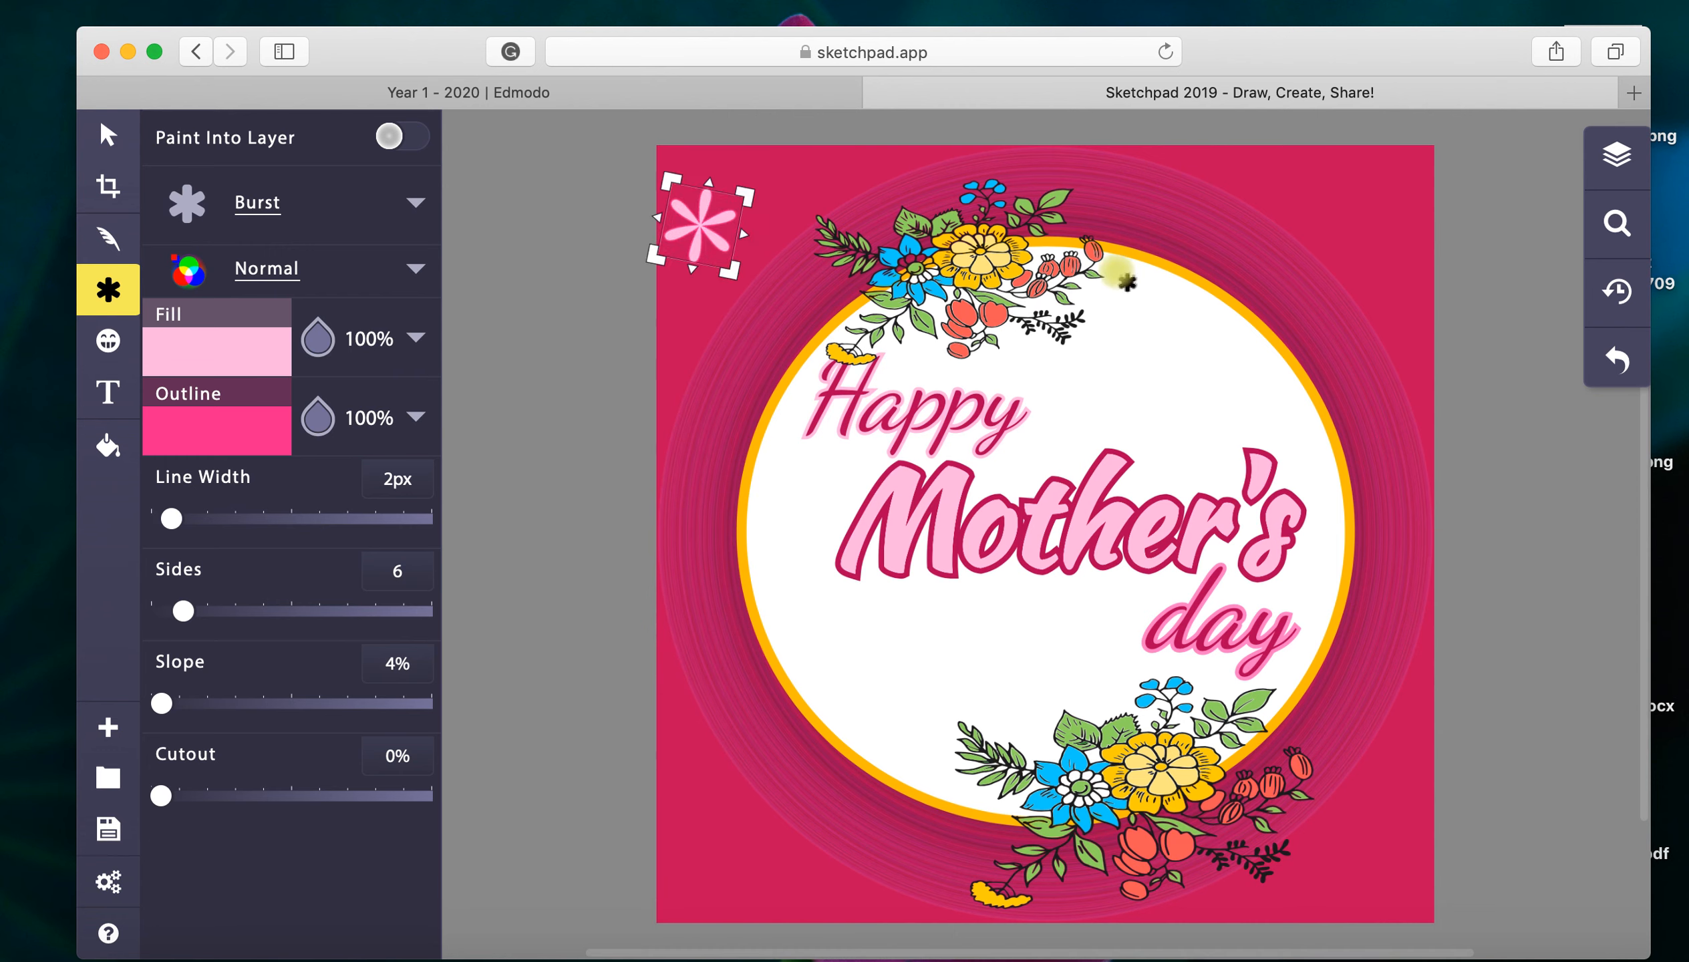
pyautogui.moveTo(1336, 220); pyautogui.dragTo(1354, 278)
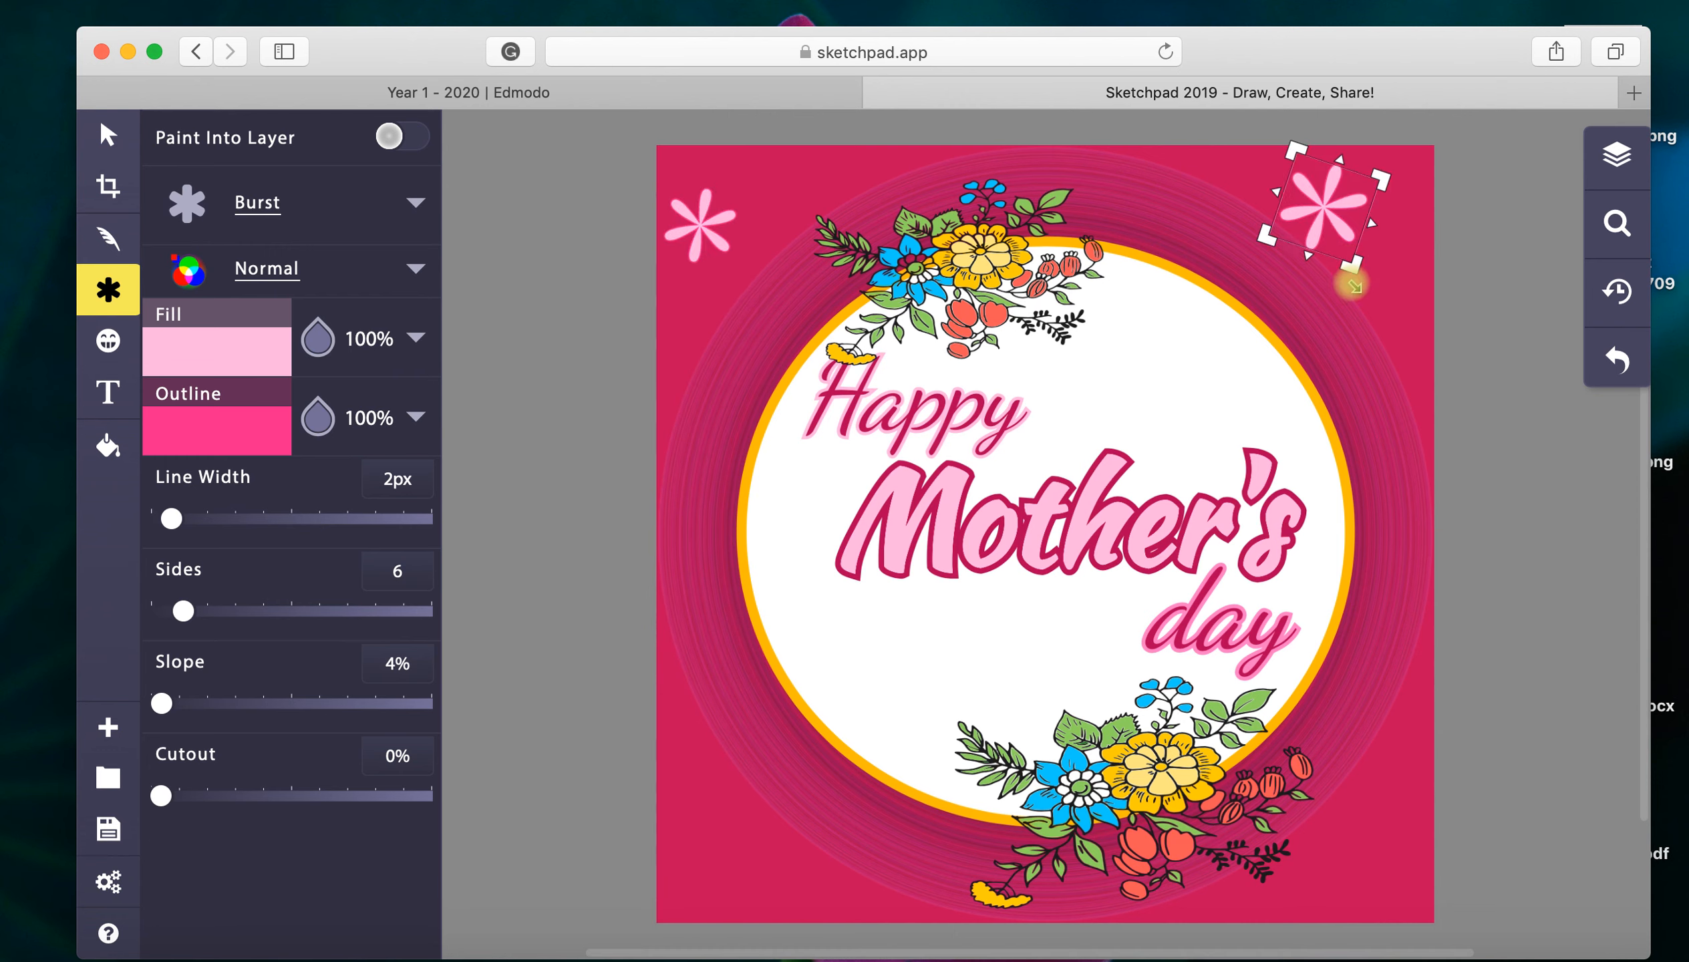
pyautogui.moveTo(727, 809); pyautogui.dragTo(773, 889)
pyautogui.moveTo(701, 345); pyautogui.dragTo(733, 399)
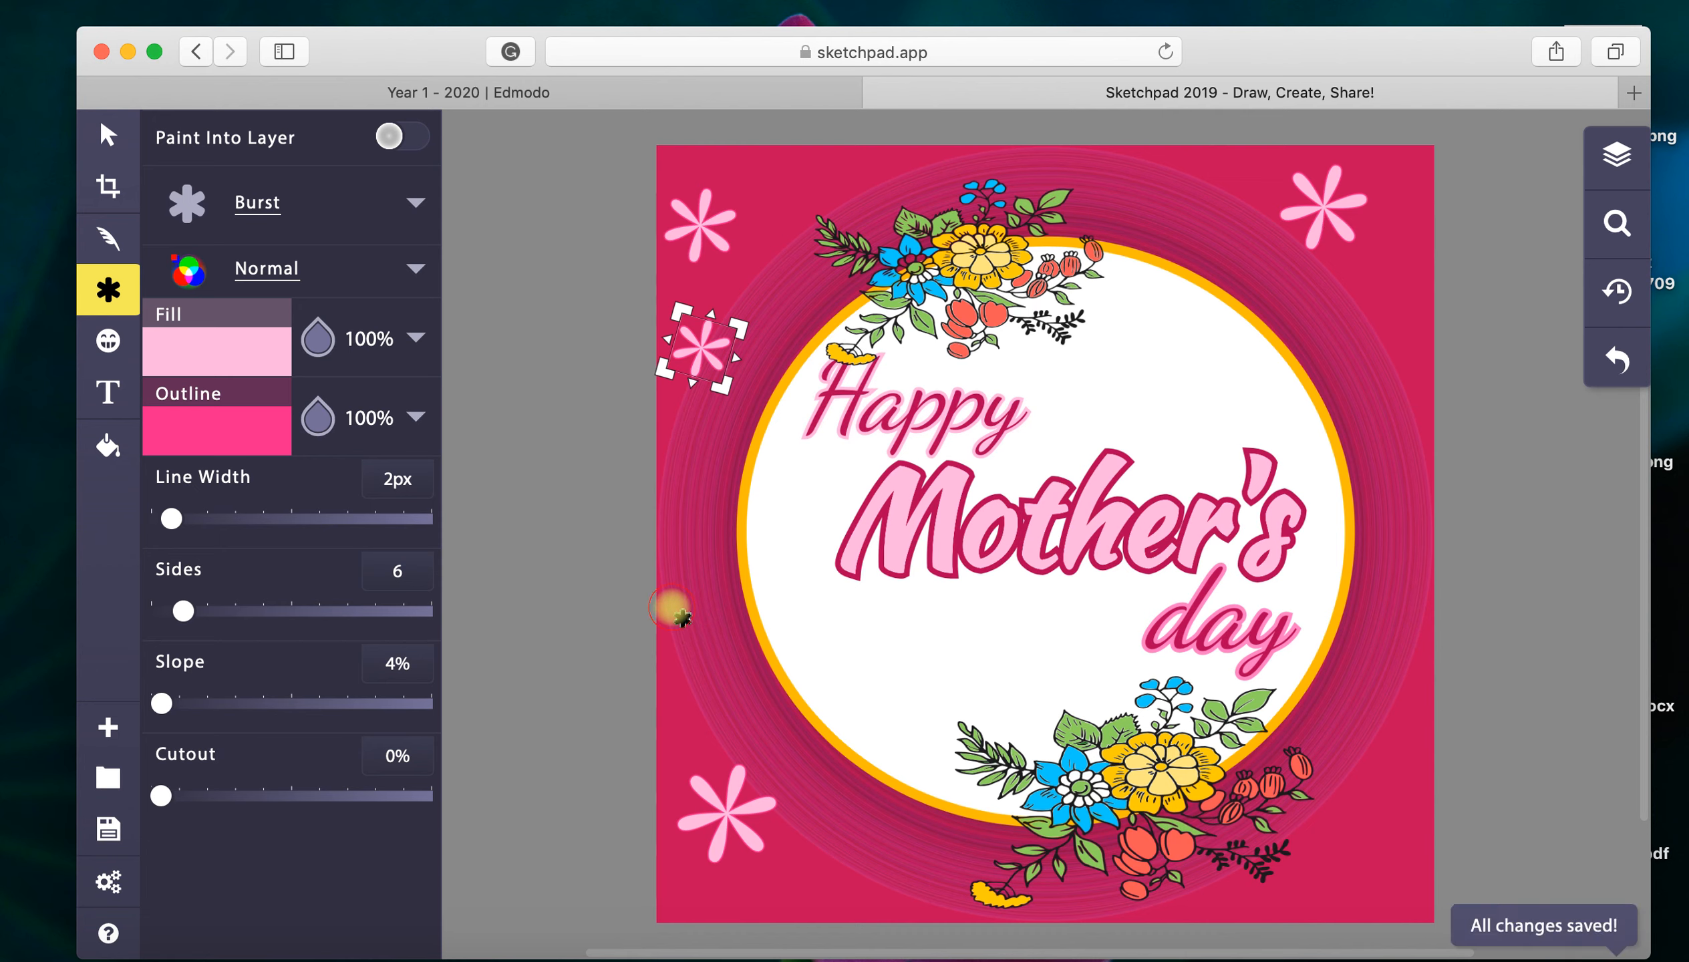
pyautogui.moveTo(671, 604); pyautogui.dragTo(703, 654)
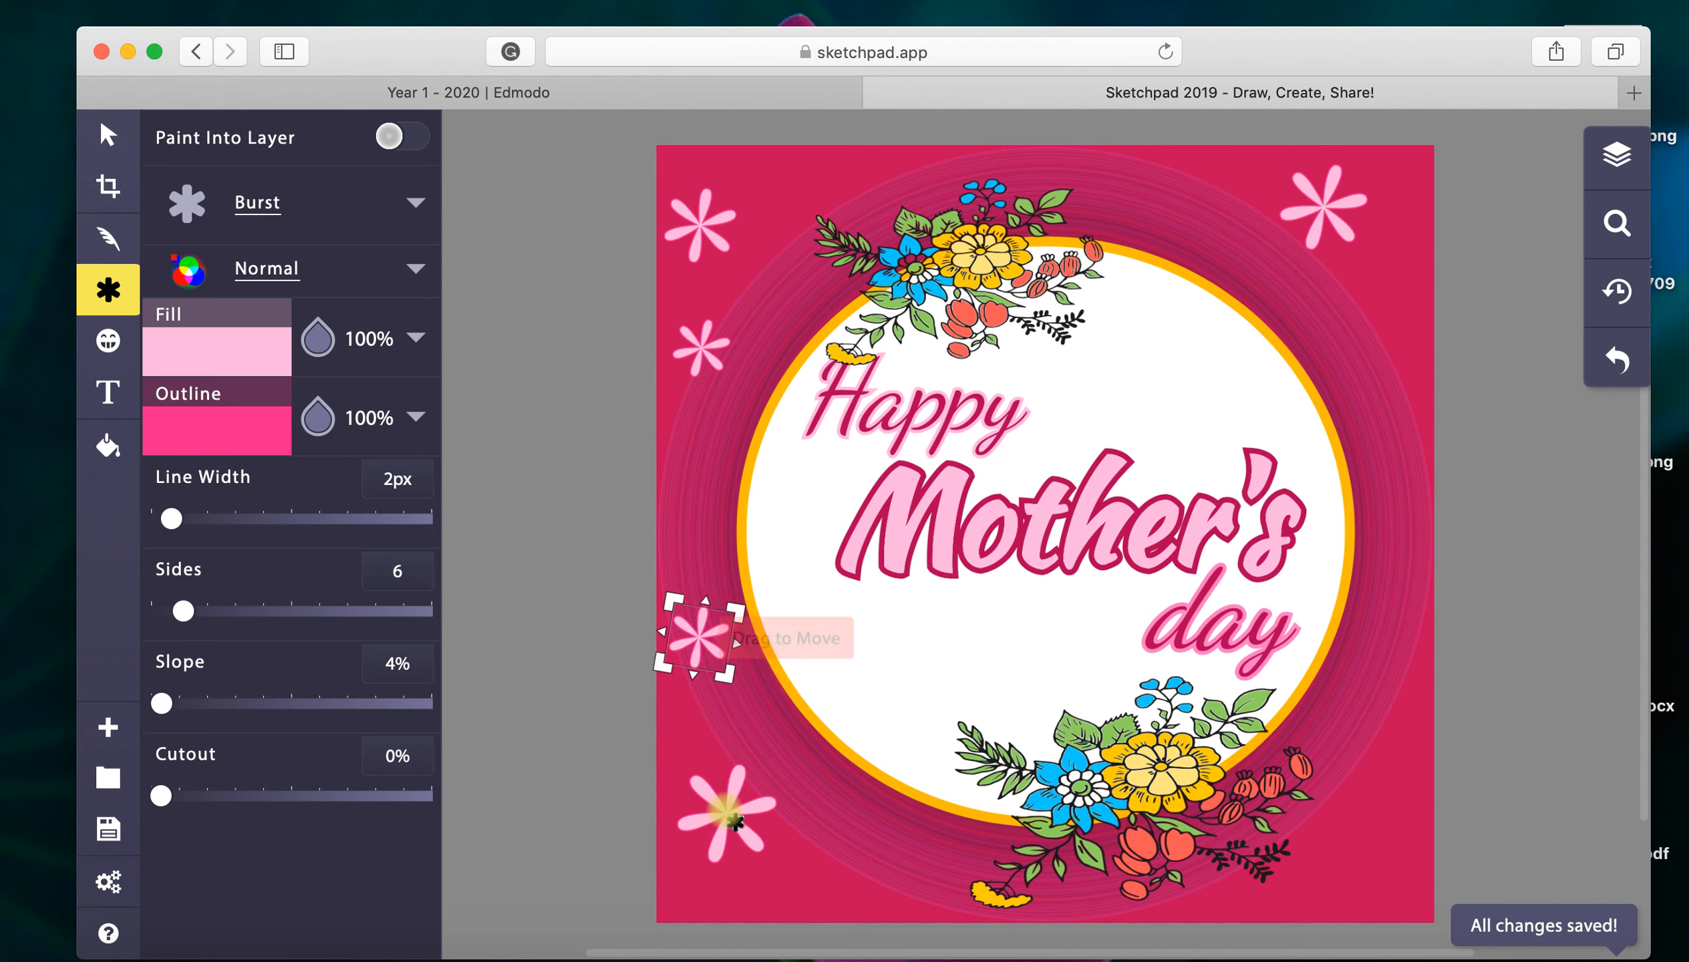
# Step: Duplicate the lower small burst on the card's left edge and move the copy beneath the top-right corner burst
pyautogui.rightClick(697, 634)
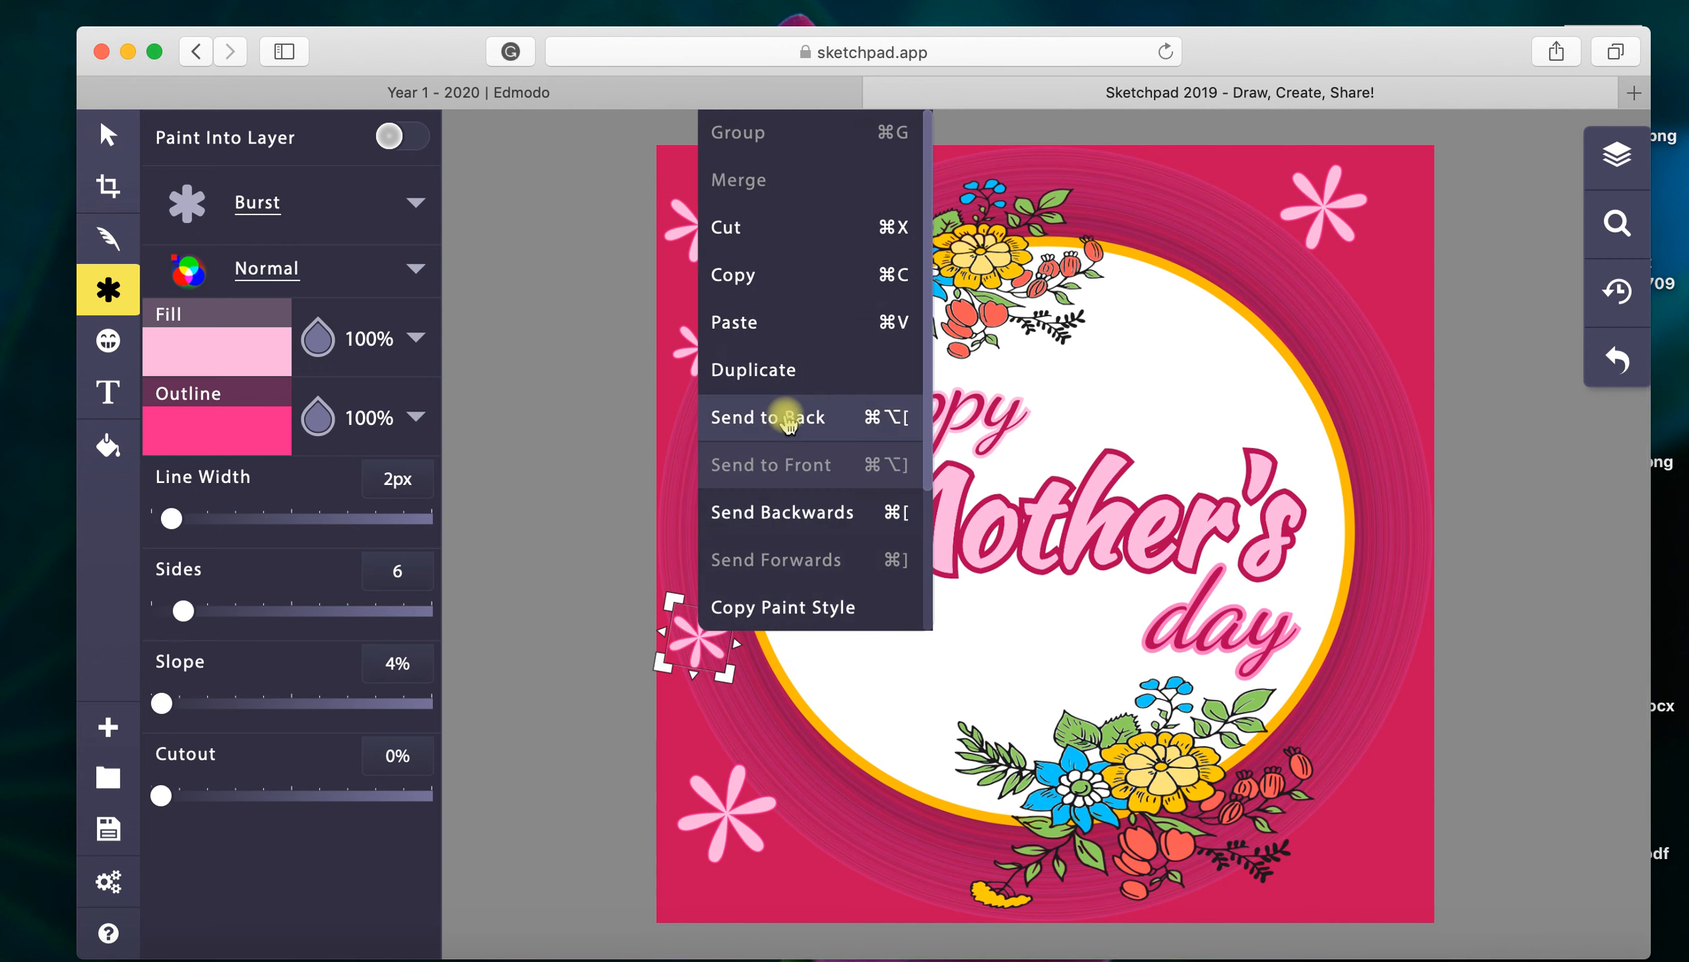
pyautogui.click(788, 379)
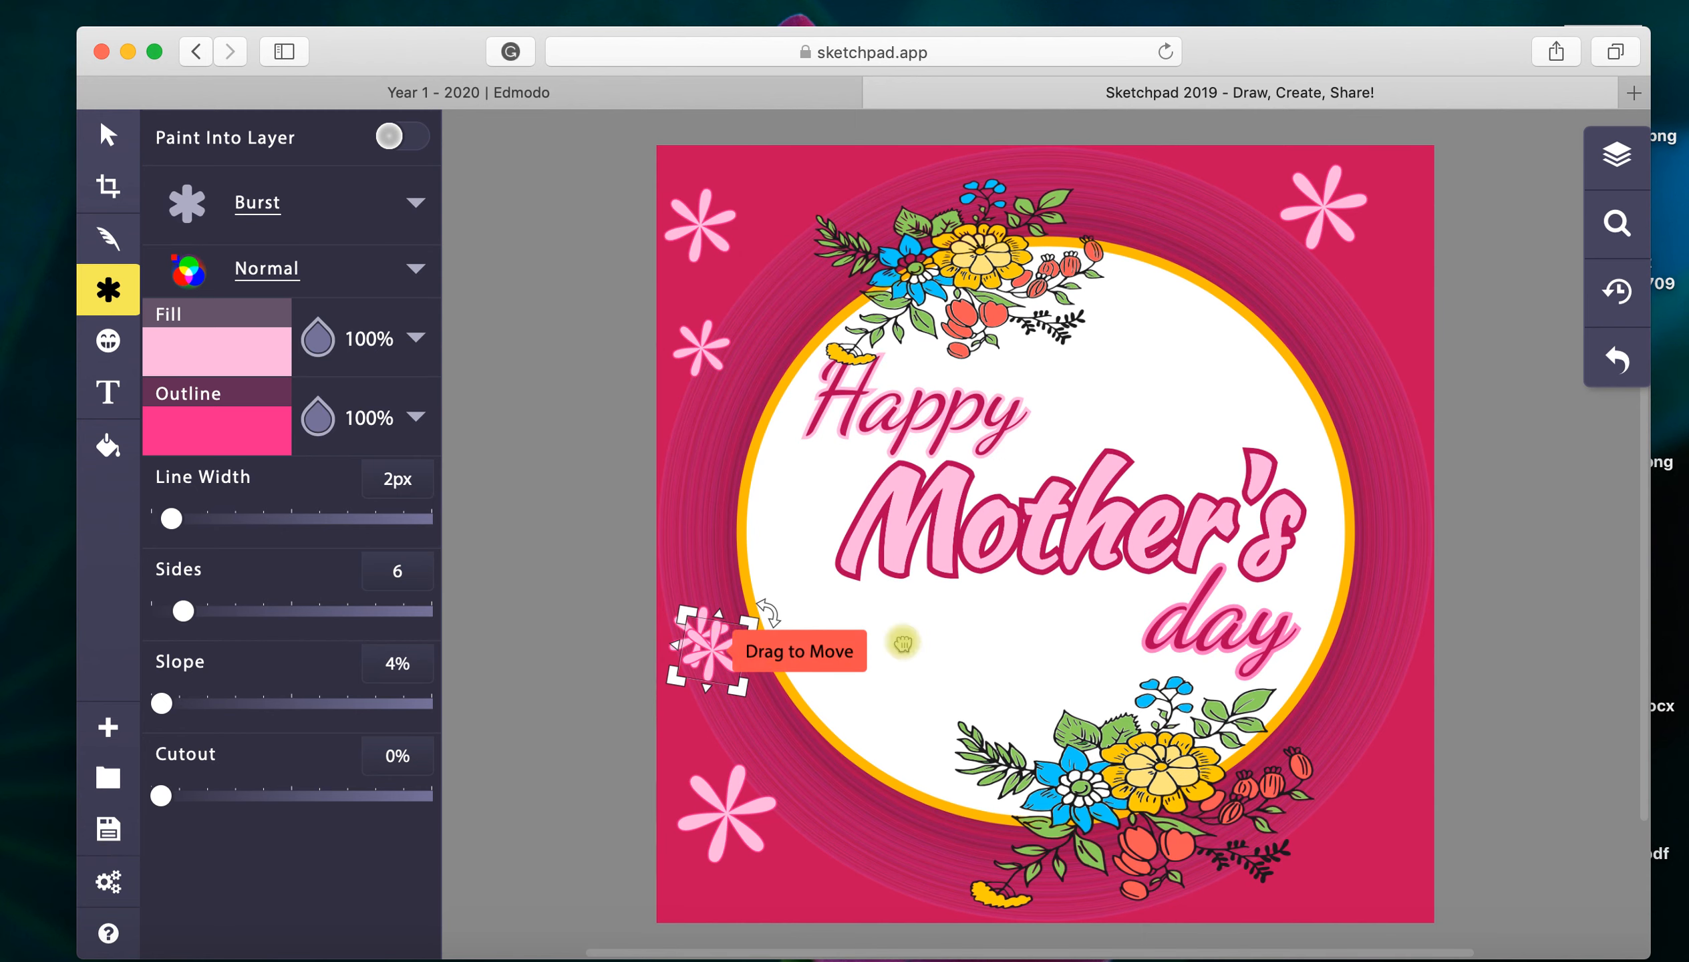
pyautogui.moveTo(903, 644); pyautogui.dragTo(1382, 336)
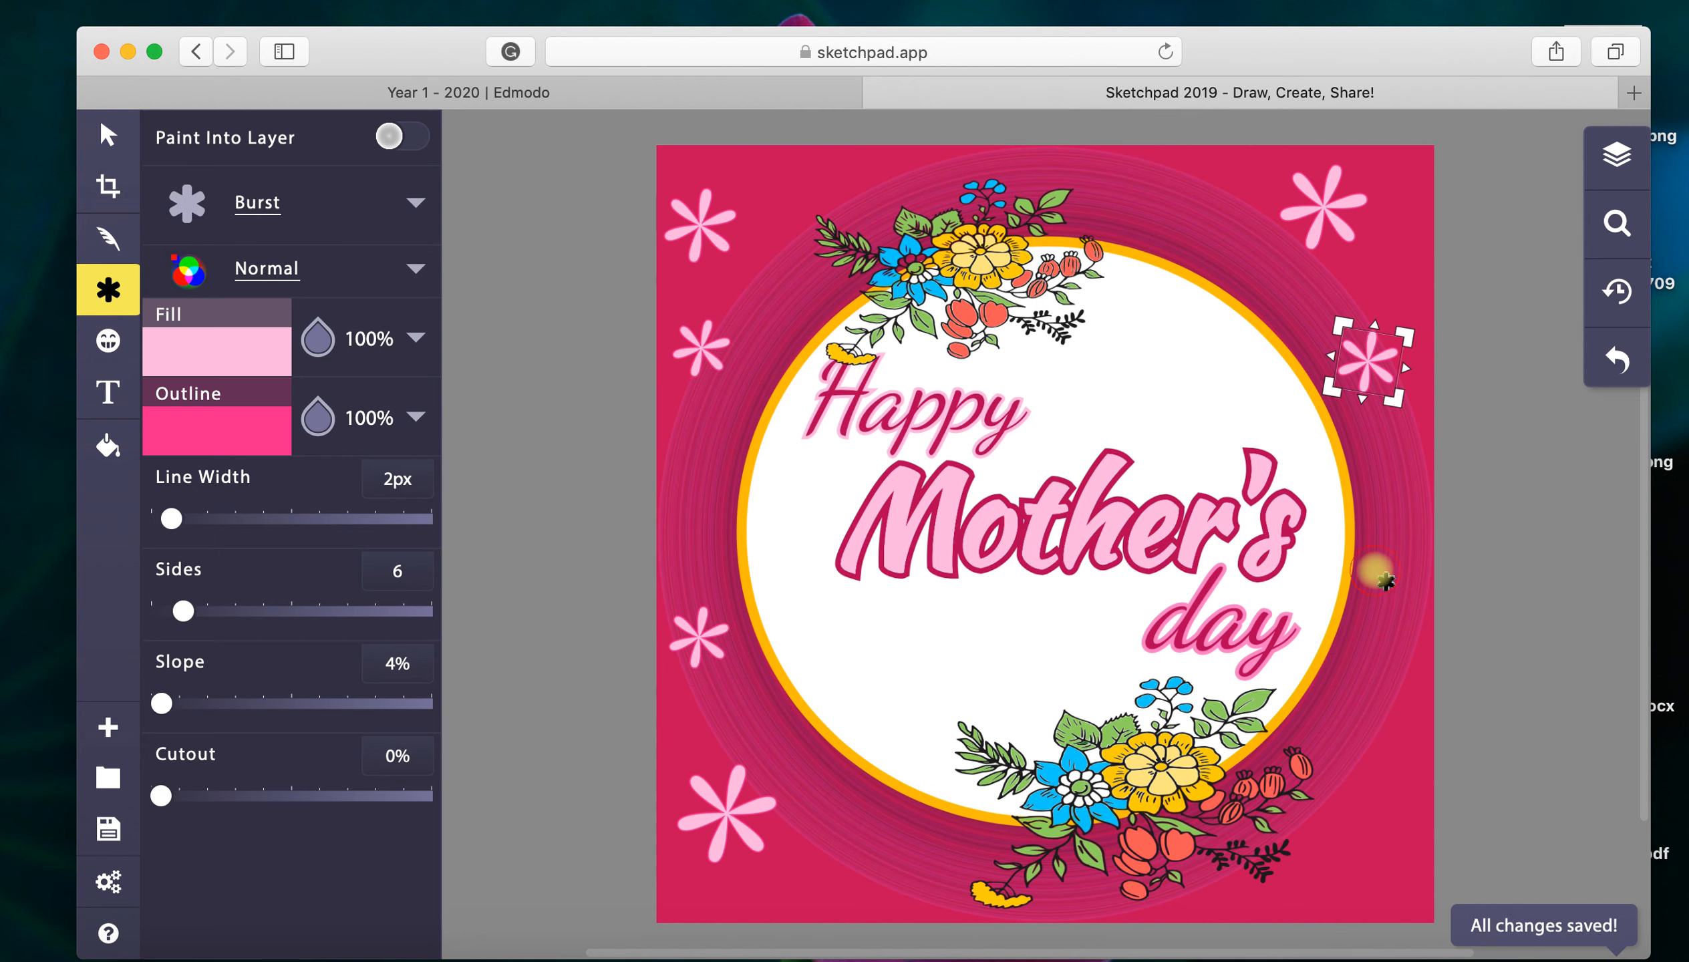
# Step: Draw four more bursts: a small one on the card's right edge, one in the bottom-right corner, and two small ones along the top
pyautogui.moveTo(1373, 568)
pyautogui.mouseDown()
pyautogui.moveTo(1400, 611)
pyautogui.moveTo(1383, 597)
pyautogui.mouseUp()
pyautogui.moveTo(1375, 804); pyautogui.dragTo(1398, 861)
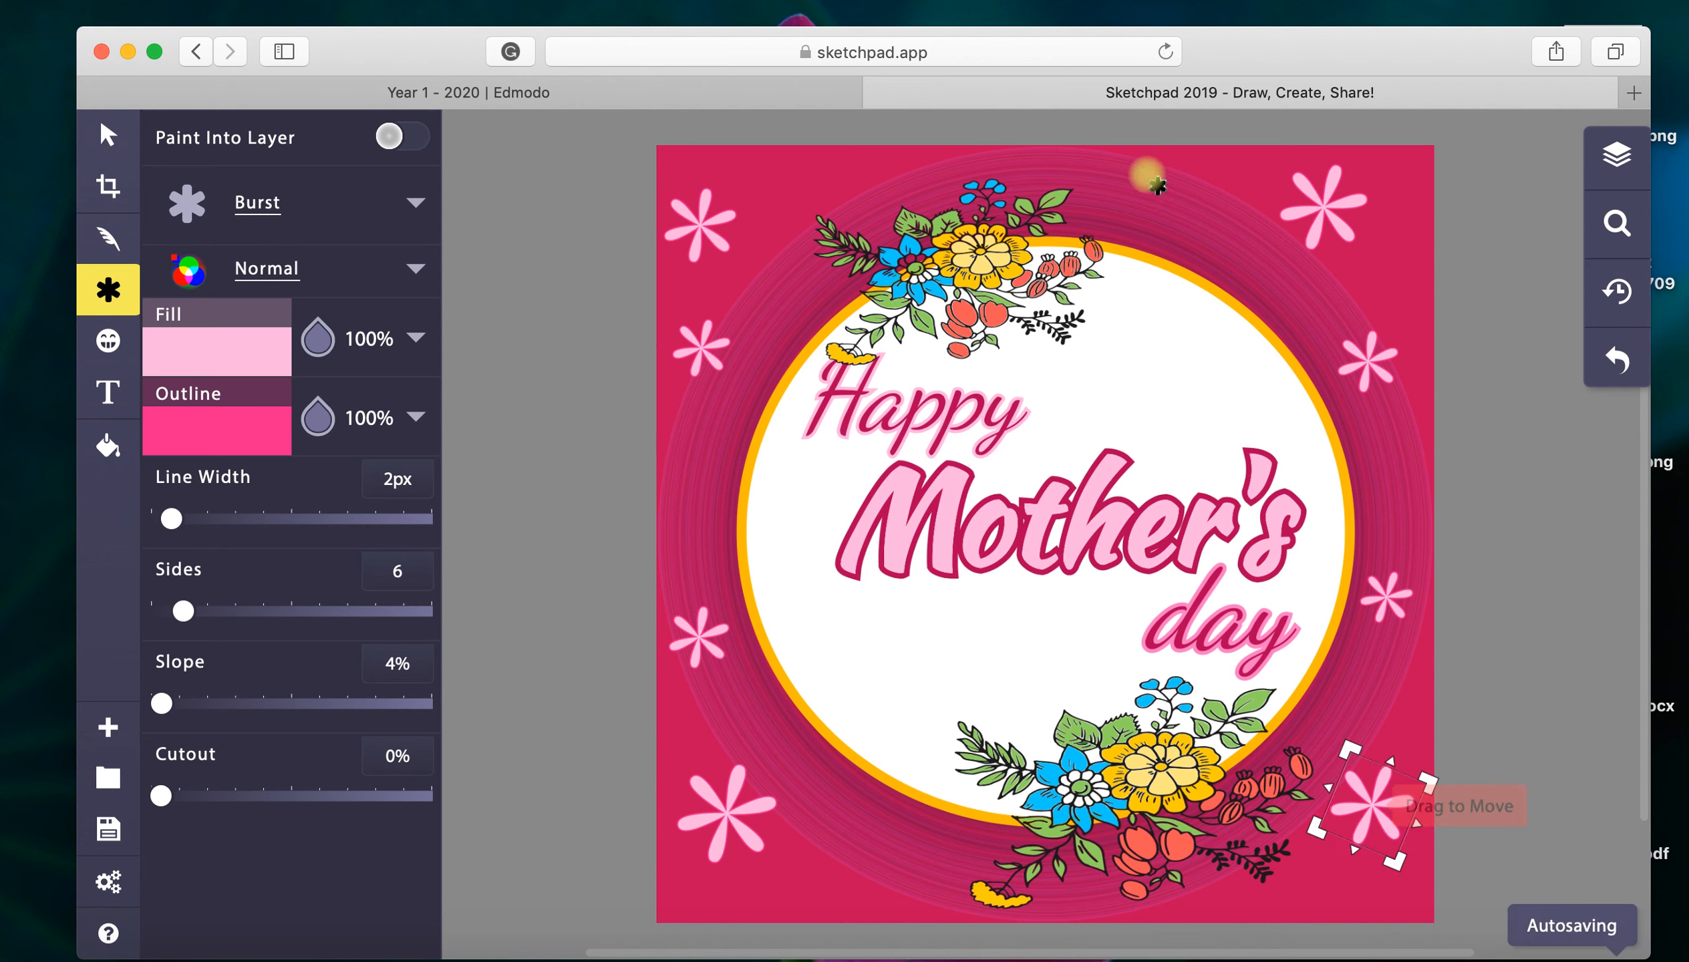
pyautogui.moveTo(1133, 171); pyautogui.dragTo(1158, 208)
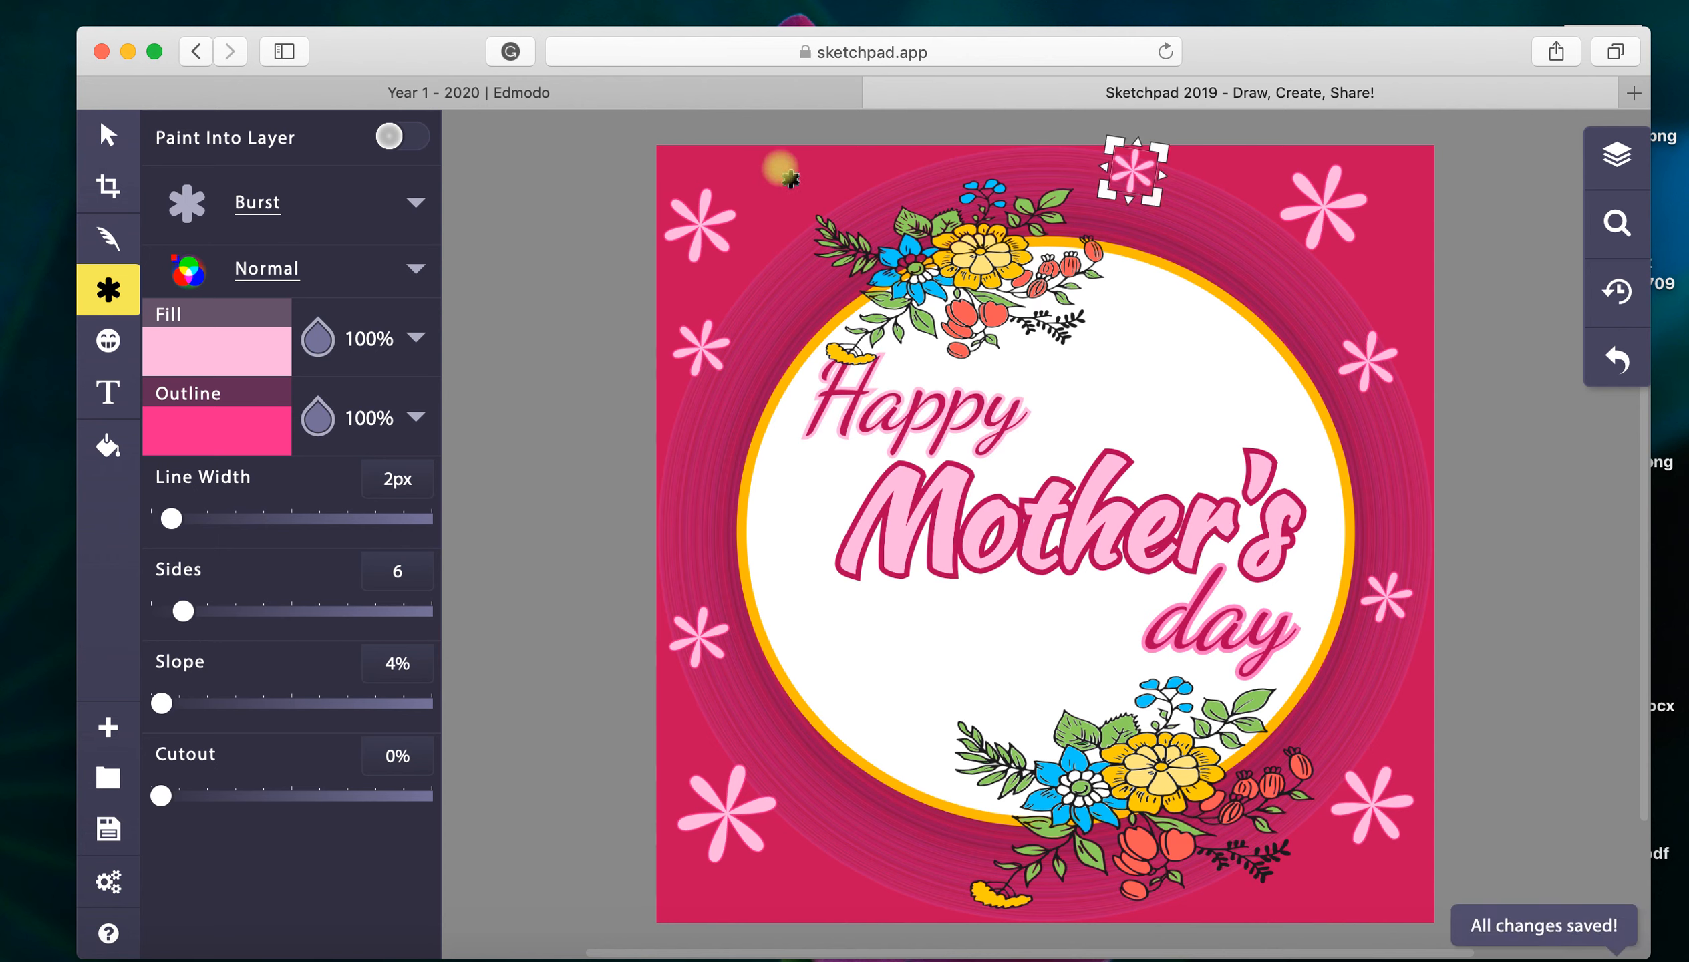
pyautogui.moveTo(779, 166); pyautogui.dragTo(796, 198)
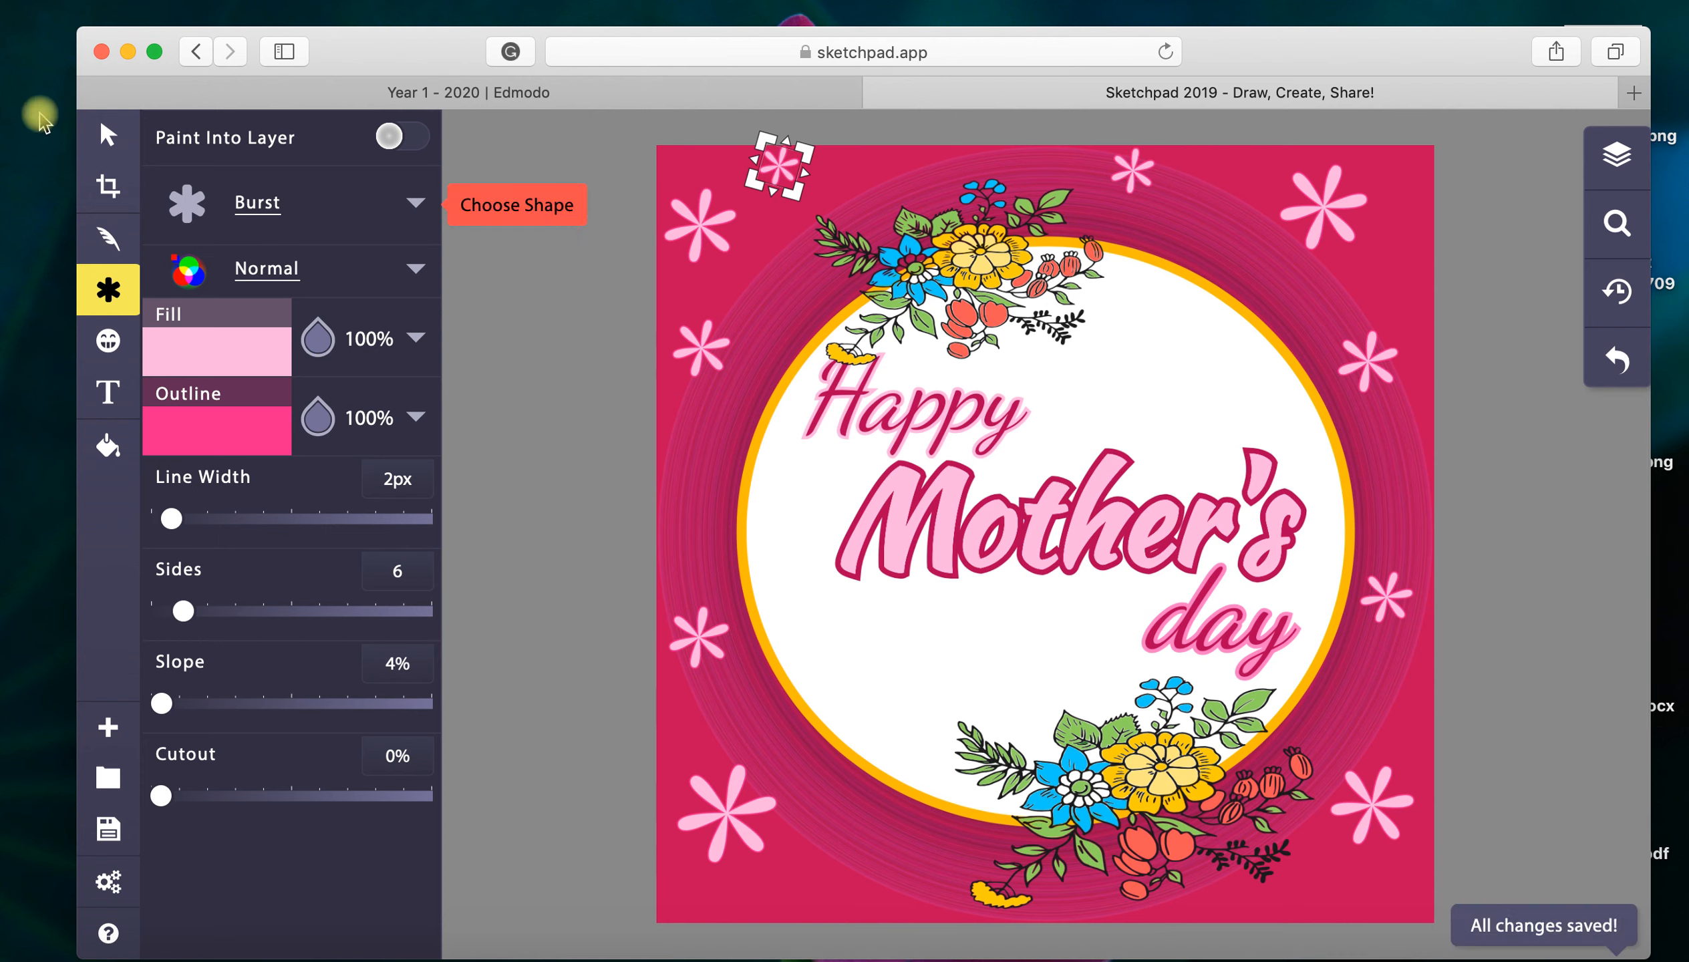
# Step: Move the words Happy and Mother's slightly down so they clear the upper bouquet, and deselect them
pyautogui.click(107, 139)
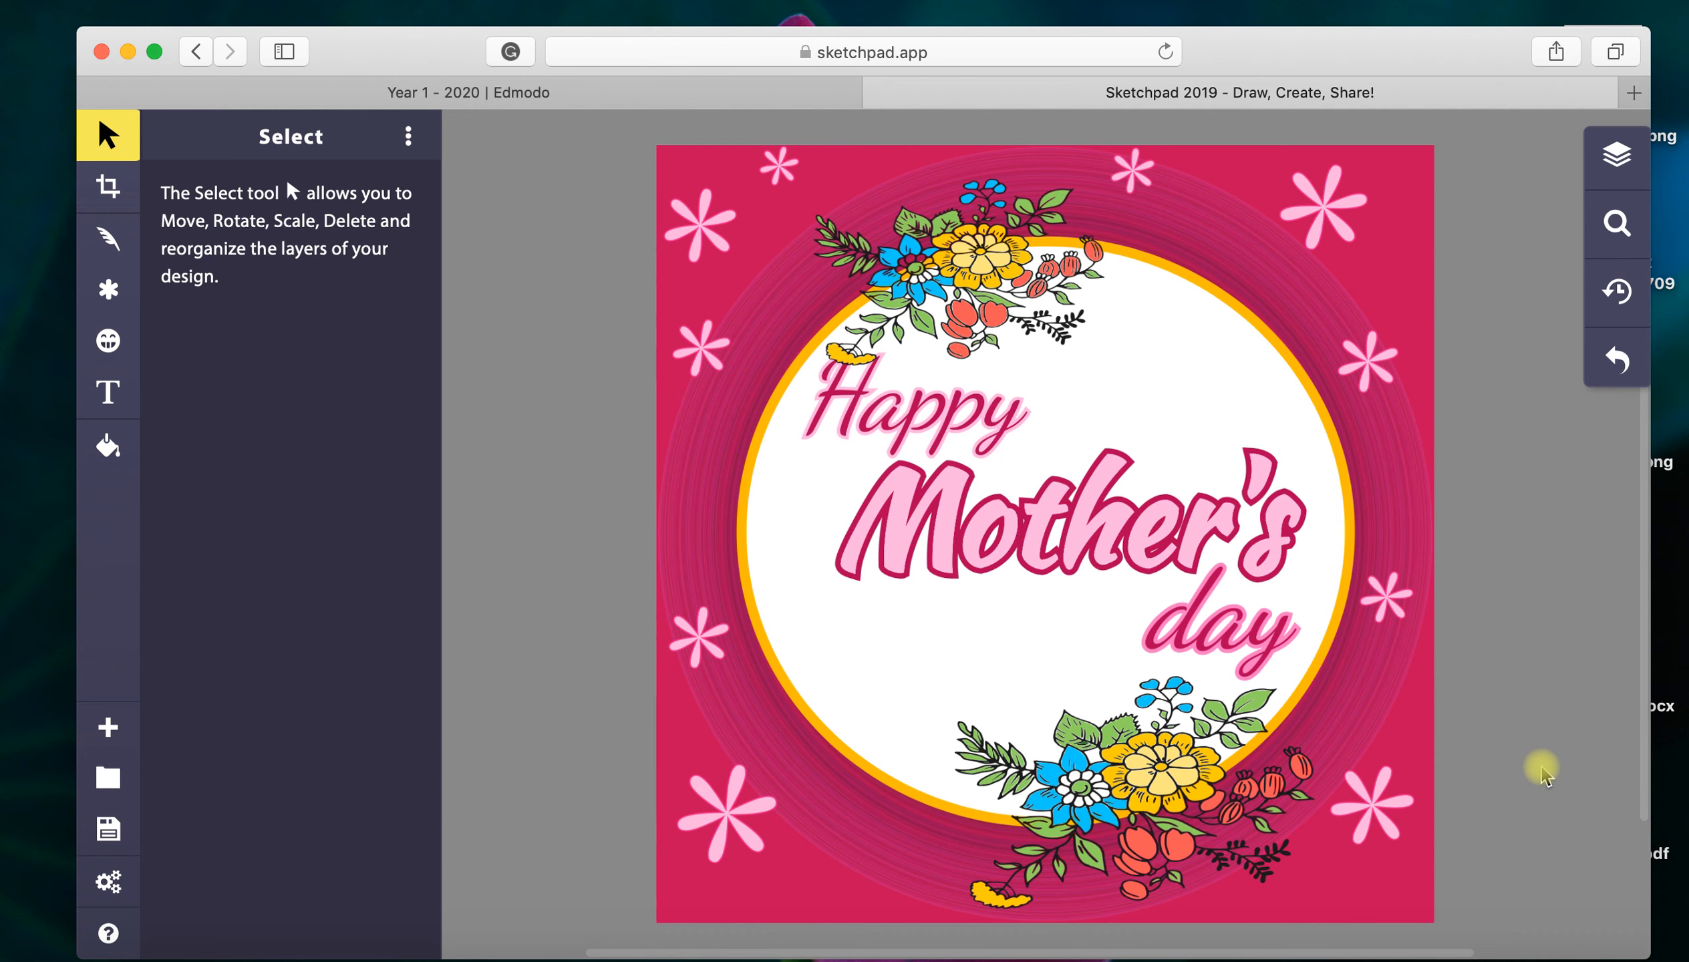
pyautogui.click(935, 399)
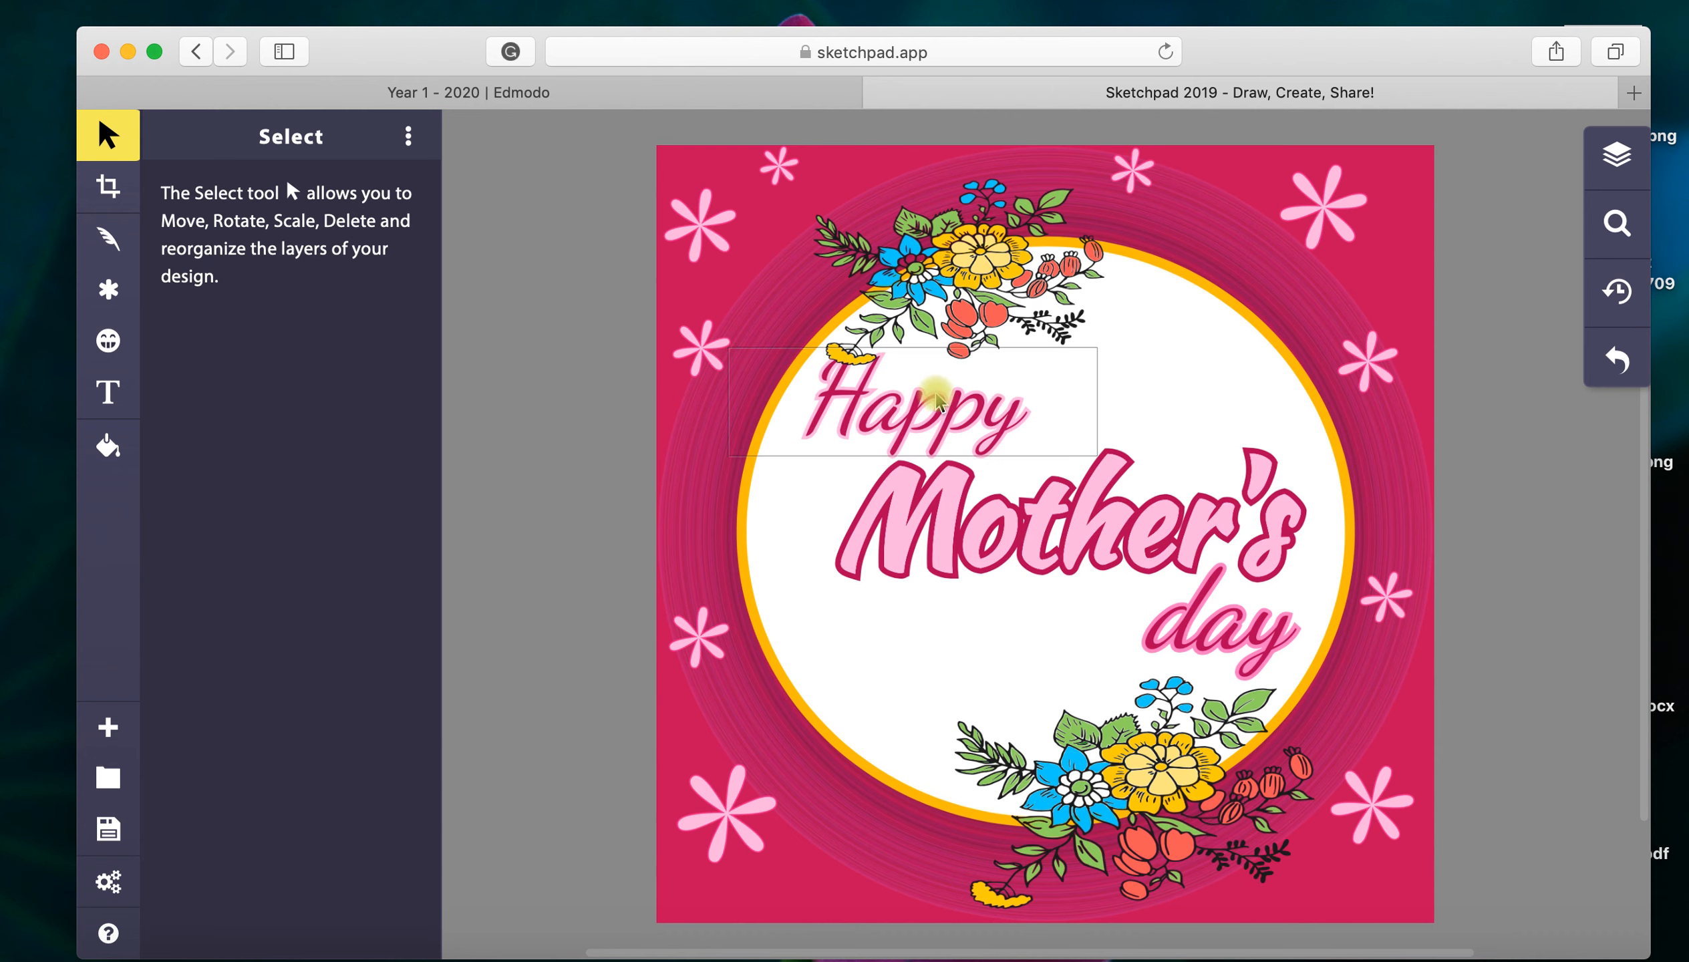
pyautogui.moveTo(951, 405); pyautogui.dragTo(944, 415)
pyautogui.click(1073, 504)
pyautogui.moveTo(1066, 529); pyautogui.dragTo(1062, 546)
pyautogui.click(1493, 740)
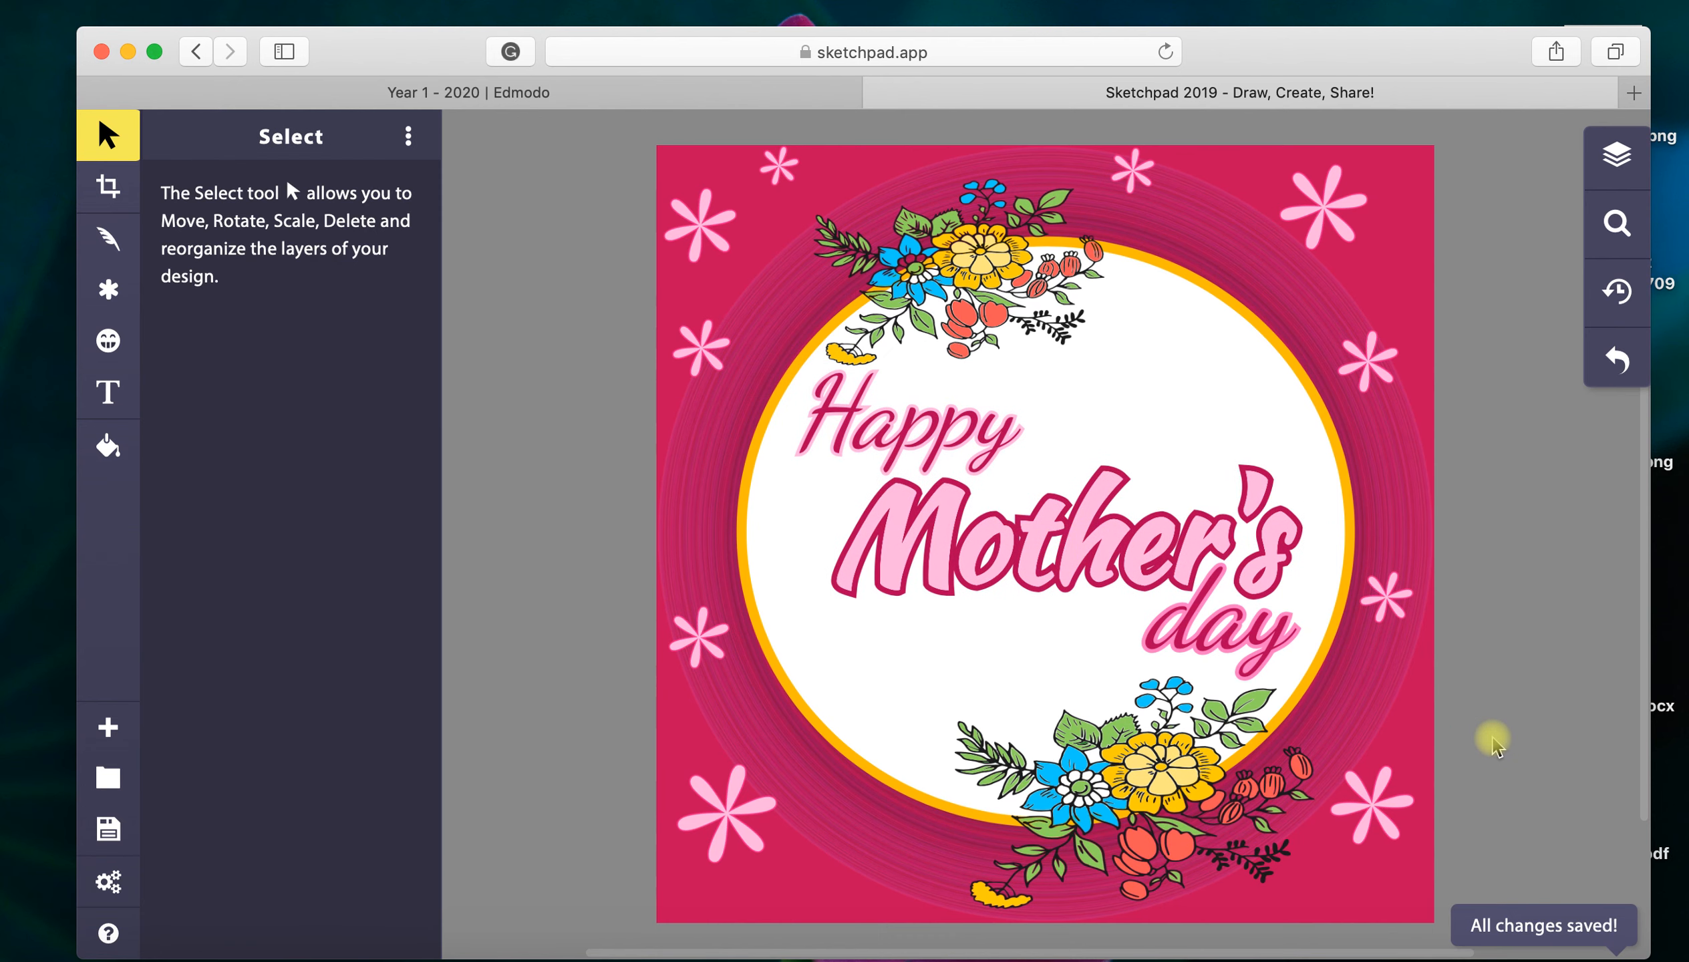